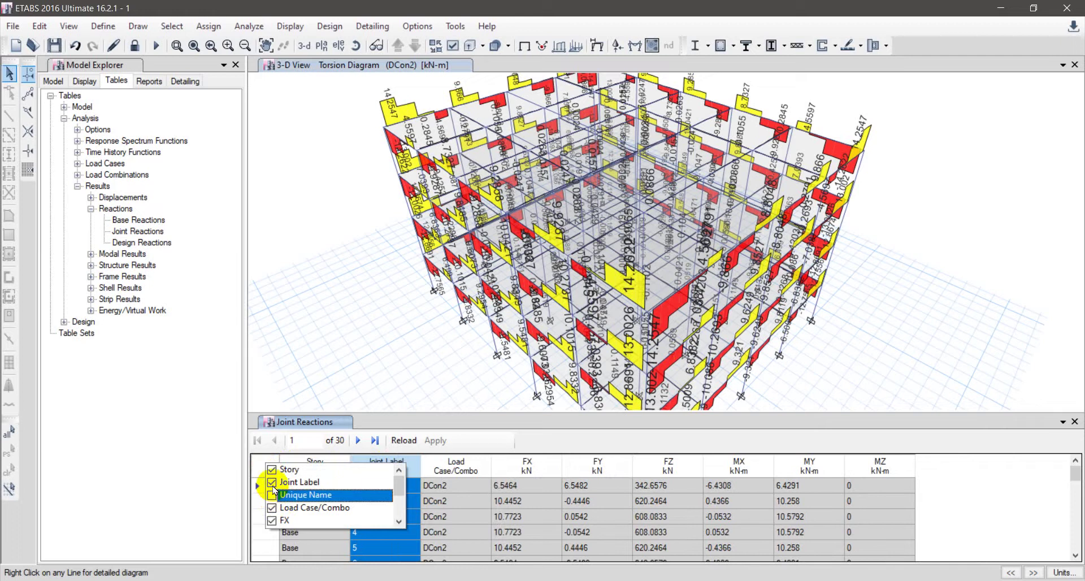
Hide the Load Case/Combo column in the Joint Reactions table.
left_click(996, 497)
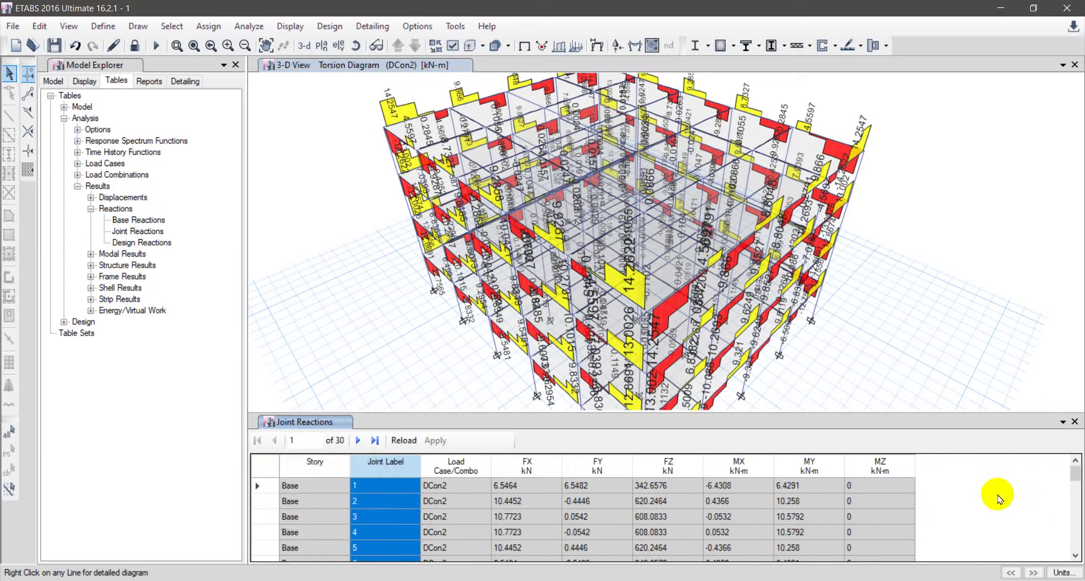
left_click(269, 469)
left_click(274, 509)
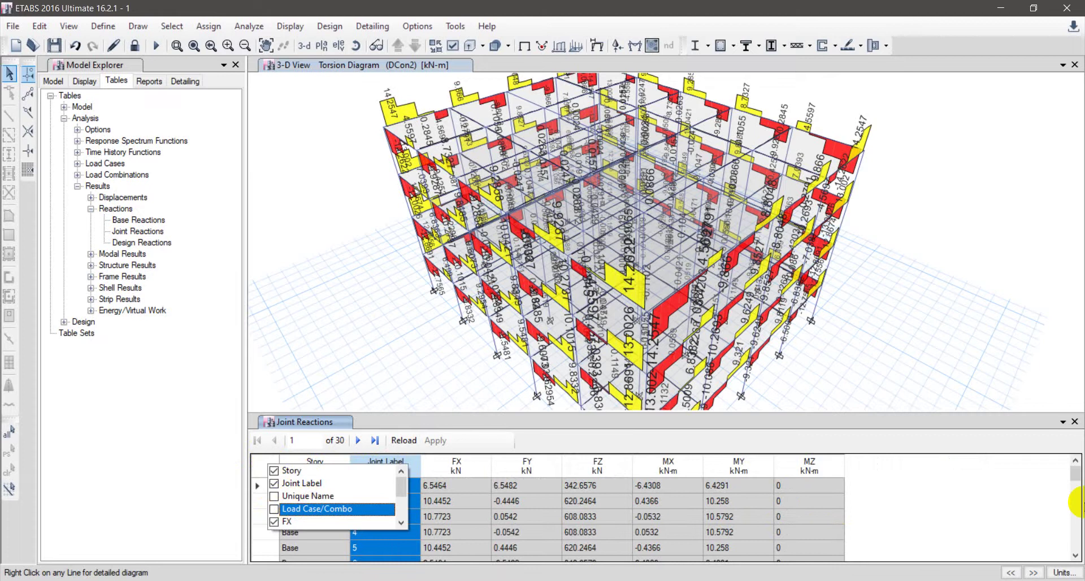
left_click(1011, 497)
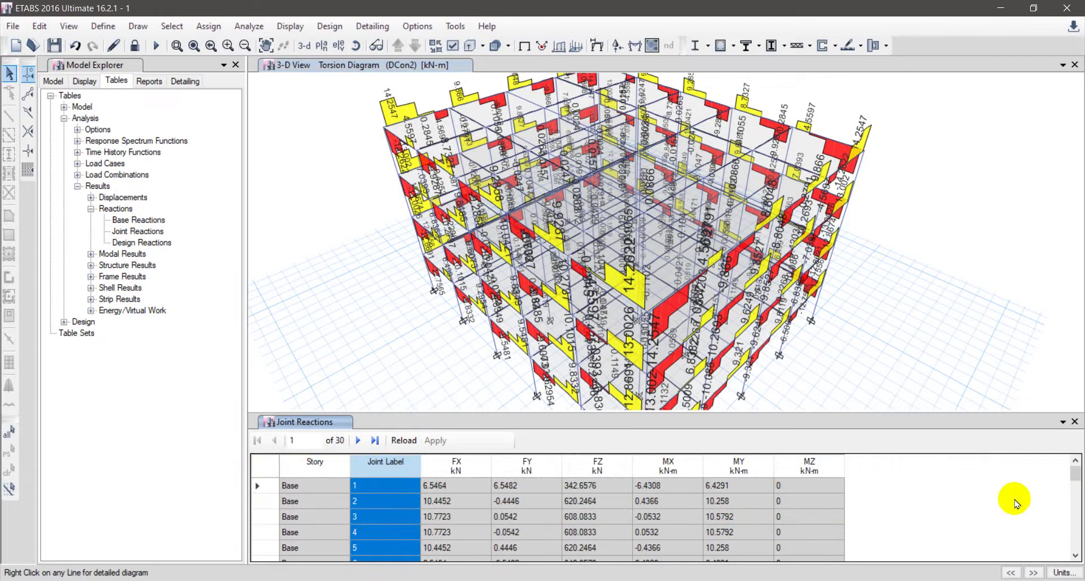
Check the column list of the Joint Reactions table and hide the Story column.
left_click(258, 463)
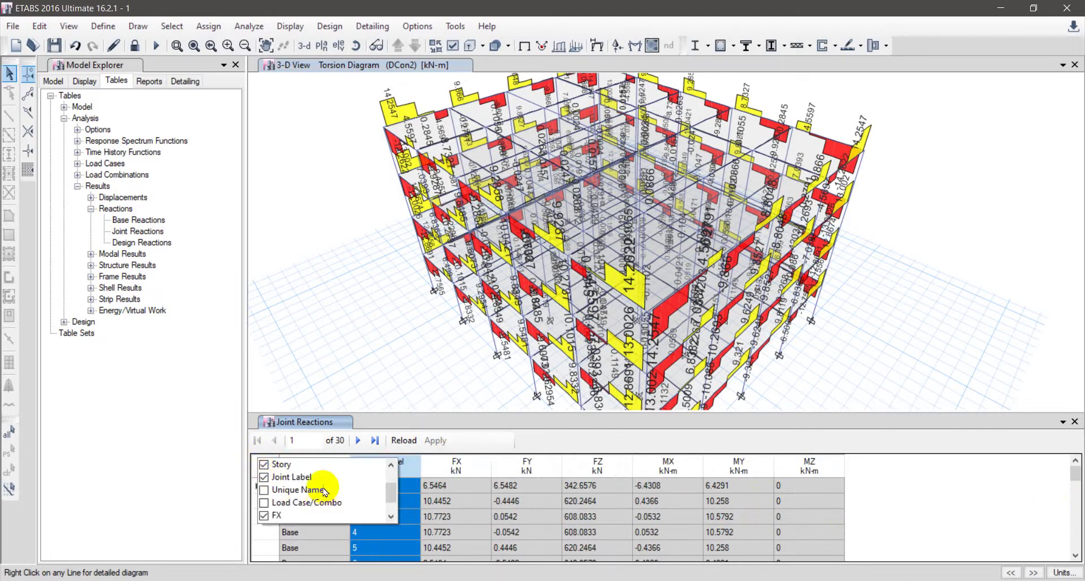
scroll(325, 492, "down", 1)
scroll(278, 476, "up", 1)
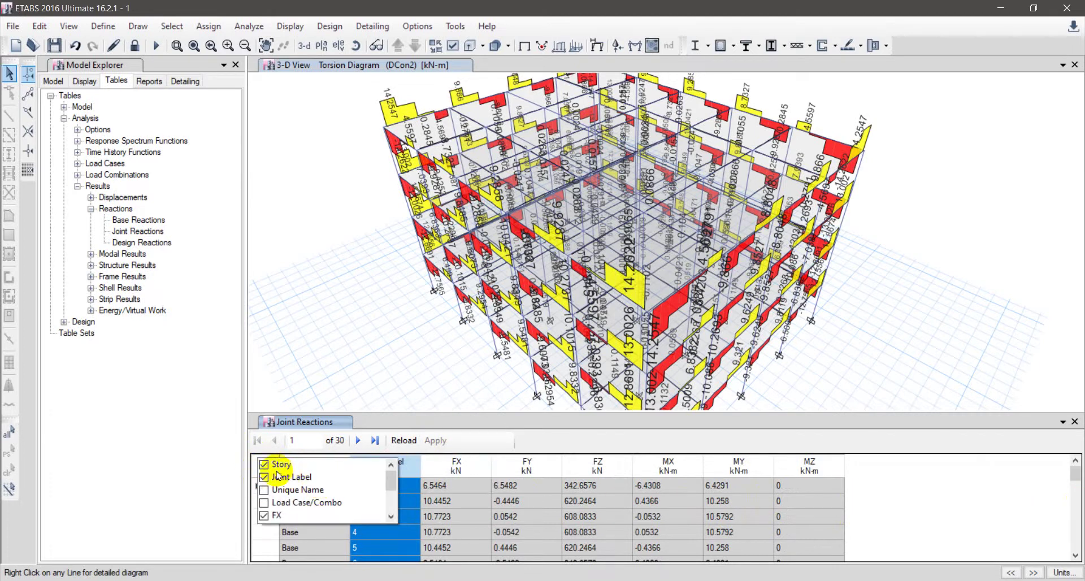
left_click(1008, 477)
scroll(935, 486, "down", 8)
scroll(931, 497, "up", 8)
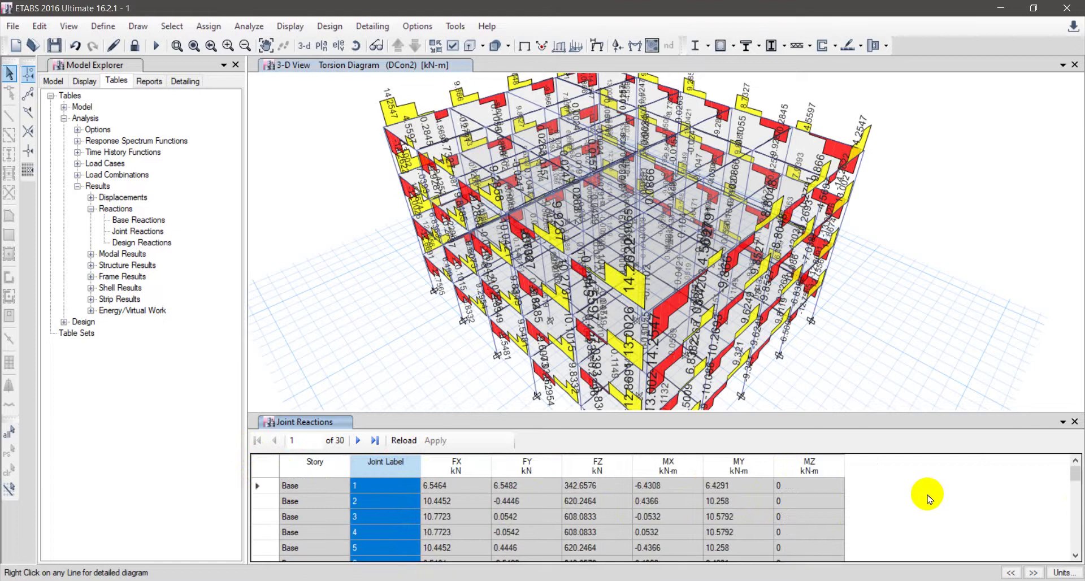
left_click(263, 464)
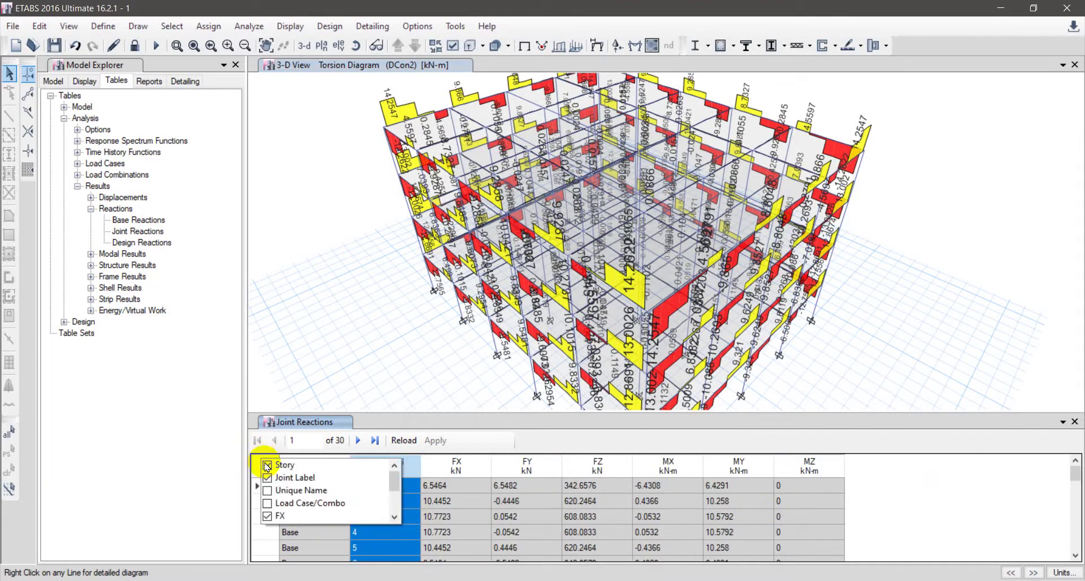
left_click(268, 466)
left_click(848, 503)
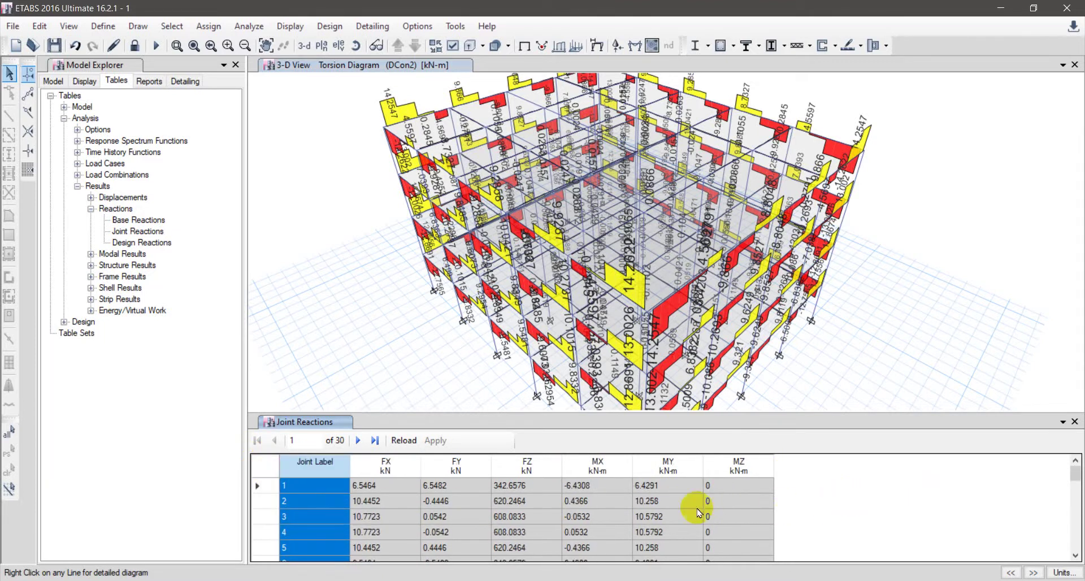
Look through the joint reaction rows and hide the MZ column.
scroll(536, 488, "down", 3)
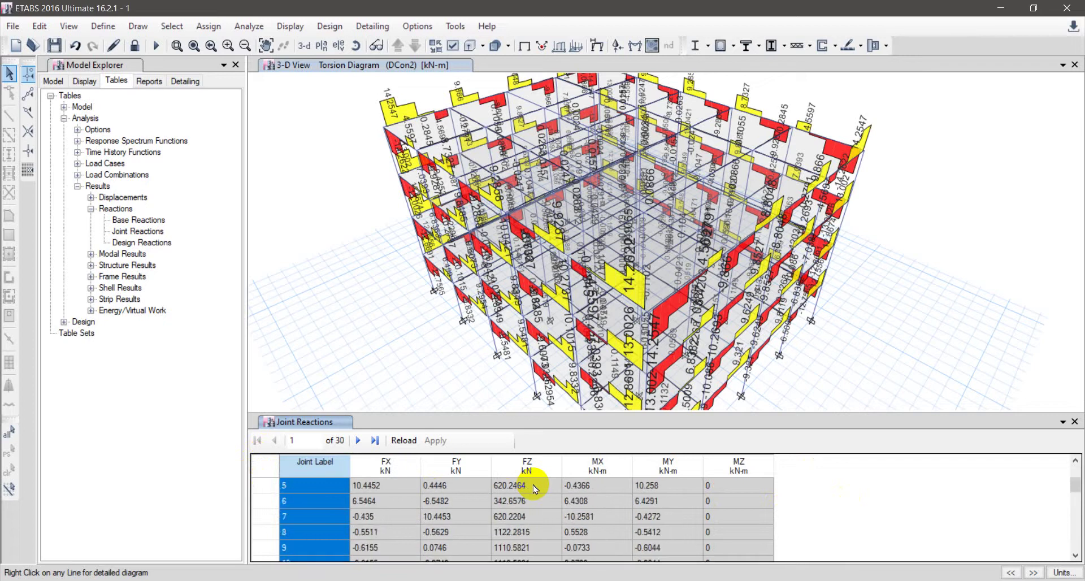
scroll(536, 488, "up", 3)
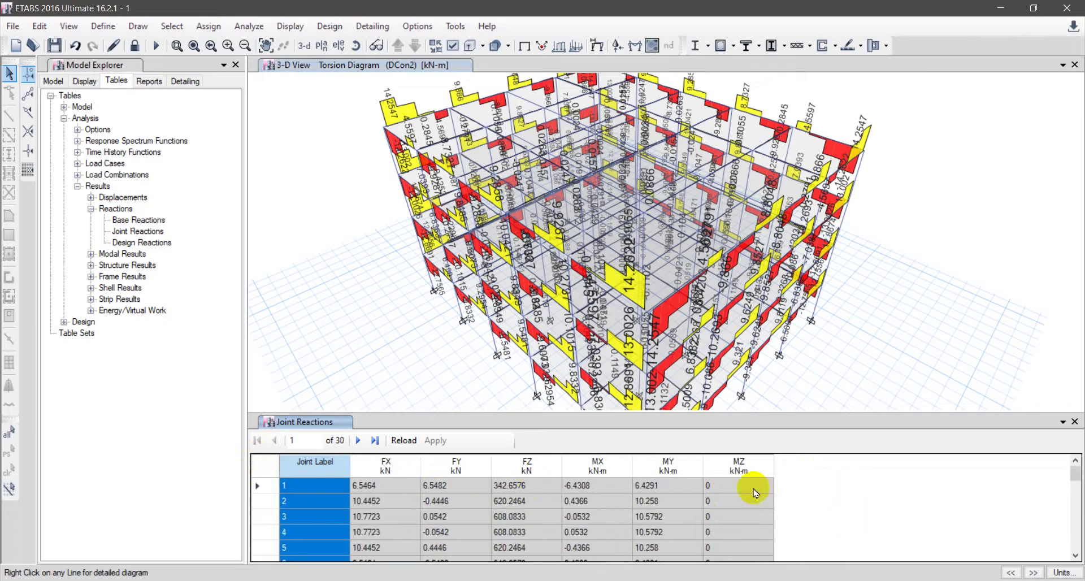
scroll(757, 485, "down", 8)
scroll(771, 486, "up", 8)
left_click(267, 467)
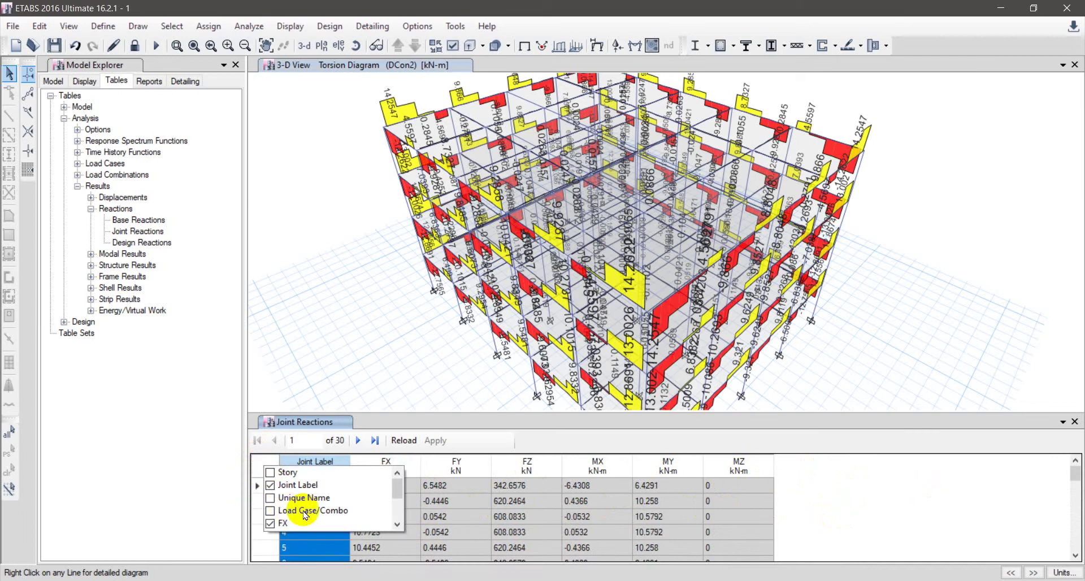
scroll(316, 508, "down", 2)
left_click(270, 524)
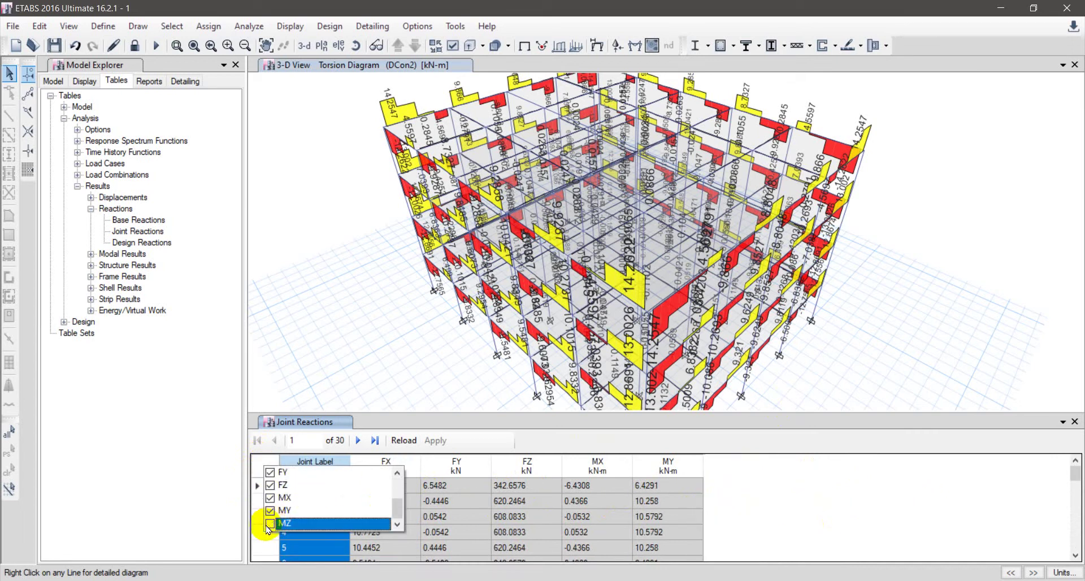
left_click(836, 495)
scroll(836, 497, "down", 5)
scroll(835, 497, "up", 5)
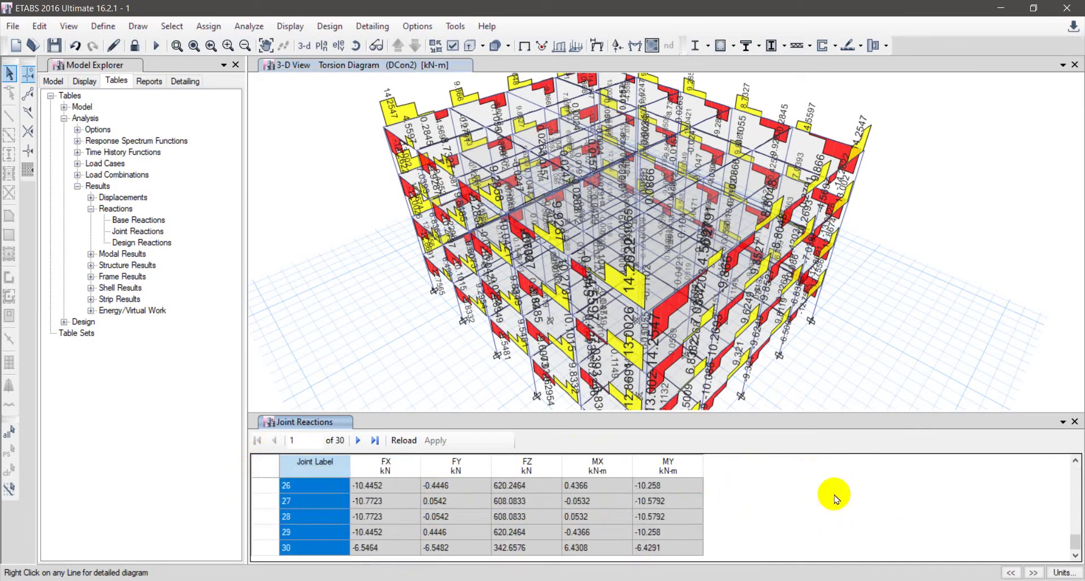
left_click(274, 463)
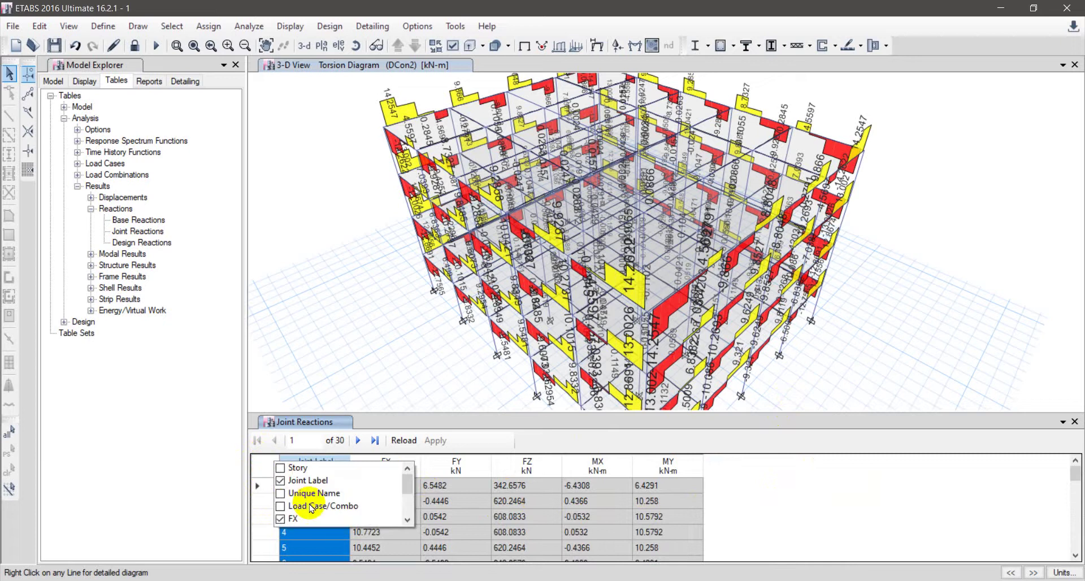
right_click(680, 503)
right_click(281, 511)
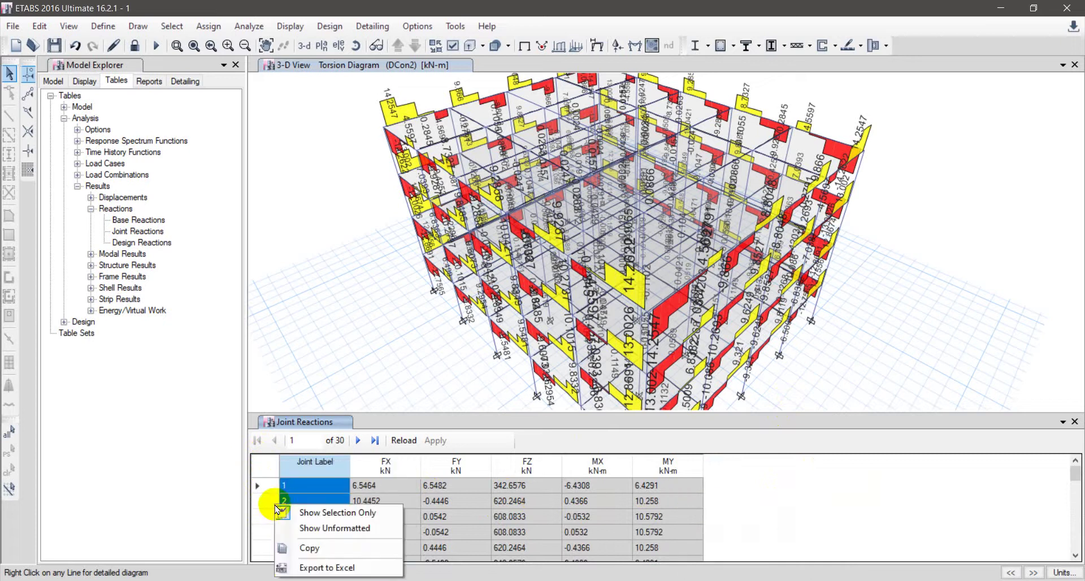
left_click(873, 531)
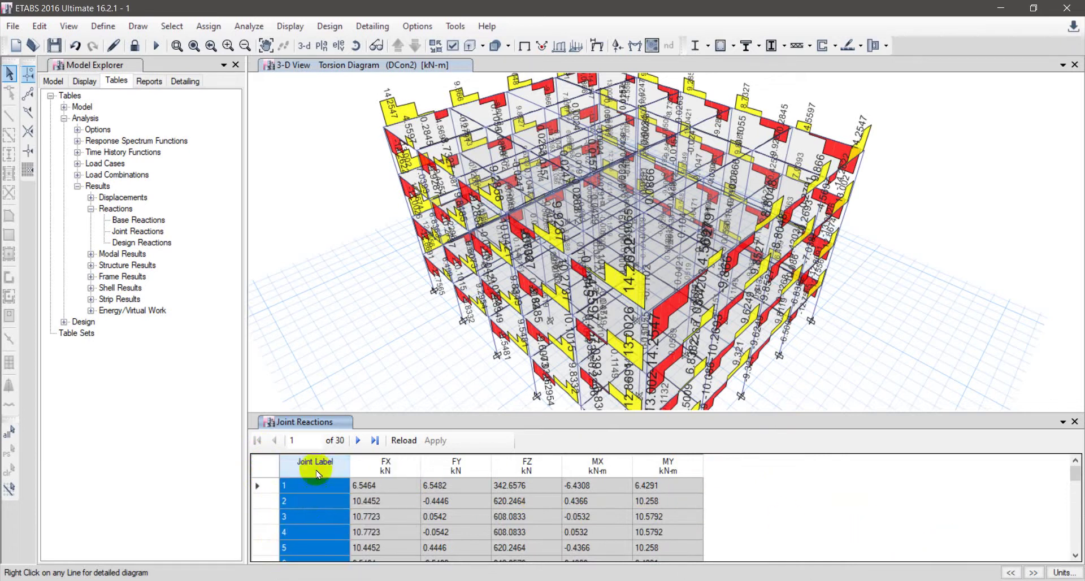
Select the whole Joint Reactions table and export it to Excel.
left_click(262, 470)
right_click(259, 493)
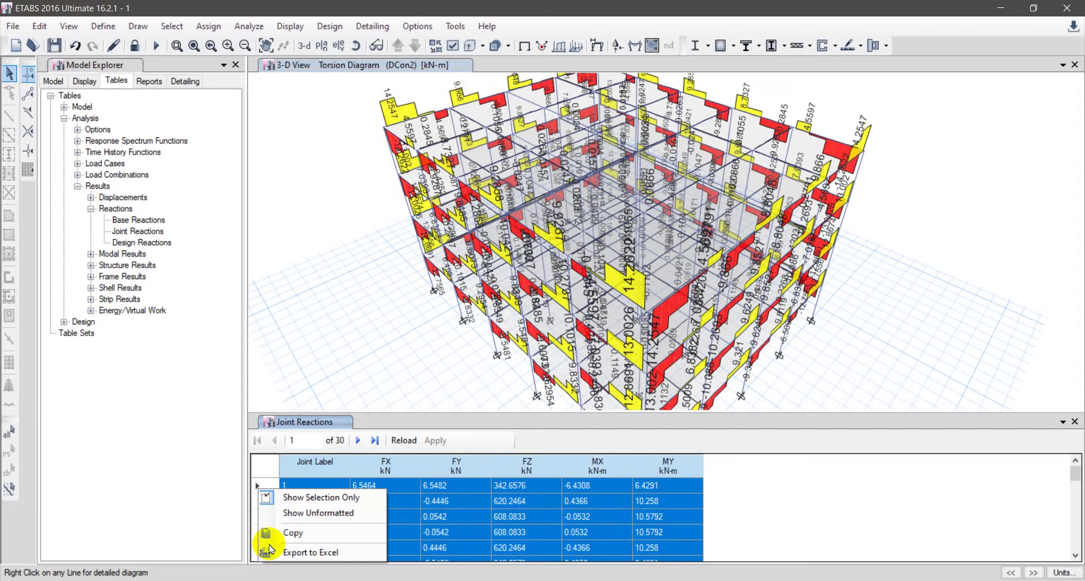
left_click(292, 550)
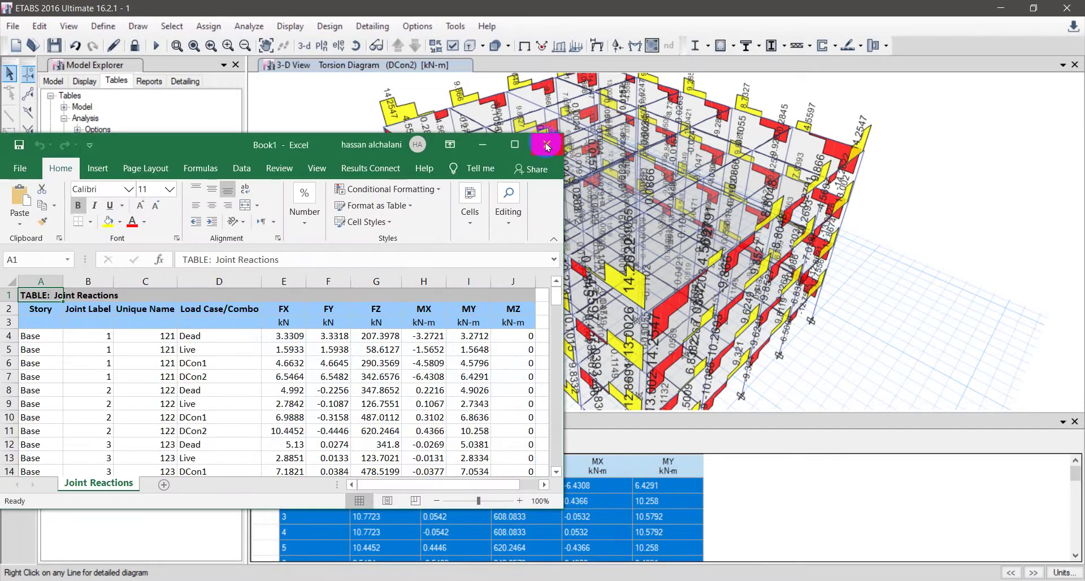
Close the Book1 workbook and maximize the Excel window holding the newly exported Book2 reactions table.
left_click(546, 146)
left_click(362, 421)
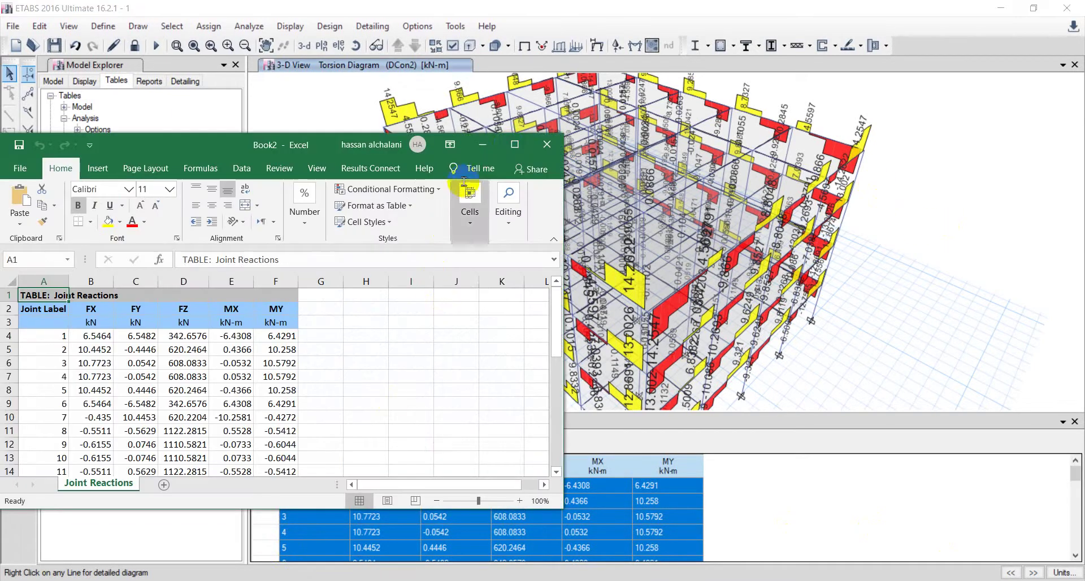
left_click(522, 141)
Select the whole exported table and center its cell contents horizontally and vertically.
scroll(291, 268, "down", 3)
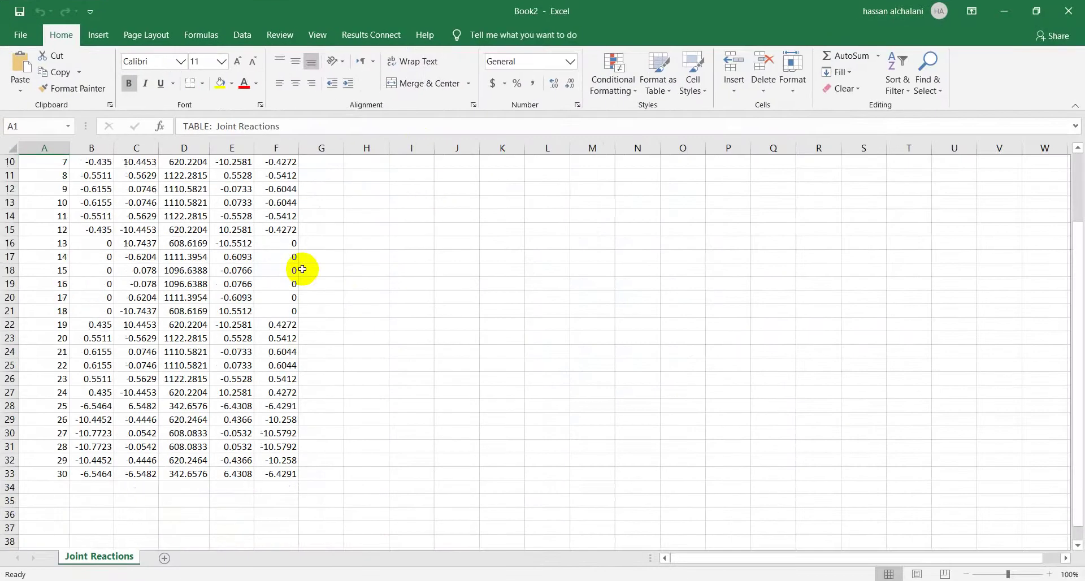
scroll(300, 269, "up", 2)
key("ctrl+a")
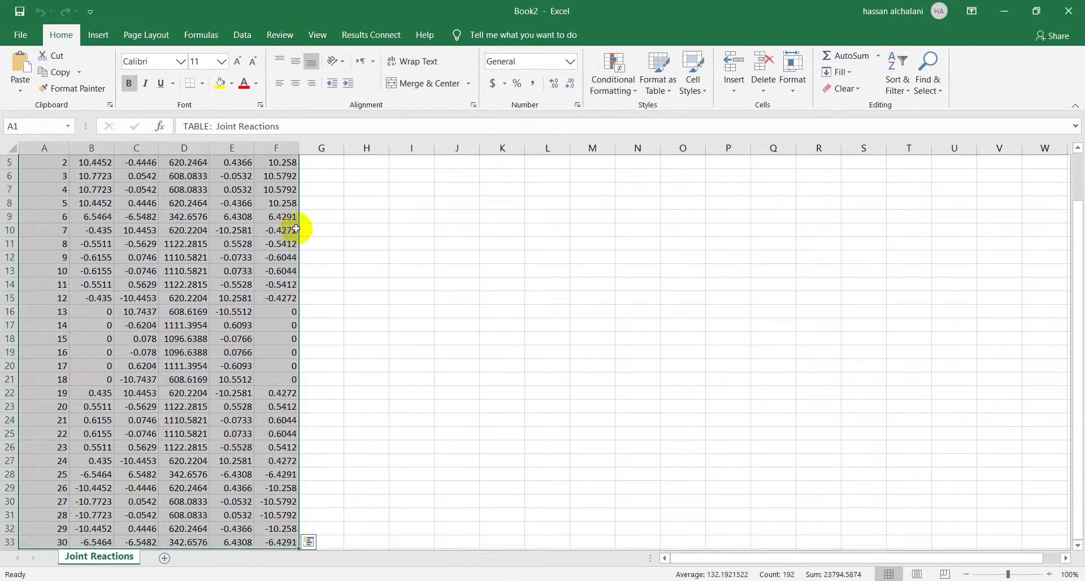
left_click(294, 84)
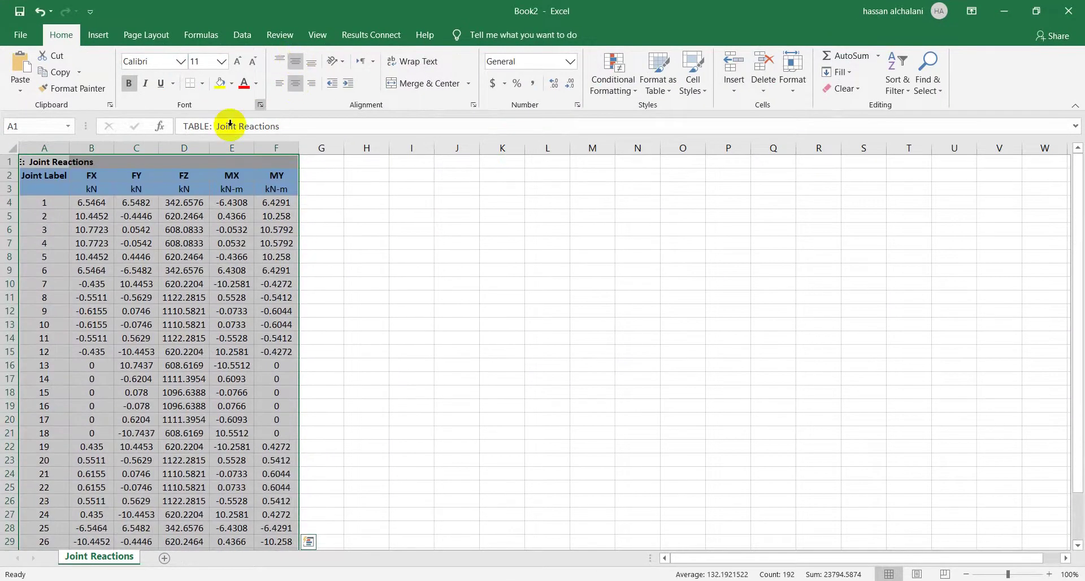
Apply All Borders to the whole Joint Reactions table.
right_click(127, 209)
left_click(201, 83)
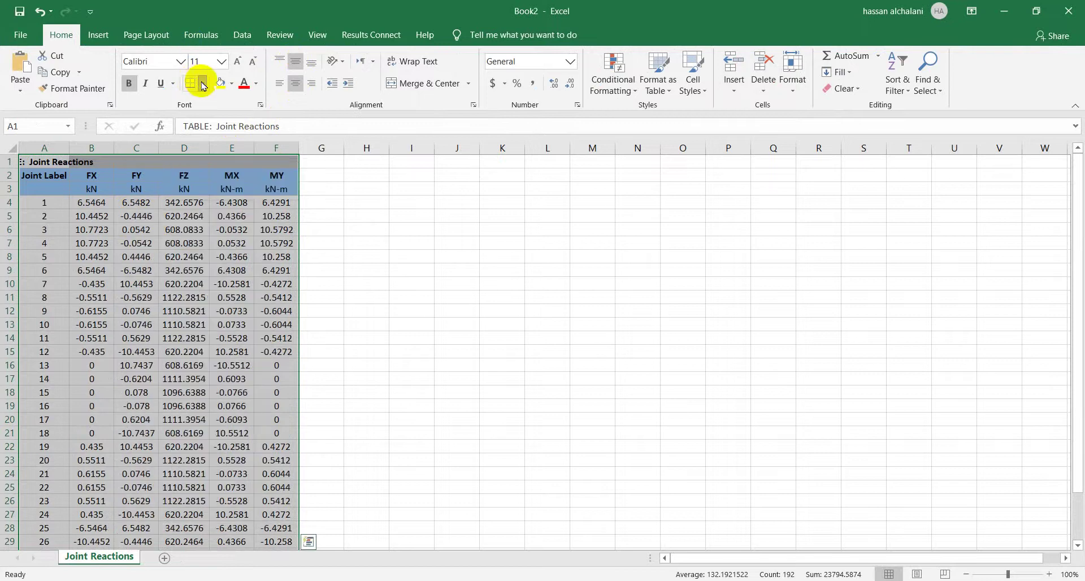
left_click(202, 83)
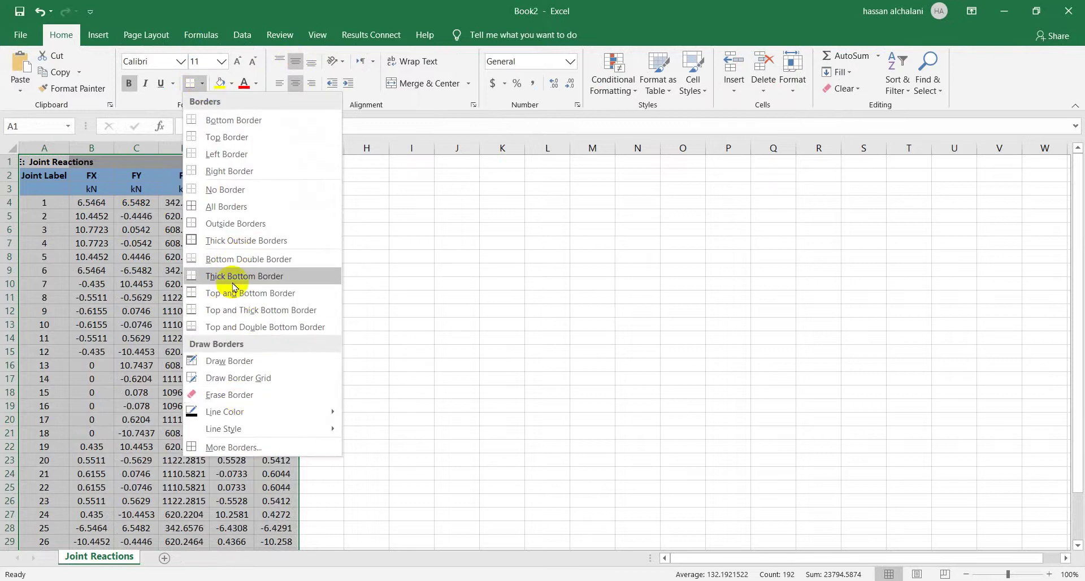
left_click(221, 207)
left_click(447, 261)
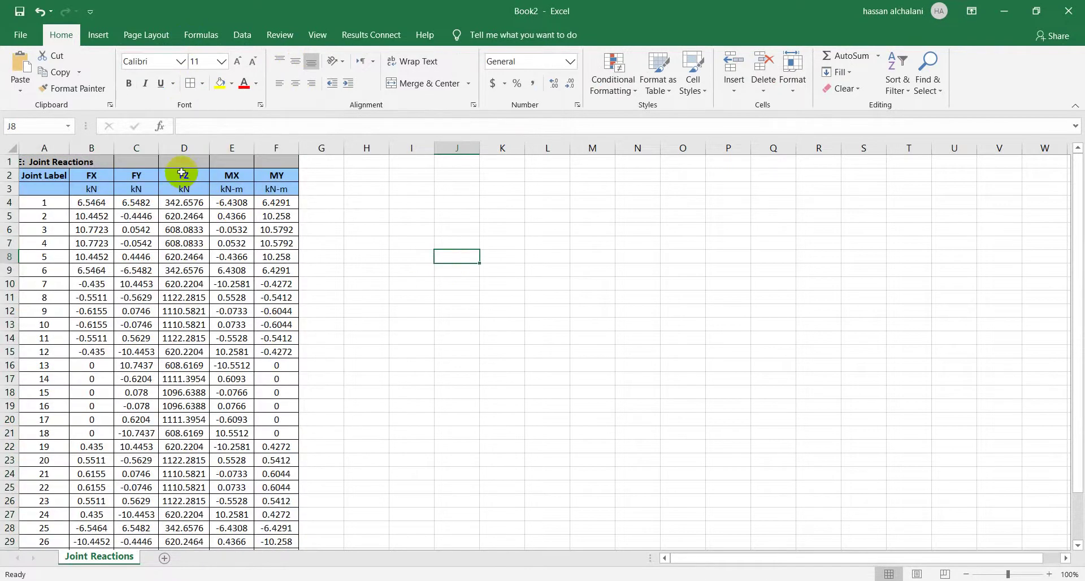
Merge and center the table title across A1:F1.
left_click_drag(57, 161, 276, 162)
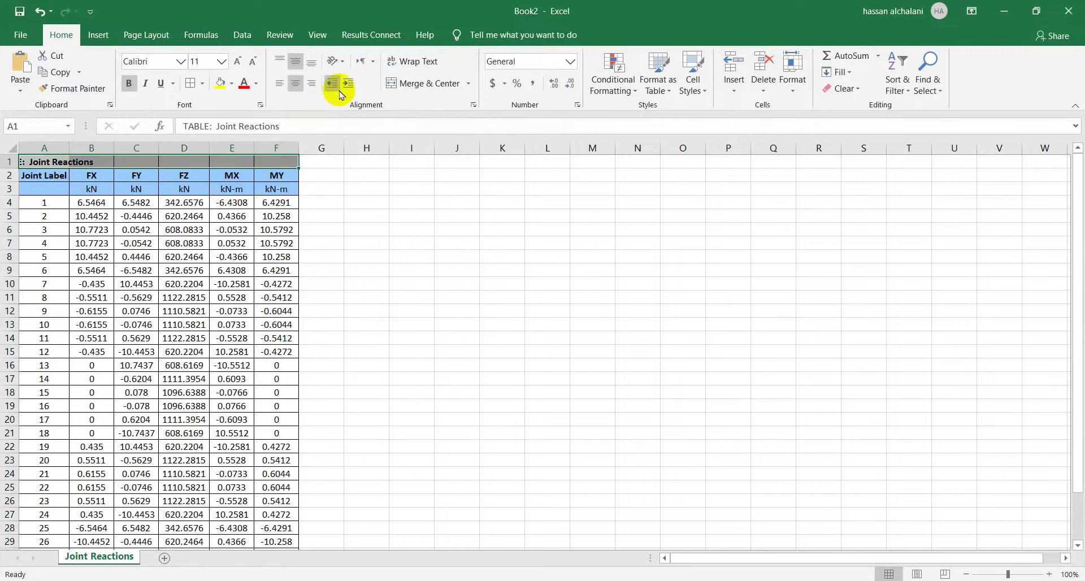
left_click(394, 84)
left_click(394, 240)
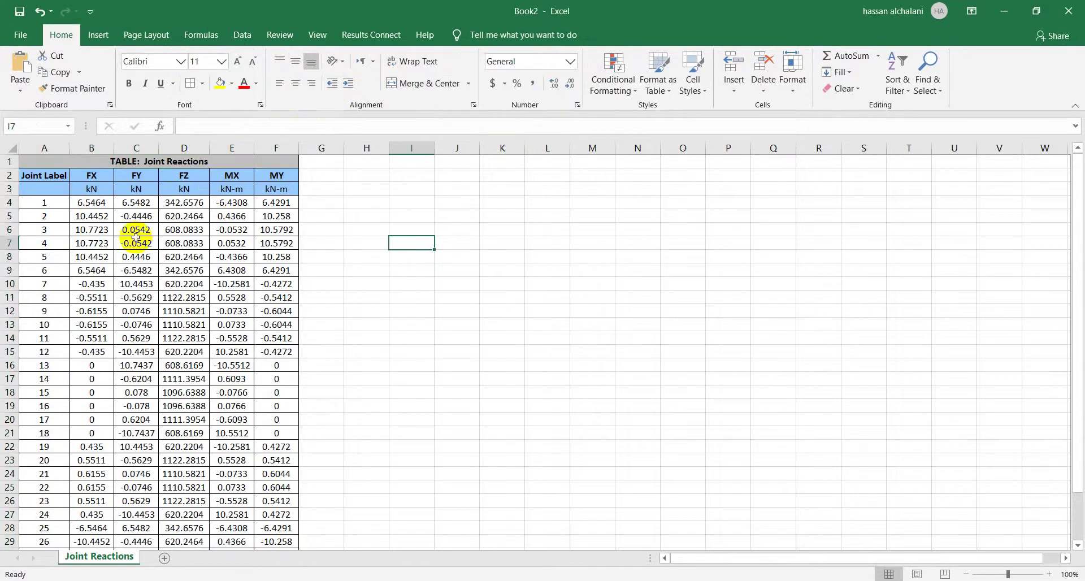
Review the joint forces and moments listed in the formatted Excel table.
scroll(388, 326, "down", 1)
scroll(388, 325, "up", 1)
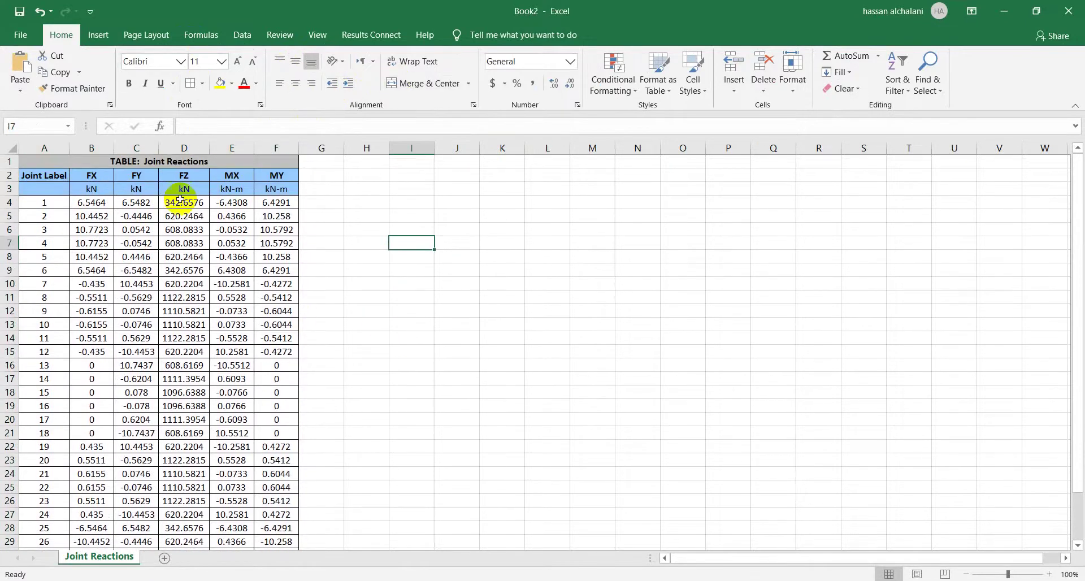
scroll(388, 322, "down", 1)
scroll(223, 215, "up", 1)
left_click_drag(287, 207, 114, 271)
left_click(184, 284)
scroll(162, 265, "up", 1)
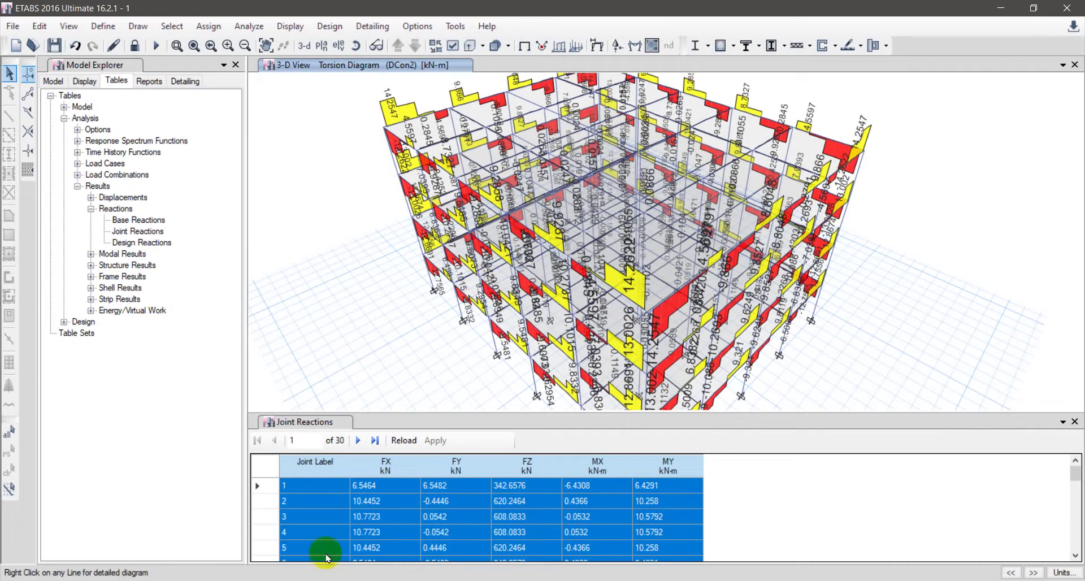
Return to ETABS, close the Joint Reactions table and display the model's detailing.
left_click(736, 512)
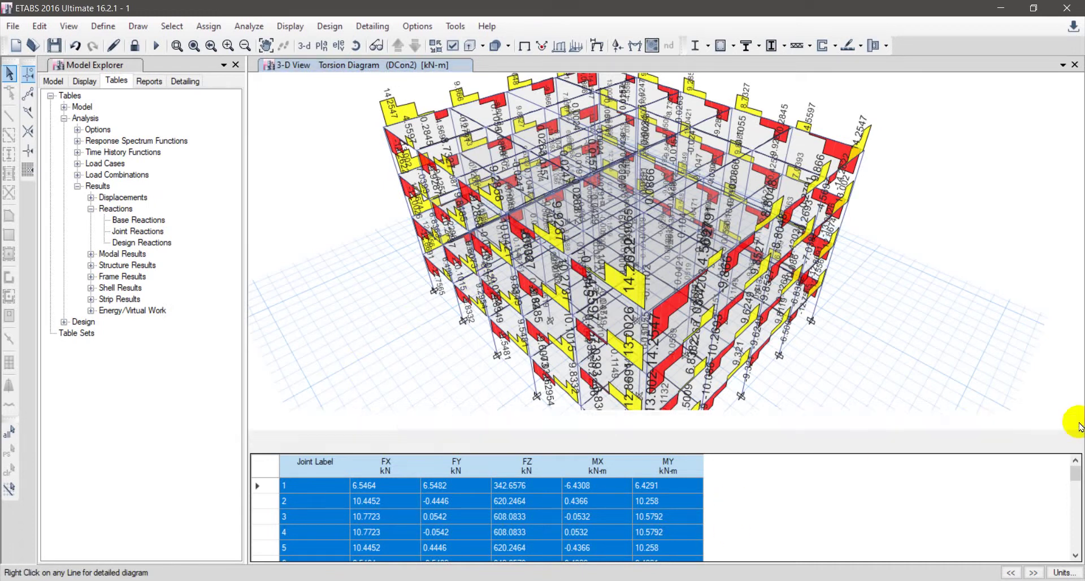
left_click(1075, 421)
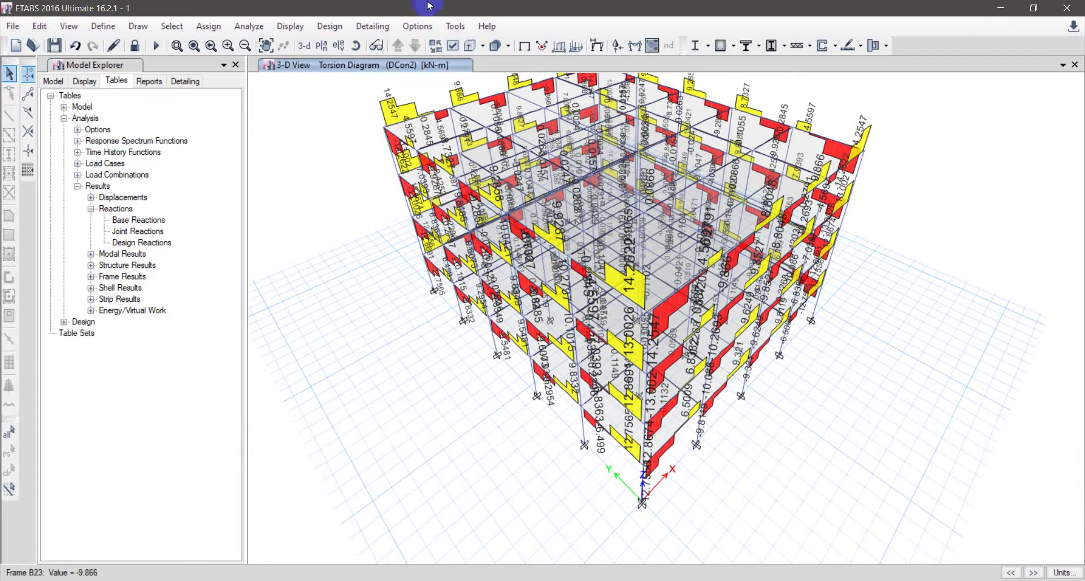
left_click(371, 26)
left_click(425, 201)
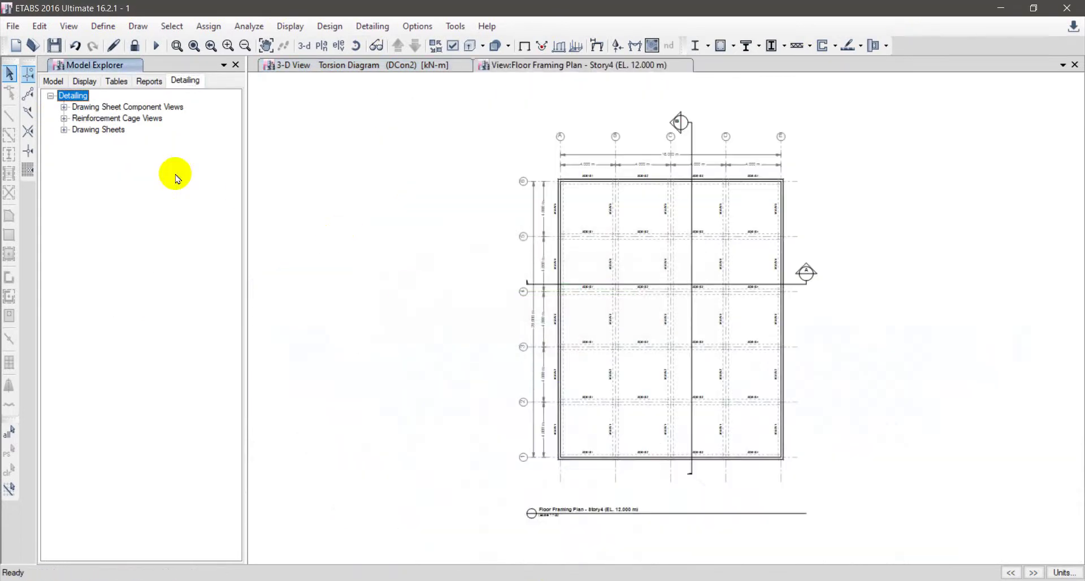
Browse the reinforcement cage views, choosing beam 5CB1, and open the 3D rendered cage of column CC1.
left_click(64, 118)
left_click(77, 130)
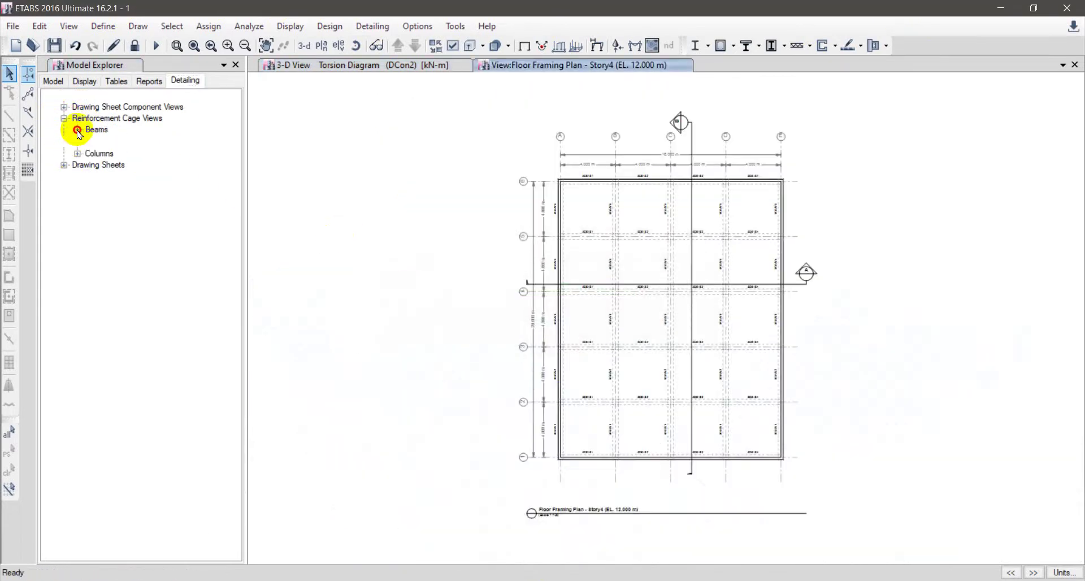
left_click(105, 141)
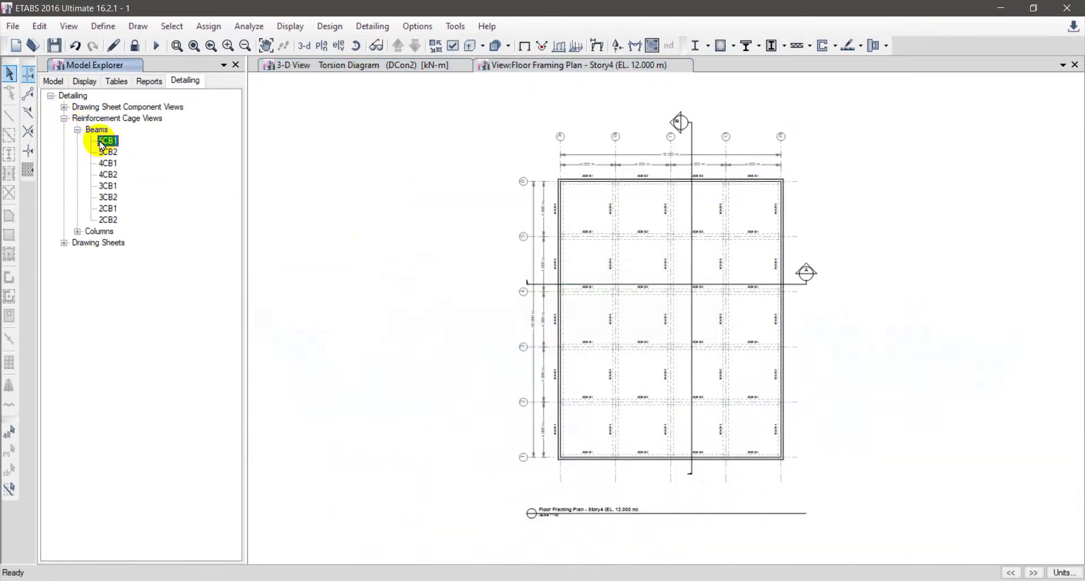
left_click(78, 231)
left_click(103, 242)
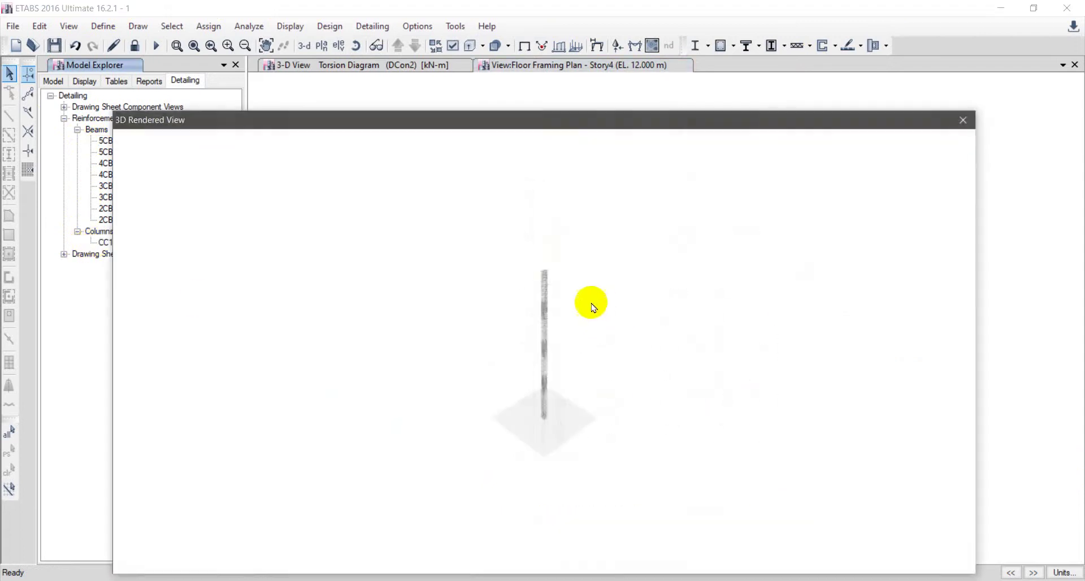
Inspect the reinforcement cage of column CC1 up close, then close its 3D rendered view.
scroll(588, 303, "up", 6)
scroll(478, 290, "down", 5)
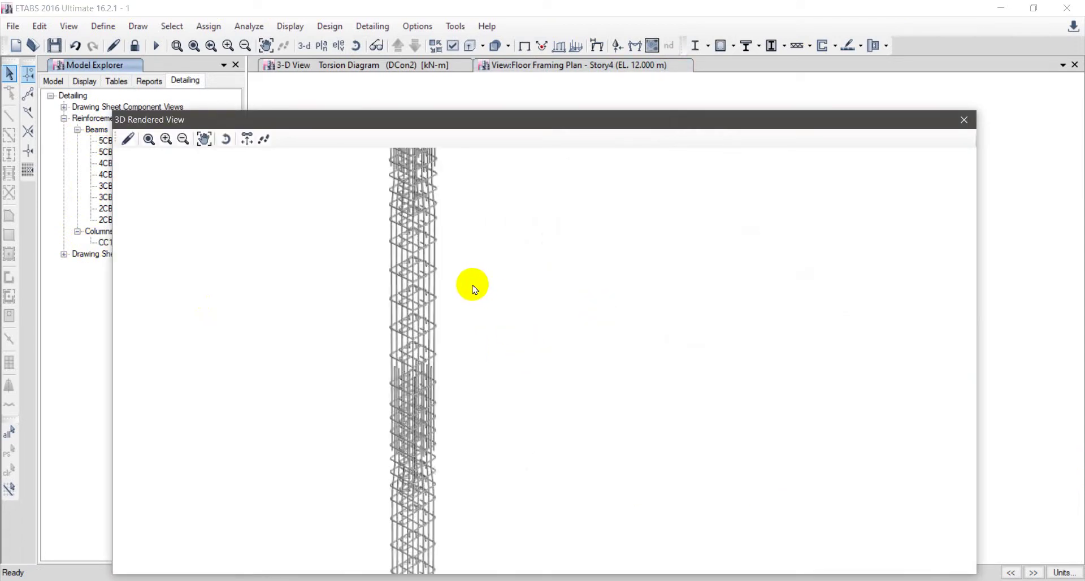
left_click(963, 120)
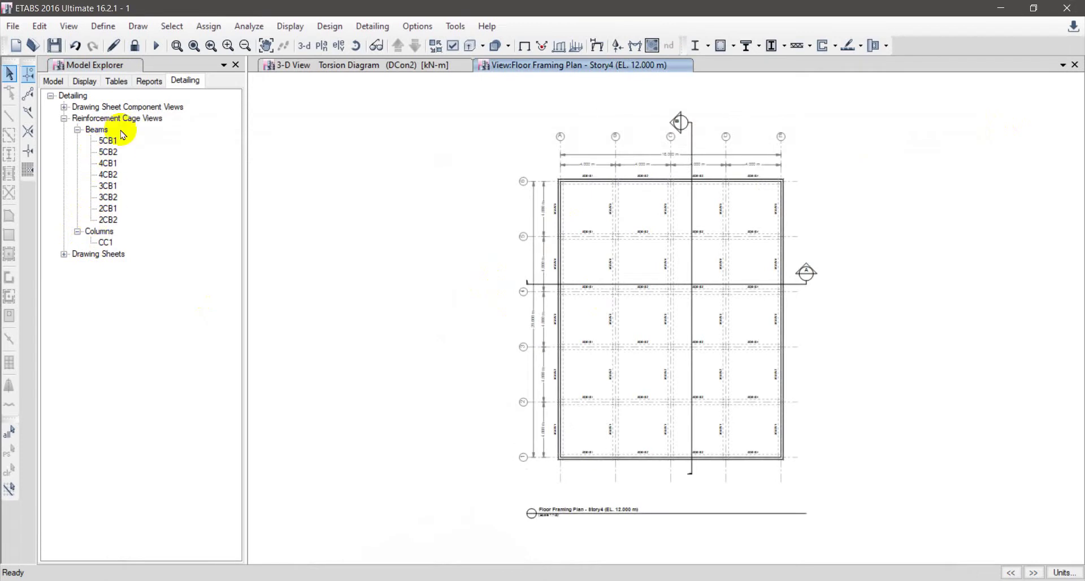
Open the 3D rendered cage of beam 5CB2, inspect its bars and stirrups from another angle, and close the view.
double_click(113, 150)
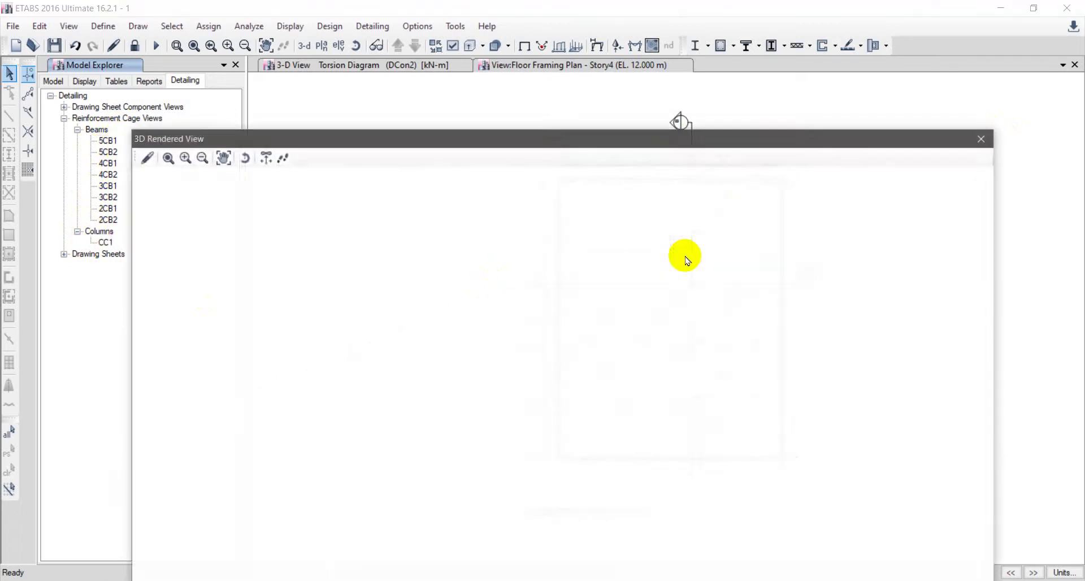
scroll(604, 381, "up", 10)
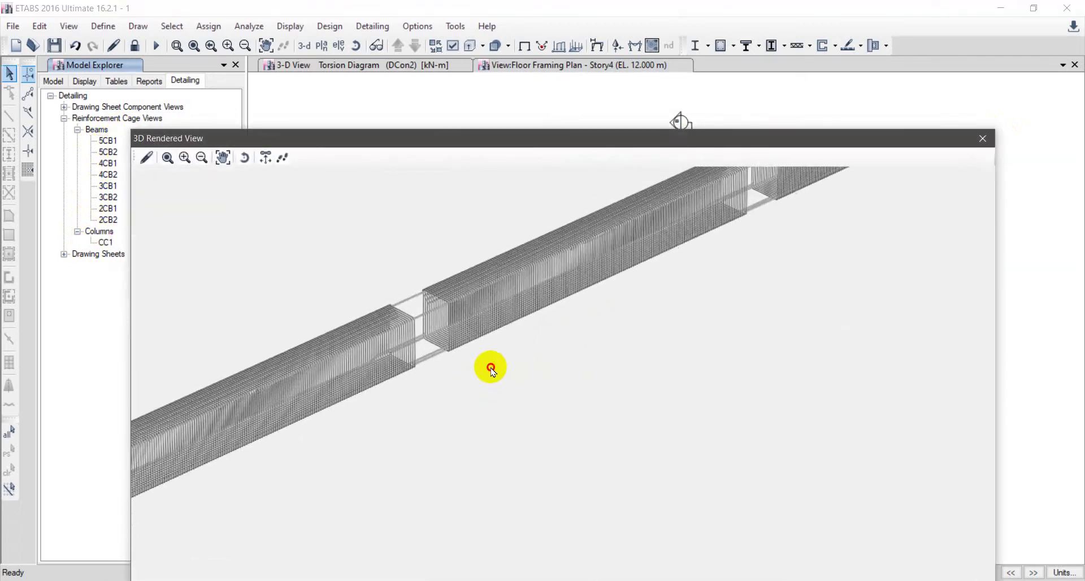
left_click_drag(446, 341, 517, 333)
left_click(978, 143)
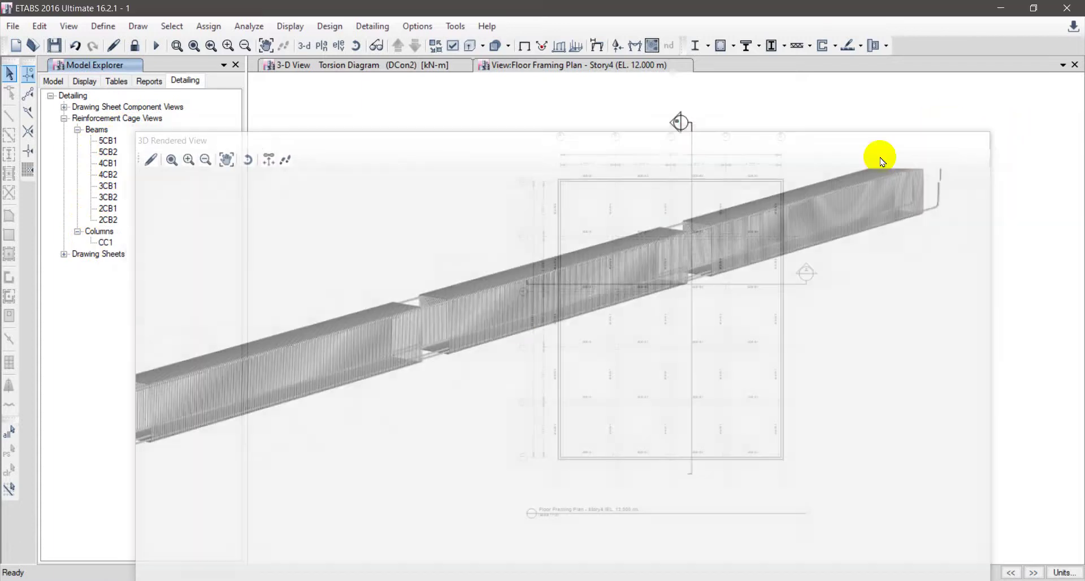
Open the Concrete Beam Rebar Table (Seismic) from the drawing sheet component views' beam details.
left_click(64, 108)
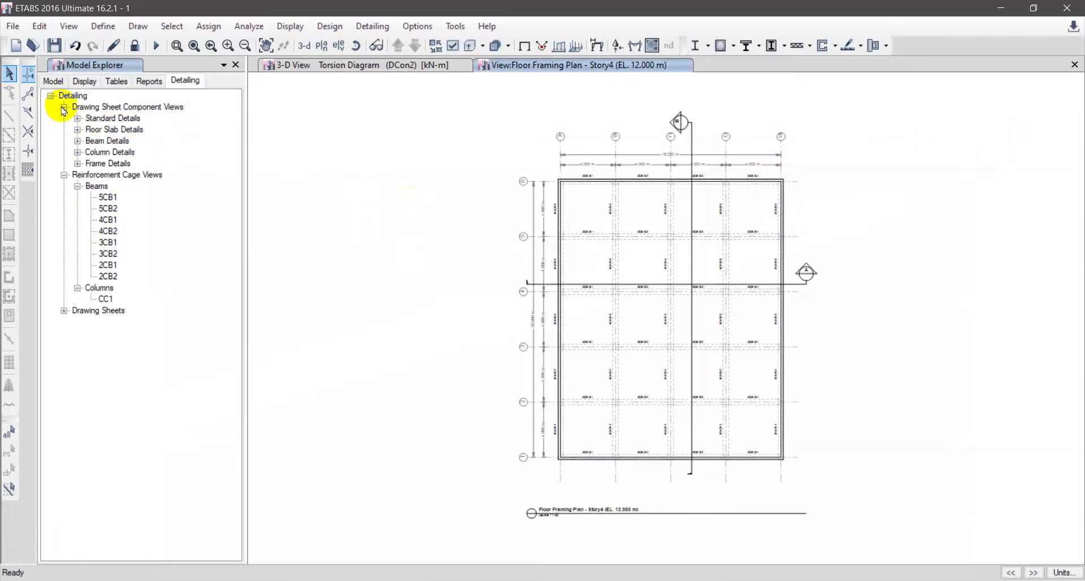
left_click(64, 175)
left_click(77, 141)
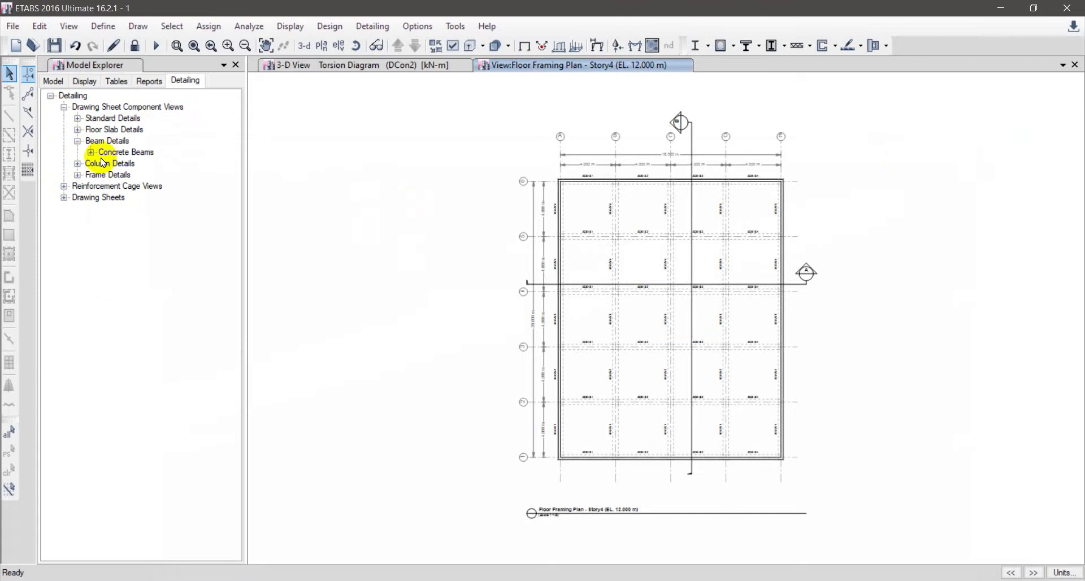
left_click(91, 152)
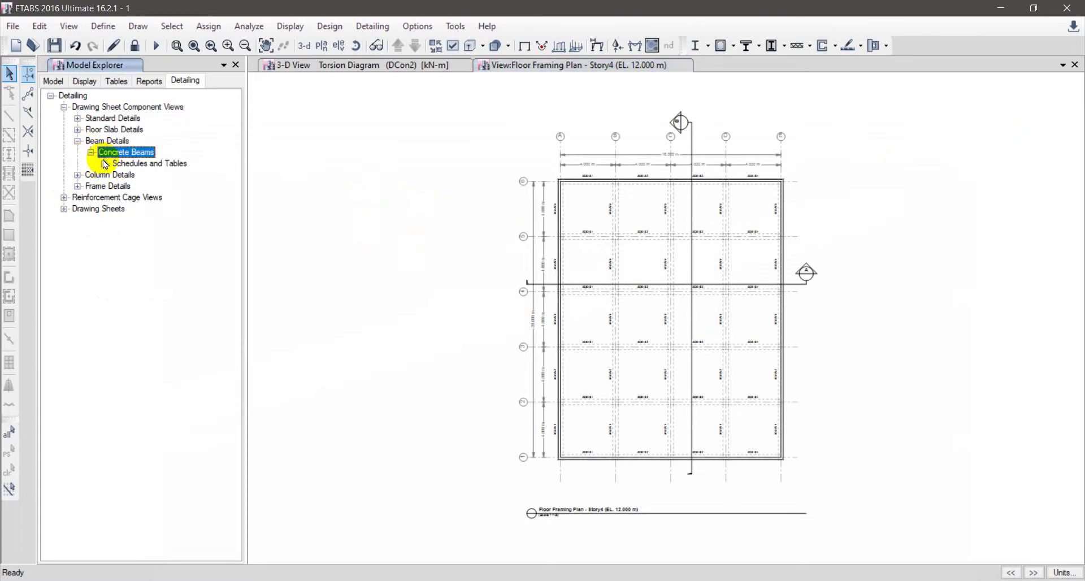
left_click(104, 164)
double_click(175, 175)
scroll(582, 299, "up", 5)
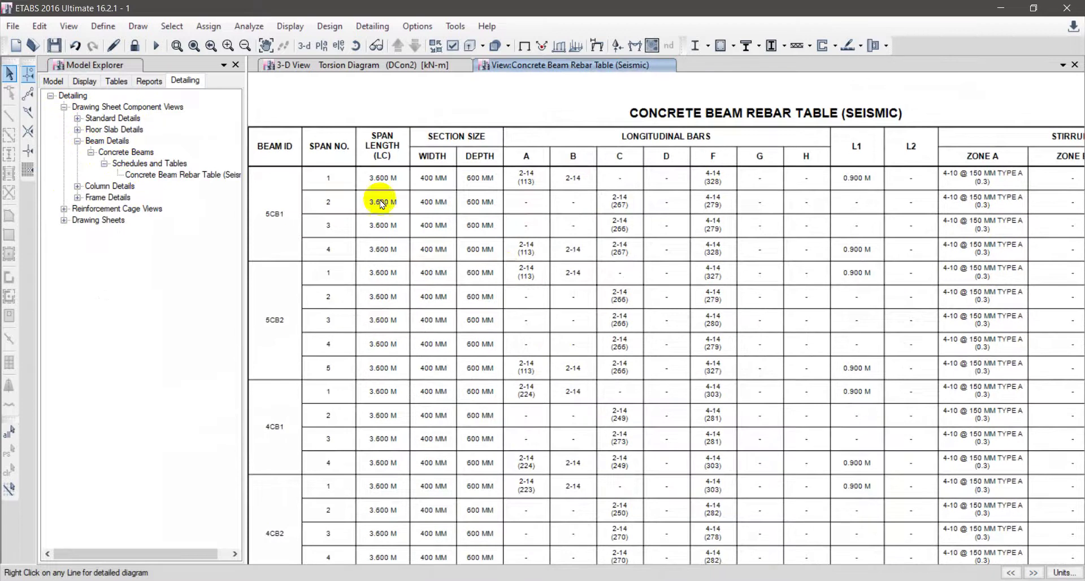
Examine the longitudinal bars, stirrup zones and typical elevations listed for each beam span in the rebar table.
scroll(390, 198, "up", 1)
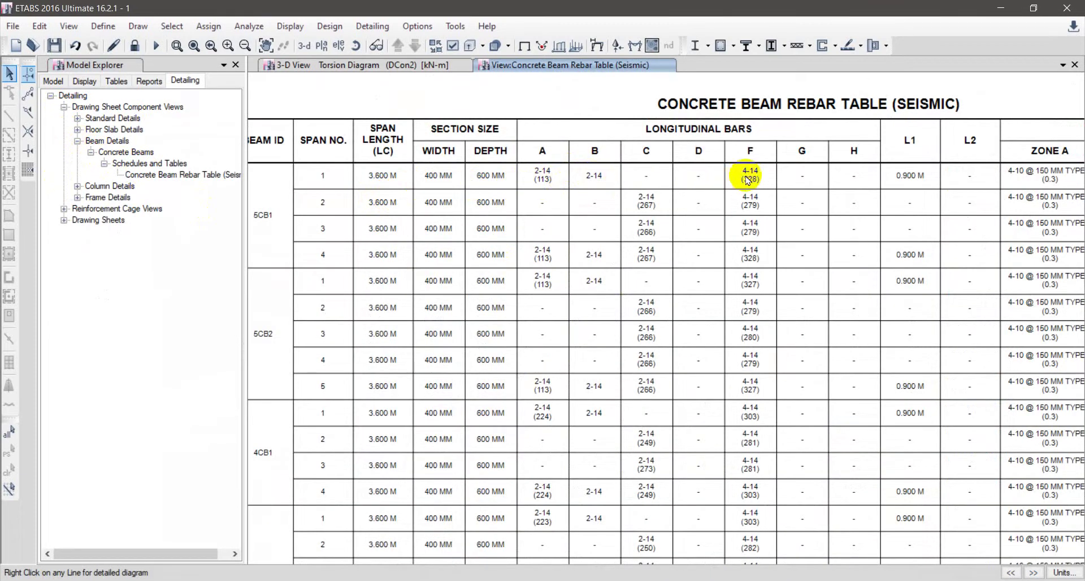
middle_click_drag(766, 198, 695, 138)
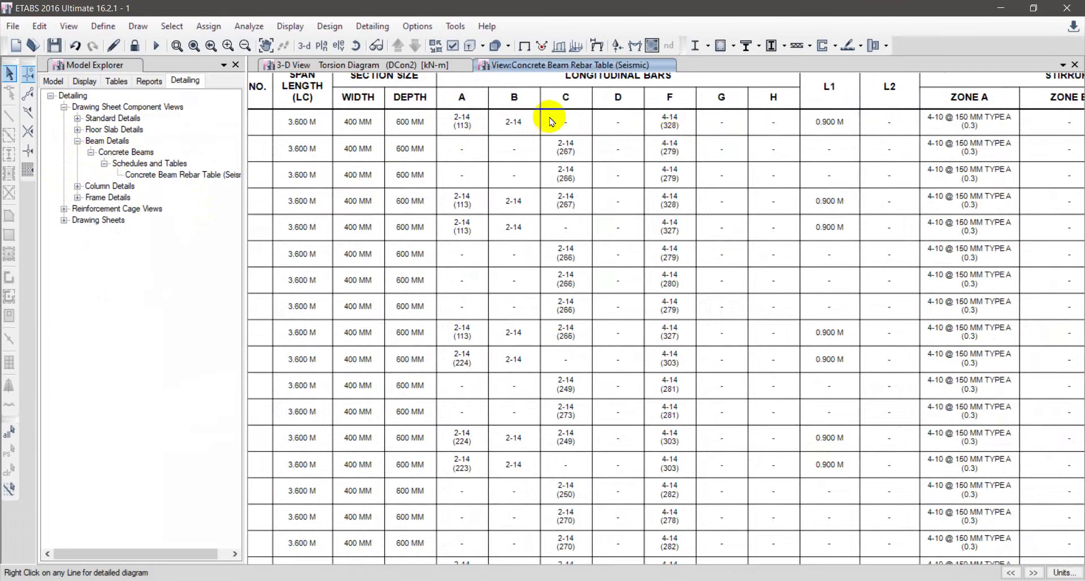
scroll(552, 119, "down", 1)
scroll(531, 132, "down", 1)
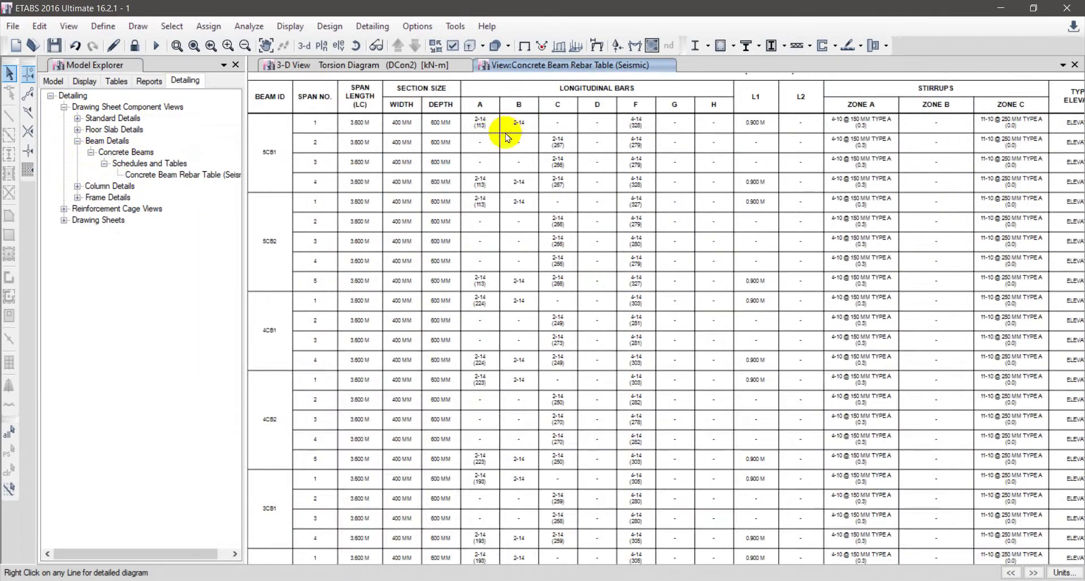
middle_click_drag(540, 167, 484, 181)
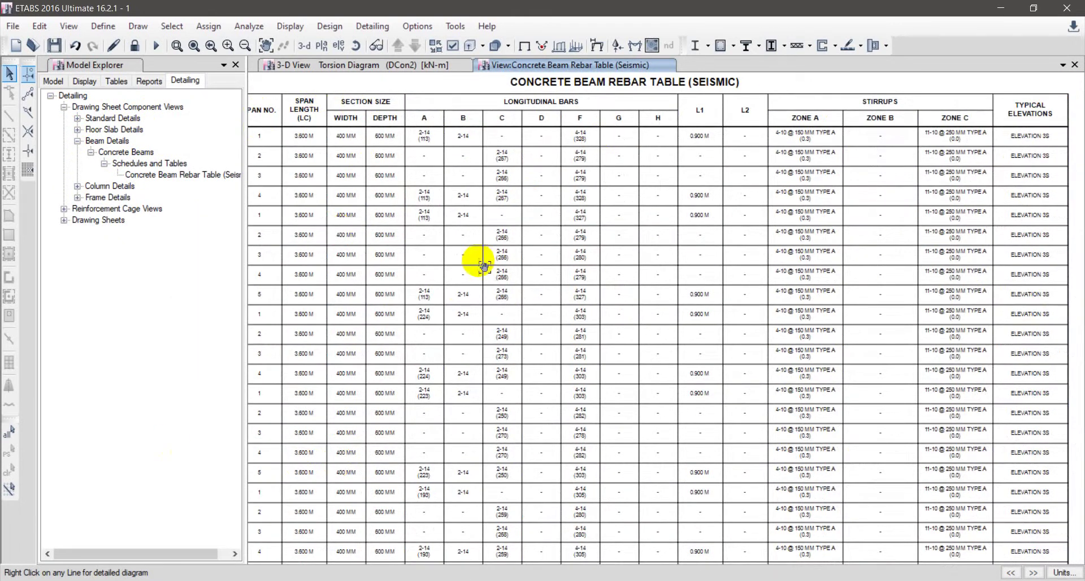
middle_click_drag(477, 255, 514, 199)
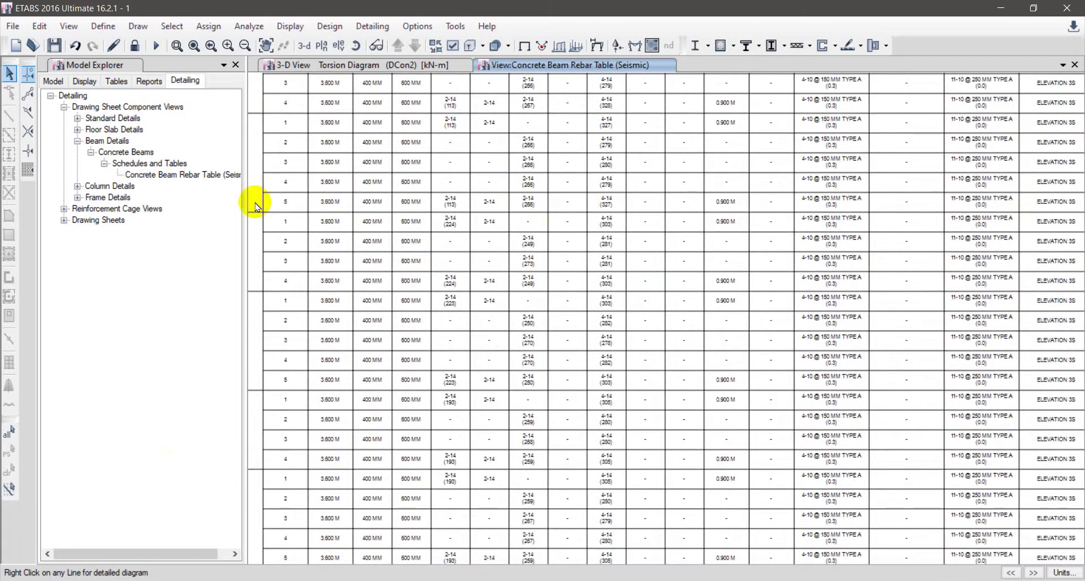
Expand the Concrete Column details and view the whole beam rebar table.
left_click(77, 187)
left_click(90, 197)
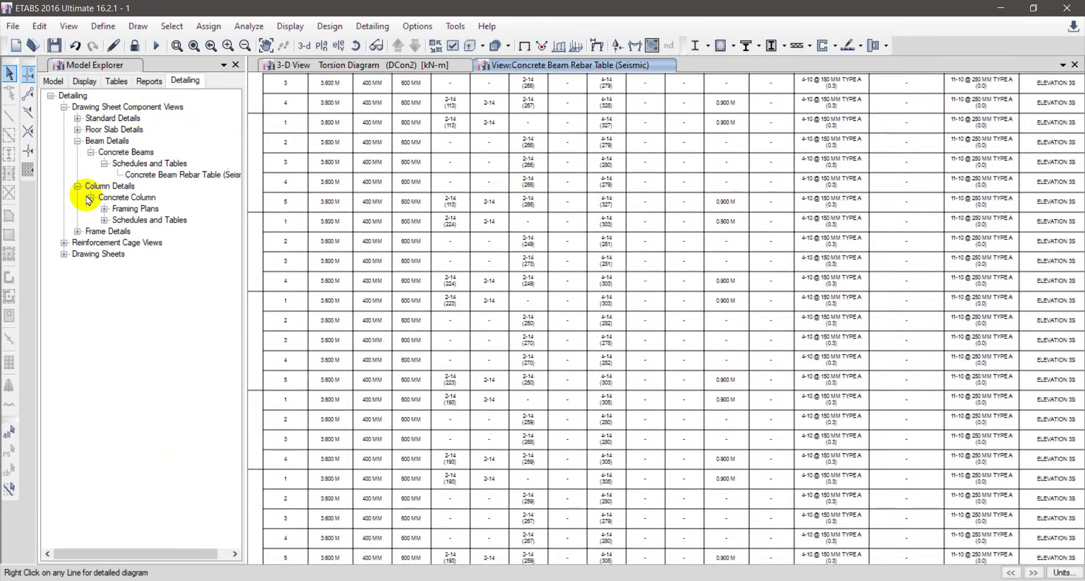
scroll(325, 229, "down", 5)
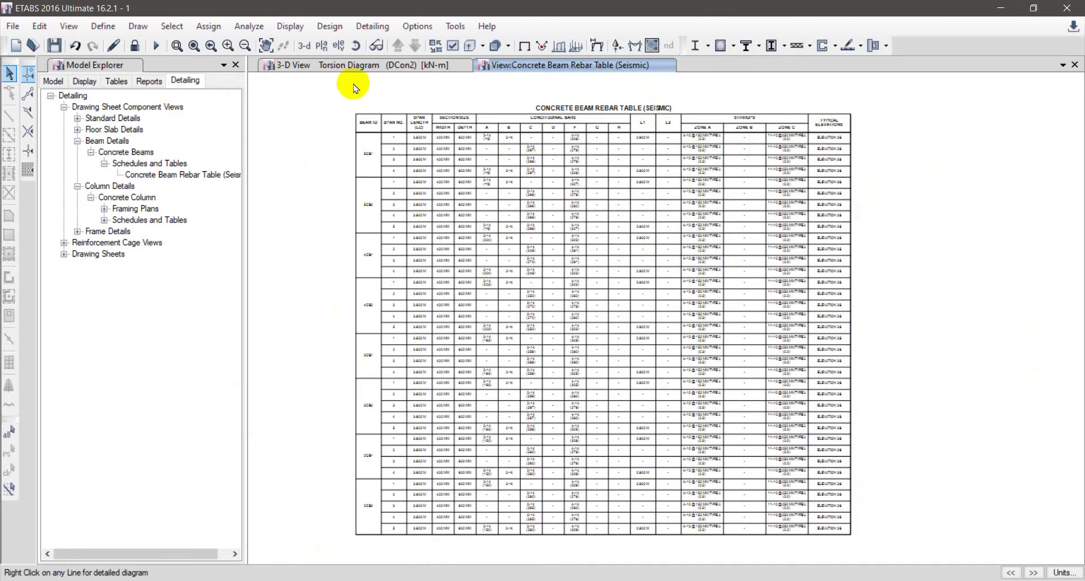
Return to the 3-D view and display the undeformed model in place of the torsion diagram.
left_click(291, 65)
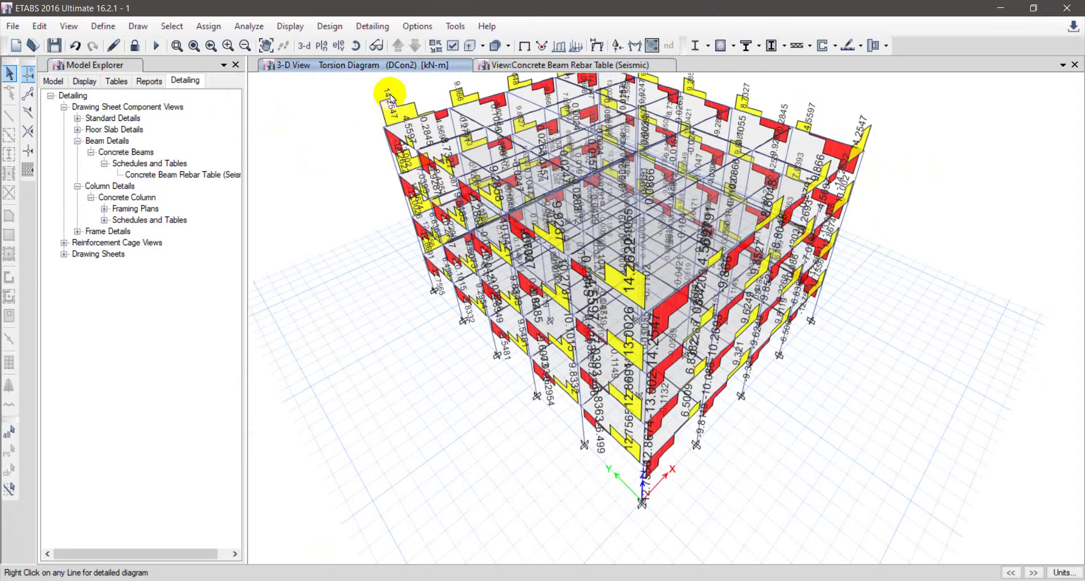
left_click(524, 45)
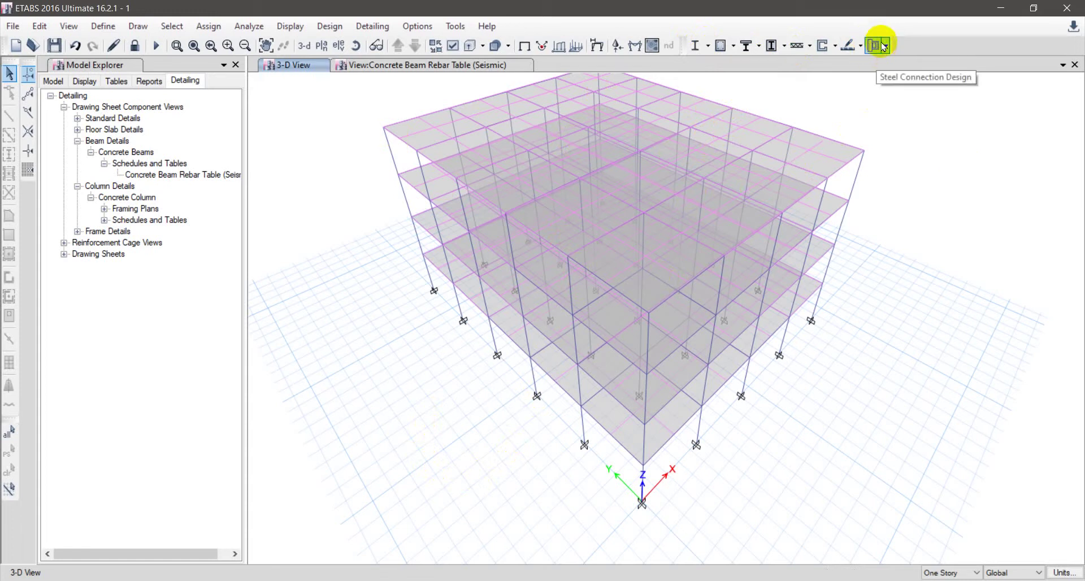
left_click(114, 26)
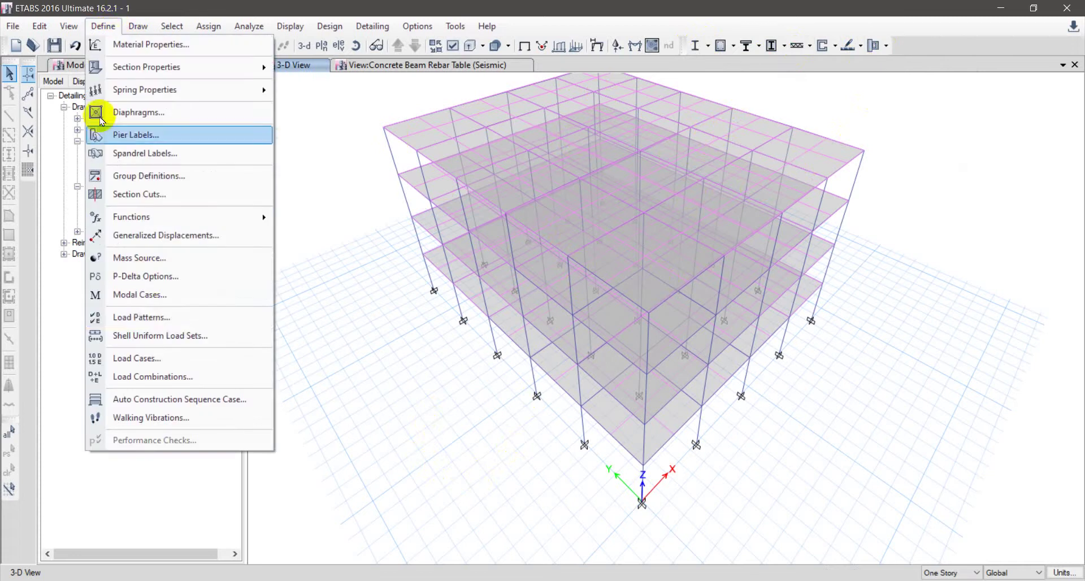
left_click(171, 328)
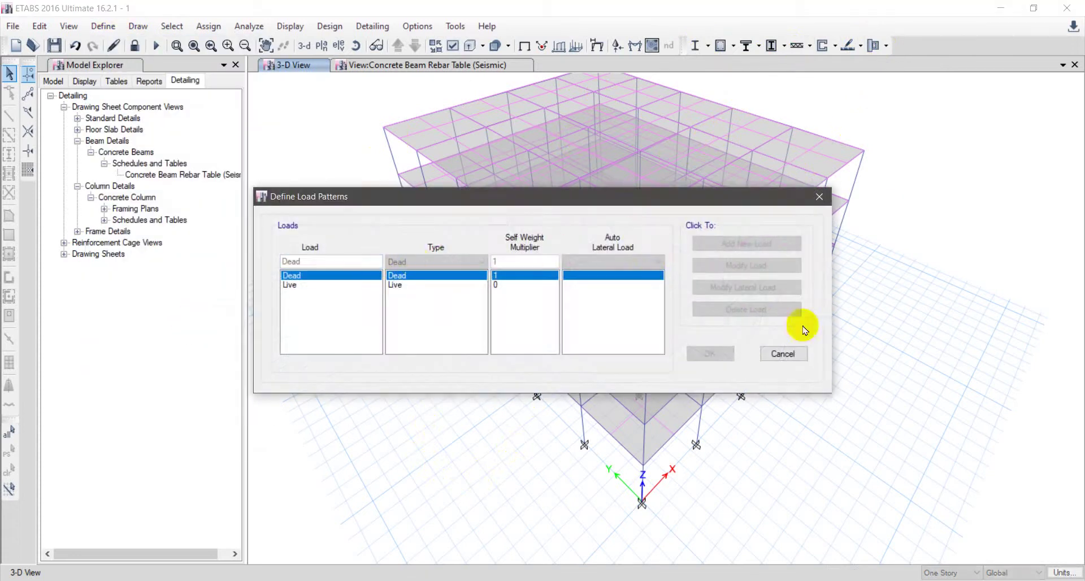
left_click(782, 354)
Unlock the model and accept deleting its analysis results.
left_click(134, 45)
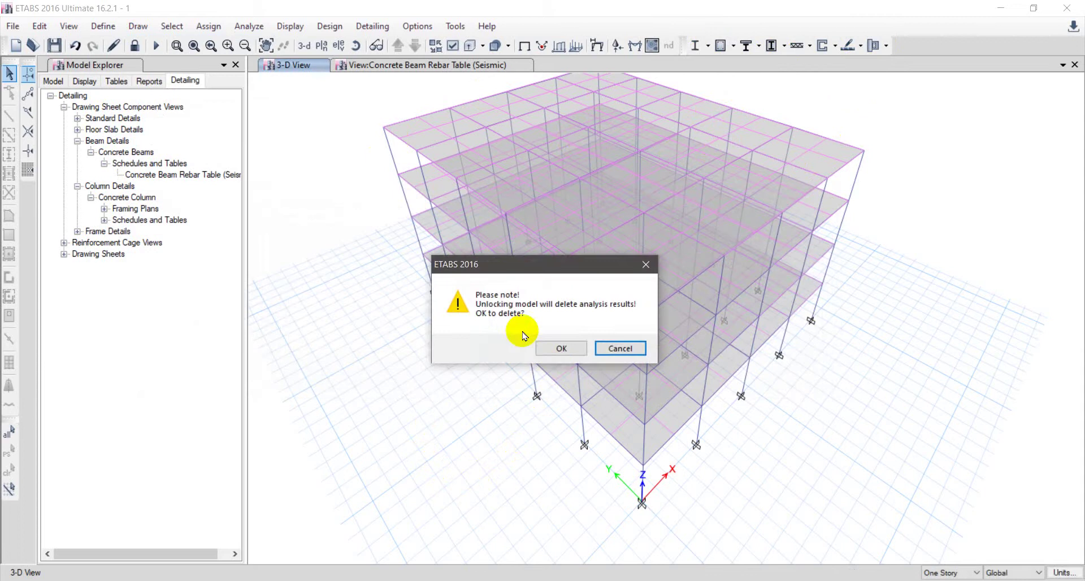
left_click(559, 347)
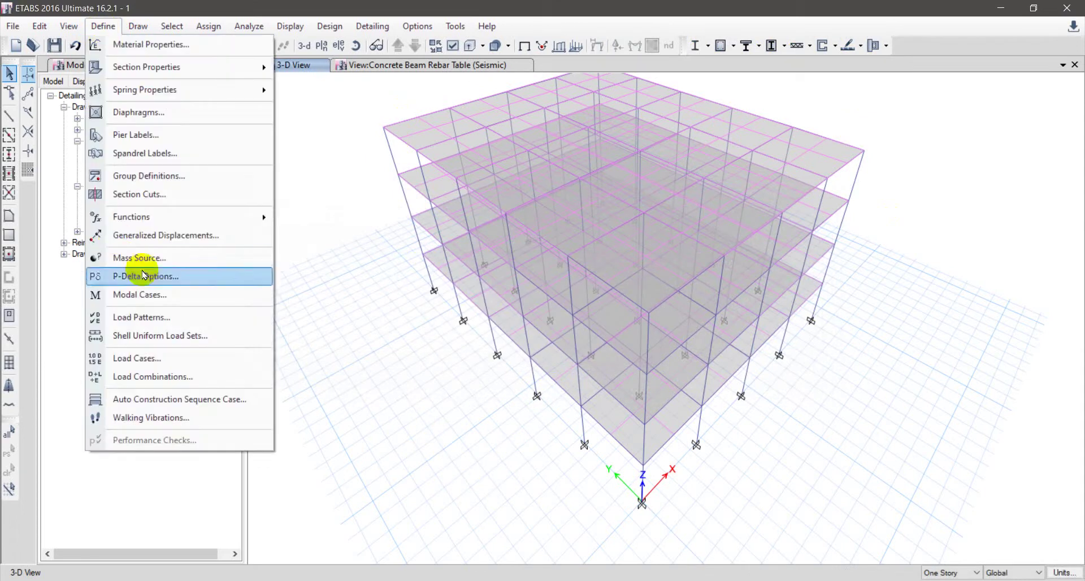
In the load pattern definitions, enter a load named EQ and set its type to Seismic.
left_click(189, 312)
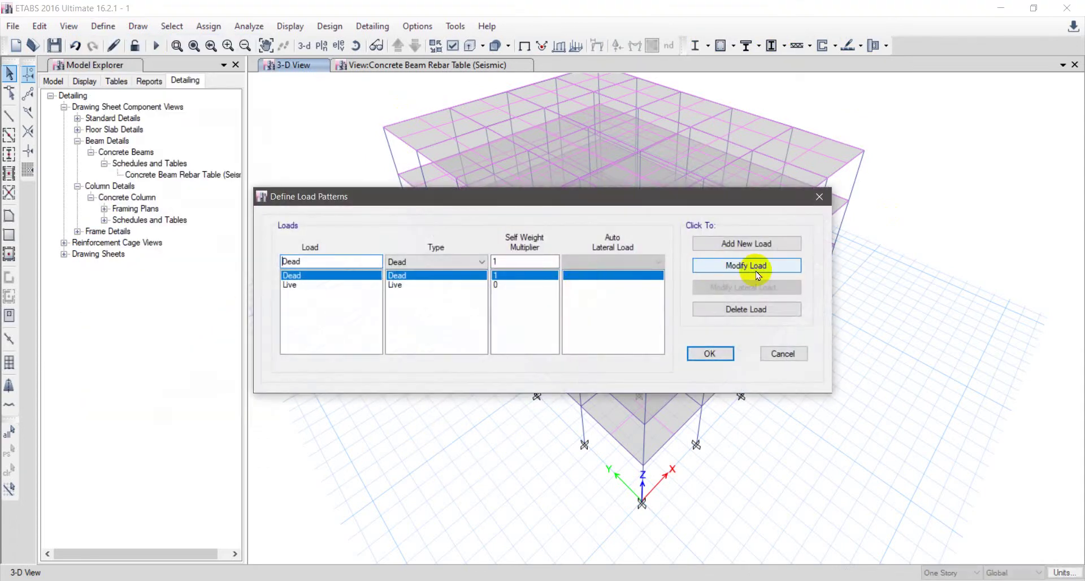
double_click(328, 263)
type("e")
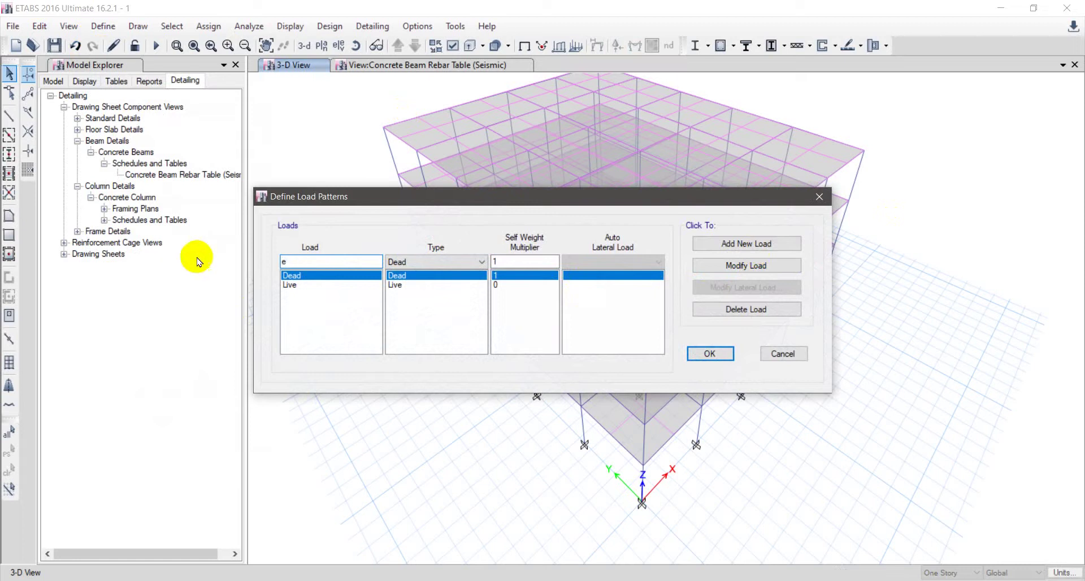
key("BackSpace")
type("Q")
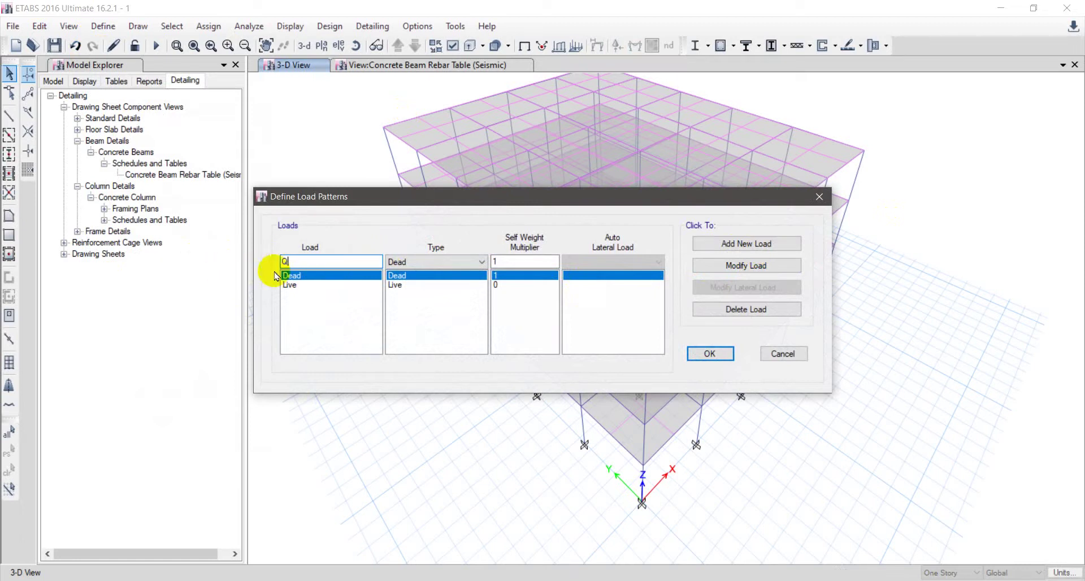
left_click(399, 261)
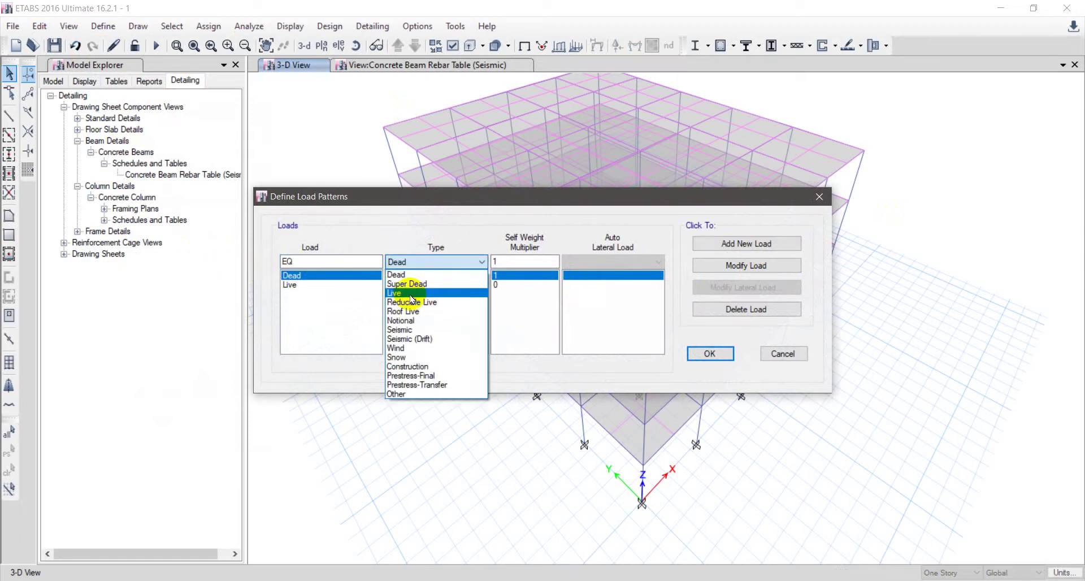
left_click(408, 330)
Try to get further auto lateral load codes for the EQ load through the More option.
left_click(597, 263)
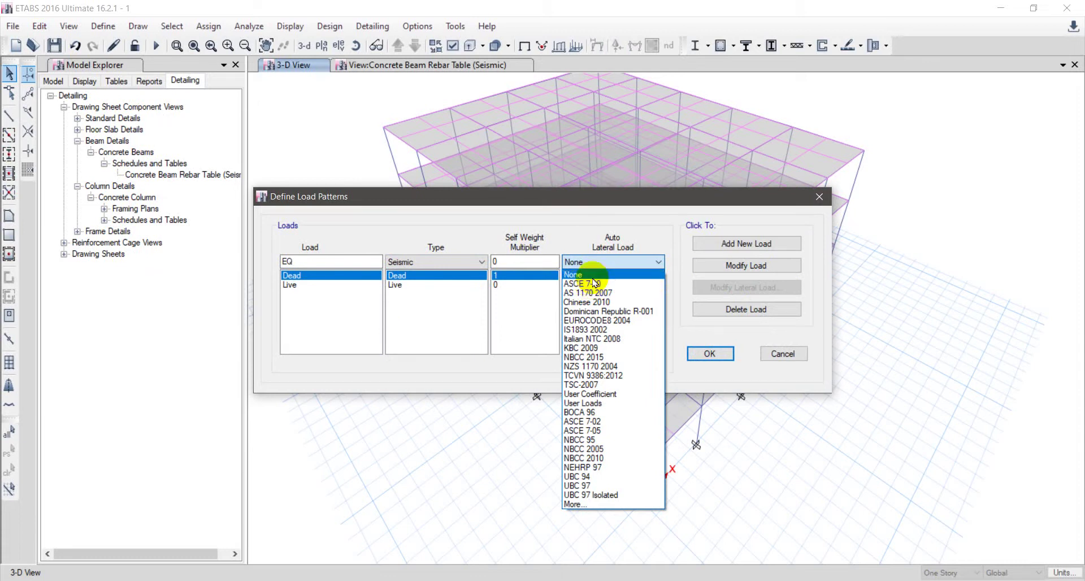
left_click(588, 505)
left_click(599, 262)
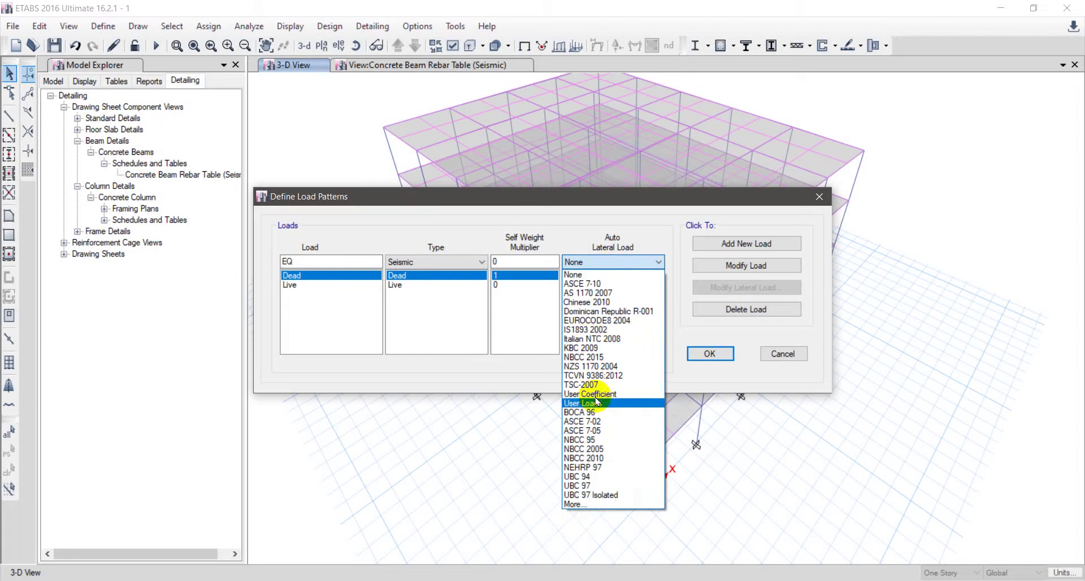
left_click(591, 505)
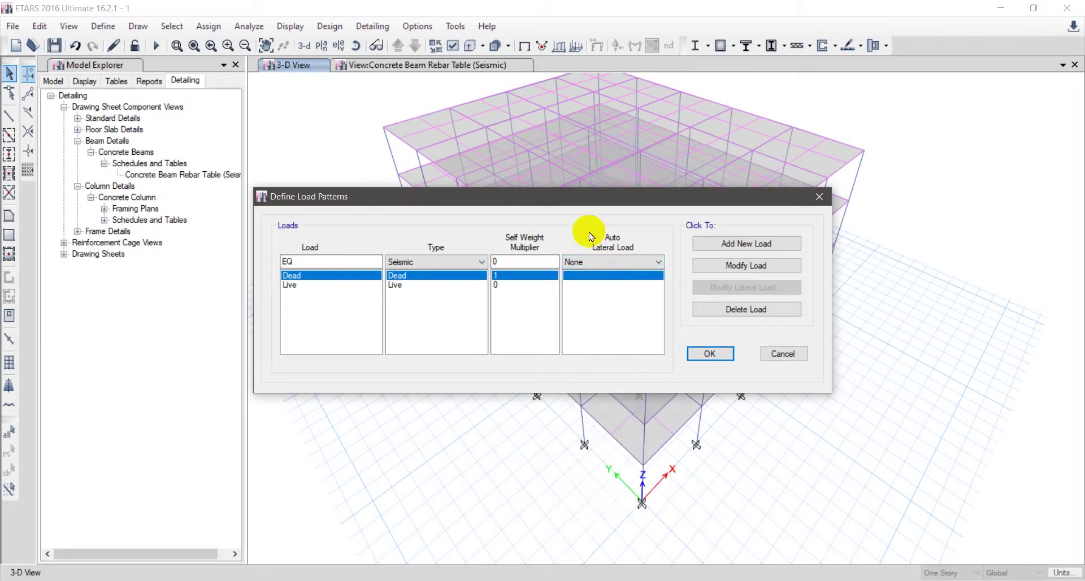
left_click(572, 263)
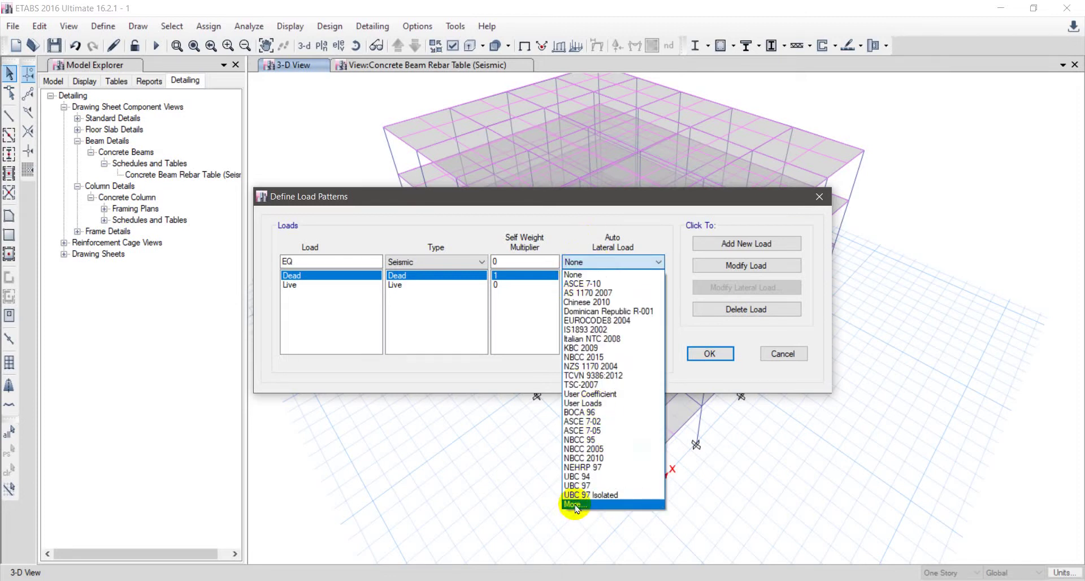
left_click(575, 505)
left_click(600, 266)
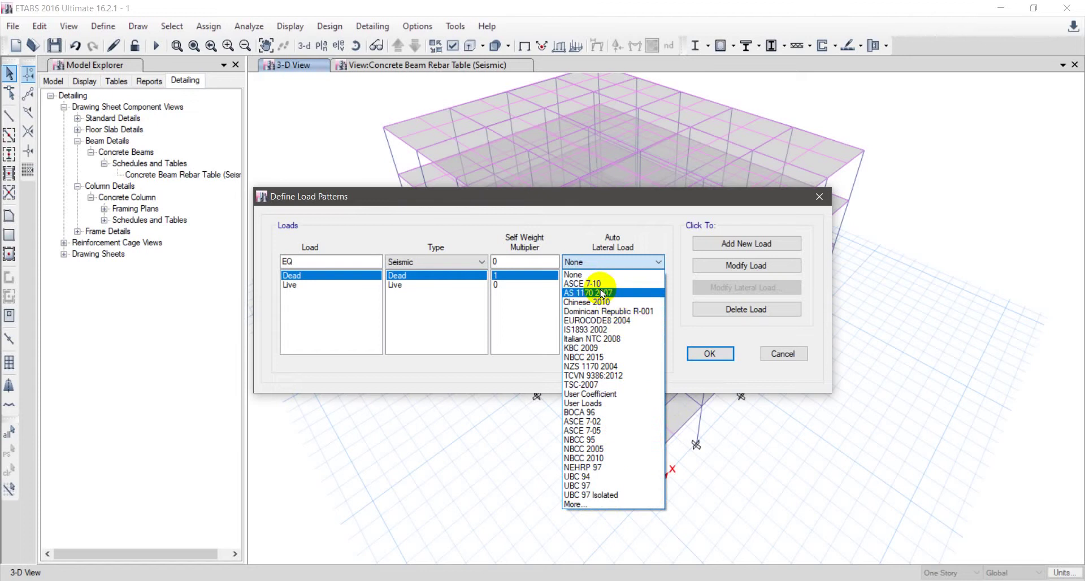
left_click(581, 505)
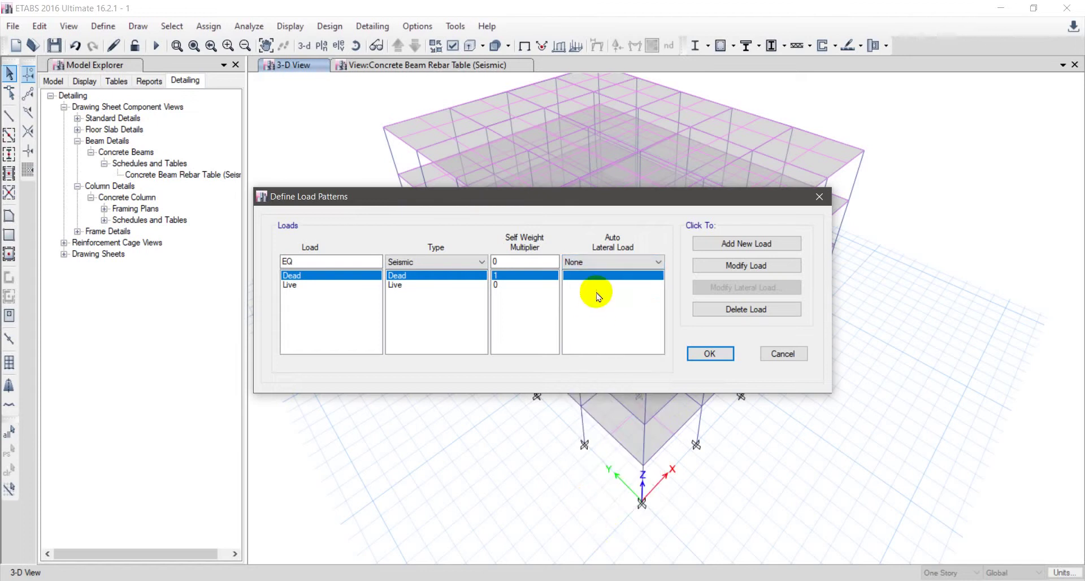
Try ASCE 7-10 as the auto lateral load code for the seismic EQ load.
left_click(594, 262)
left_click(589, 284)
left_click(605, 262)
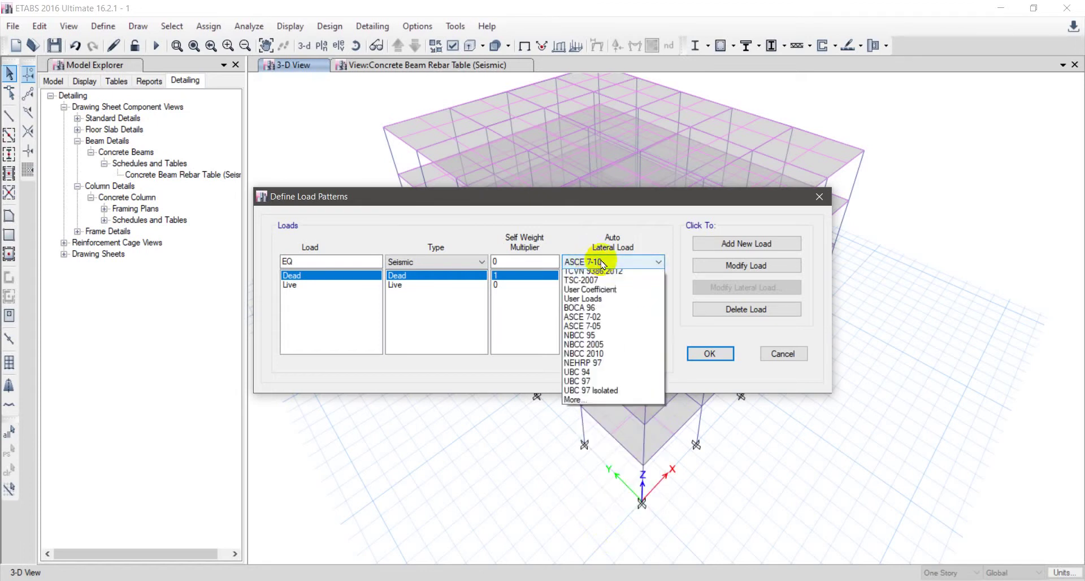
left_click(503, 342)
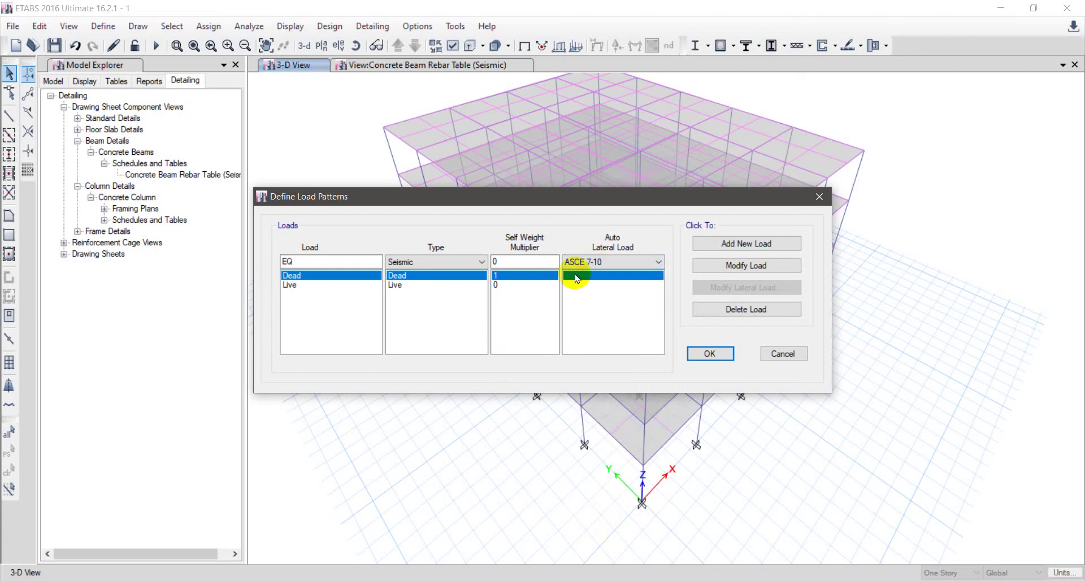
Try the Other, Dead and Super Dead types for the EQ load and discard the load pattern changes.
left_click(465, 265)
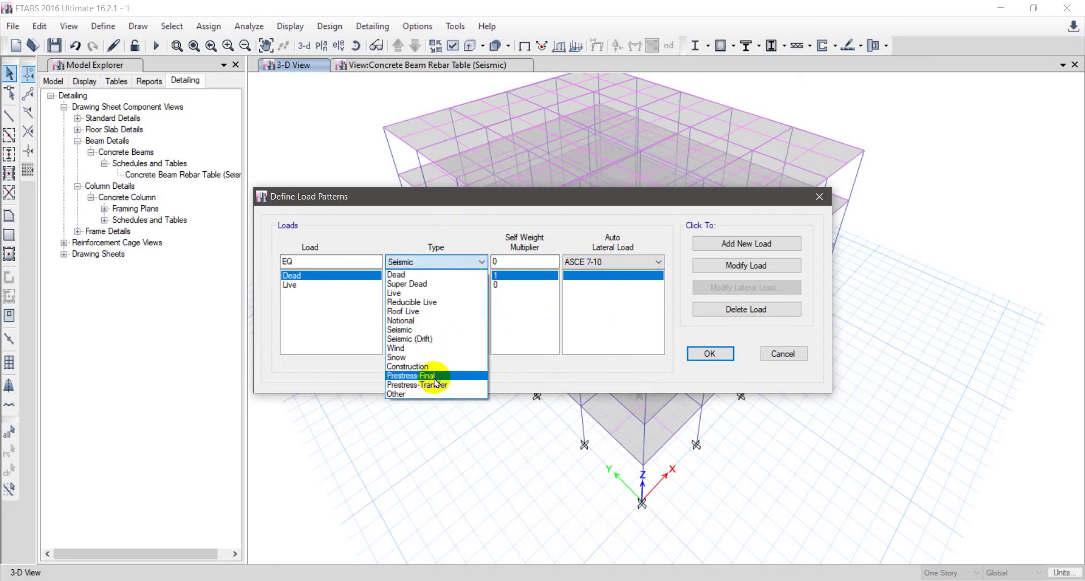
left_click(418, 395)
left_click(417, 263)
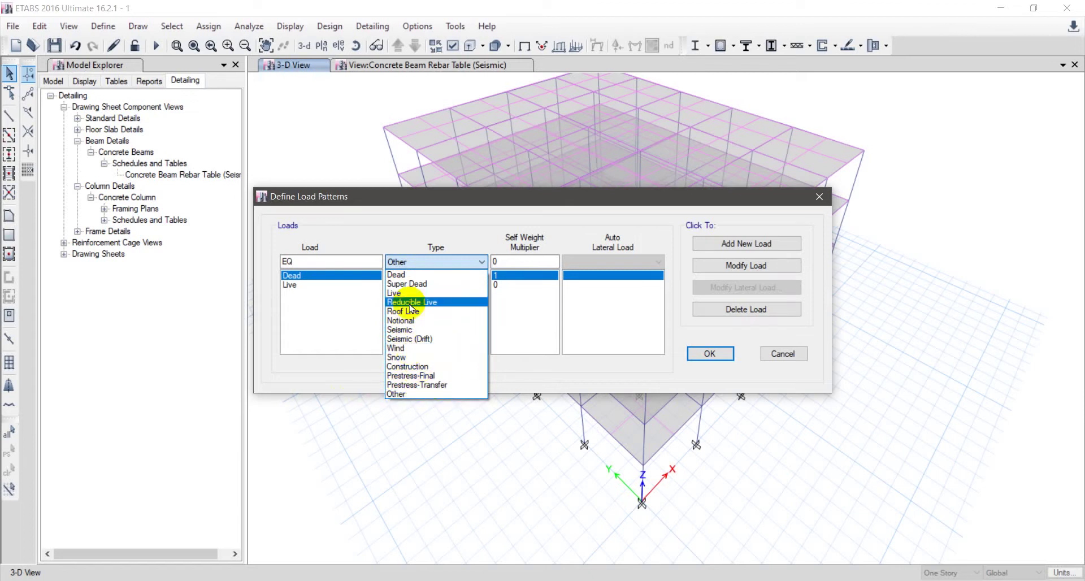
left_click(442, 278)
left_click(432, 262)
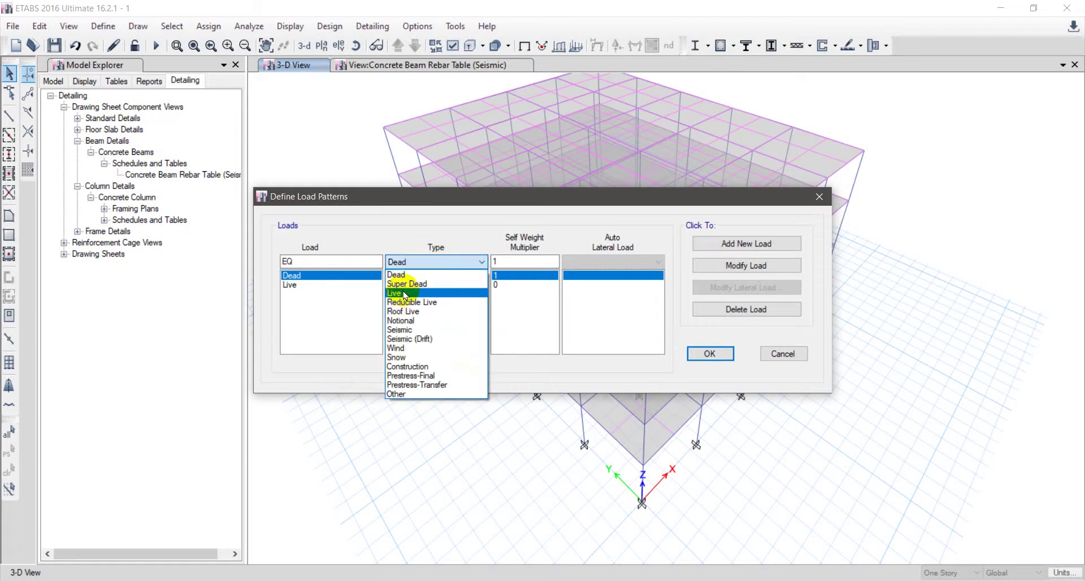
left_click(407, 285)
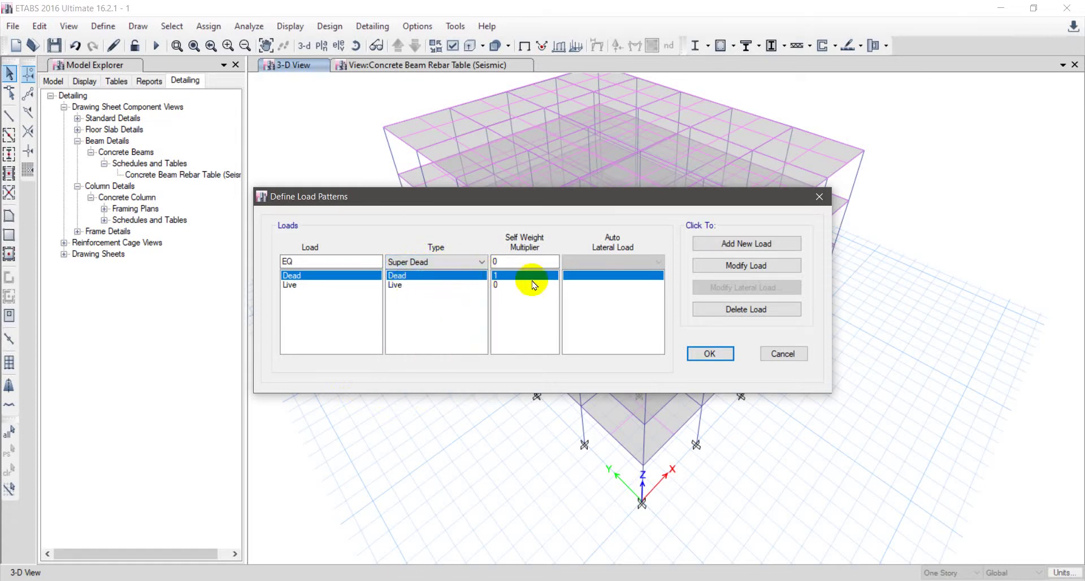
left_click(421, 263)
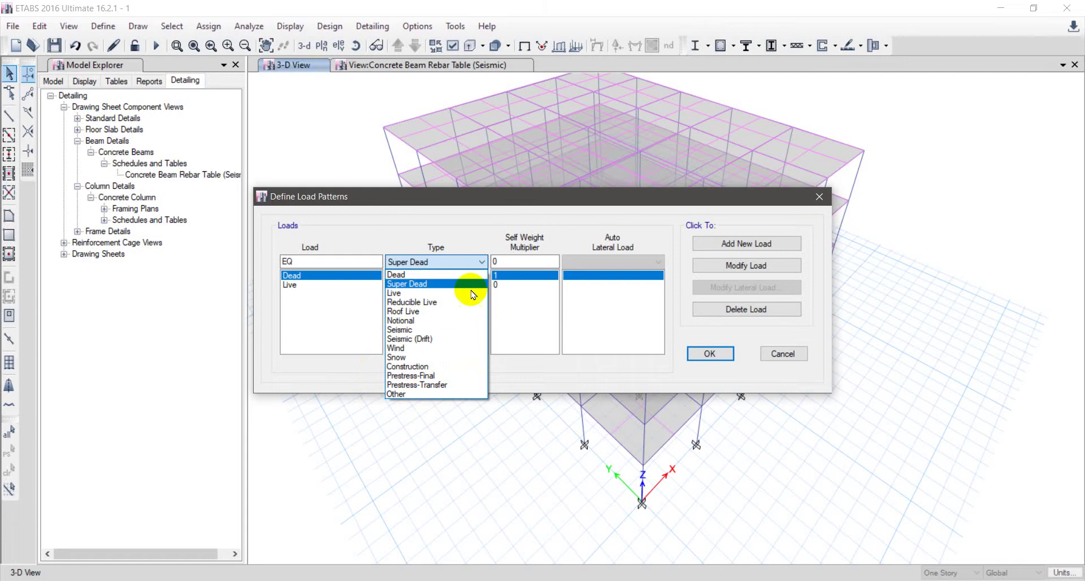
left_click(531, 333)
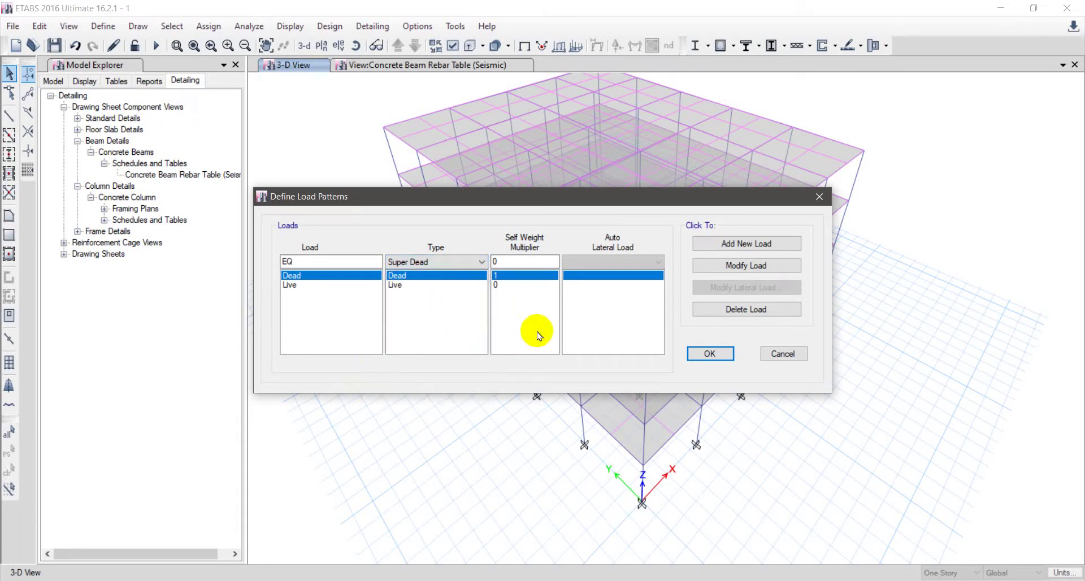
left_click(786, 354)
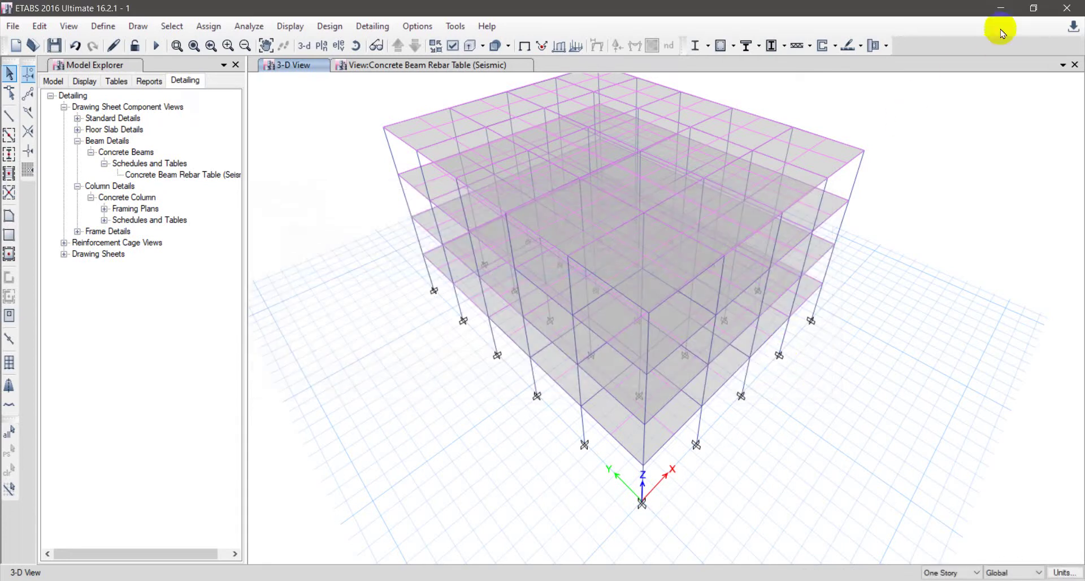
left_click(999, 8)
left_click(996, 8)
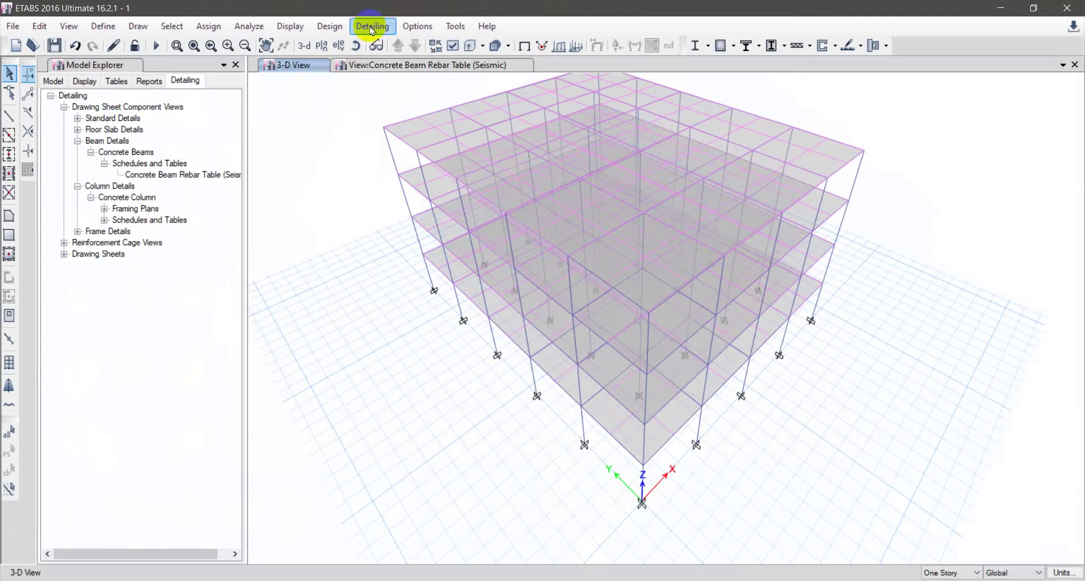
Run the analysis of the unlocked model and show its detailing.
left_click(156, 46)
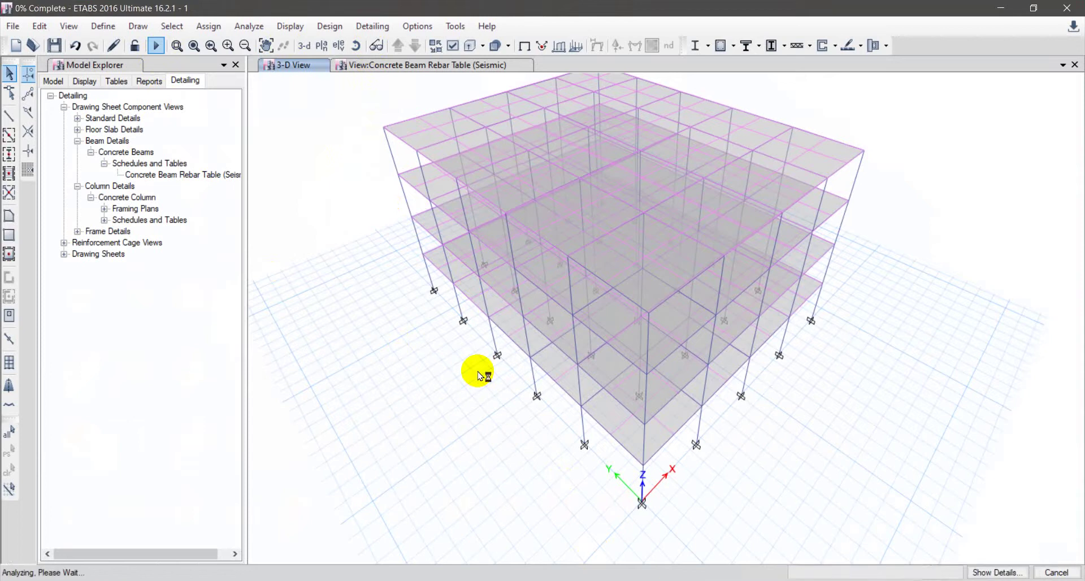
left_click(367, 26)
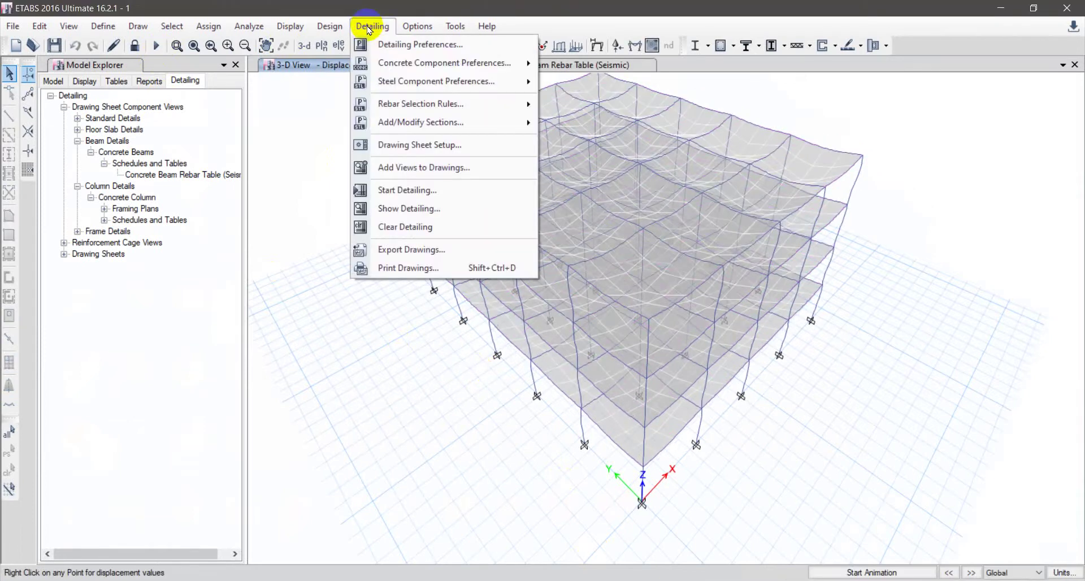
left_click(402, 208)
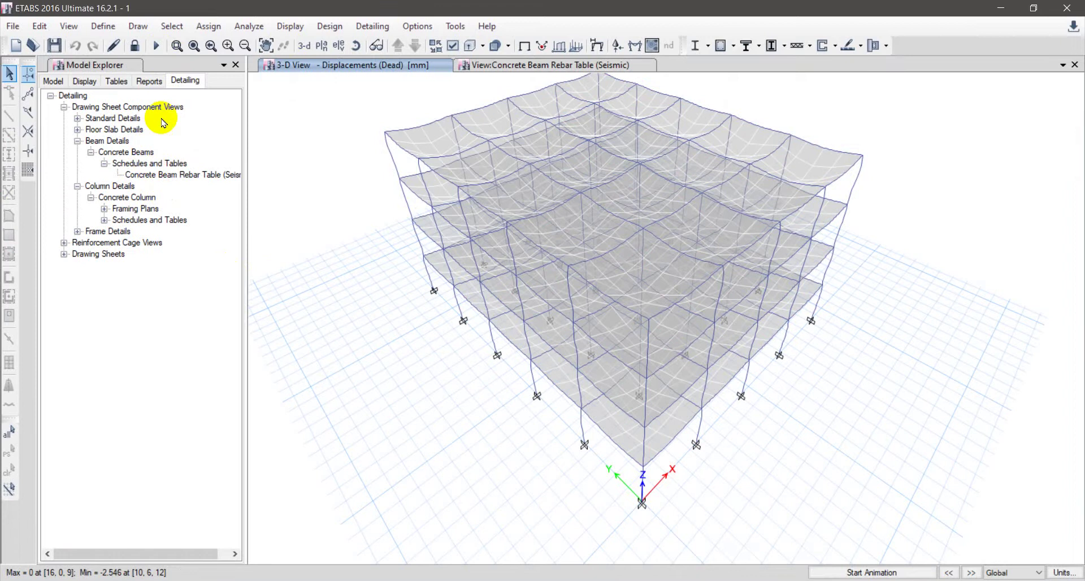
Open the Story4 floor slab details and view the Section A and Section B drawings.
left_click(78, 130)
left_click(91, 141)
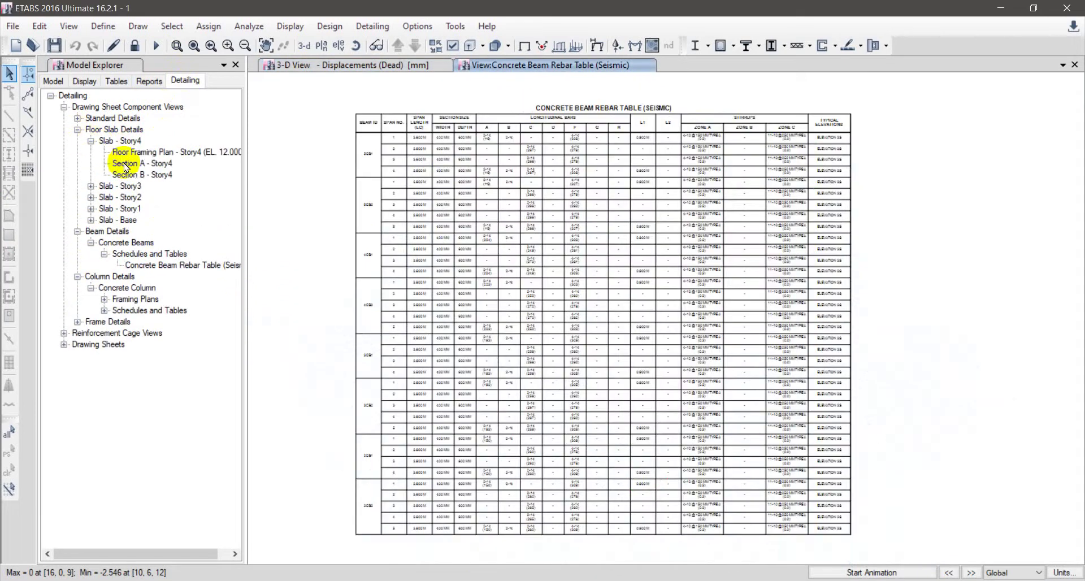
double_click(128, 165)
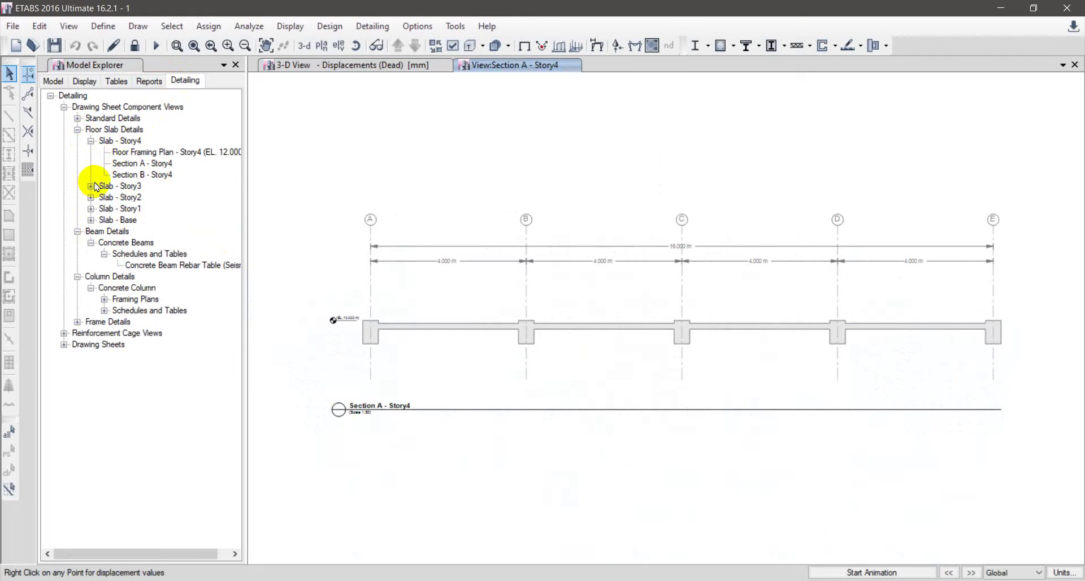
left_click(143, 176)
double_click(145, 176)
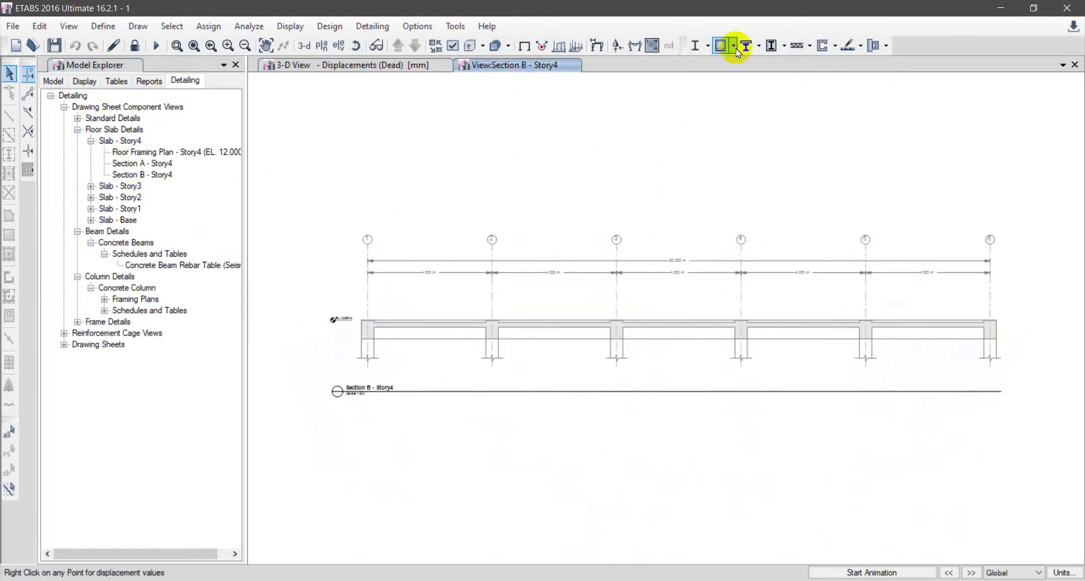
Run the concrete slab design for Story4 through Base and view the strip reinforcement in the 3-D view.
left_click(846, 46)
left_click_drag(489, 161, 480, 209)
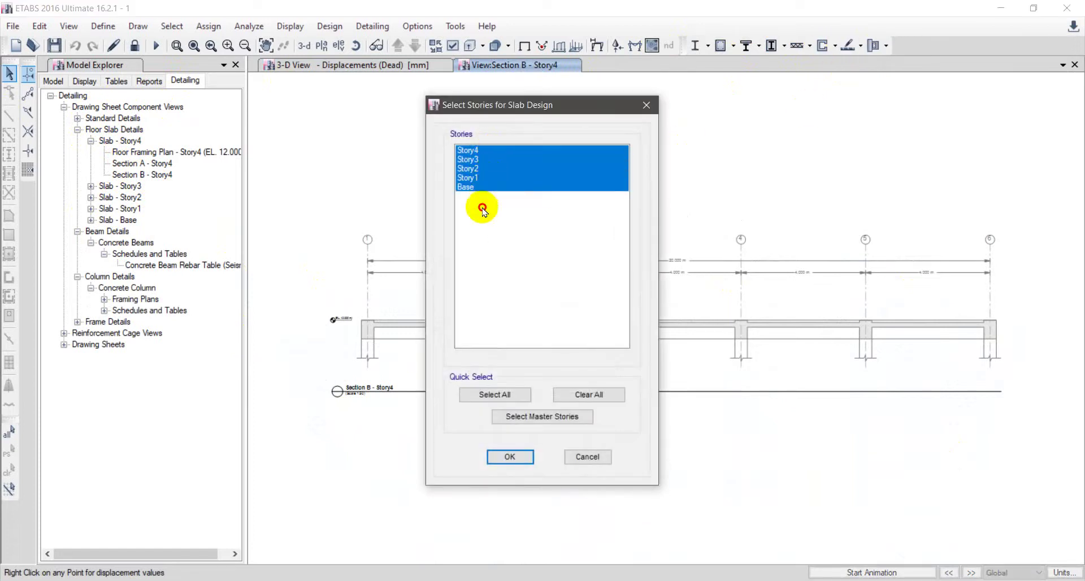
left_click(494, 456)
left_click(319, 67)
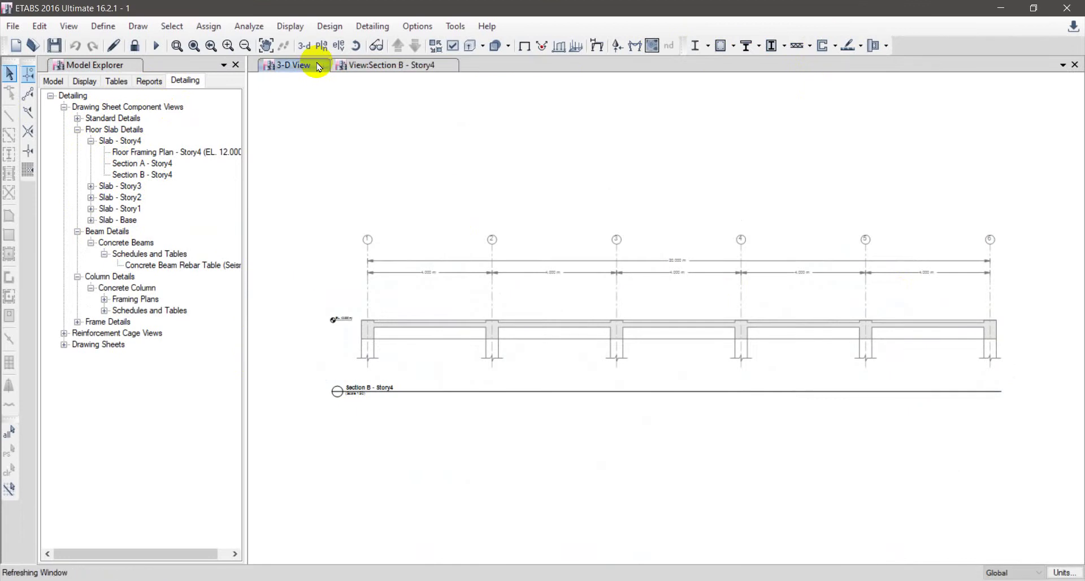
middle_click_drag(501, 186, 359, 197, "shift")
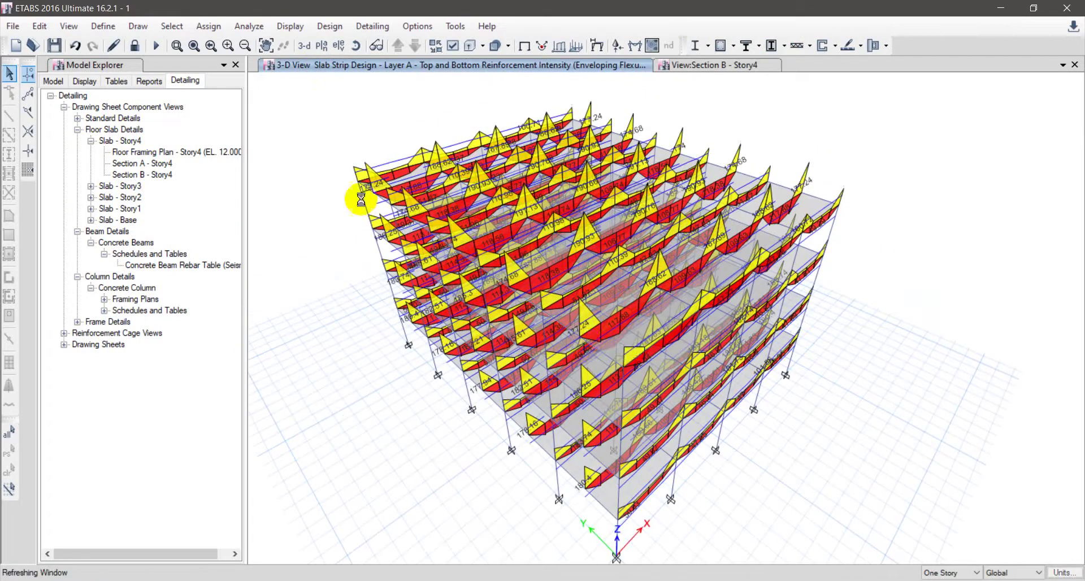
left_click(516, 133)
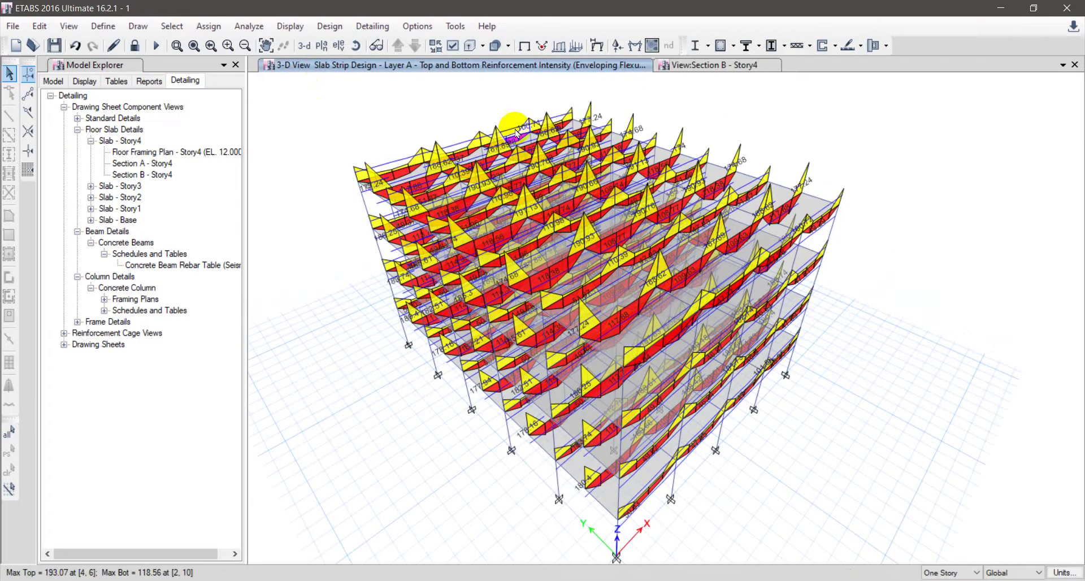
Replace the slab strip diagrams with the undeformed model, and display the deformed shape for the Dead load.
left_click(525, 48)
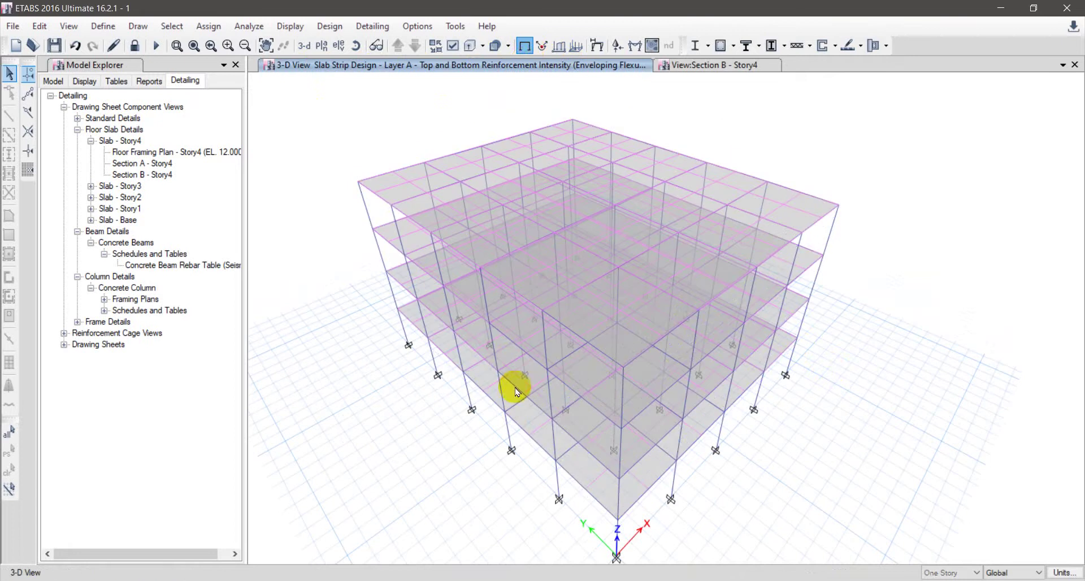
left_click(614, 48)
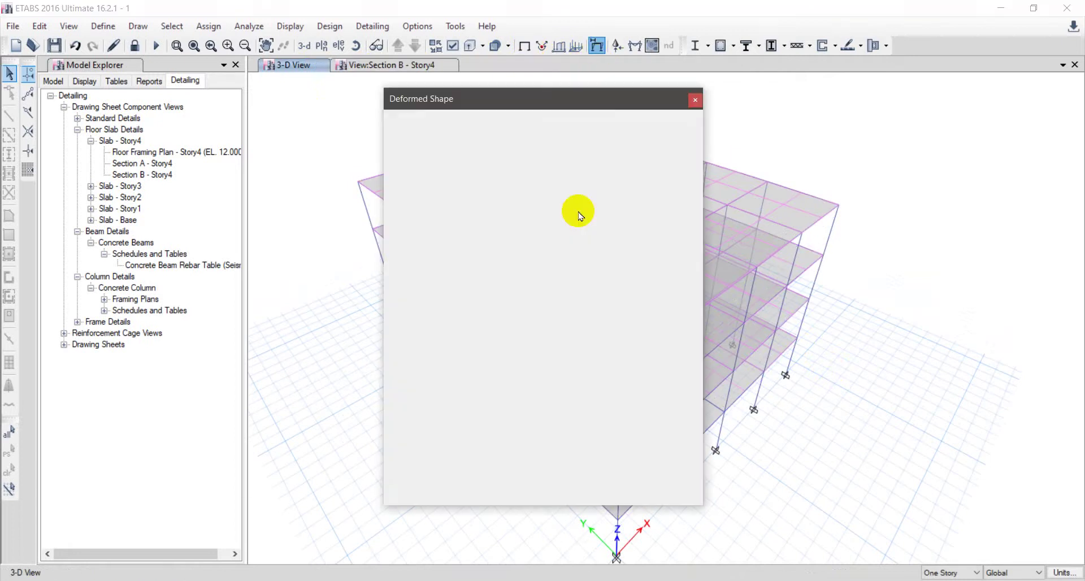
left_click(453, 490)
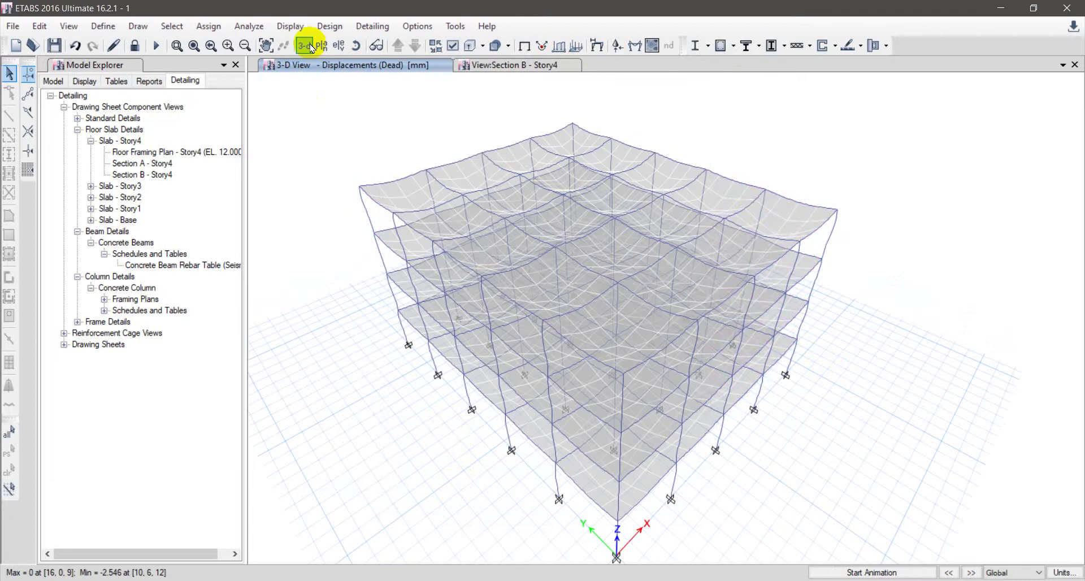
Show the plan view of Story4 and start the slab design on it.
left_click(335, 48)
left_click(703, 118)
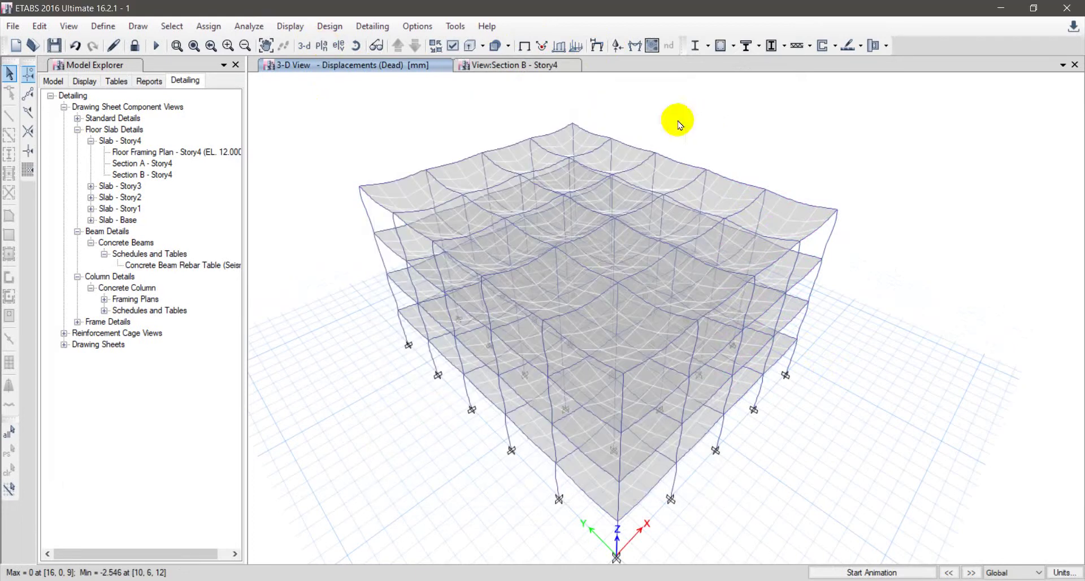
left_click(321, 46)
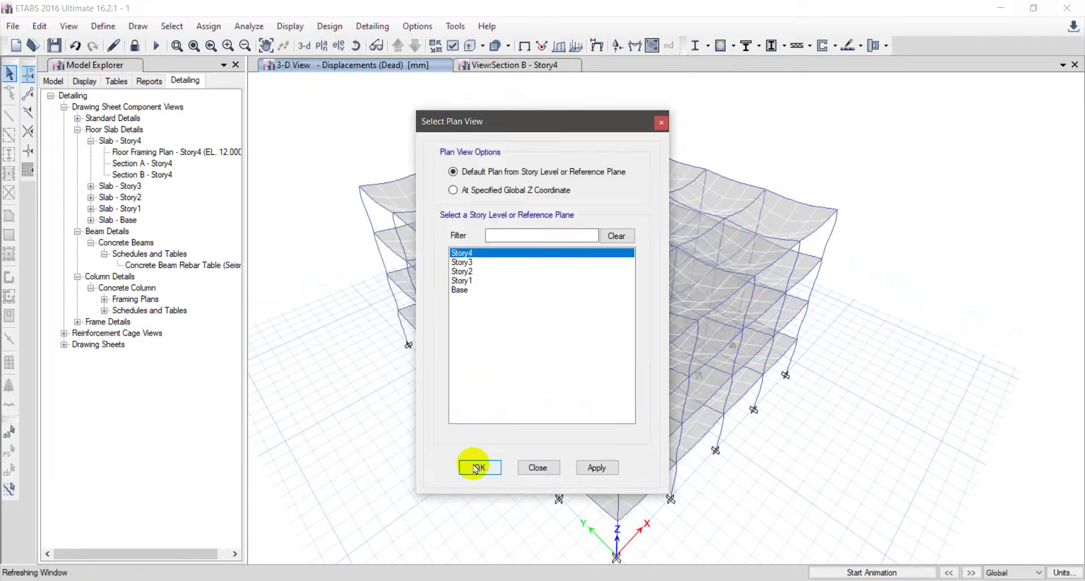
left_click(478, 468)
left_click(849, 45)
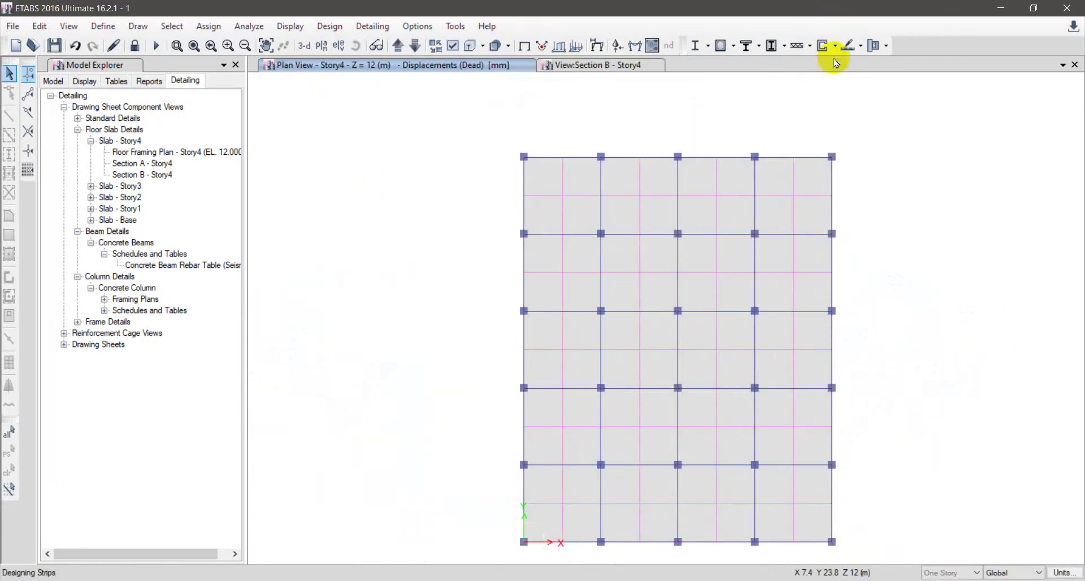
Inspect the top and bottom reinforcement values along the Layer A strips in the Story4 plan.
left_click(861, 46)
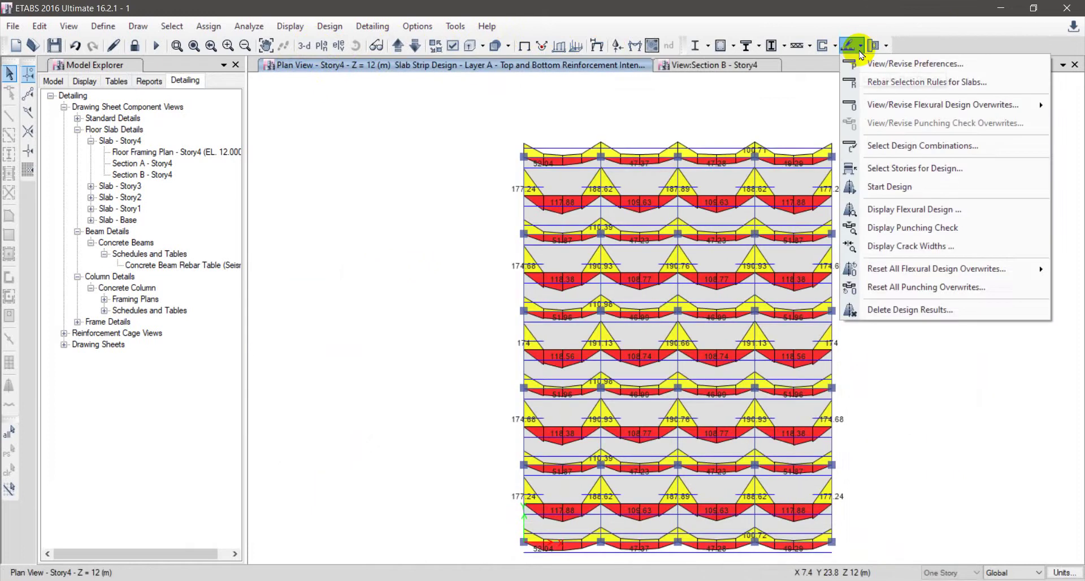
left_click(503, 194)
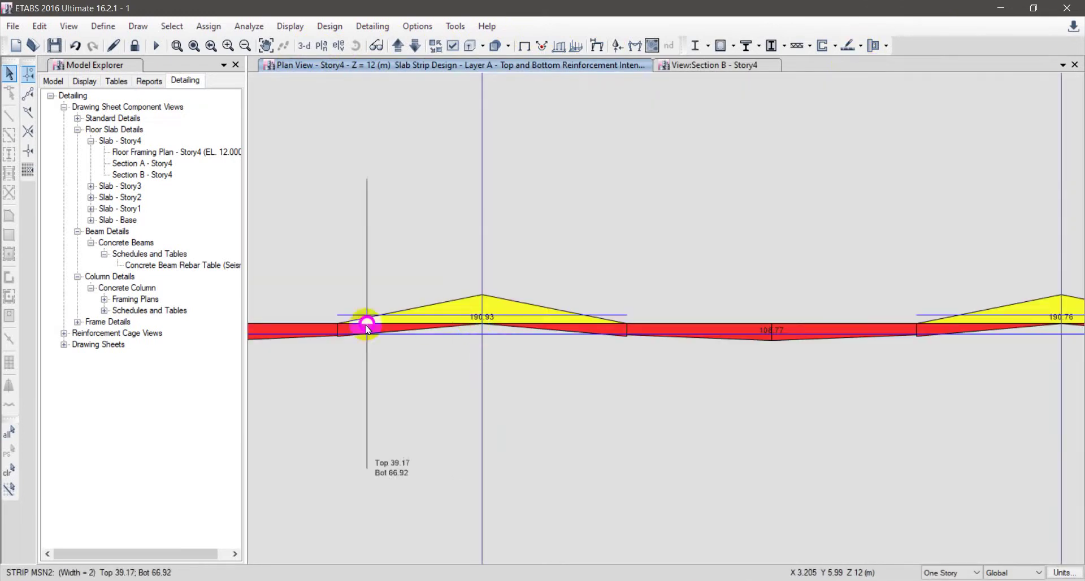
left_click(310, 327)
left_click(304, 326)
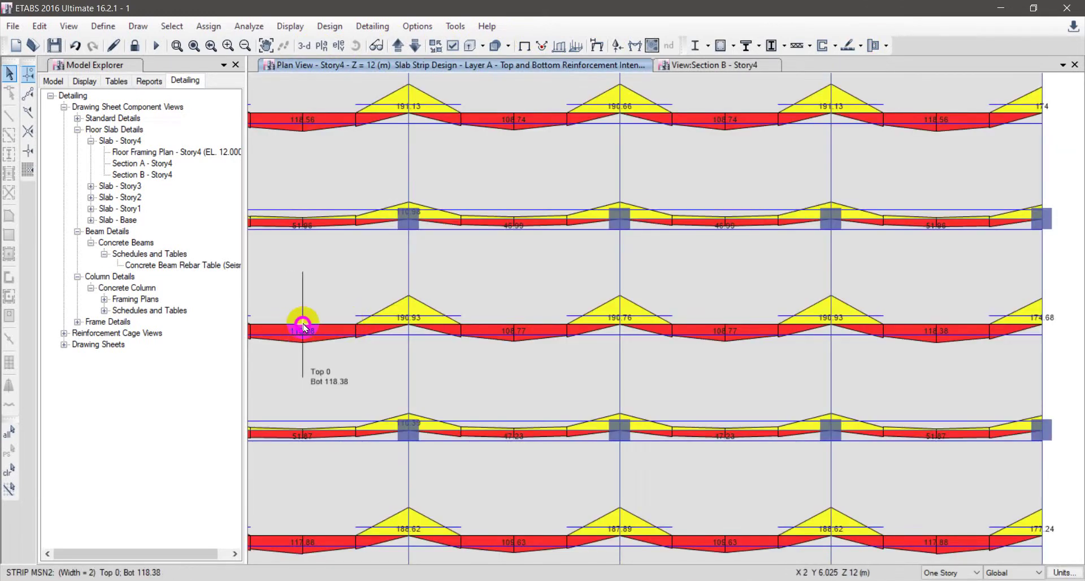
scroll(304, 326, "down", 3)
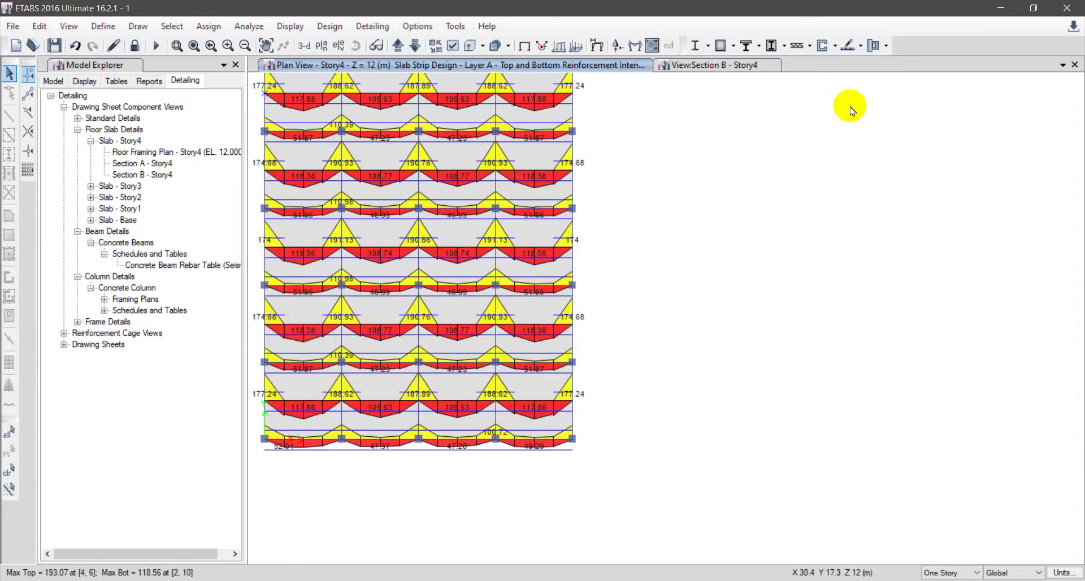
Display the flexural slab design for strip Layer B only, with Layer A off, and check a midspan reinforcement value.
left_click(861, 46)
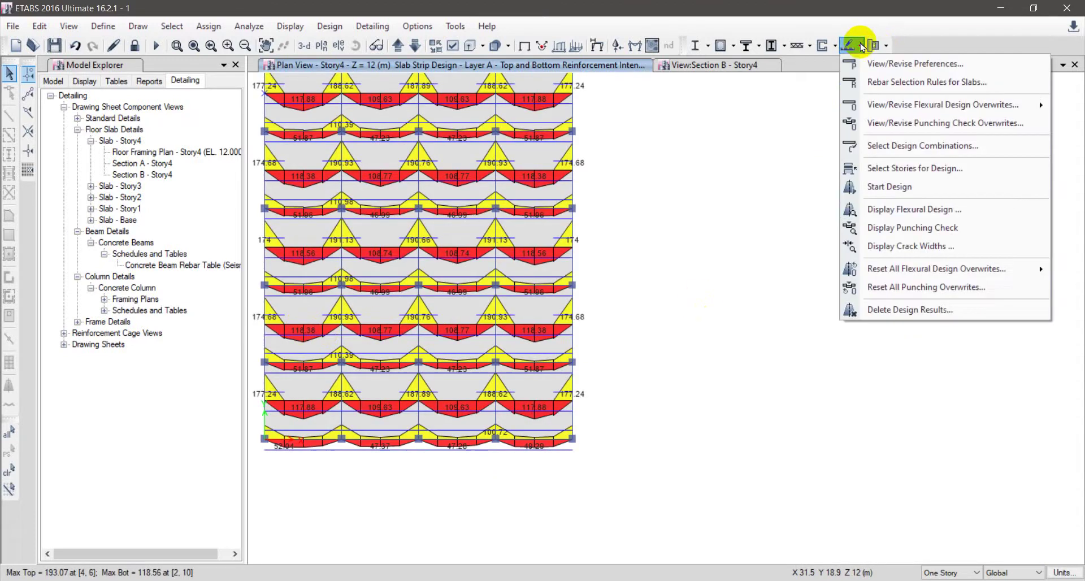
left_click(882, 209)
left_click(576, 161)
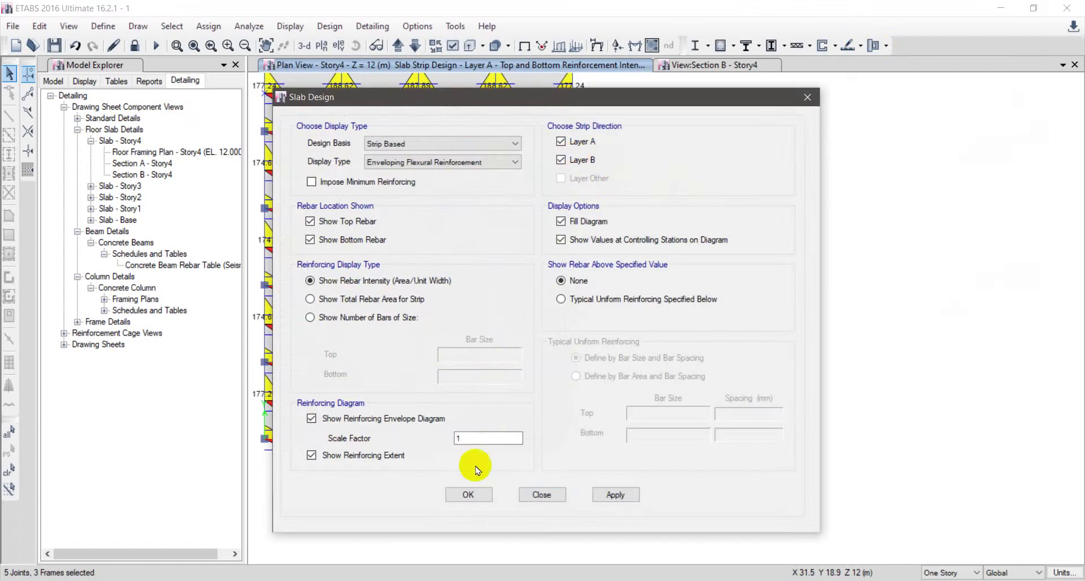
left_click(571, 141)
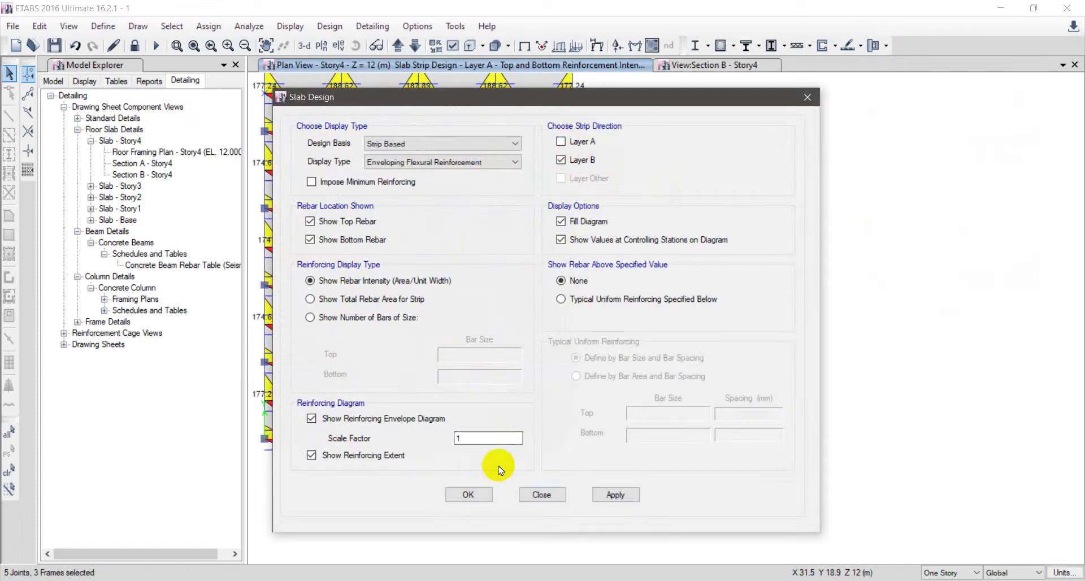
left_click(476, 493)
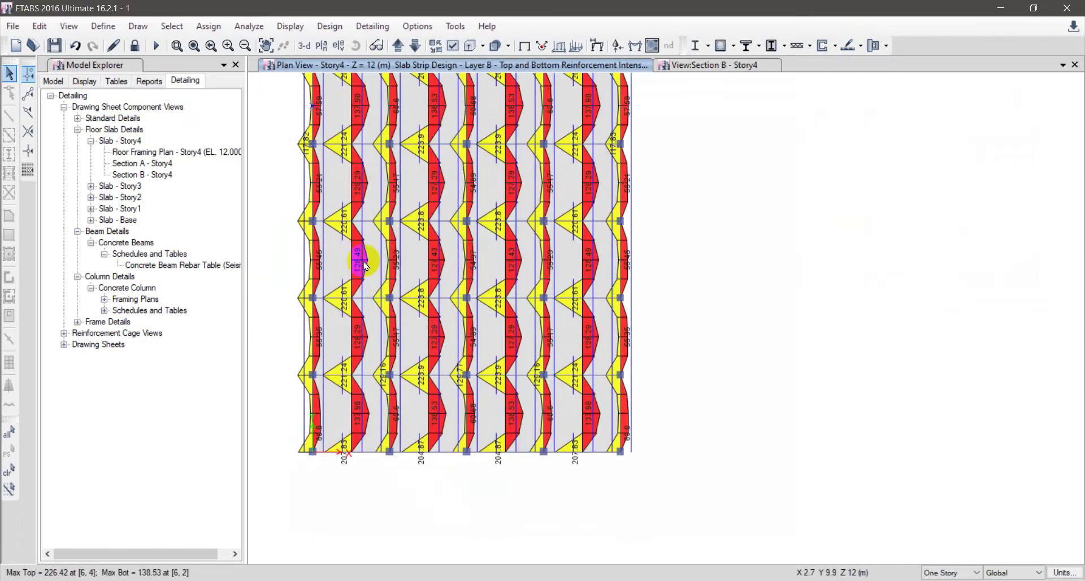
left_click(355, 263)
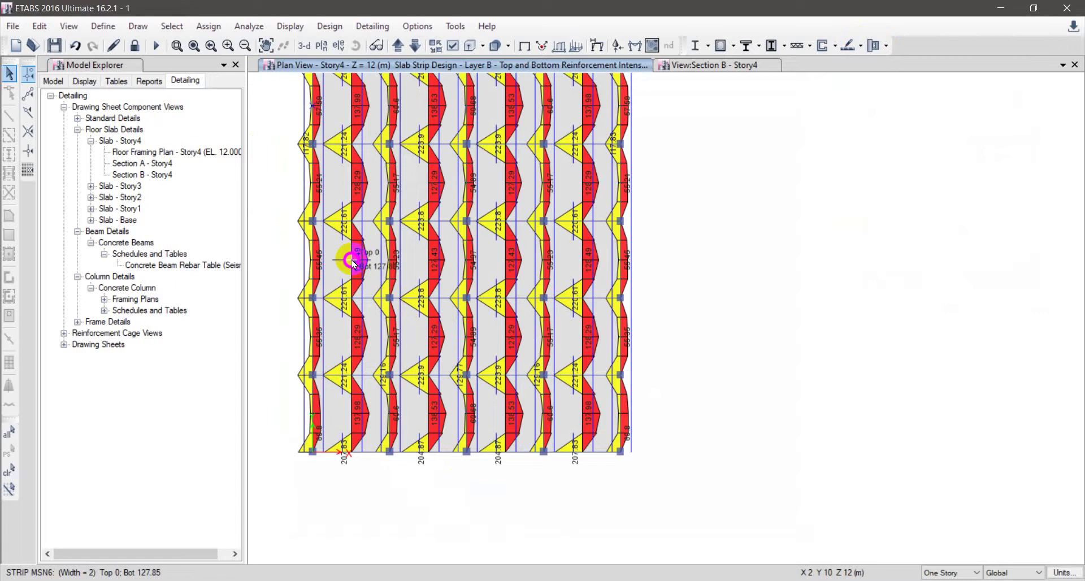
Run the concrete slab design again.
left_click(373, 27)
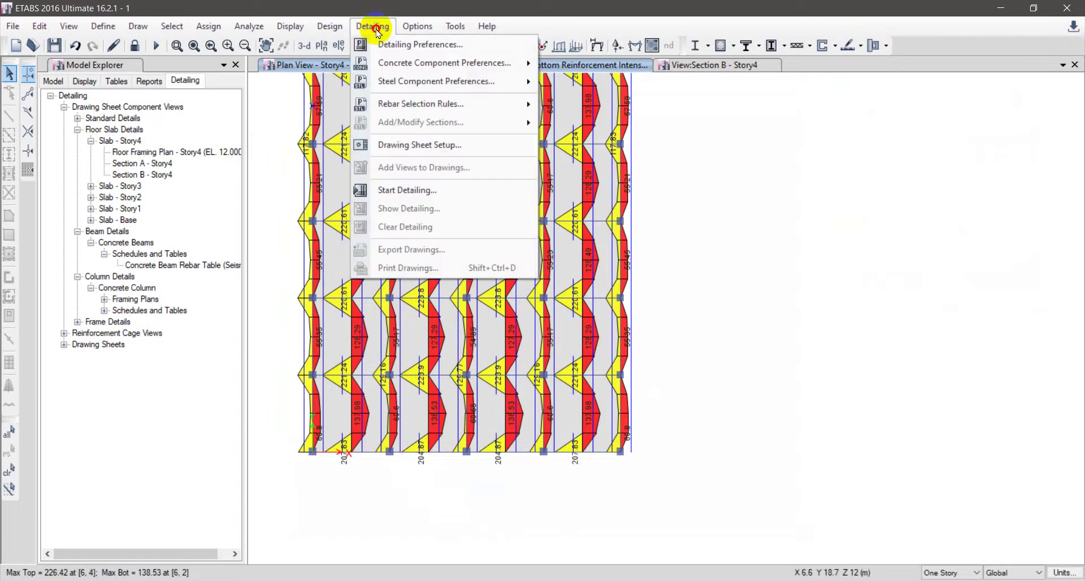
left_click(374, 27)
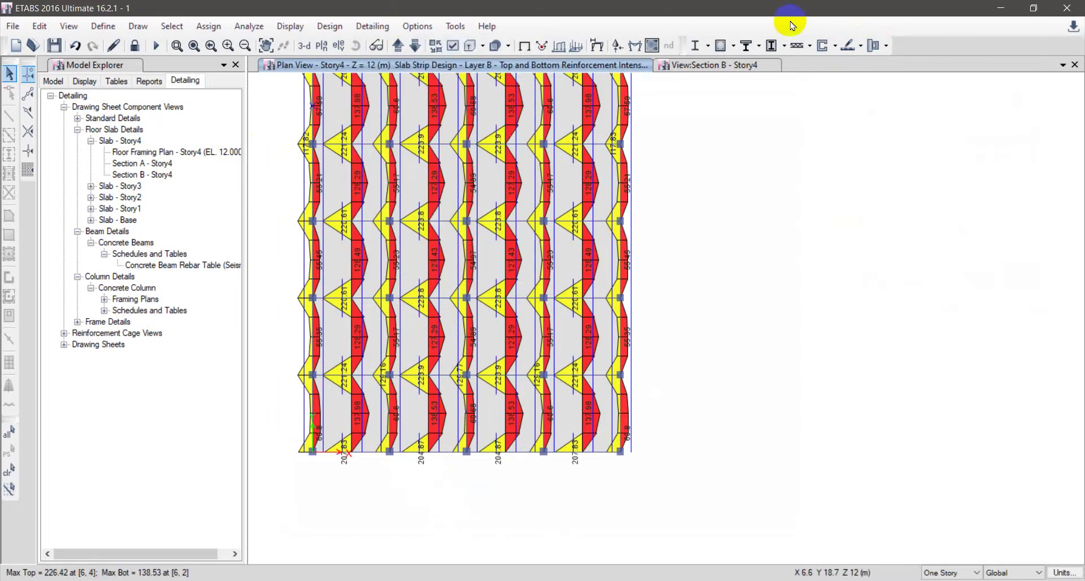
left_click(856, 46)
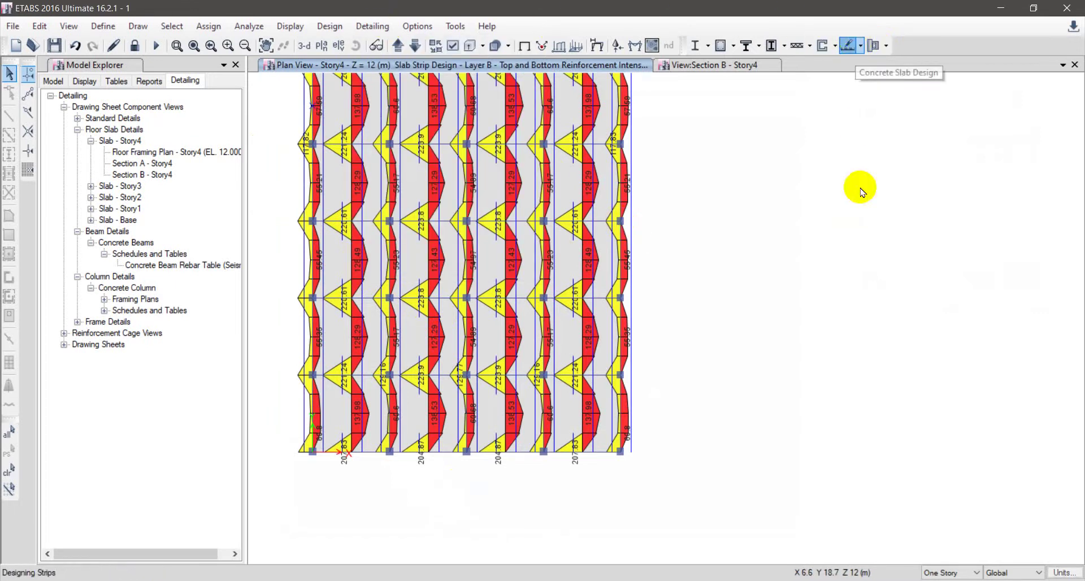
Set the flexural slab design display to show only rebar above typical uniform reinforcing of bar size 12, top and bottom.
left_click(861, 46)
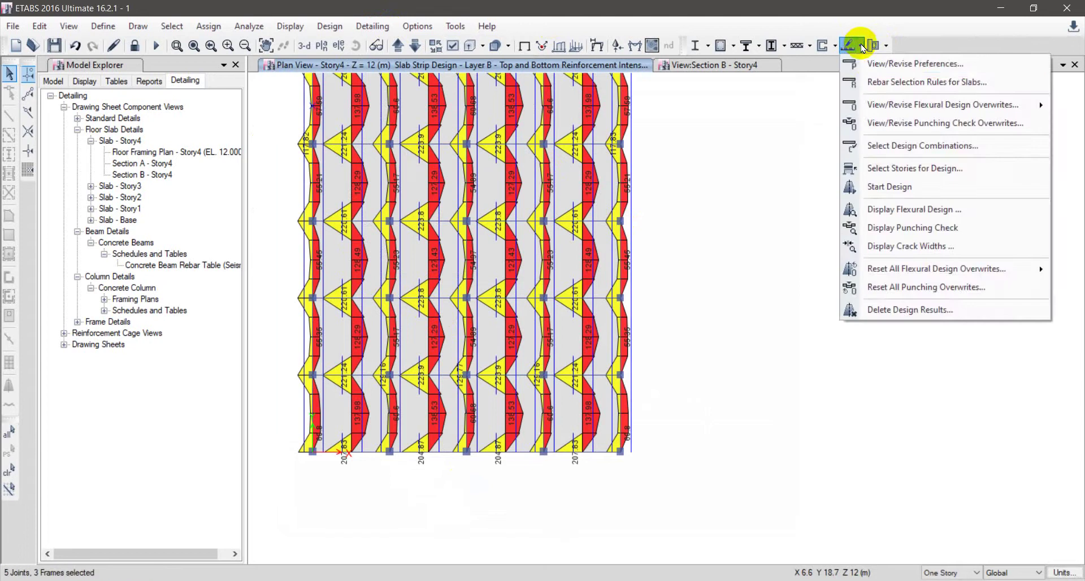
left_click(895, 212)
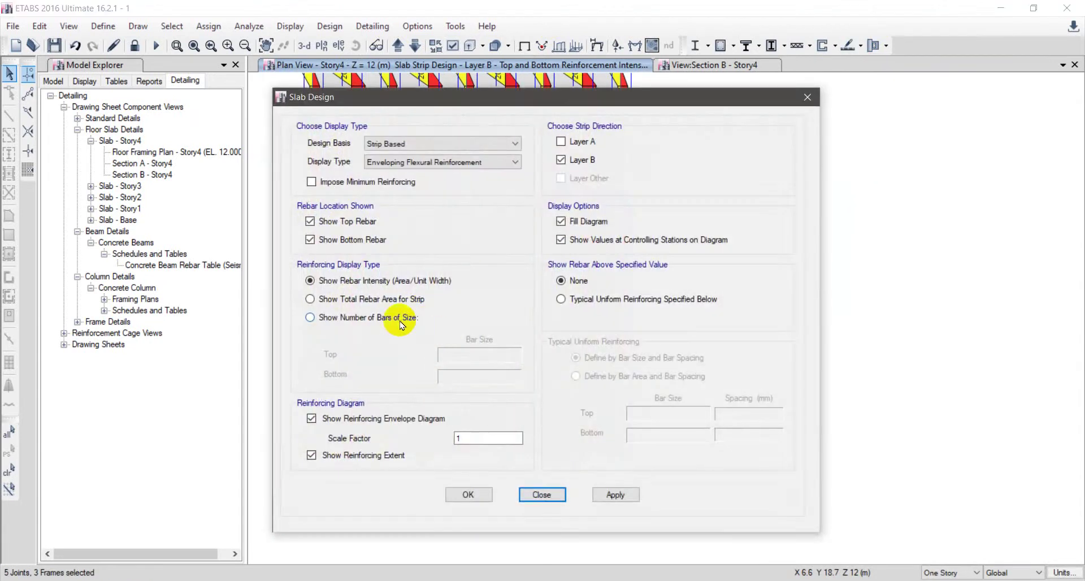
left_click(590, 299)
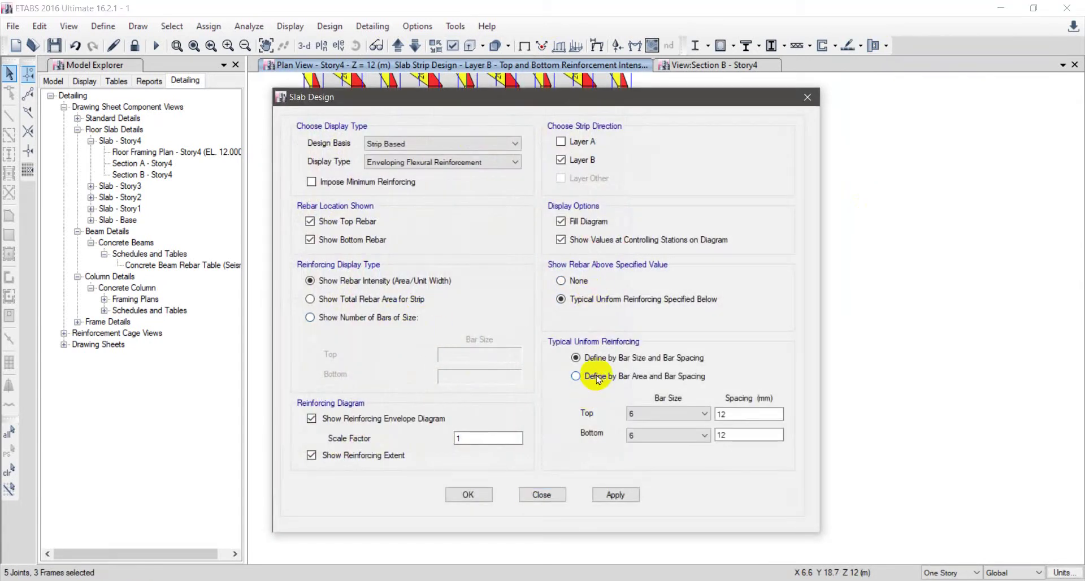
left_click(700, 413)
left_click(650, 451)
left_click(660, 436)
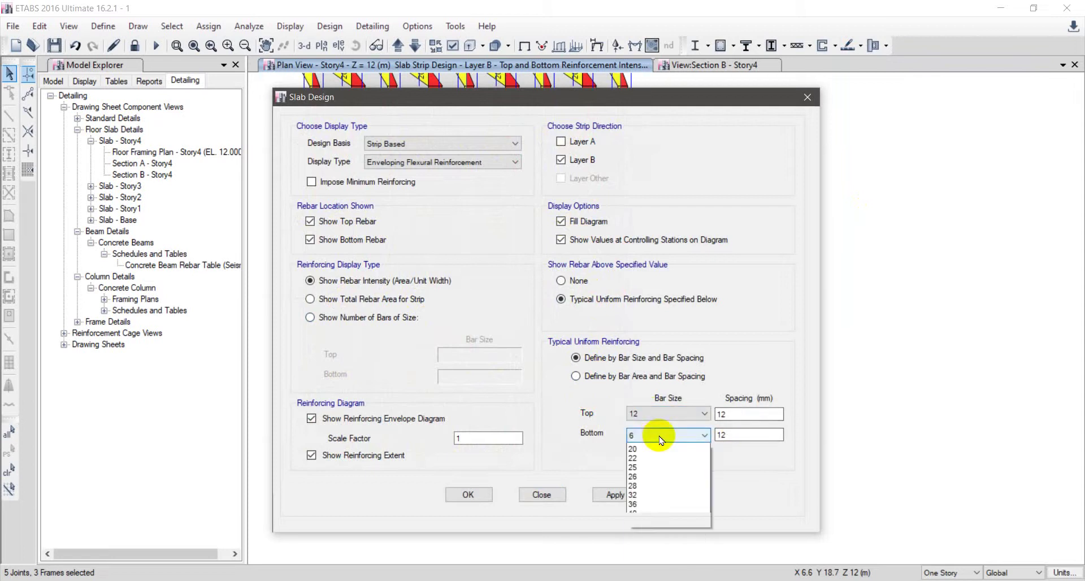
left_click(643, 476)
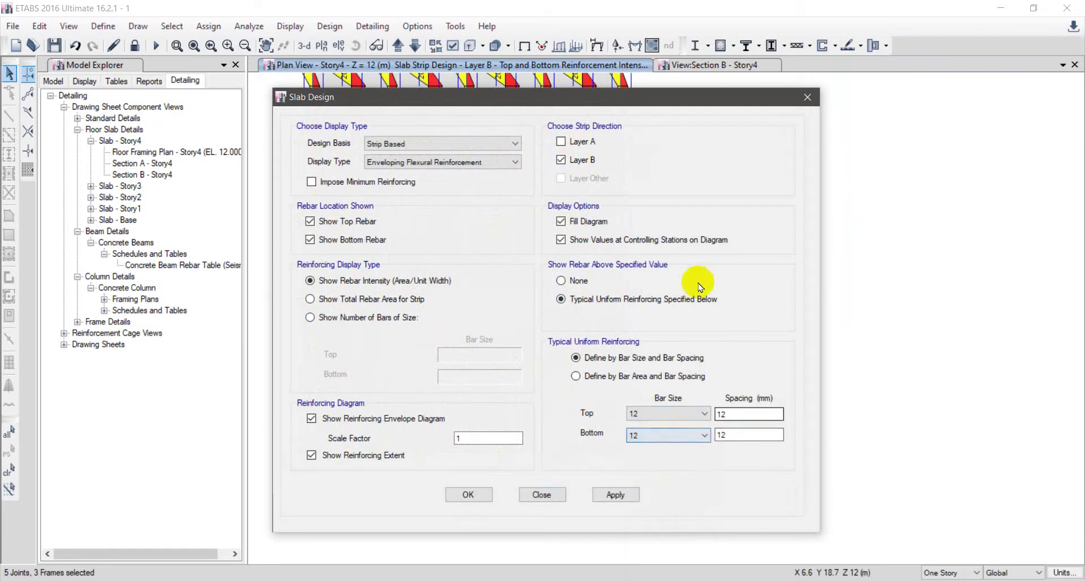
Include Layer A strips and display the slab design with 200 mm top and bottom spacing for the typical bars.
left_click(562, 144)
left_click(744, 421)
double_click(735, 414)
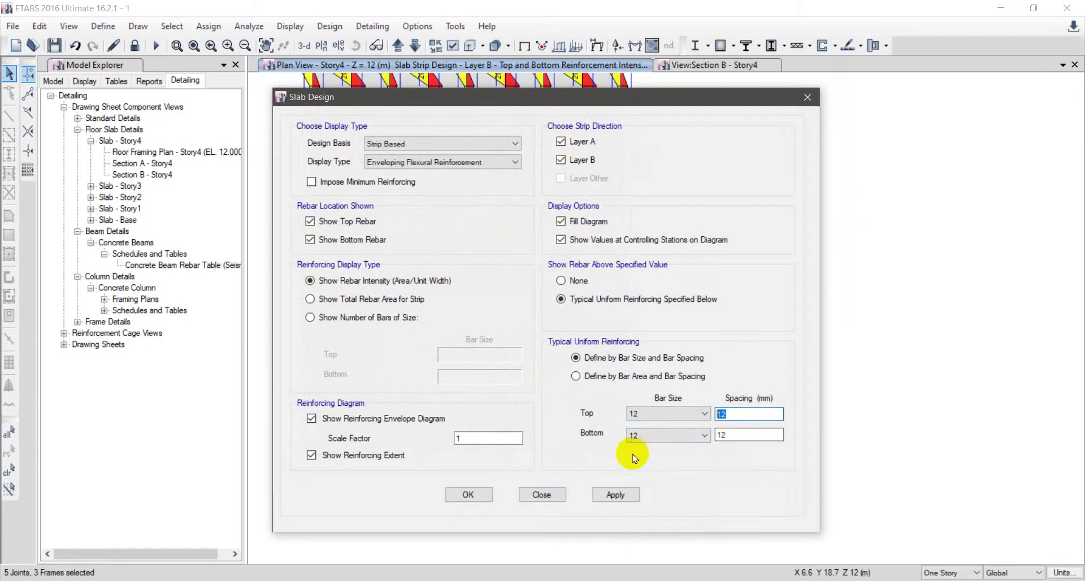
type("200")
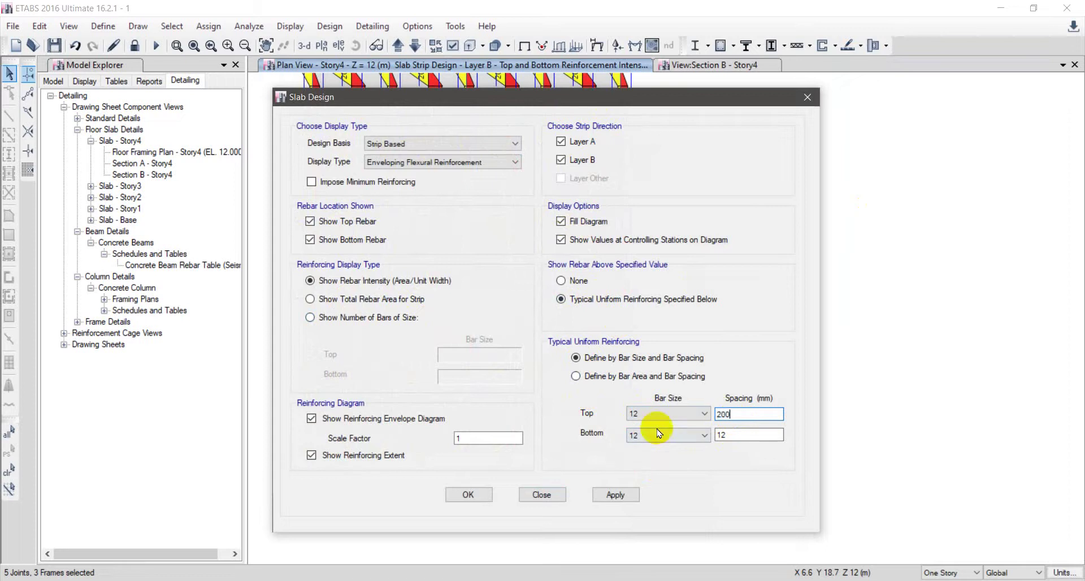
double_click(734, 414)
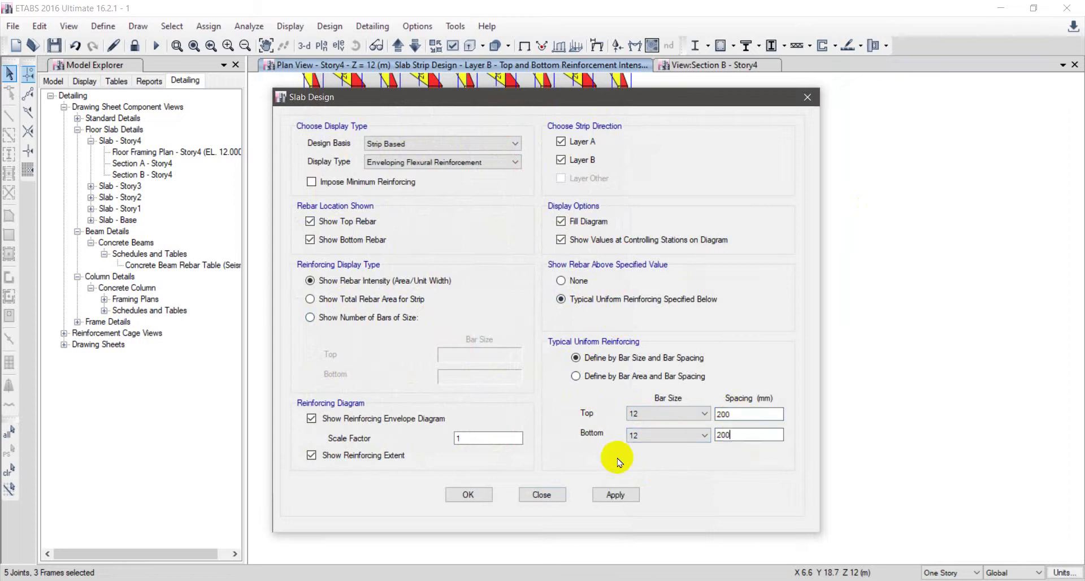
left_click(462, 494)
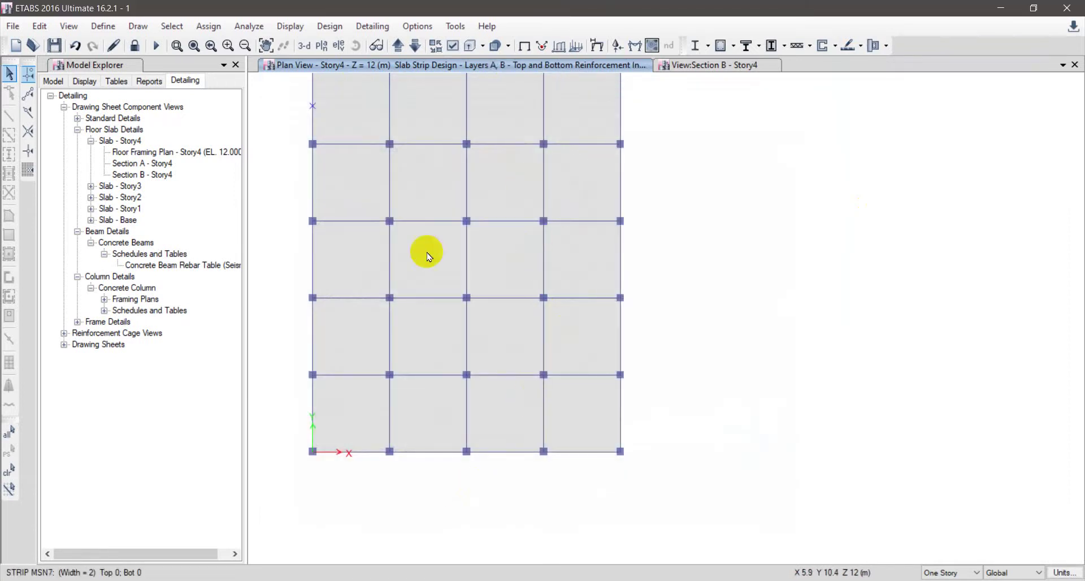
Show the building in 3-D and look at the bar area and spacing option for the typical uniform slab reinforcing.
left_click(304, 45)
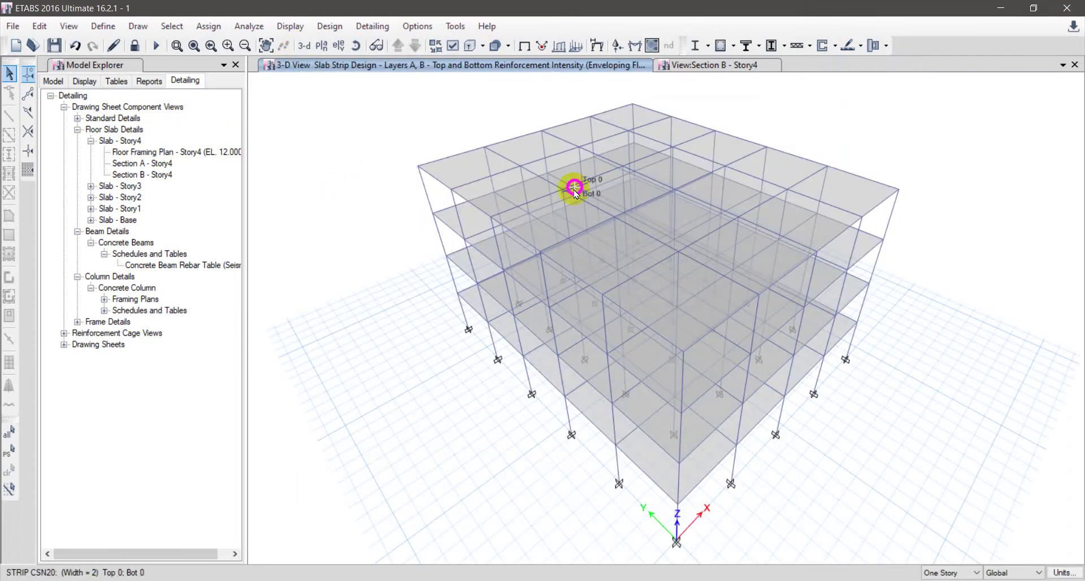
left_click(857, 46)
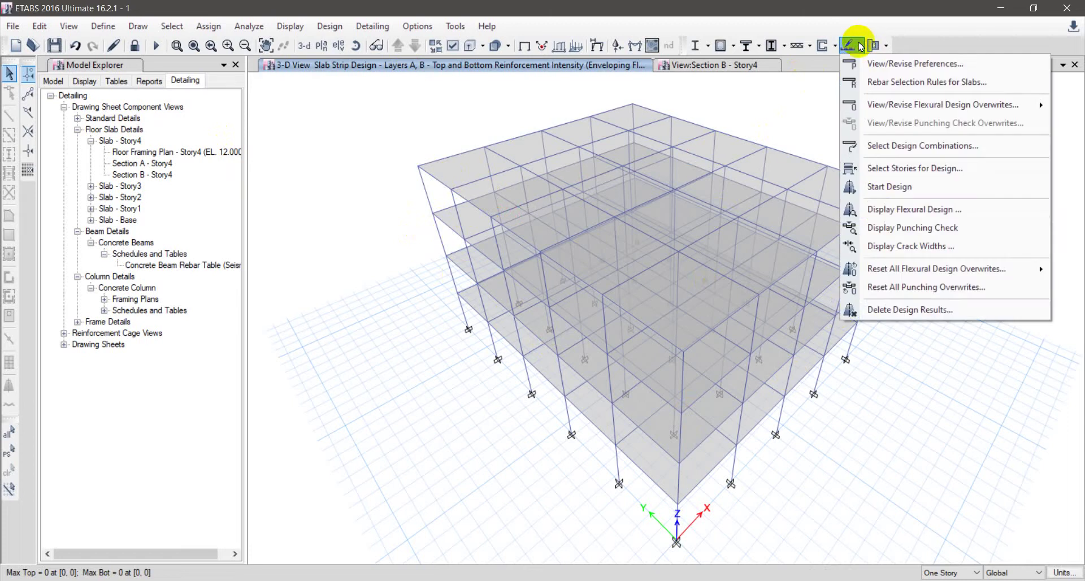
left_click(876, 218)
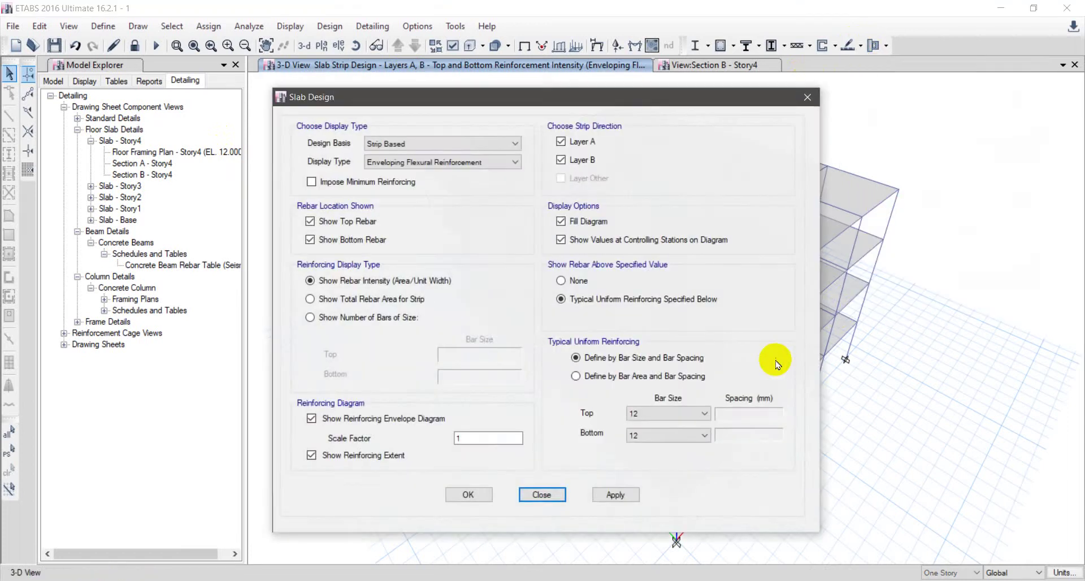
left_click(597, 384)
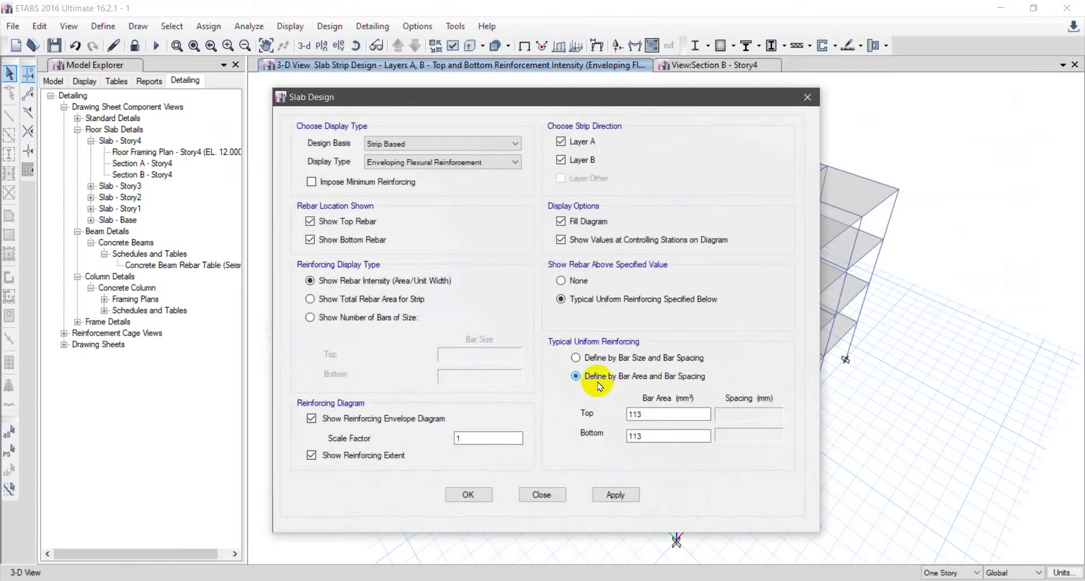
left_click(576, 358)
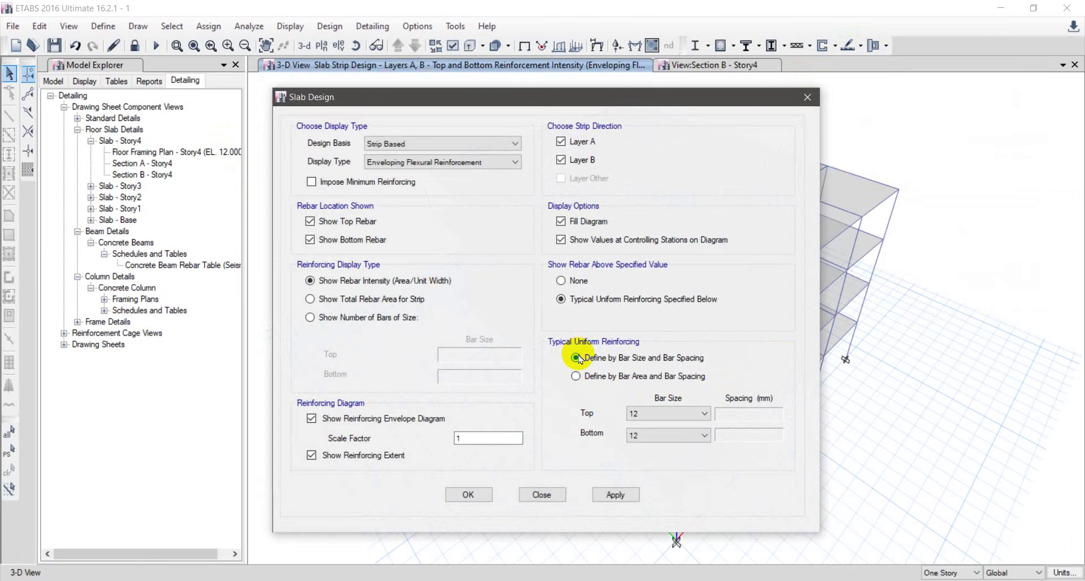
left_click(577, 376)
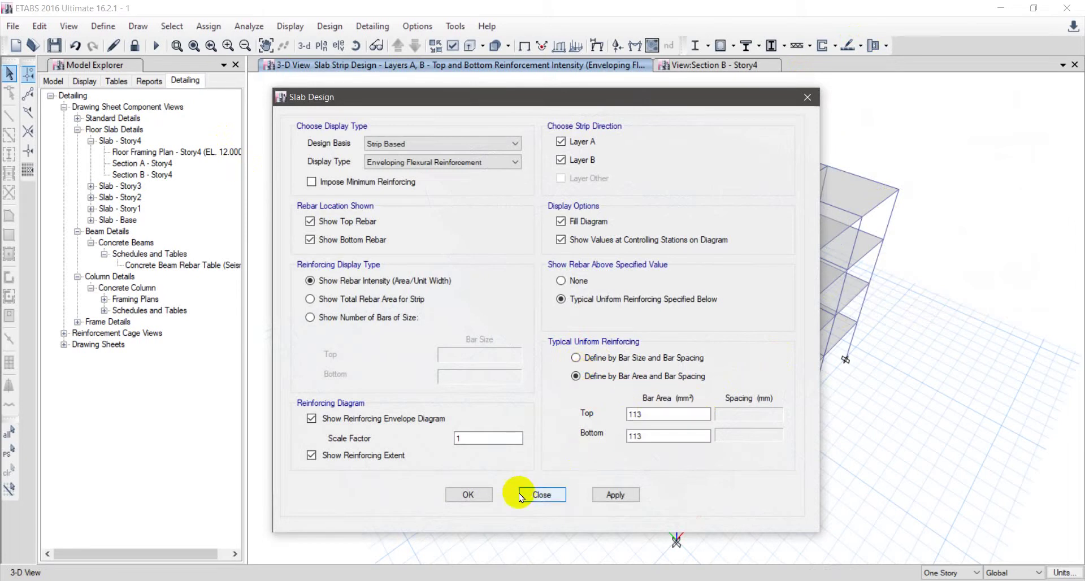
left_click(539, 495)
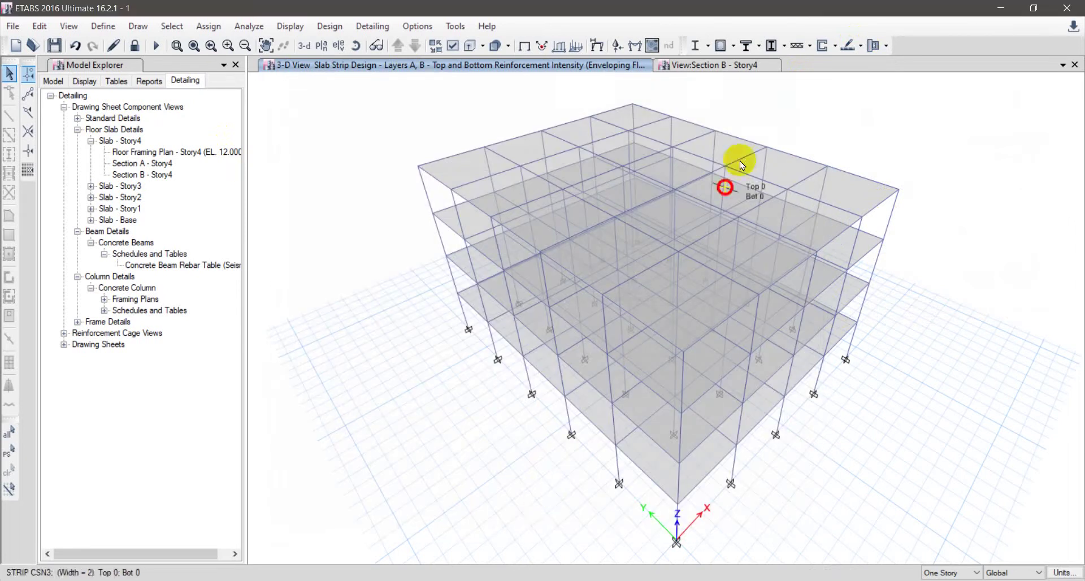
Define the typical uniform reinforcing by bar size and spacing, with size 12 top and bottom, and reactivate its spacing values.
left_click(854, 46)
left_click(913, 216)
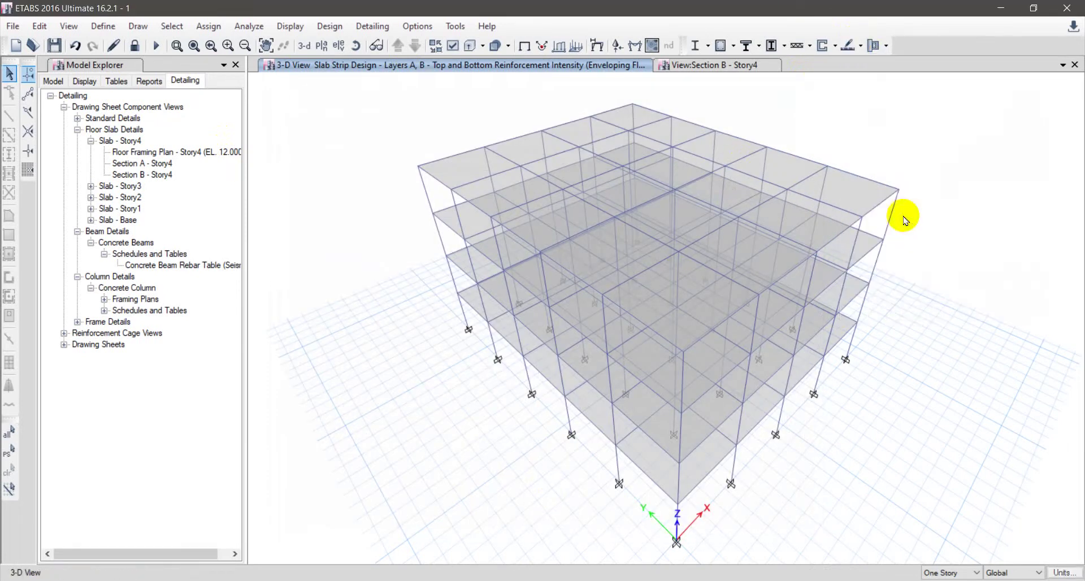
left_click_drag(543, 97, 359, 9)
left_click(411, 289)
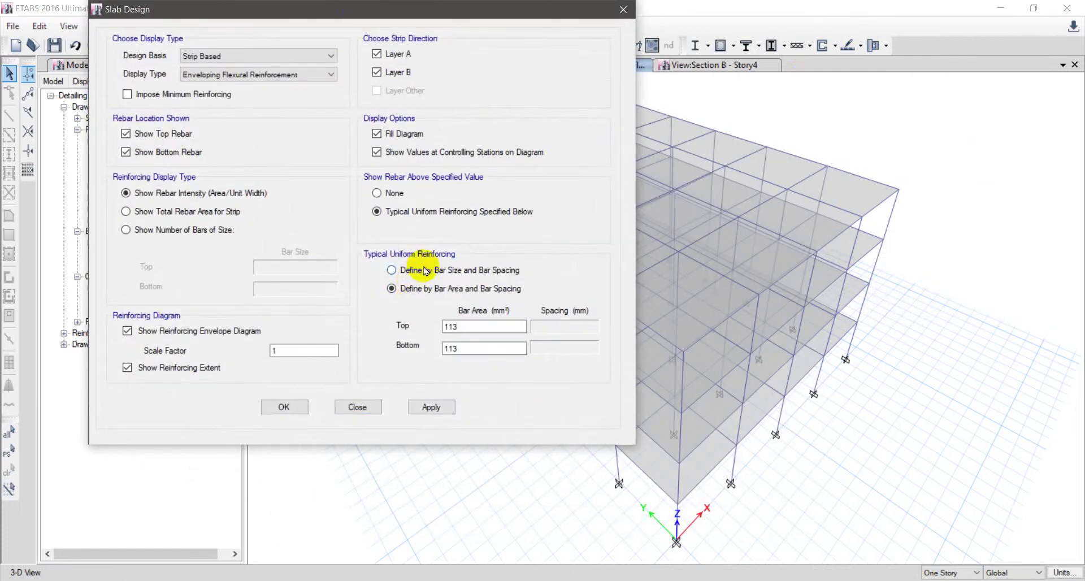
left_click(426, 272)
left_click(480, 327)
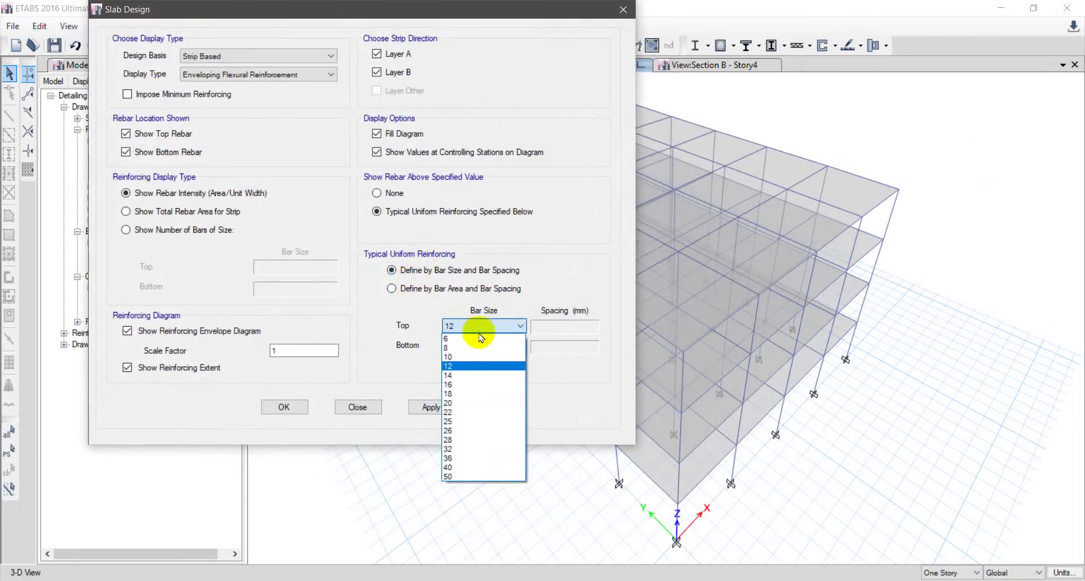
left_click(470, 367)
left_click(475, 348)
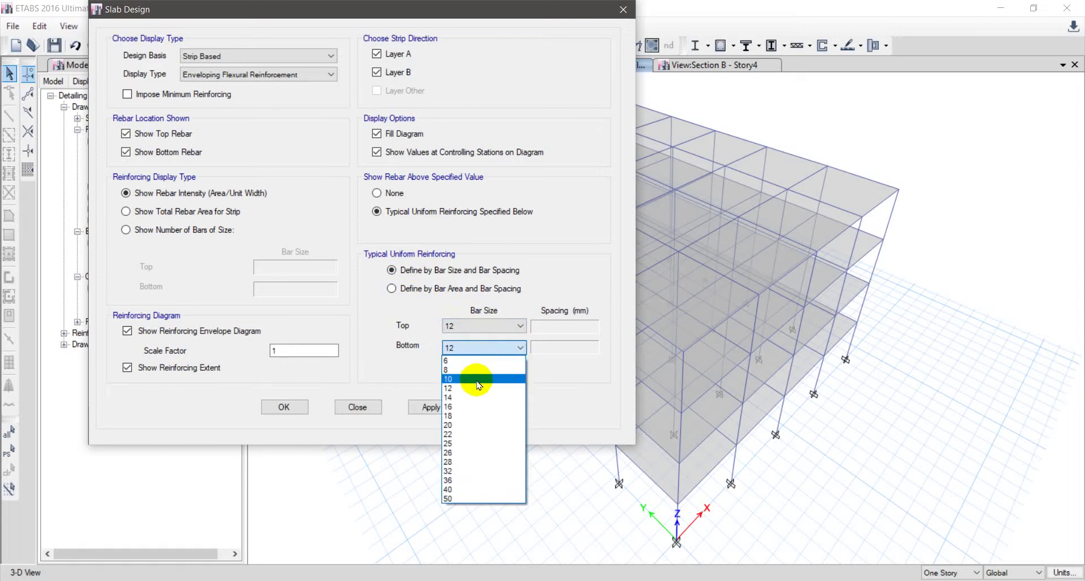
left_click(475, 388)
left_click(376, 193)
left_click(376, 211)
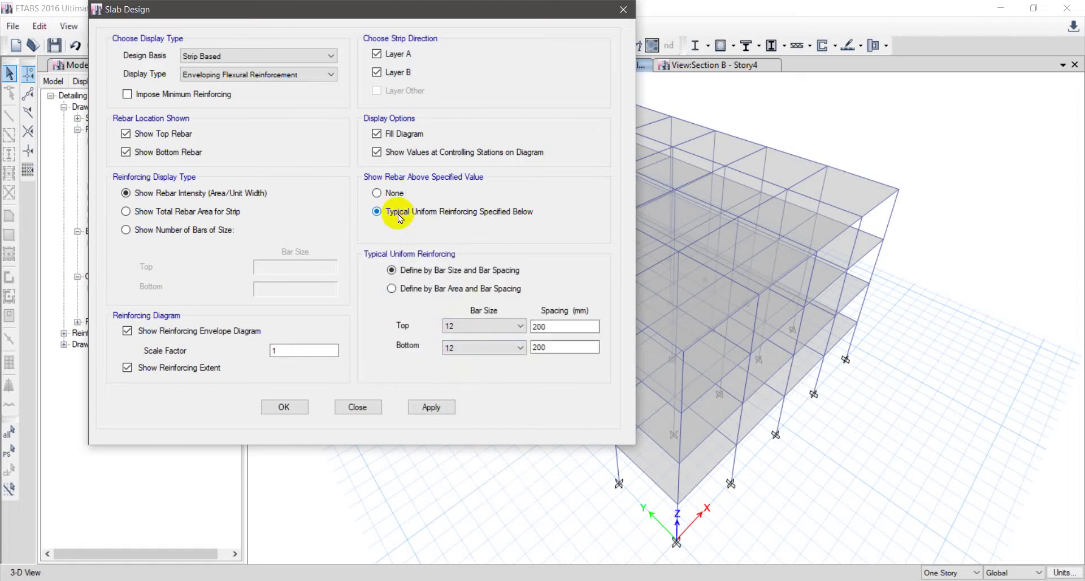
Set the top and bottom typical bar spacing to 250 mm and apply it to the 3-D slab design display.
left_click(558, 330)
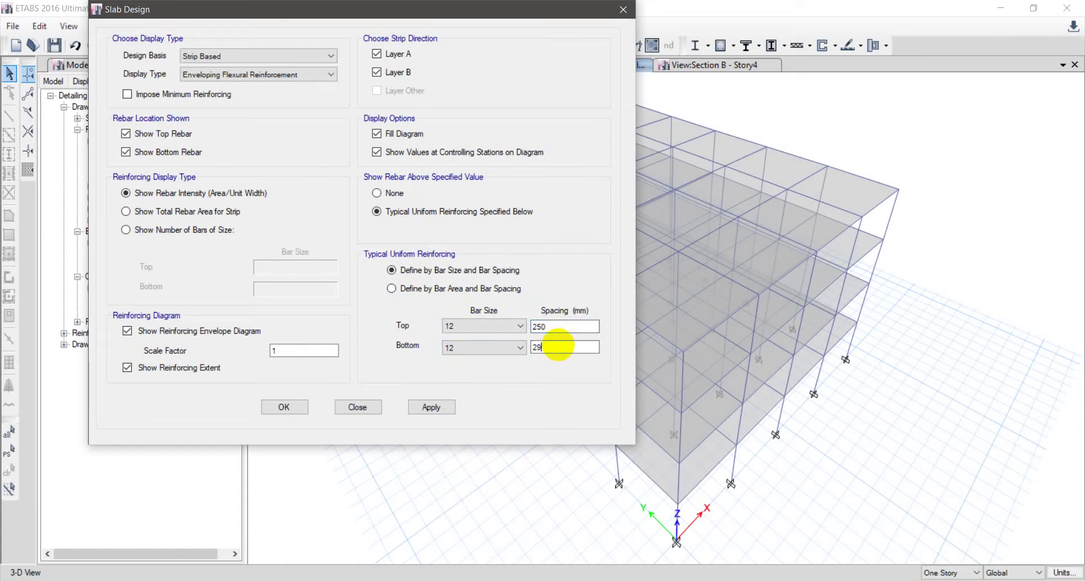
type("0")
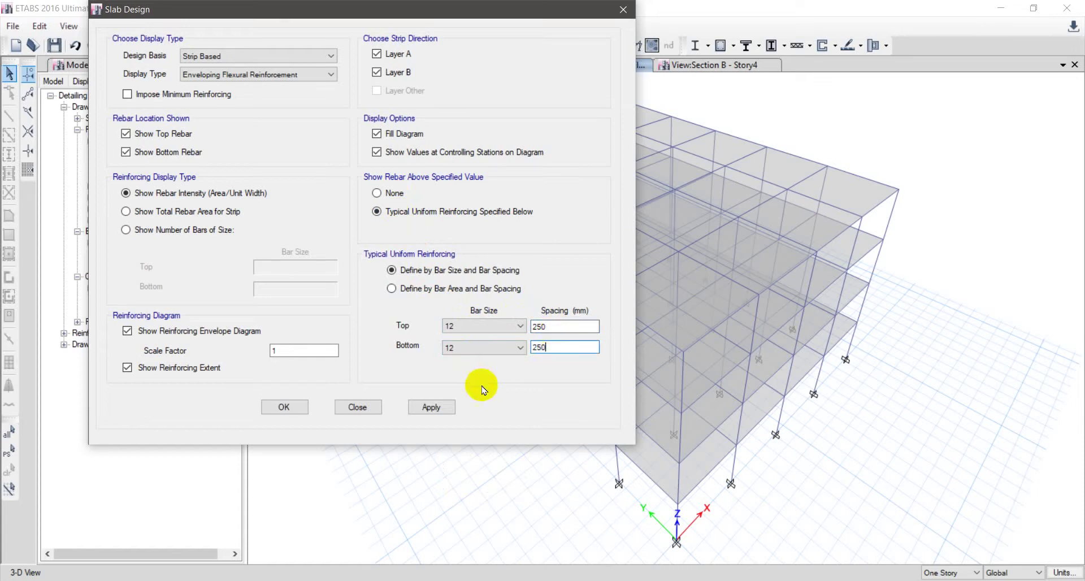
left_click(431, 407)
Move the slab design settings clear of the model and enter 300 mm for the top and bottom bar spacing.
left_click_drag(431, 7, 279, 7)
double_click(396, 326)
type("300")
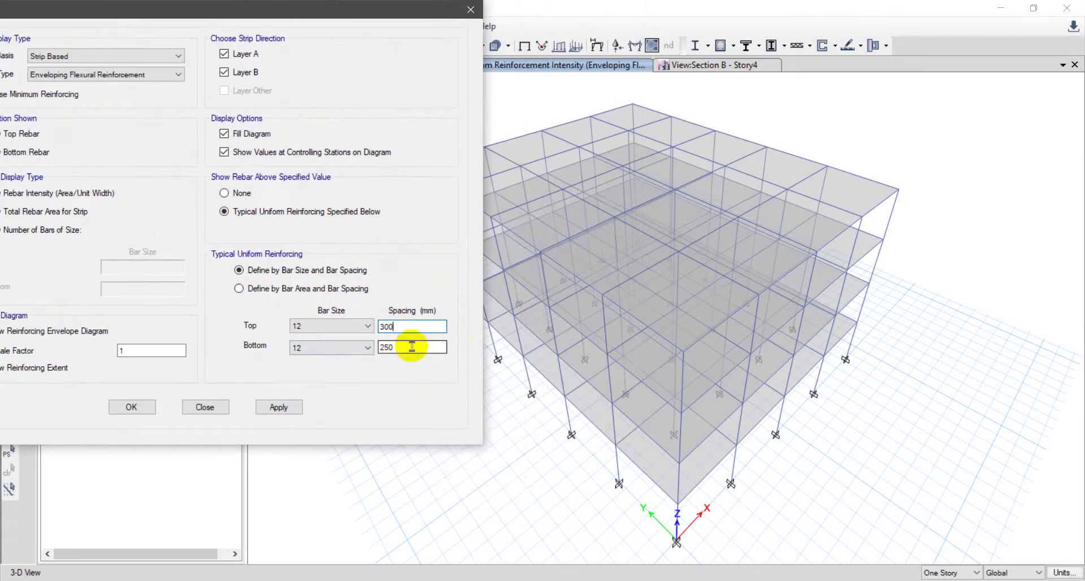
double_click(412, 346)
type("3")
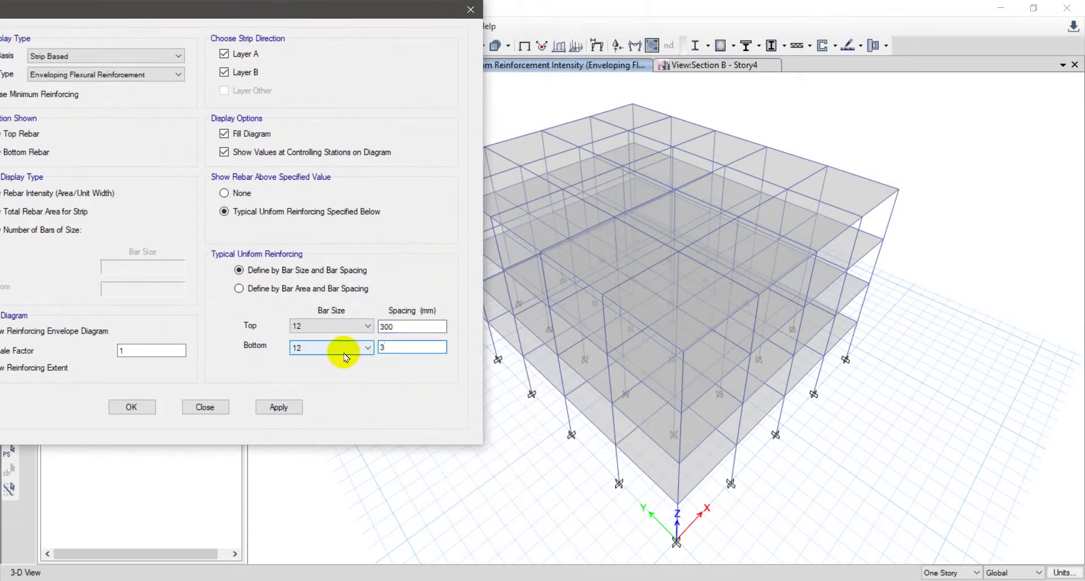
type("00")
Apply 400 mm and 450 mm top and bottom bar spacings in turn to look for reinforcement beyond the typical bars.
double_click(415, 327)
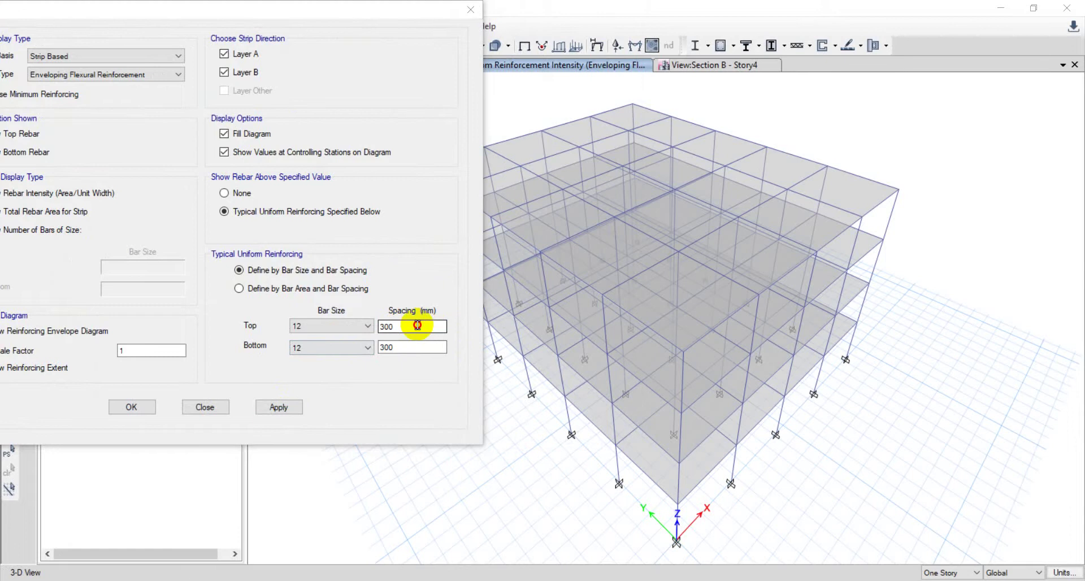
type("400")
key("Tab")
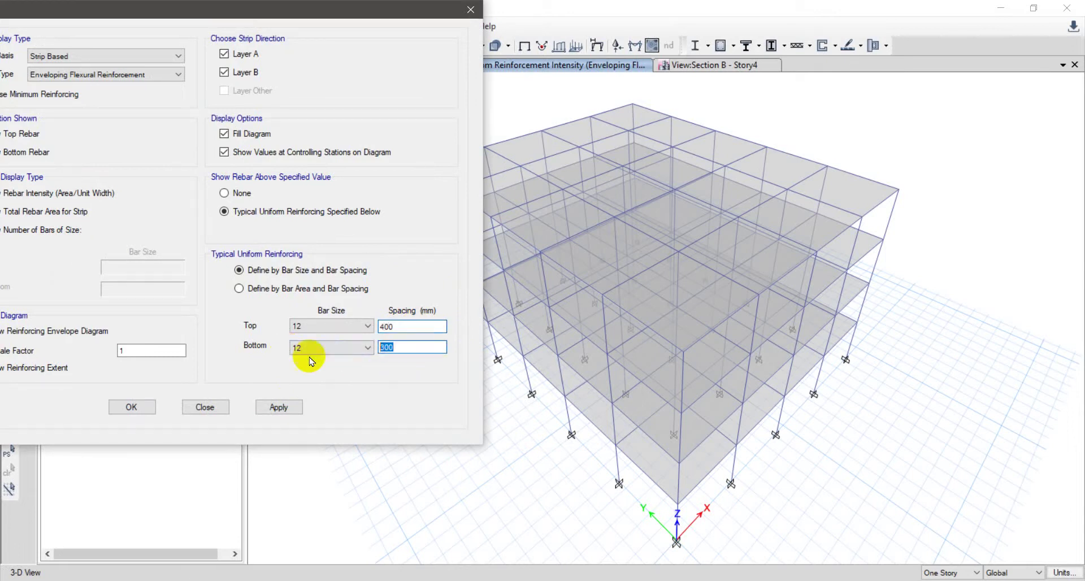
type("400")
left_click(277, 407)
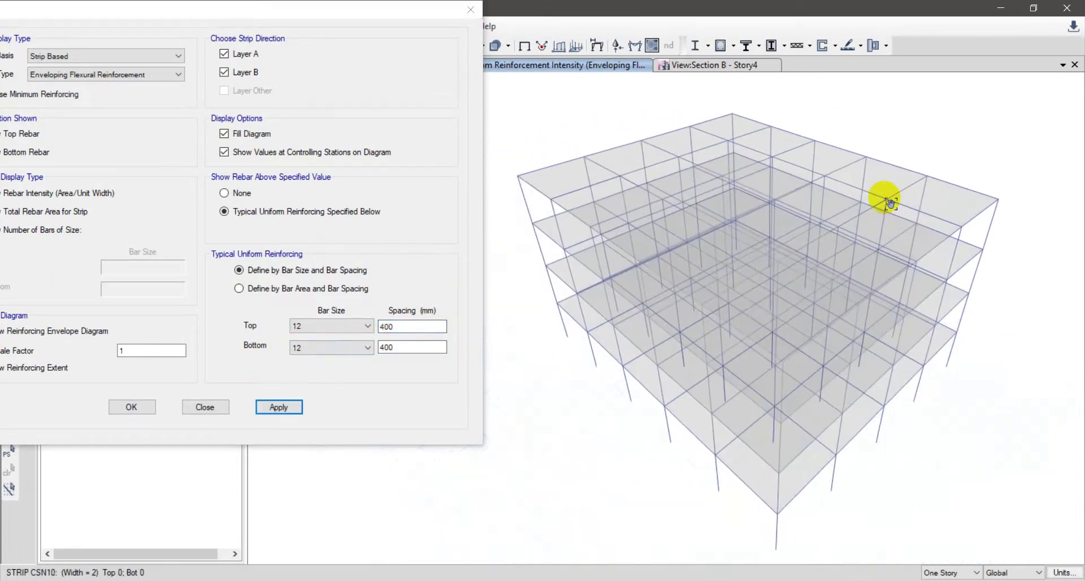
double_click(414, 326)
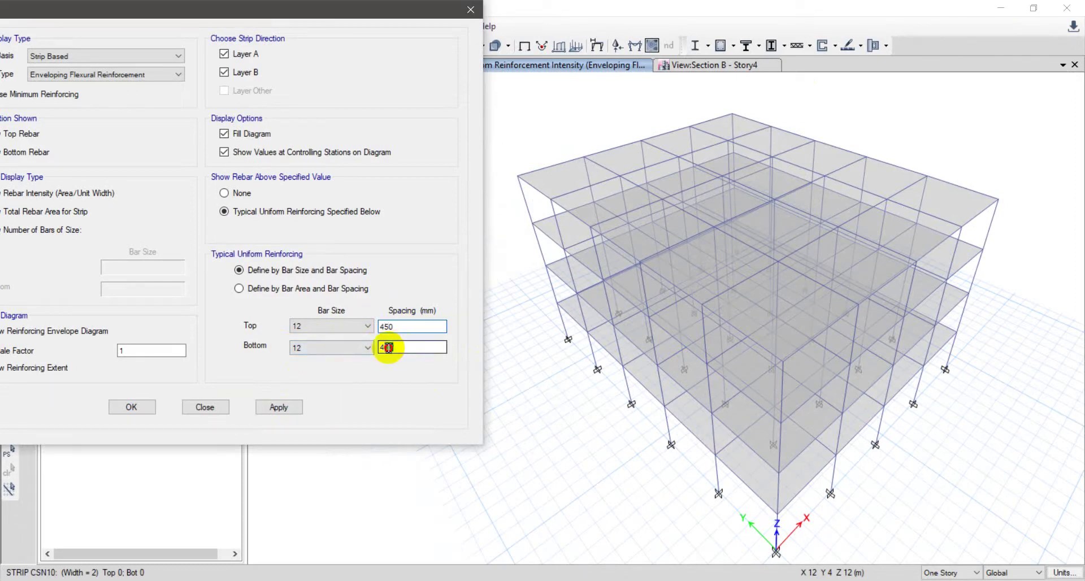
left_click(279, 407)
Set the top and bottom typical bar spacing to 600 mm and apply it to the slab design display.
double_click(419, 326)
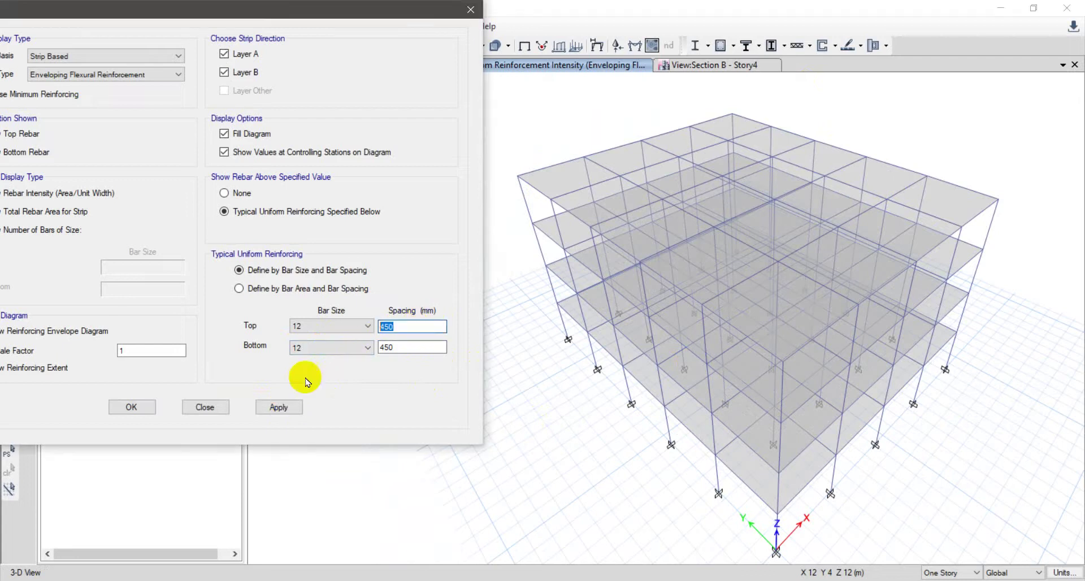
type("600")
double_click(395, 347)
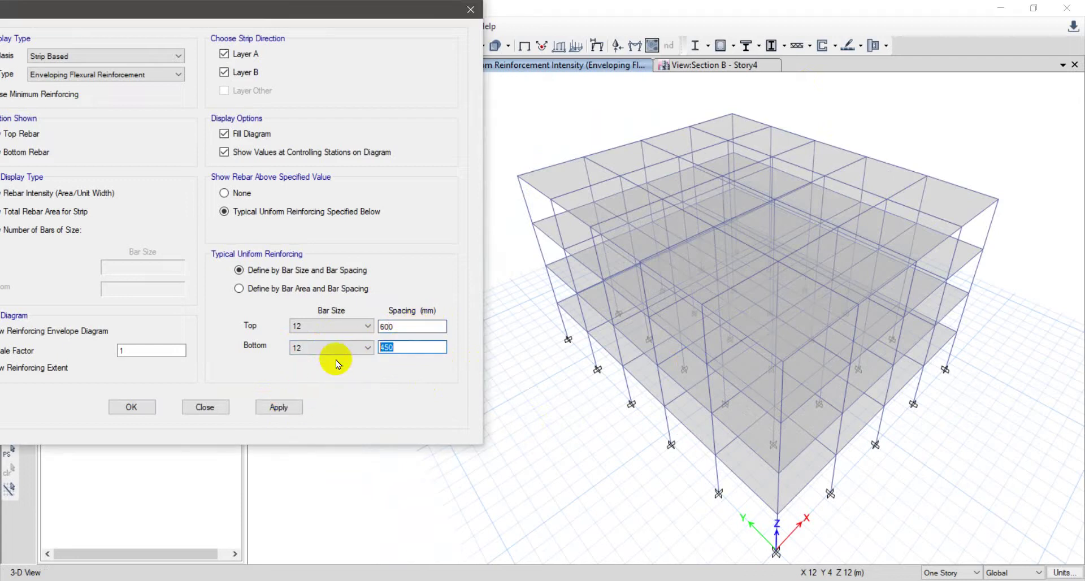
left_click(279, 407)
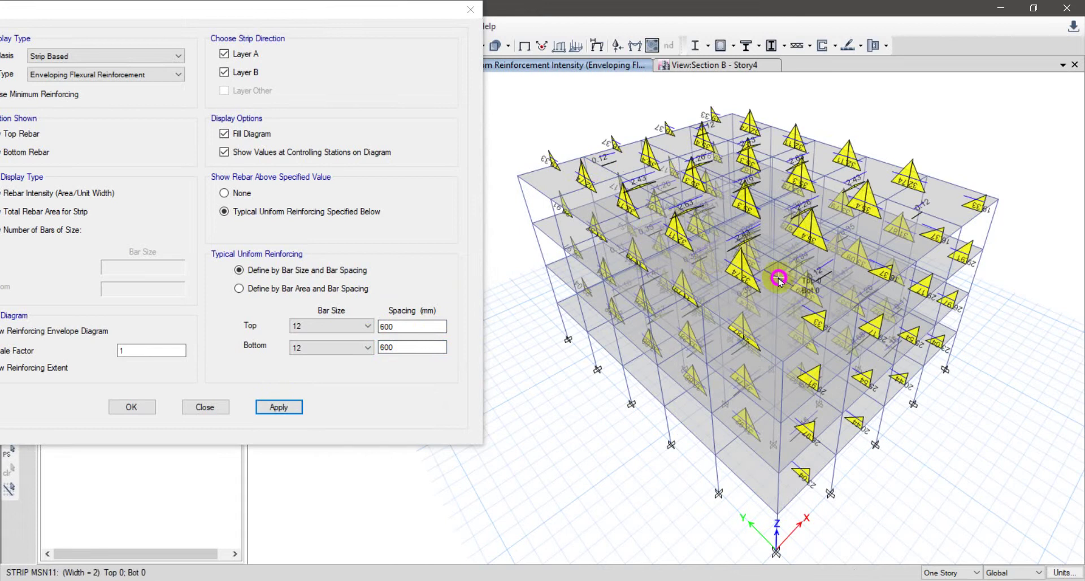
Set the top and bottom typical bar spacing to 500 mm, apply it to the display, and close the slab design settings.
double_click(396, 326)
type("500")
double_click(397, 346)
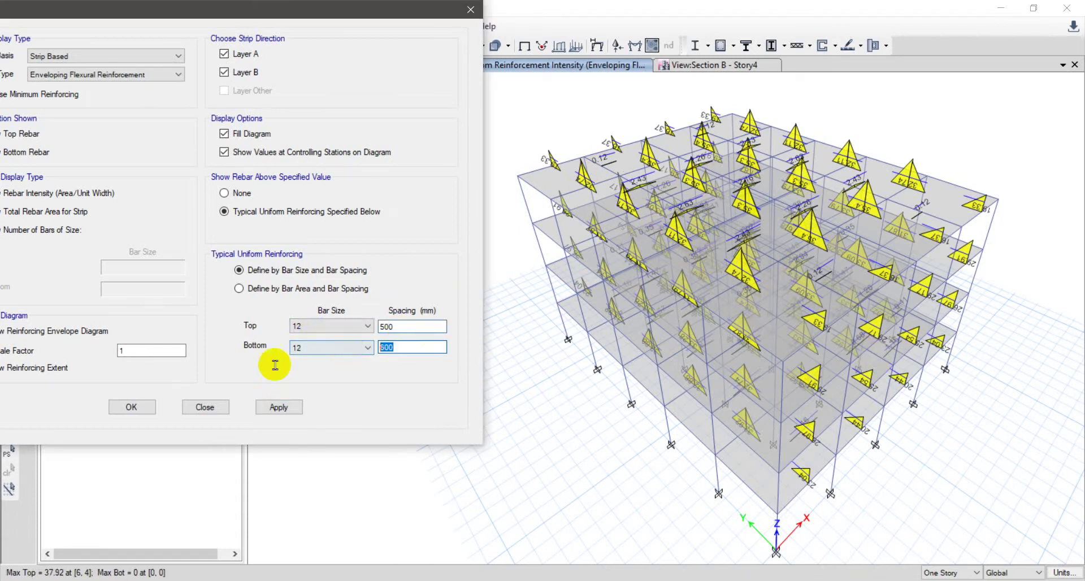
type("500")
left_click(277, 406)
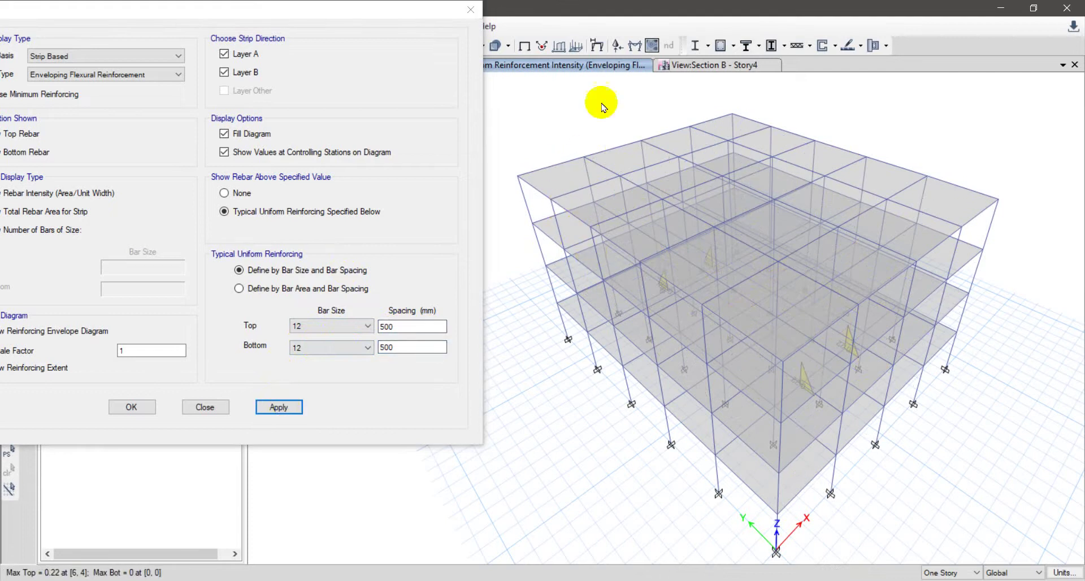
left_click(471, 10)
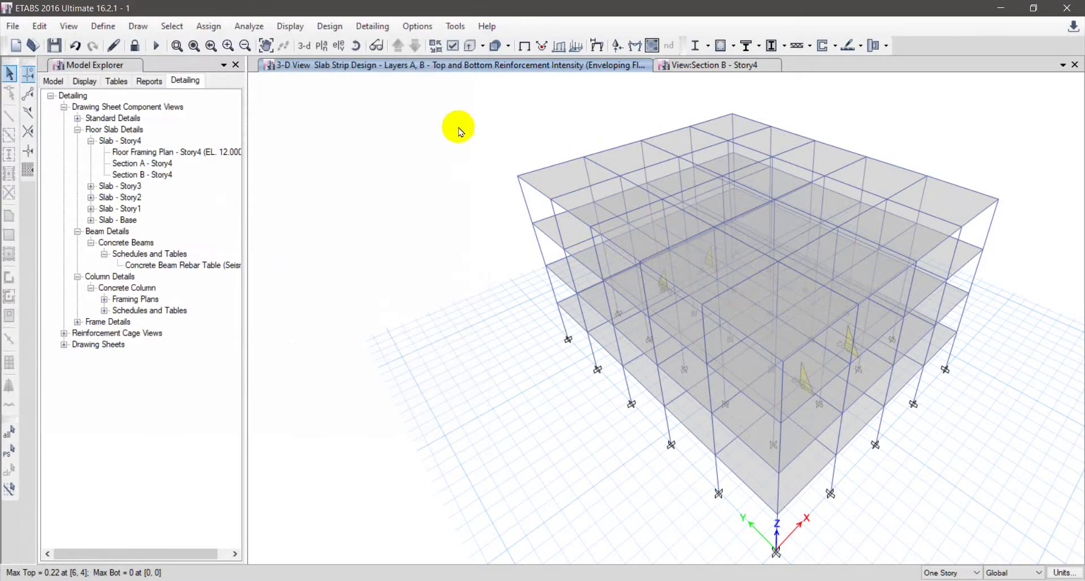
Start the detailing of the model and expand the standard details among the drawing sheet component views.
left_click(373, 26)
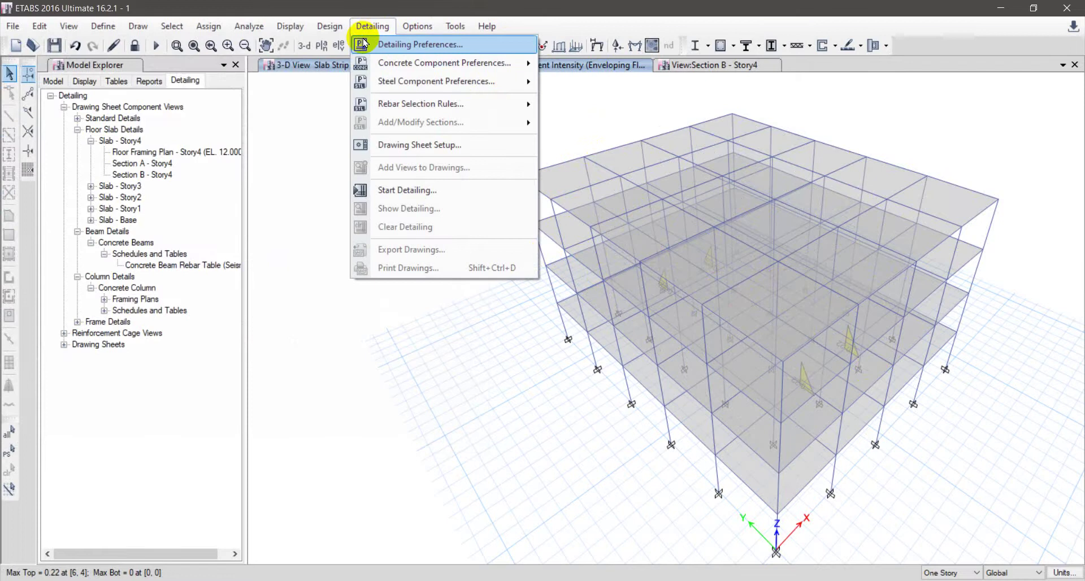
left_click(374, 192)
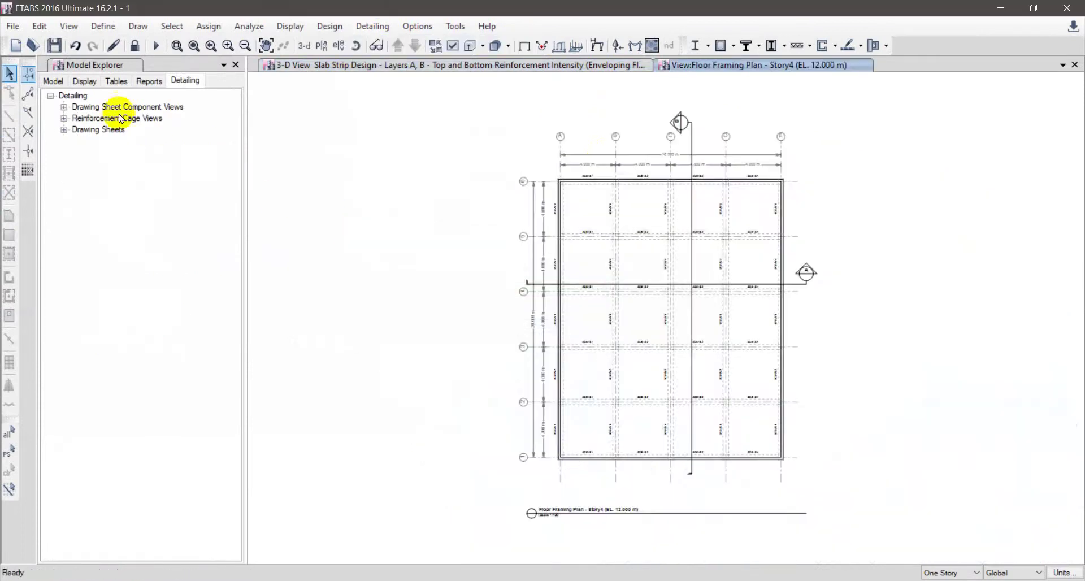
left_click(64, 107)
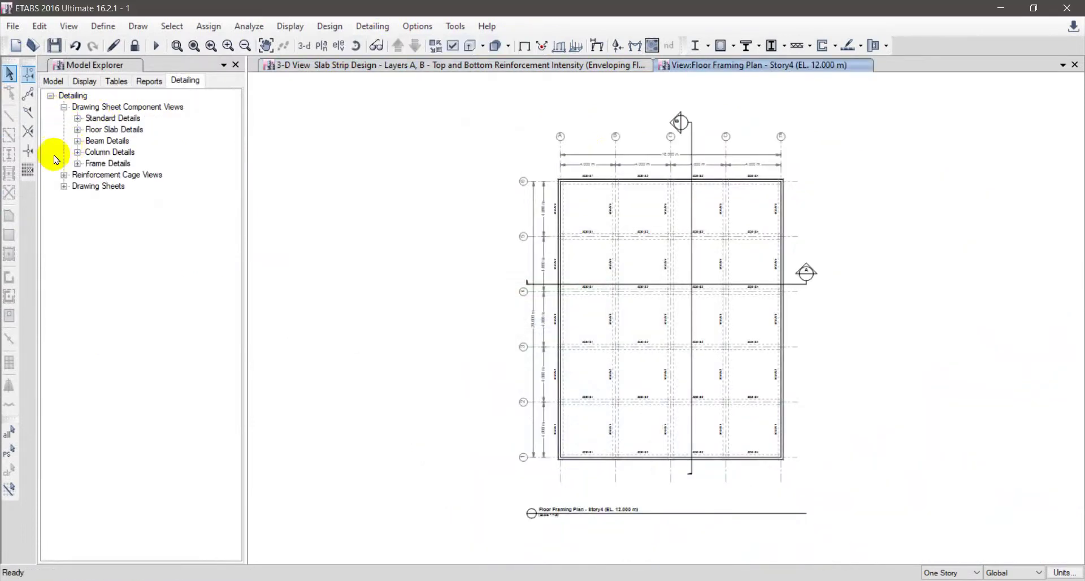
left_click(78, 118)
View the standard details Beam Section-A, Beam Section-B, Beam Section-C and Column Section-A in turn.
left_click(127, 154)
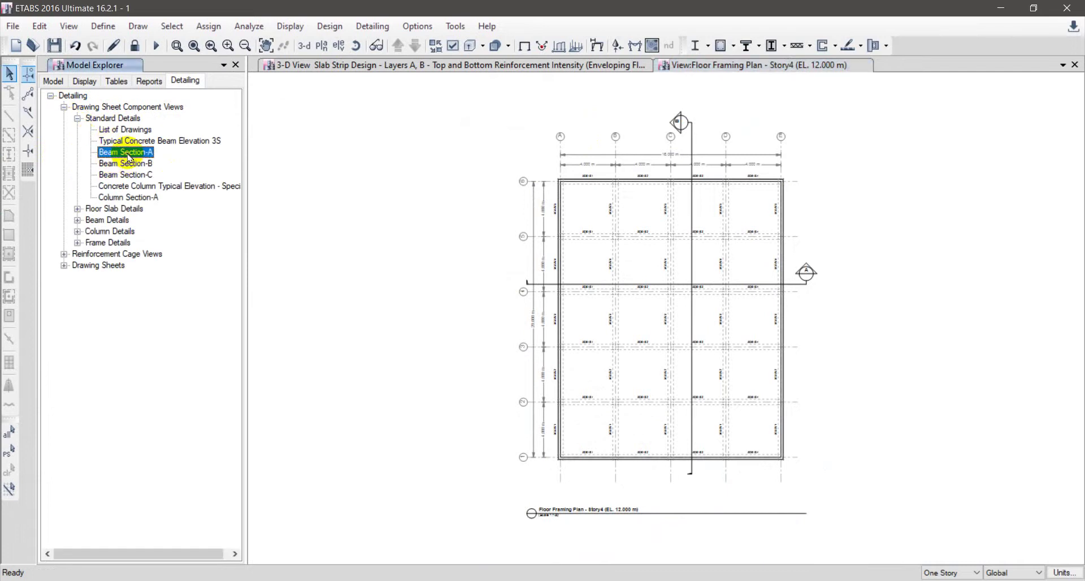
double_click(126, 154)
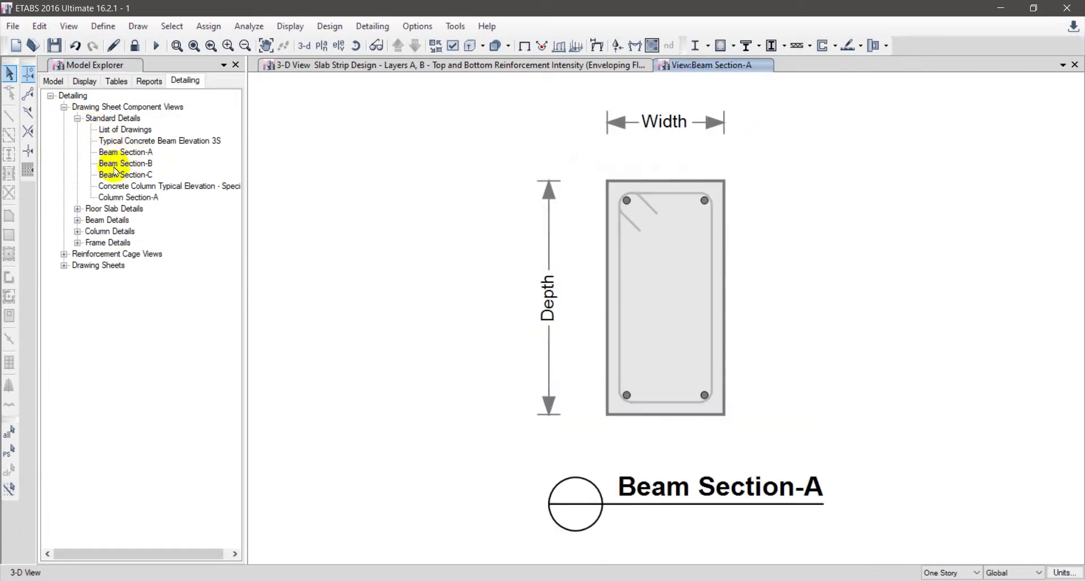
double_click(134, 165)
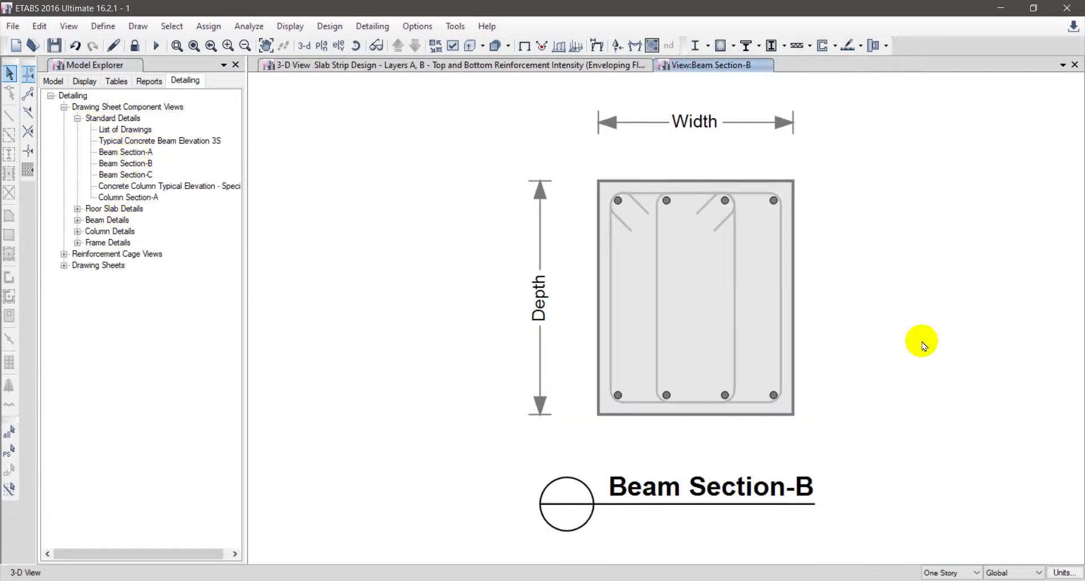
left_click(145, 176)
double_click(145, 176)
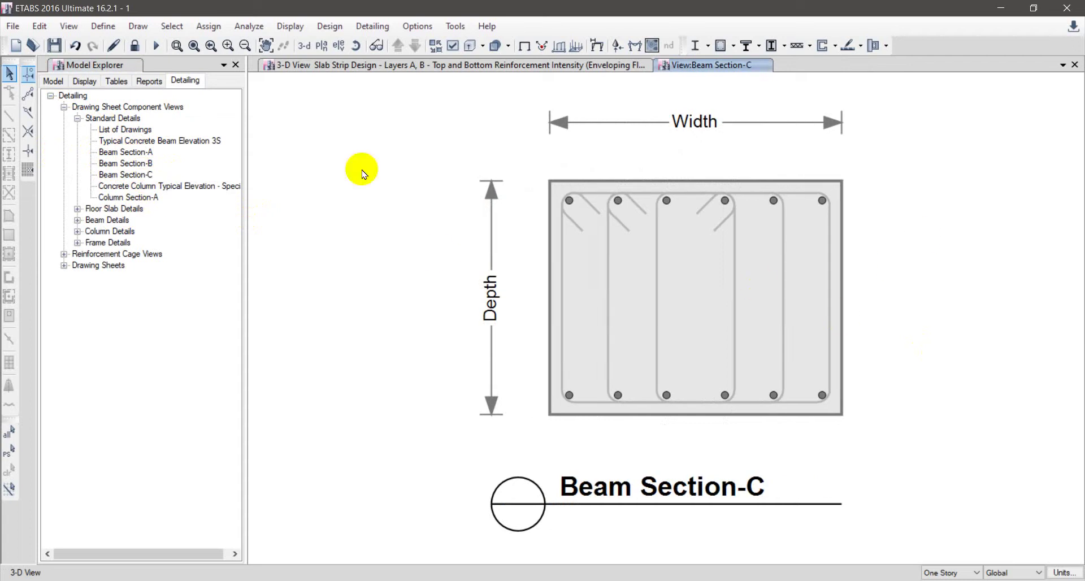
left_click(125, 199)
double_click(125, 199)
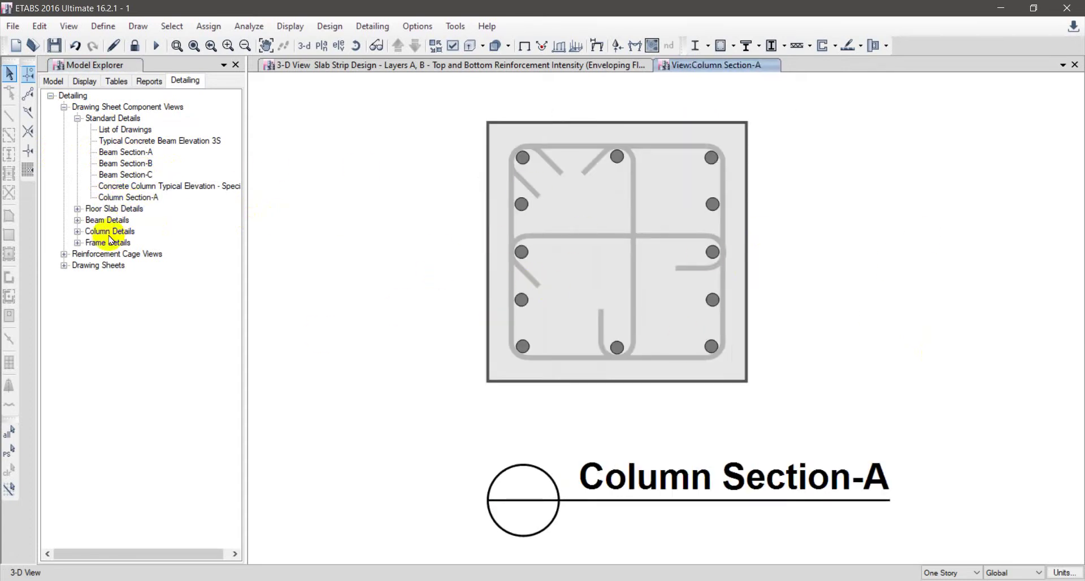
View Section A, Section B and the floor framing plan of the Story4 slab in the floor slab details.
left_click(78, 208)
left_click(91, 219)
double_click(121, 243)
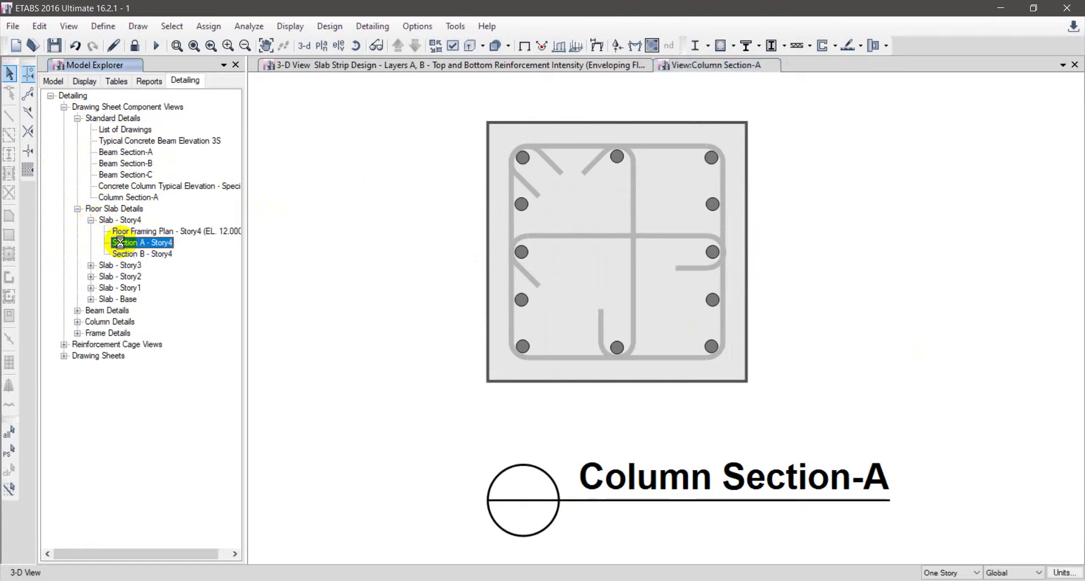
double_click(145, 254)
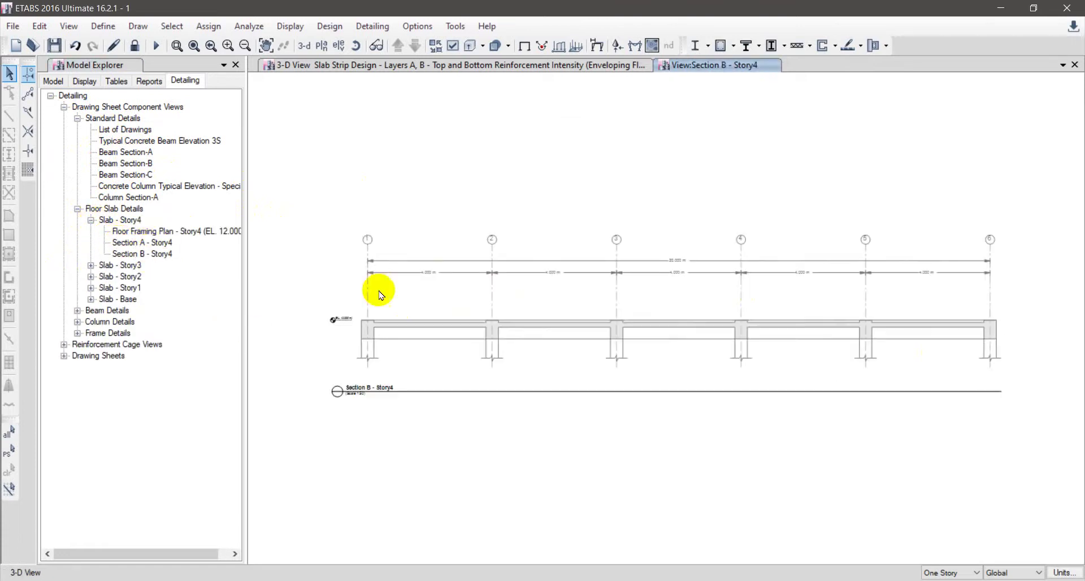
double_click(153, 231)
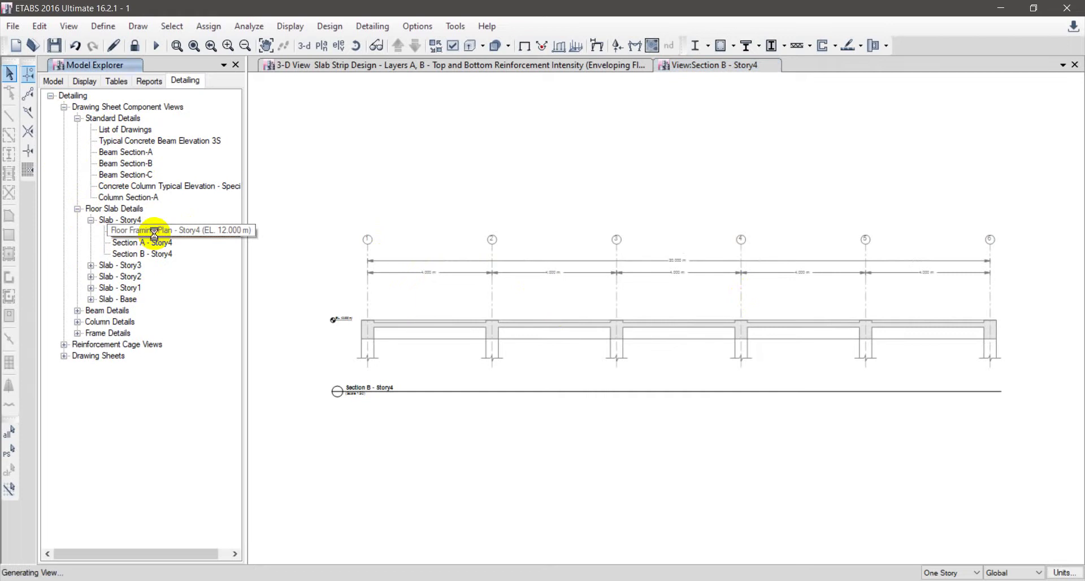
scroll(690, 259, "up", 5)
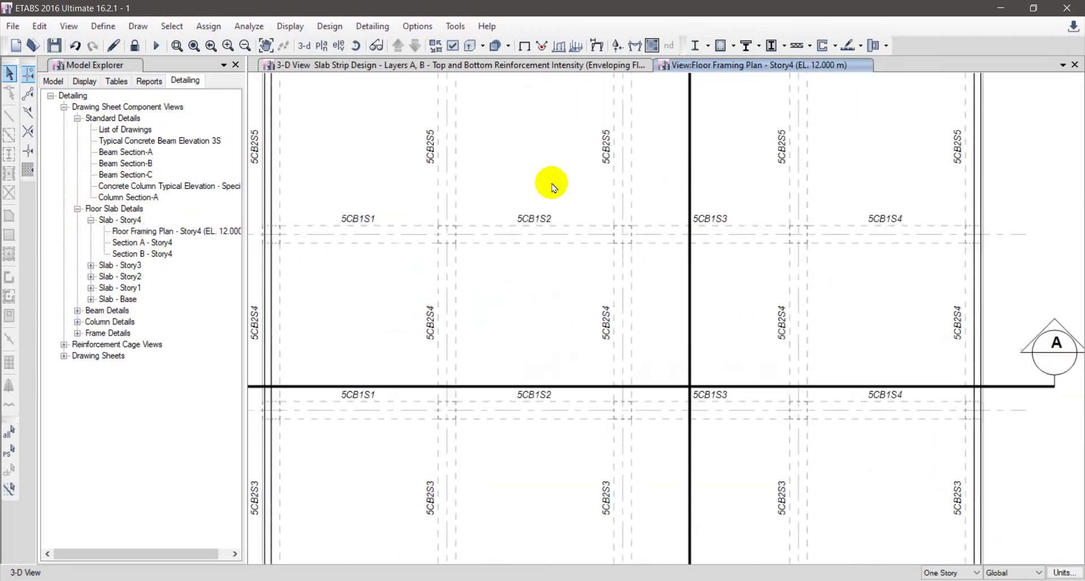
scroll(516, 274, "down", 5)
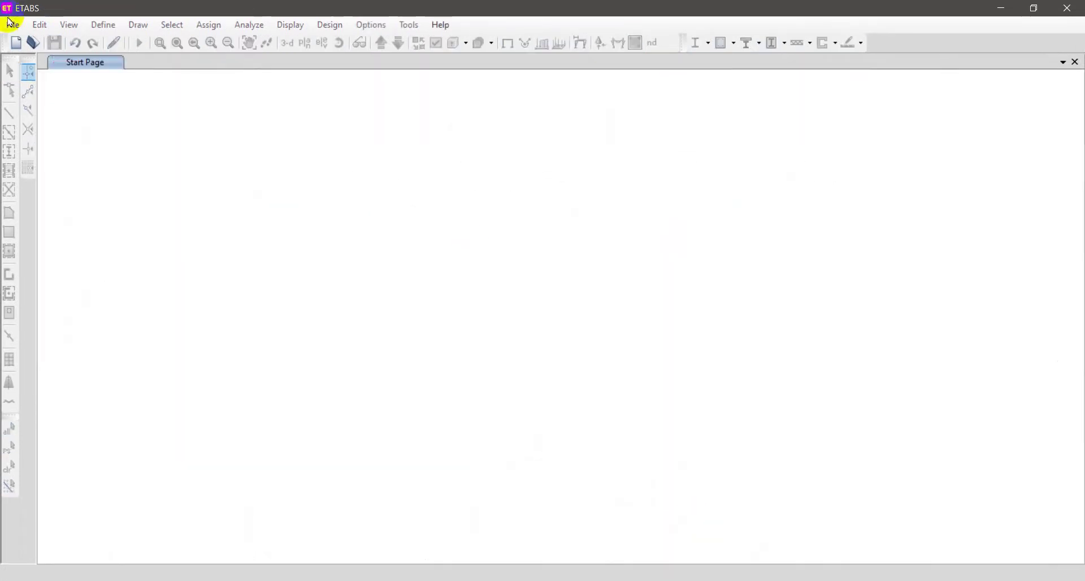
left_click(10, 22)
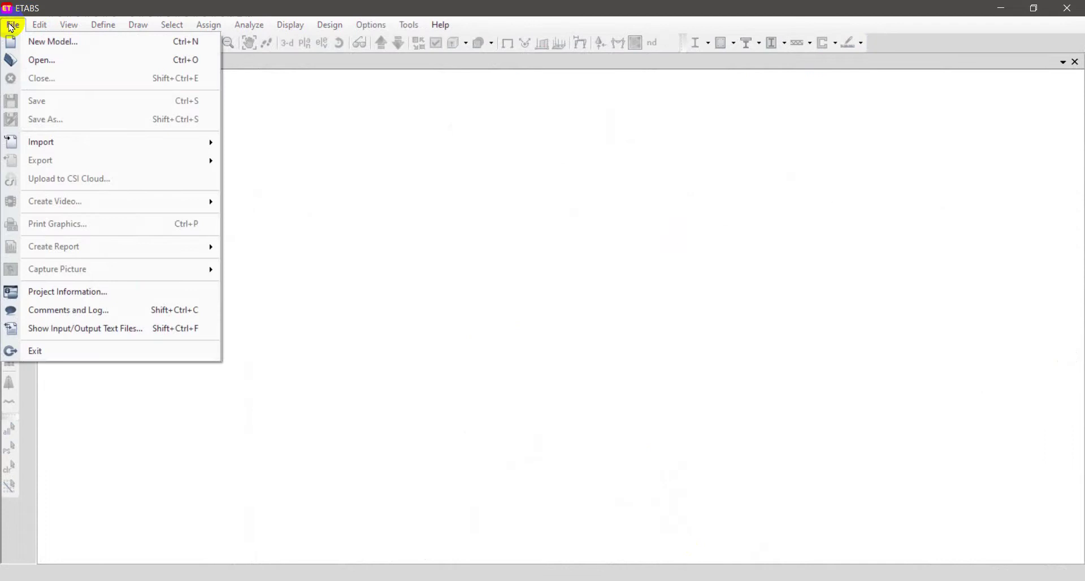
left_click(42, 40)
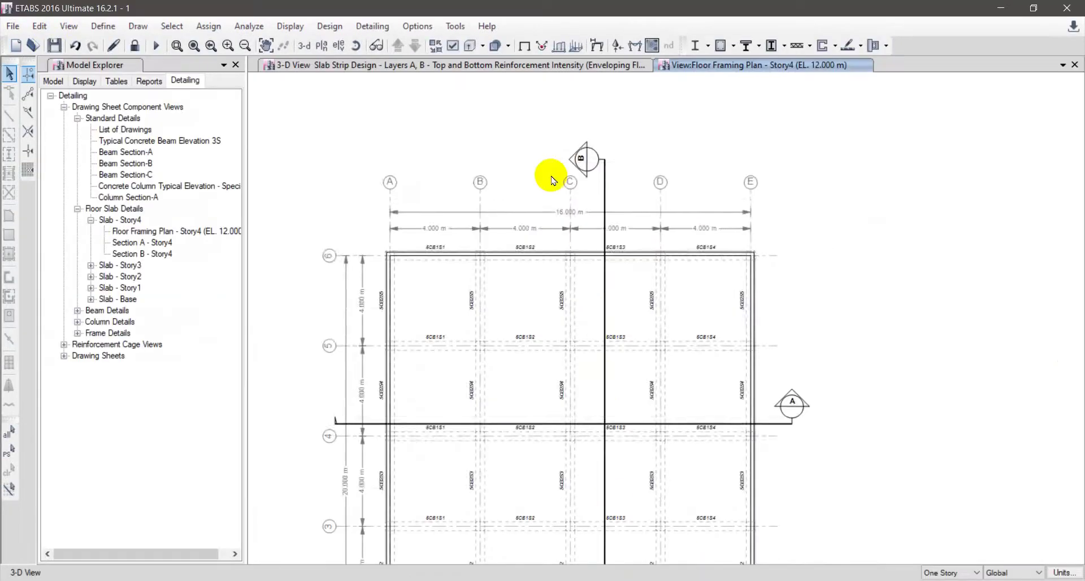
scroll(543, 174, "down", 2)
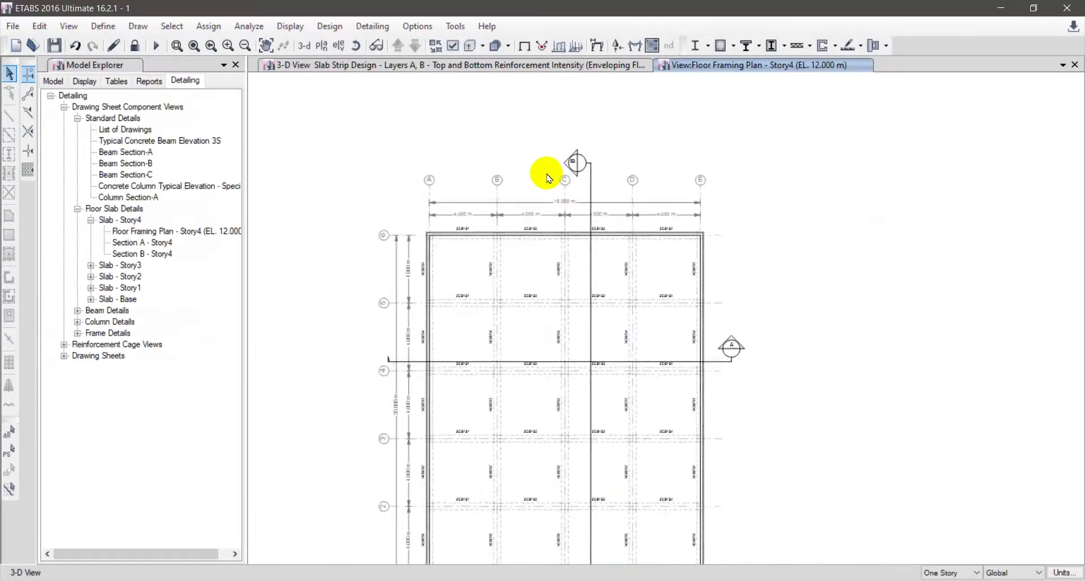
left_click(1075, 7)
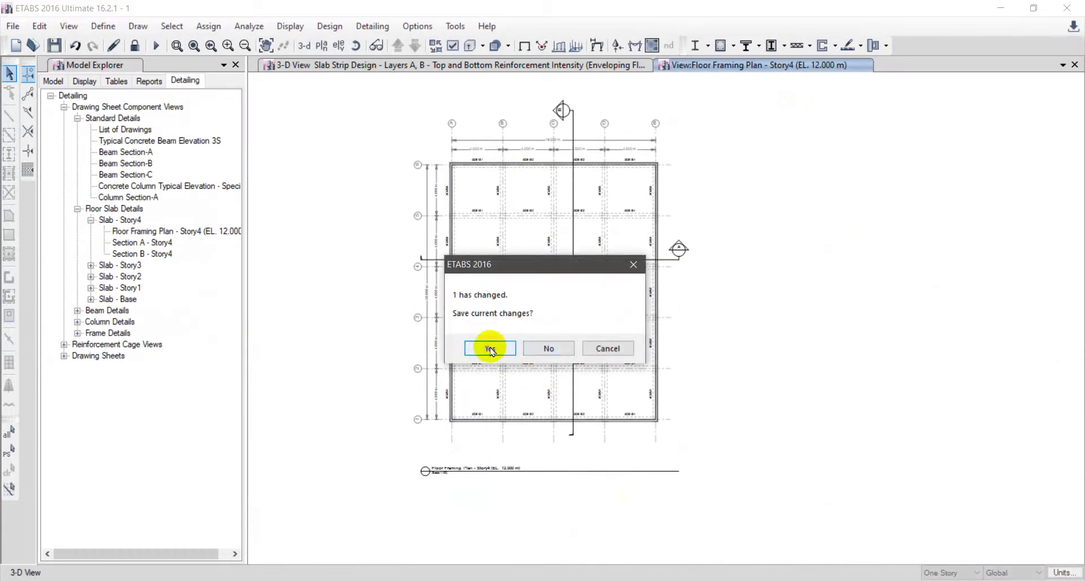
left_click(621, 348)
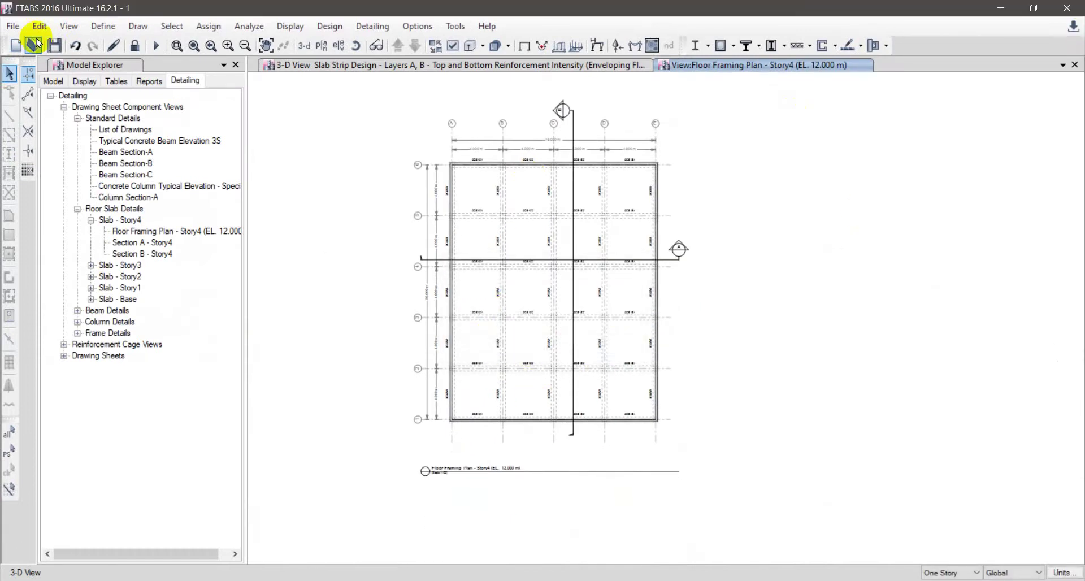
Export the model as an ETABS .e2k text file named 1 in the Downloads folder.
left_click(13, 26)
mouse_move(175, 163)
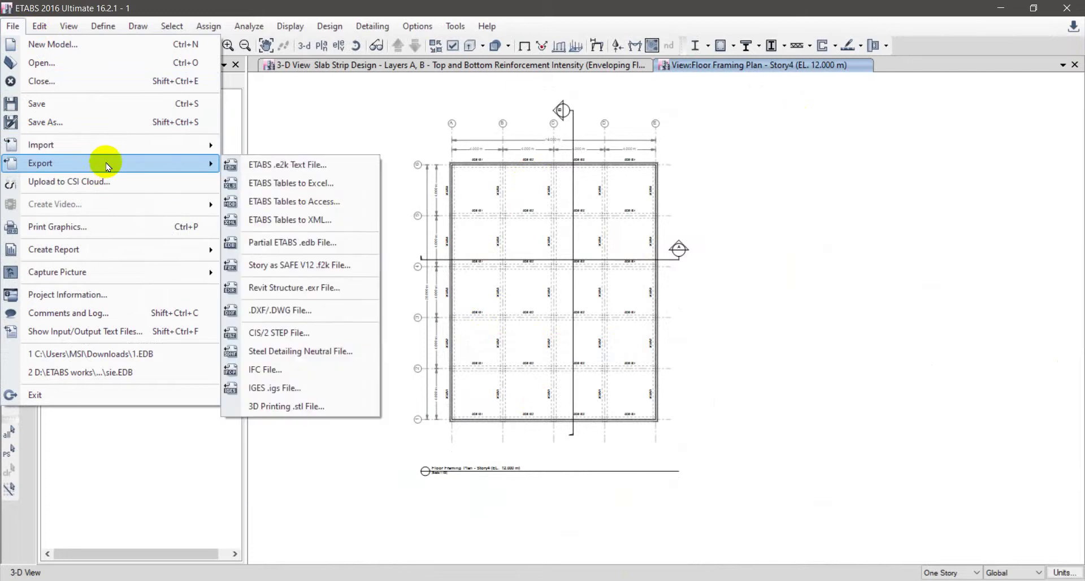
left_click(343, 166)
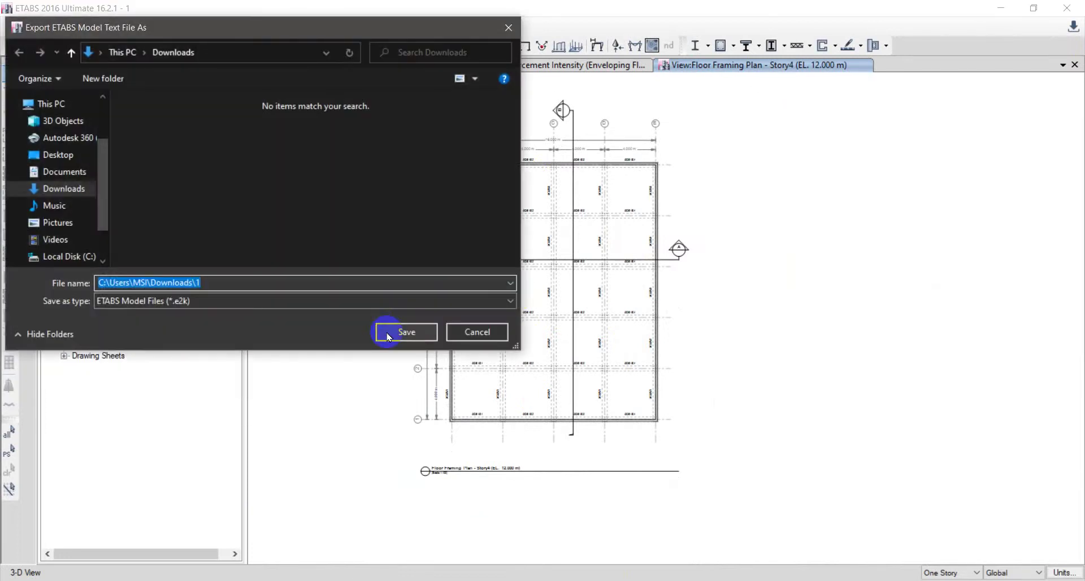
left_click(387, 335)
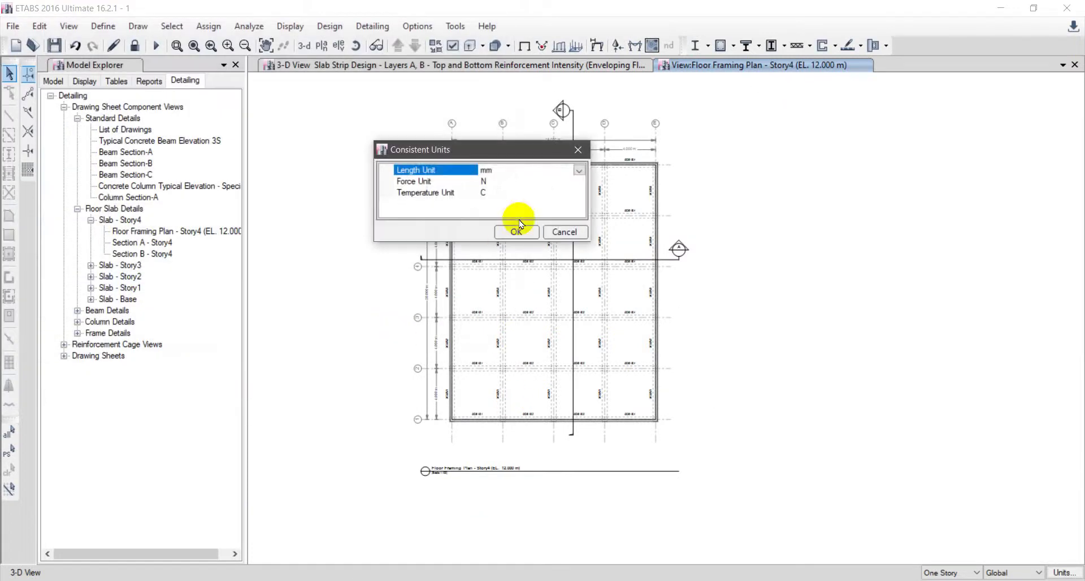
Set the export's consistent units to kN for force and mm for length, and accept them.
left_click(537, 180)
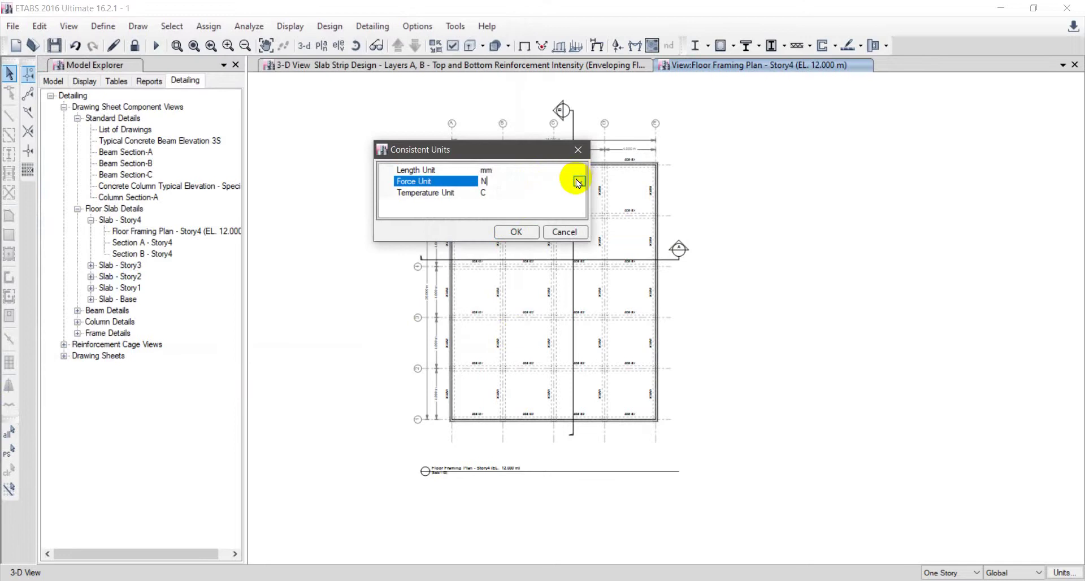
left_click(578, 182)
left_click(504, 232)
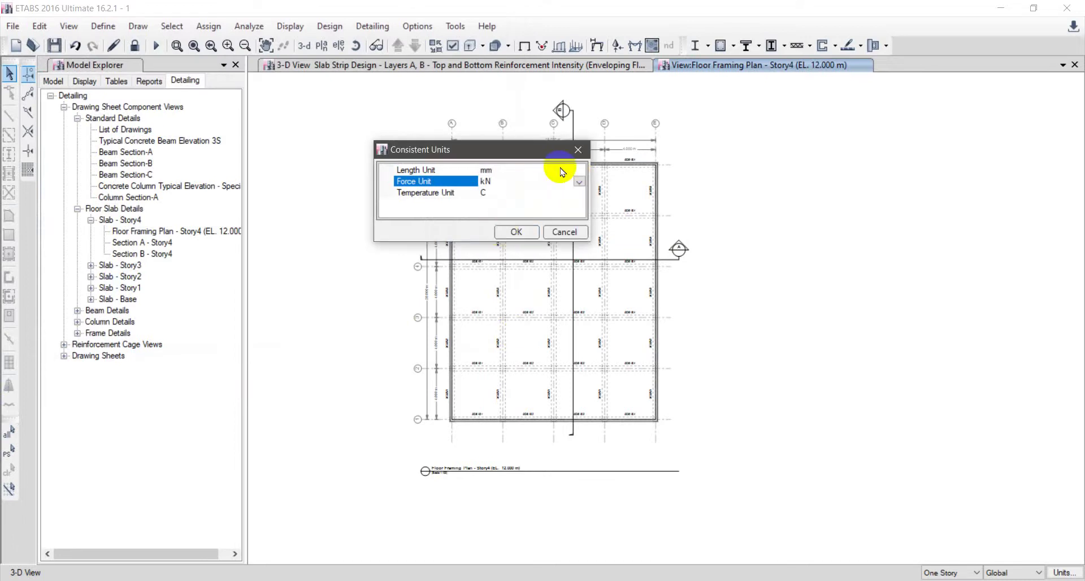
left_click(562, 170)
left_click(578, 170)
left_click(485, 249)
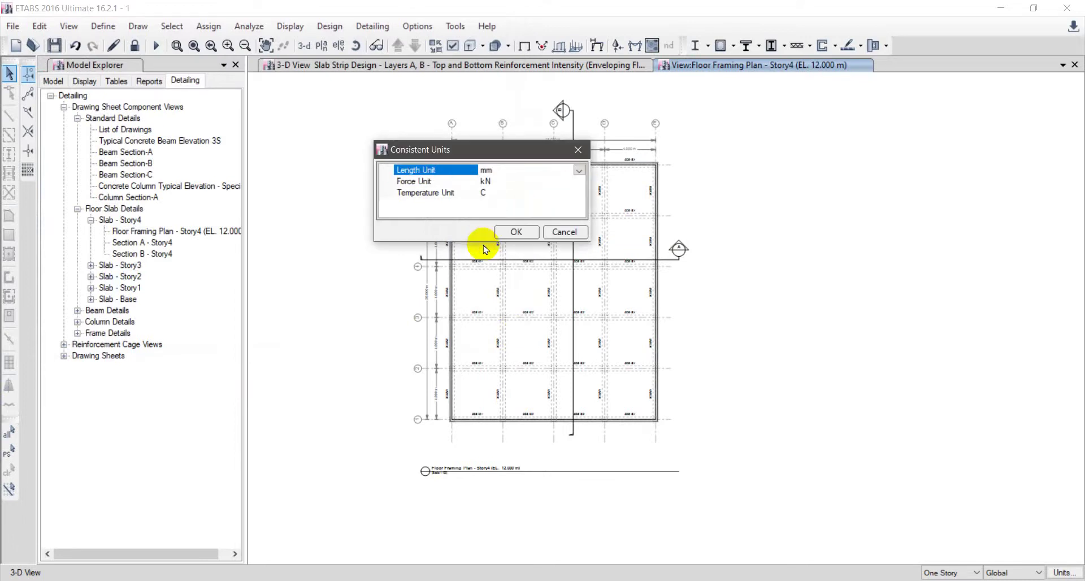
left_click(509, 229)
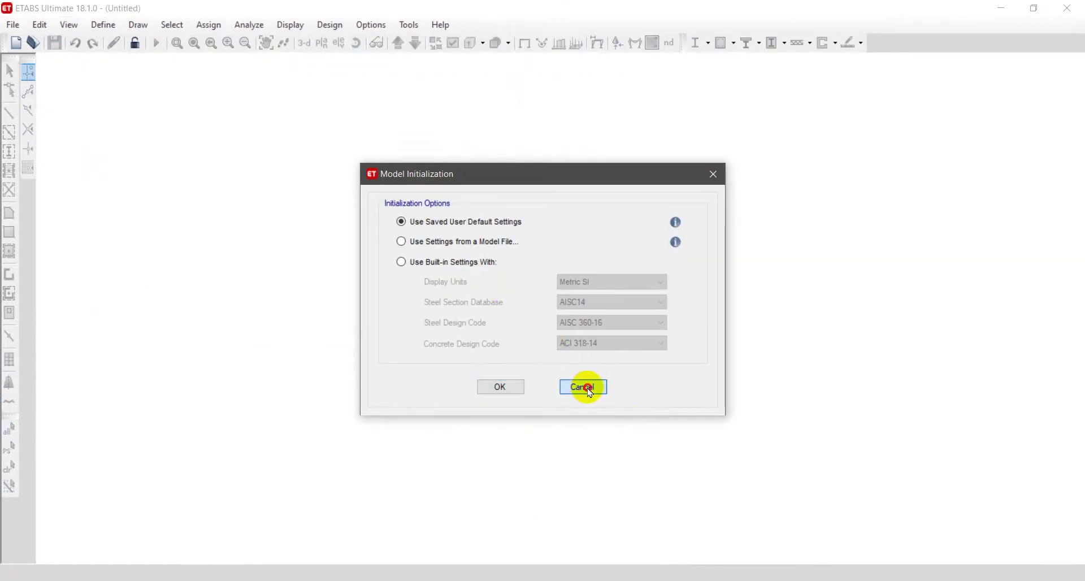
Switch to ETABS 18, cancel the new-model initialization, and import the 1.e2k text file from the Downloads folder.
left_click(588, 388)
left_click(12, 25)
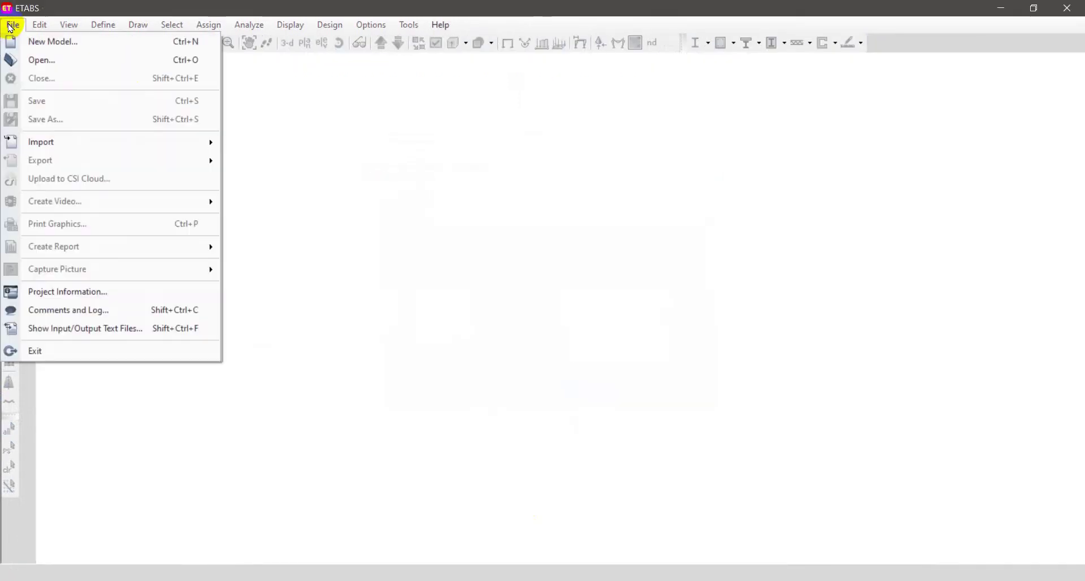
mouse_move(79, 147)
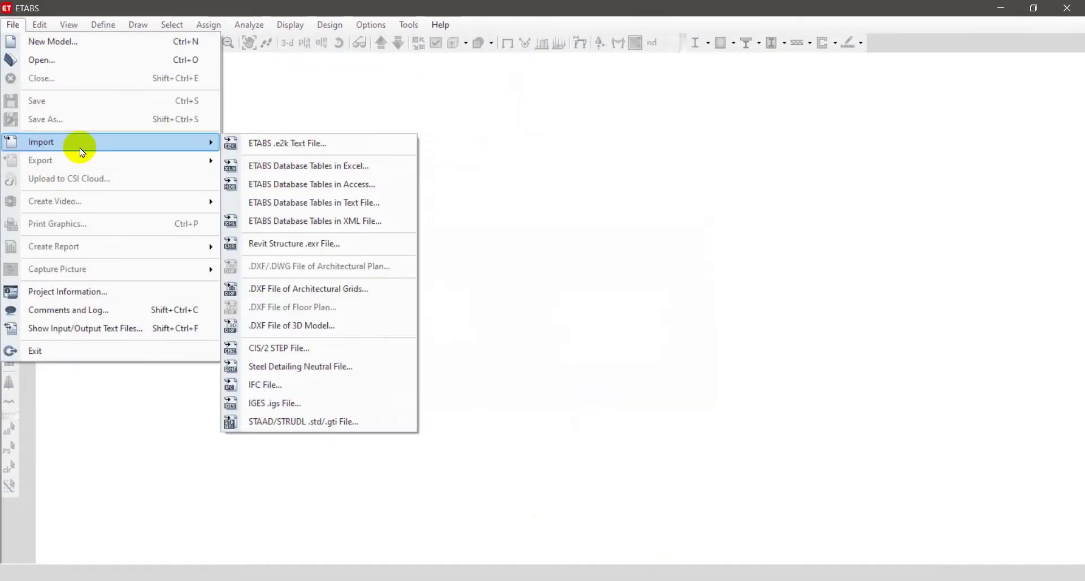
left_click(281, 145)
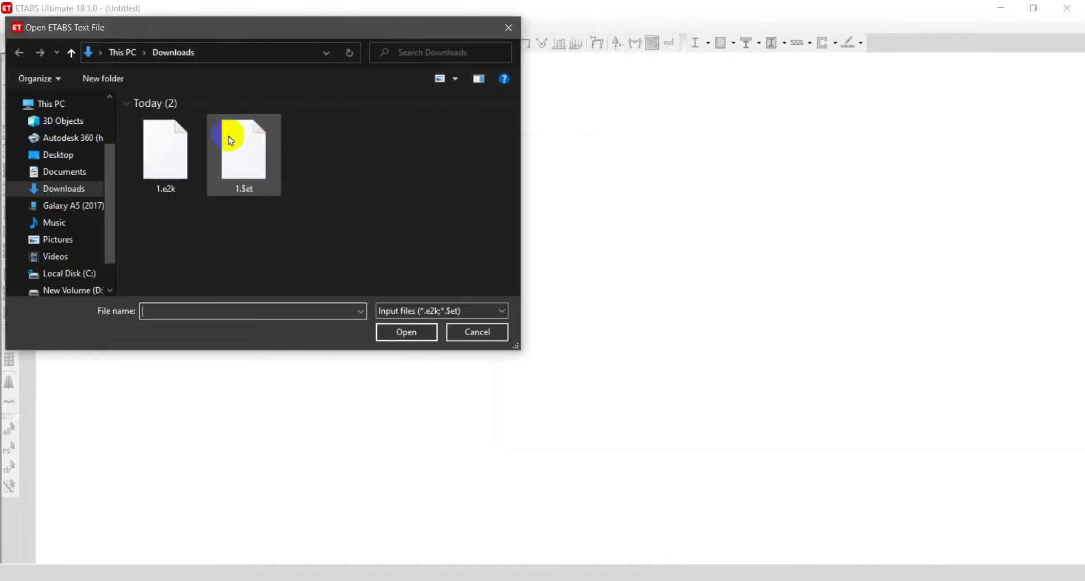
double_click(169, 148)
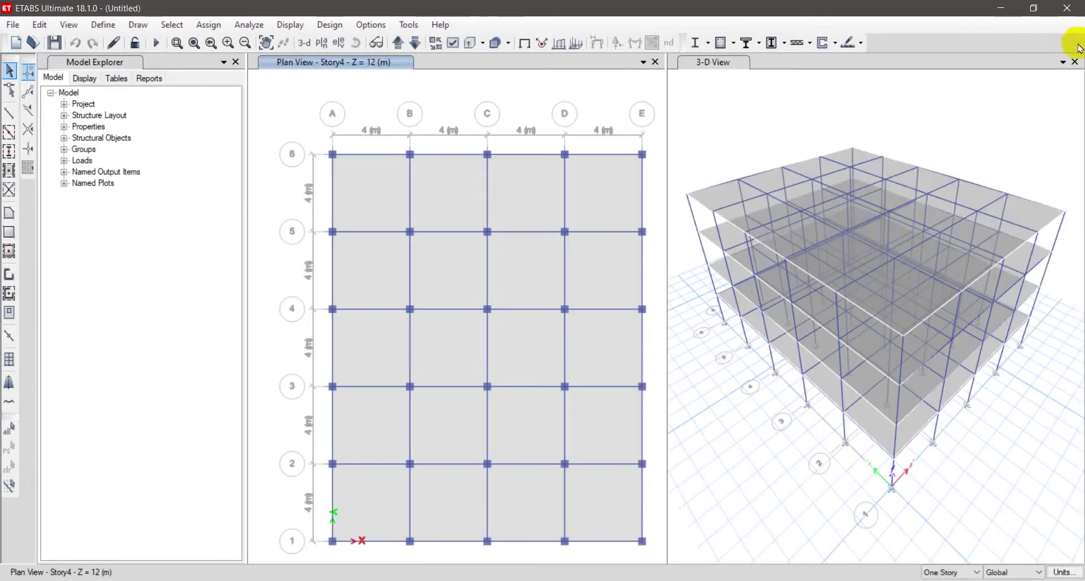
Close the separate 3-D window and show the imported model in 3-D in the remaining window.
left_click(1075, 62)
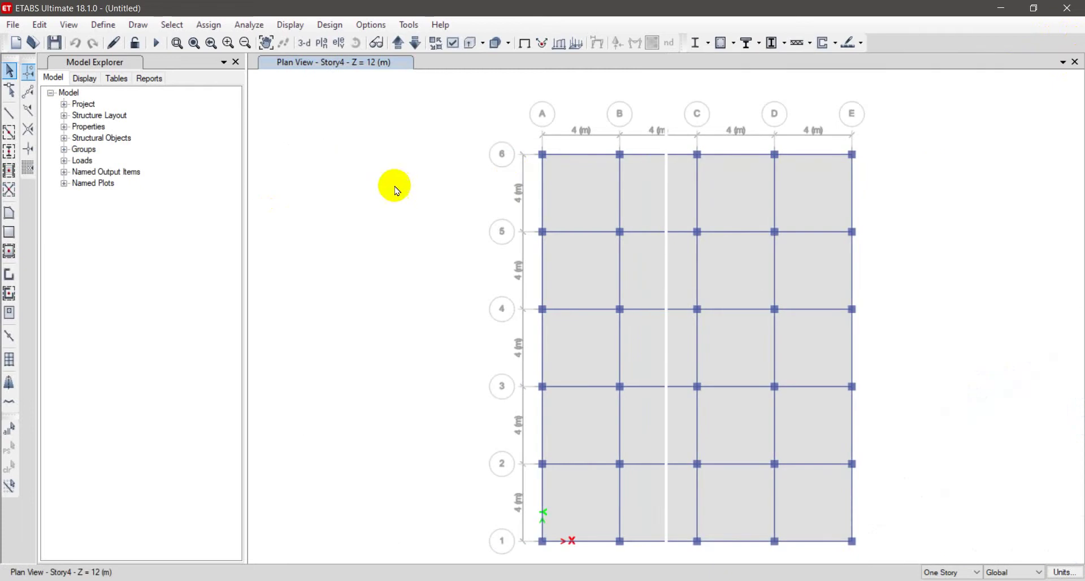
left_click(308, 49)
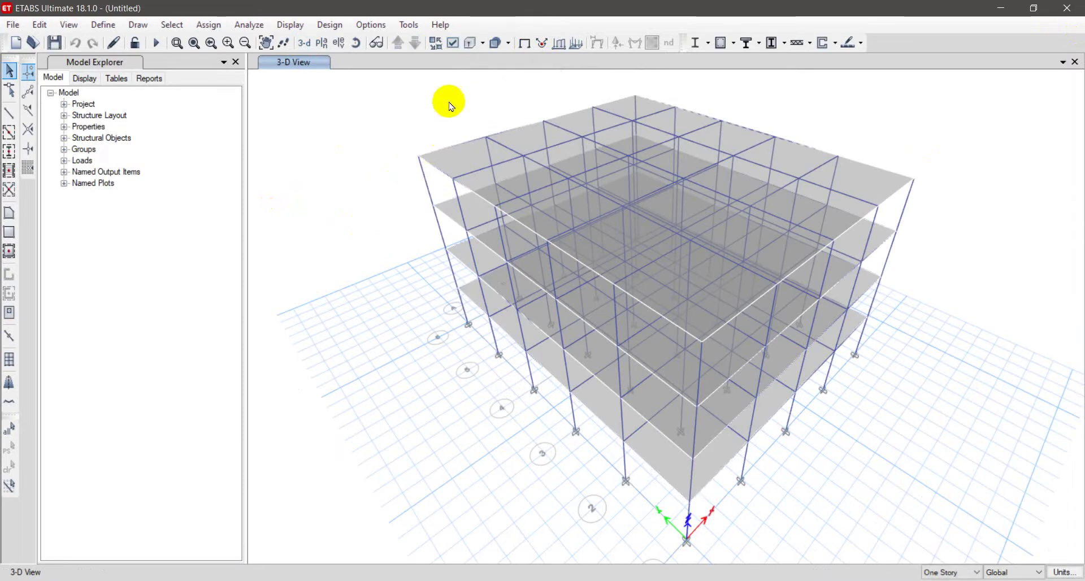
middle_click_drag(352, 269, 355, 254)
Review the defined frame sections and the list of defined materials without changing them.
left_click(103, 25)
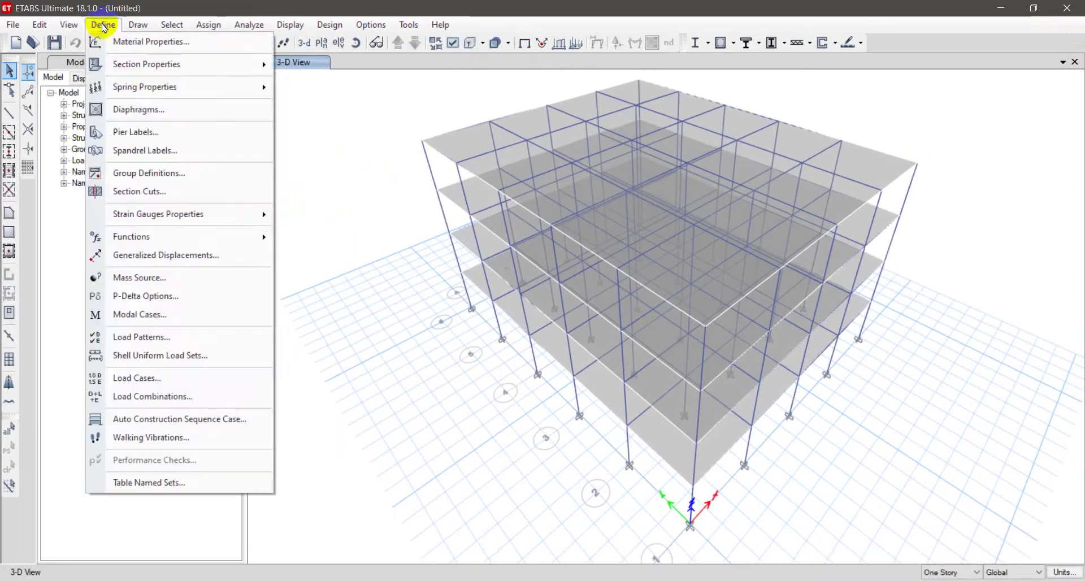
mouse_move(237, 65)
left_click(314, 110)
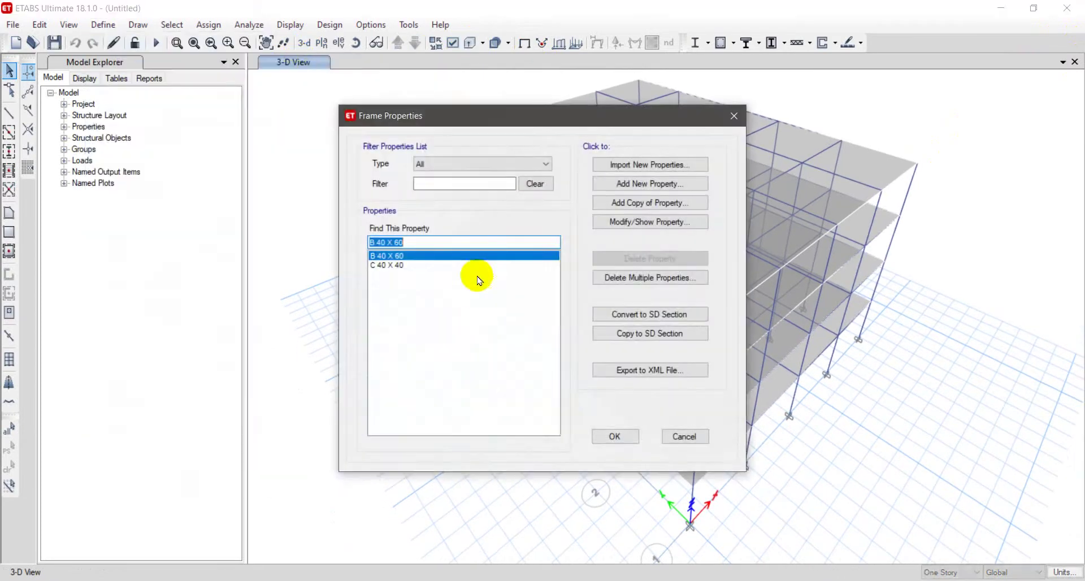
left_click(688, 438)
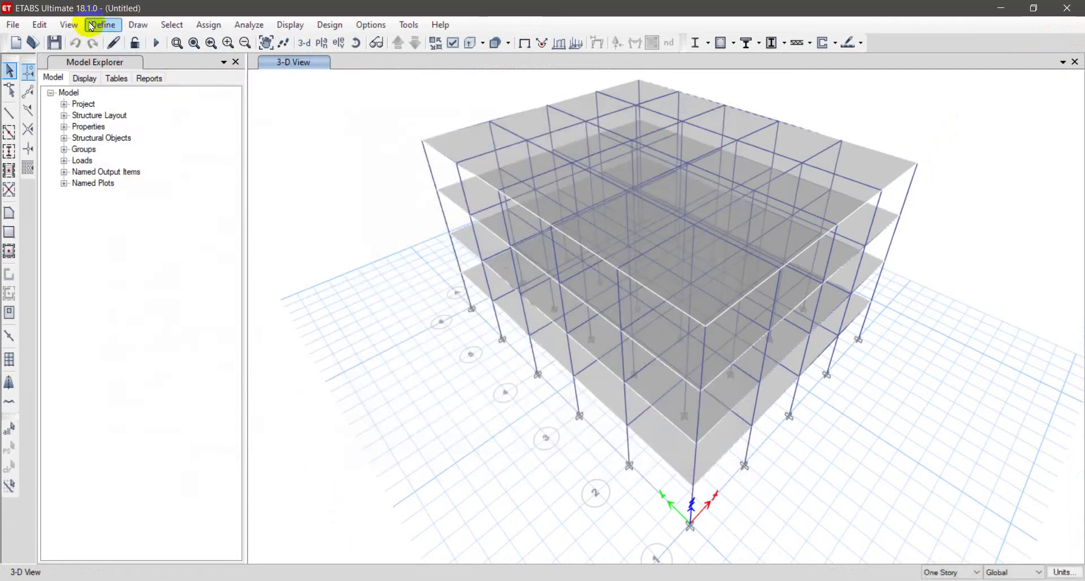
left_click(103, 25)
left_click(113, 39)
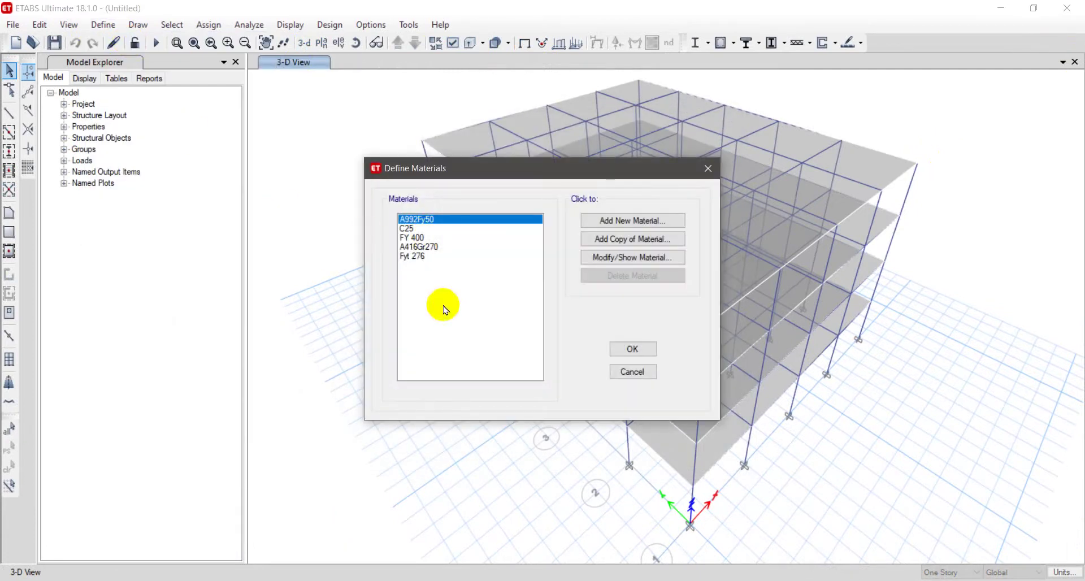
left_click(652, 371)
Set the confinement bar material of the B 40 X 60 beam section to Fyt 276 and accept the section.
left_click(104, 25)
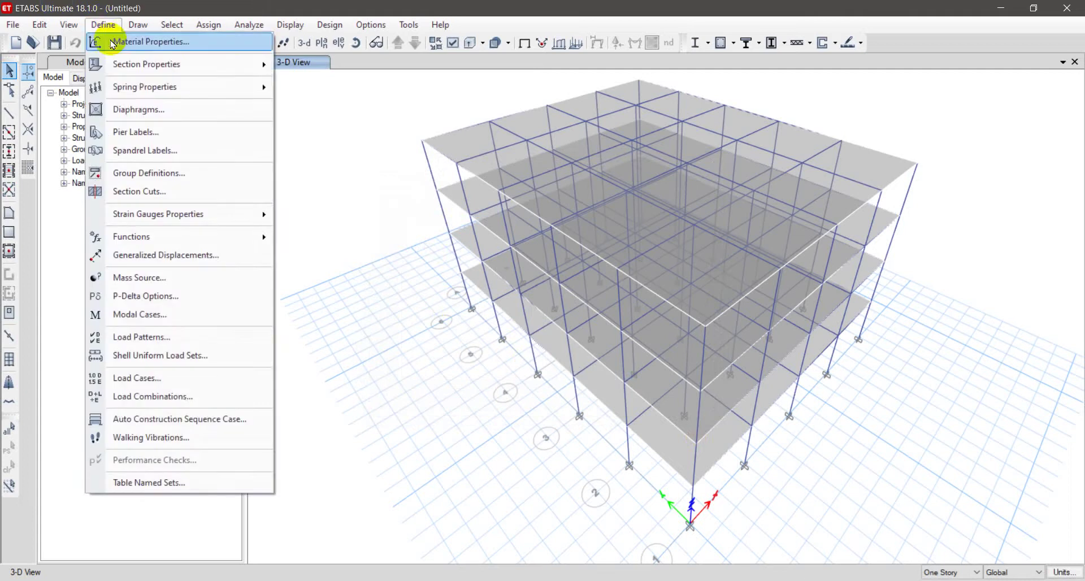
mouse_move(181, 63)
left_click(345, 86)
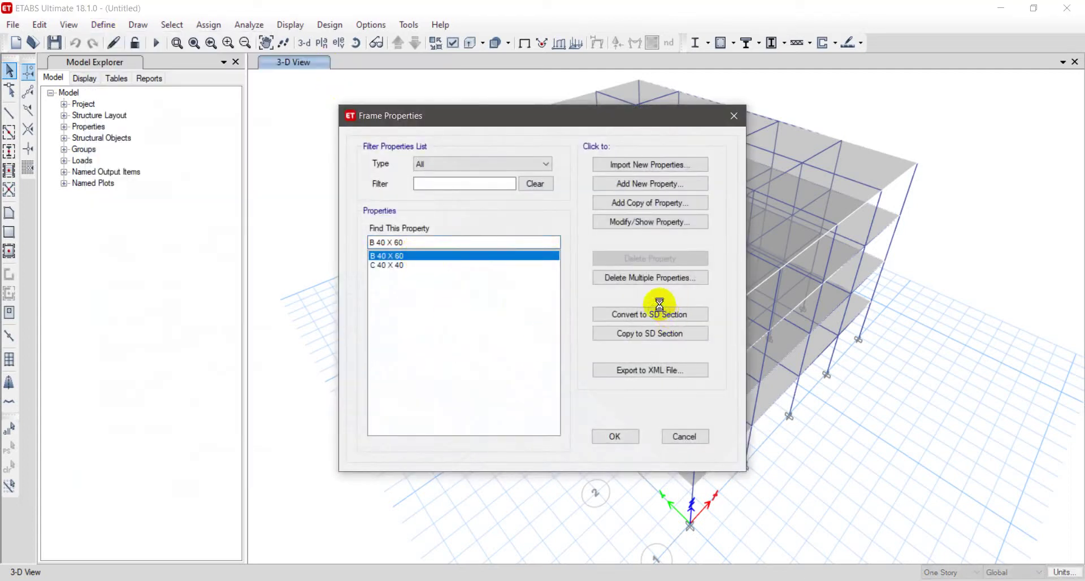
left_click(686, 350)
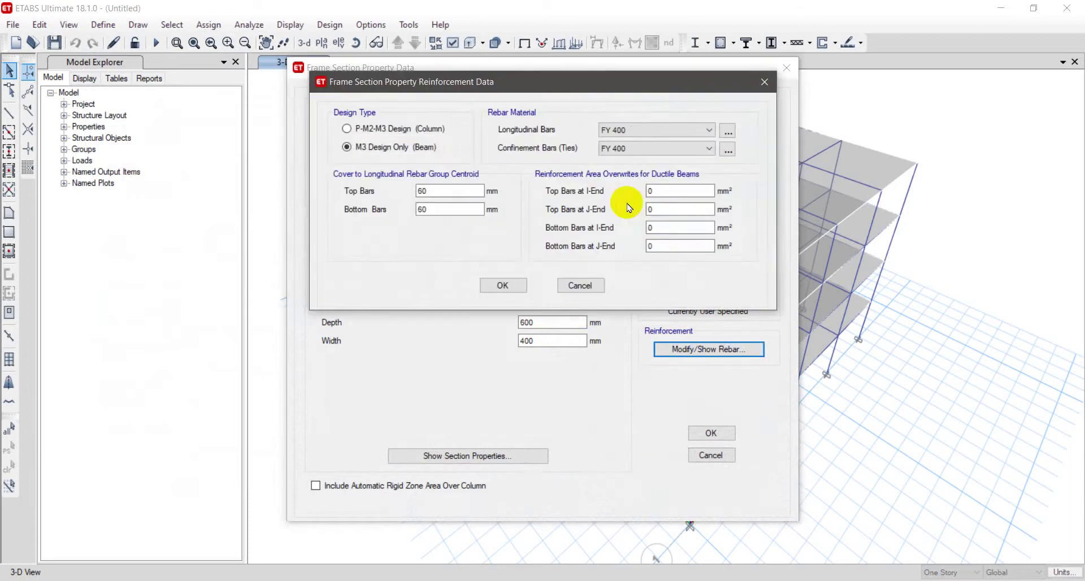
left_click(650, 148)
left_click(633, 164)
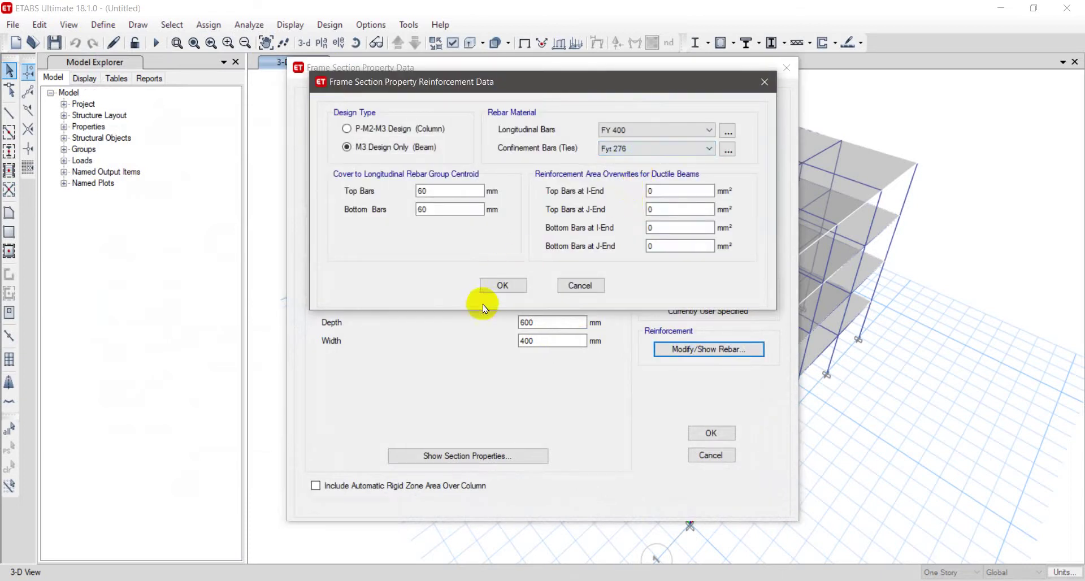
left_click(497, 285)
left_click(707, 433)
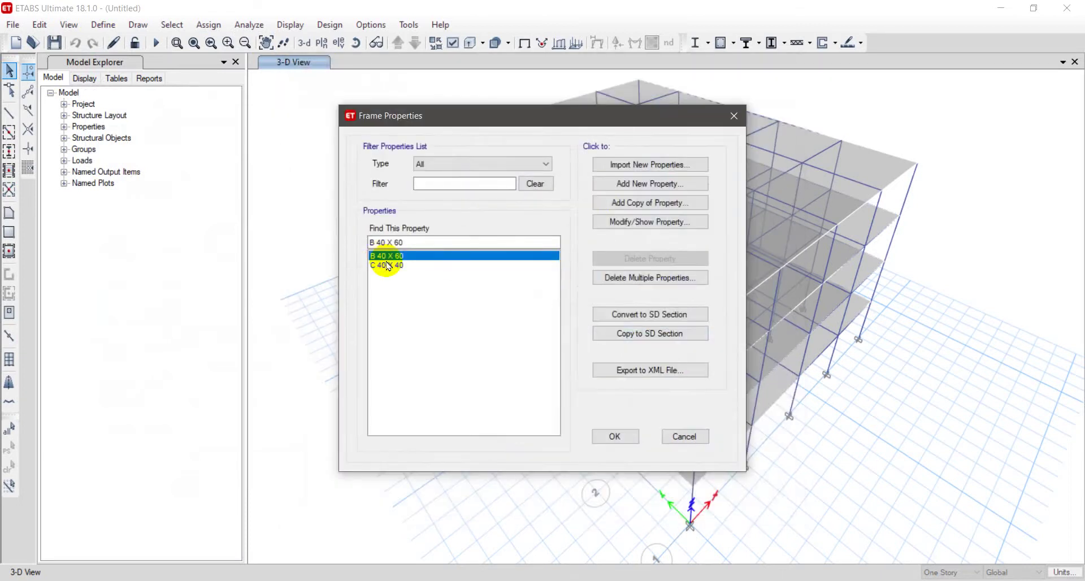
Set the confinement bar material of the C 40 X 40 column section to Fyt 276 and accept the frame properties.
left_click(389, 265)
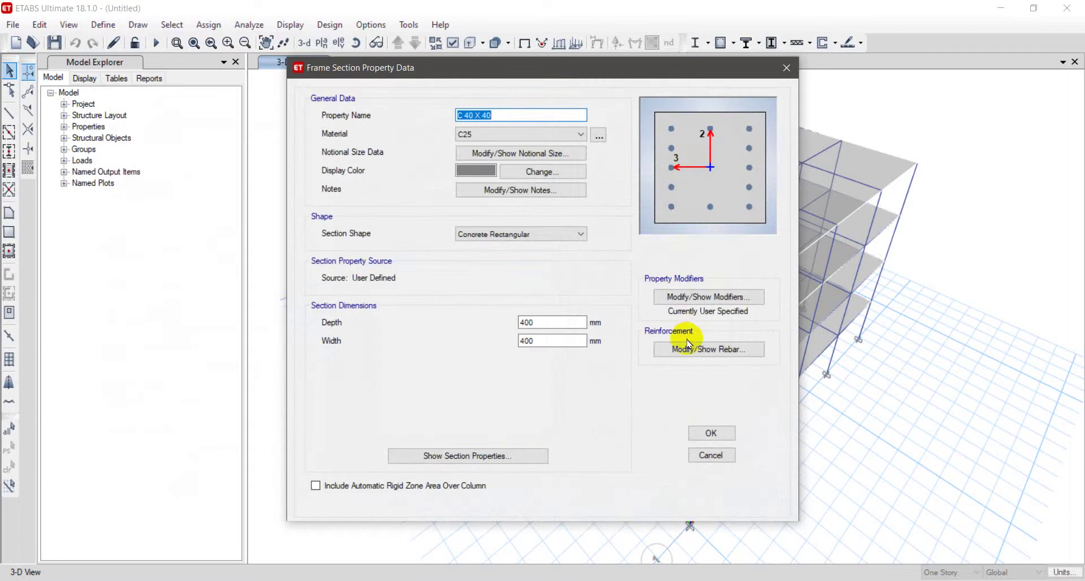
left_click(708, 349)
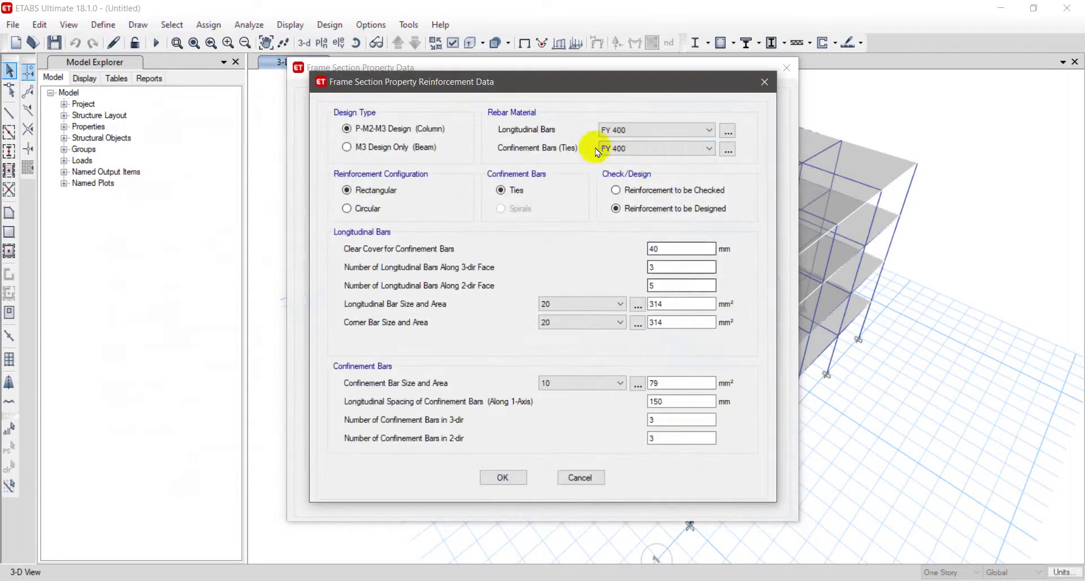
left_click(644, 148)
left_click(628, 170)
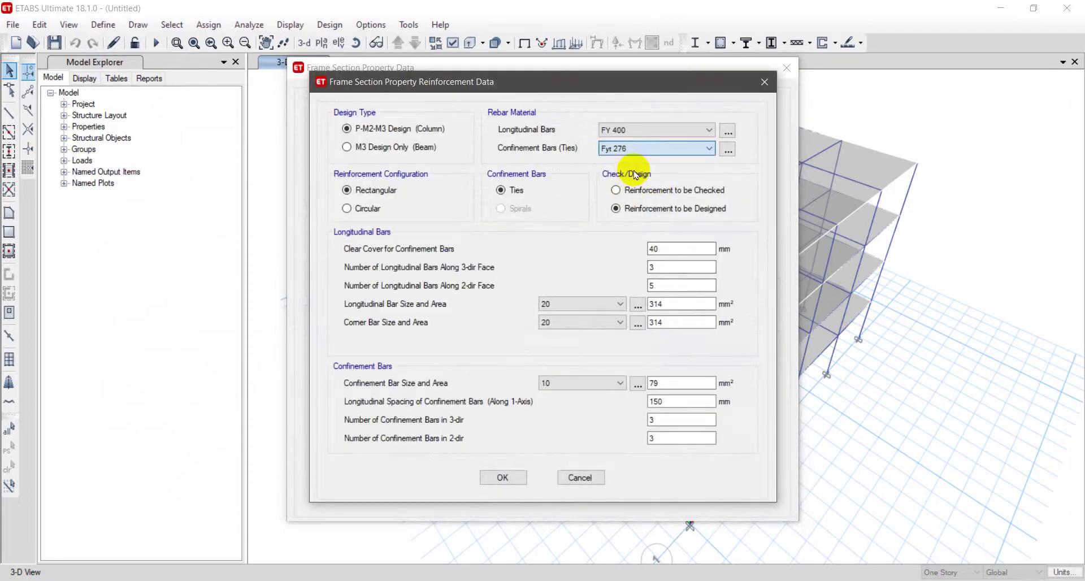
left_click(512, 478)
left_click(703, 431)
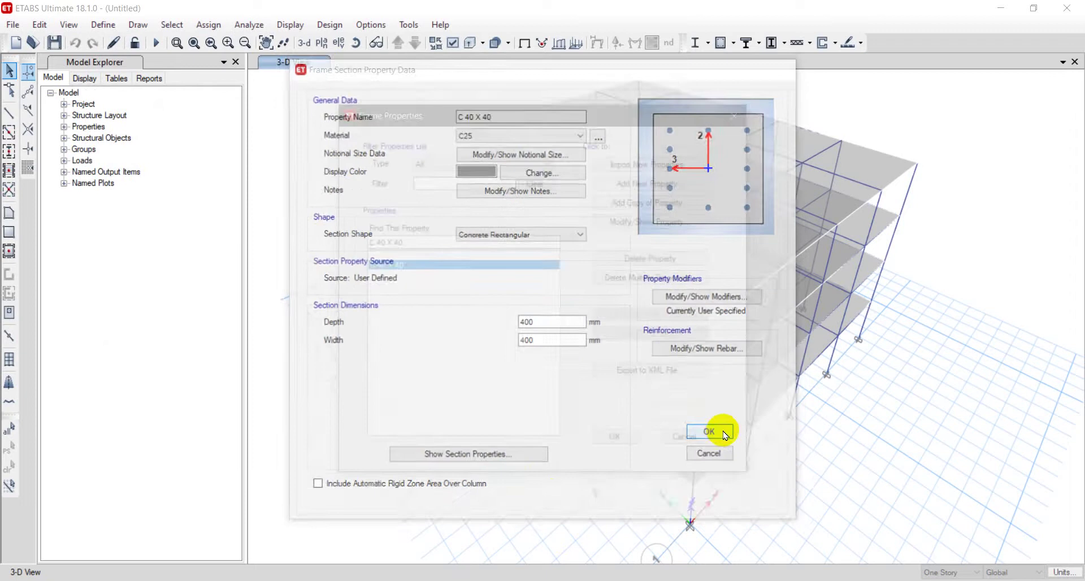
left_click(615, 437)
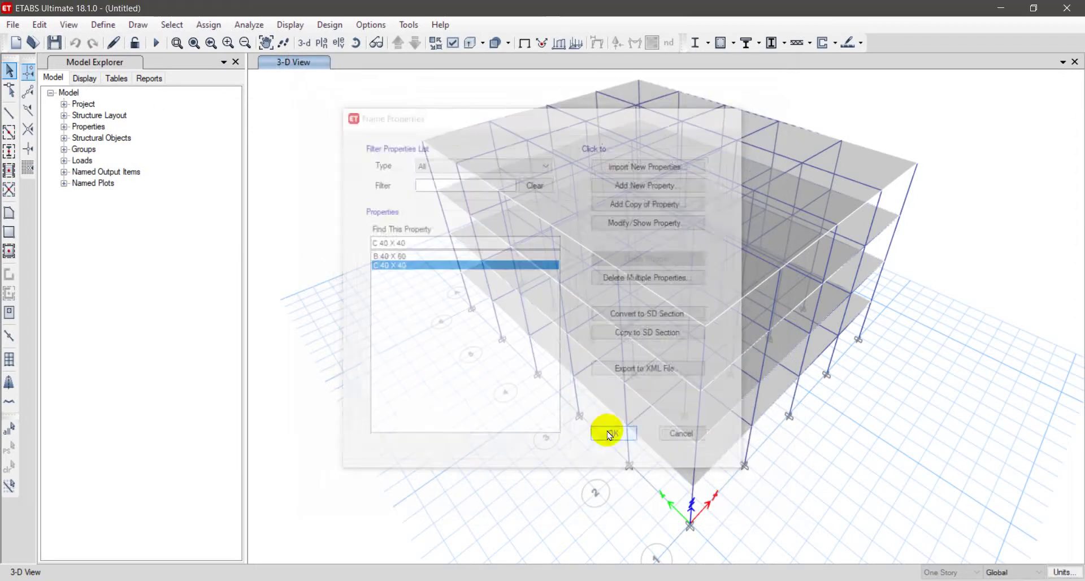
Inspect the loads assigned to the Story4 slab.
left_click(104, 25)
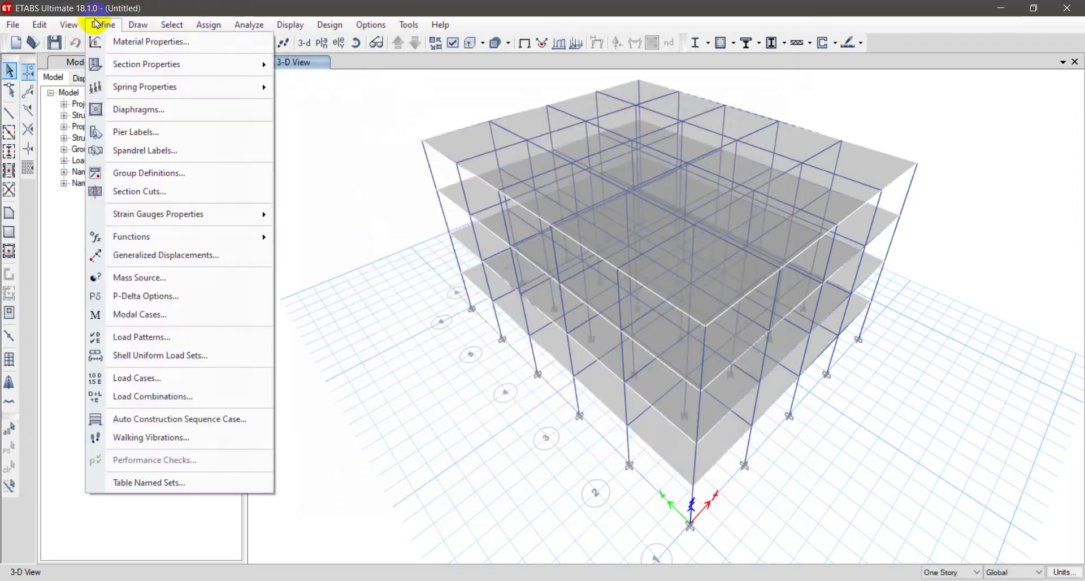
left_click(440, 188)
left_click(450, 139)
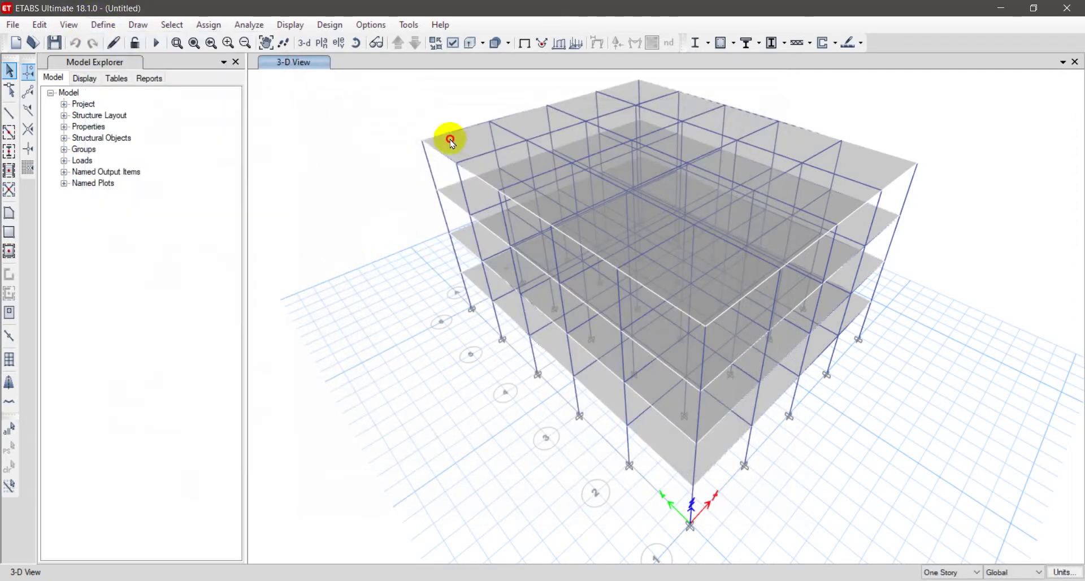
right_click(461, 143)
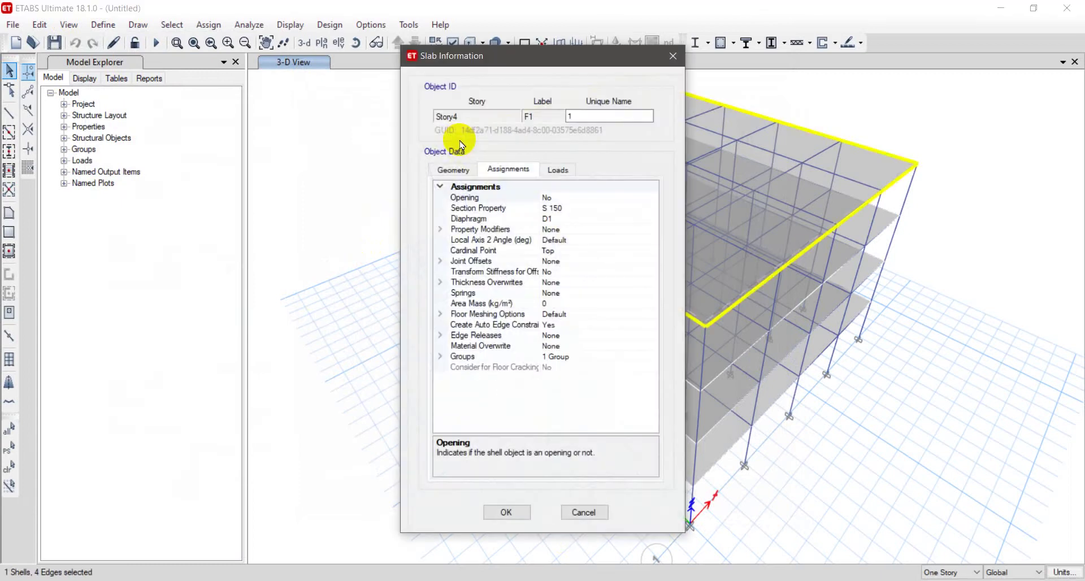
left_click(558, 168)
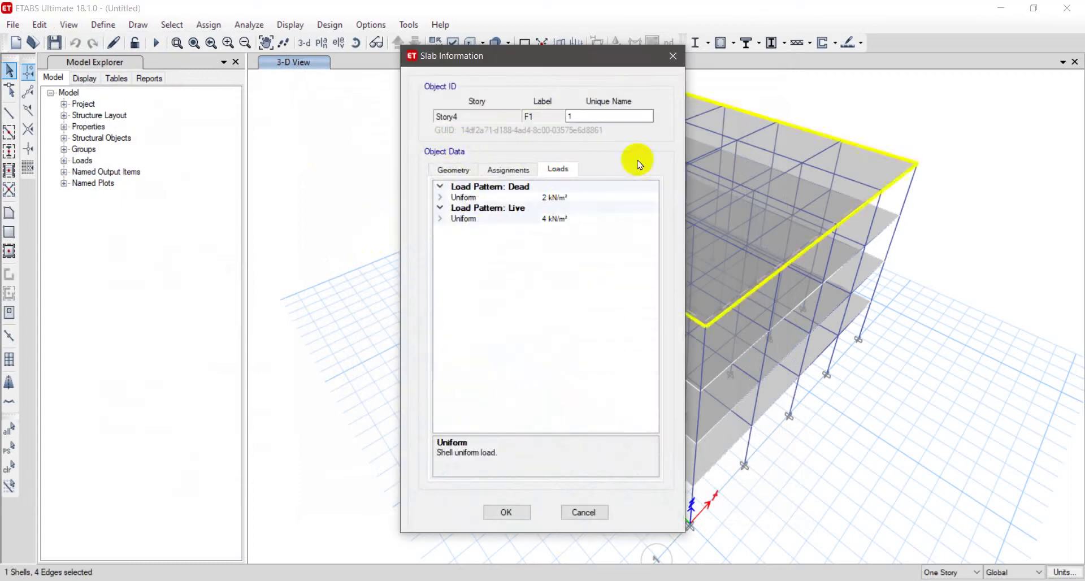
left_click(672, 55)
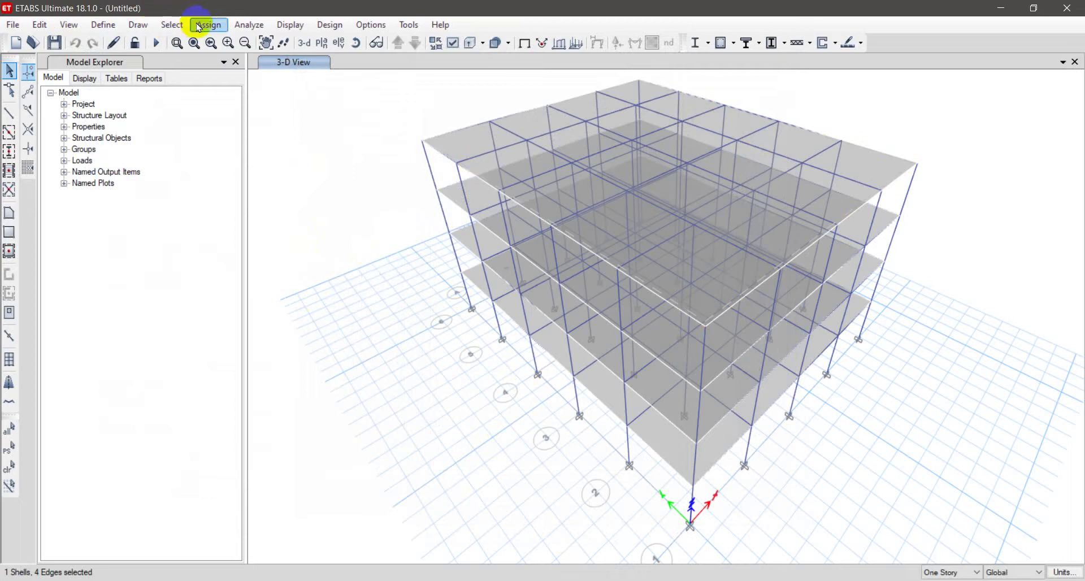
Select all beams by object type and show only the selected objects.
left_click(172, 25)
mouse_move(170, 42)
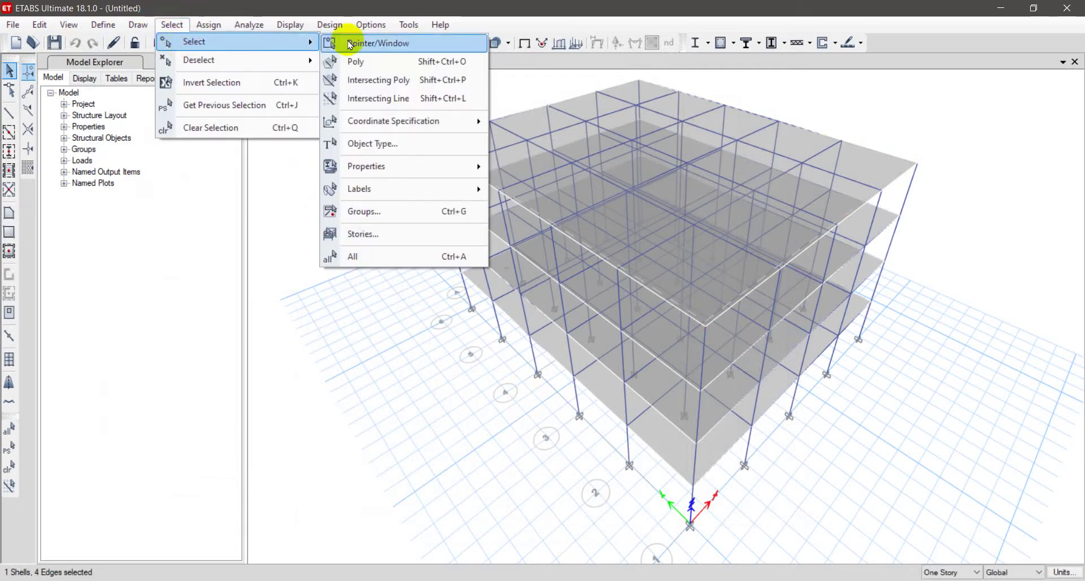
left_click(403, 154)
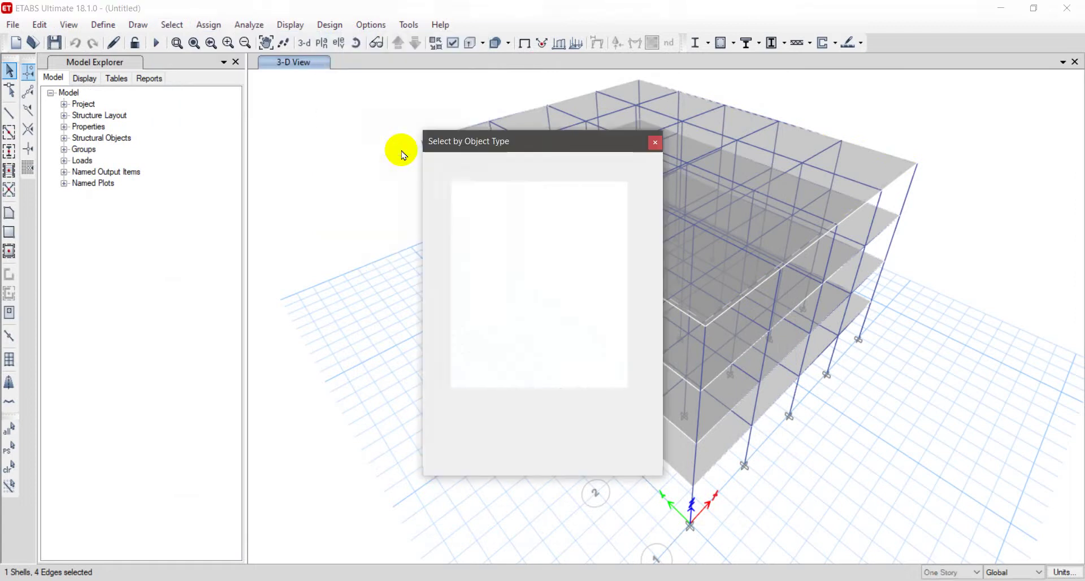
left_click(464, 195)
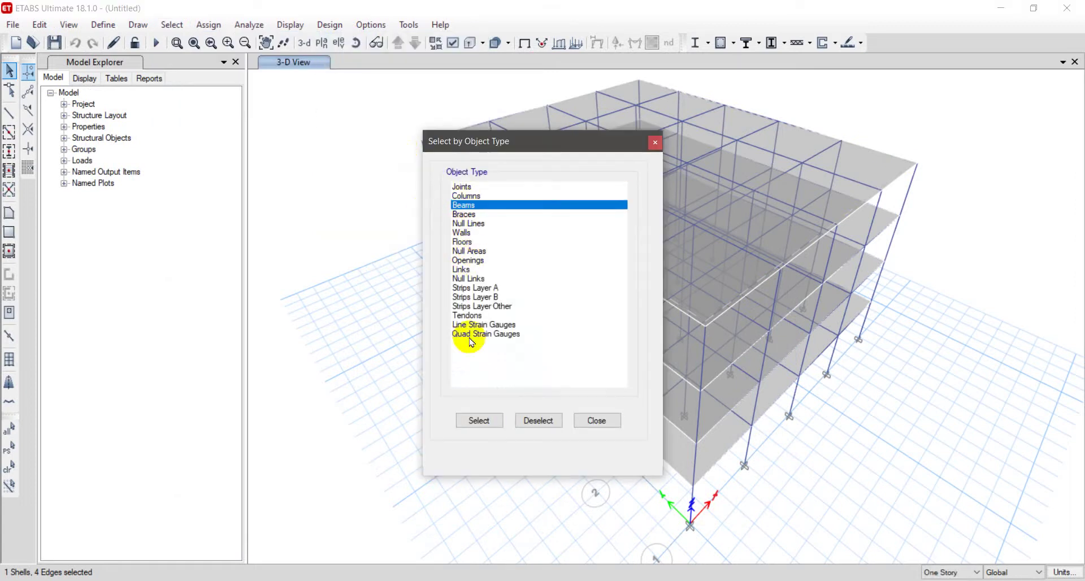
left_click(479, 421)
left_click(597, 421)
right_click(337, 243)
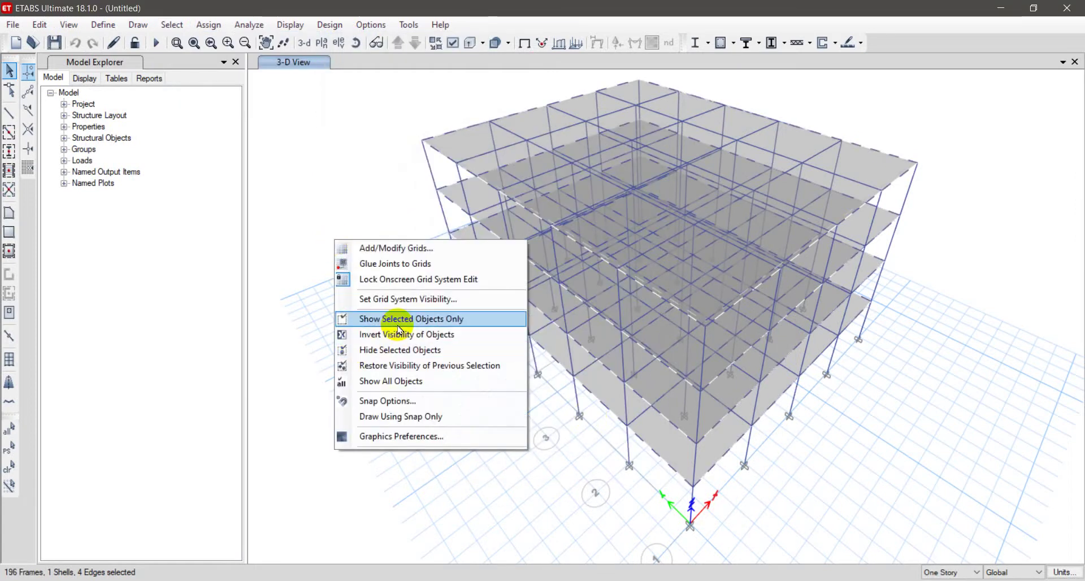
left_click(420, 324)
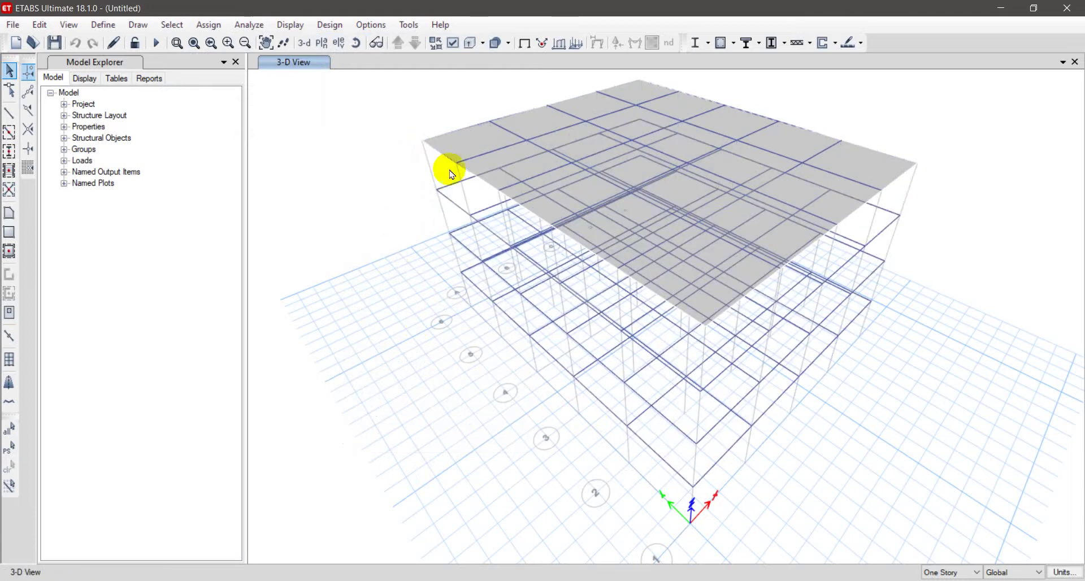
Hide the top-story slab and the grid lines in the 3-D view so only beams are displayed.
left_click(478, 138)
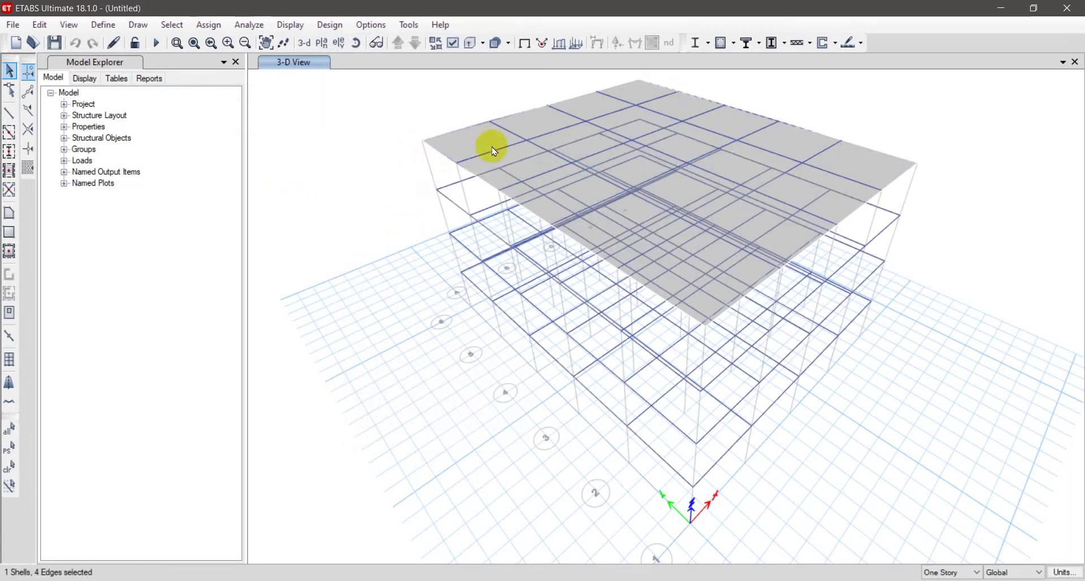
right_click(370, 249)
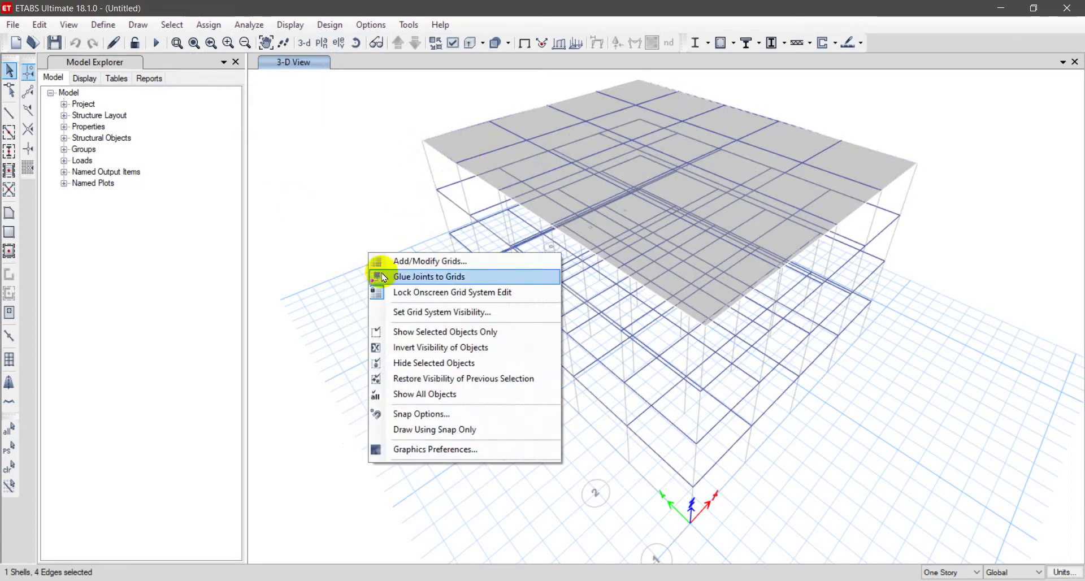
left_click(431, 363)
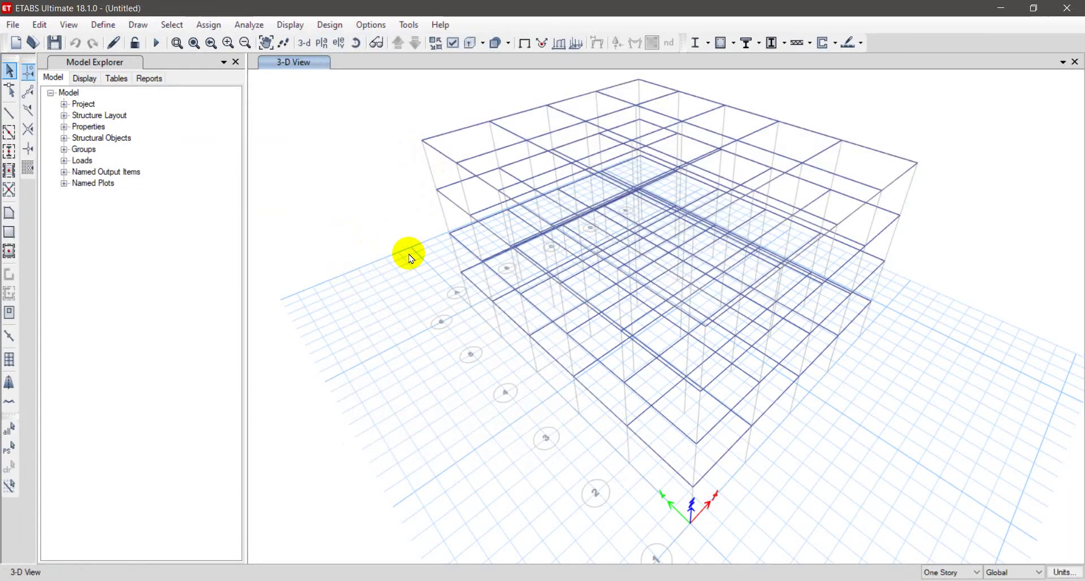
right_click(479, 189)
left_click(402, 272)
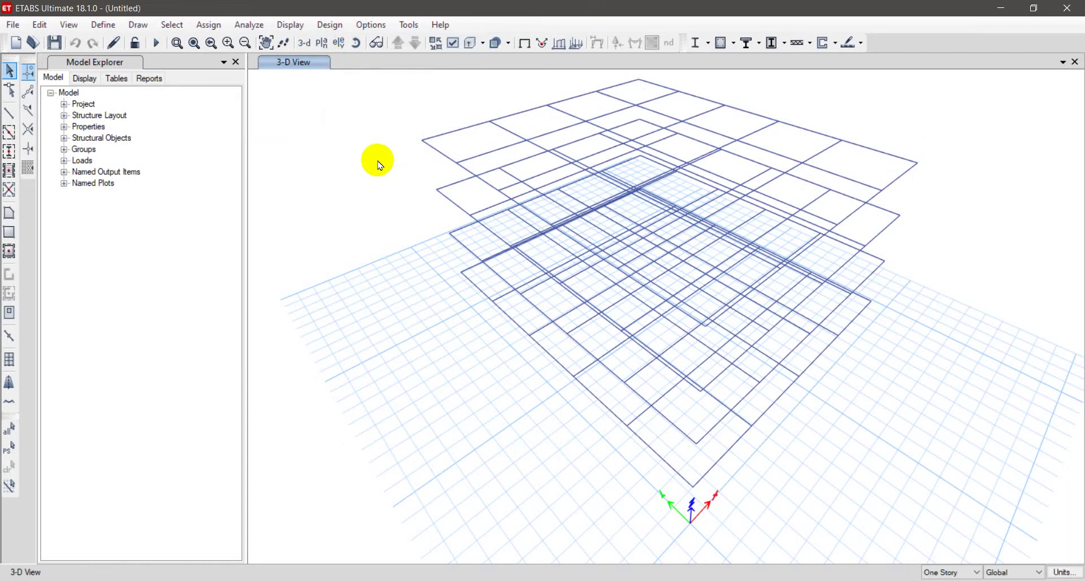
Set the 3-D view to the xz direction.
key("ctrl+shift+F3")
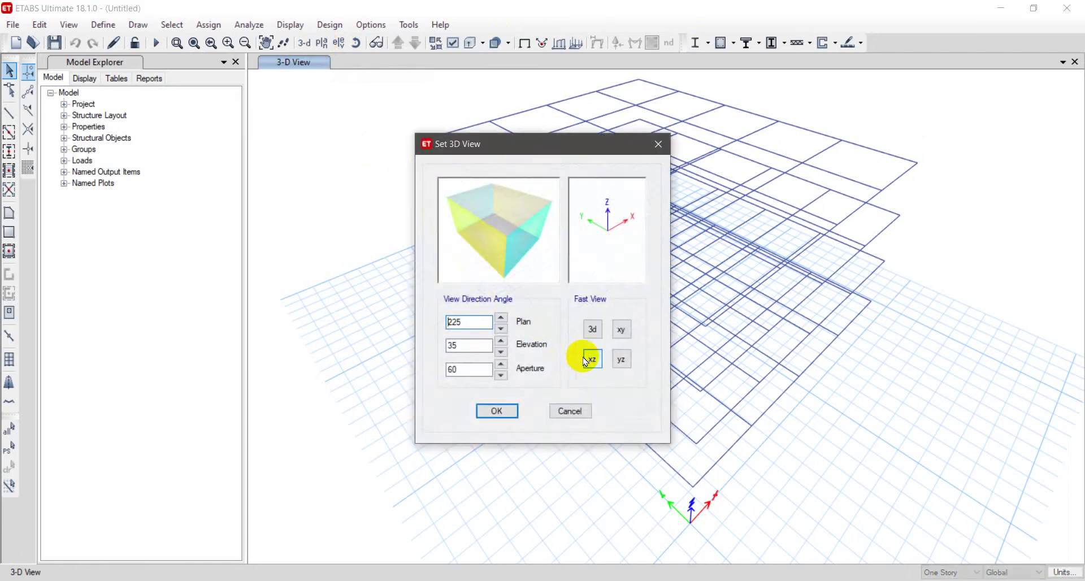
left_click(592, 359)
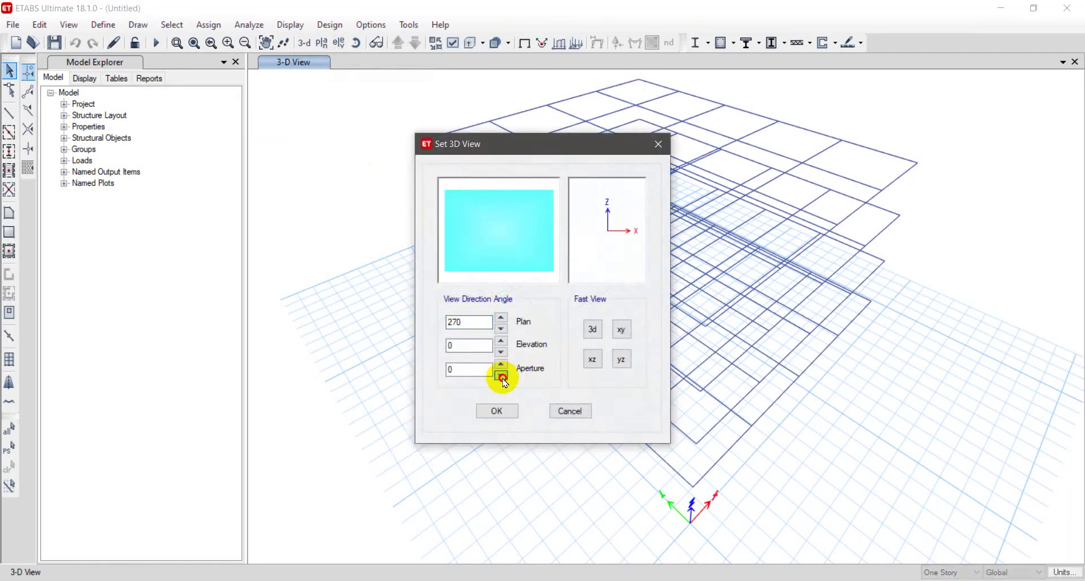
left_click(491, 407)
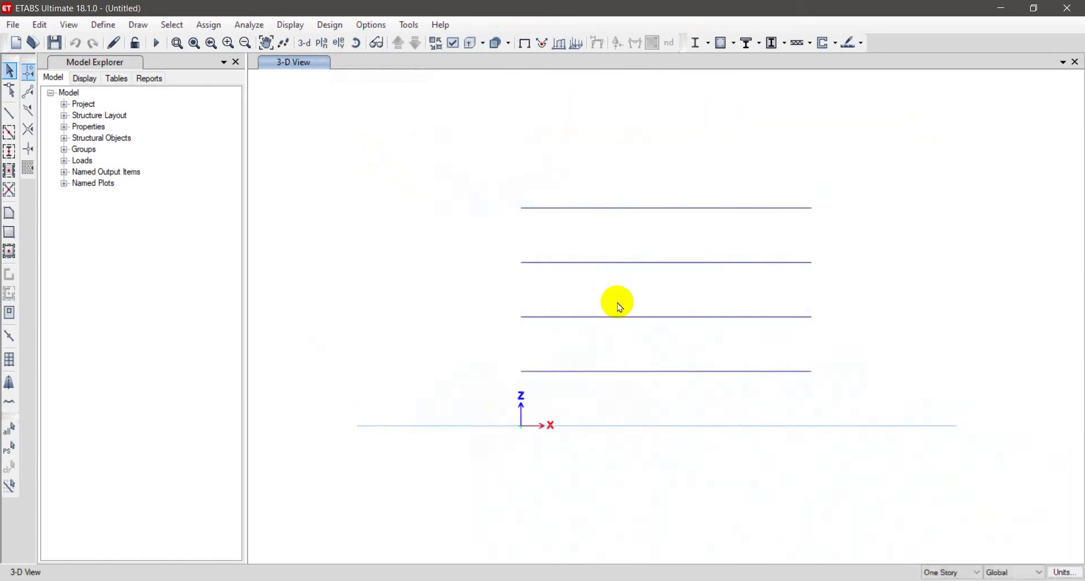
Assign a uniform Dead load of 18 kN/m in the gravity direction to all beams of the lower three stories, replacing existing loads.
left_click_drag(902, 231, 454, 417)
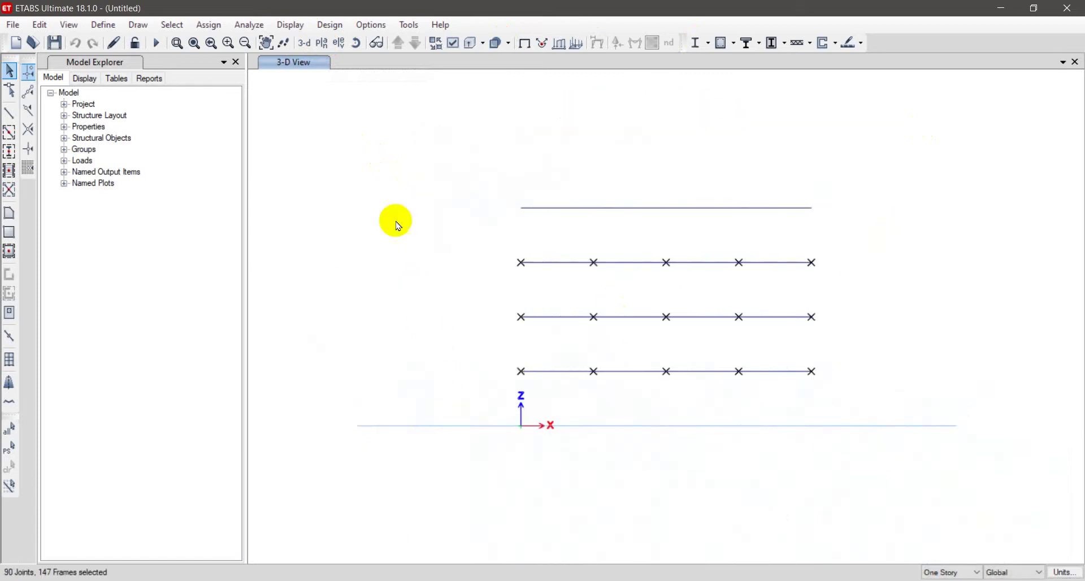
left_click(209, 24)
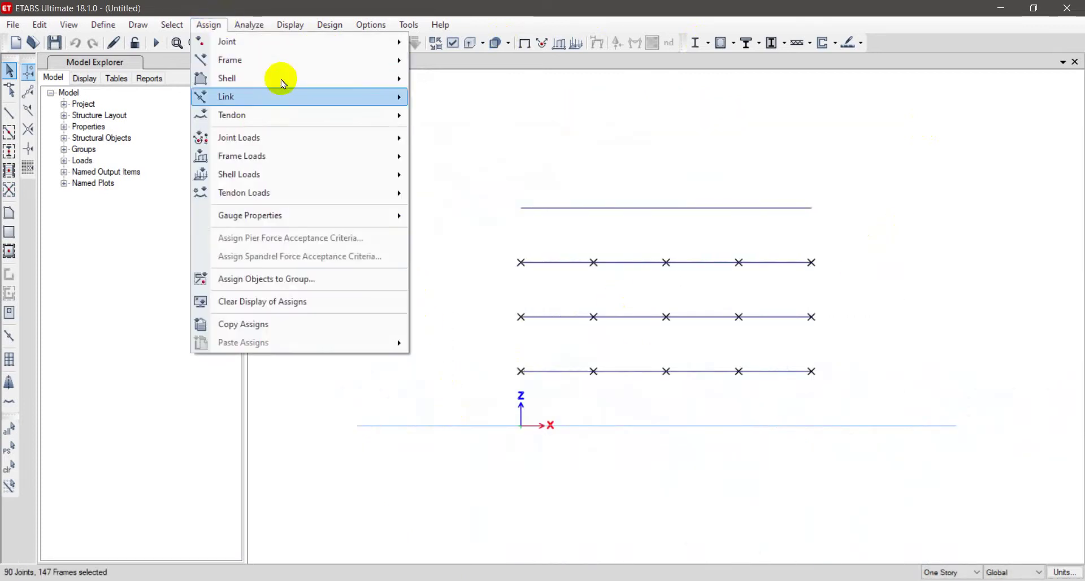
mouse_move(303, 156)
left_click(471, 178)
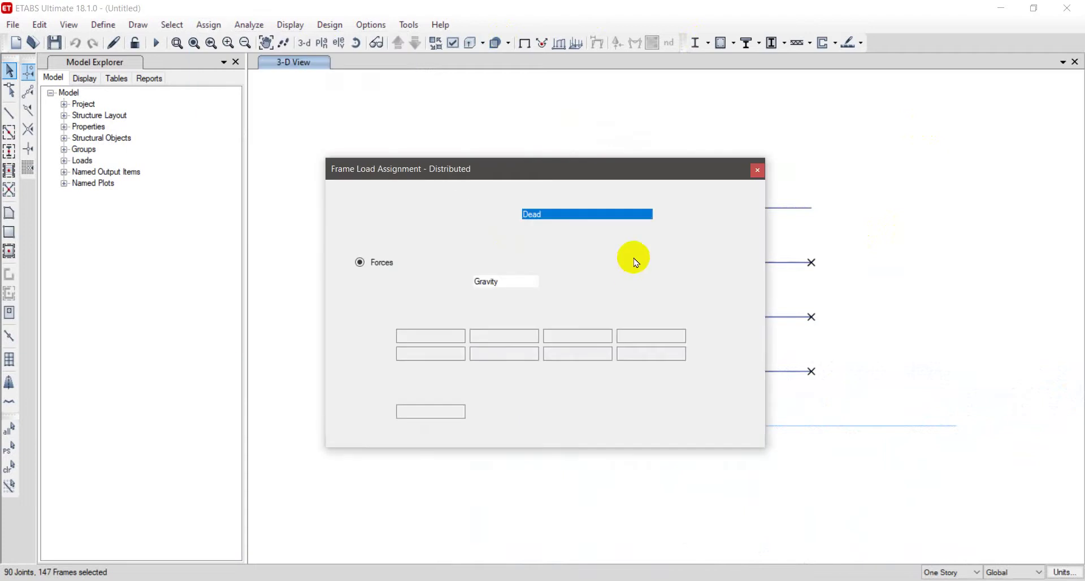
double_click(431, 414)
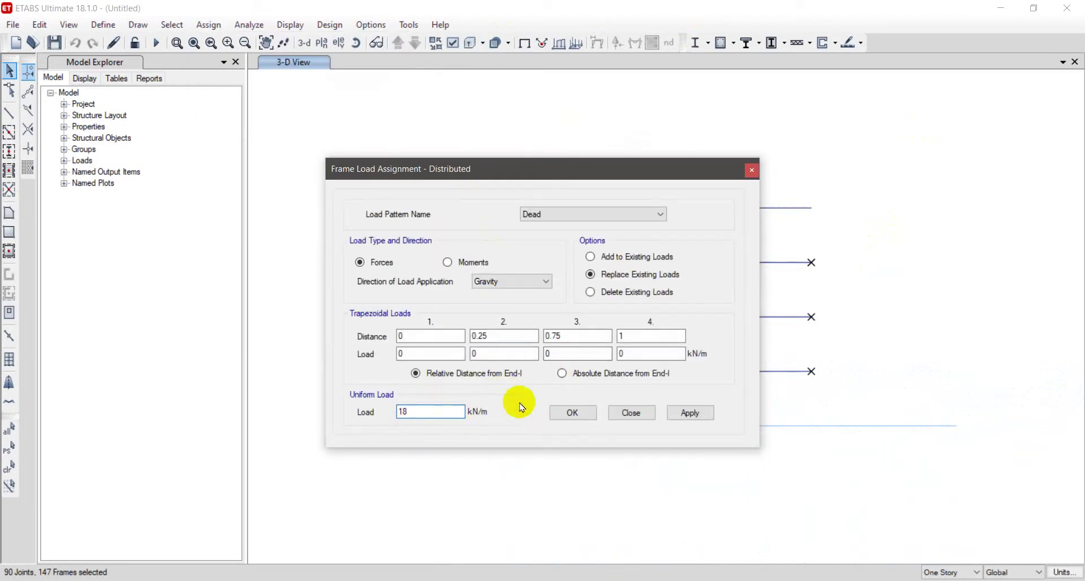
left_click(573, 414)
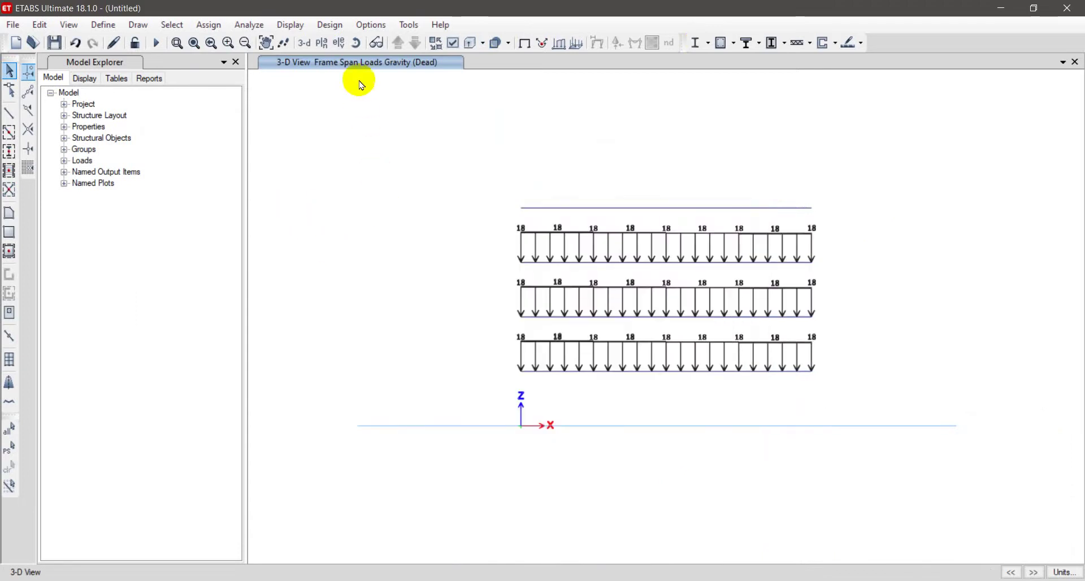
Clear the load display, restore the visibility of all objects and return to the default 3-D view.
left_click(524, 50)
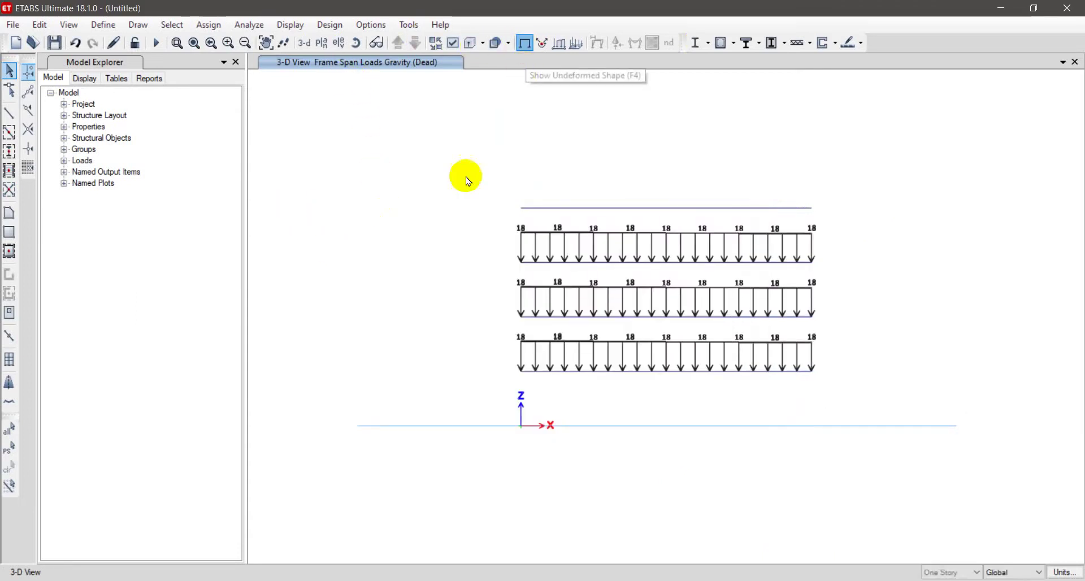
right_click(424, 164)
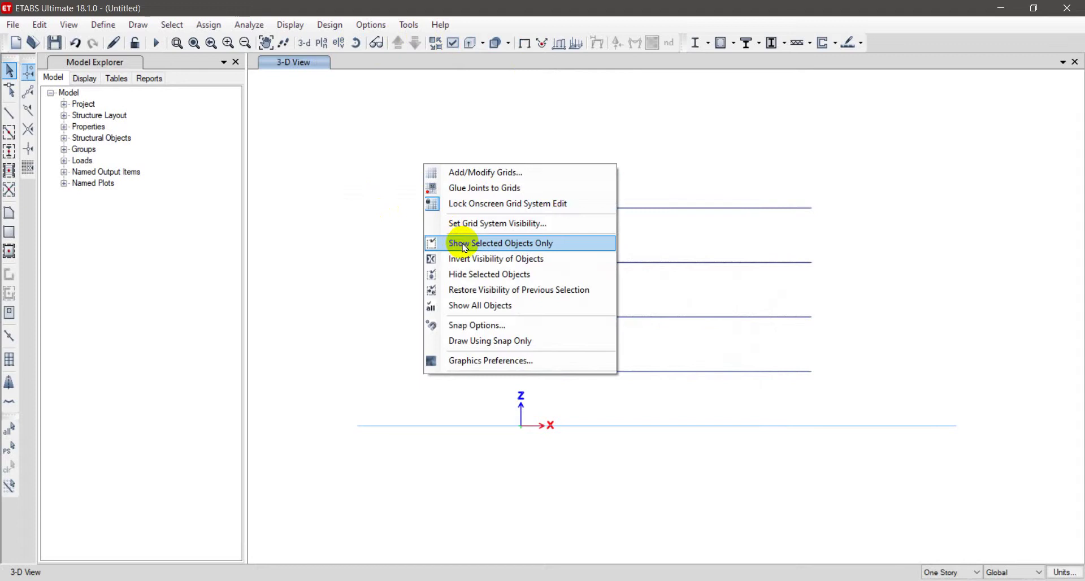
left_click(484, 308)
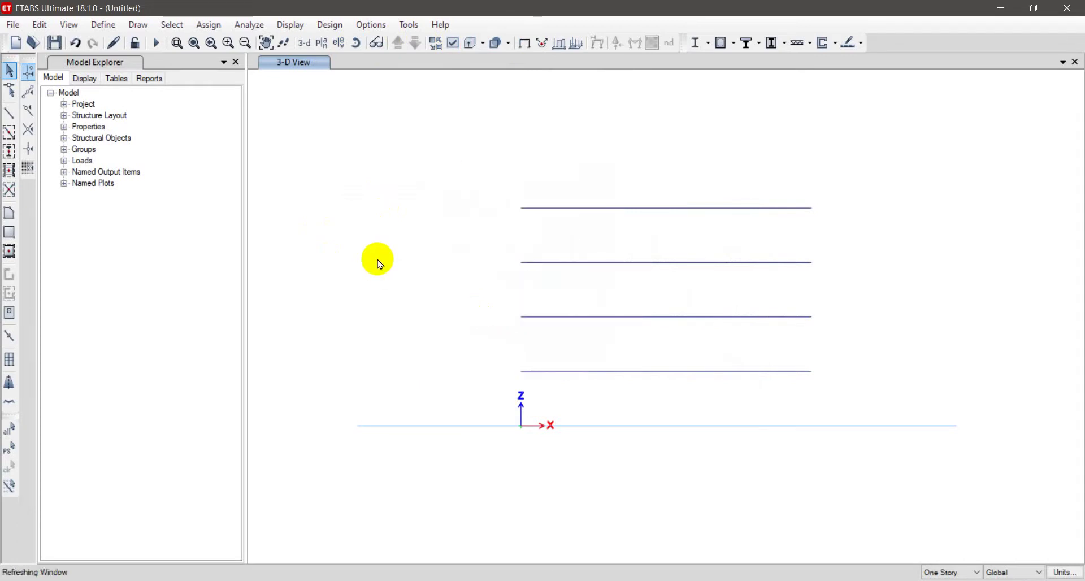
right_click(421, 209)
left_click(375, 261)
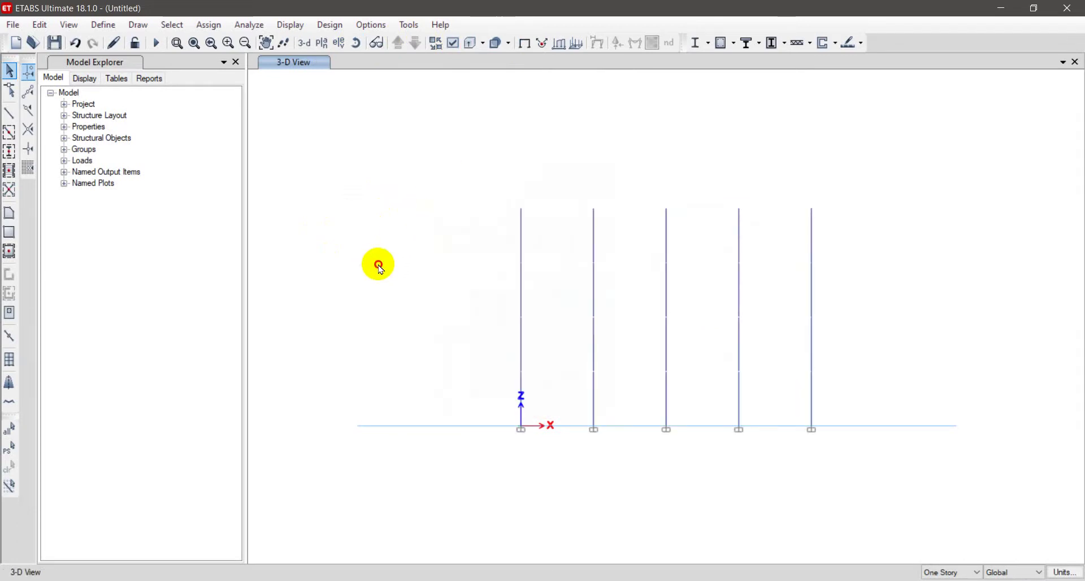
left_click(309, 54)
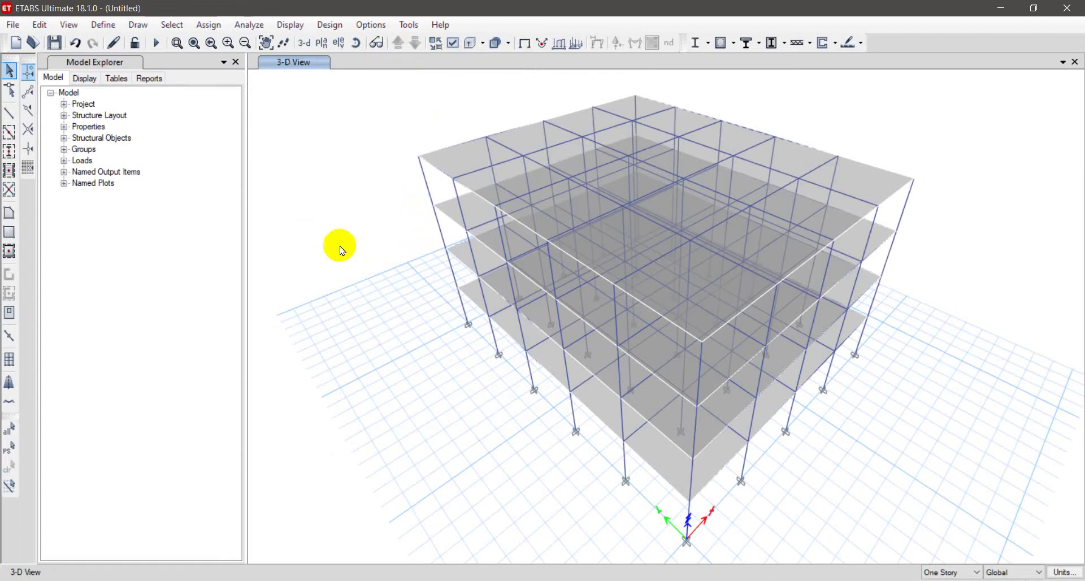
Try defining a Seismic load pattern named EQ, review the auto lateral load codes and pattern types, and discard the definition.
left_click(103, 25)
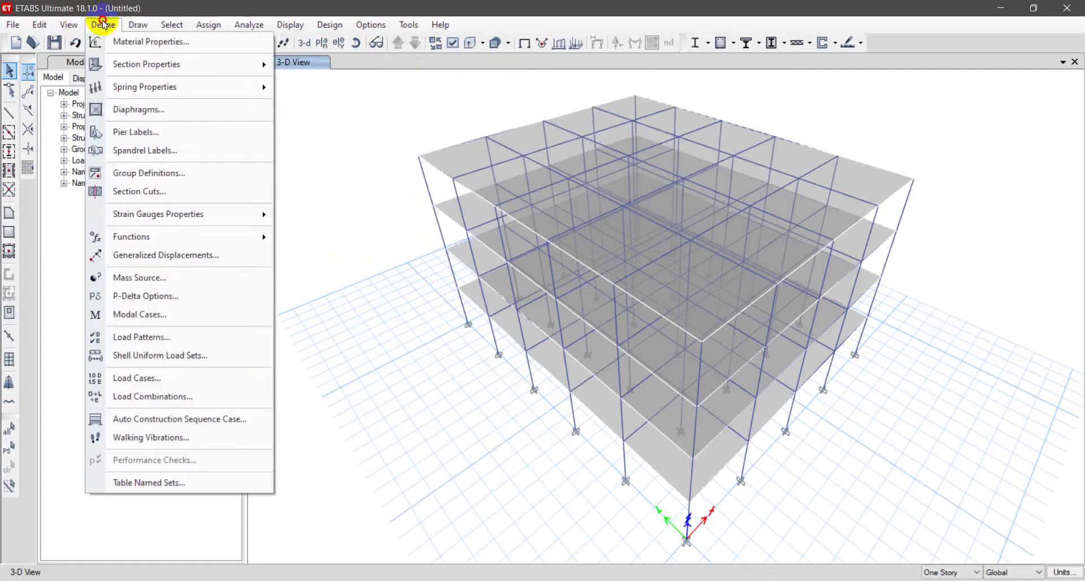
left_click(201, 338)
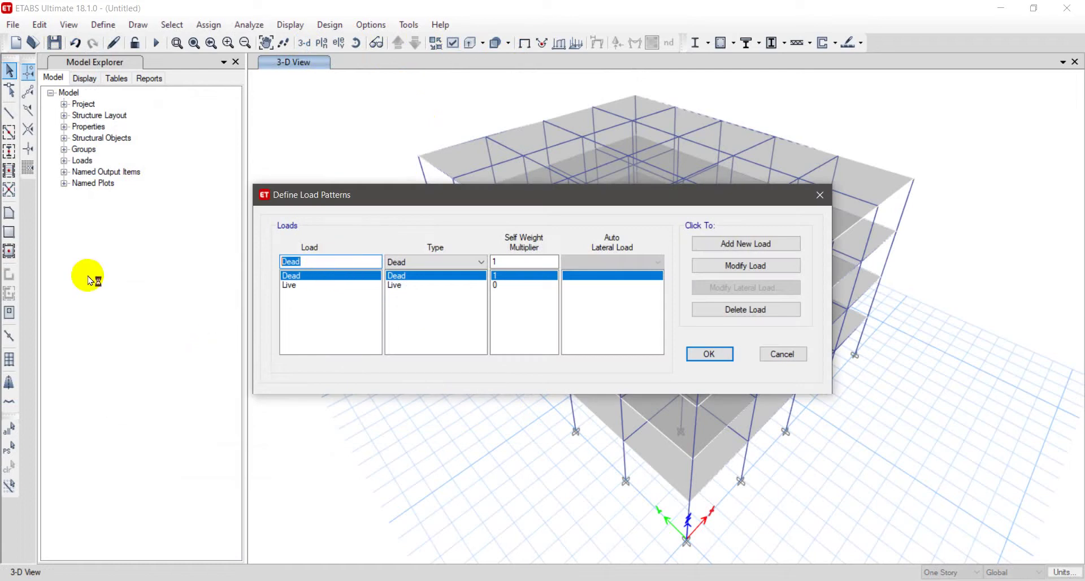
type("EQ")
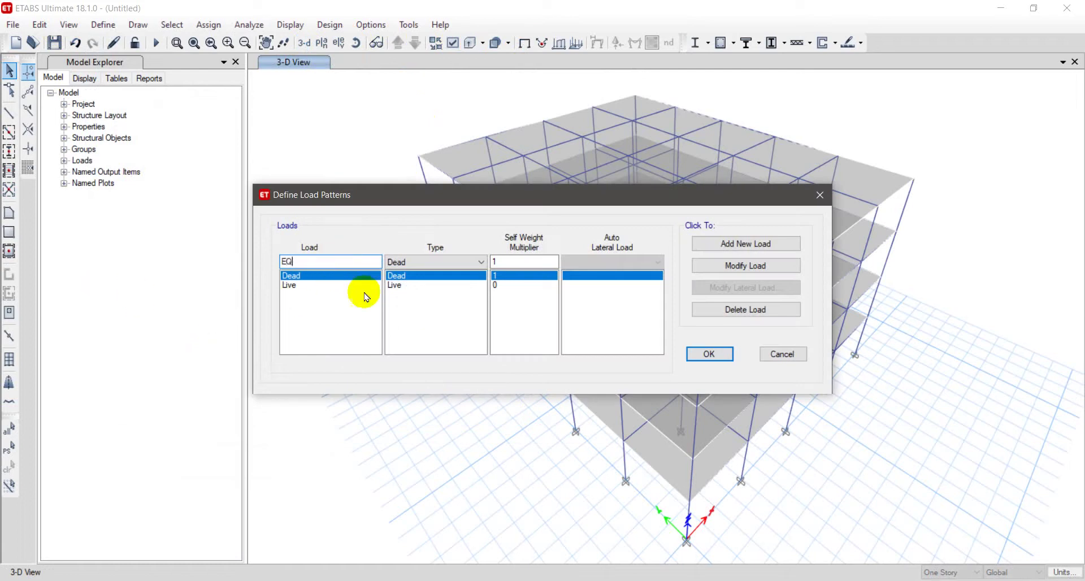
left_click(412, 262)
left_click(406, 329)
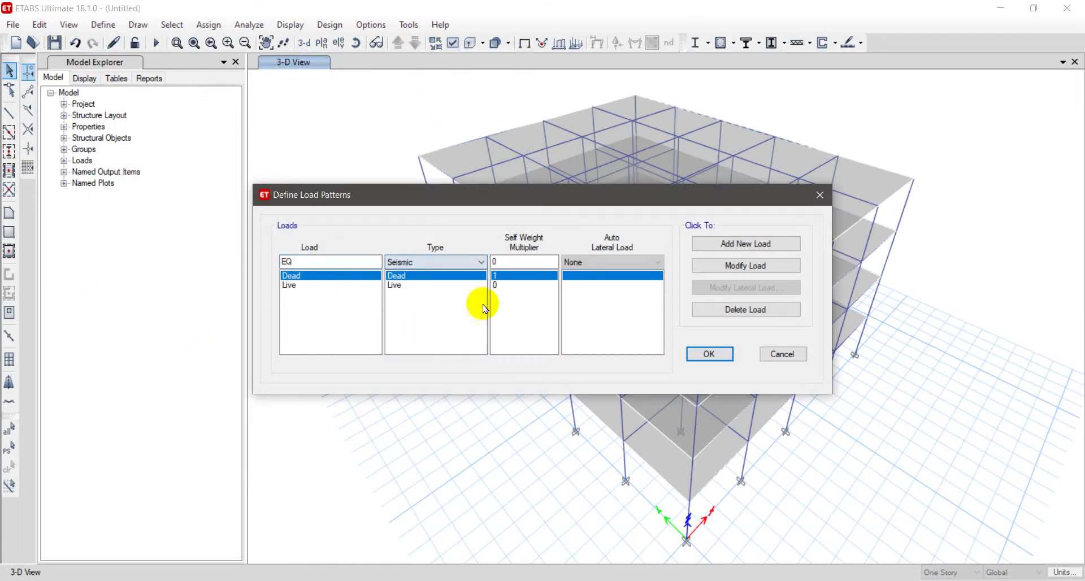
left_click(598, 262)
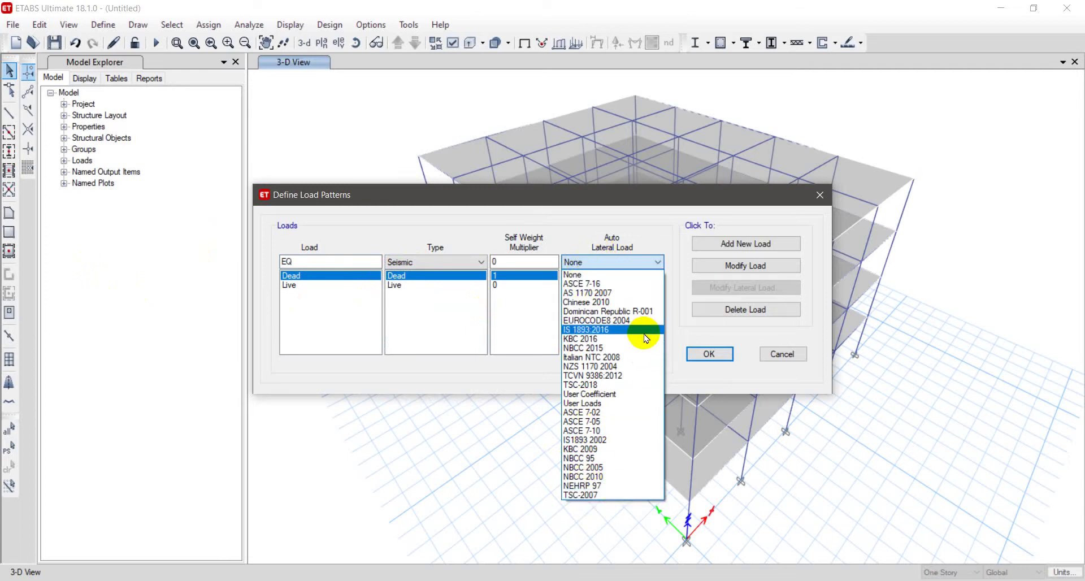
left_click(802, 362)
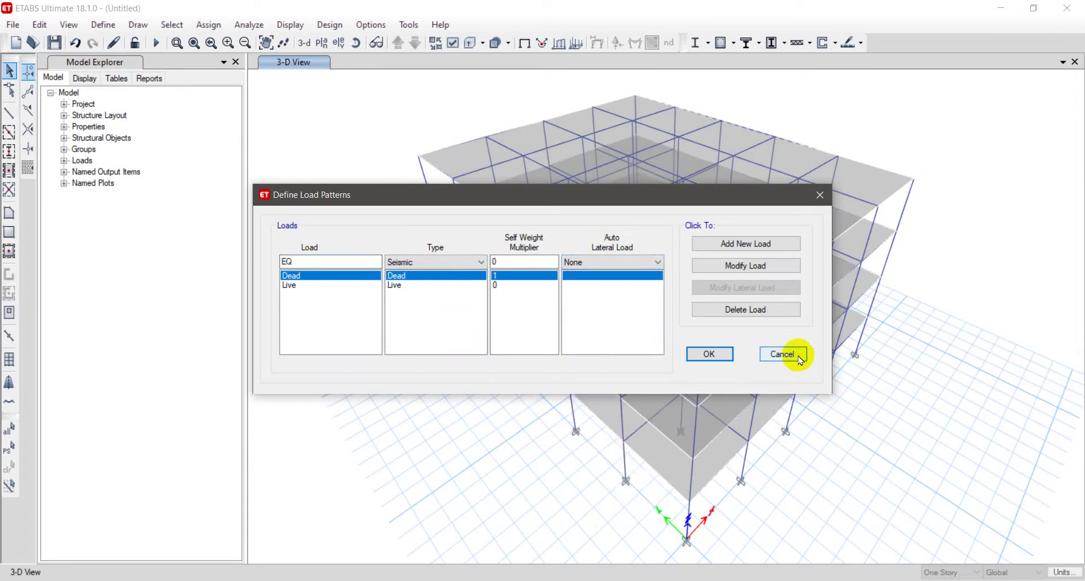
left_click(429, 261)
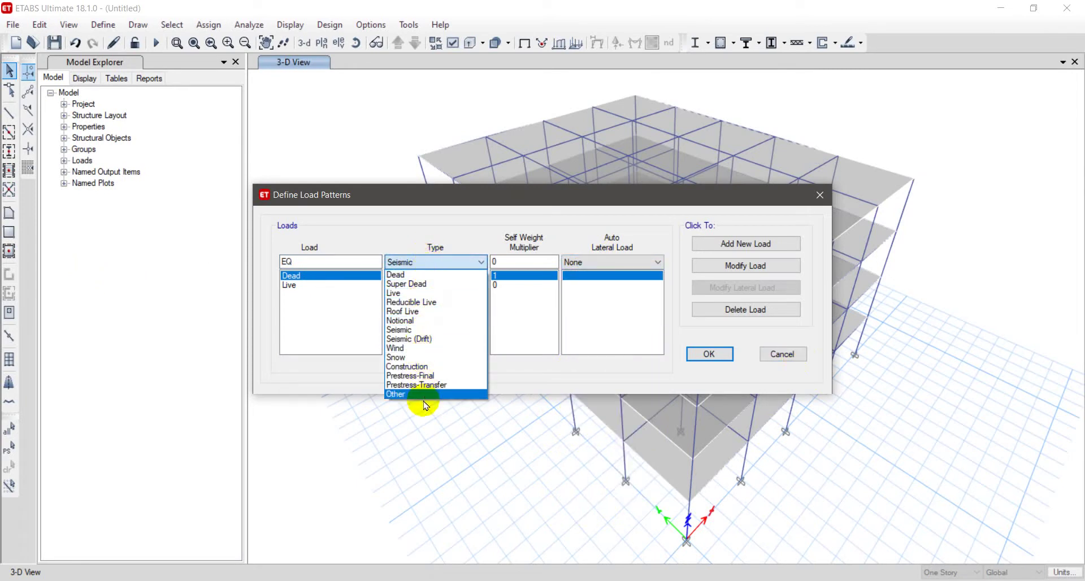
left_click(780, 354)
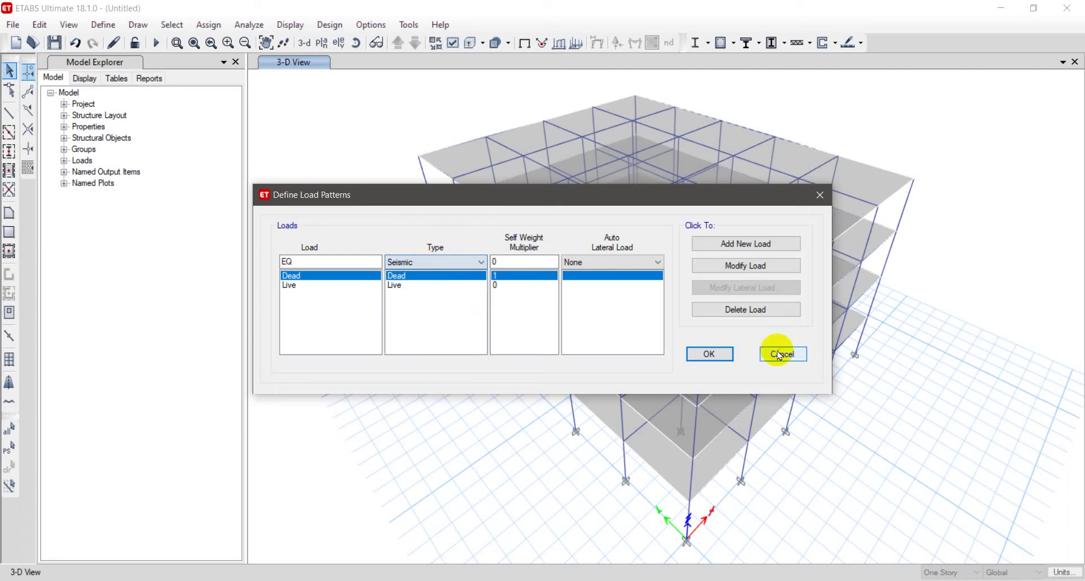
left_click(780, 356)
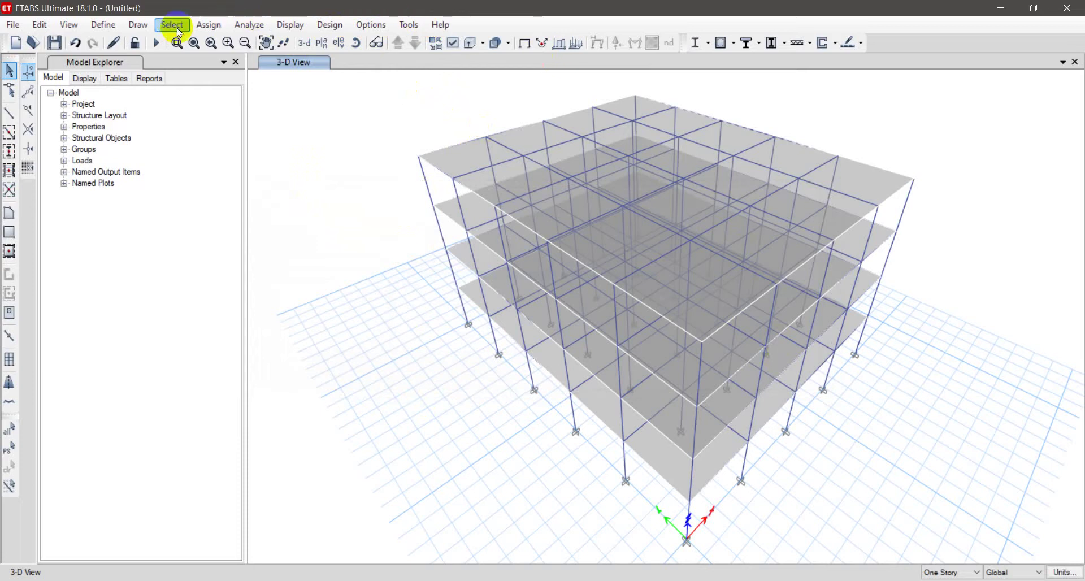
left_click(323, 27)
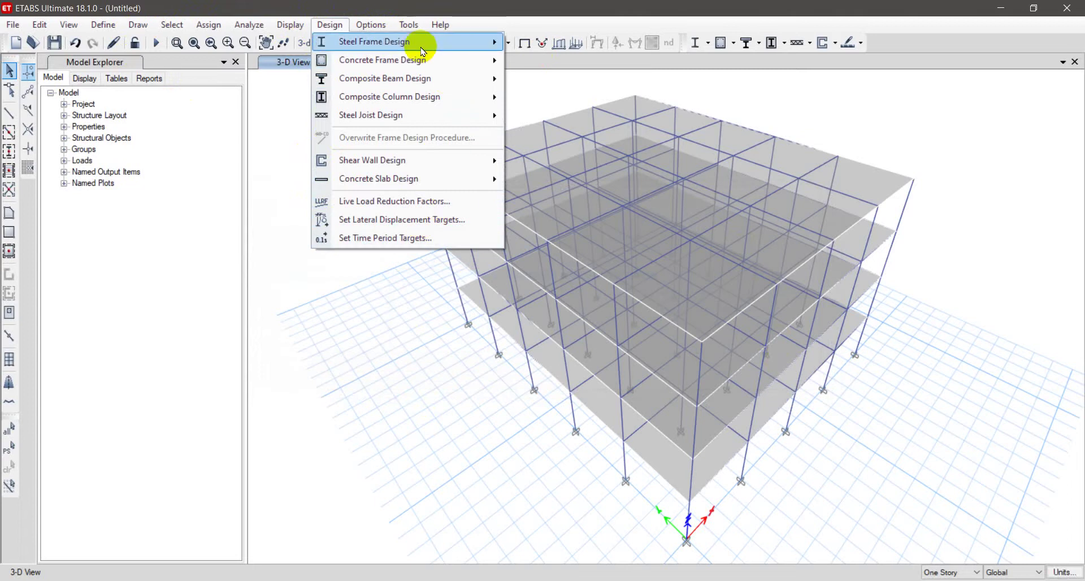
left_click(319, 285)
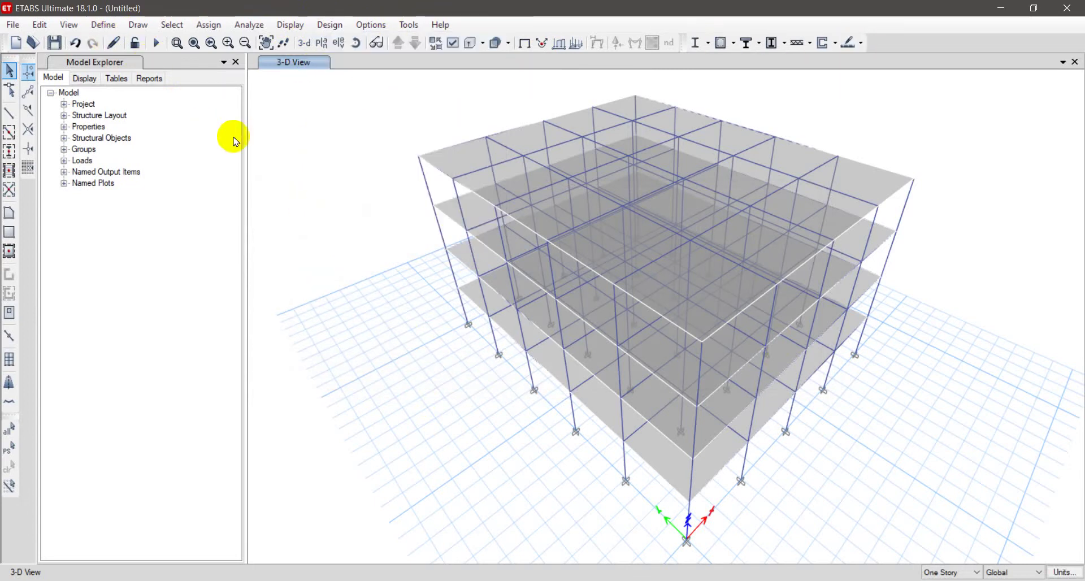
Save the model as 12 in the Downloads folder and run the analysis.
left_click(15, 25)
left_click(65, 99)
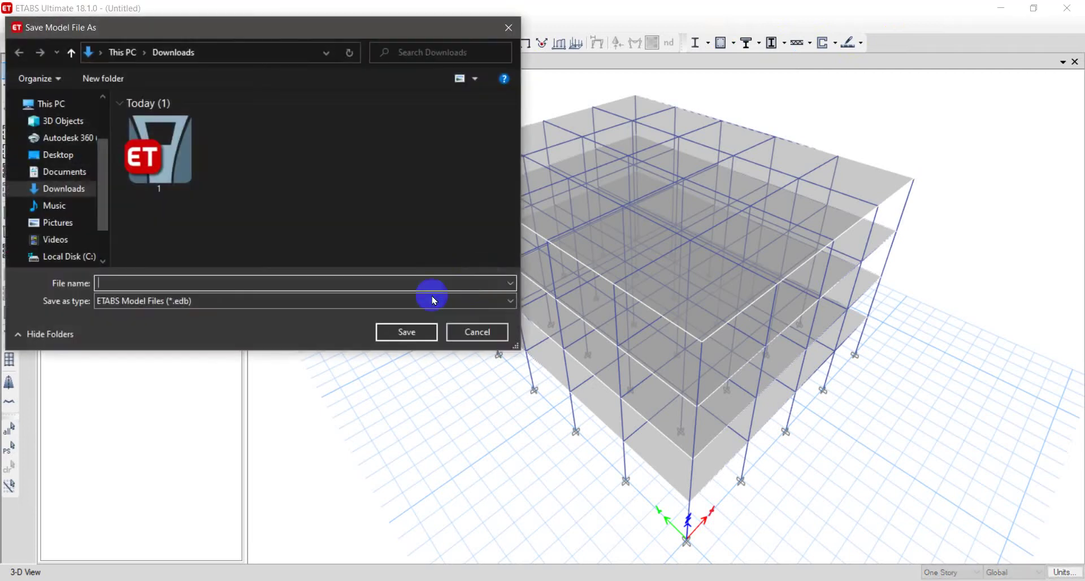
type("12")
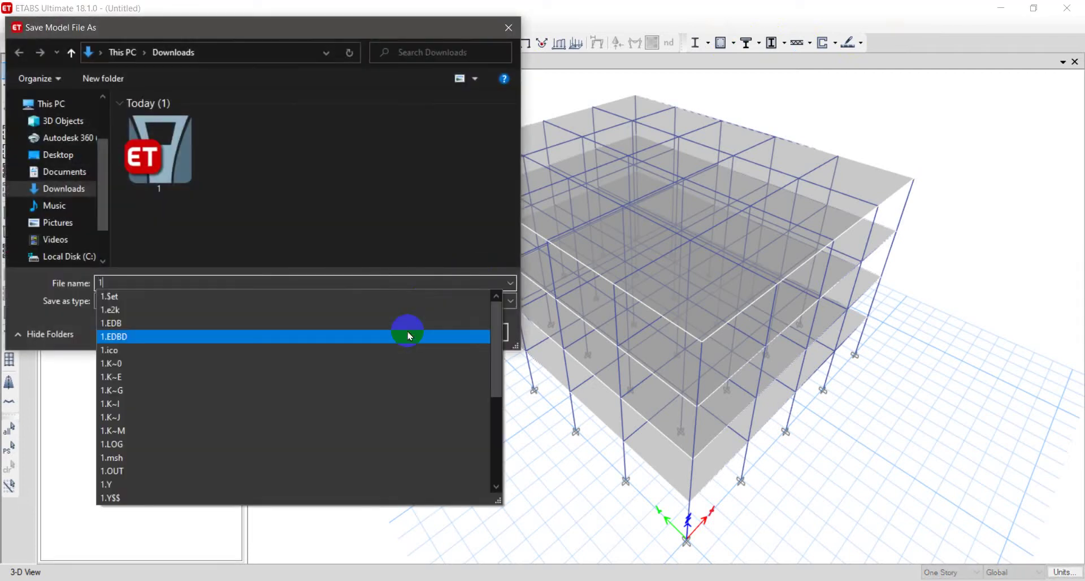
left_click(407, 332)
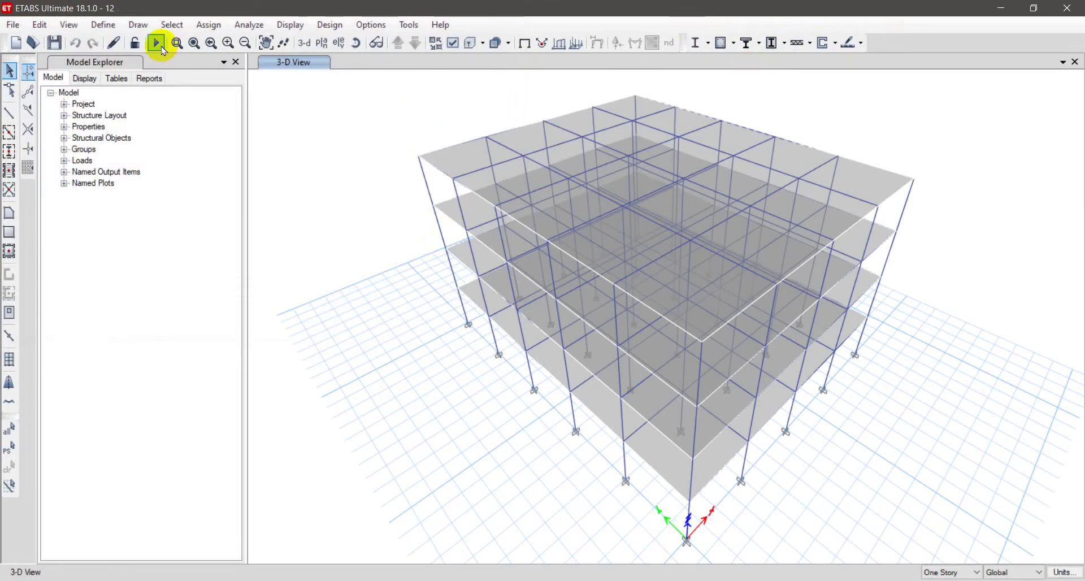
left_click(162, 48)
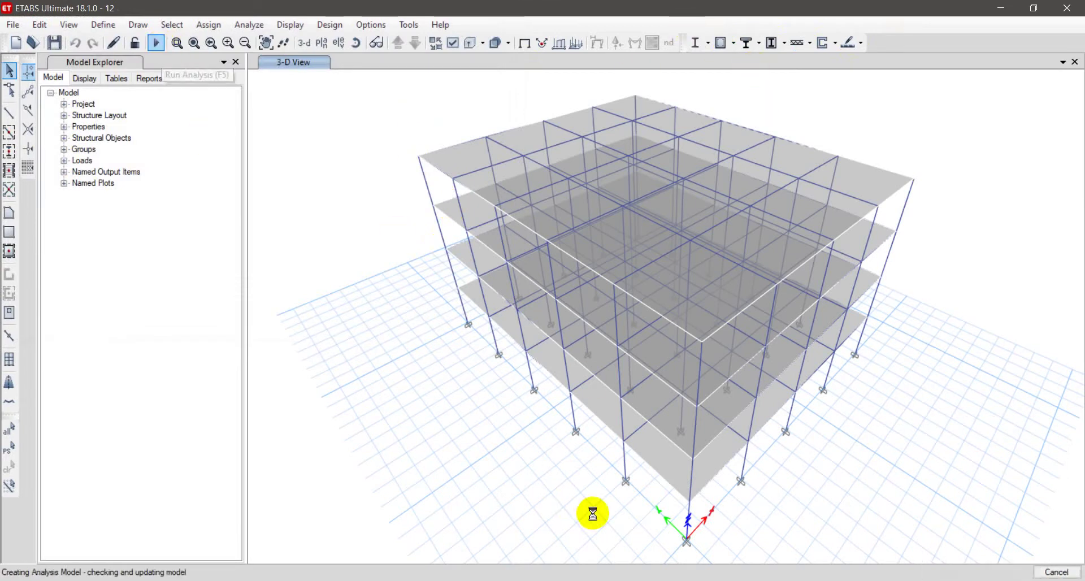
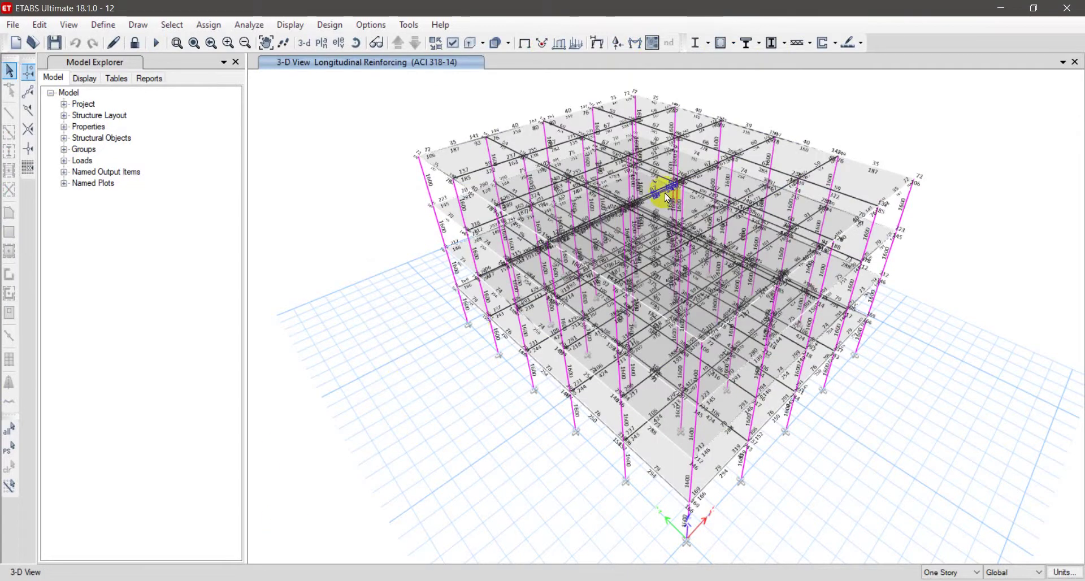
Run the slab design for Story4 through Base and return the view to the undeformed shape.
left_click(852, 43)
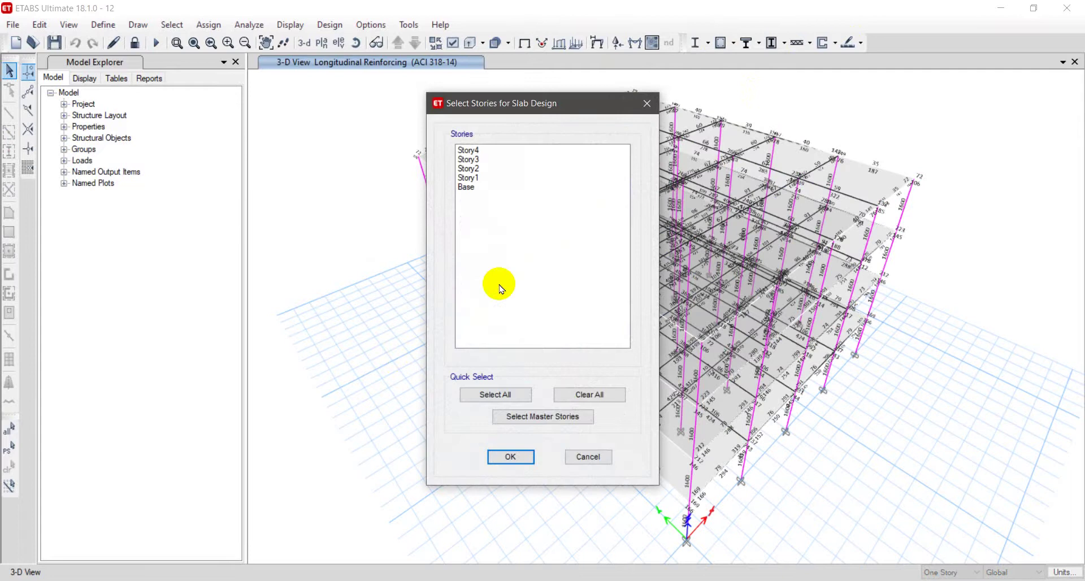
left_click_drag(485, 150, 476, 187)
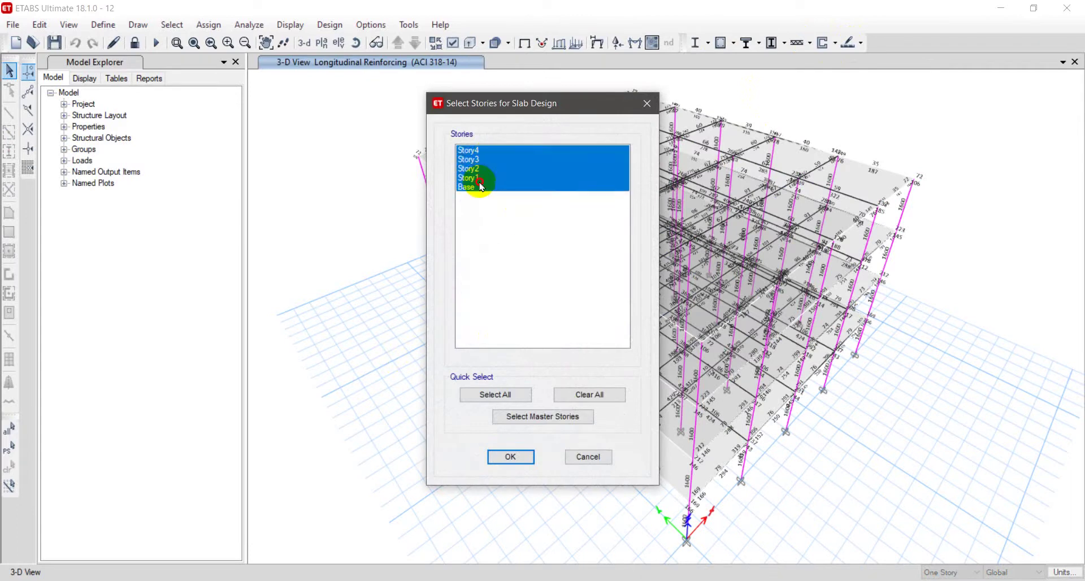
left_click(516, 456)
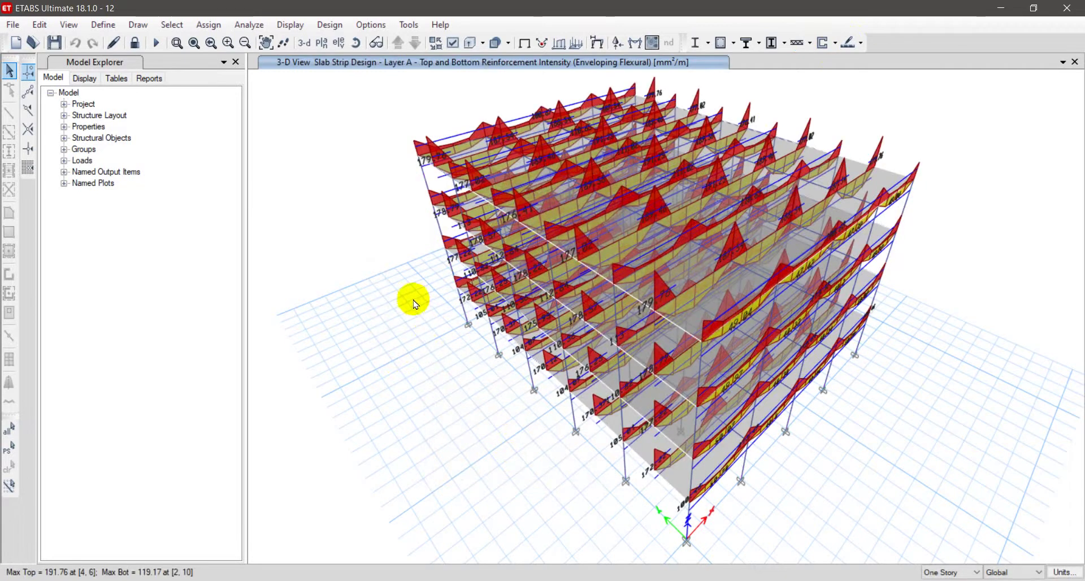
left_click(524, 44)
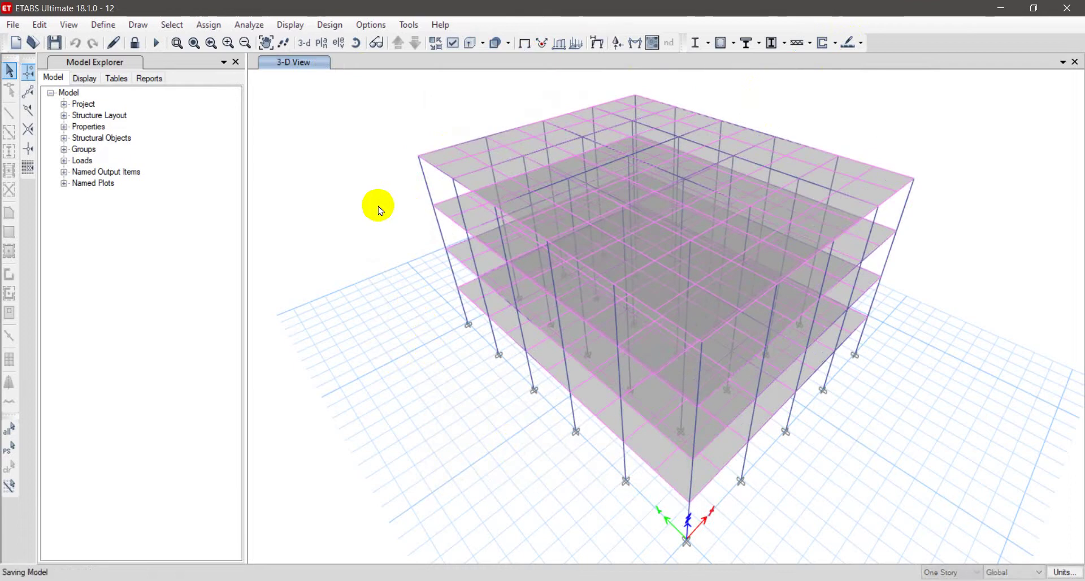
Look through the structure output result tables, including base reactions, modal information and other output items.
left_click(86, 78)
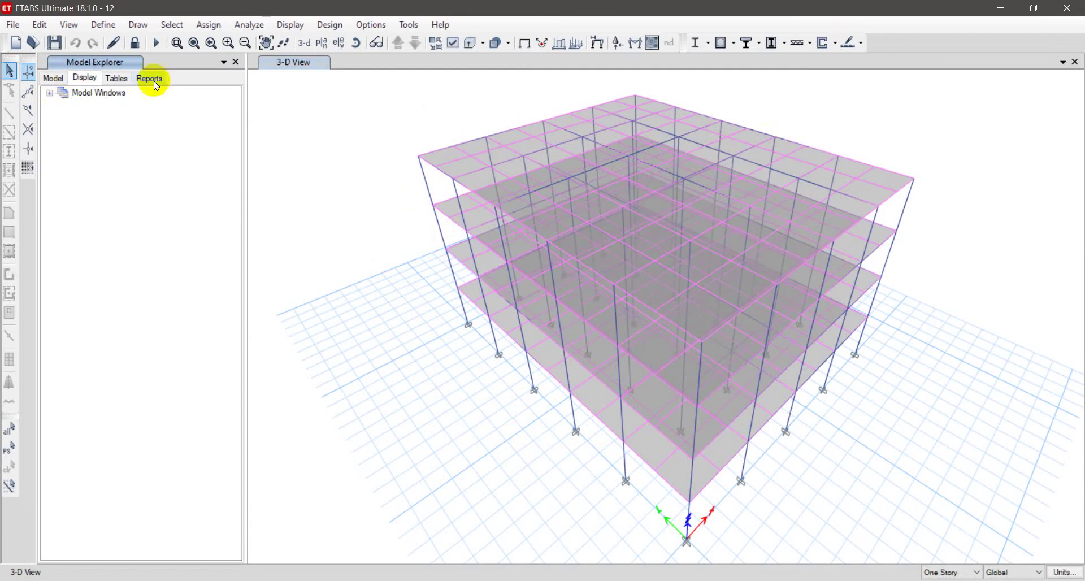
left_click(116, 78)
left_click(65, 115)
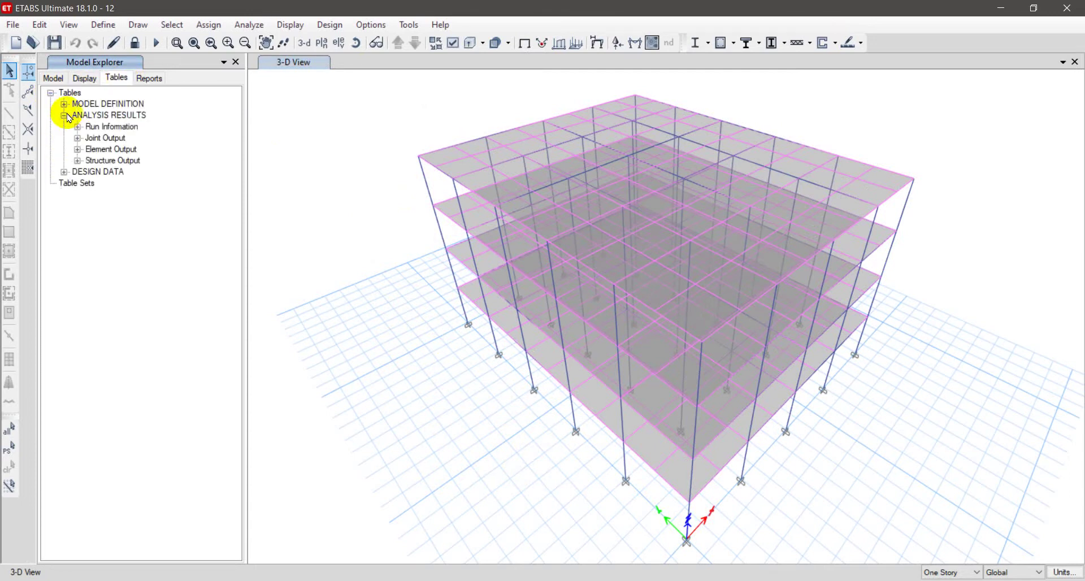
left_click(78, 160)
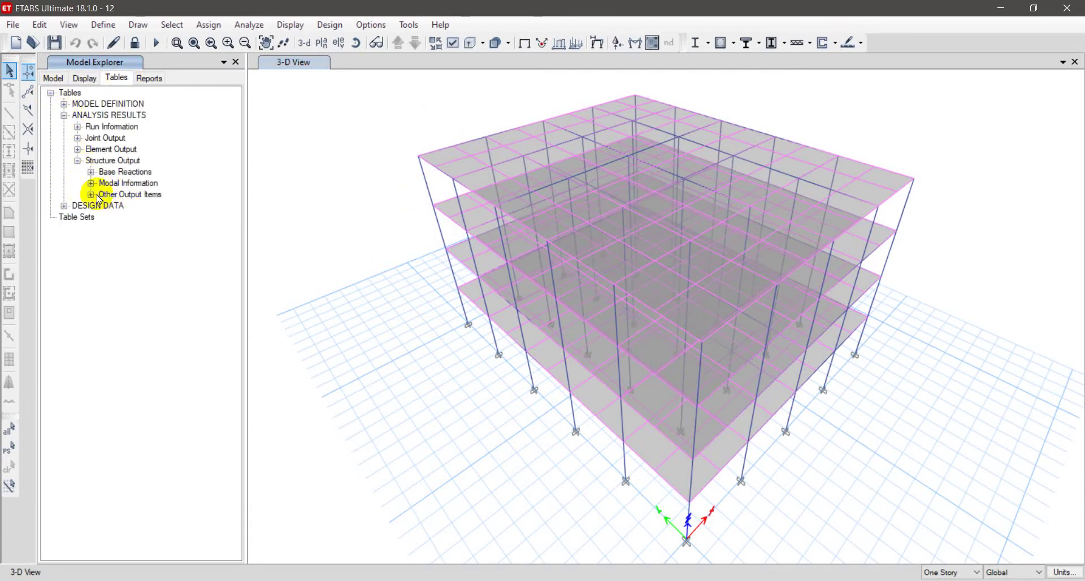
left_click(91, 172)
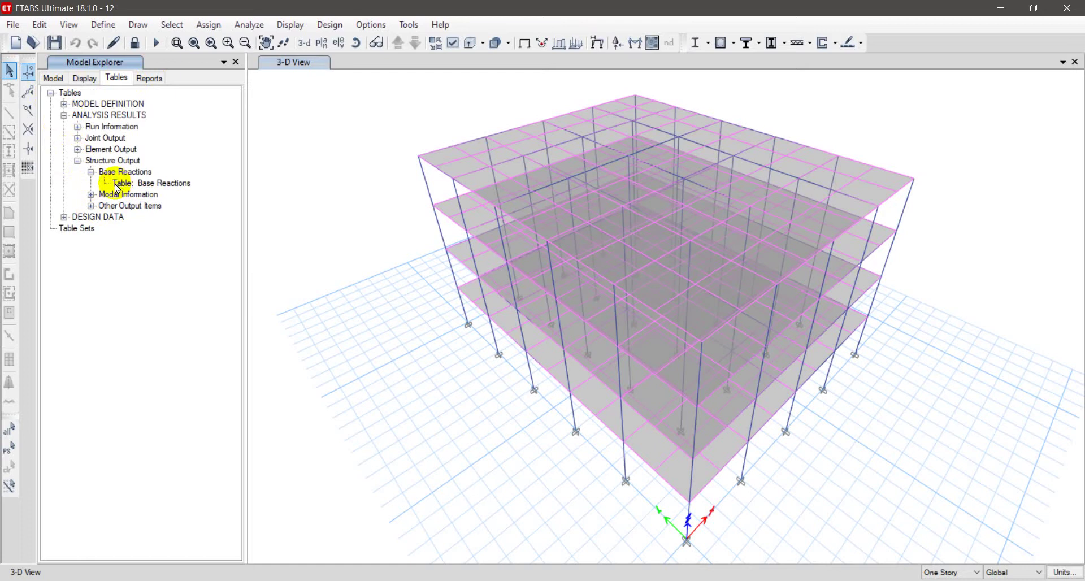
left_click(91, 172)
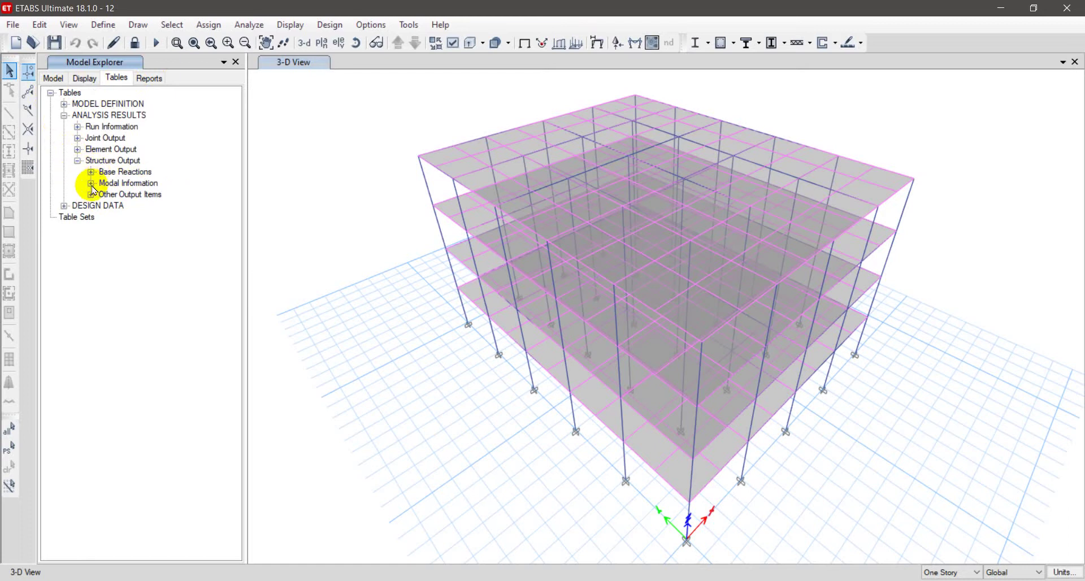
left_click(91, 184)
left_click(92, 183)
left_click(91, 195)
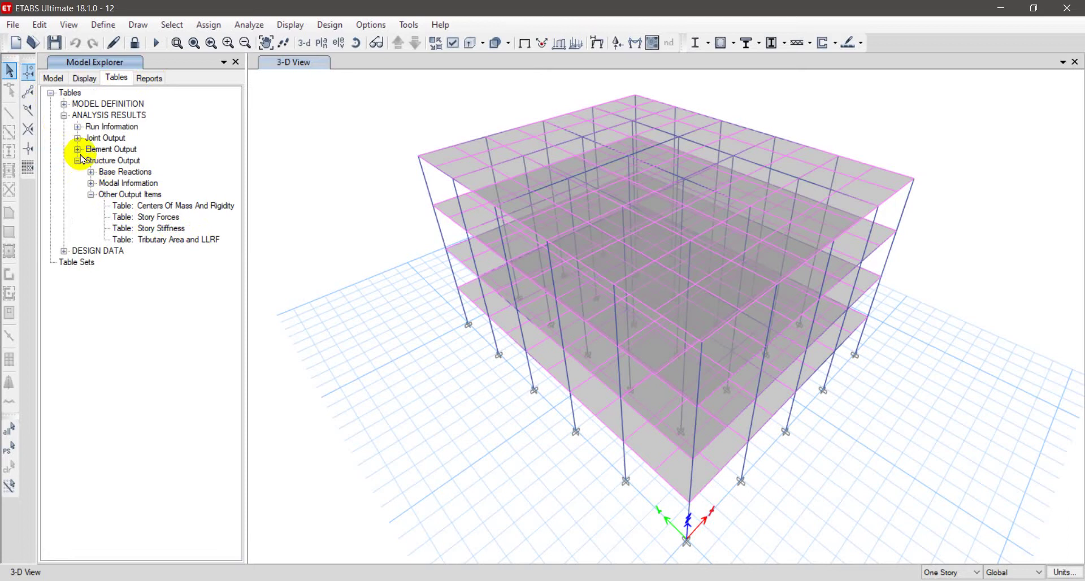
Show the Joint Design Reactions table from the joint output reactions of the analysis results.
left_click(78, 139)
left_click(91, 229)
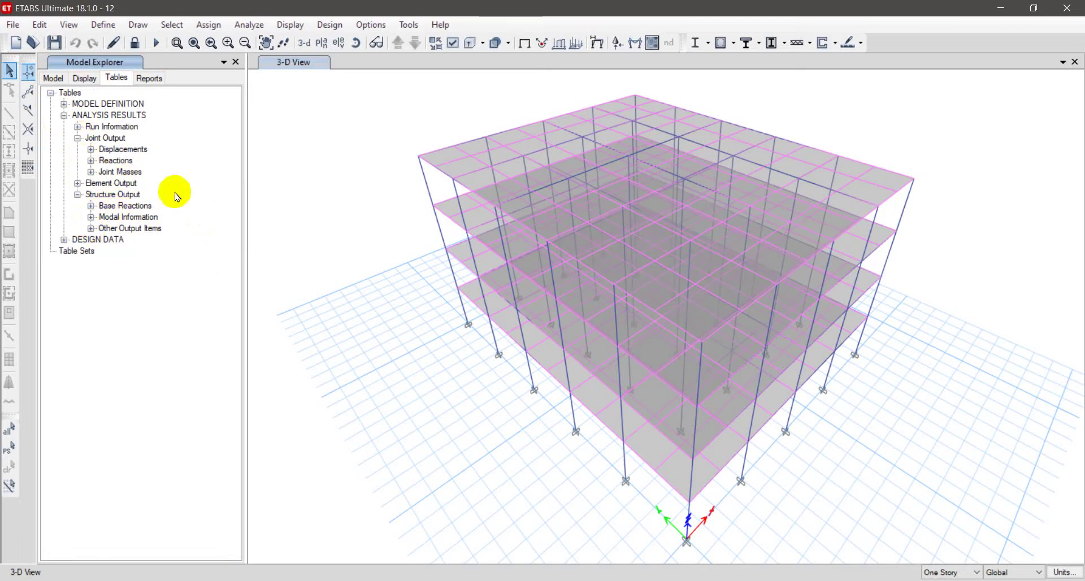
left_click(91, 161)
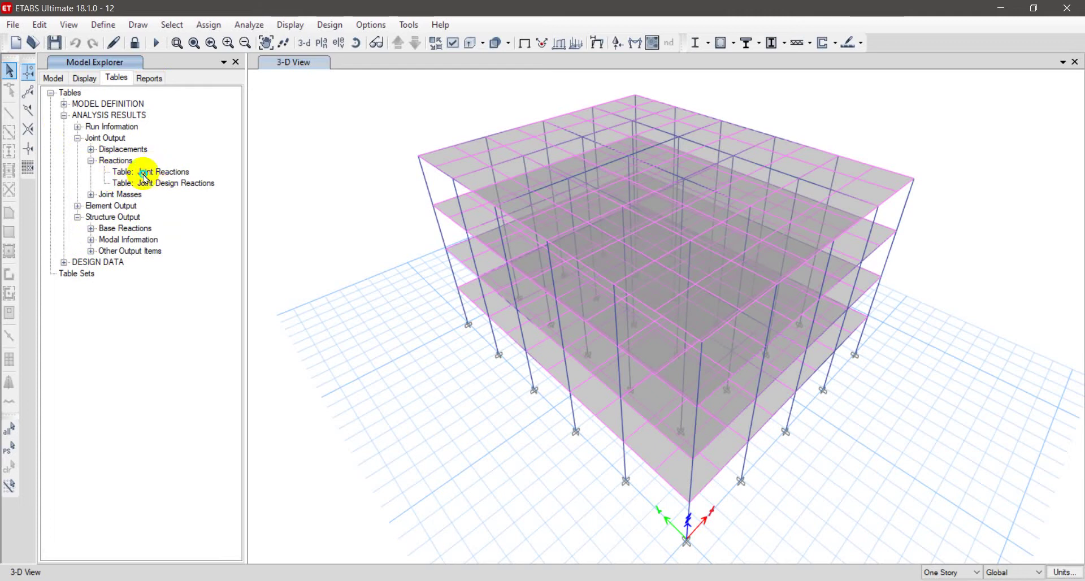
right_click(145, 177)
left_click(135, 183)
right_click(131, 183)
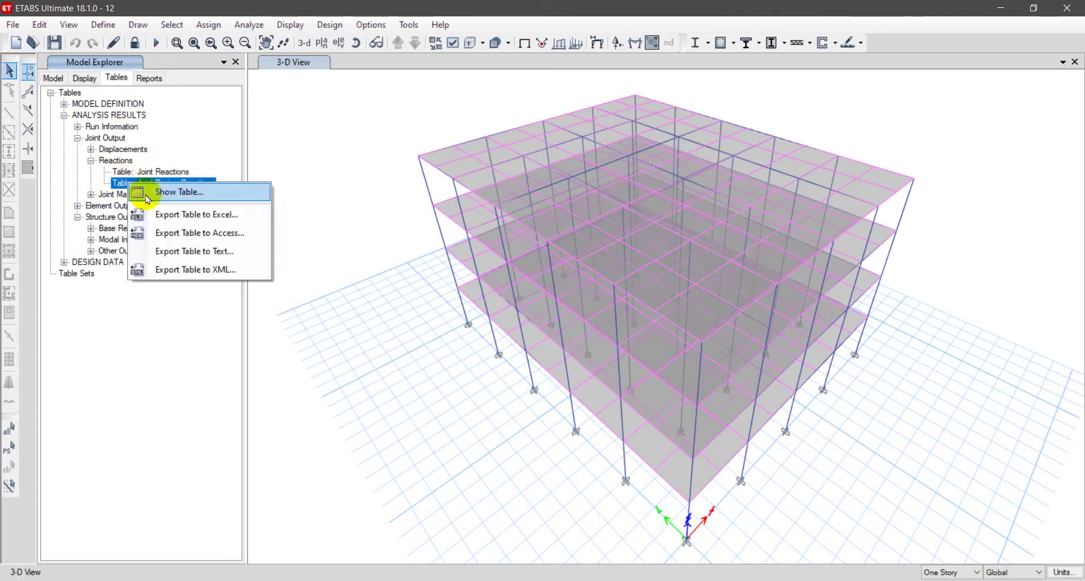
left_click(147, 196)
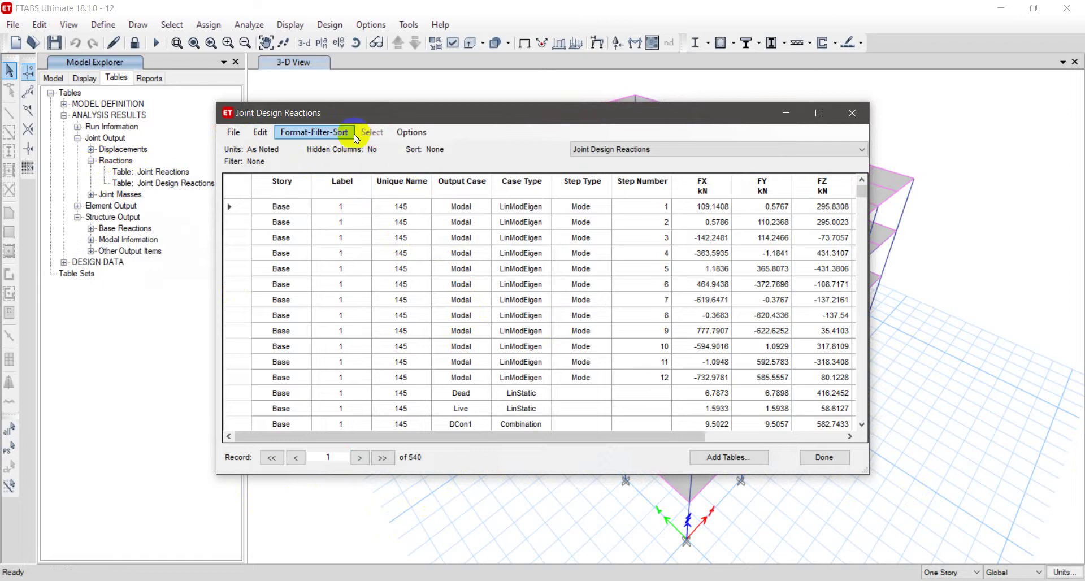
Hide the Unique Name, Output Case, Step Type and Step Number columns in the Joint Design Reactions table.
left_click(326, 136)
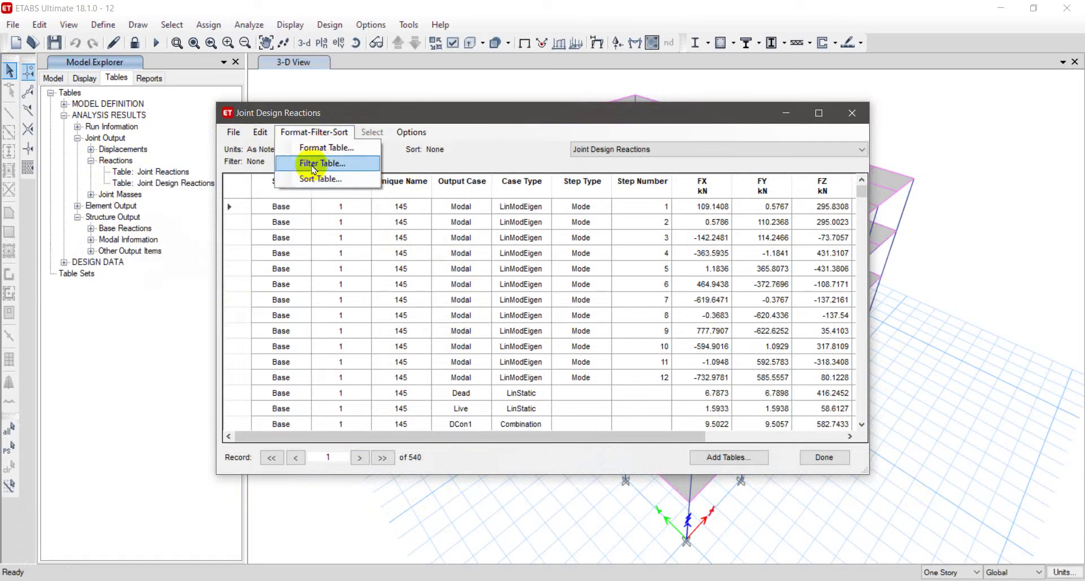
left_click(315, 165)
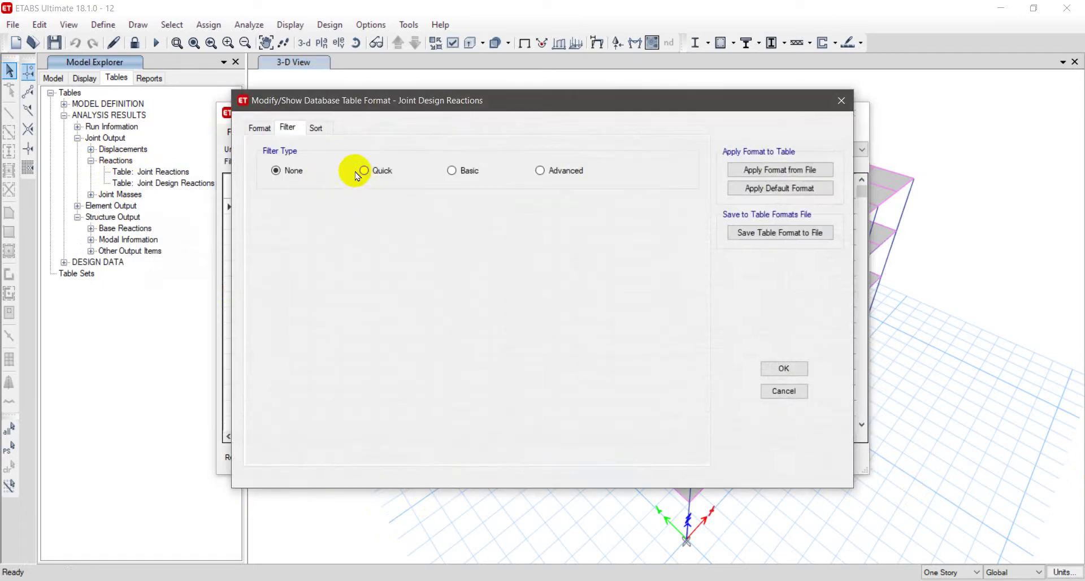
left_click(793, 111)
left_click(261, 129)
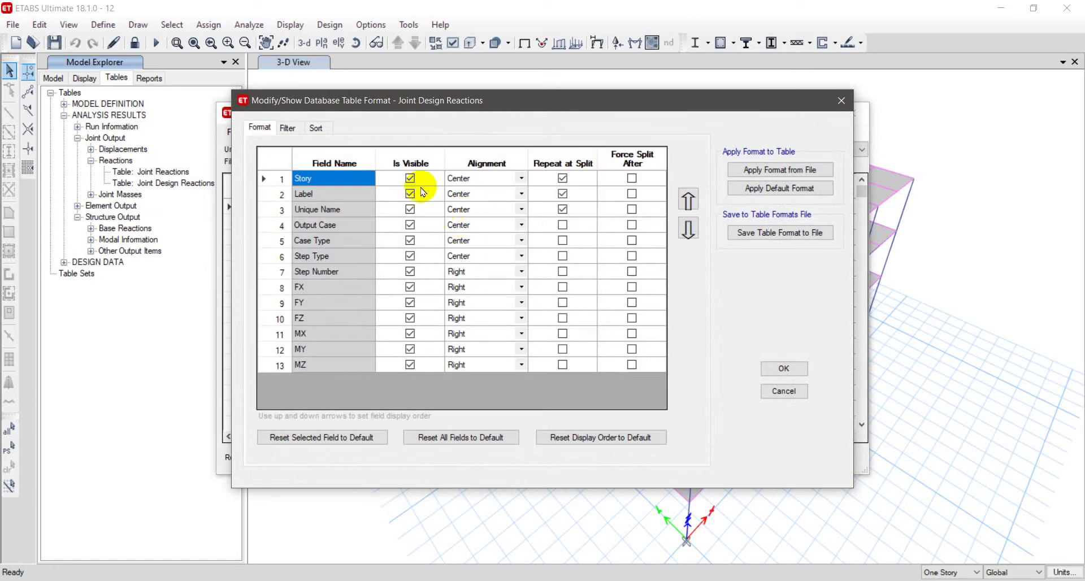
left_click_drag(448, 102, 438, 277)
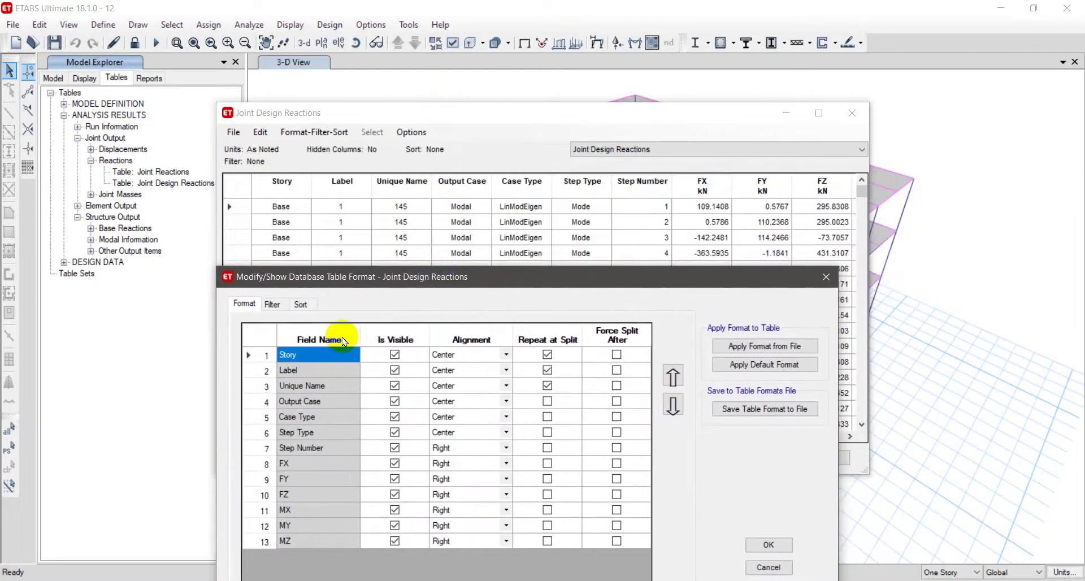
left_click_drag(333, 285, 335, 259)
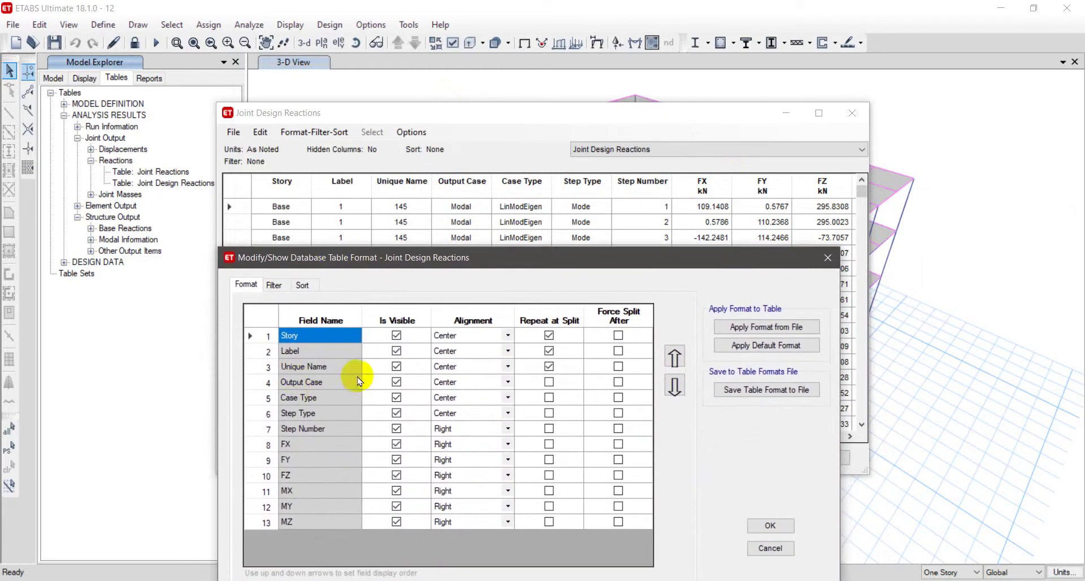
left_click(397, 367)
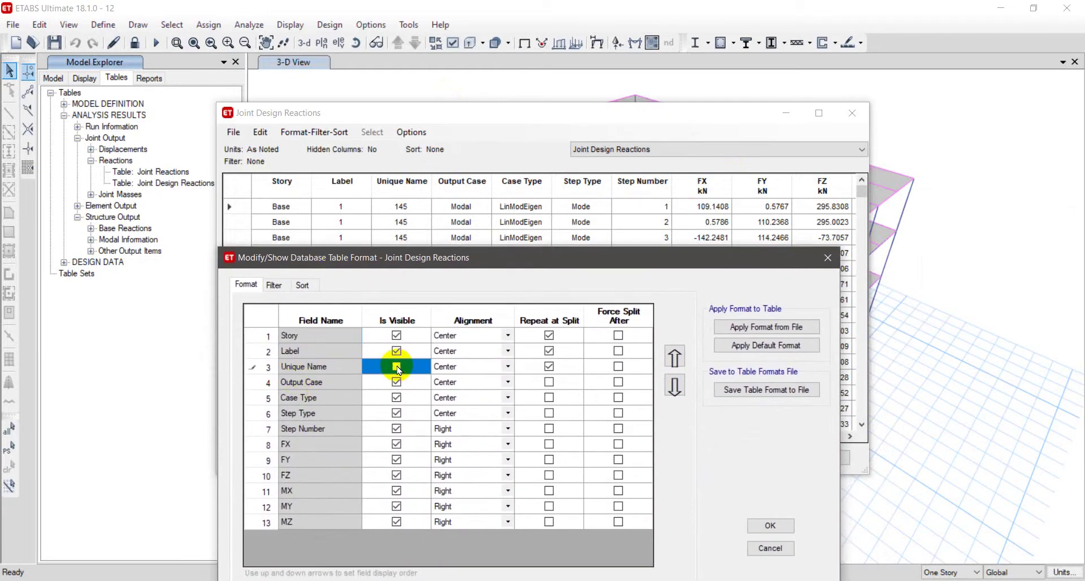
left_click(398, 384)
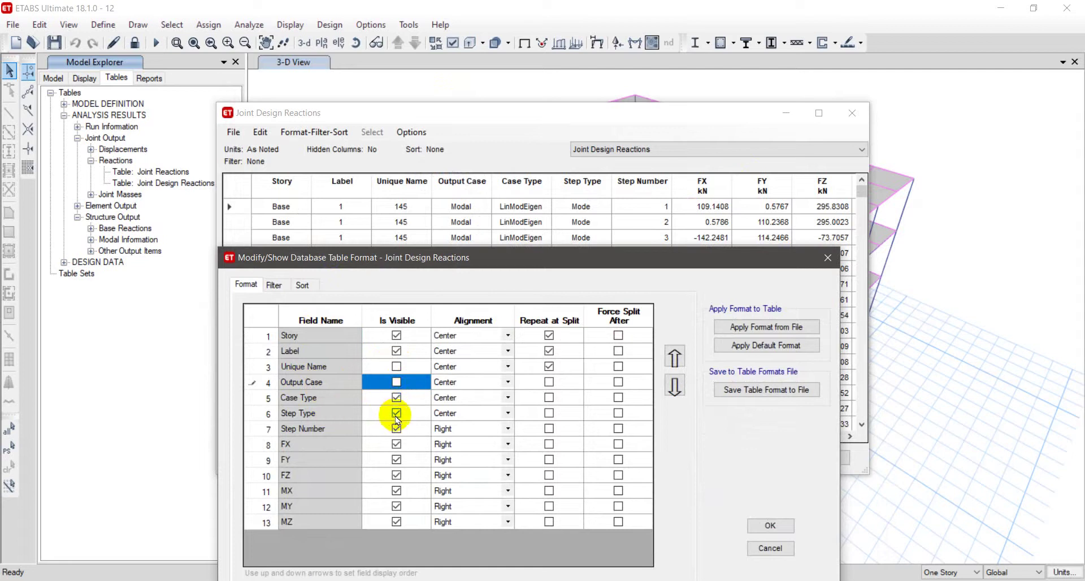
left_click(396, 414)
left_click(396, 429)
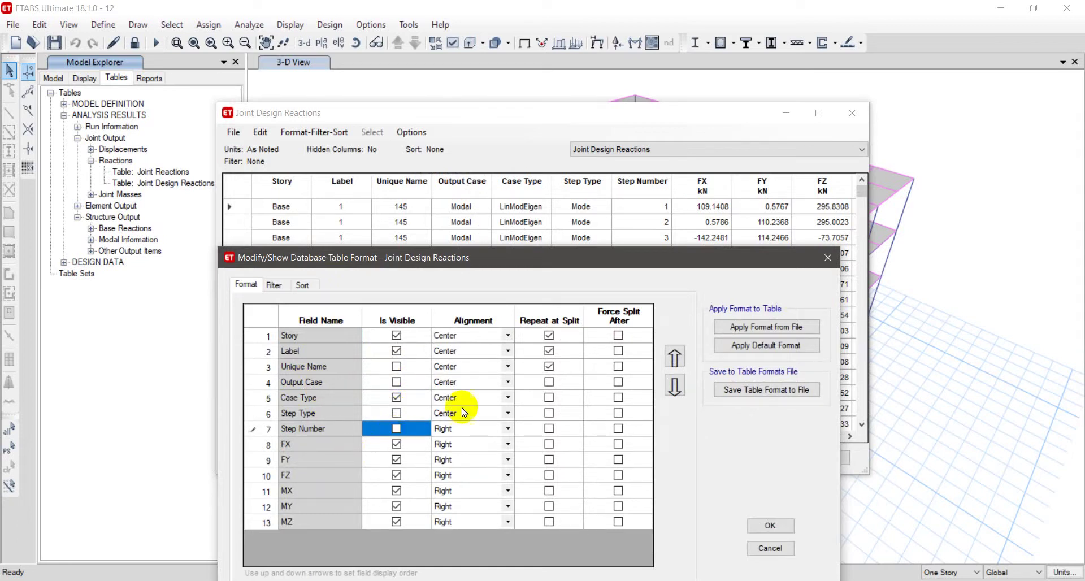
left_click(768, 526)
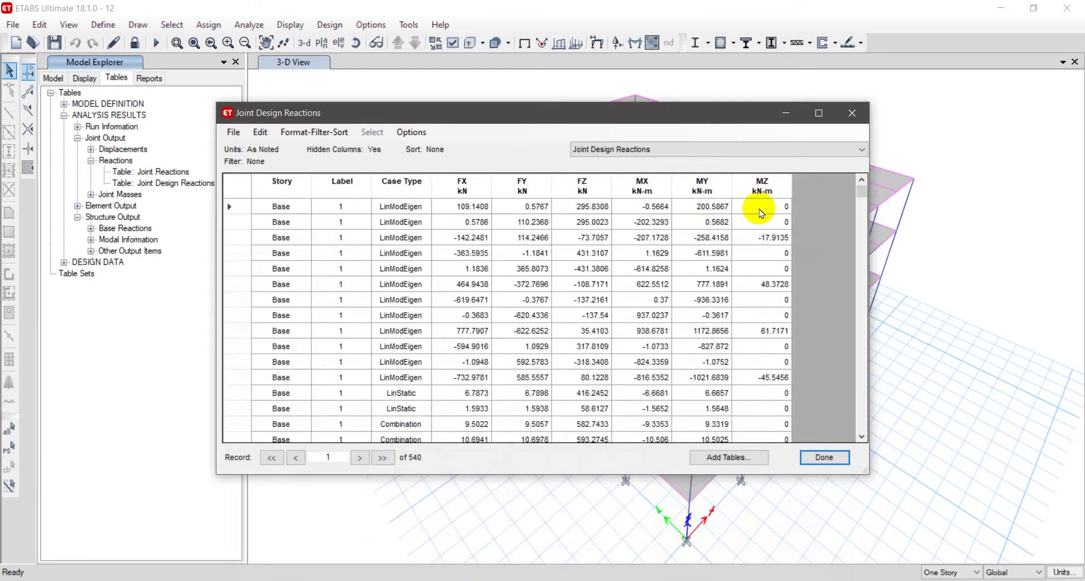
Look through the reaction rows and examine the Quick, Basic and Advanced filter types available for the table.
left_click_drag(760, 212, 783, 106)
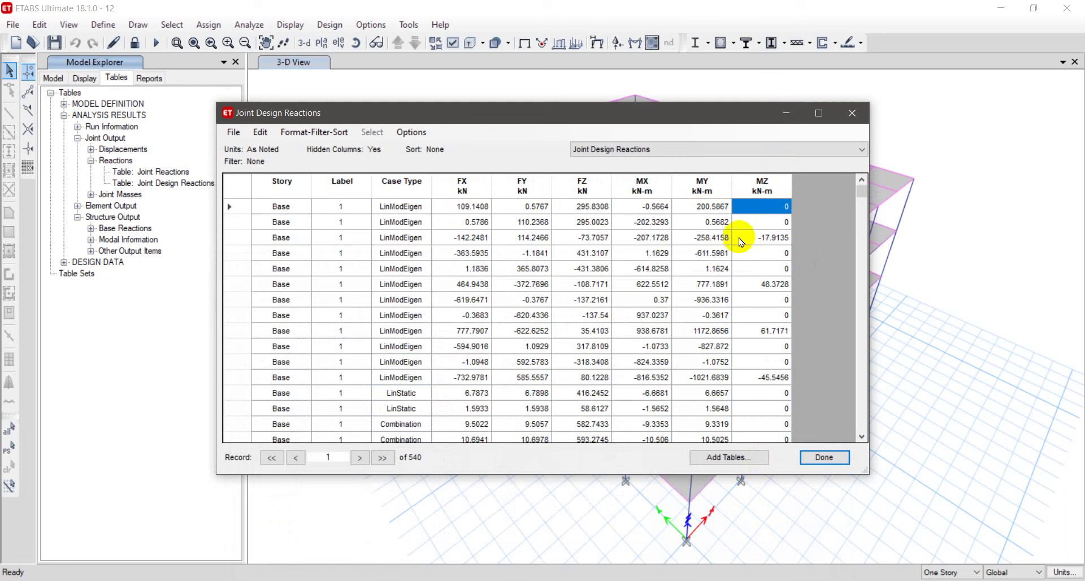
scroll(822, 301, "down", 5)
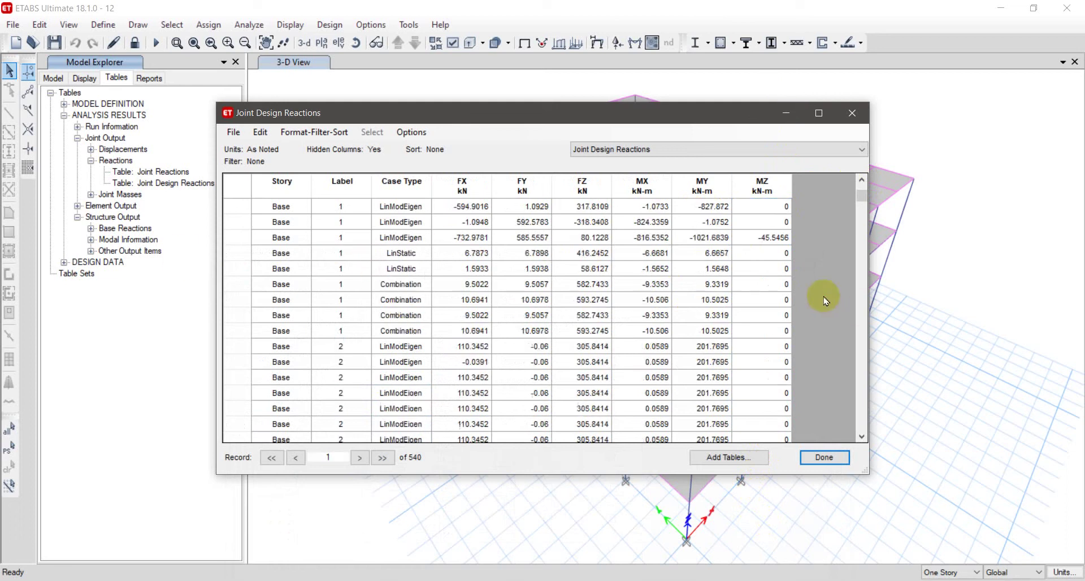
scroll(822, 301, "up", 5)
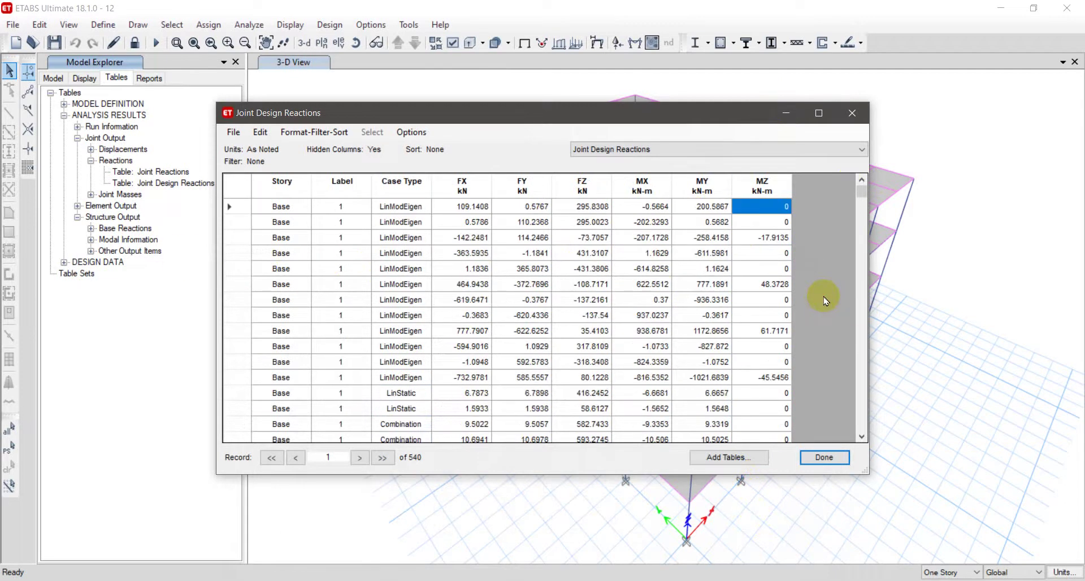
left_click(320, 131)
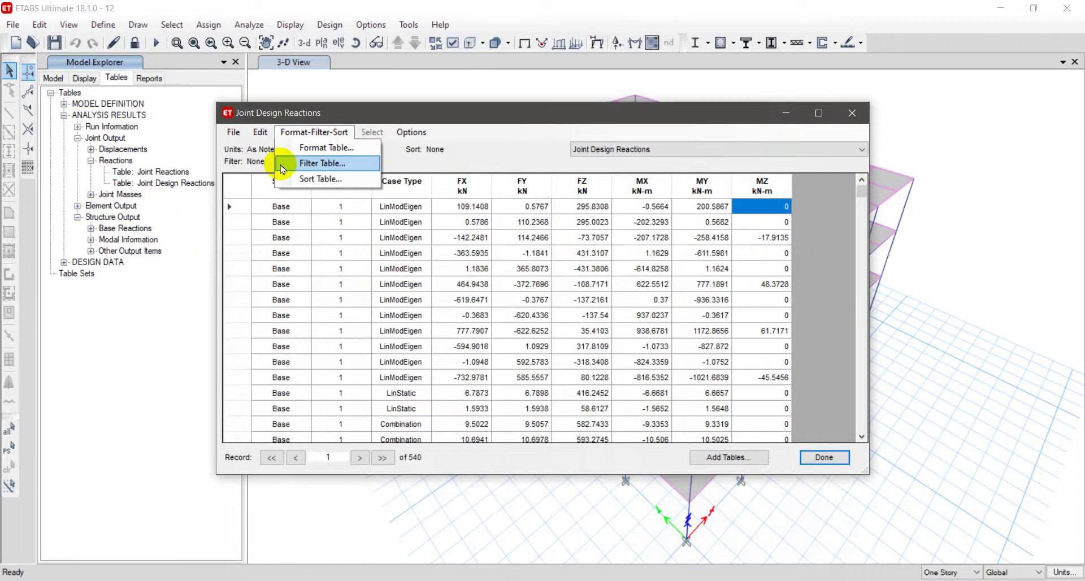
left_click(323, 162)
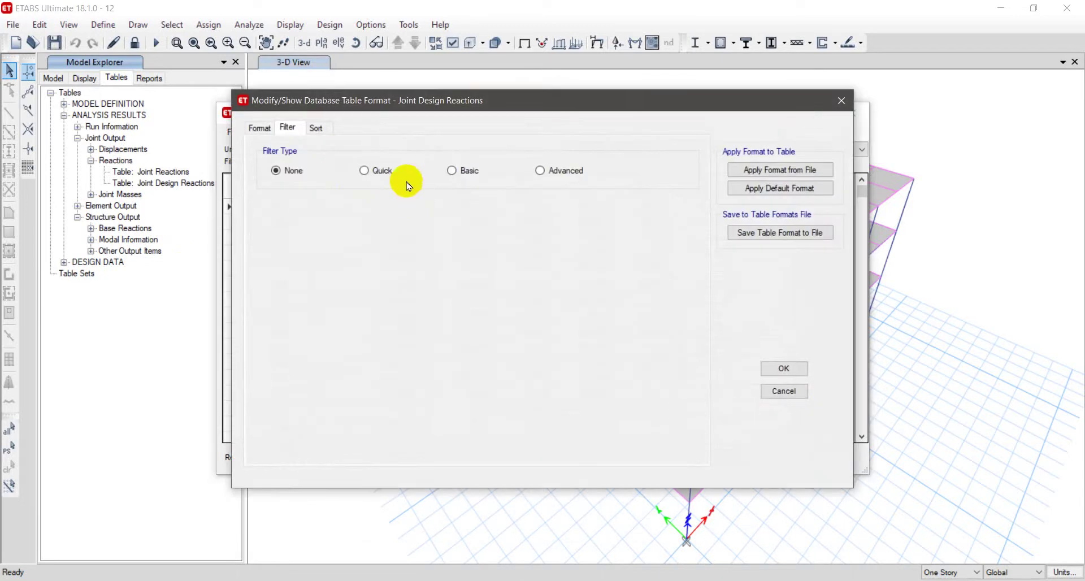
left_click(390, 171)
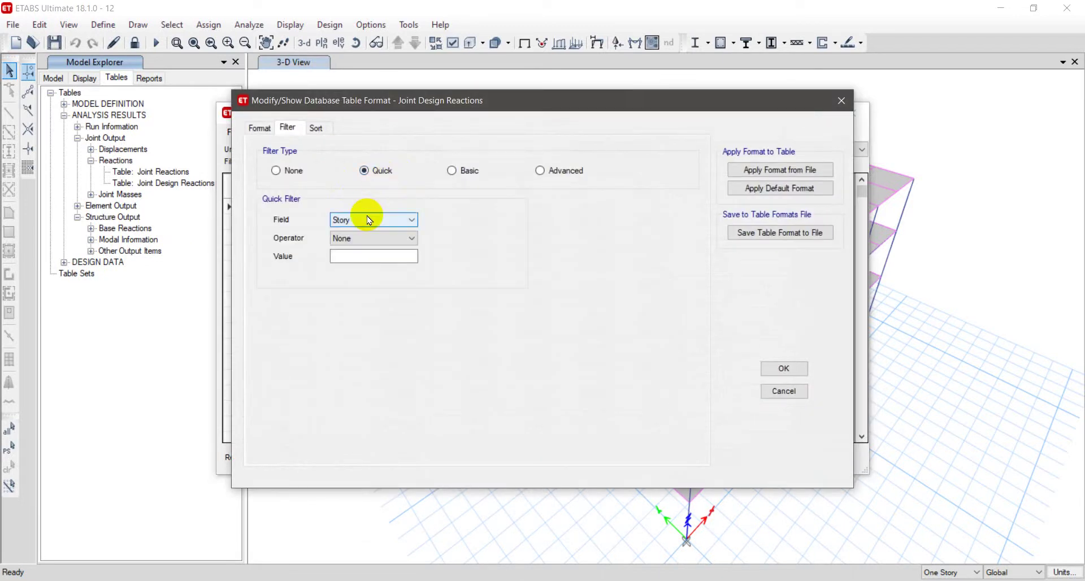
left_click(455, 171)
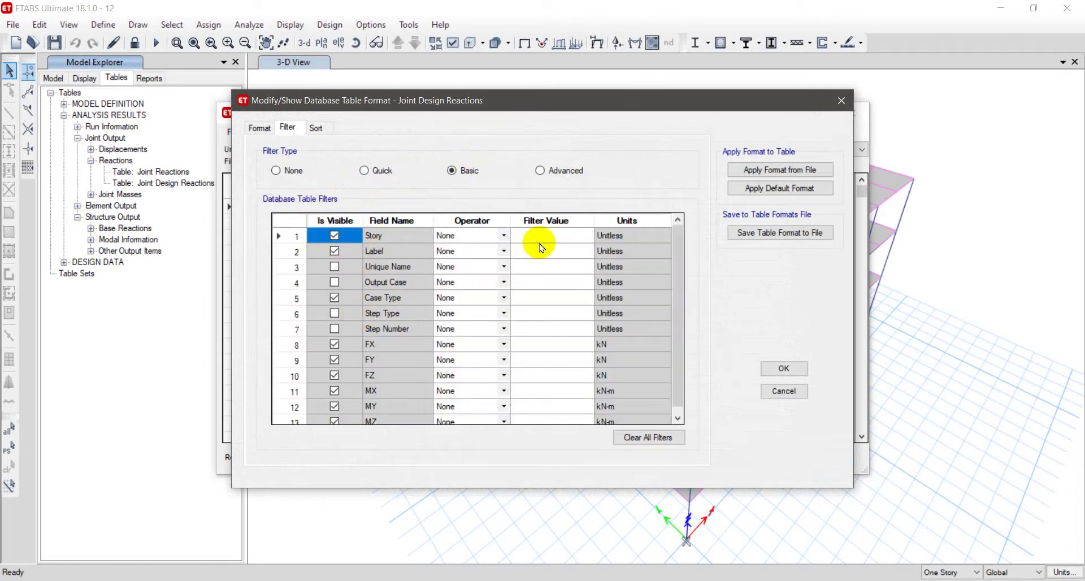
left_click(563, 170)
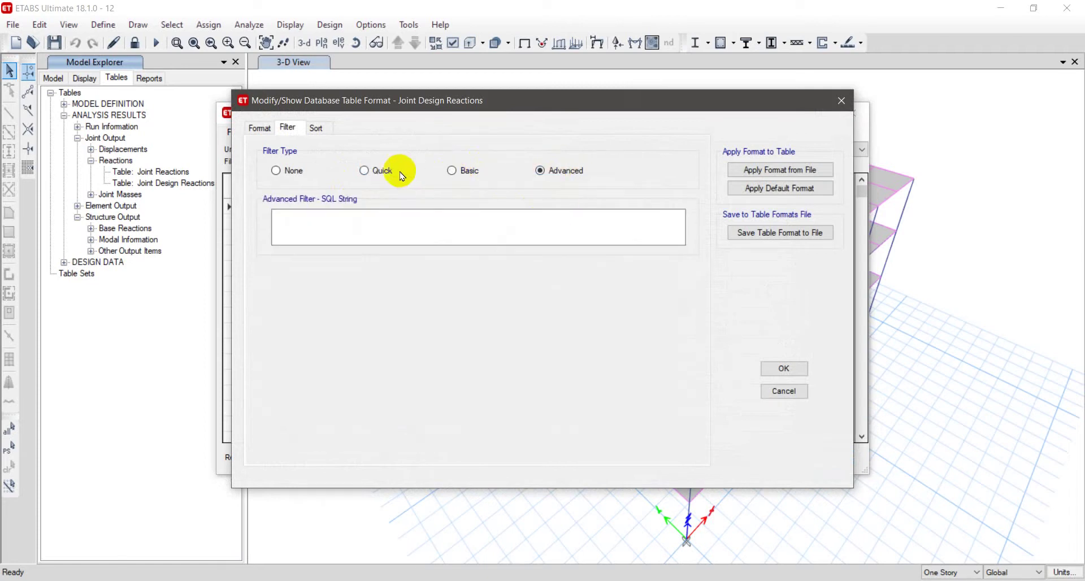
Apply a quick filter to the Joint Design Reactions table with field Case Type, operator = and value DCON2.
left_click(375, 170)
left_click(352, 238)
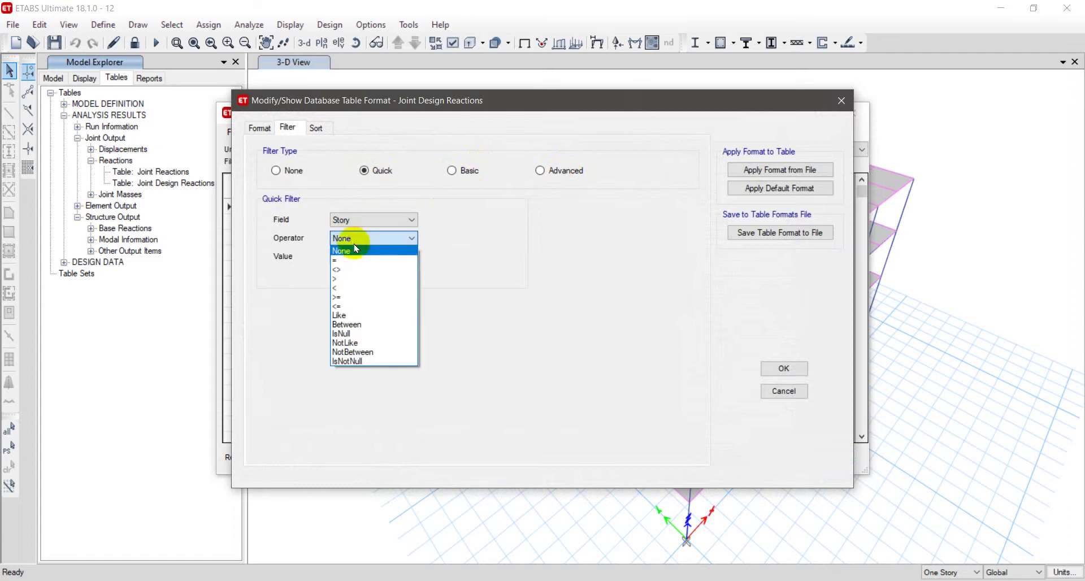
left_click(355, 250)
left_click(376, 219)
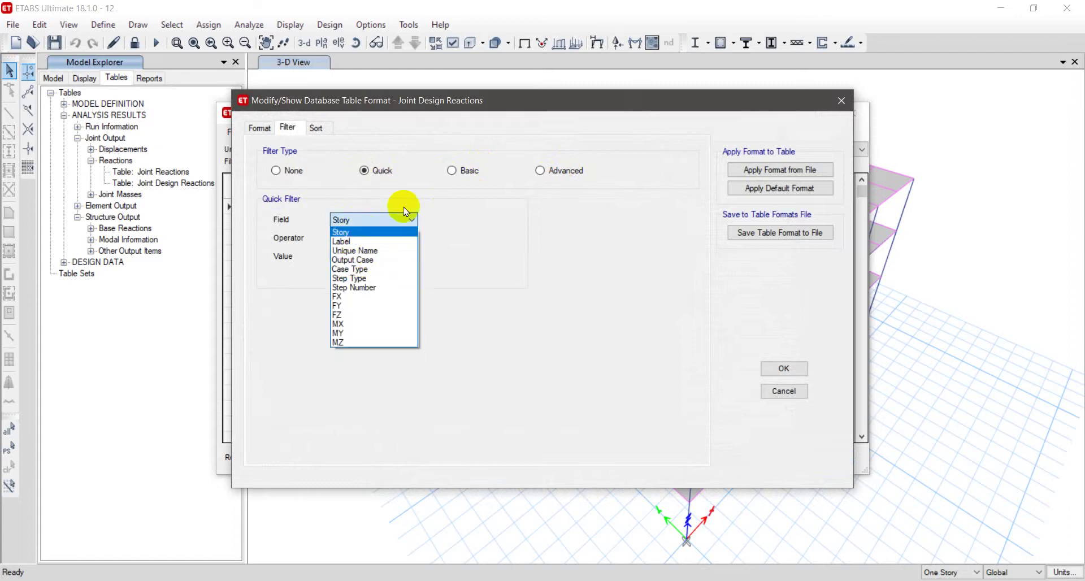
left_click(406, 100)
left_click_drag(438, 105, 410, 191)
left_click(342, 306)
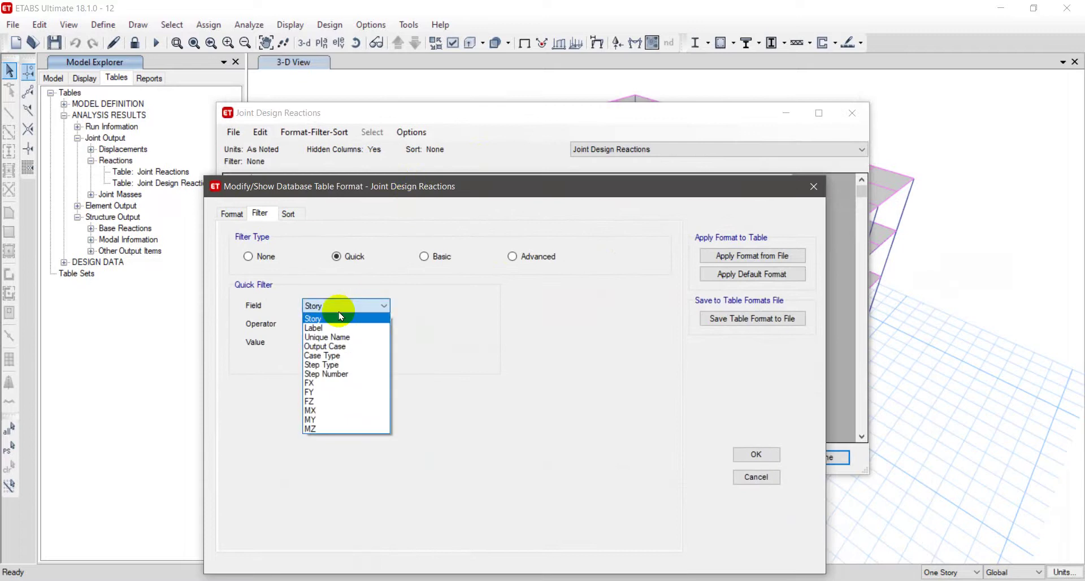
left_click(339, 355)
left_click(346, 325)
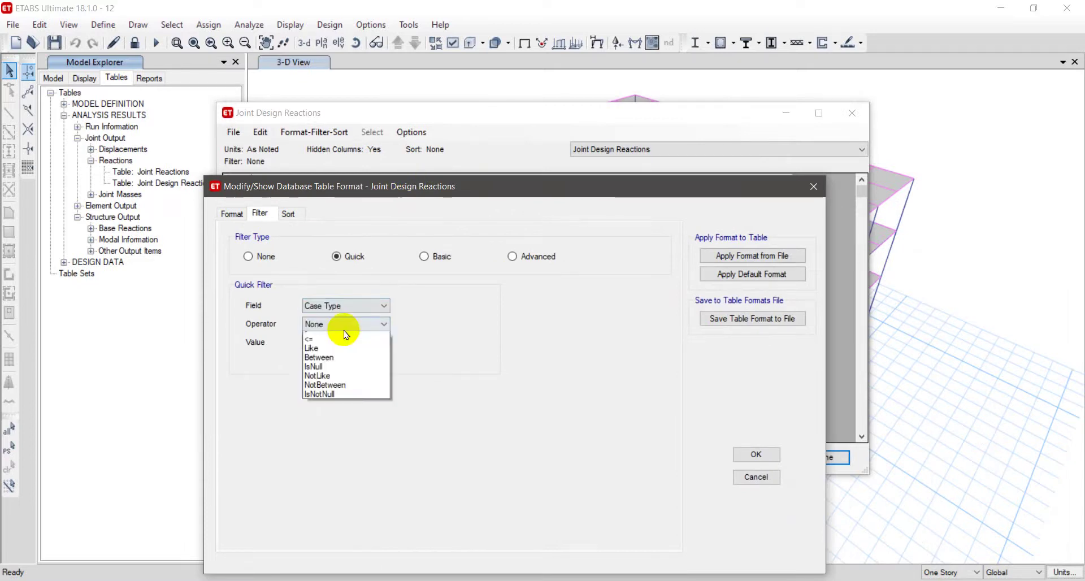
left_click(345, 346)
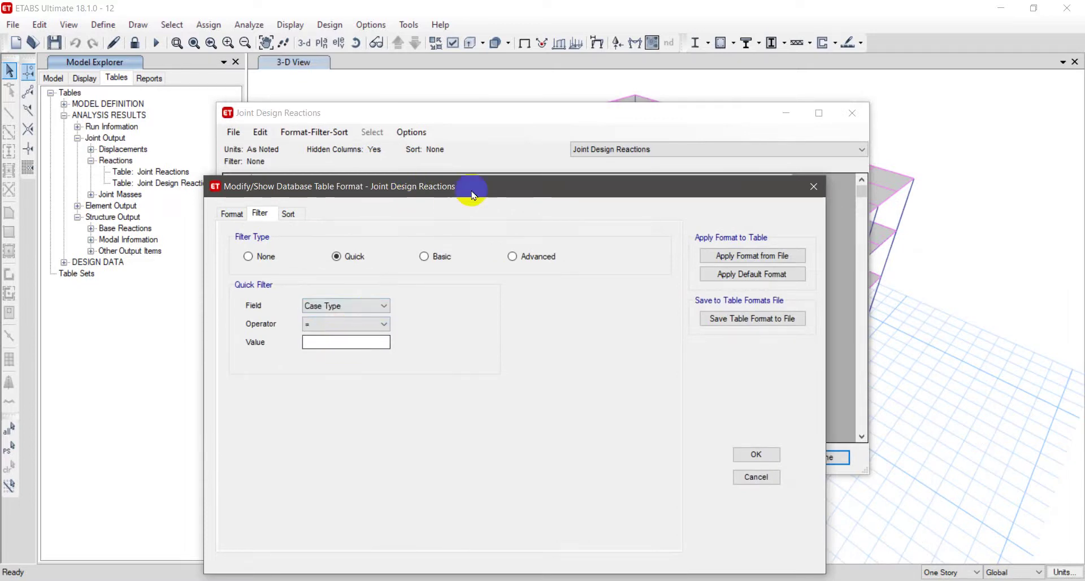
mouse_move(473, 189)
left_mouse_down()
mouse_move(450, 380)
mouse_move(455, 491)
mouse_move(475, 194)
left_mouse_up()
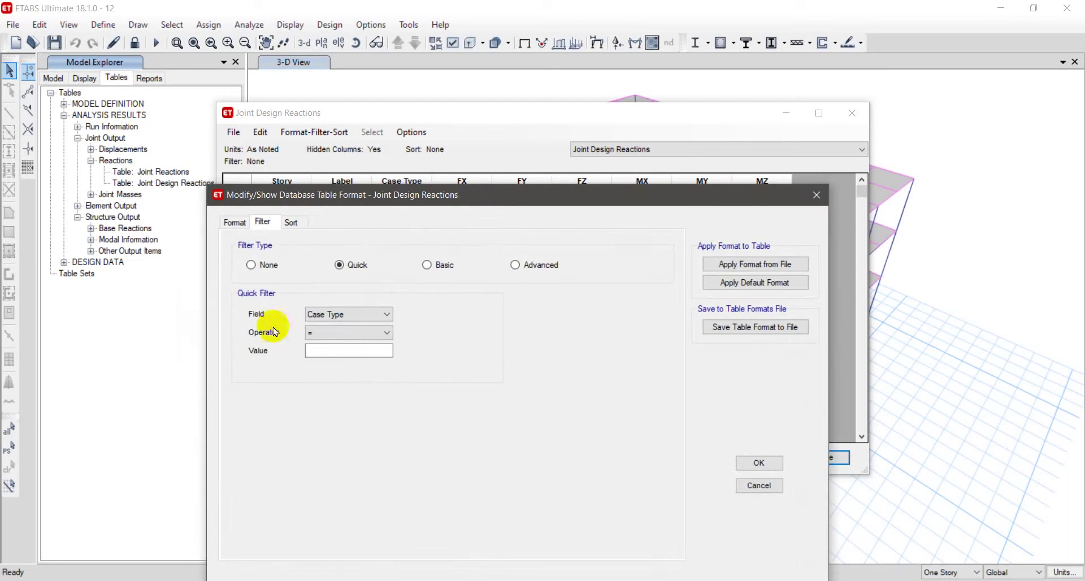
left_click(327, 345)
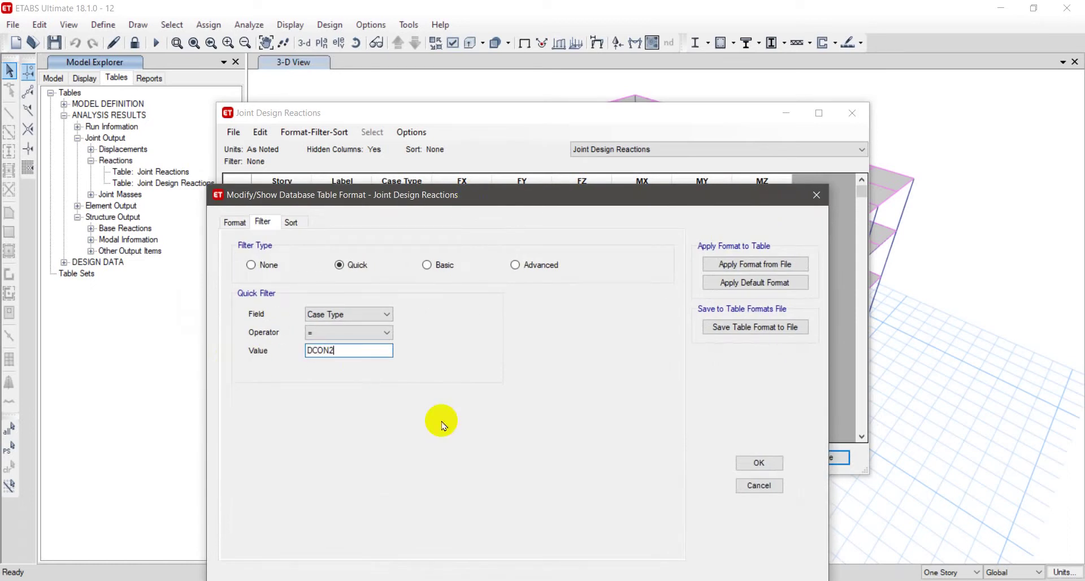
left_click(740, 462)
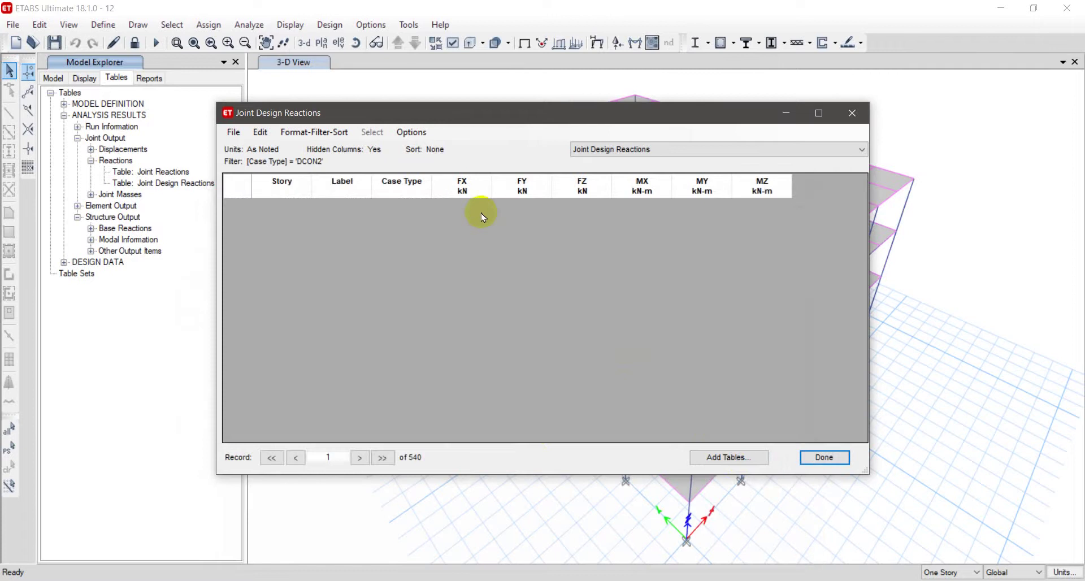
Remove the Case Type filter from the Joint Design Reactions table by setting the filter type to None.
left_click(666, 147)
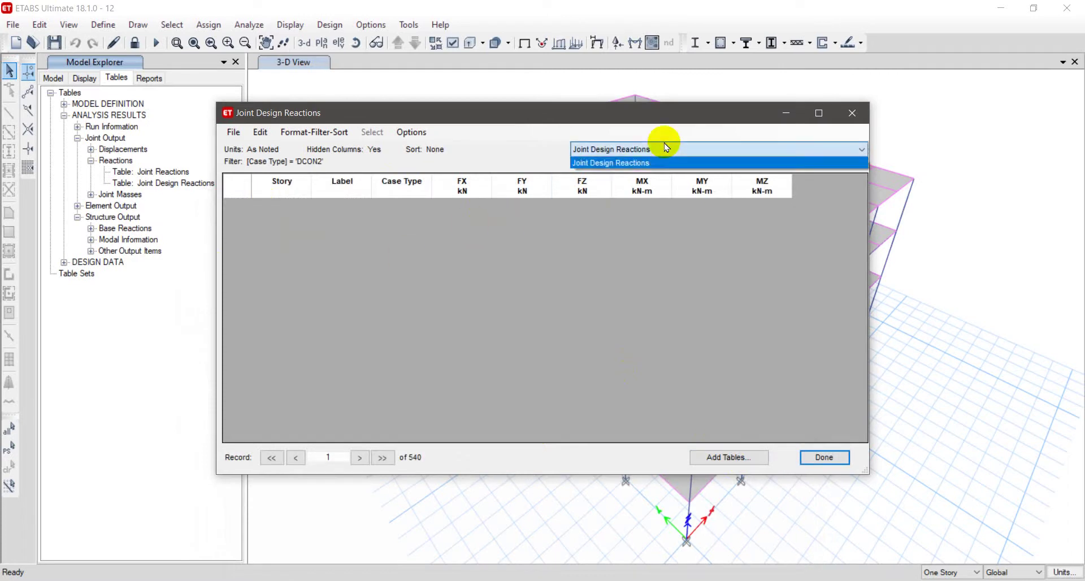
left_click(665, 147)
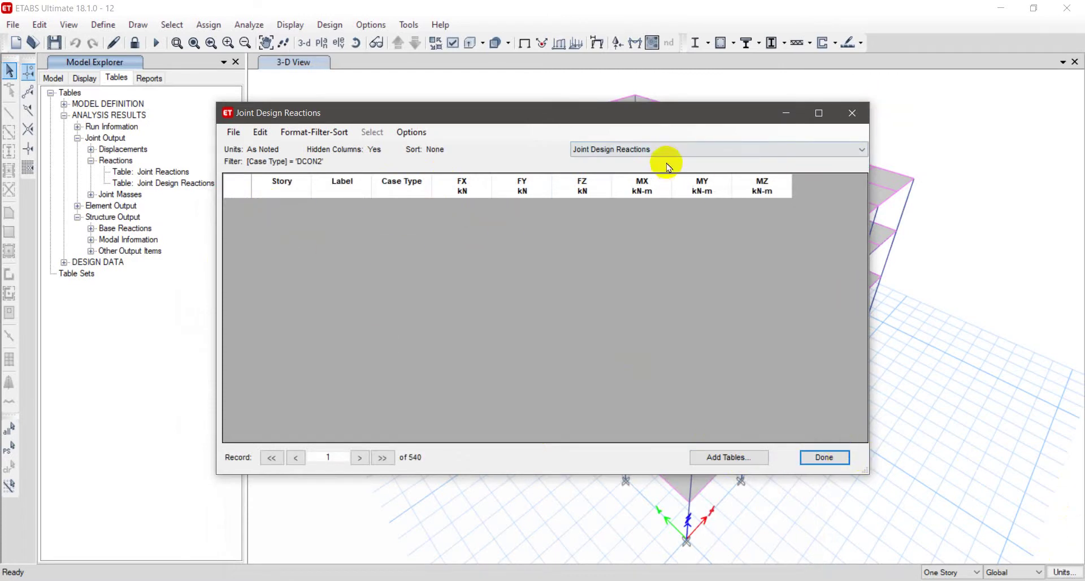
left_click(323, 135)
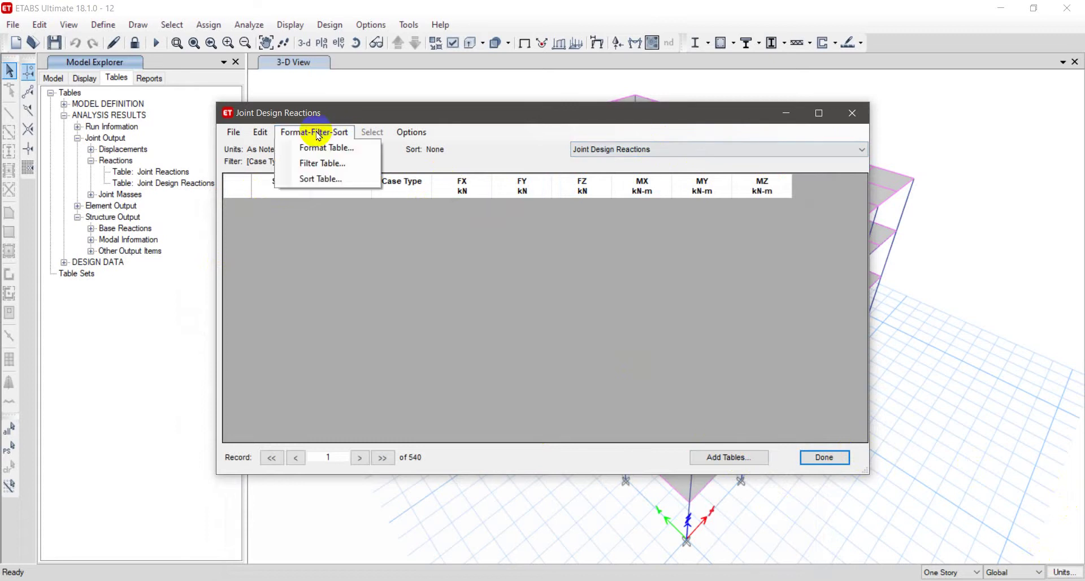
left_click(317, 163)
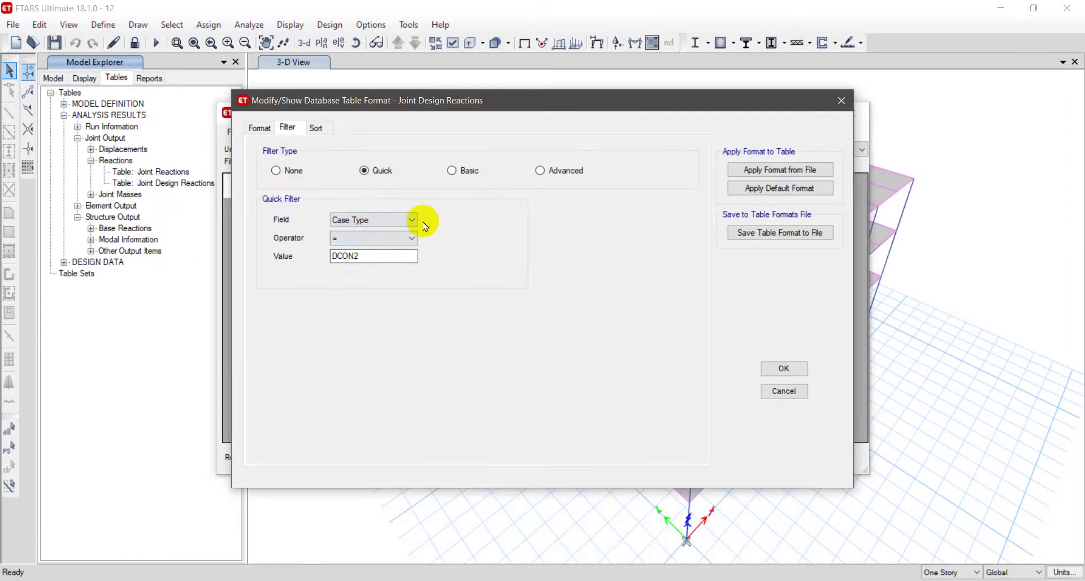
left_click(275, 170)
left_click(784, 368)
Look through the unfiltered joint design reaction rows and examine the entries in the Case Type column.
scroll(502, 286, "down", 20)
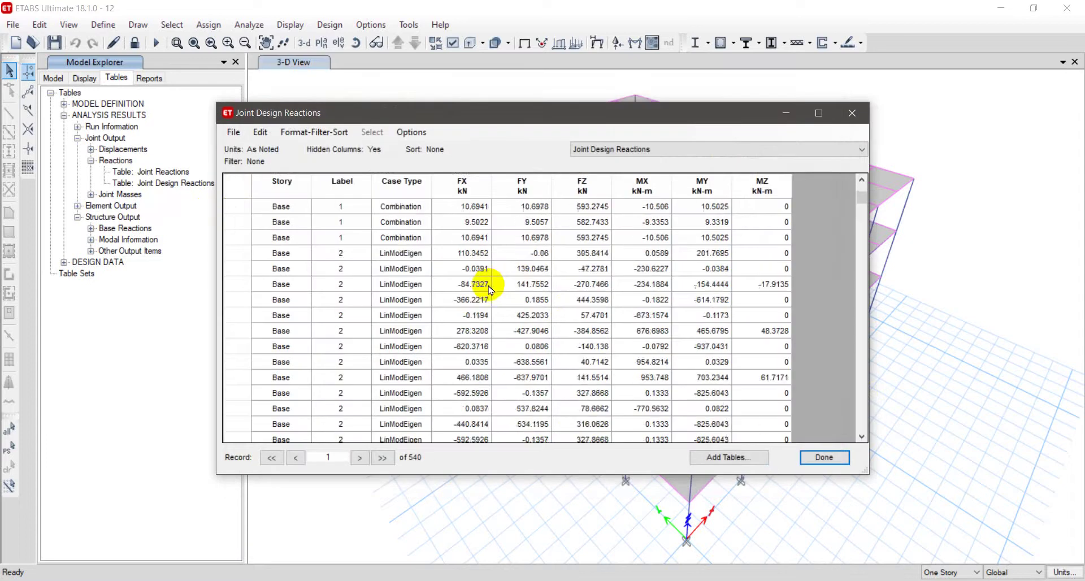
scroll(487, 294, "down", 18)
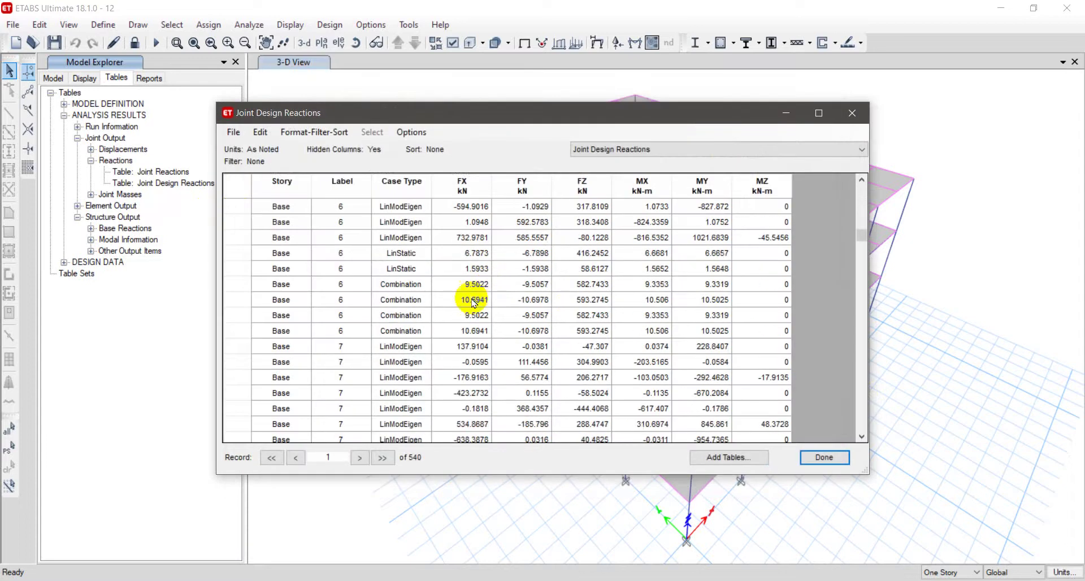
scroll(413, 320, "up", 5)
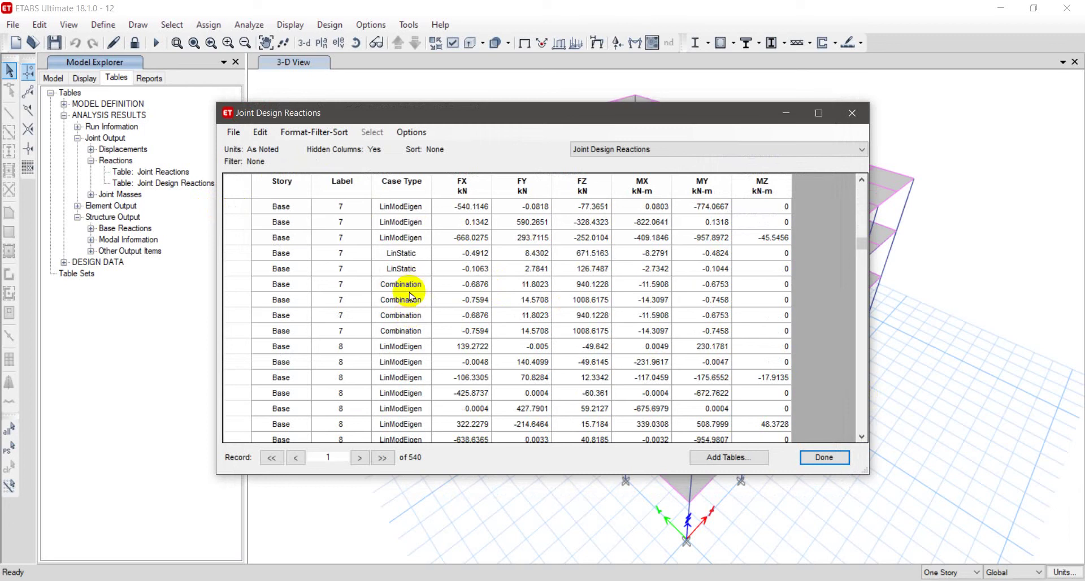
scroll(411, 295, "down", 20)
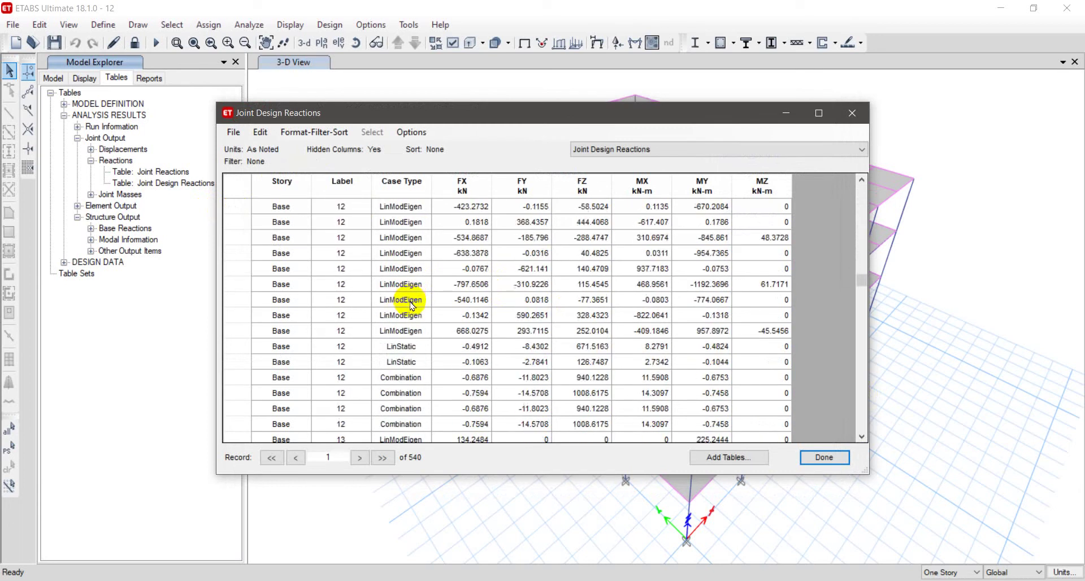
scroll(413, 305, "down", 1)
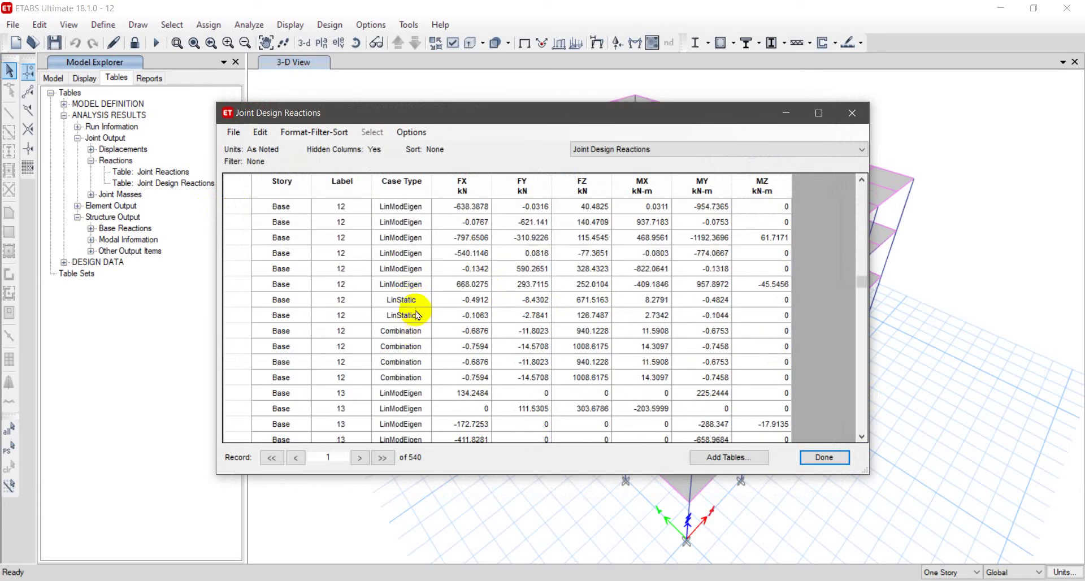
scroll(415, 314, "down", 20)
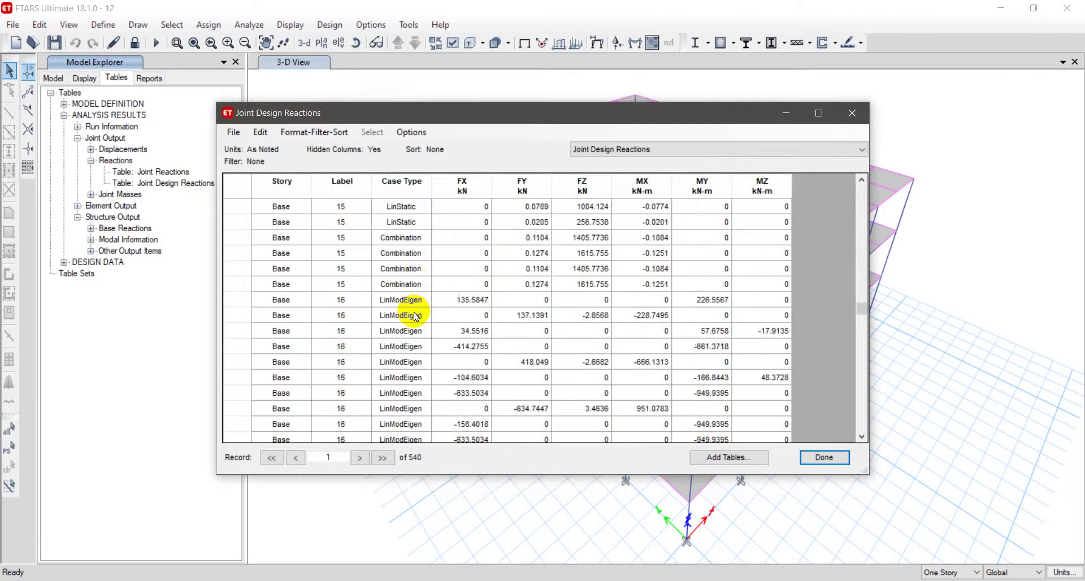
scroll(415, 314, "down", 5)
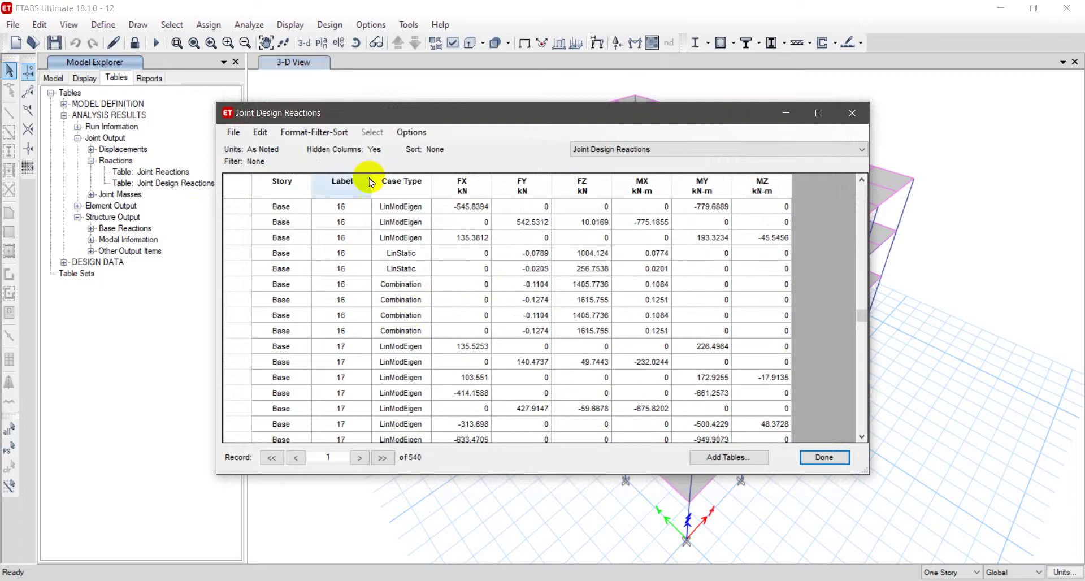
Make the Unique Name, Output Case, Step Type and Step Number columns visible in the Joint Design Reactions table.
left_click(312, 131)
left_click(311, 150)
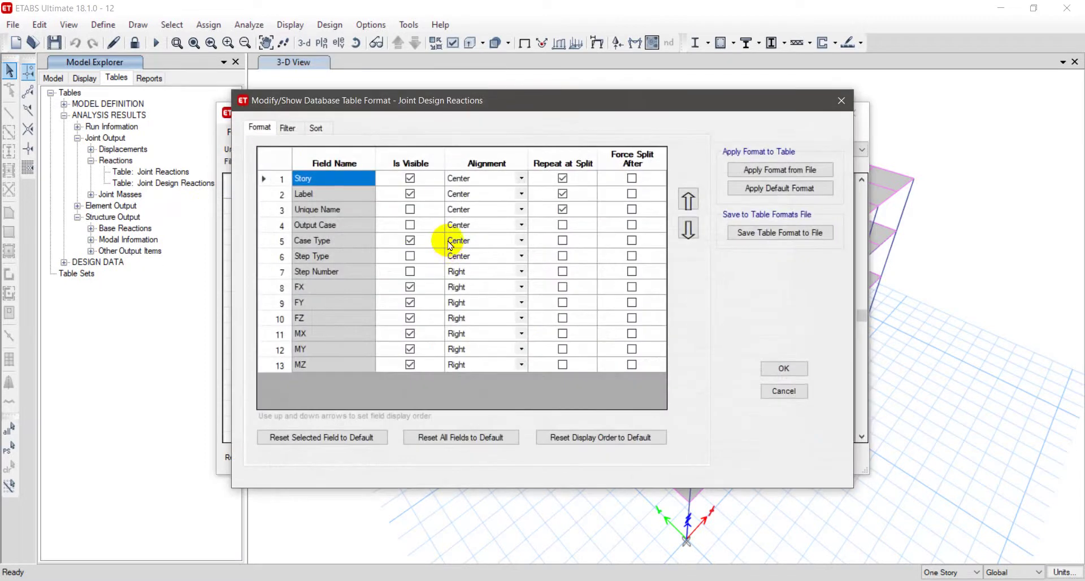
left_click(410, 209)
left_click(410, 224)
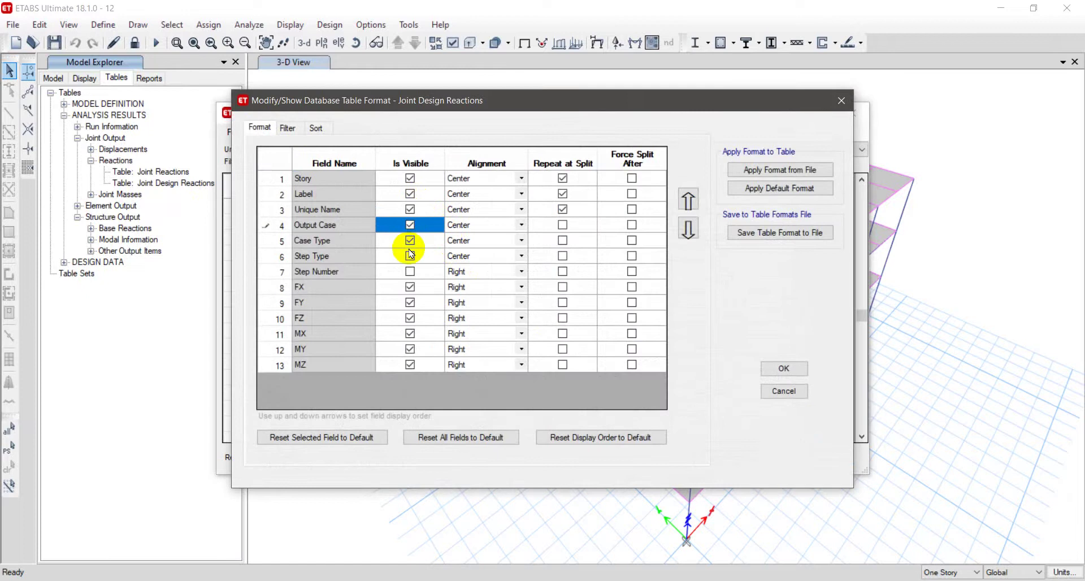
left_click(410, 256)
left_click(410, 271)
left_click(783, 368)
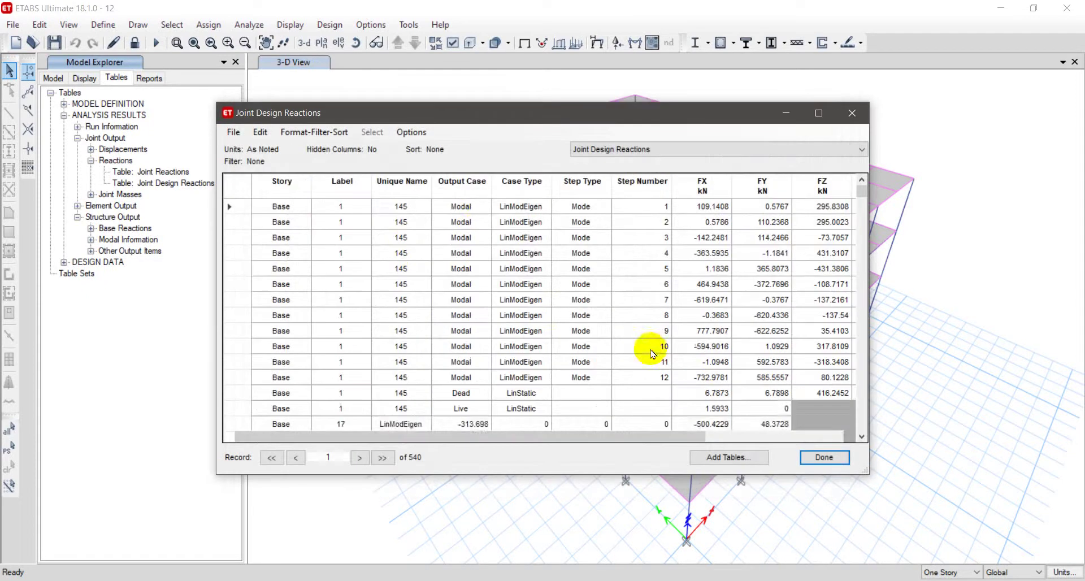
Apply a quick filter to the Joint Design Reactions table with field Output Case, operator = and value DCON2.
scroll(538, 236, "down", 6)
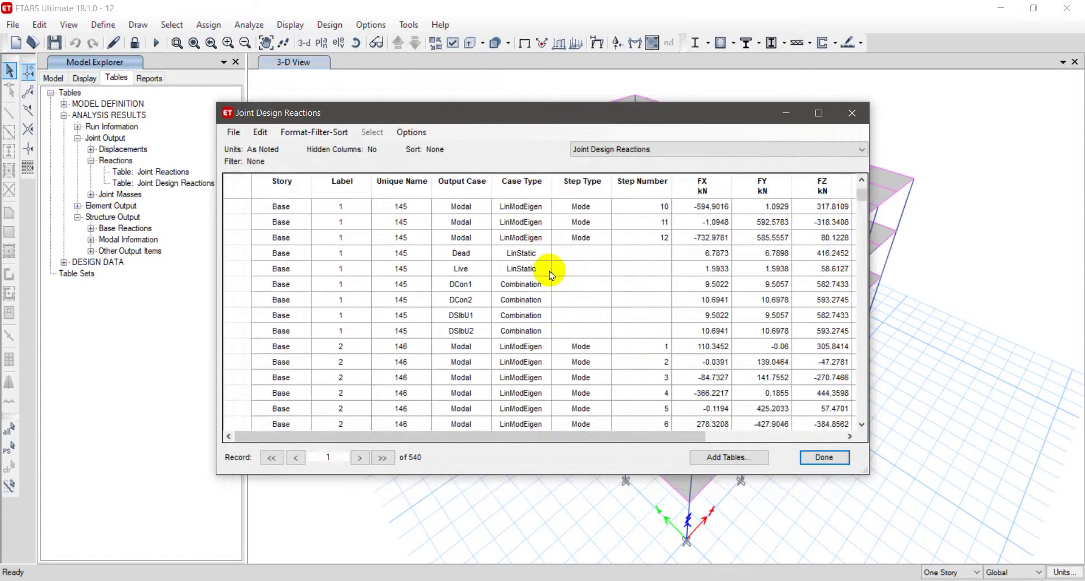
scroll(584, 367, "down", 5)
scroll(585, 316, "up", 2)
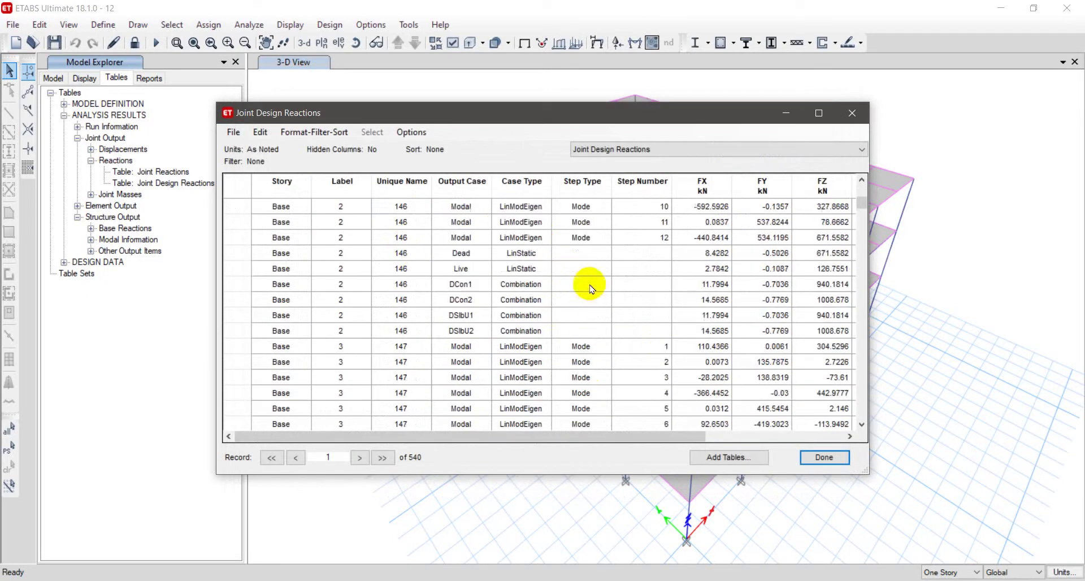
scroll(580, 250, "up", 1)
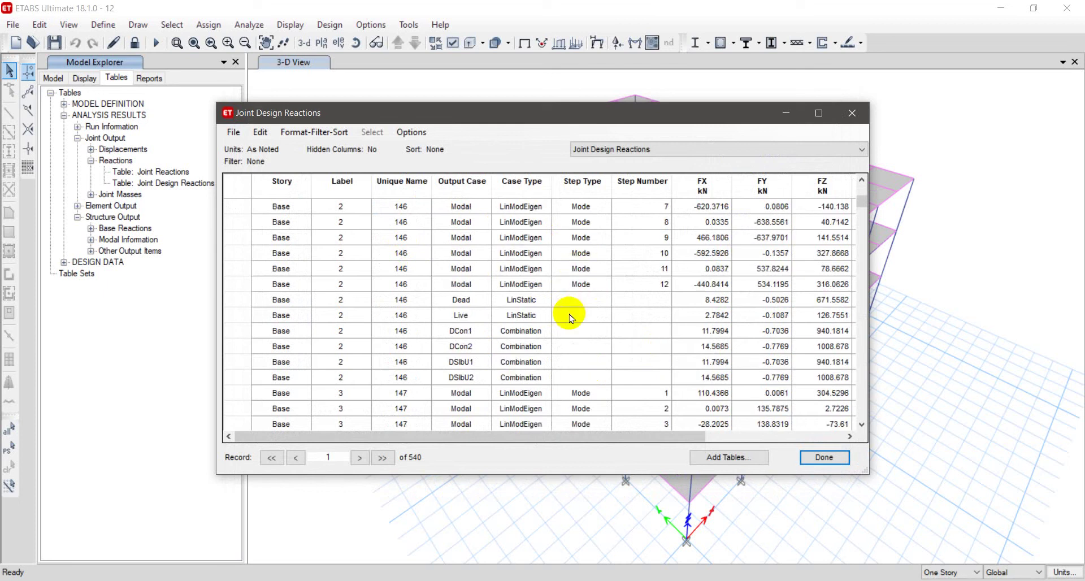
scroll(570, 310, "down", 1)
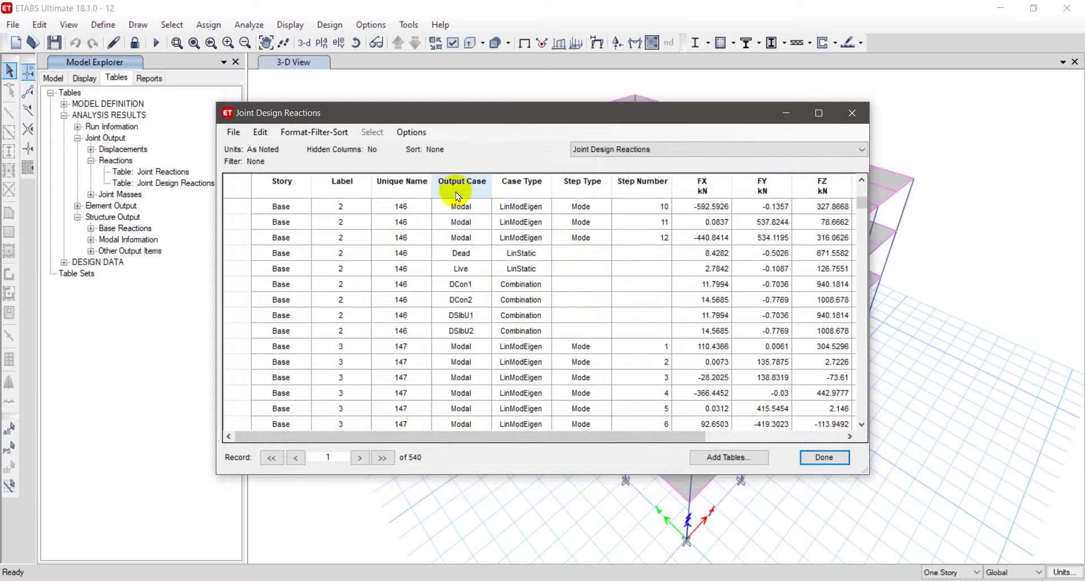
left_click(300, 132)
left_click(315, 163)
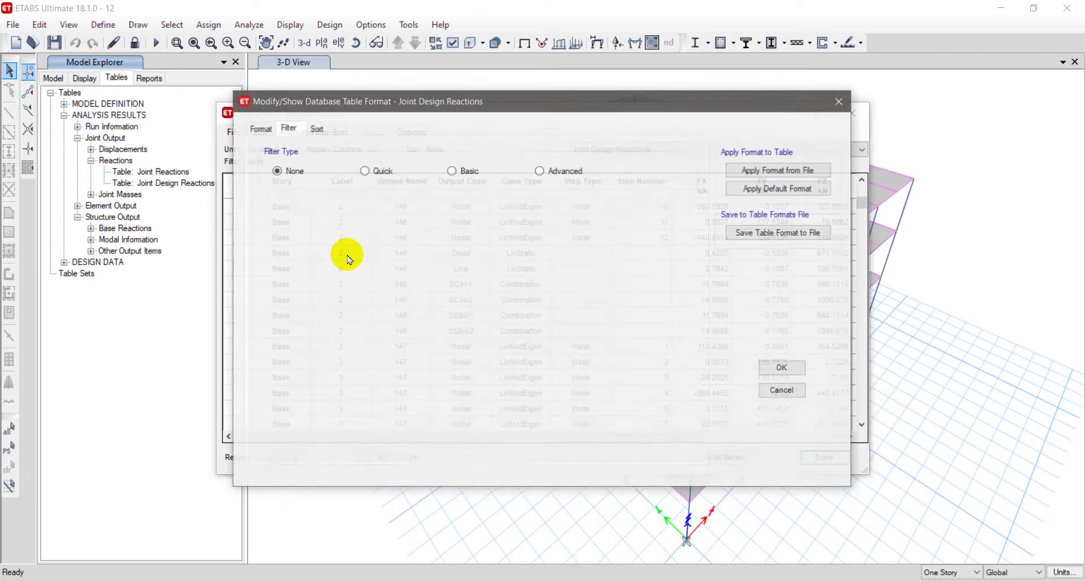
left_click(367, 170)
left_click(360, 220)
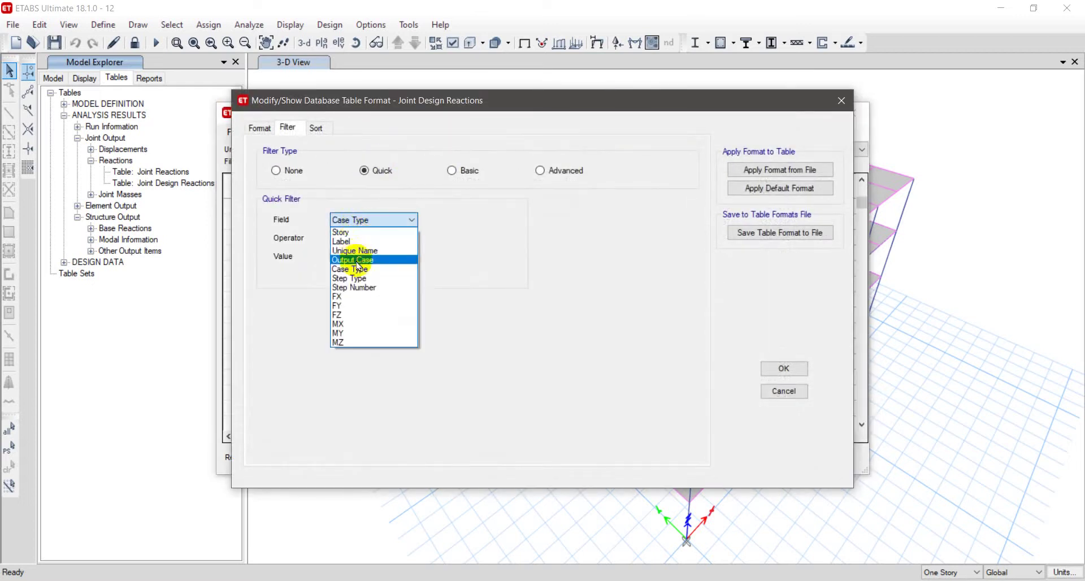
left_click(354, 252)
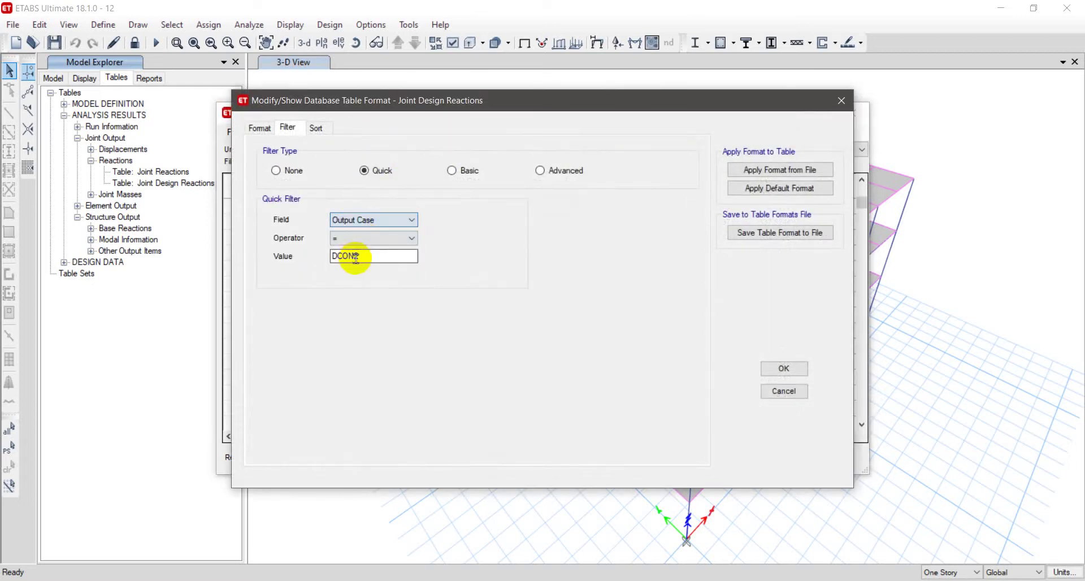
left_click(786, 368)
Look through the filtered DCon2 reaction rows for all base joints and review the table's quick filter settings.
scroll(486, 219, "down", 3)
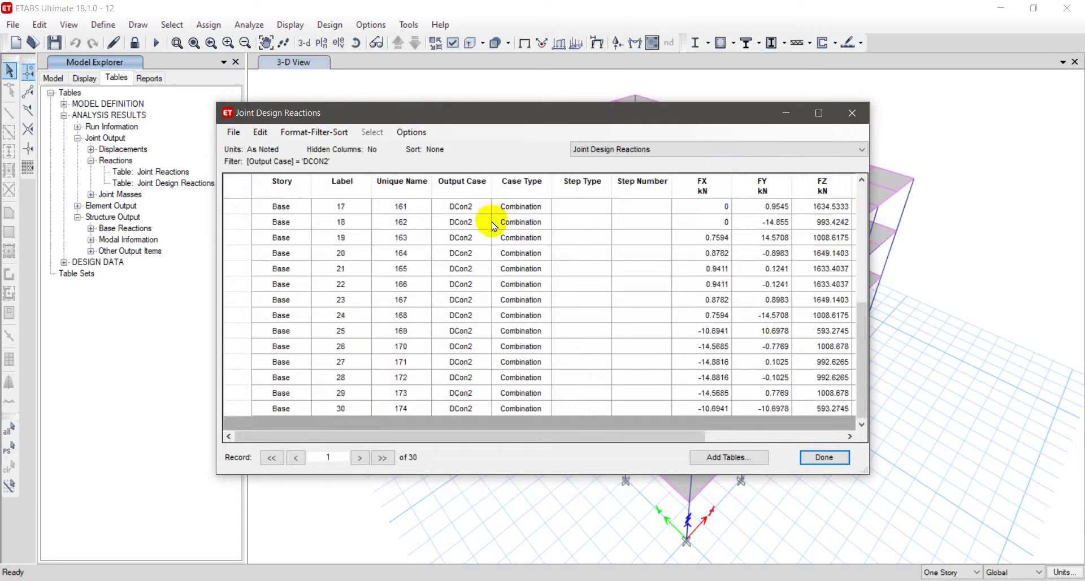
scroll(577, 259, "up", 6)
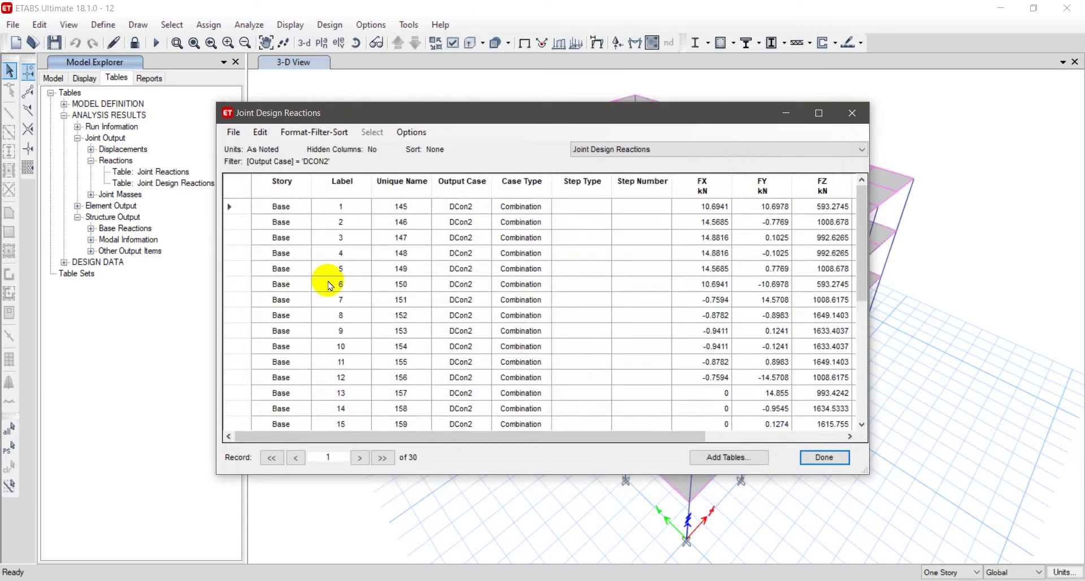
scroll(421, 237, "down", 5)
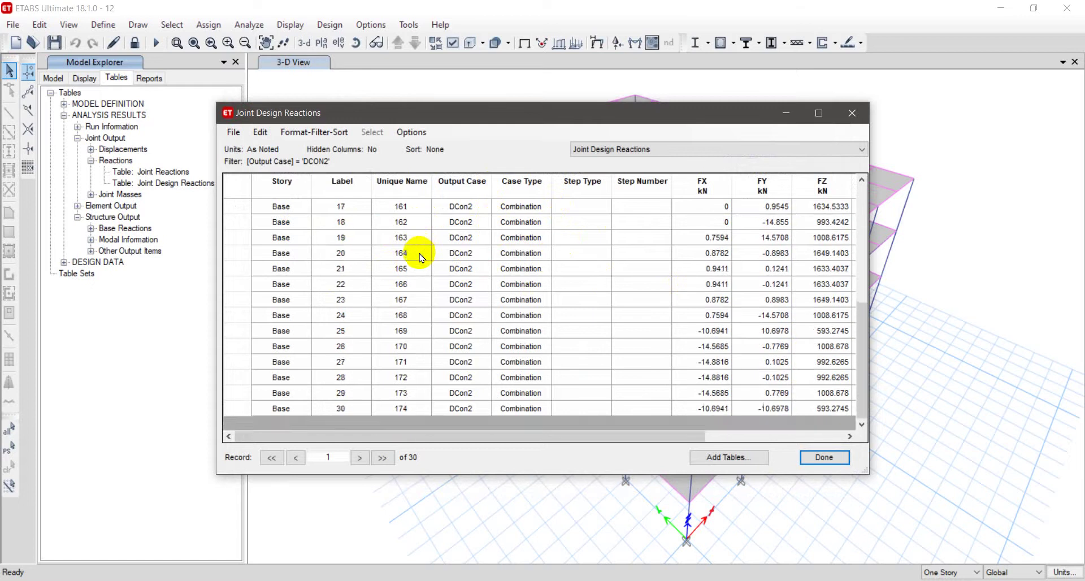
scroll(421, 252, "up", 5)
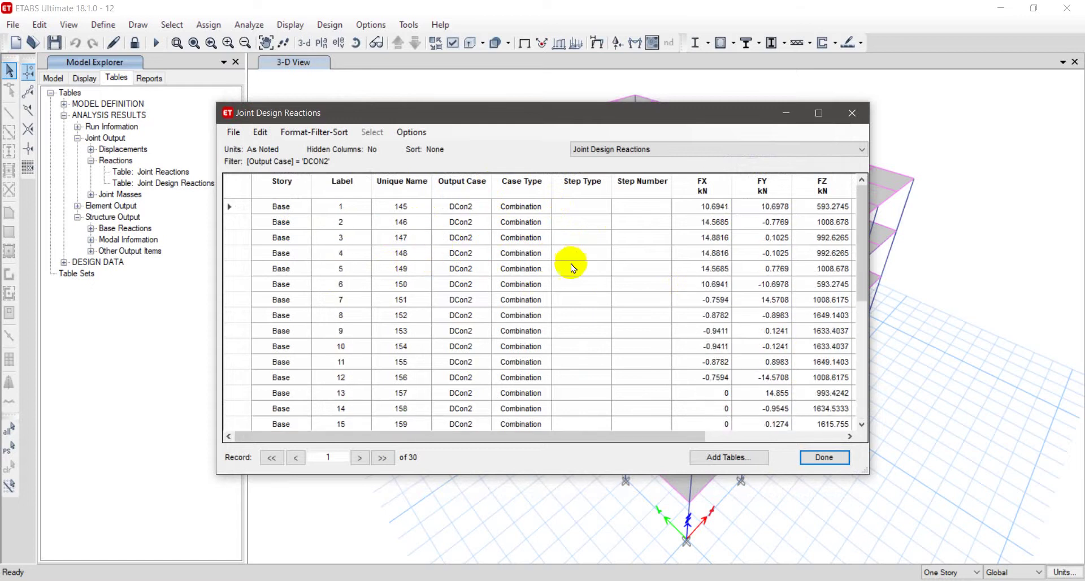
left_click(309, 132)
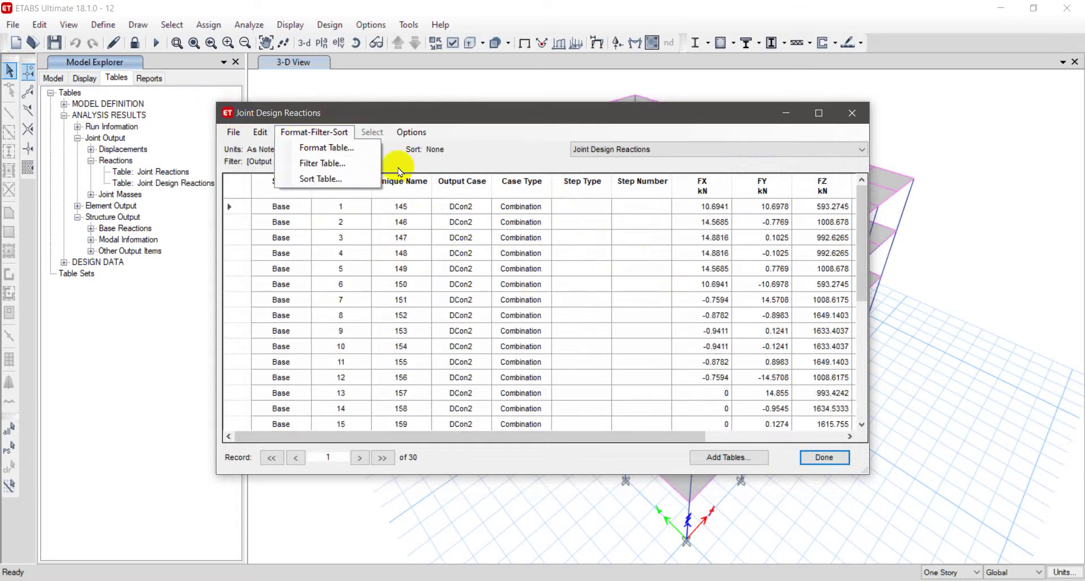
left_click(345, 158)
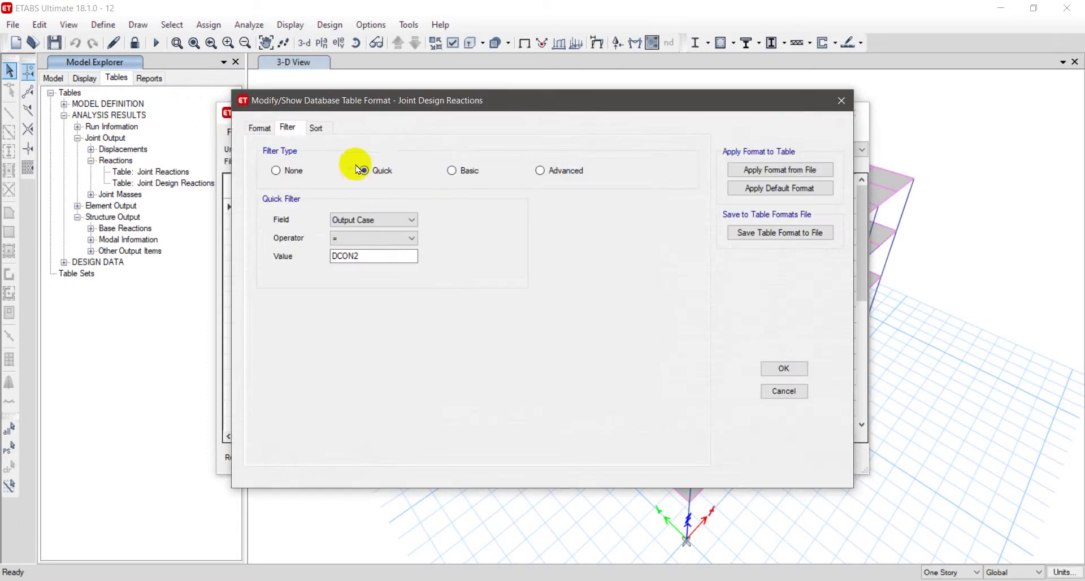
left_click(841, 100)
Hide the Unique Name, Output Case, Case Type, Step Type and Step Number columns in the filtered Joint Design Reactions table.
left_click(320, 134)
left_click(324, 148)
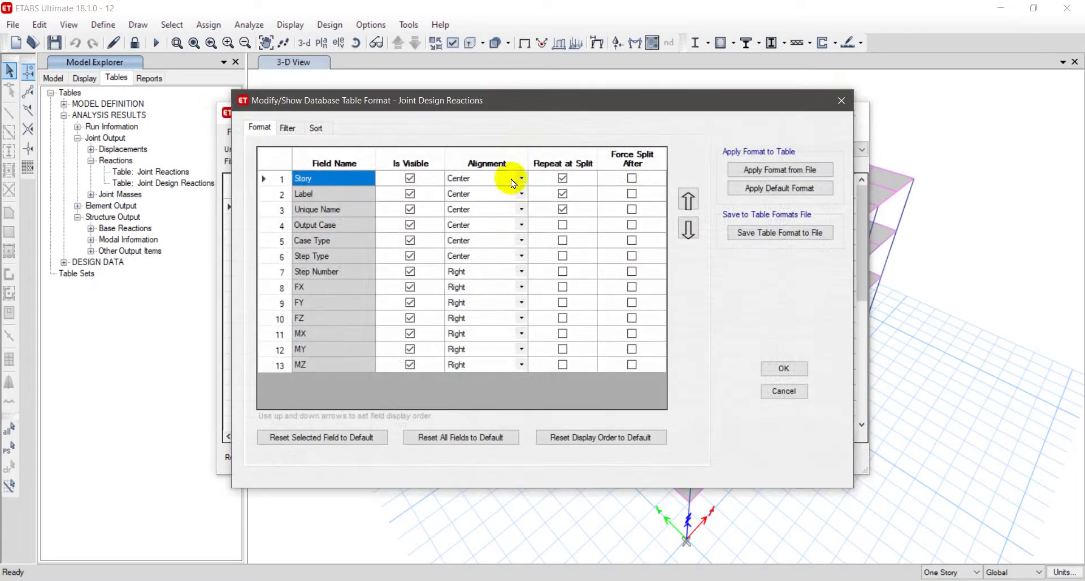
left_click_drag(537, 93, 529, 266)
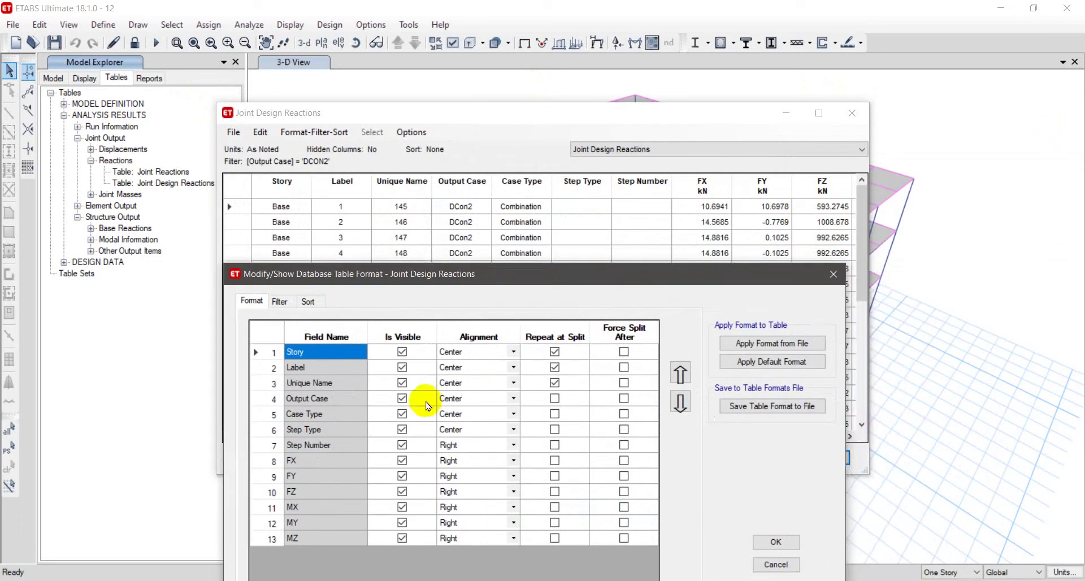
left_click(400, 383)
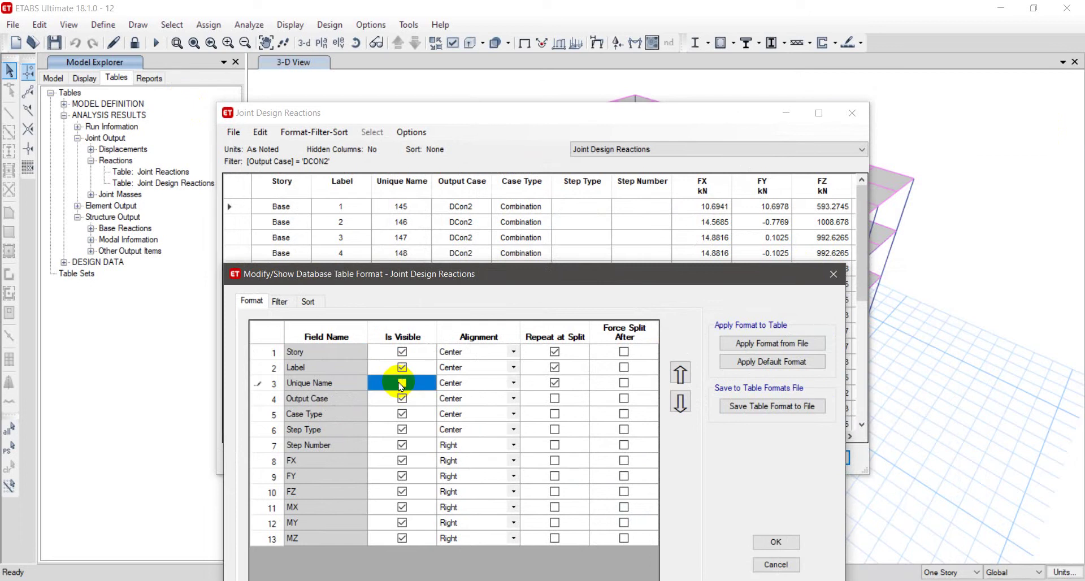
left_click(401, 383)
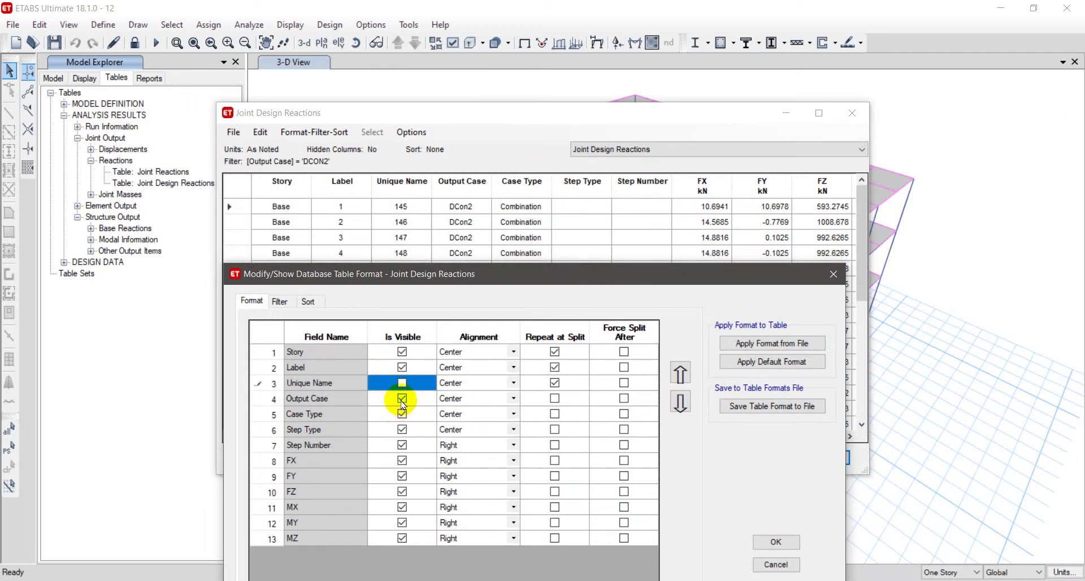
left_click(403, 400)
left_click(402, 416)
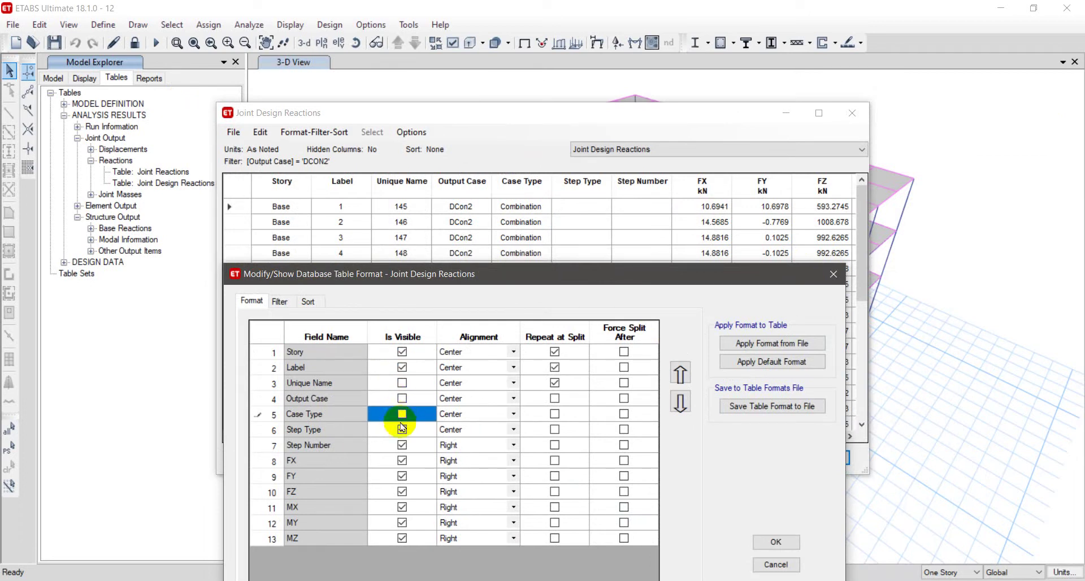
left_click(401, 430)
left_click(402, 446)
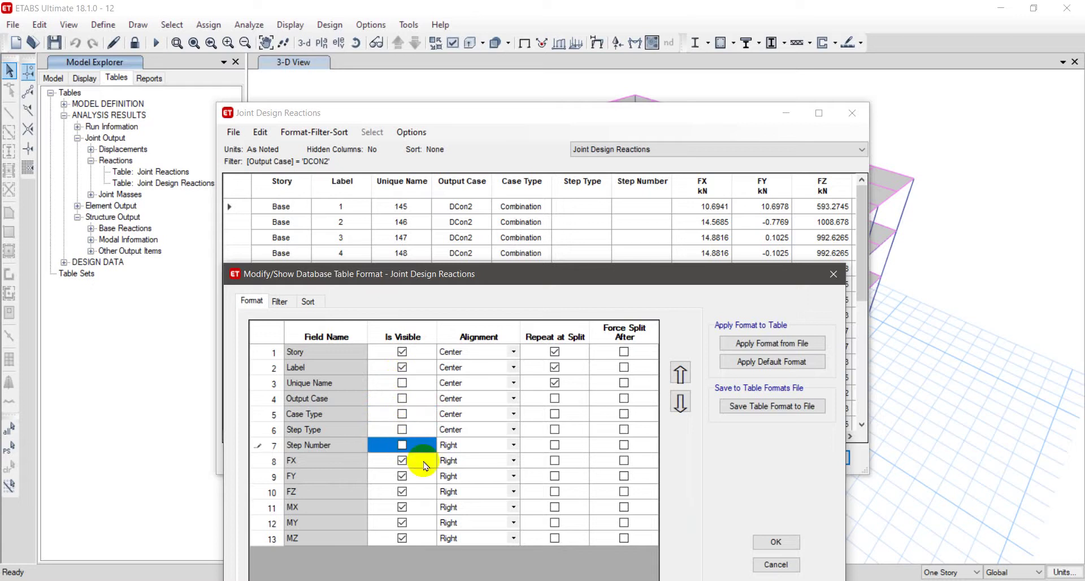
left_click(776, 543)
scroll(701, 237, "down", 5)
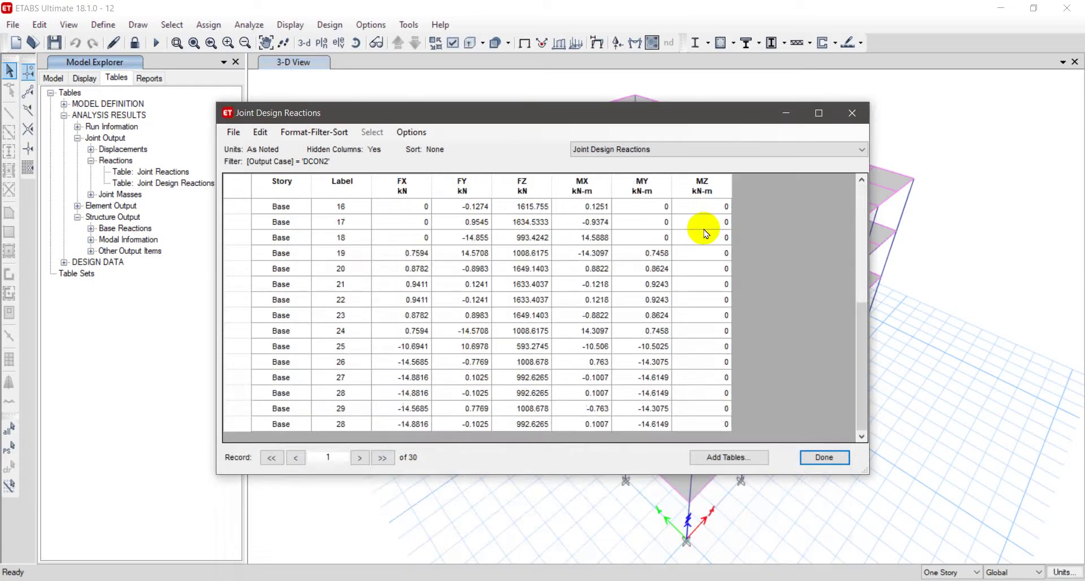
scroll(698, 255, "up", 5)
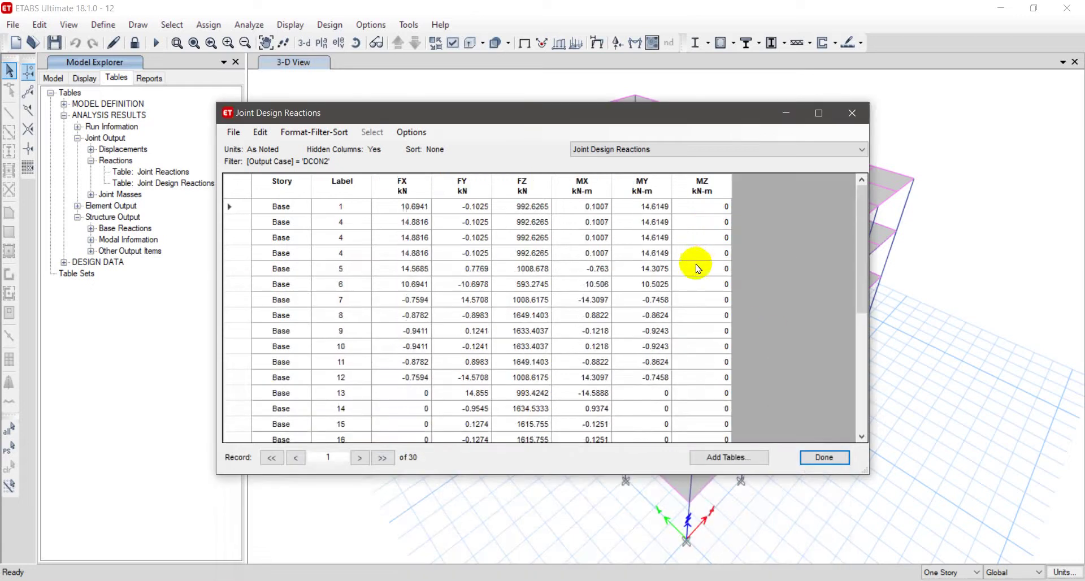
Reopen the table format settings for Joint Design Reactions and hide the MZ column.
left_click(311, 132)
left_click(309, 144)
left_click(310, 134)
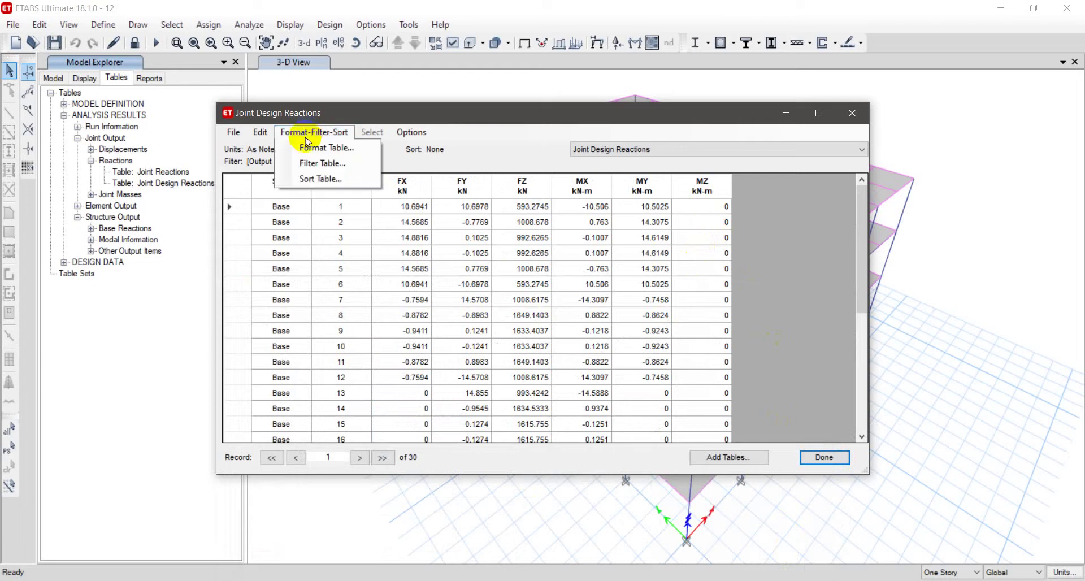
left_click(298, 145)
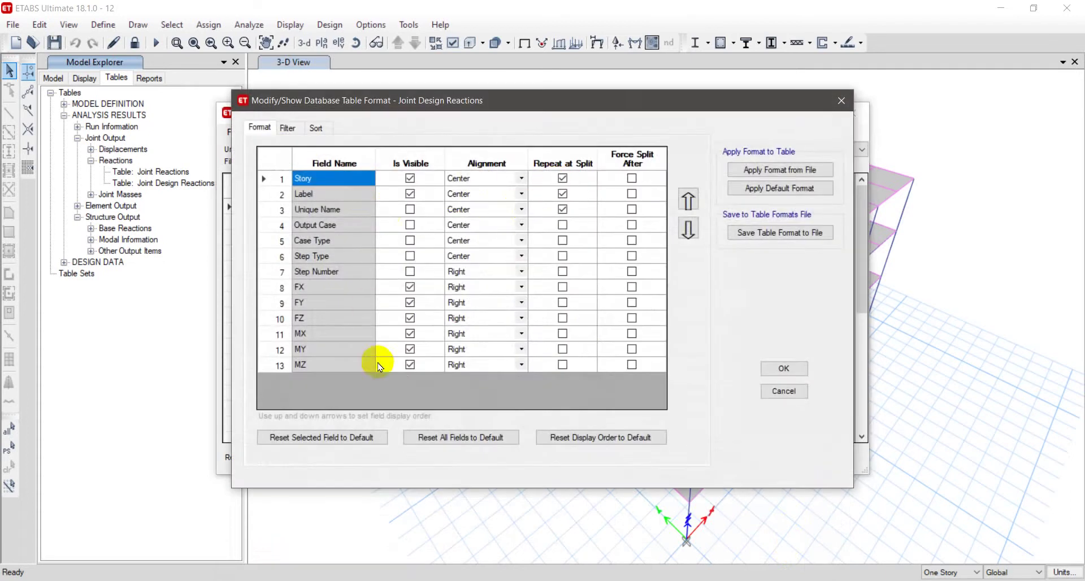
left_click(411, 365)
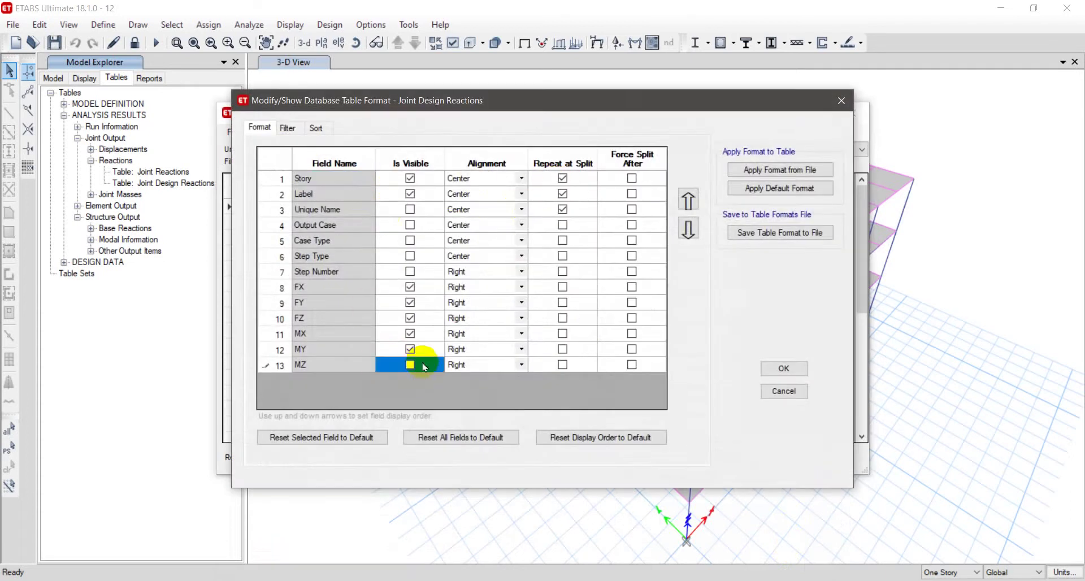
Set the alignment of the FX, FY and FZ fields to Center in the table format.
left_click(513, 291)
left_click(520, 287)
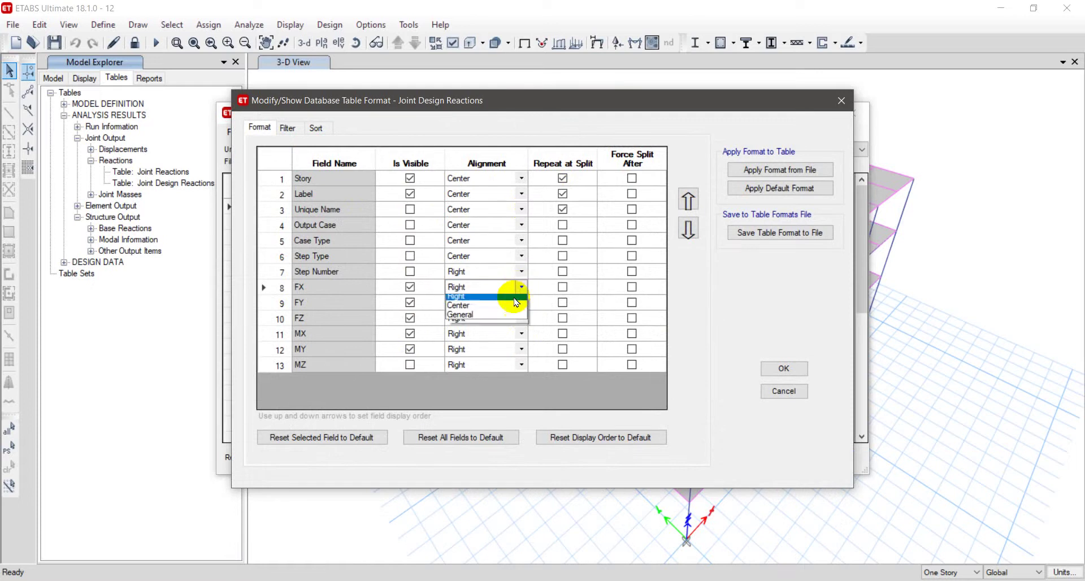
left_click(503, 311)
left_click(508, 303)
left_click(521, 303)
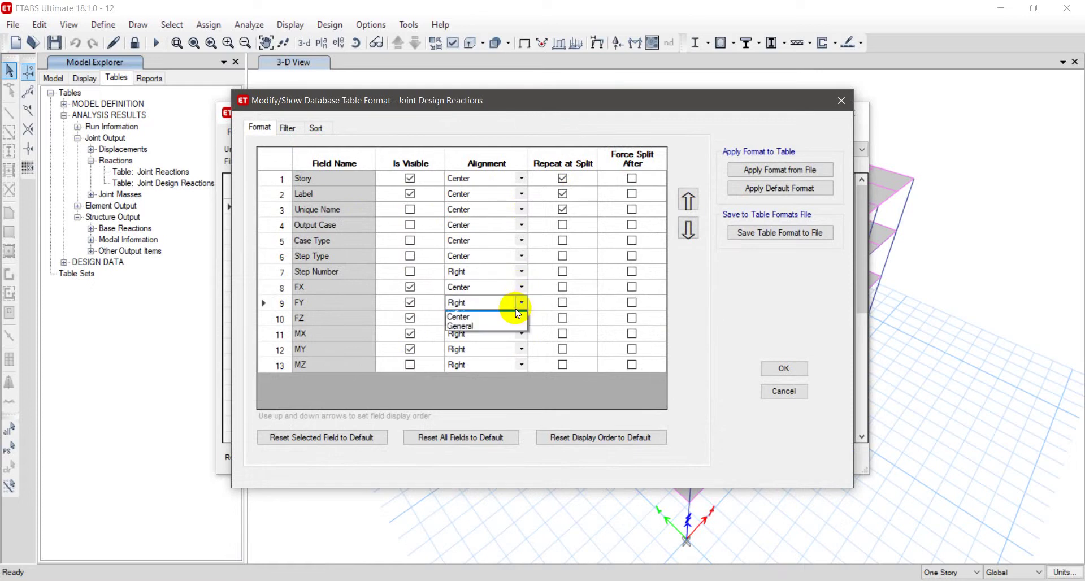
left_click(497, 332)
left_click(508, 318)
left_click(520, 318)
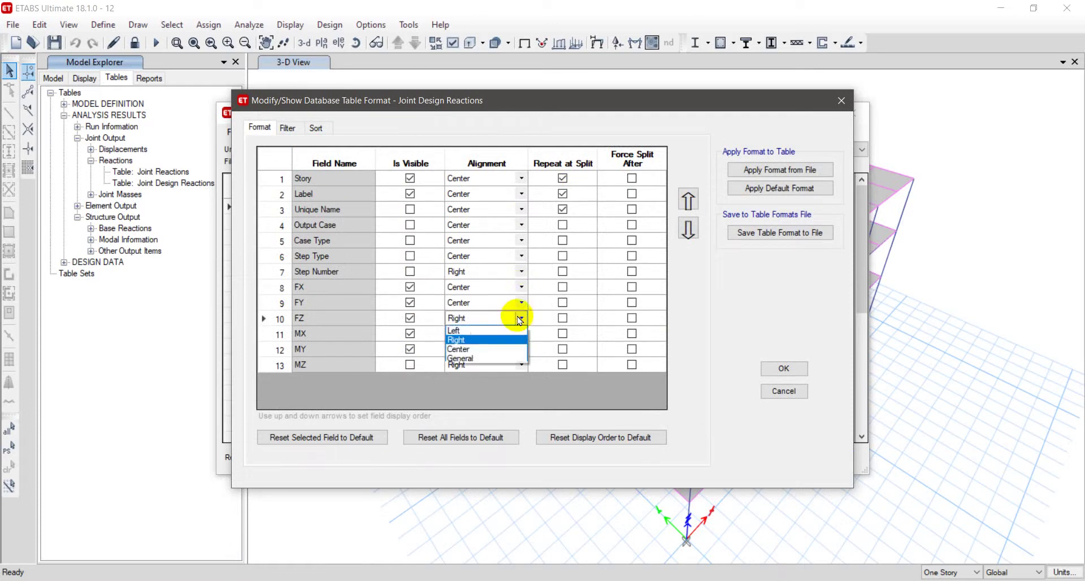
left_click(497, 355)
left_click(521, 318)
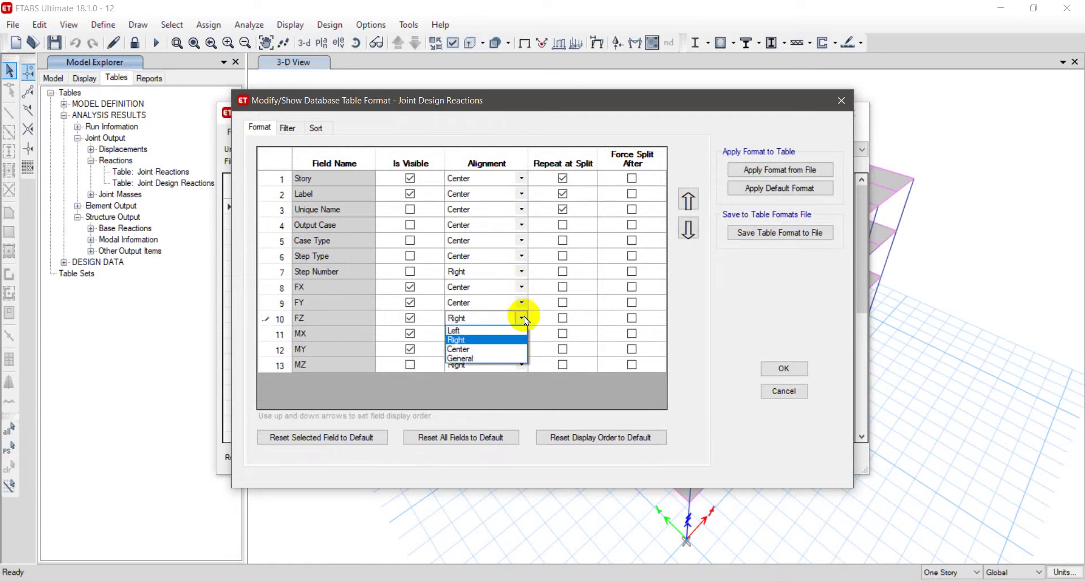
left_click(497, 341)
Set the alignment of the MX and MY fields to Center, apply the format and look through the table rows.
left_click(517, 334)
left_click(521, 334)
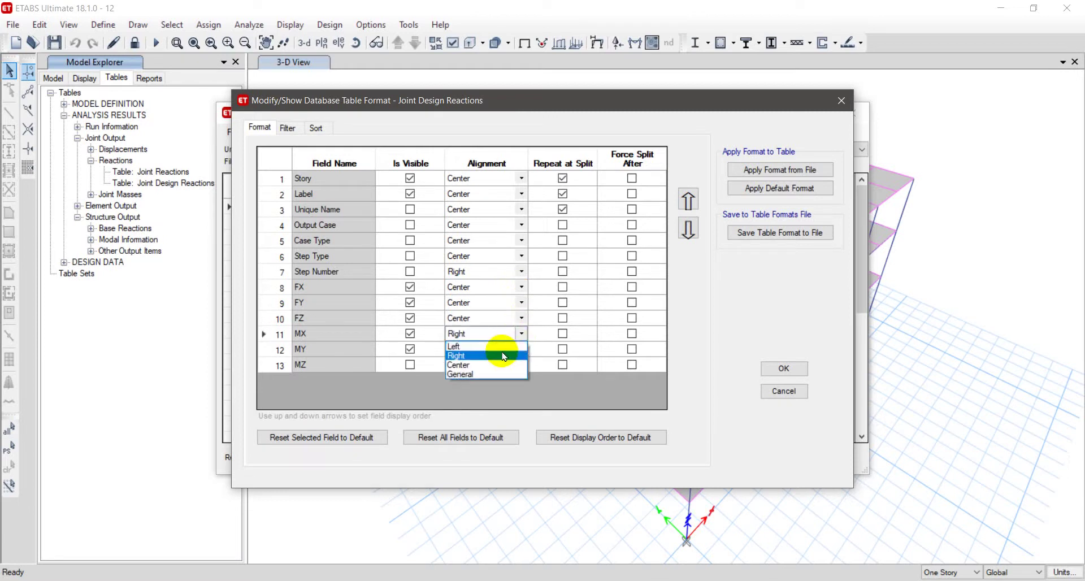
left_click(509, 353)
left_click(520, 350)
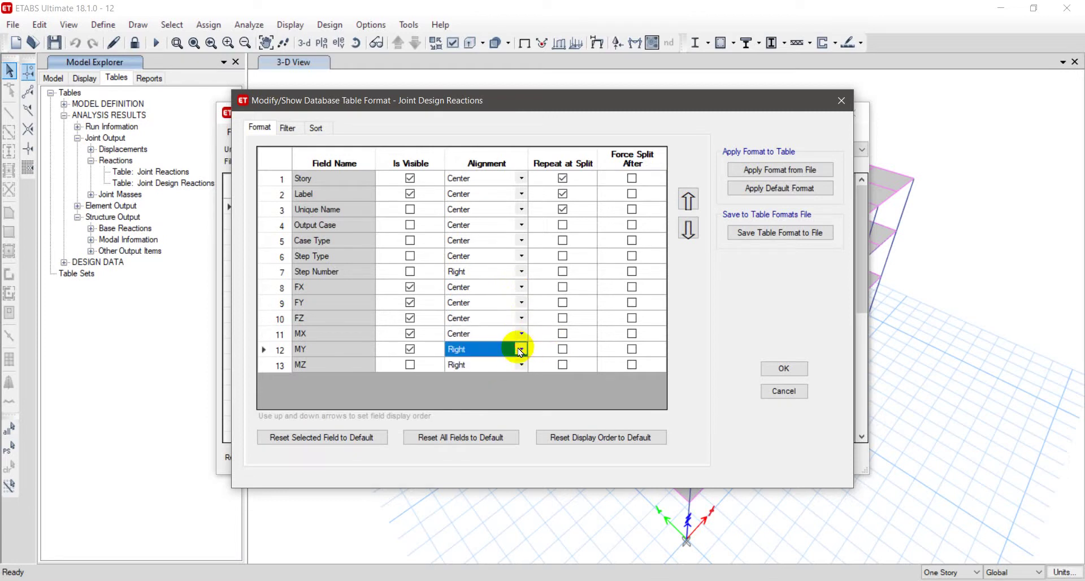
left_click(520, 350)
left_click(488, 374)
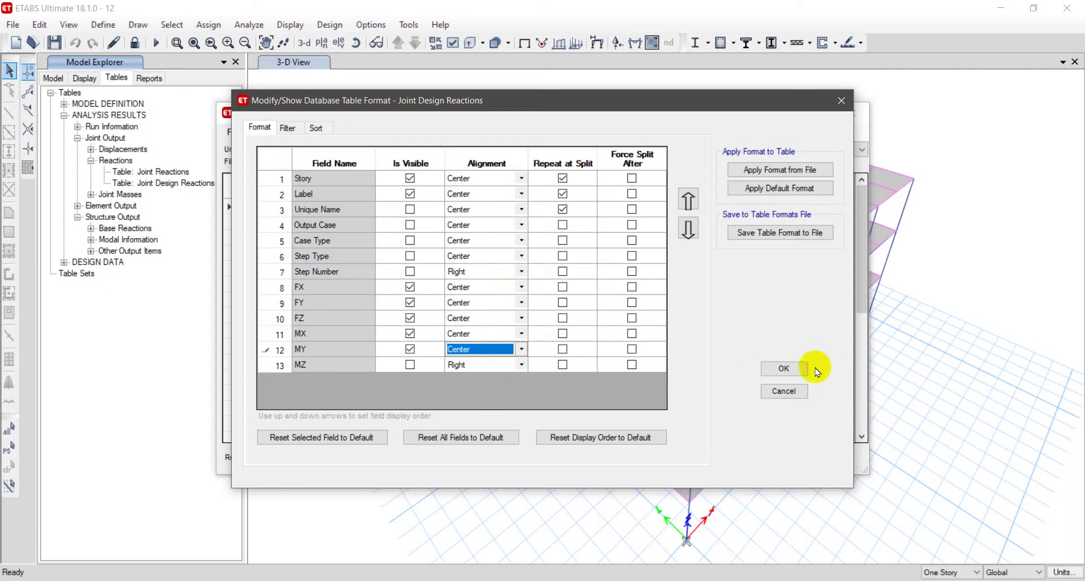
left_click(798, 368)
scroll(465, 279, "down", 4)
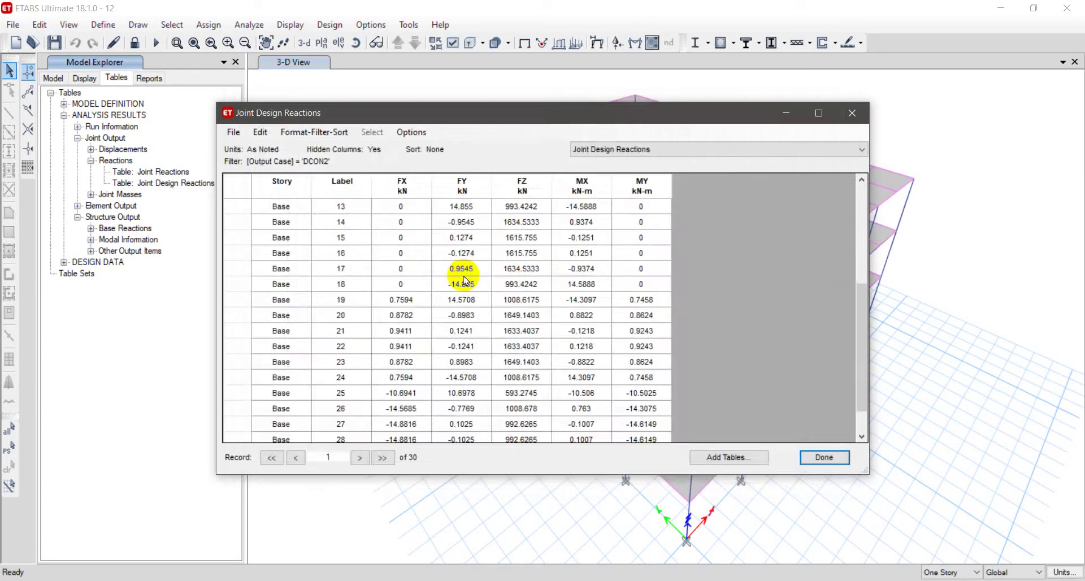
scroll(465, 280, "up", 4)
Export the current Joint Design Reactions table to Excel and maximize the exported workbook's window.
left_click(235, 132)
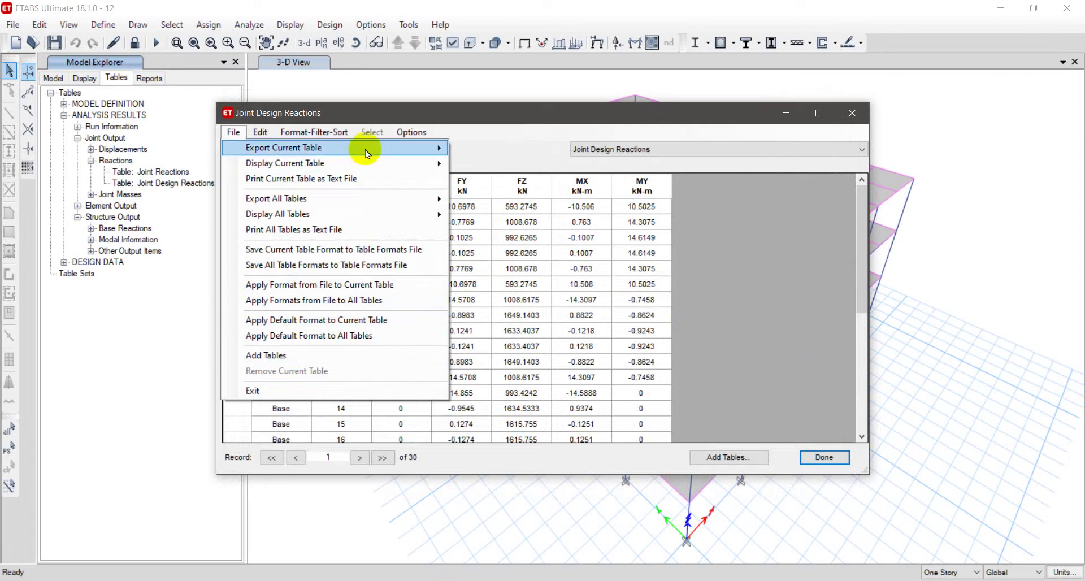
mouse_move(366, 150)
left_click(501, 149)
left_click(245, 136)
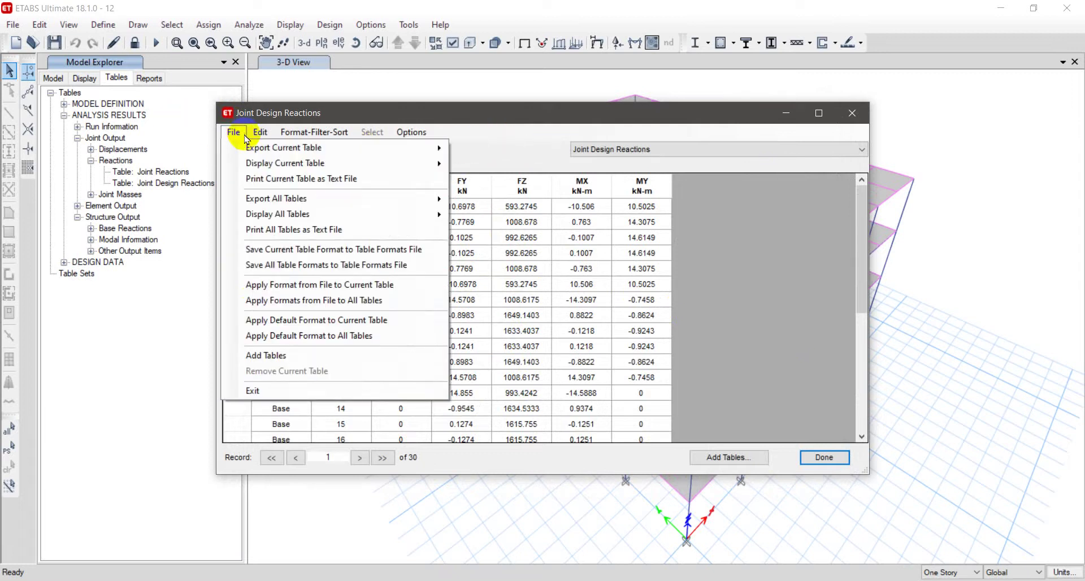
left_click(244, 136)
left_click(235, 132)
mouse_move(362, 148)
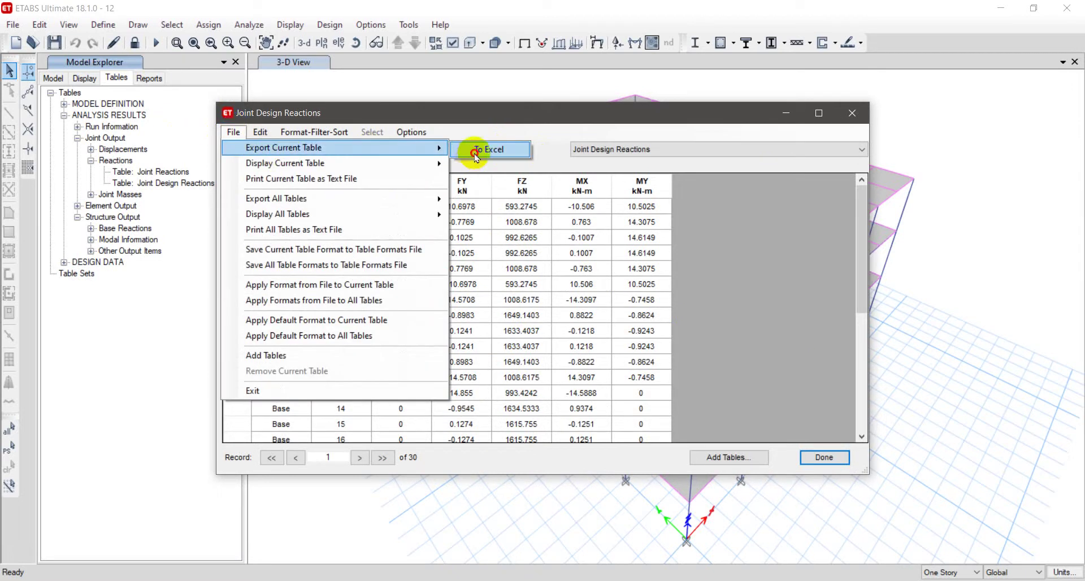
left_click(476, 158)
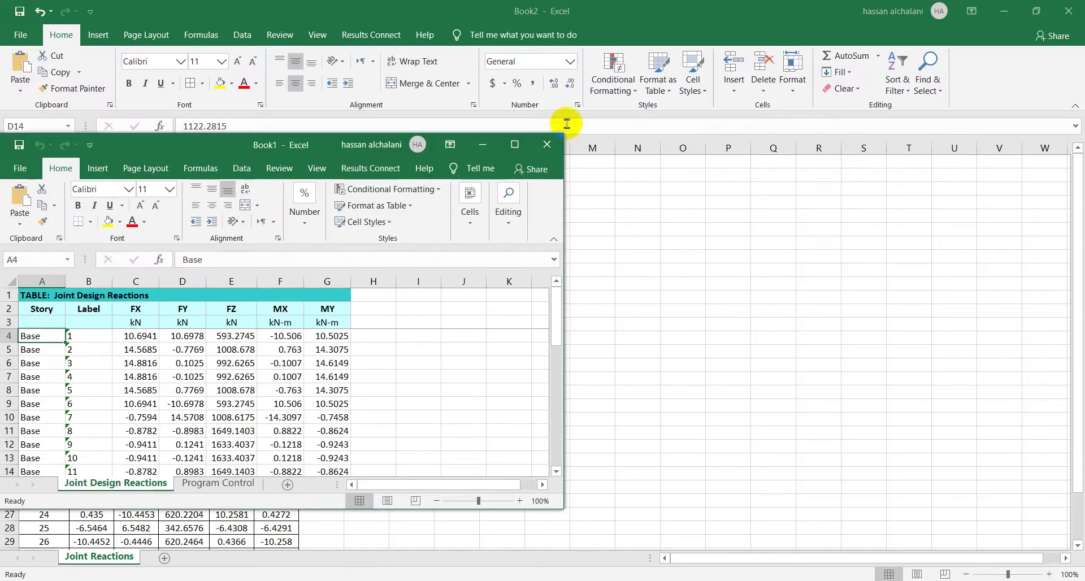
left_click(515, 145)
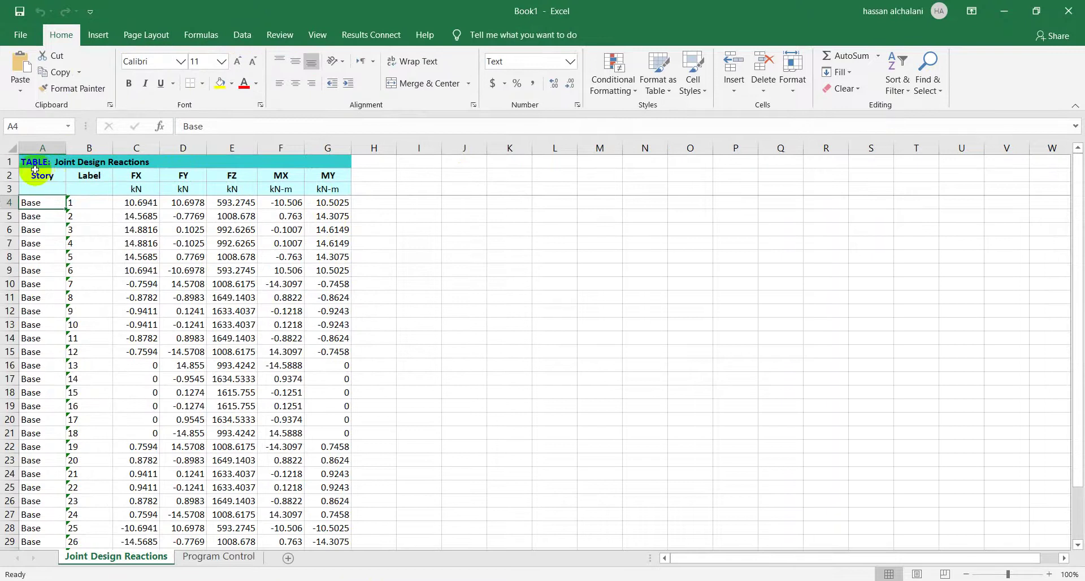
Merge and center the "TABLE: Joint Design Reactions" title across columns A to G in row 1.
left_click_drag(34, 160, 312, 162)
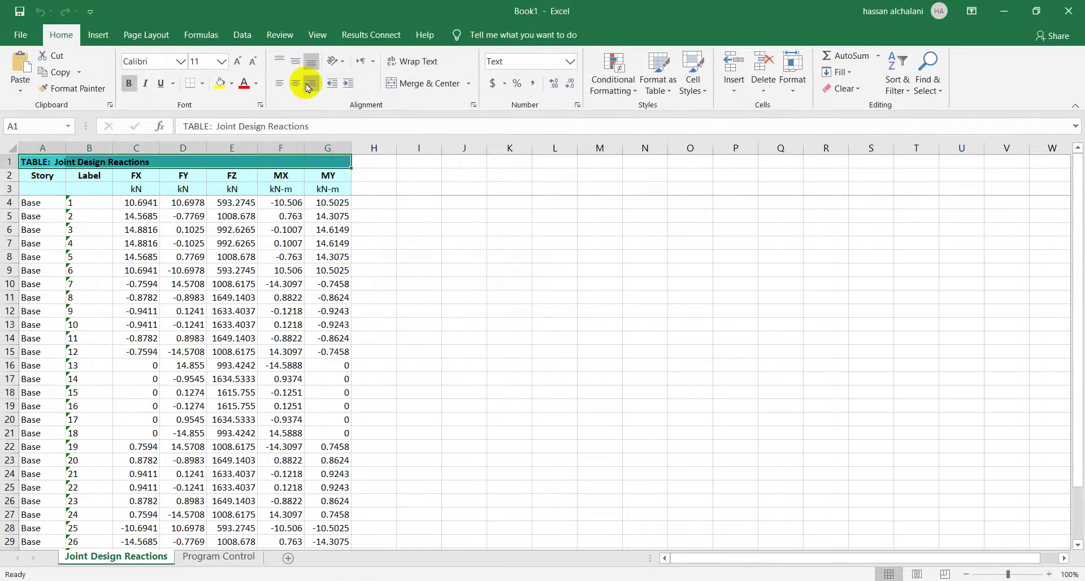
left_click(421, 83)
left_click(433, 257)
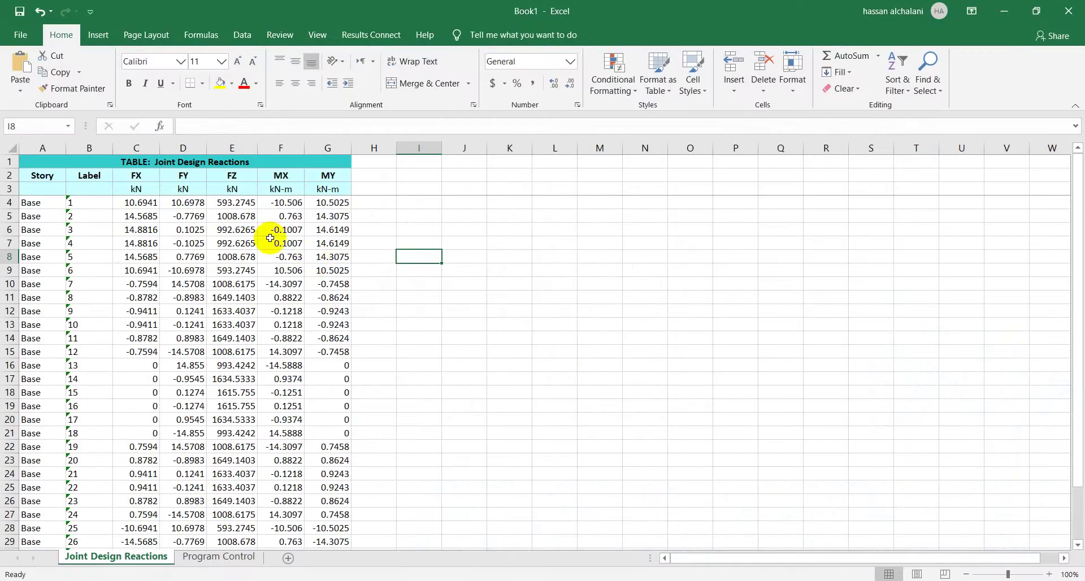
Center all cells of the Joint Design Reactions sheet horizontally and vertically.
key("ctrl+a")
left_click(294, 83)
left_click(295, 61)
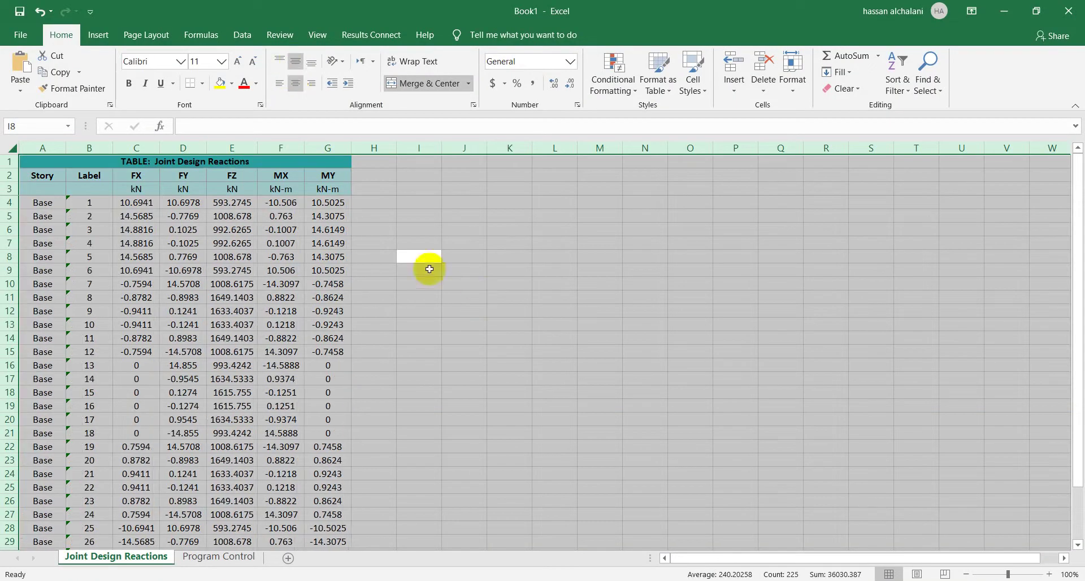
left_click(182, 177)
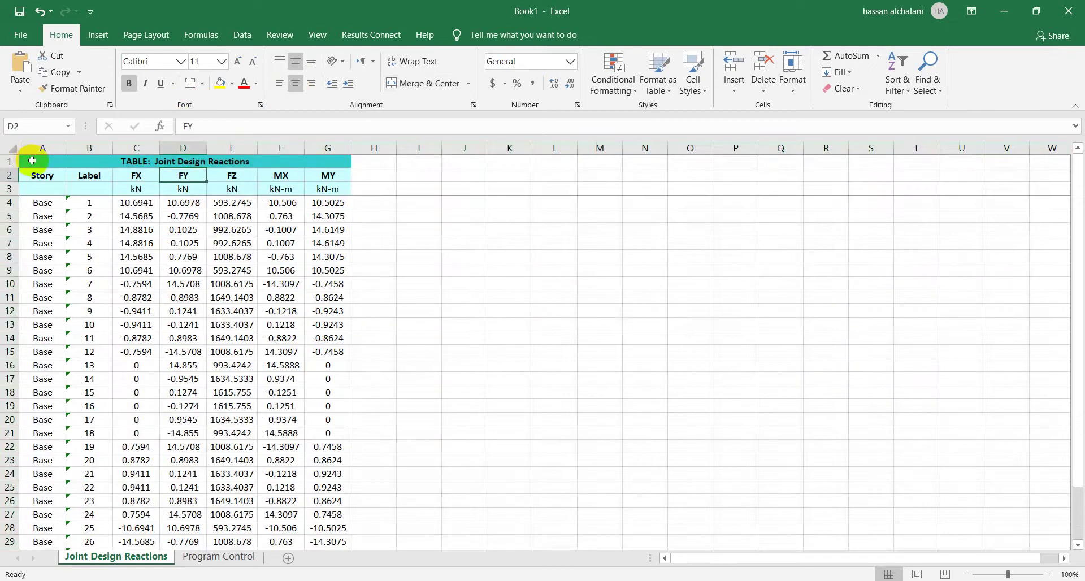
Apply All Borders to the whole reactions table in A1:G33.
left_click_drag(29, 164, 226, 543)
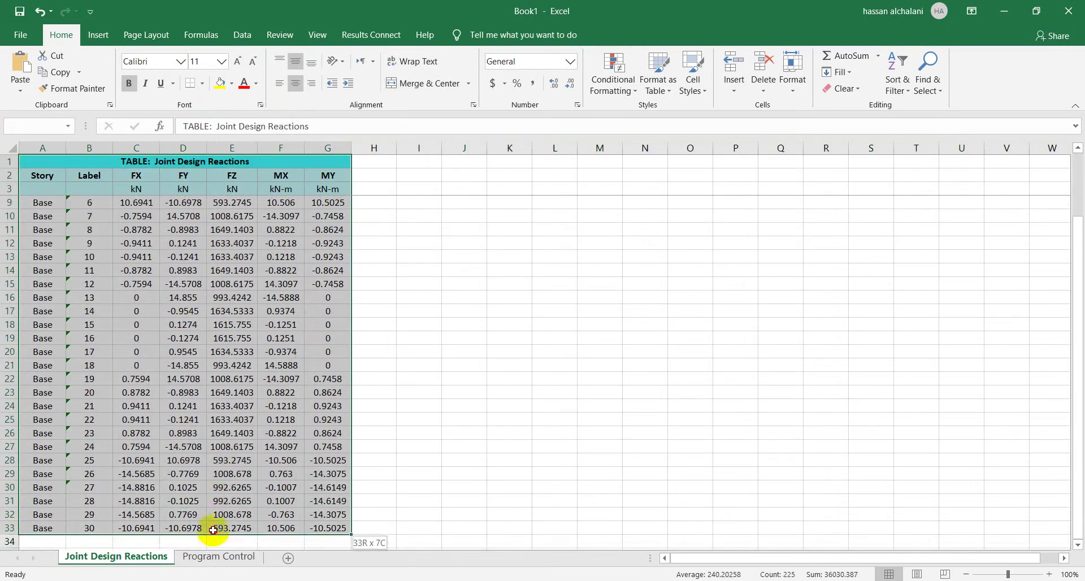
left_click(201, 84)
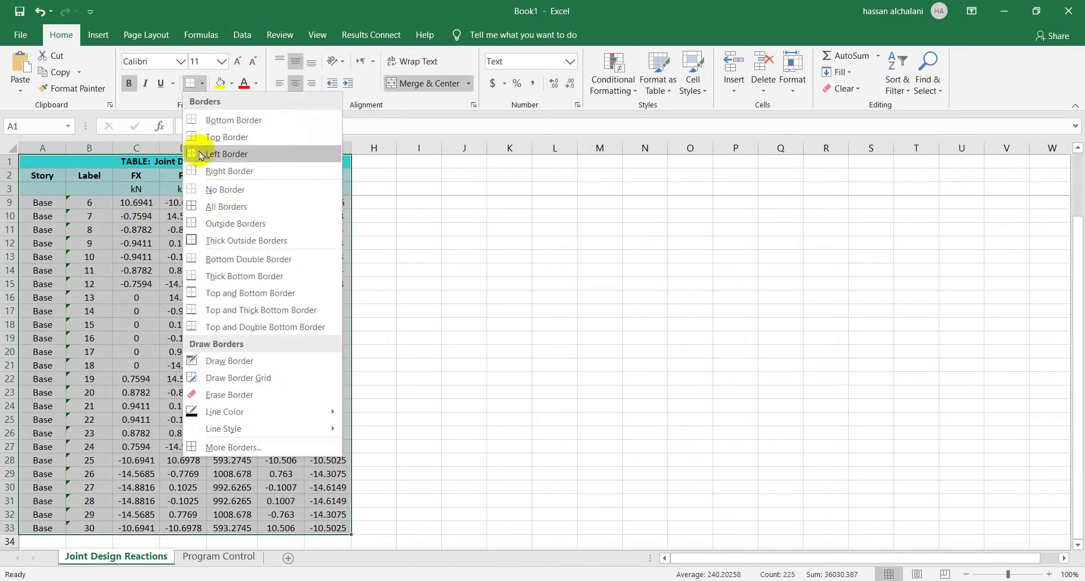
left_click(223, 210)
left_click(504, 244)
scroll(504, 245, "up", 2)
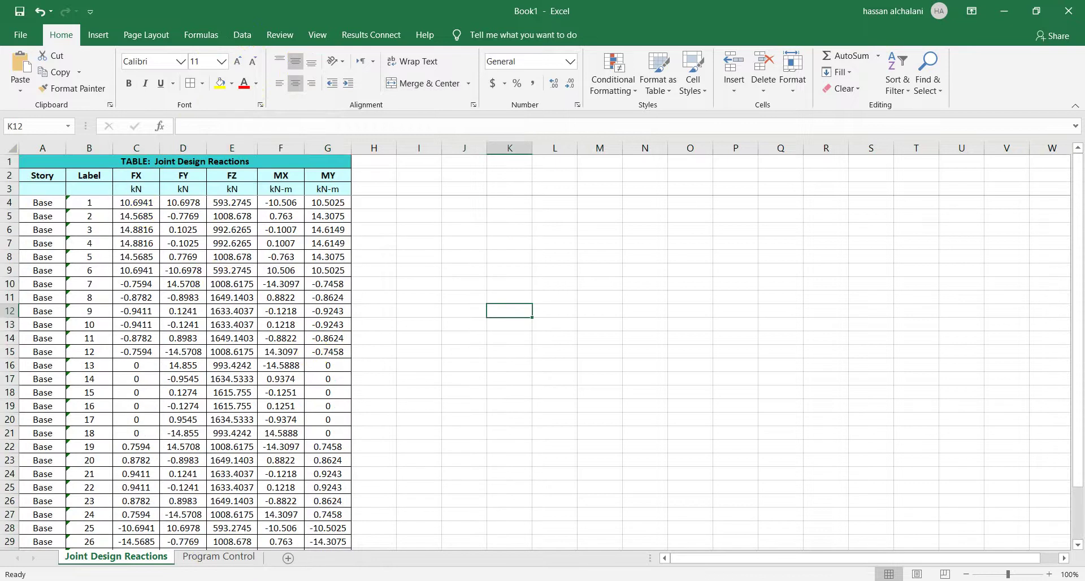
Switch to ETABS 2016 and open the Joint Reactions table from the analysis results.
left_click(254, 531)
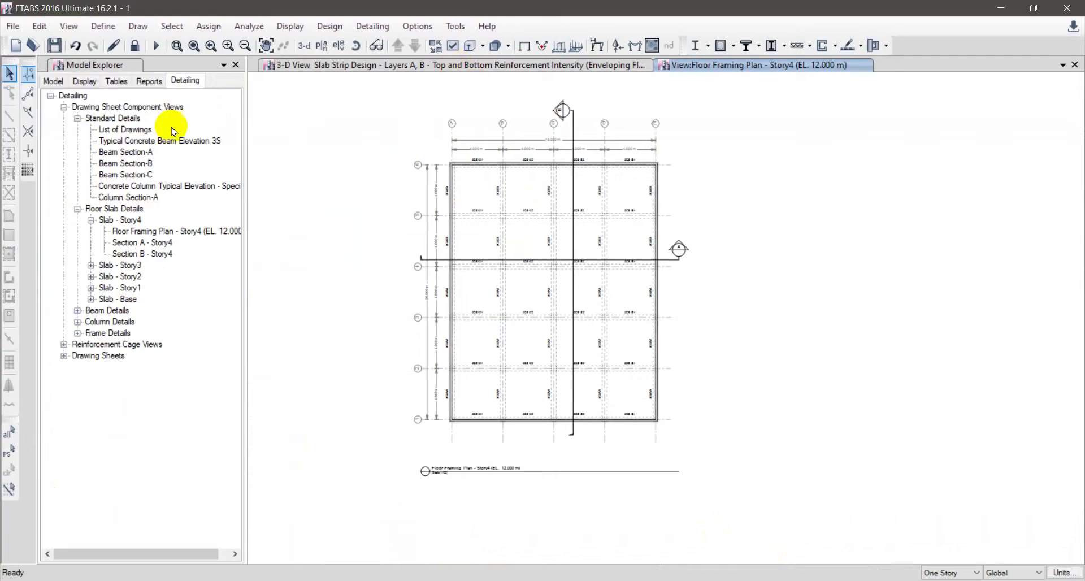
left_click(149, 82)
left_click(117, 81)
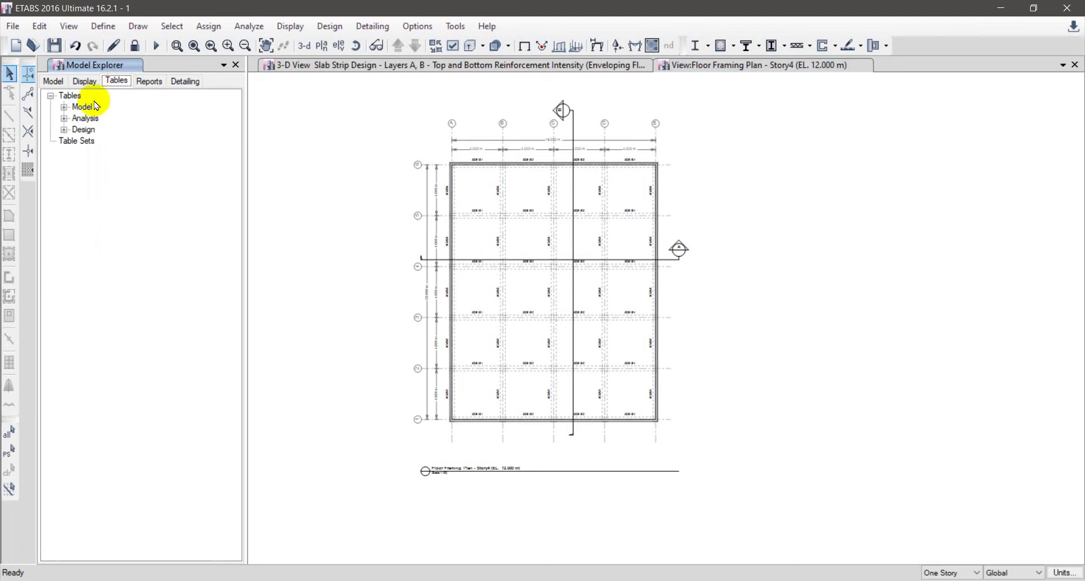
left_click(64, 118)
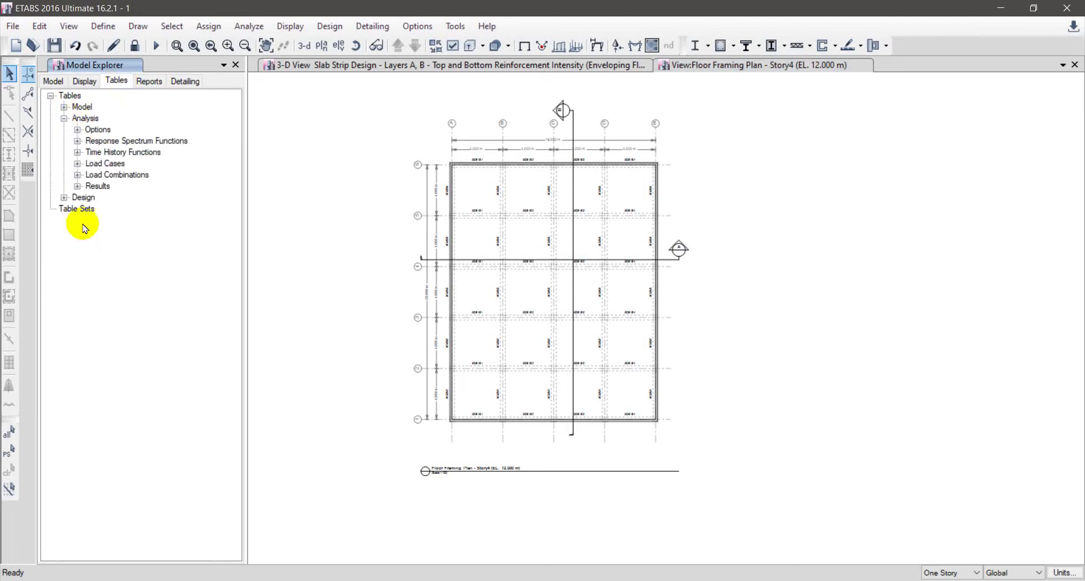
left_click(78, 186)
left_click(91, 208)
double_click(146, 232)
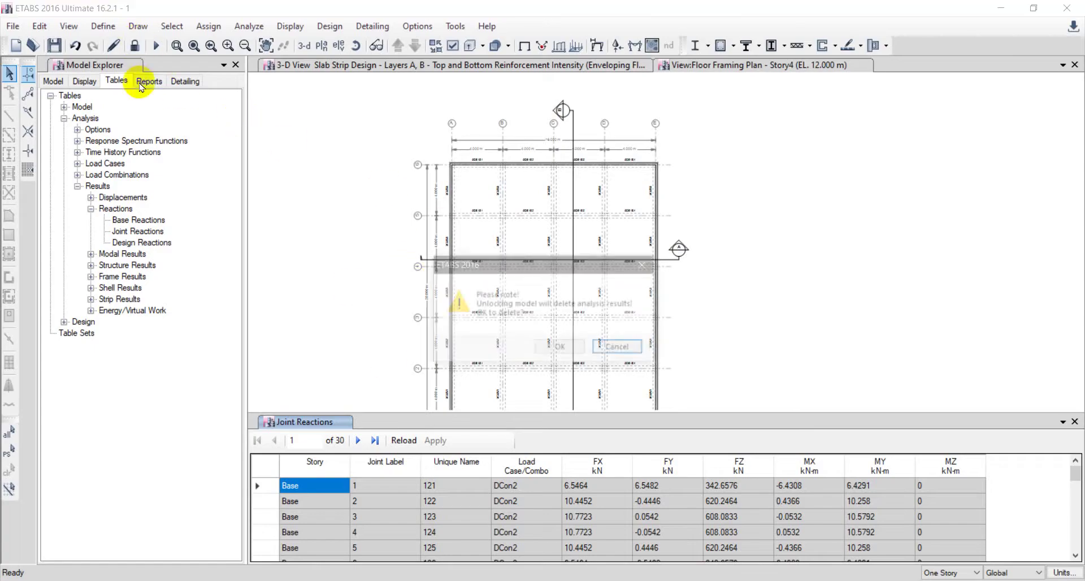
Unlock the model, accepting deletion of its analysis results, and select all Beams by object type.
left_click(549, 347)
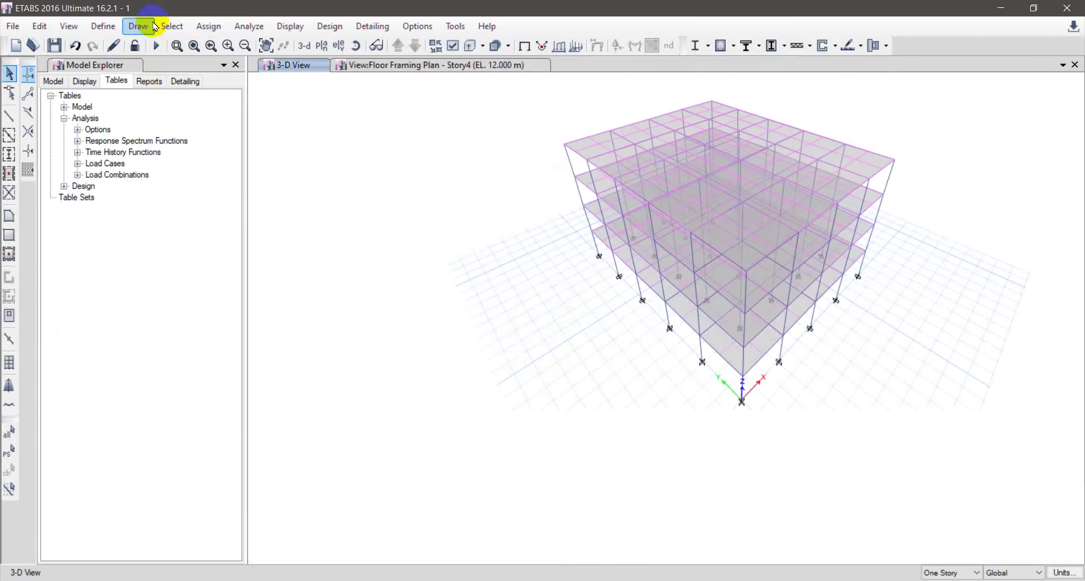
left_click(208, 26)
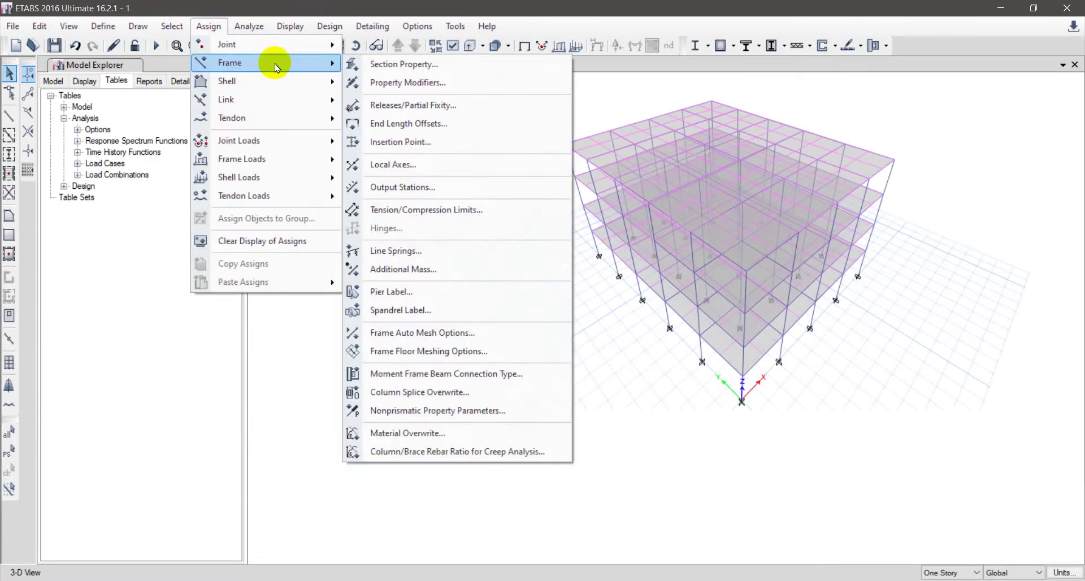
left_click(171, 26)
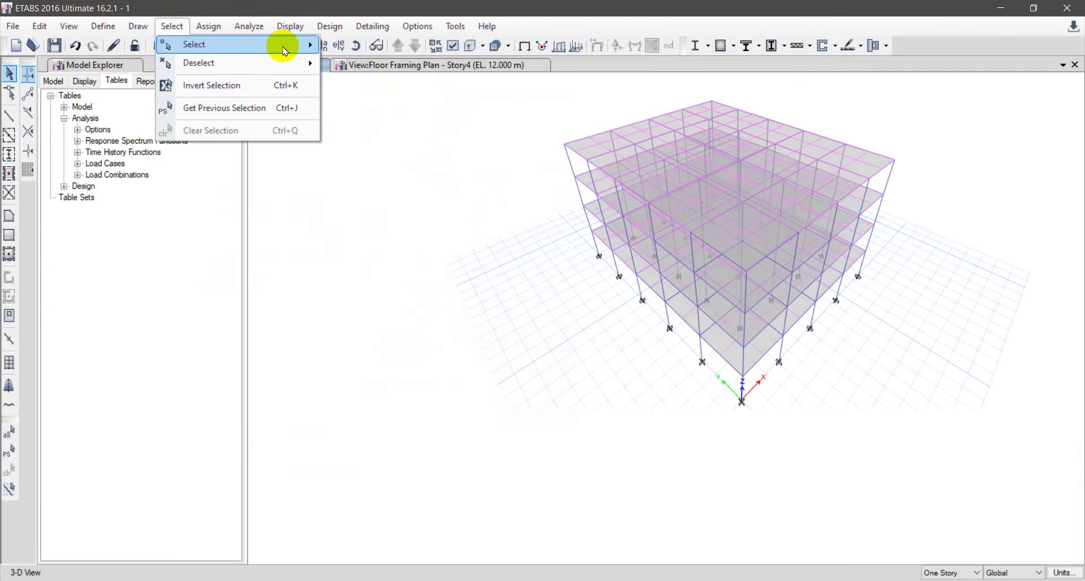
mouse_move(281, 45)
left_click(412, 146)
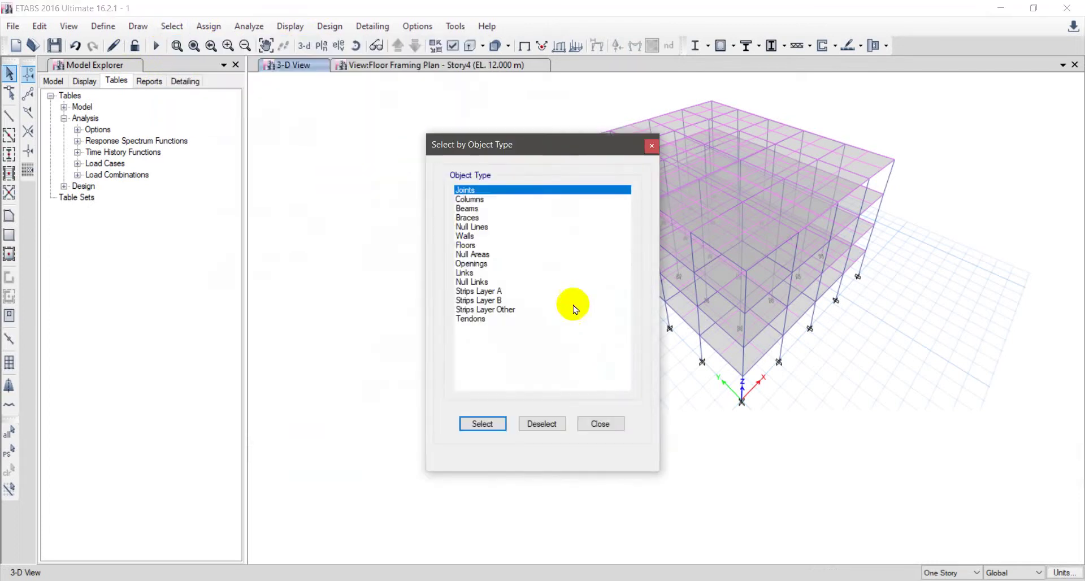
left_click(479, 209)
left_click(483, 424)
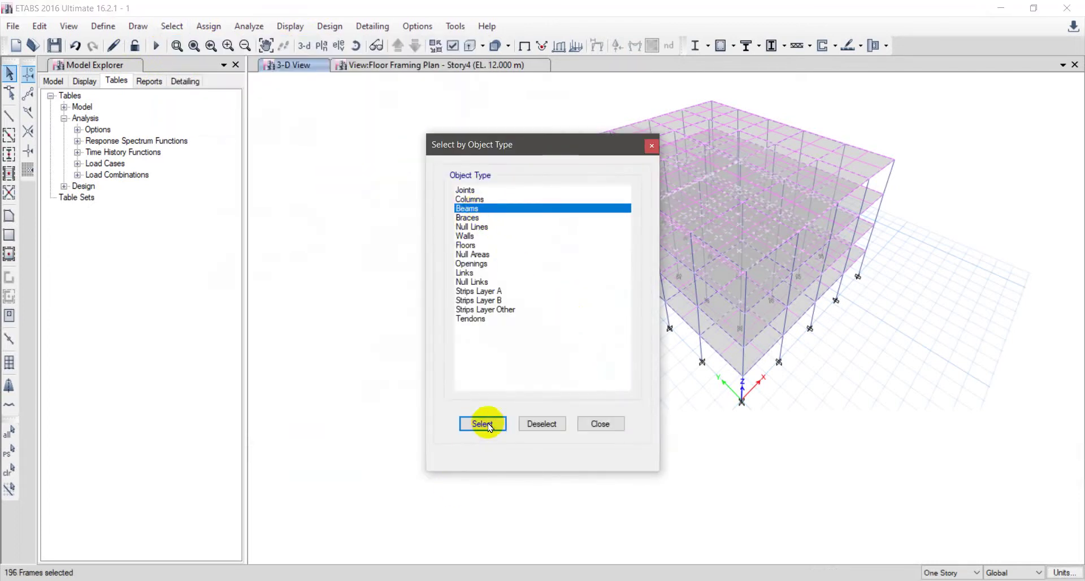
left_click(599, 423)
Show only the selected beams and set the 3D view to the xz direction.
right_click(406, 257)
left_click(461, 332)
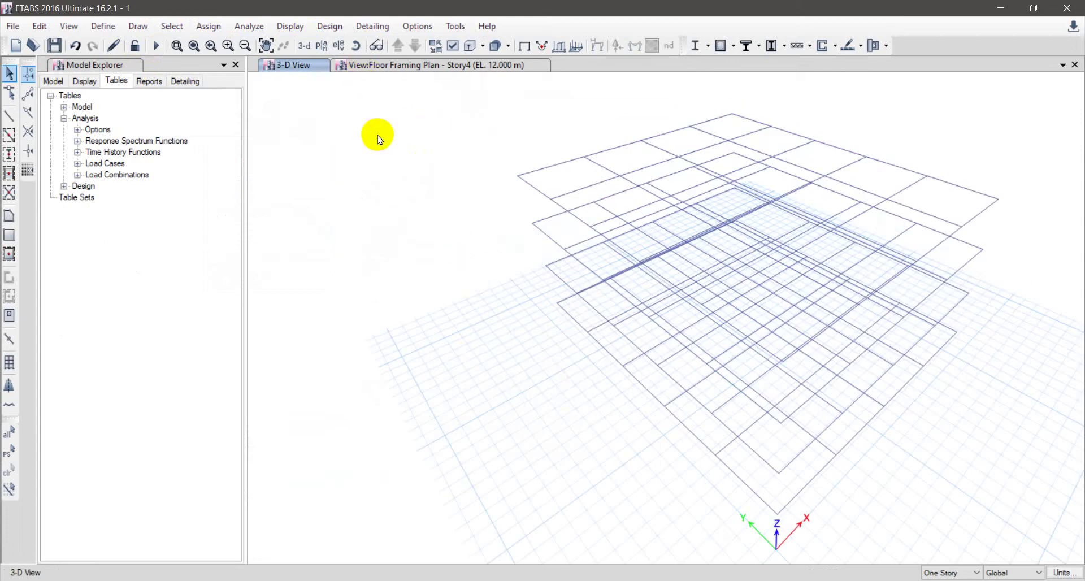
key("ctrl+shift+F3")
left_click(592, 360)
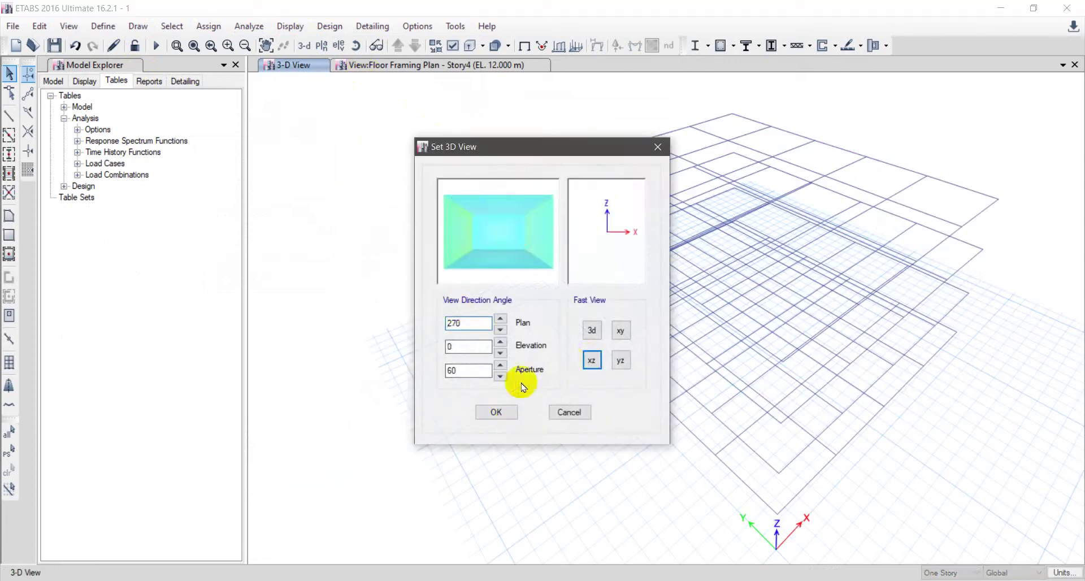
left_click(496, 412)
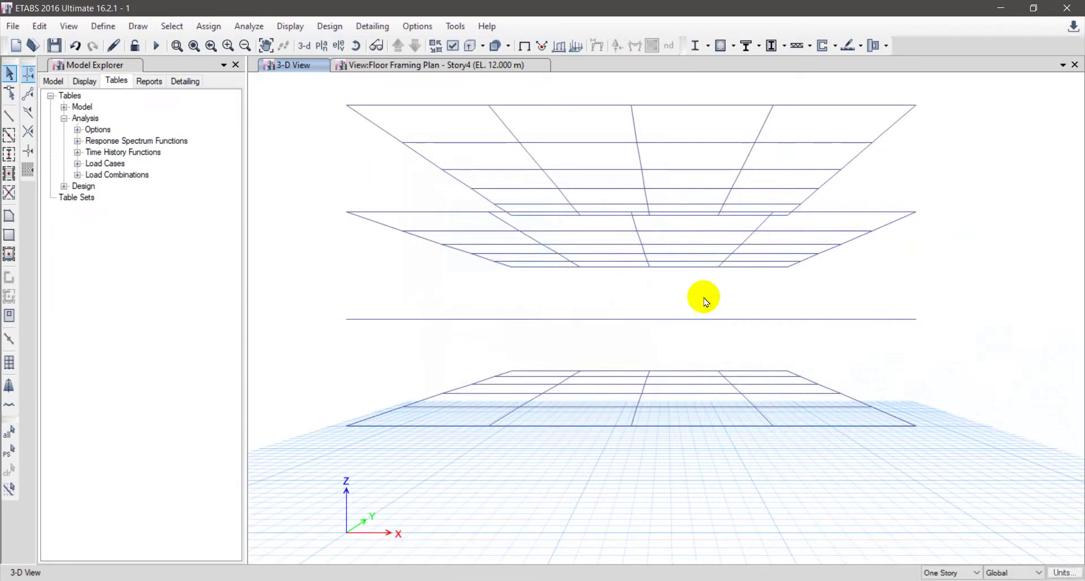
Set the 3D view's aperture angle to 0 to see the beam levels without perspective.
key("ctrl+shift+F3")
left_click(501, 375)
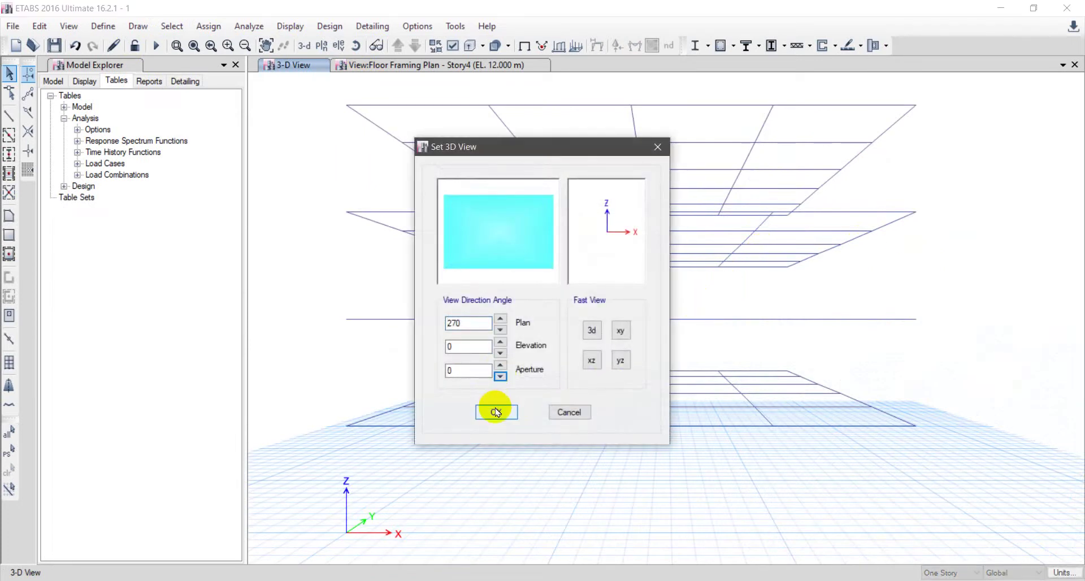
left_click(497, 412)
scroll(604, 290, "down", 5)
scroll(633, 286, "up", 5)
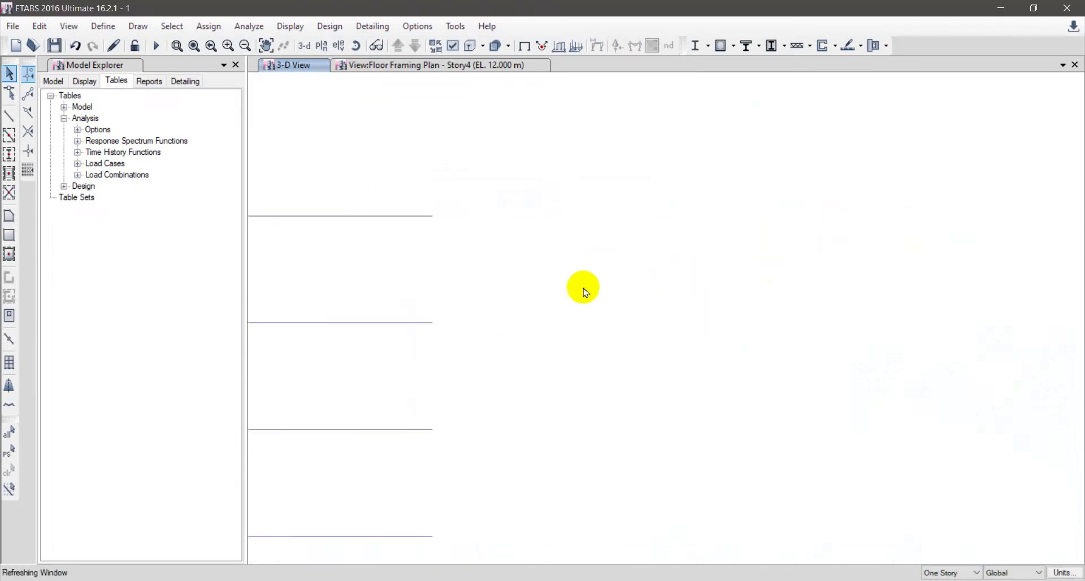
Assign an 18 kN/m uniform gravity load under the Dead pattern to the frames on the three lower visible stories, replacing existing loads.
middle_click_drag(582, 288, 842, 206)
scroll(841, 218, "down", 3)
left_click_drag(840, 218, 432, 388)
left_click(212, 27)
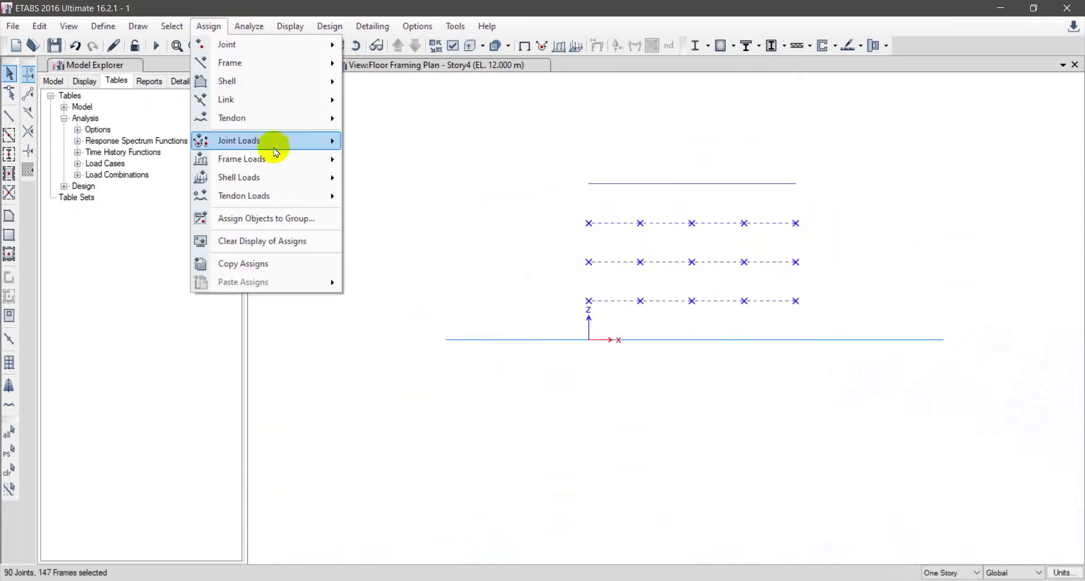
mouse_move(273, 162)
left_click(378, 178)
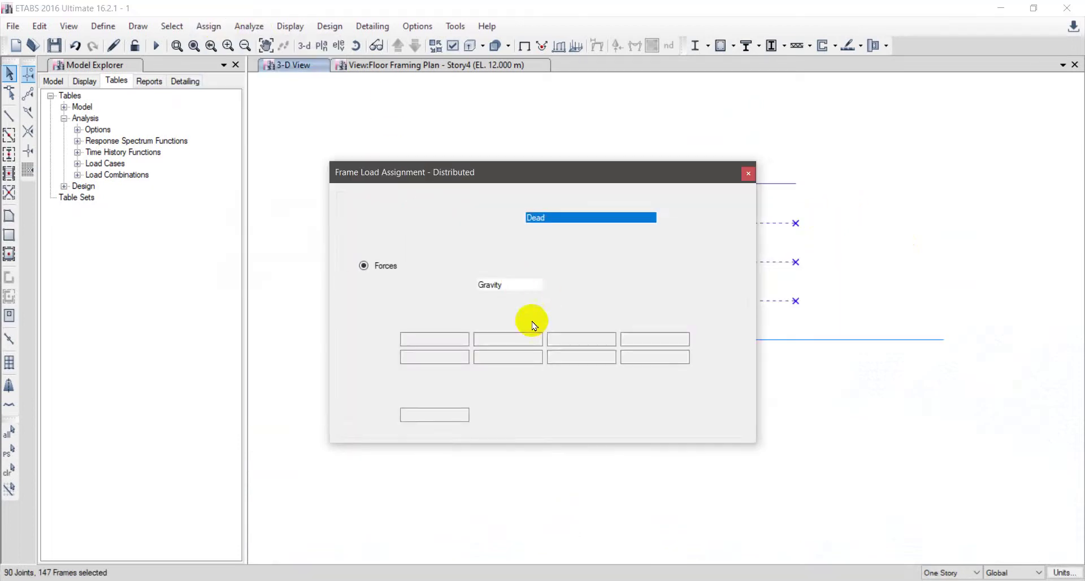
double_click(435, 415)
type("18")
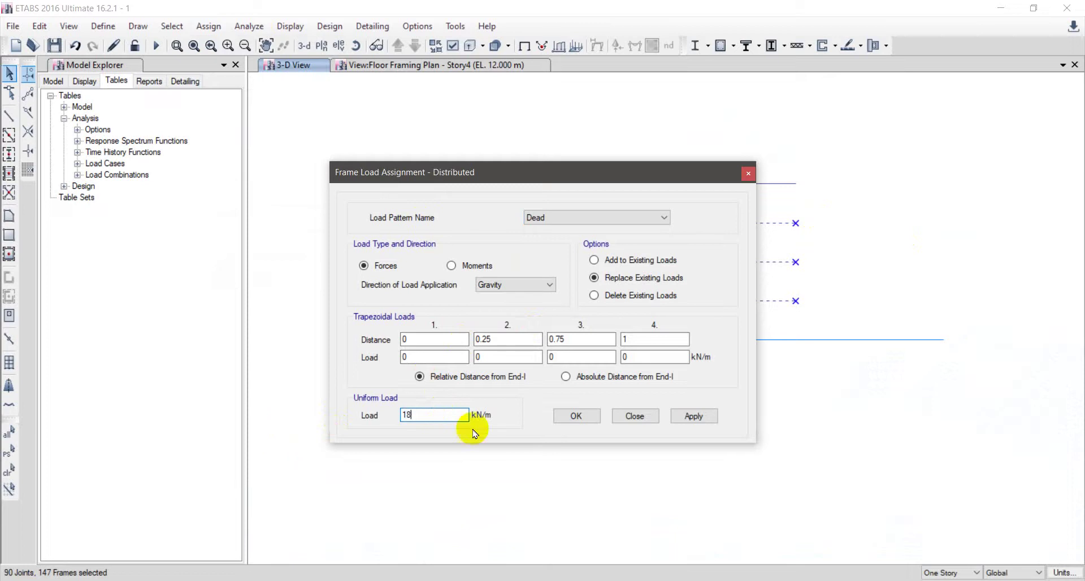
left_click(576, 416)
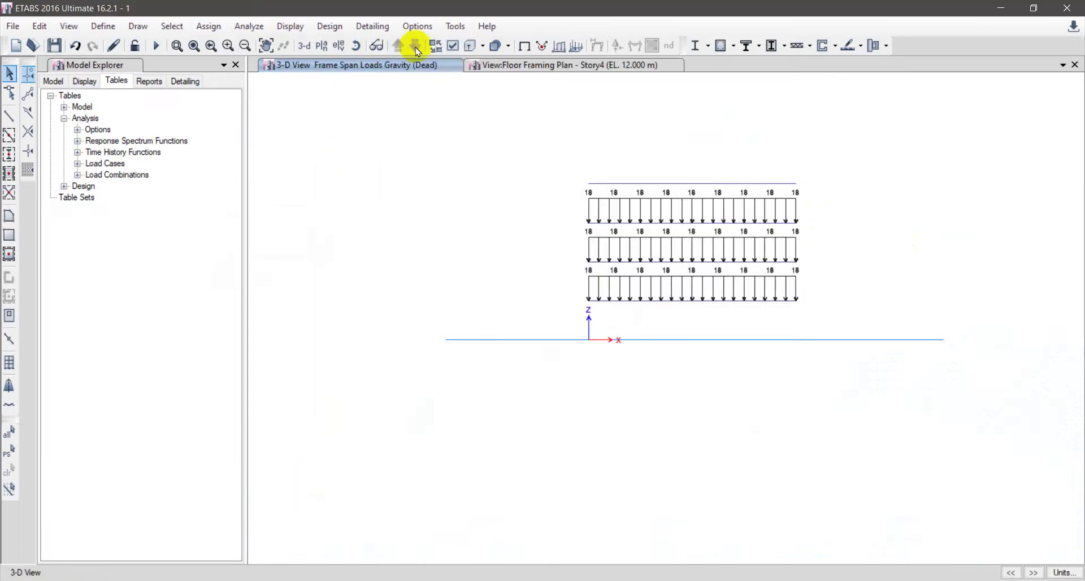
Clear the frame load display and show all objects in the 3-D view.
left_click(473, 46)
right_click(320, 281)
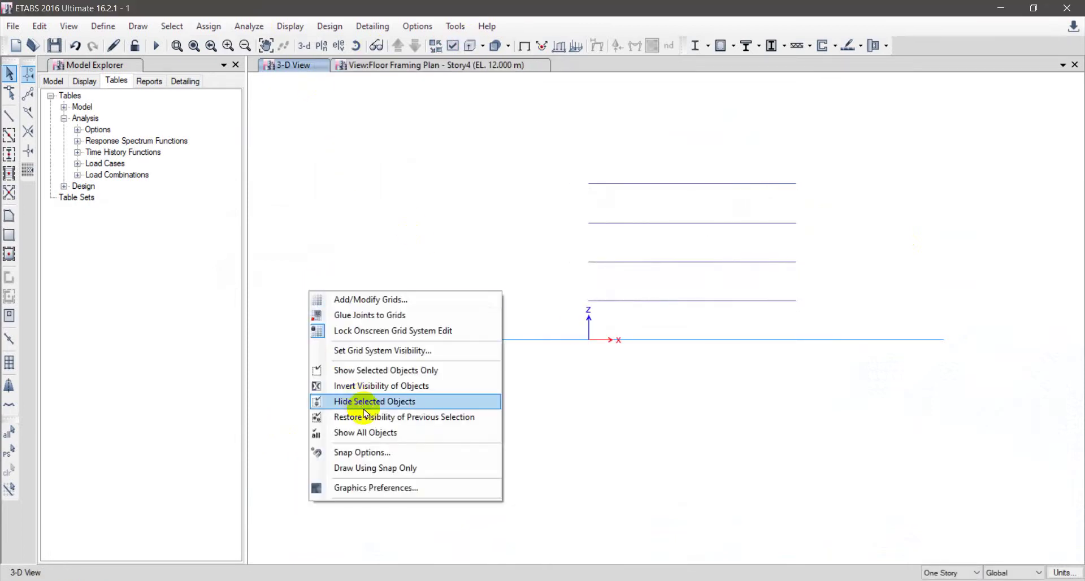
left_click(367, 433)
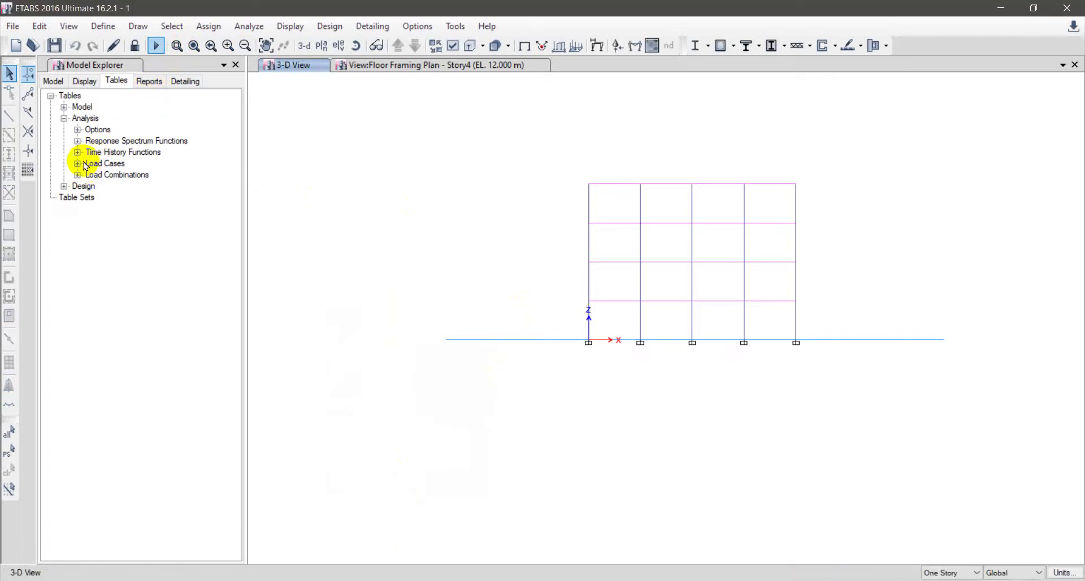
Open the Joint Reactions table from the analysis results.
left_click(77, 186)
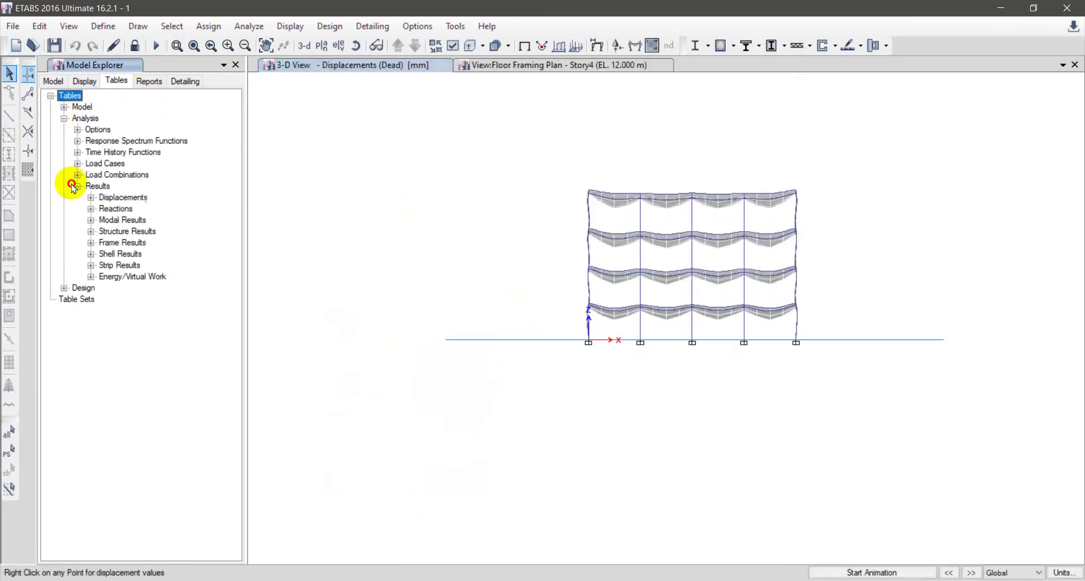
left_click(91, 209)
double_click(138, 232)
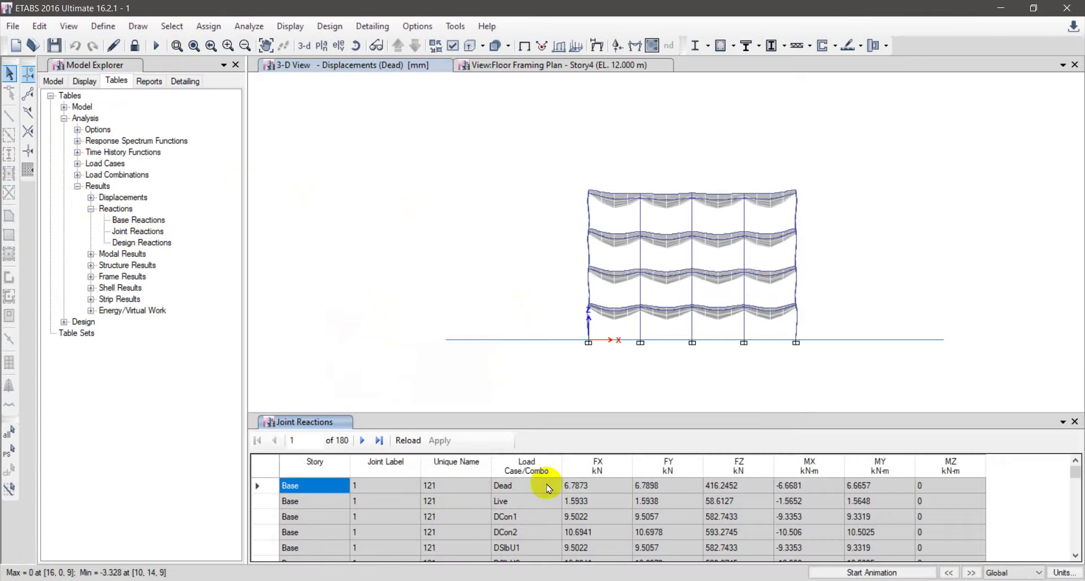
Hide the Unique Name column of the Joint Reactions table and filter Load Case/Combo to DCon2.
left_click(264, 463)
left_click(283, 501)
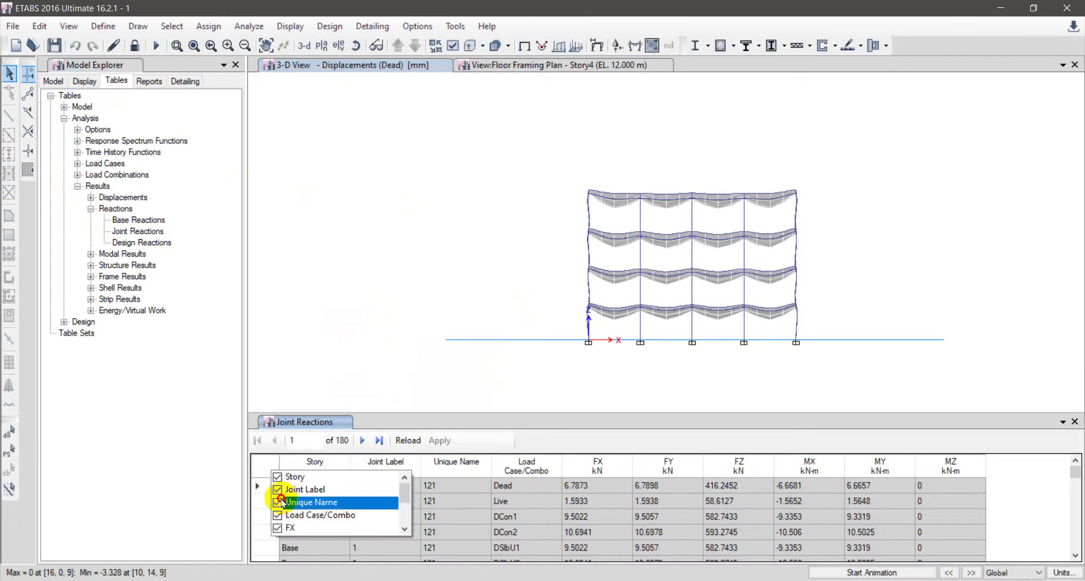
left_click(278, 516)
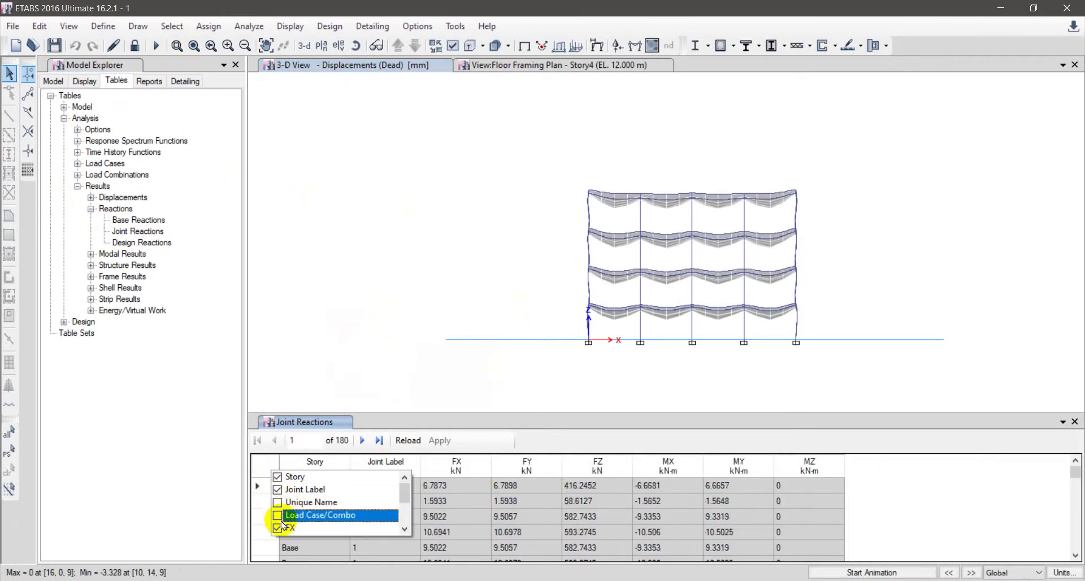
left_click(278, 516)
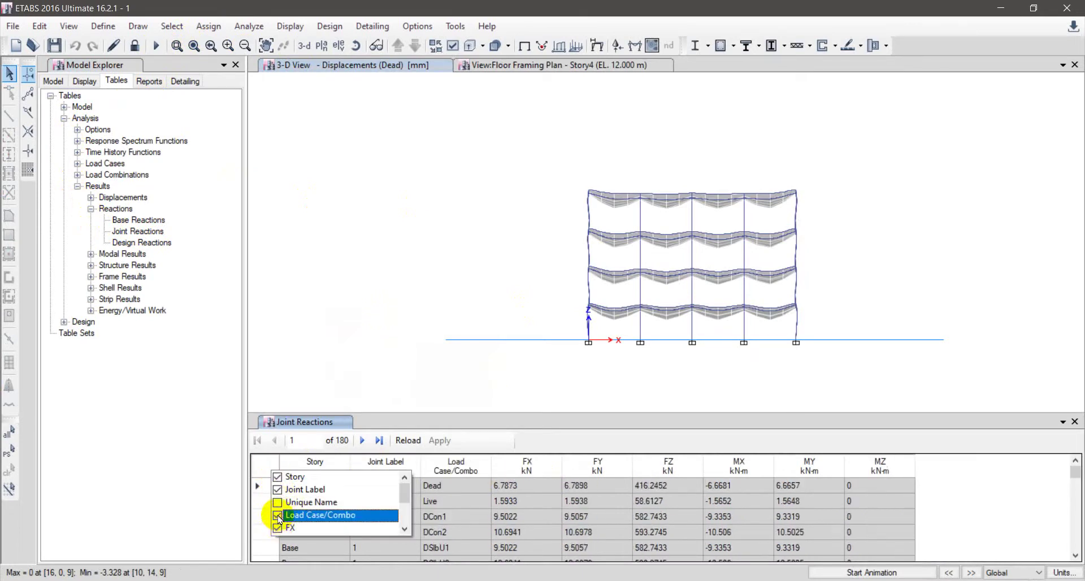
left_click(460, 468)
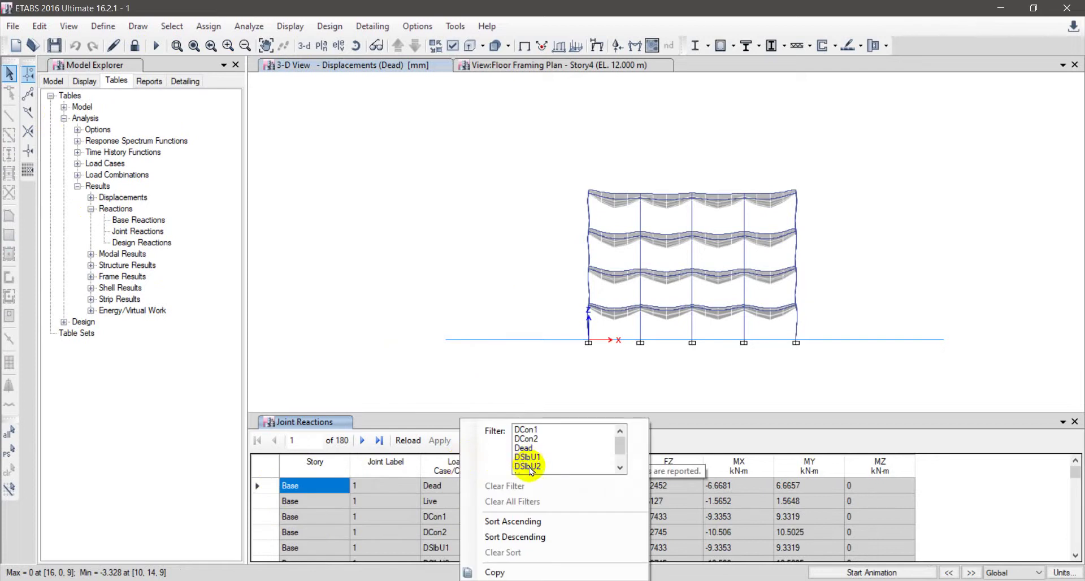
left_click(531, 439)
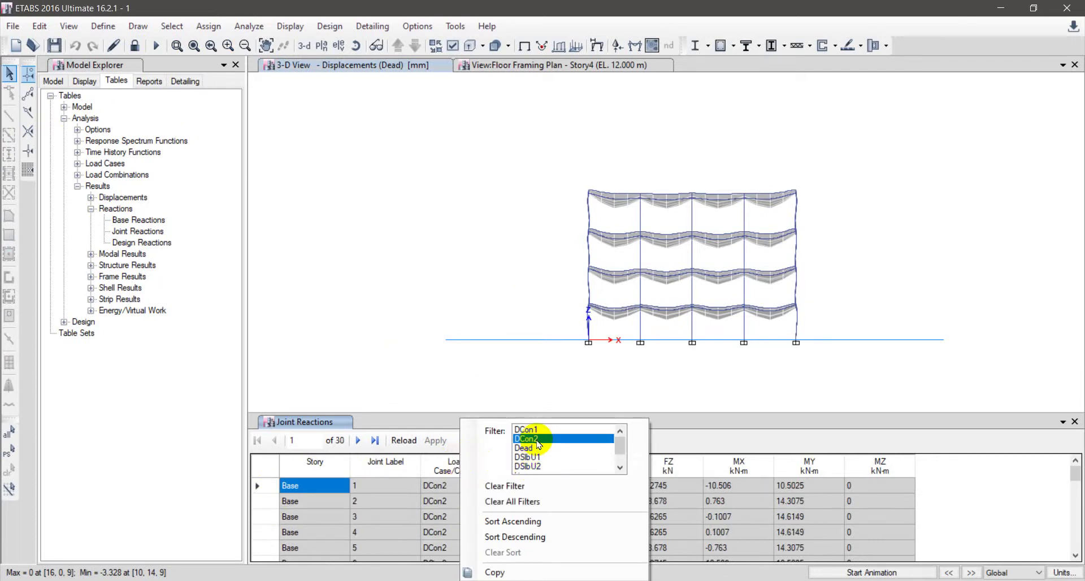
Hide the Load Case/Combo and MZ columns in the Joint Reactions table.
left_click(264, 462)
left_click(268, 469)
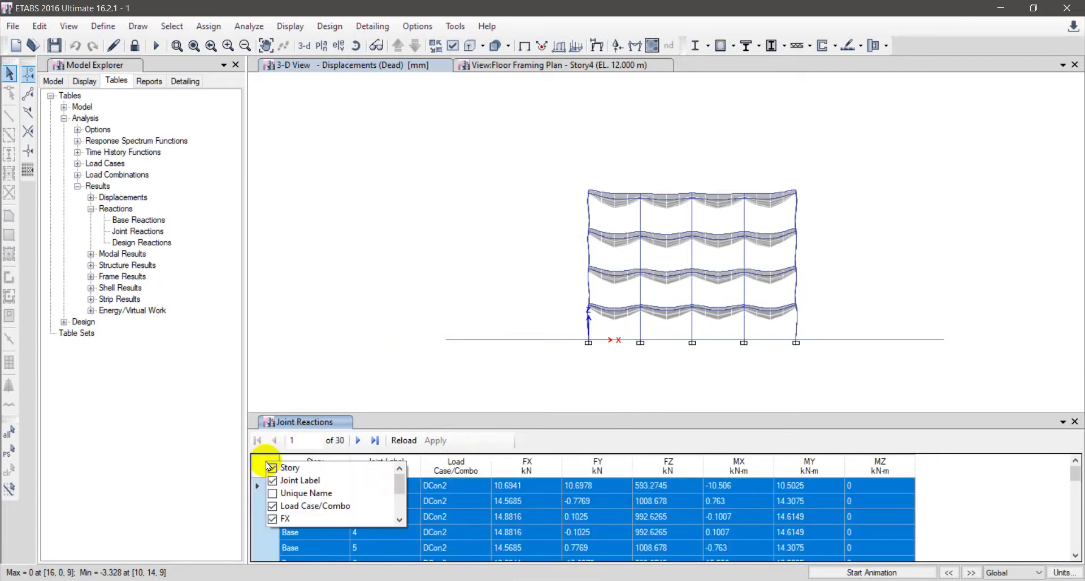
left_click(273, 507)
scroll(278, 518, "down", 3)
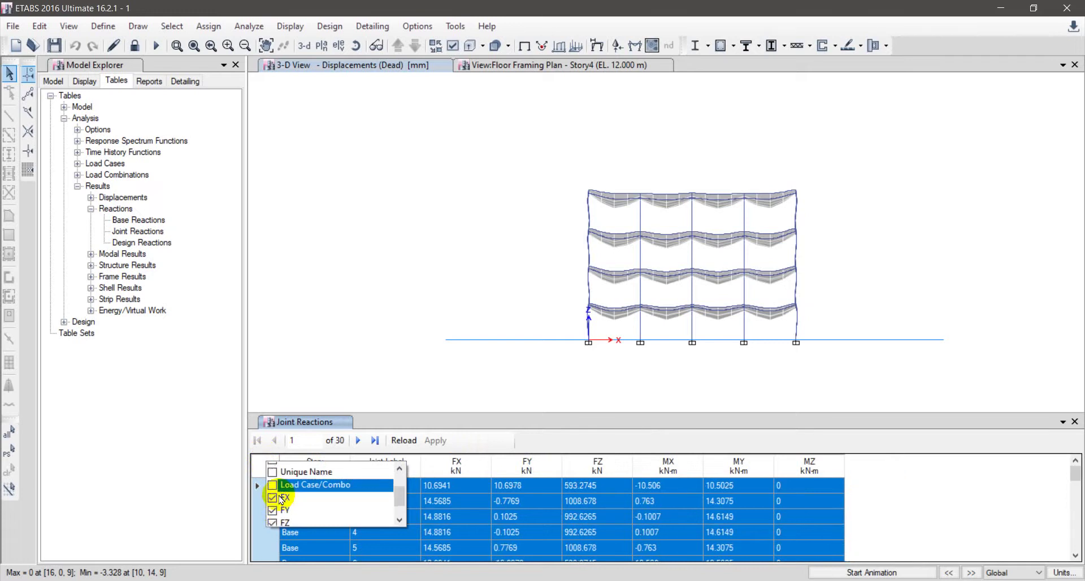
left_click(272, 519)
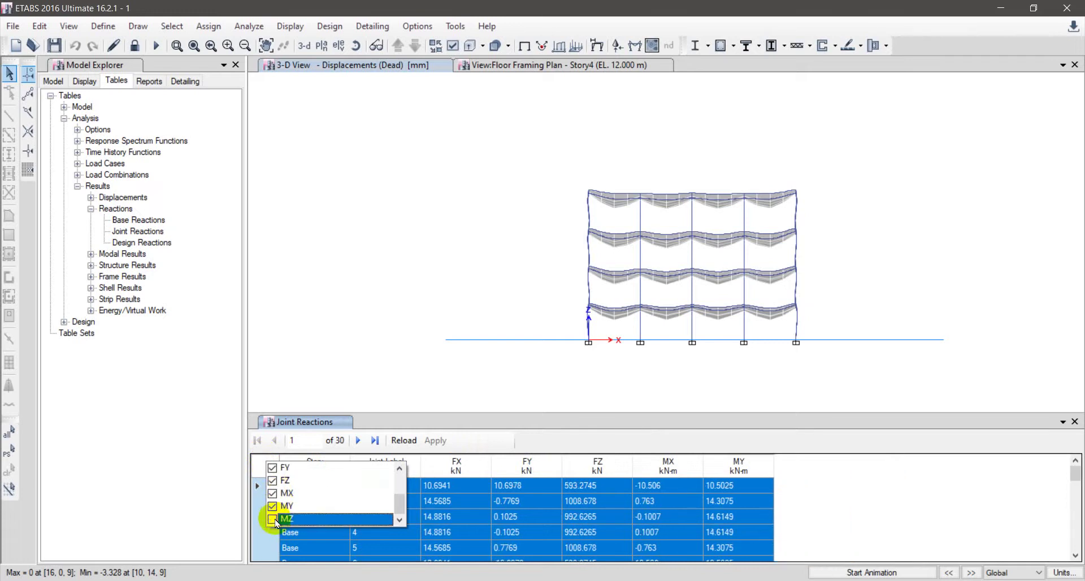
left_click(812, 507)
left_click(428, 482)
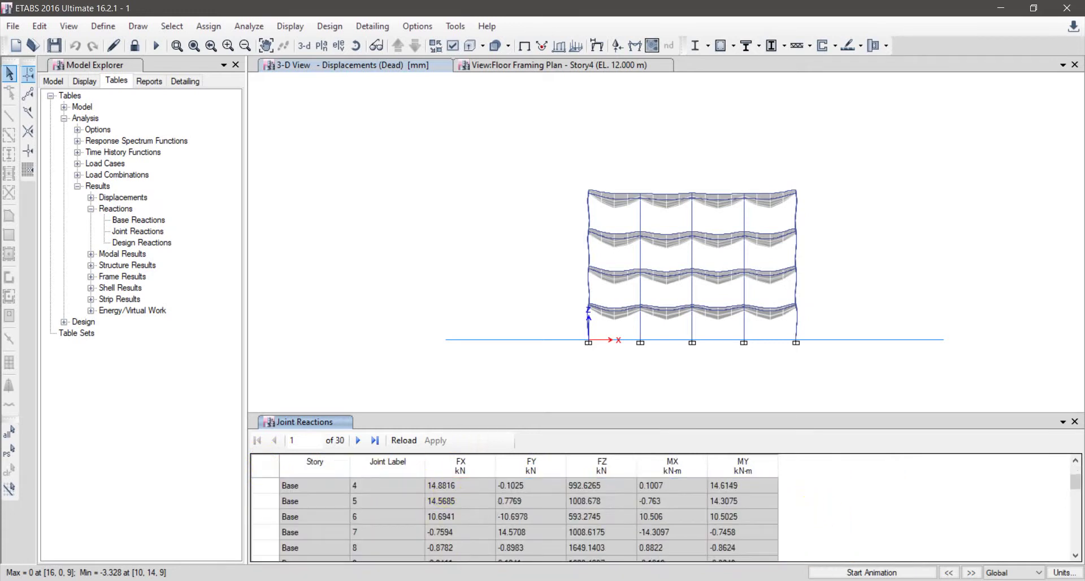
Export the filtered Joint Reactions table to Excel.
left_click(268, 466)
right_click(261, 560)
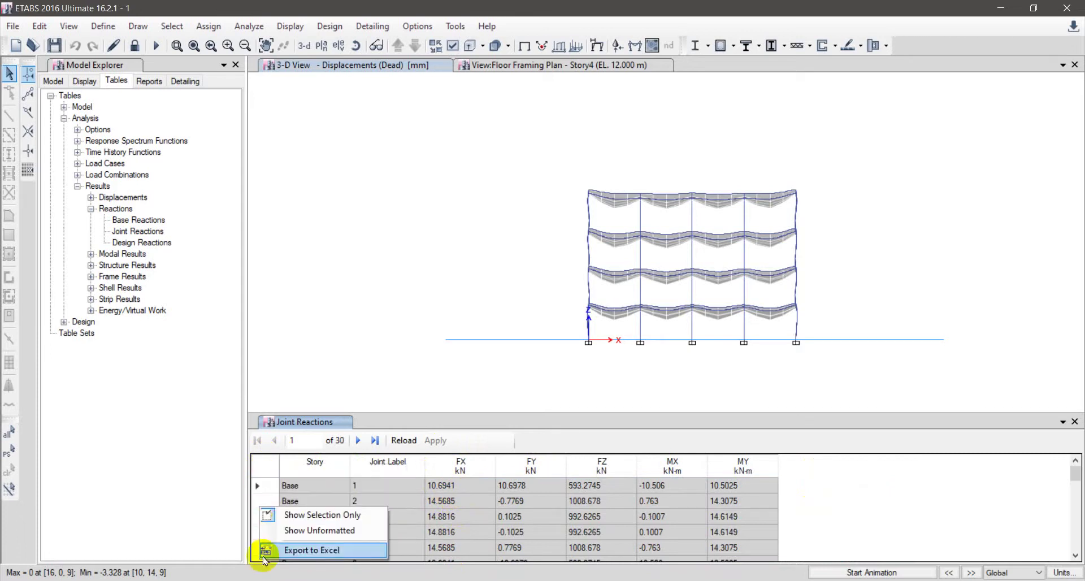
left_click(317, 548)
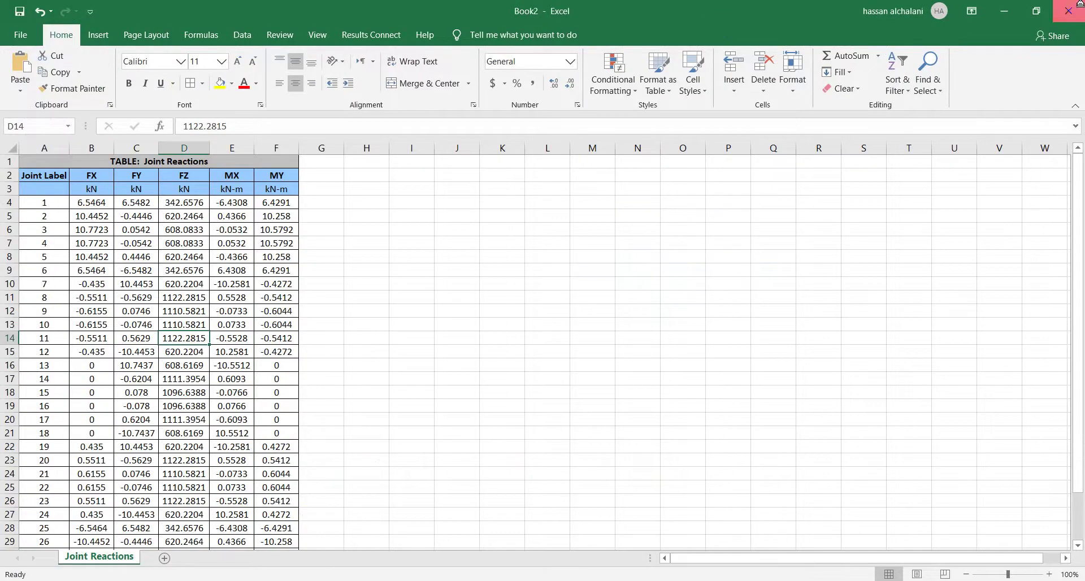
In Excel, close the old Book2 workbook without saving and maximize the newly exported Joint Reactions workbook.
left_click(1074, 7)
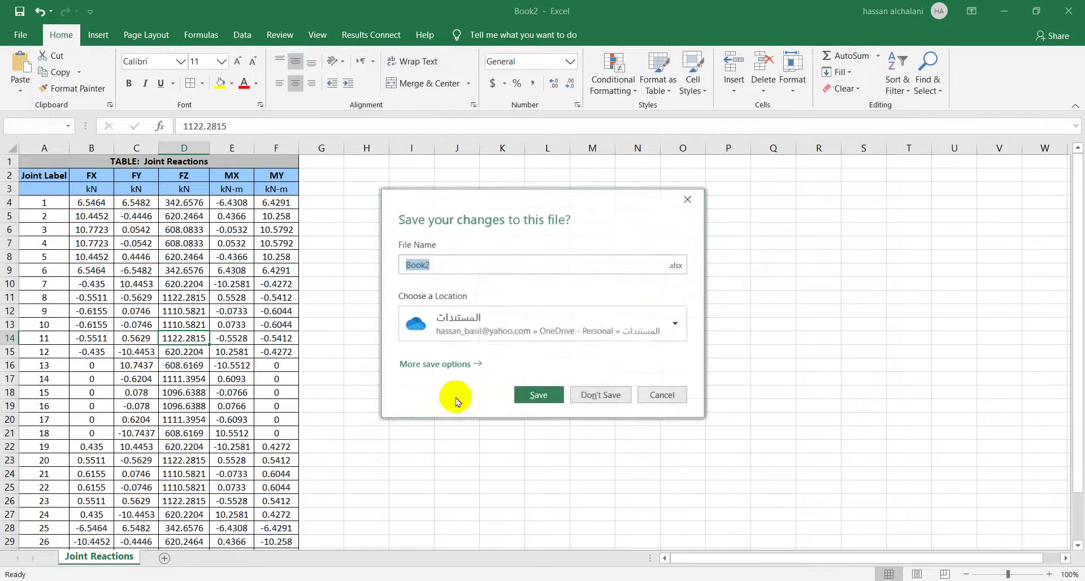
left_click(594, 392)
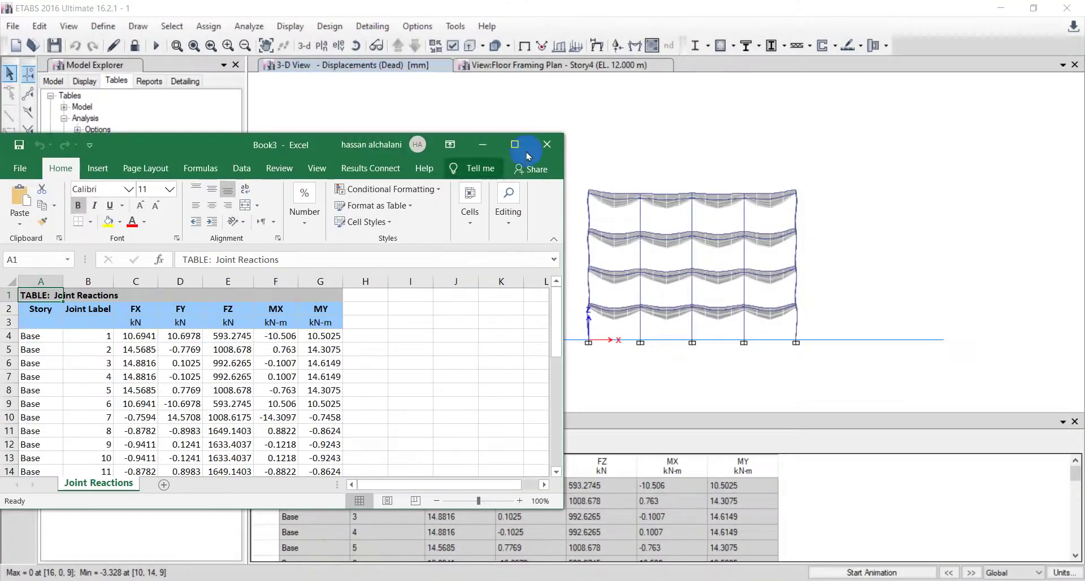
left_click(516, 145)
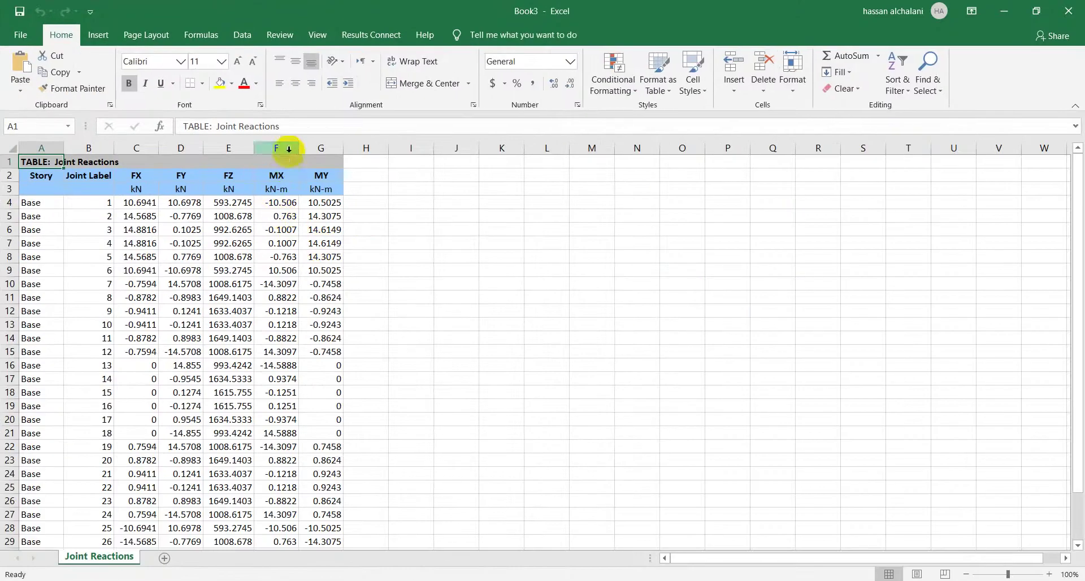
Center the contents of the whole Joint Reactions table and apply borders to all its cells.
key("ctrl+shift+End")
left_click(296, 84)
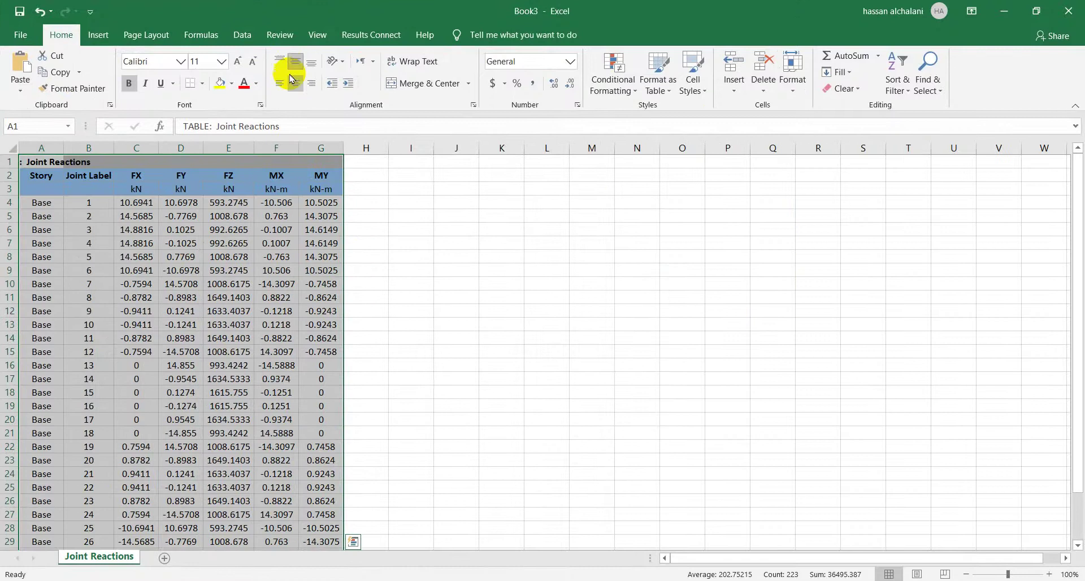
left_click(201, 85)
left_click(228, 203)
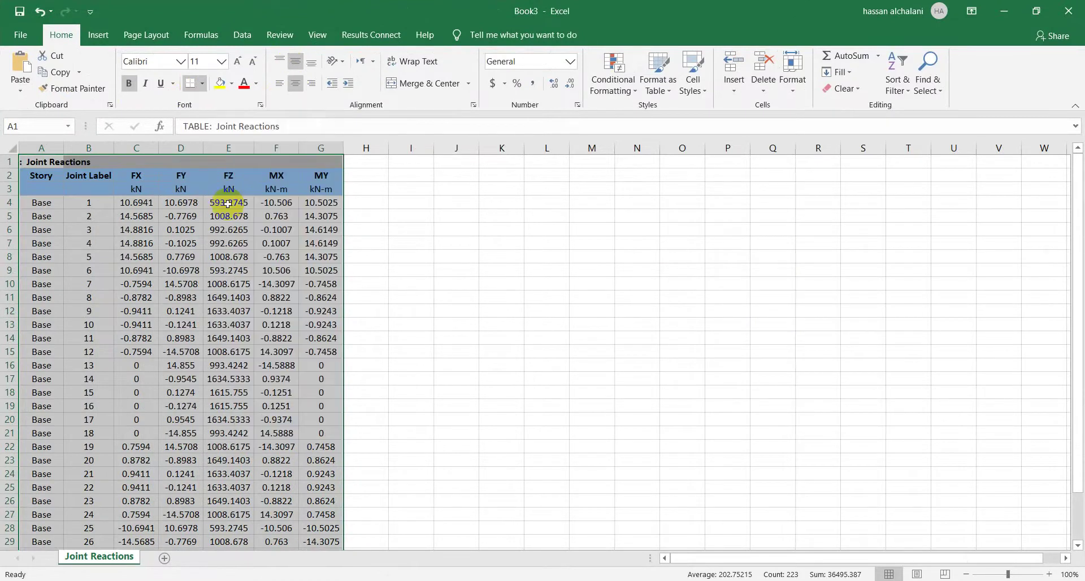
Merge and center the table title across A1:G1.
left_click_drag(321, 162, 25, 162)
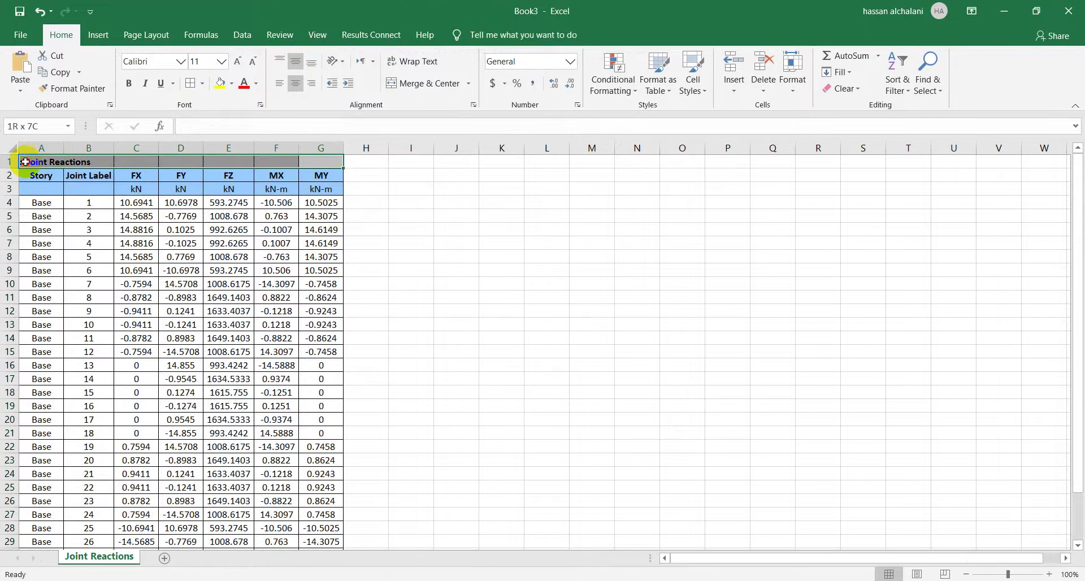
left_click(395, 83)
left_click(485, 322)
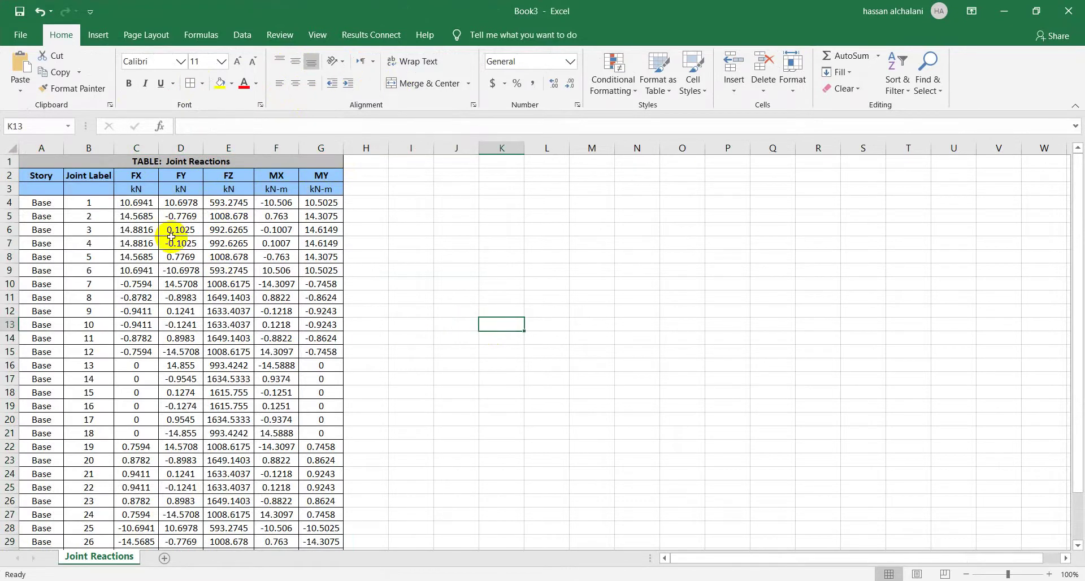
Compare the Joint Design Reactions in Book1 with the Joint Reactions in Book3, down to joint 30.
mouse_move(320, 580)
left_click(244, 540)
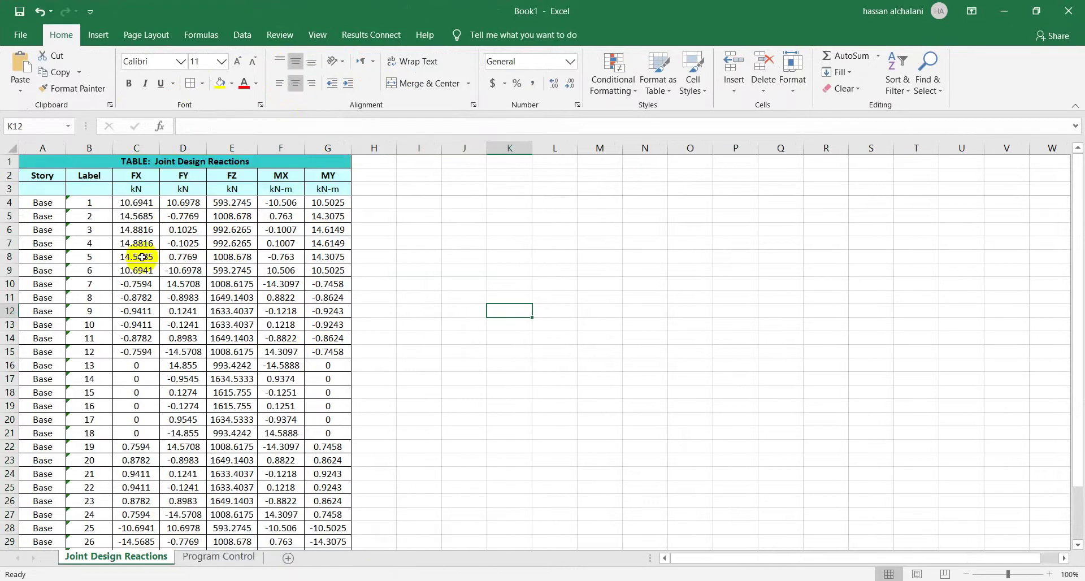
key("alt+Tab")
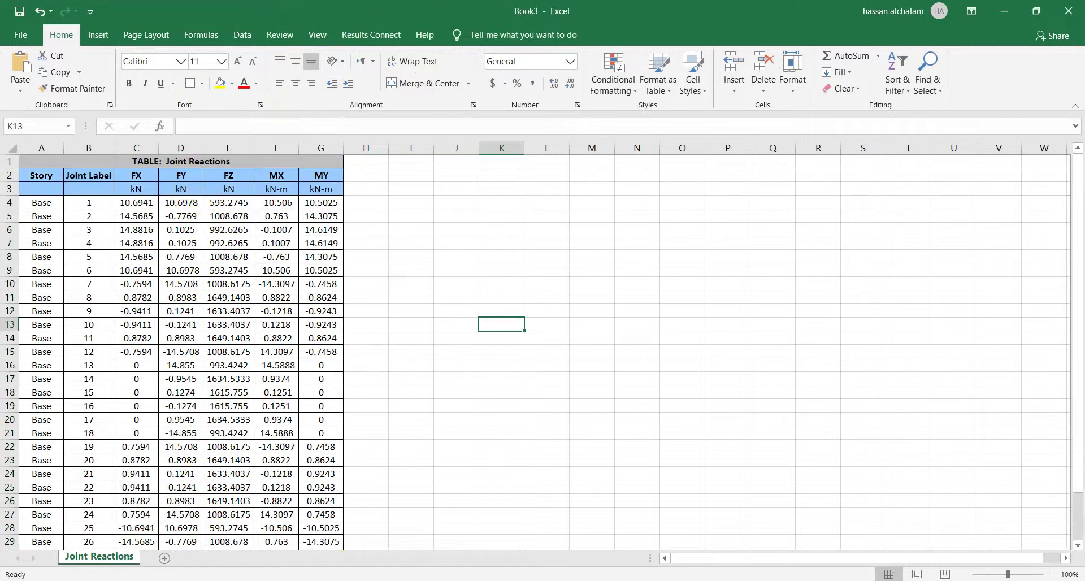
key("alt+Tab")
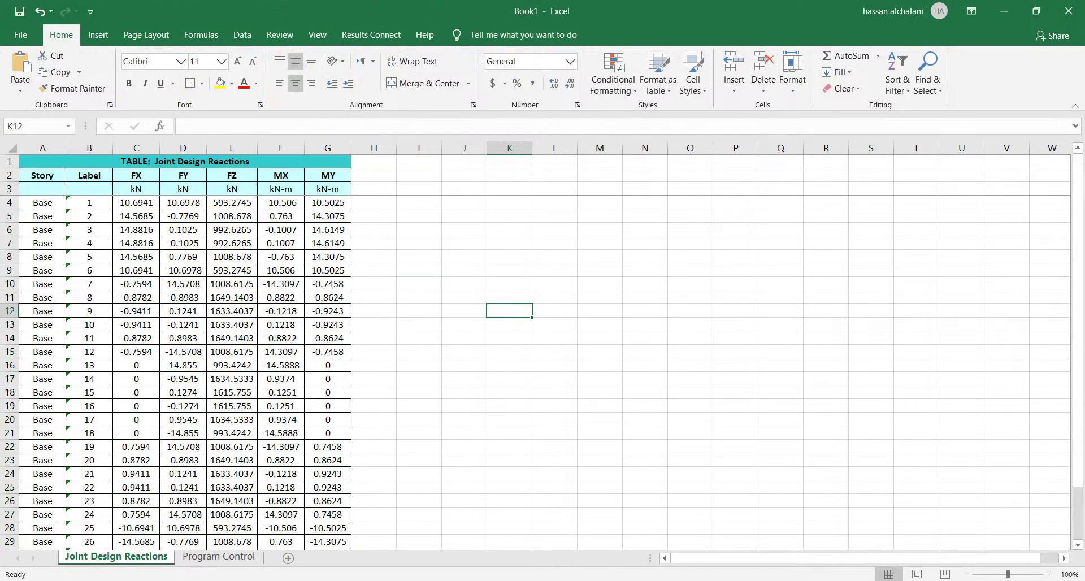
key("alt+Tab")
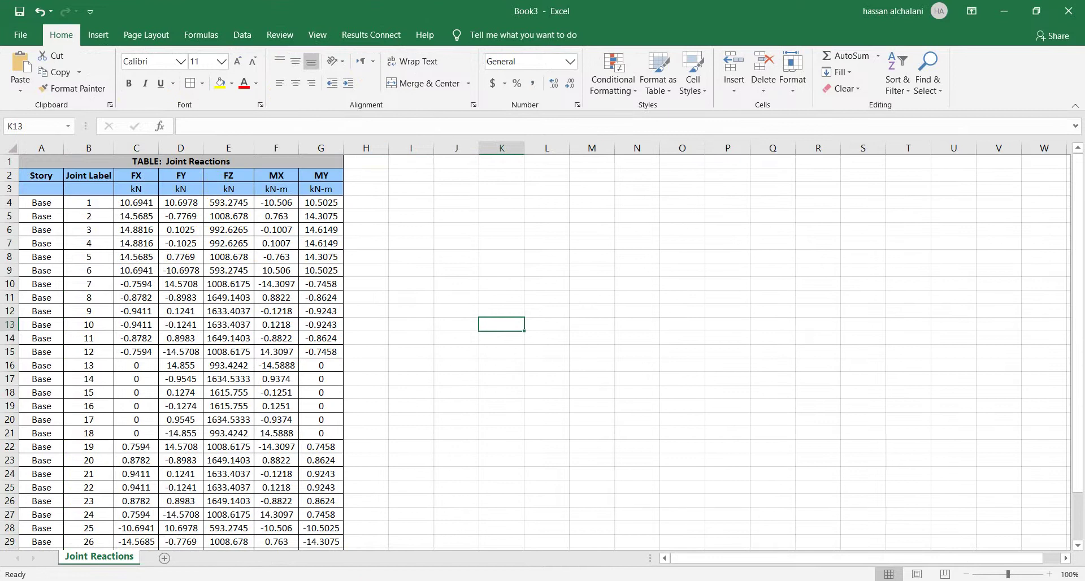
key("alt+Tab")
key("alt+Tab")
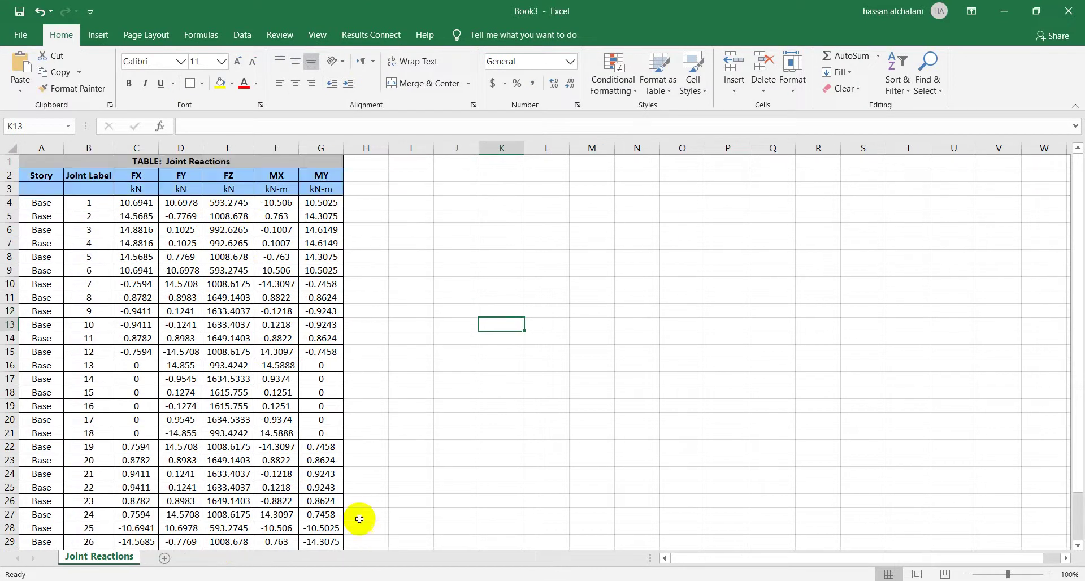
key("alt+Tab")
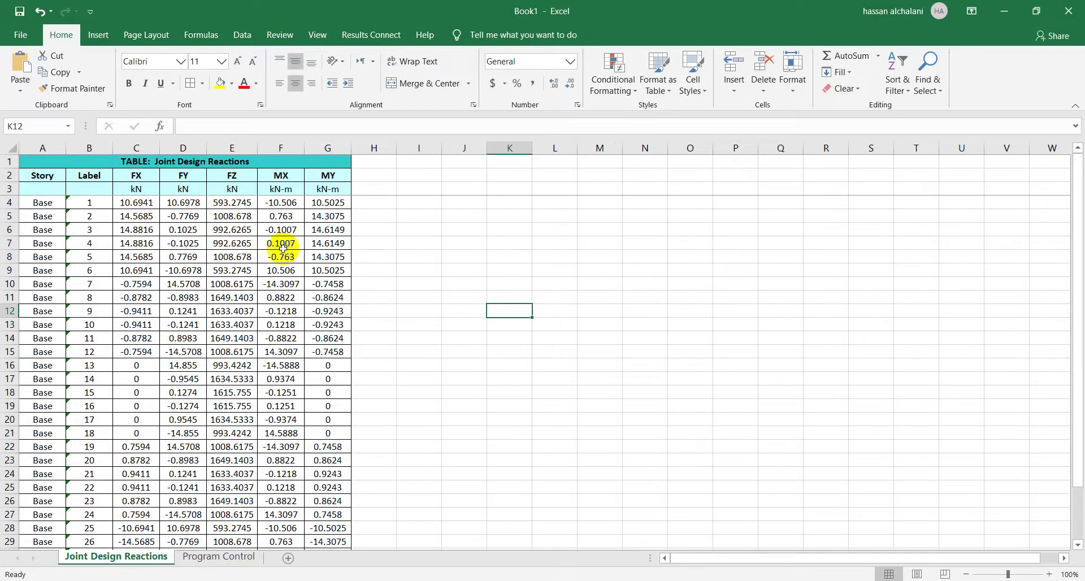
key("alt+Tab")
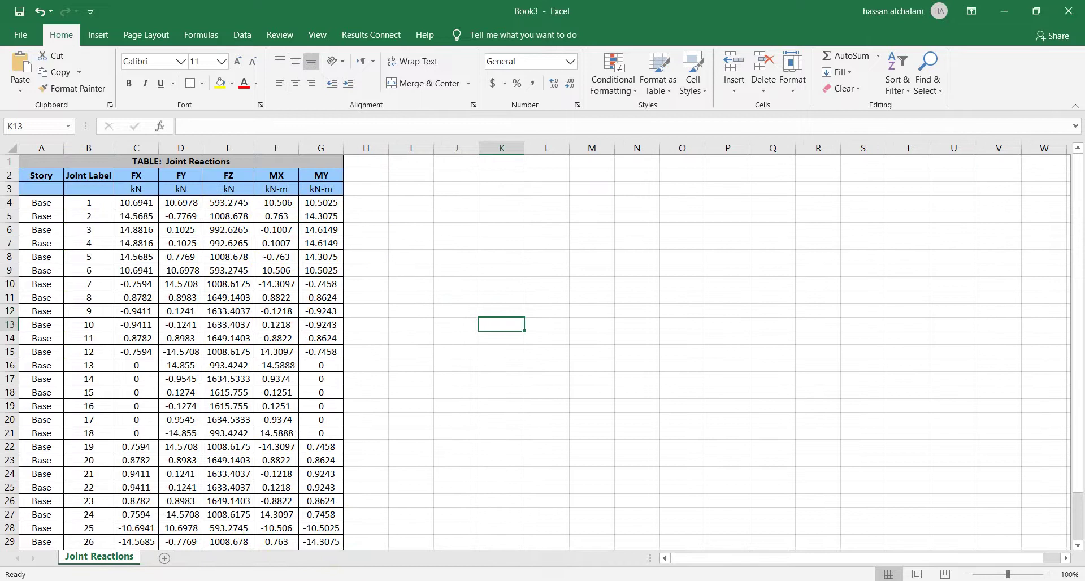
key("alt+Tab")
scroll(222, 305, "down", 4)
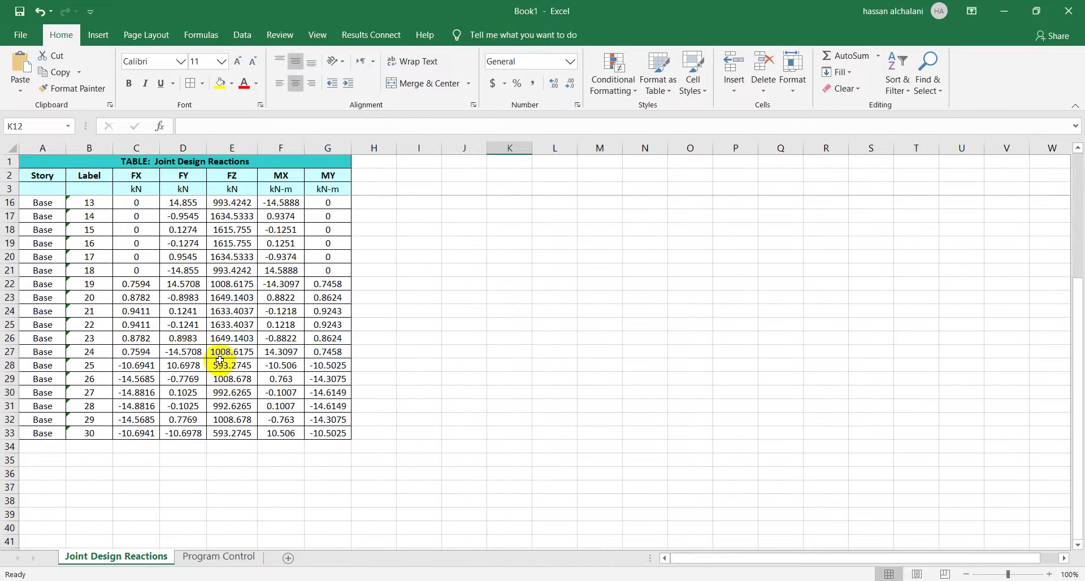
key("alt+Tab")
scroll(399, 368, "down", 5)
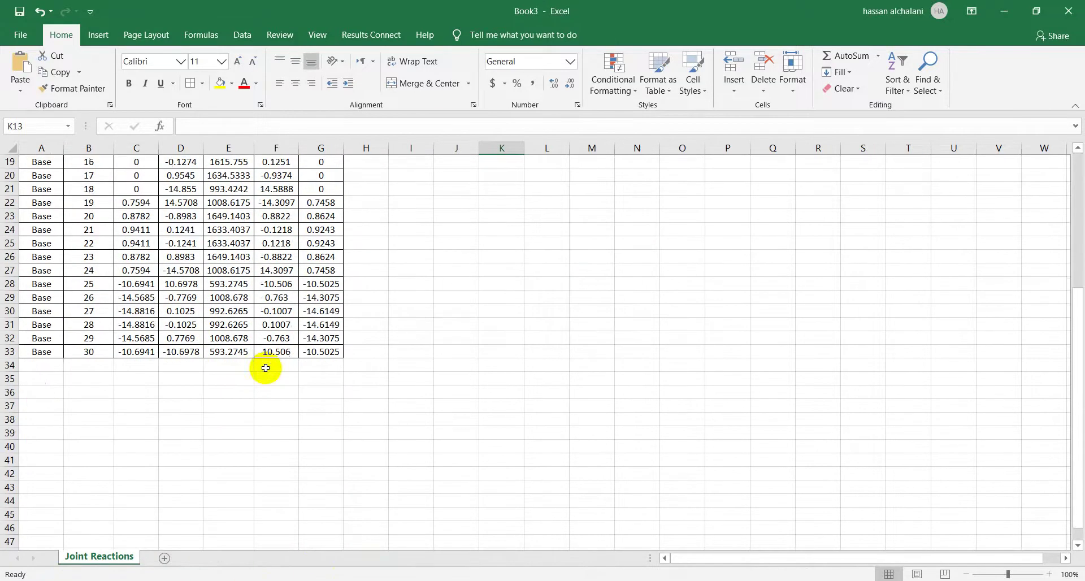
Recheck the last rows of the Joint Design Reactions in Book1 against the Joint Reactions in Book3.
key("alt+Tab")
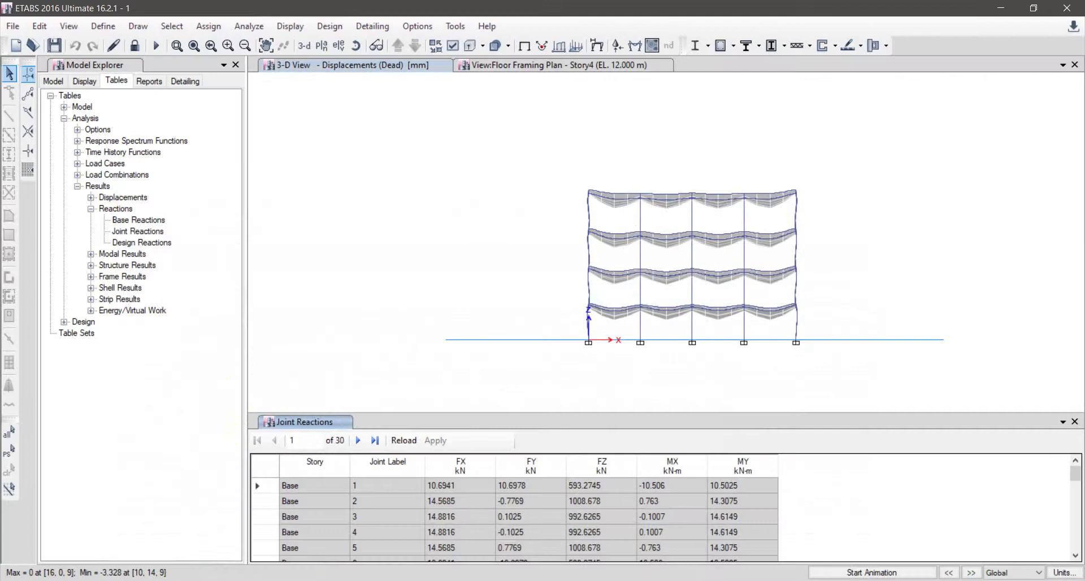
key("alt+Tab")
key("alt+Tab")
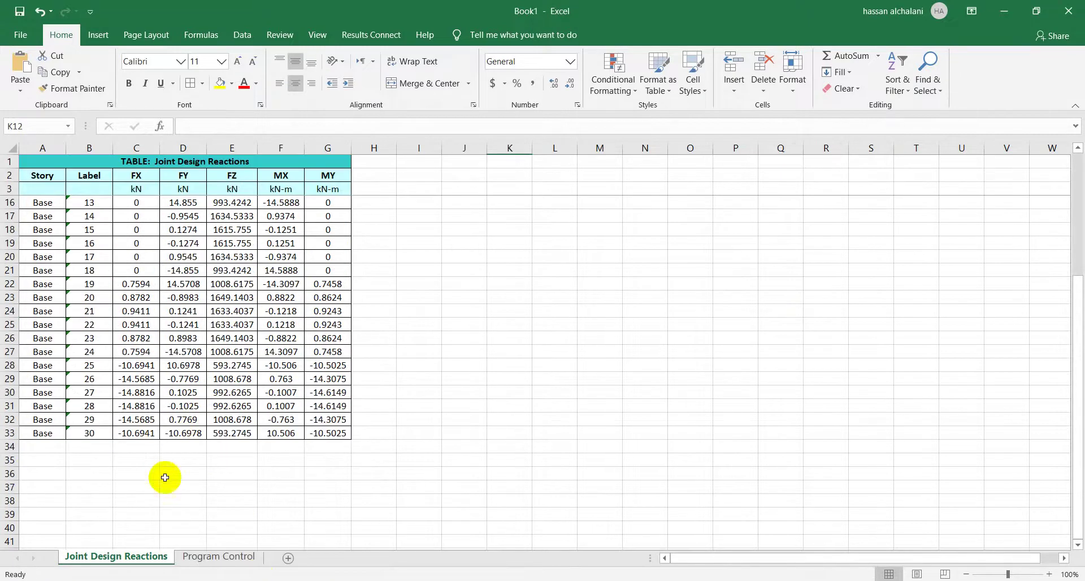
key("alt+Tab")
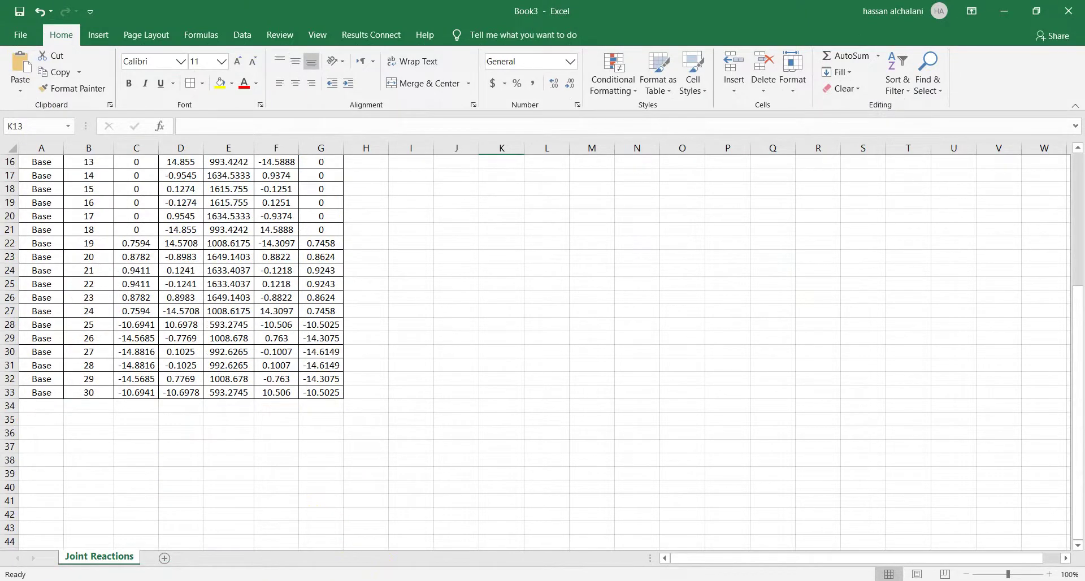
Minimize the open ETABS and Excel windows and launch CSiDetail 18 from the desktop.
key("alt+Tab")
left_click(848, 113)
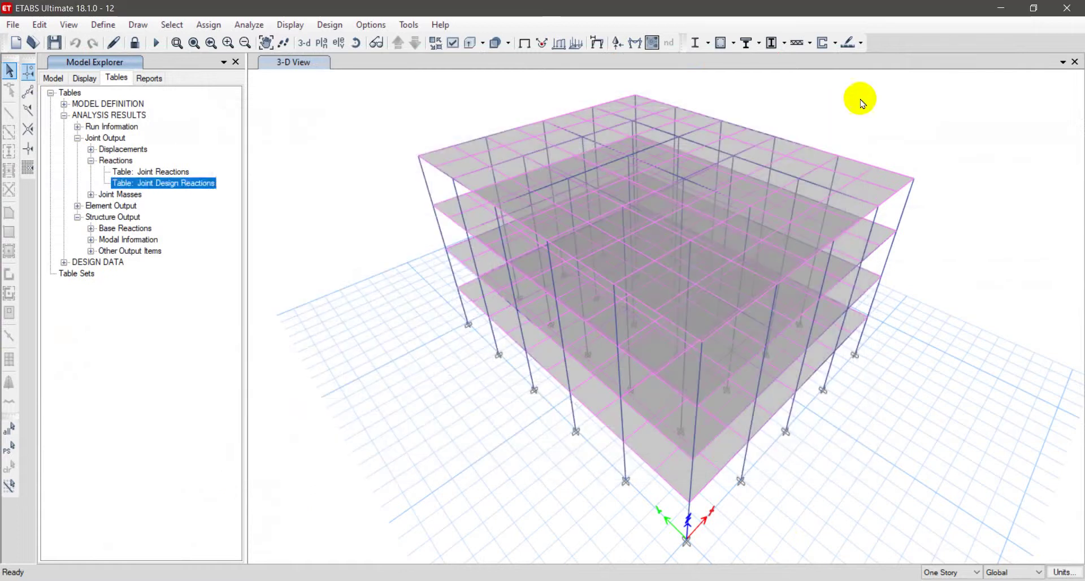
left_click(1000, 9)
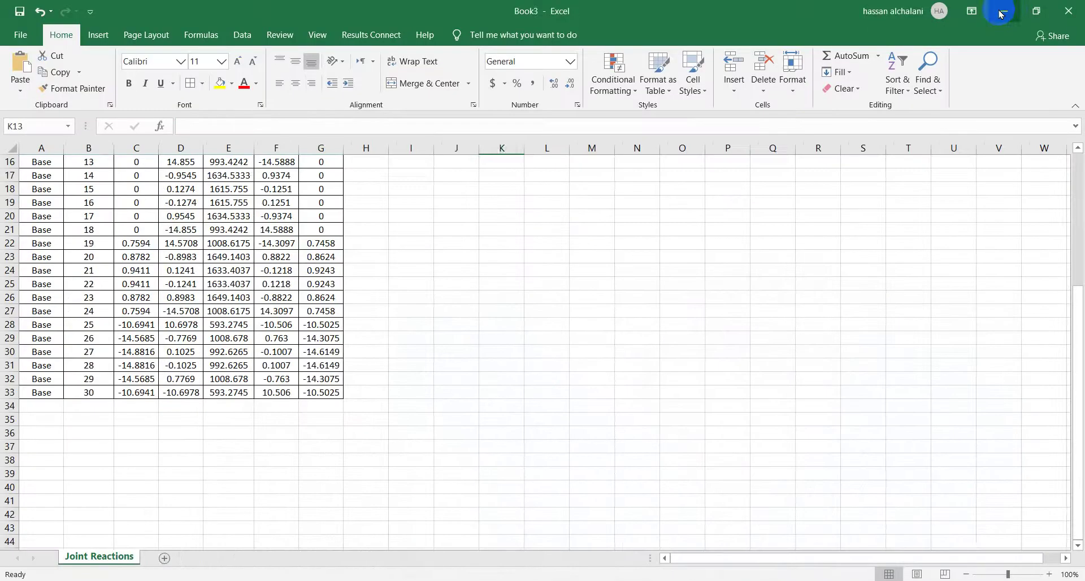
left_click(1008, 10)
left_click(1007, 10)
left_click(1013, 9)
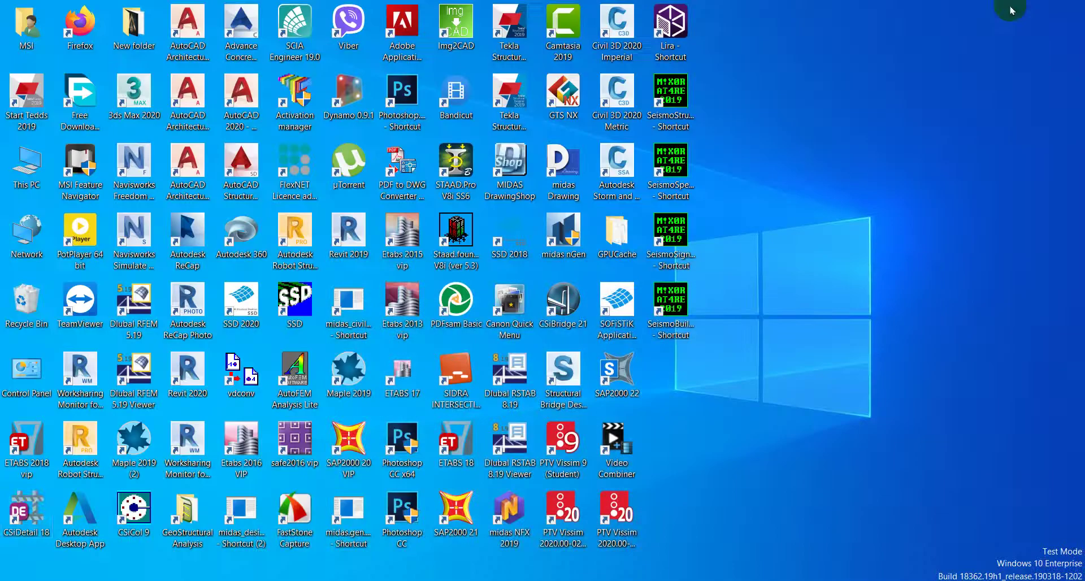
left_click(40, 500)
double_click(41, 503)
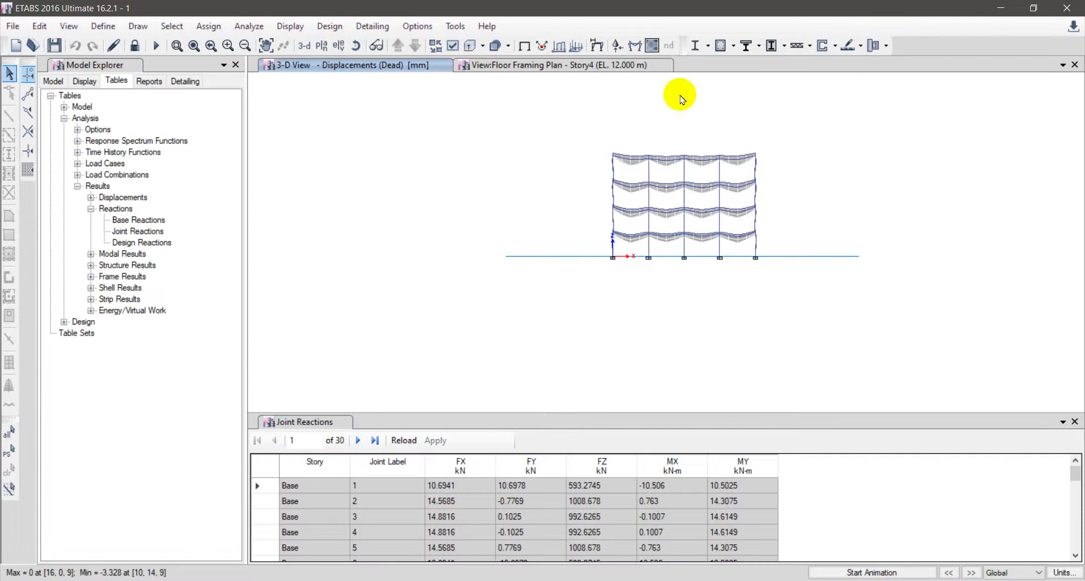
In ETABS 2016, show the undeformed shape, close the Joint Reactions table and restore the default 3-D view.
left_click(527, 47)
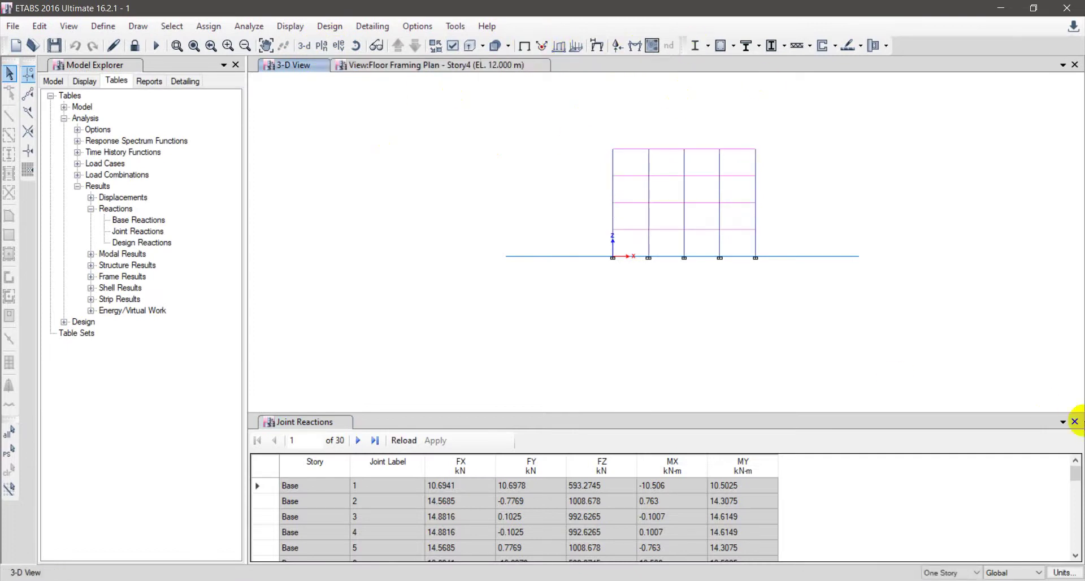
left_click(1074, 421)
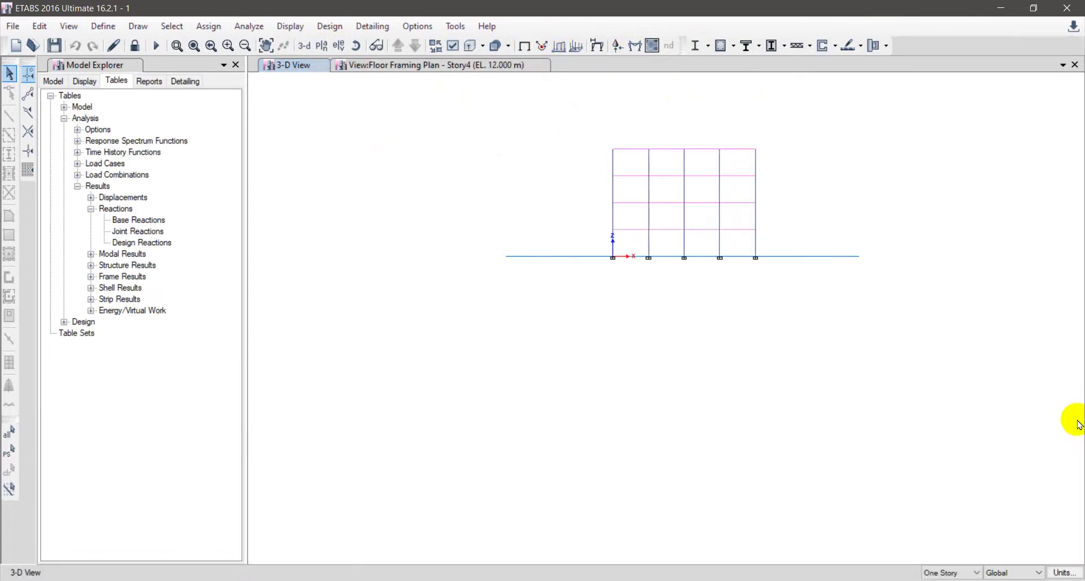
left_click(311, 50)
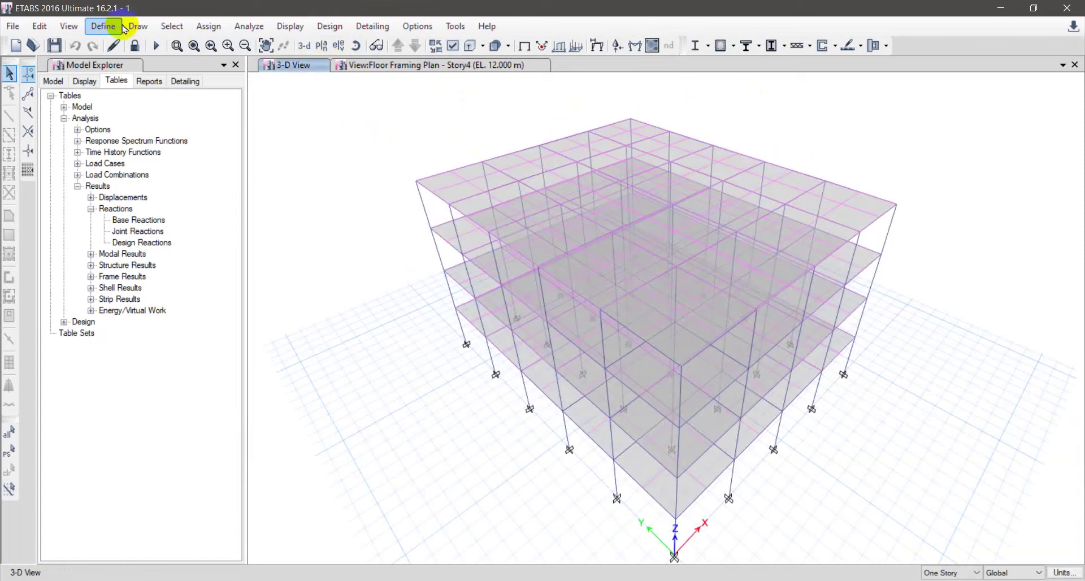
left_click(39, 26)
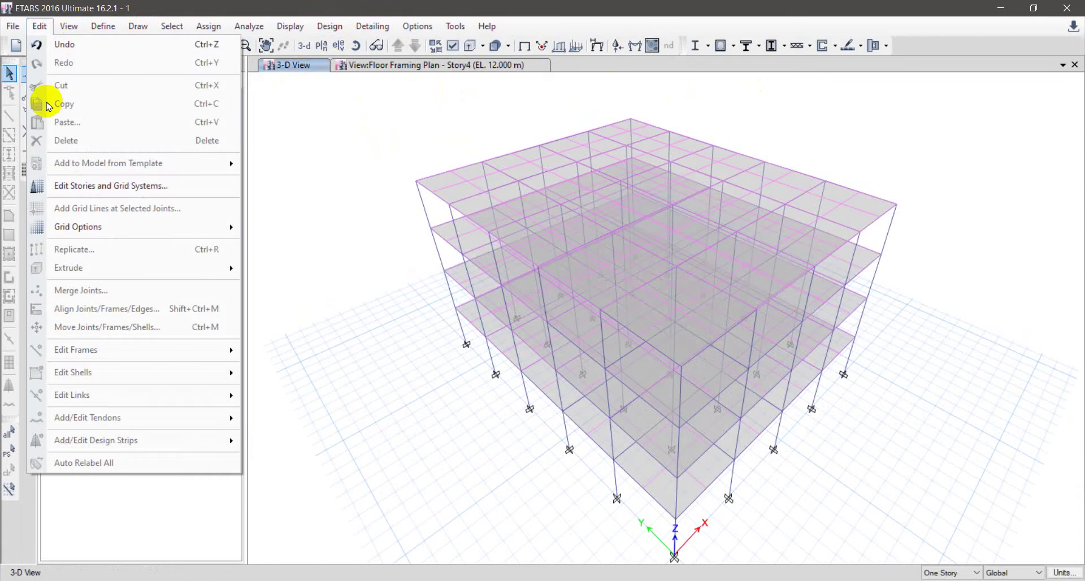
left_click(358, 170)
left_click(450, 171)
left_click(135, 45)
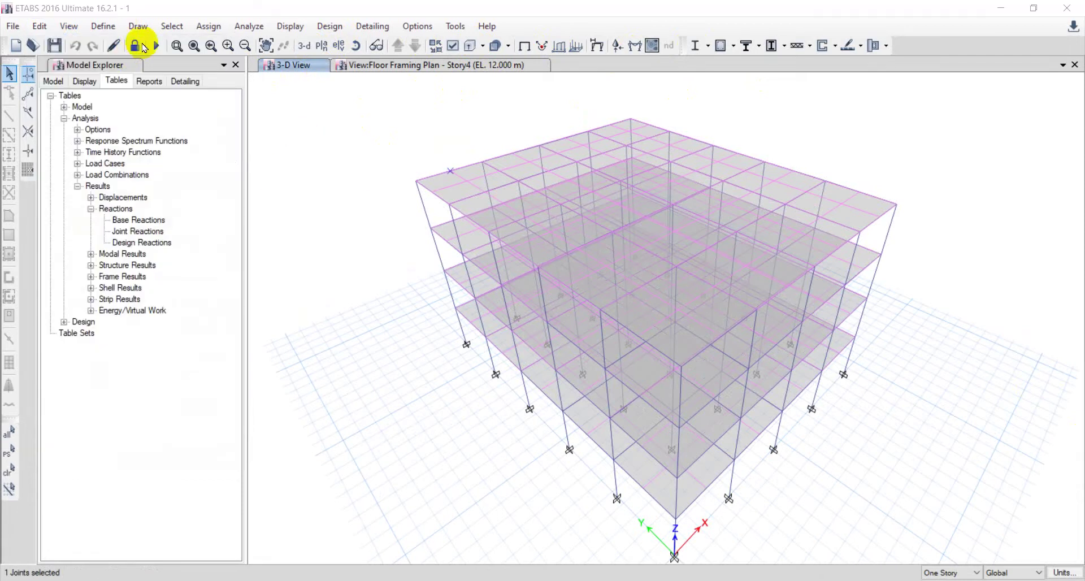
left_click(620, 346)
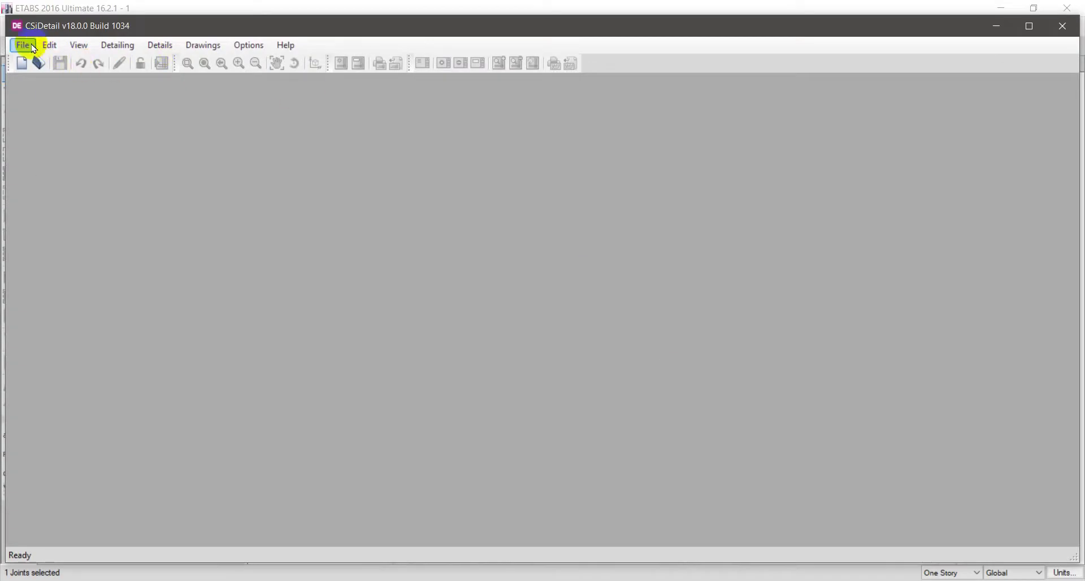
In CSiDetail, start a new detailing and load the ETABS model file 12.EDB into it.
left_click(34, 48)
left_click(25, 46)
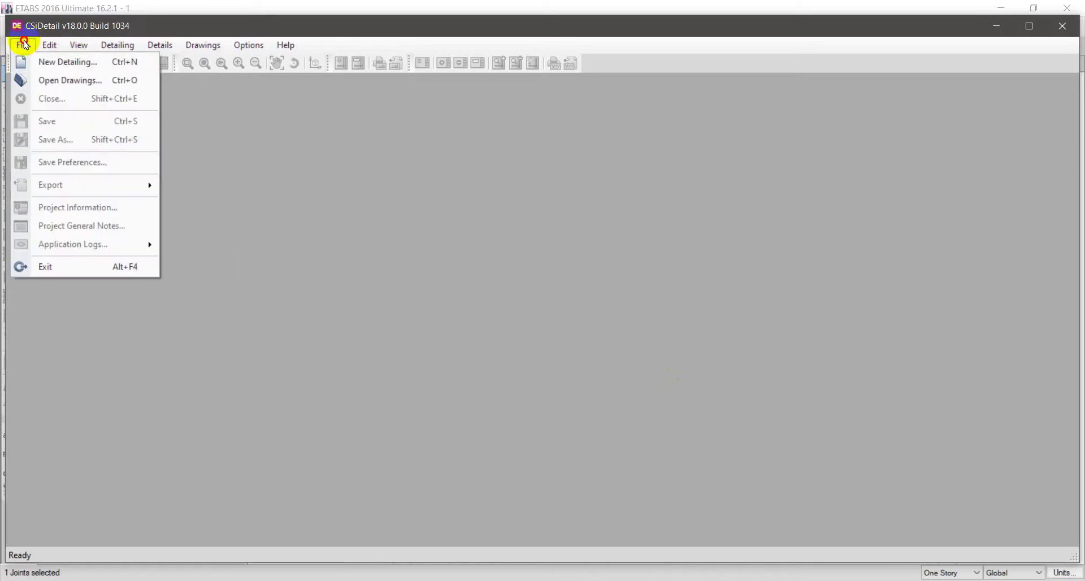
left_click(34, 62)
left_click(281, 167)
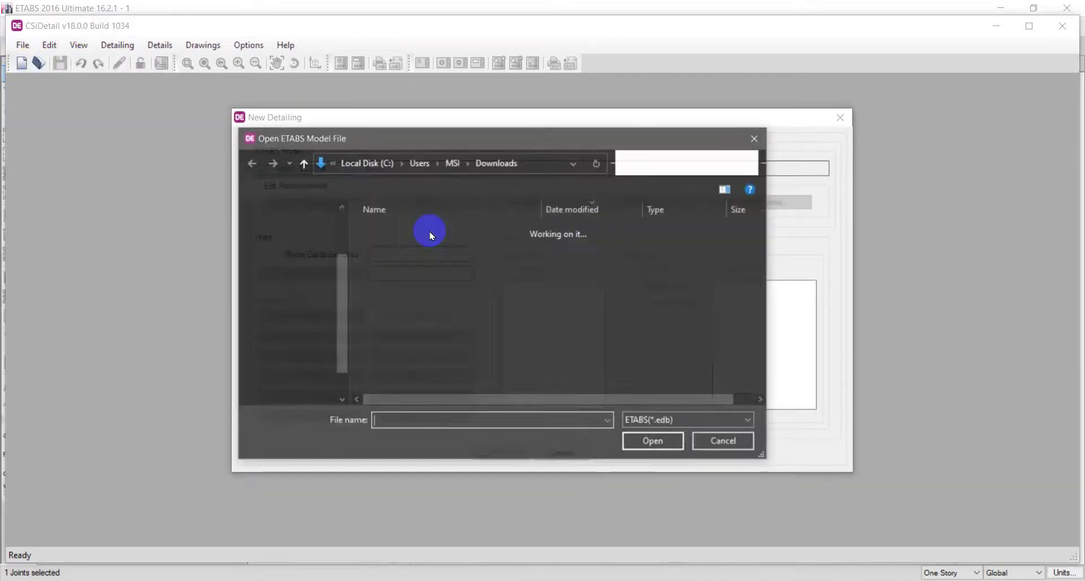
double_click(395, 267)
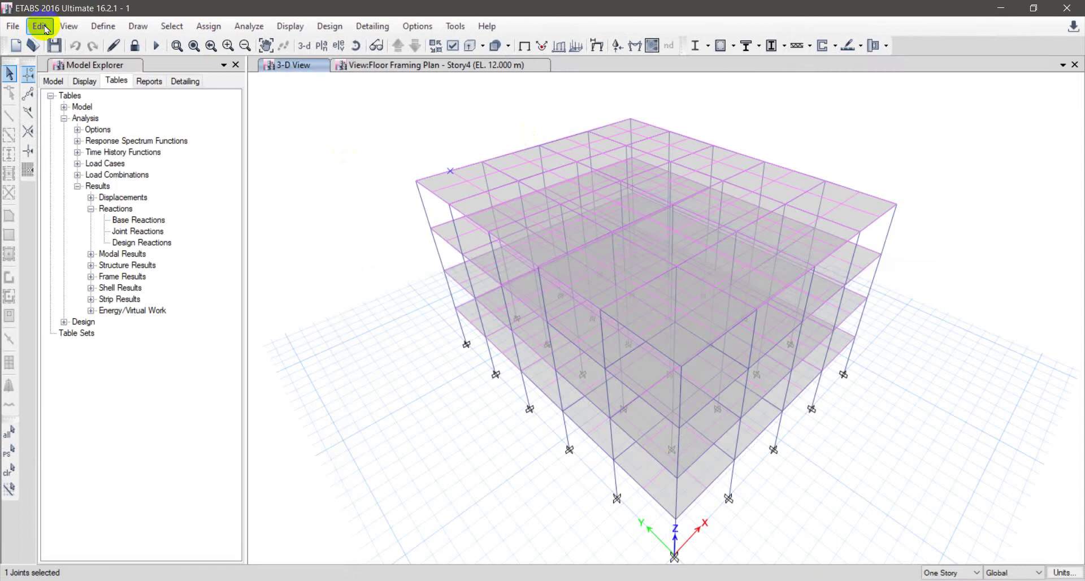
left_click(39, 26)
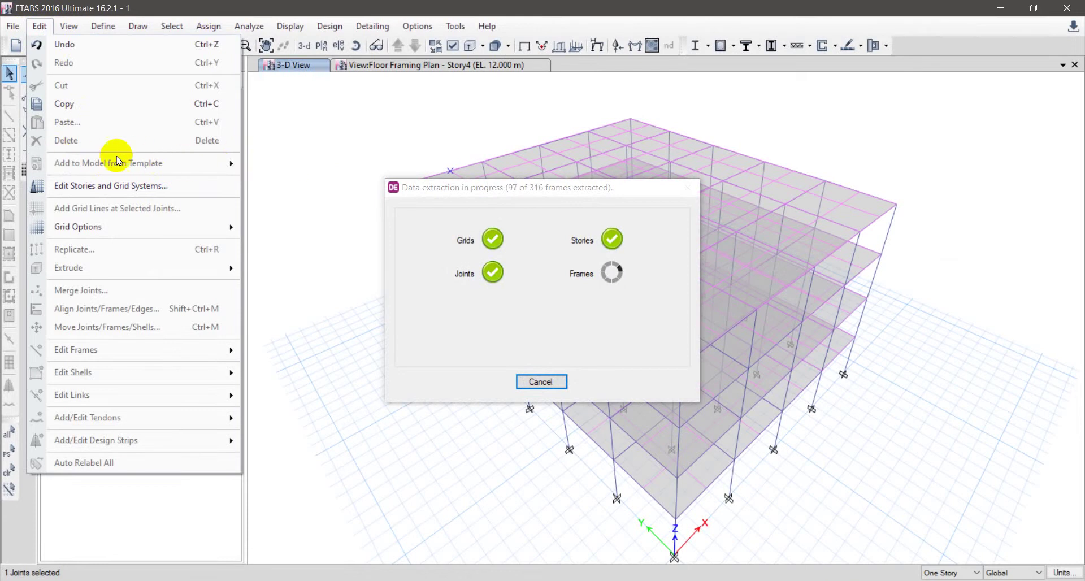
left_click(363, 125)
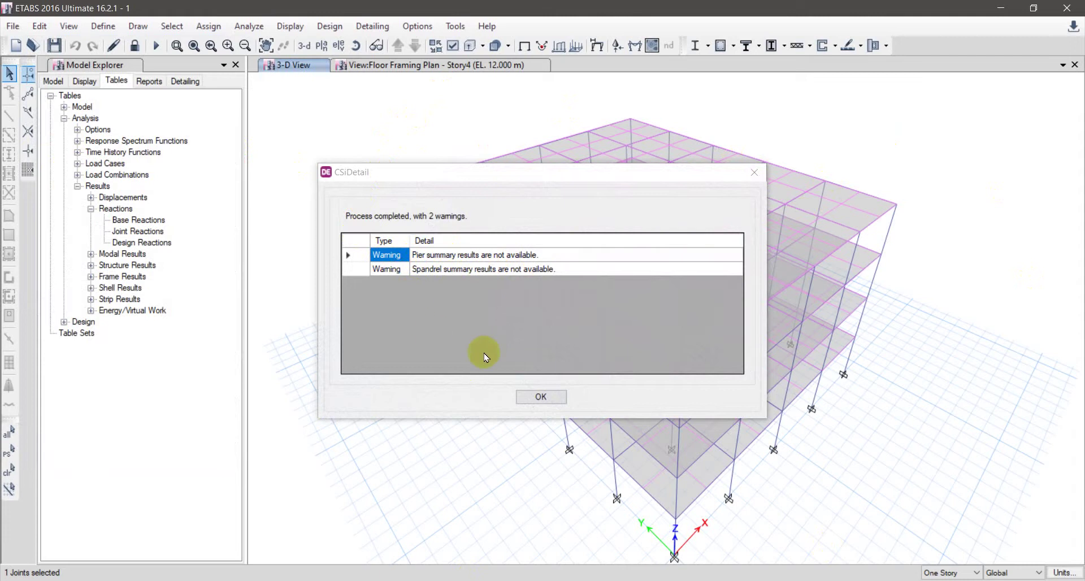
left_click(538, 401)
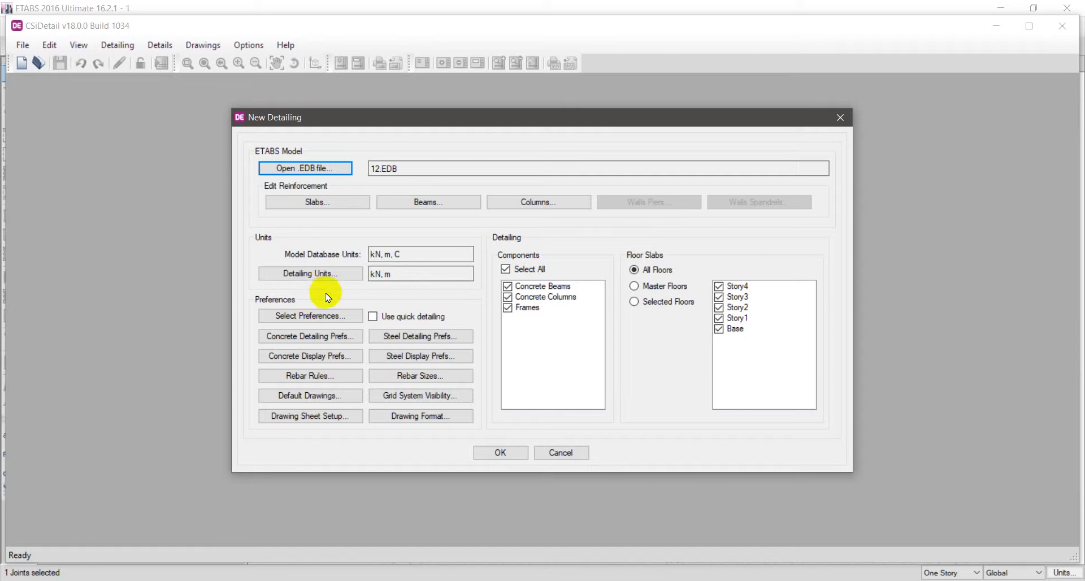
Set the rebar weight unit to Ton and generate the detailing for all components on all floors.
left_click(300, 274)
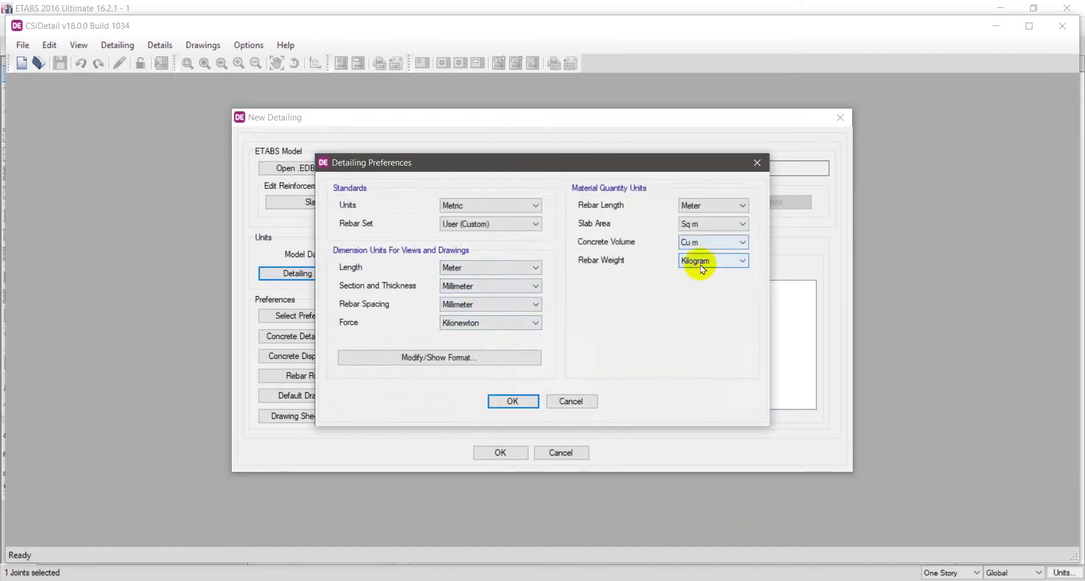
left_click(704, 285)
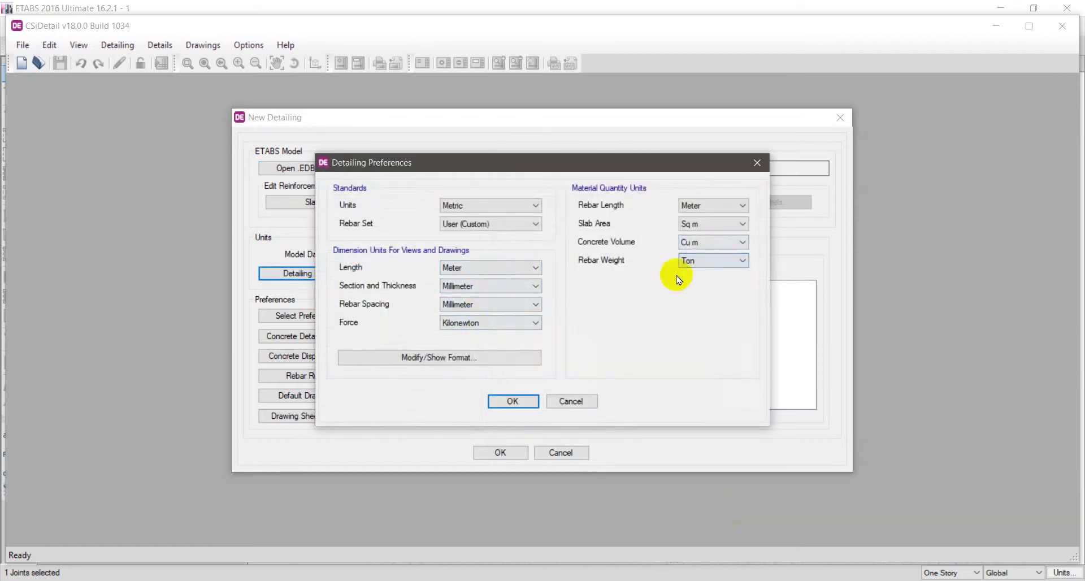
left_click(504, 407)
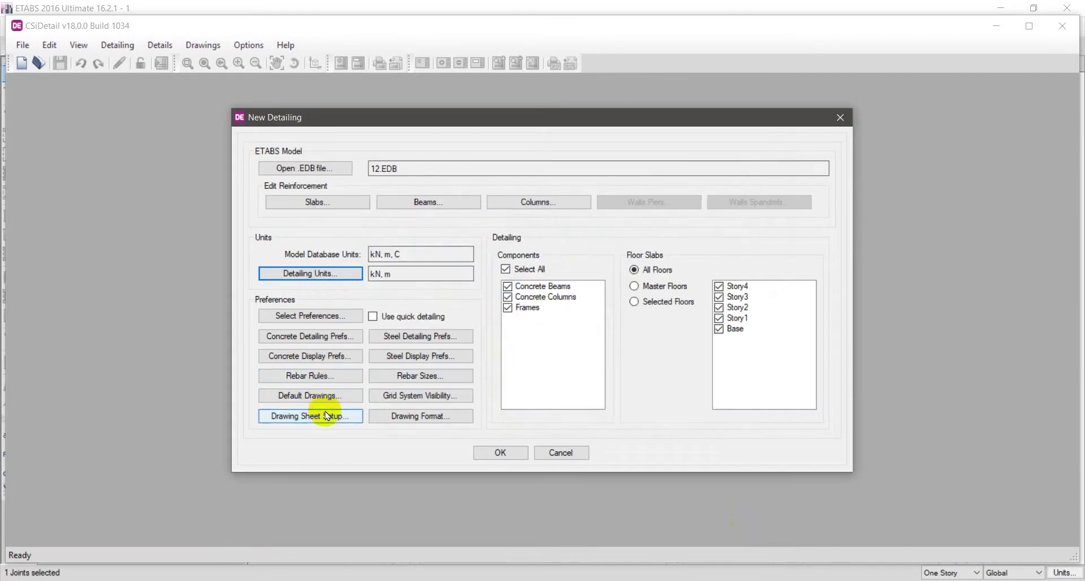
left_click(501, 455)
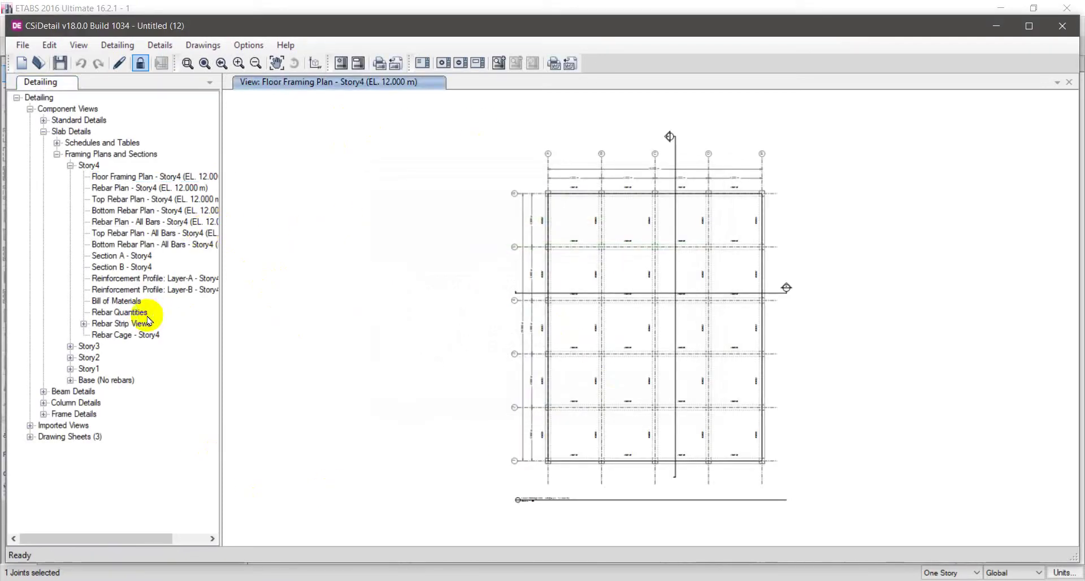
Review Story4's slab bill of materials, rebar quantities and the Layer-A and Layer-B reinforcement profiles.
left_click(131, 304)
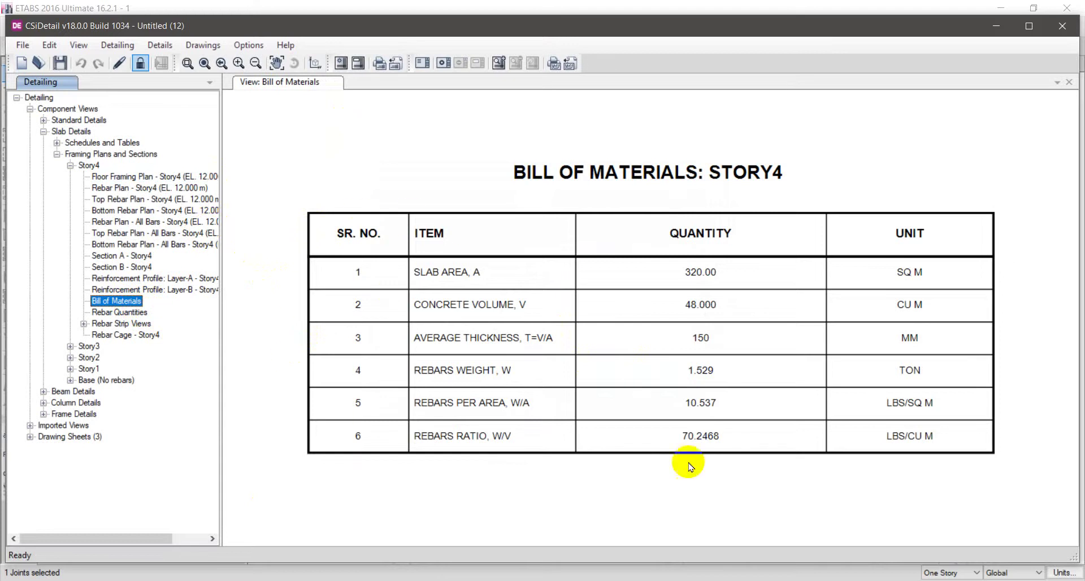
left_click(102, 313)
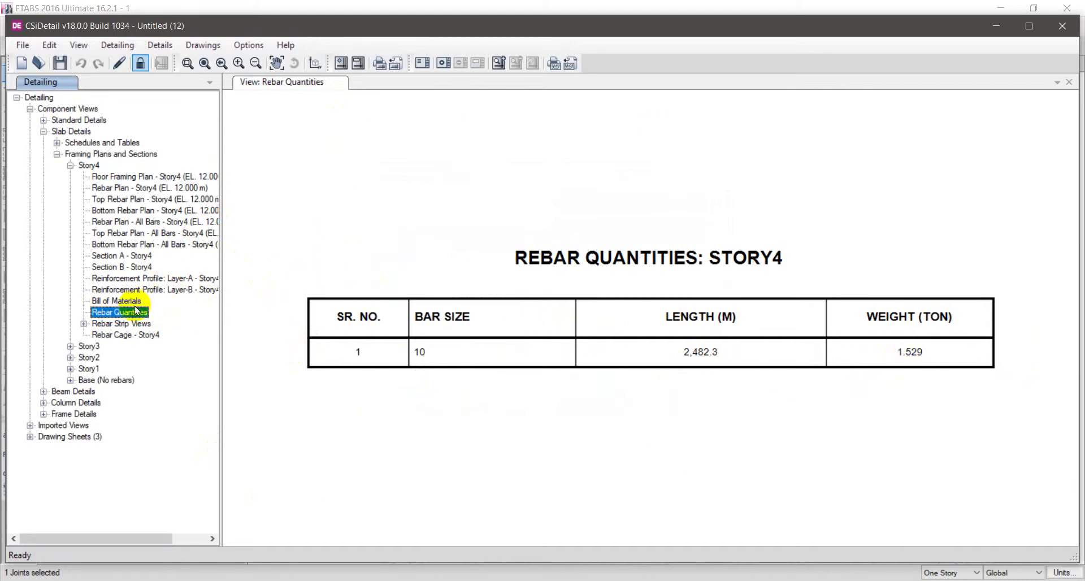
left_click(129, 278)
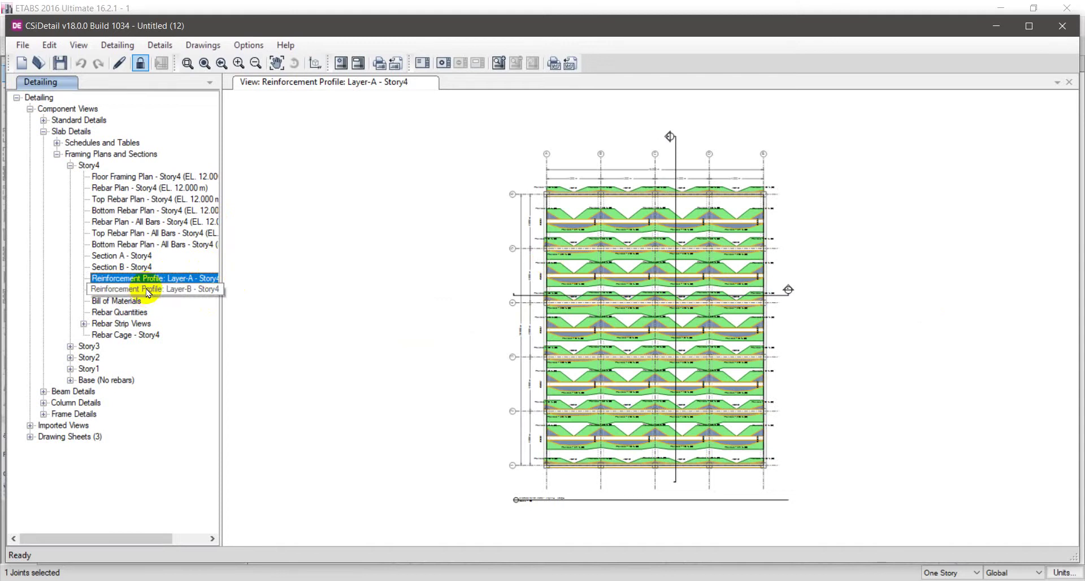
left_click(141, 289)
Examine the slab reinforcement and bar labels in Section A of Story4 near gridlines A and B.
left_click(142, 257)
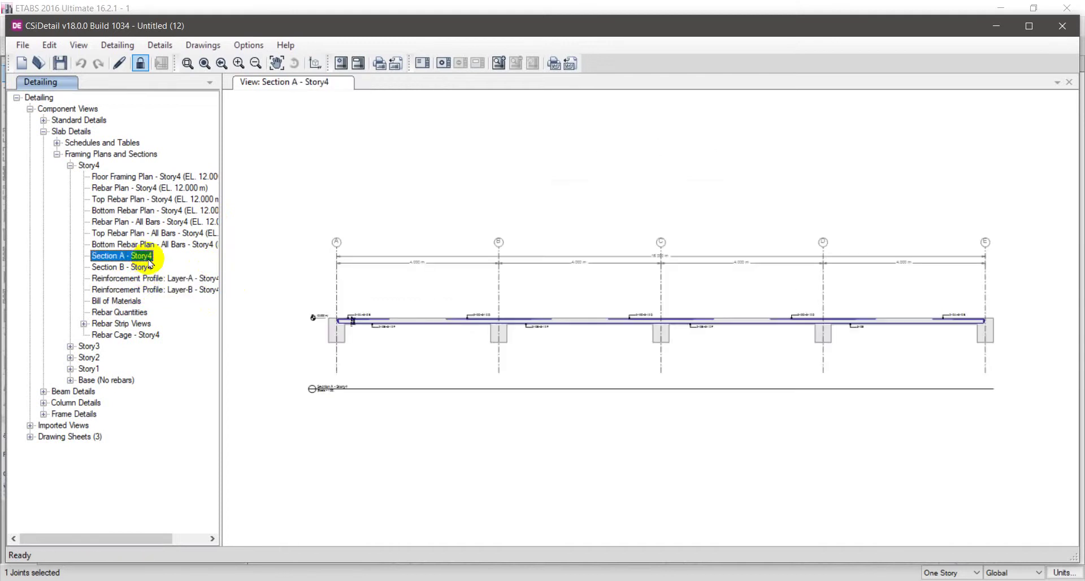
scroll(463, 322, "up", 4)
scroll(453, 316, "up", 3)
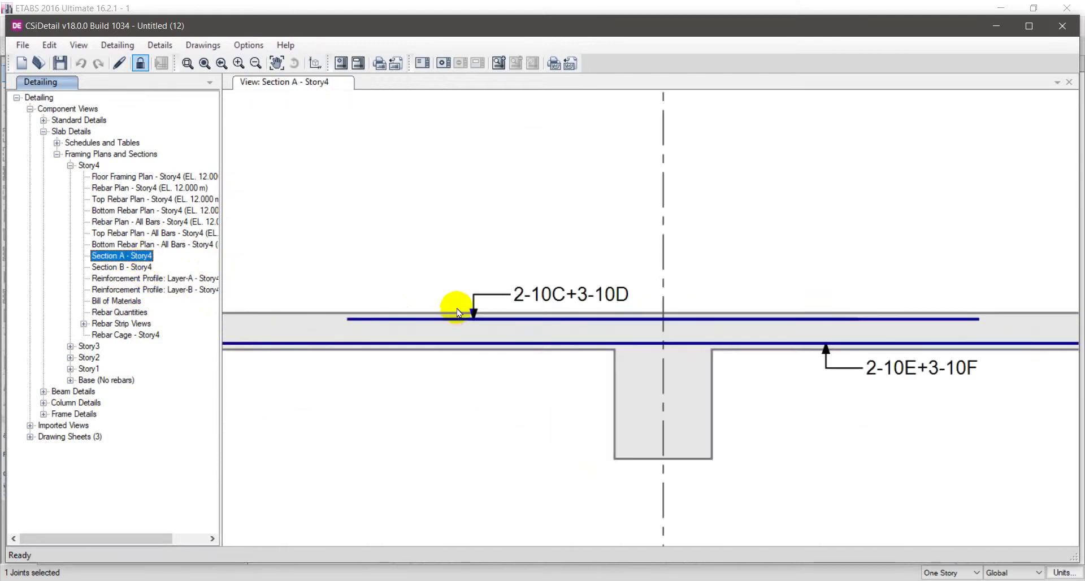
scroll(474, 300, "down", 3)
middle_click_drag(438, 293, 576, 307)
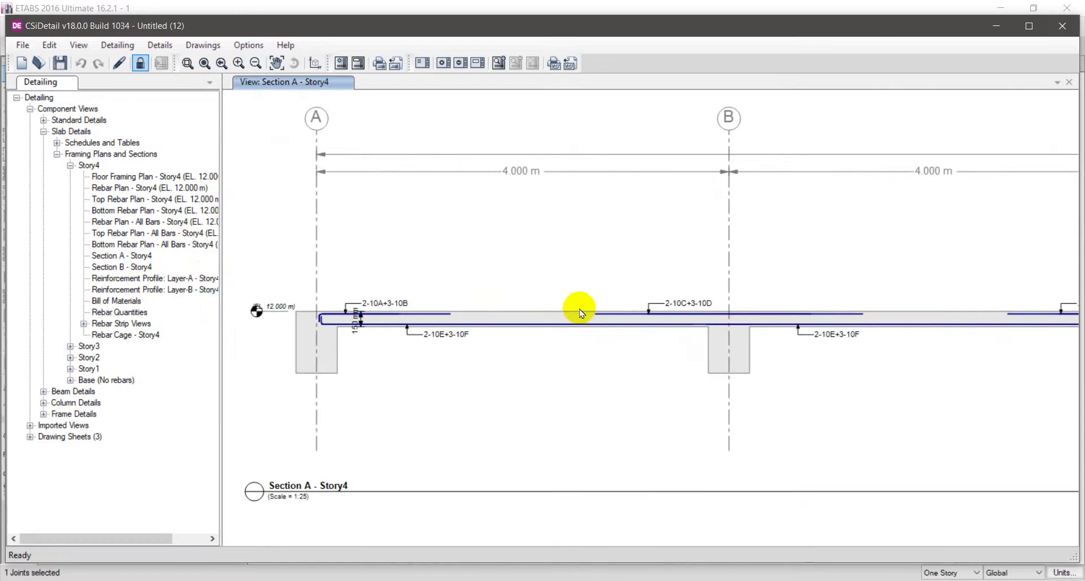
scroll(351, 307, "up", 4)
middle_click_drag(392, 331, 428, 255)
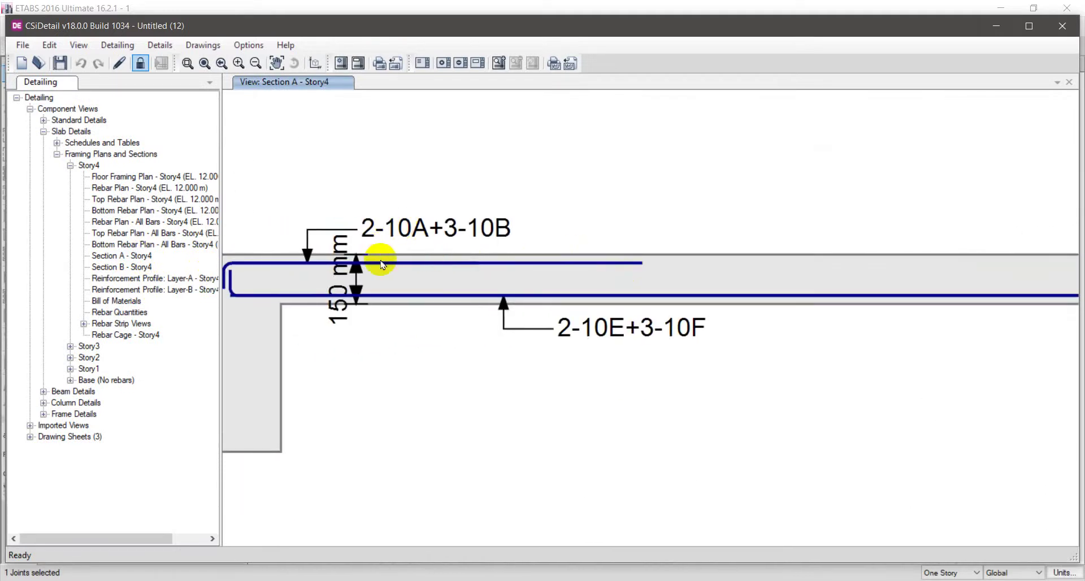
Review the overall floor slab rebar quantities in the slab schedules.
left_click(57, 143)
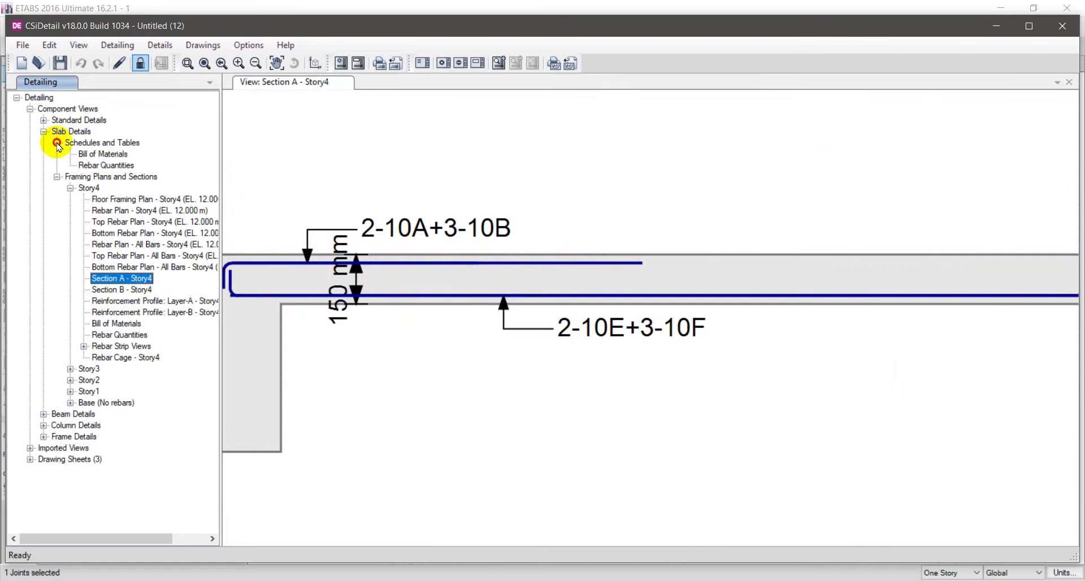
left_click(99, 165)
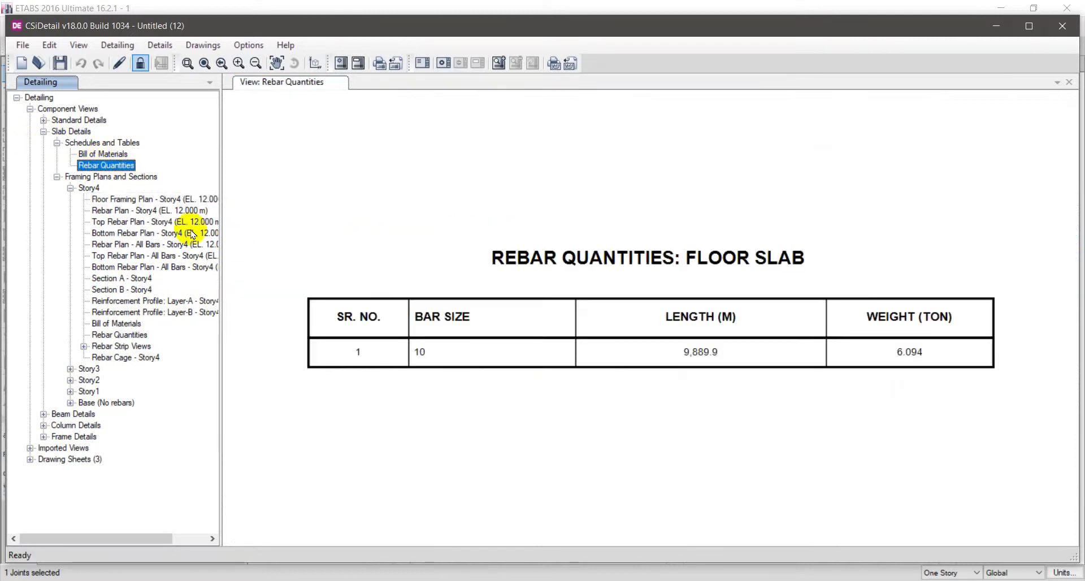
left_click(57, 143)
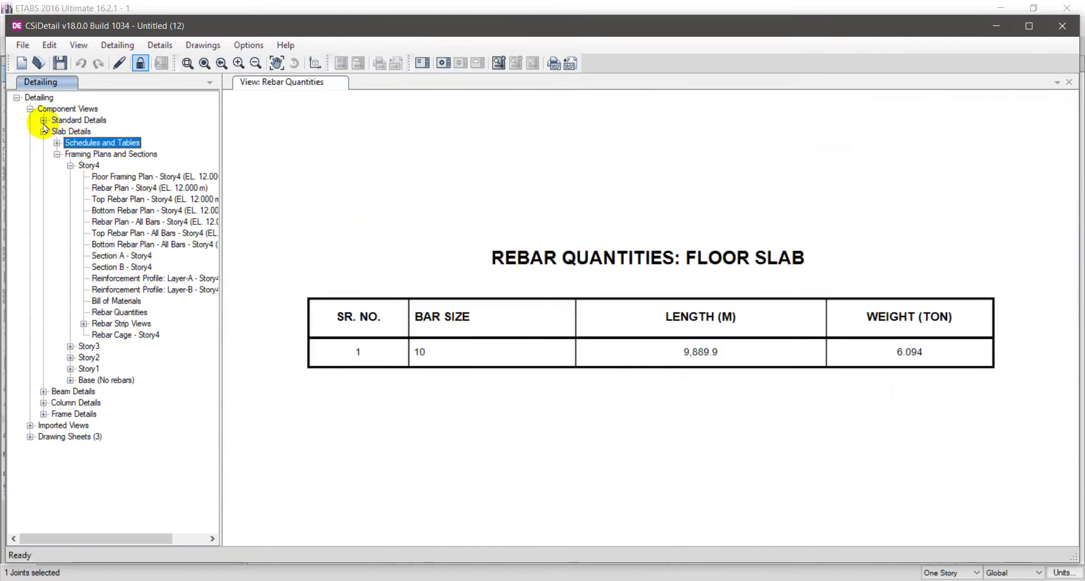
Review the standard details: the list of drawings, the general notes and the typical seismic concrete beam elevation.
left_click(43, 121)
left_click(82, 132)
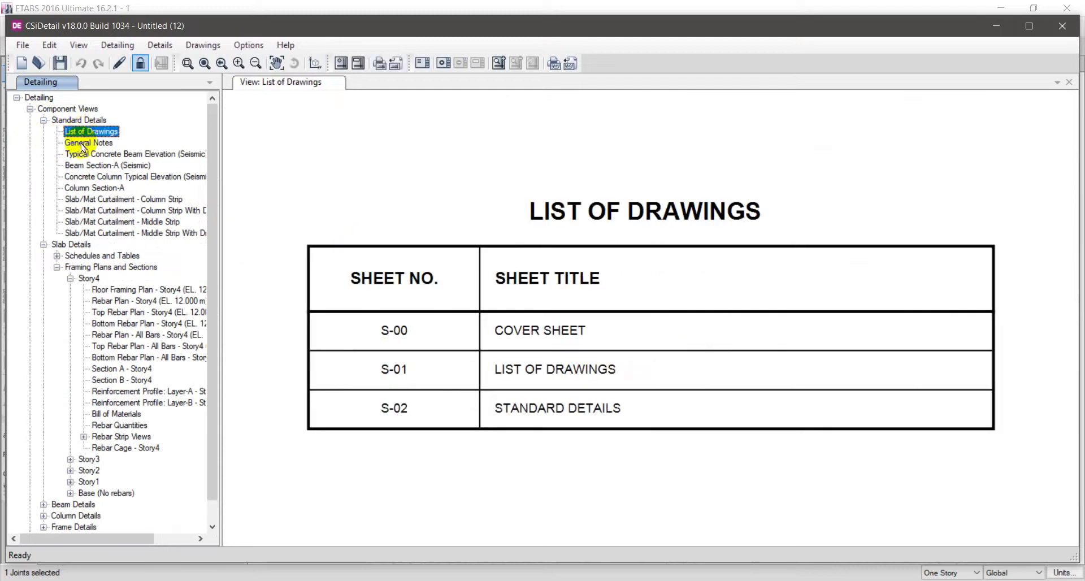
left_click(83, 143)
left_click(84, 154)
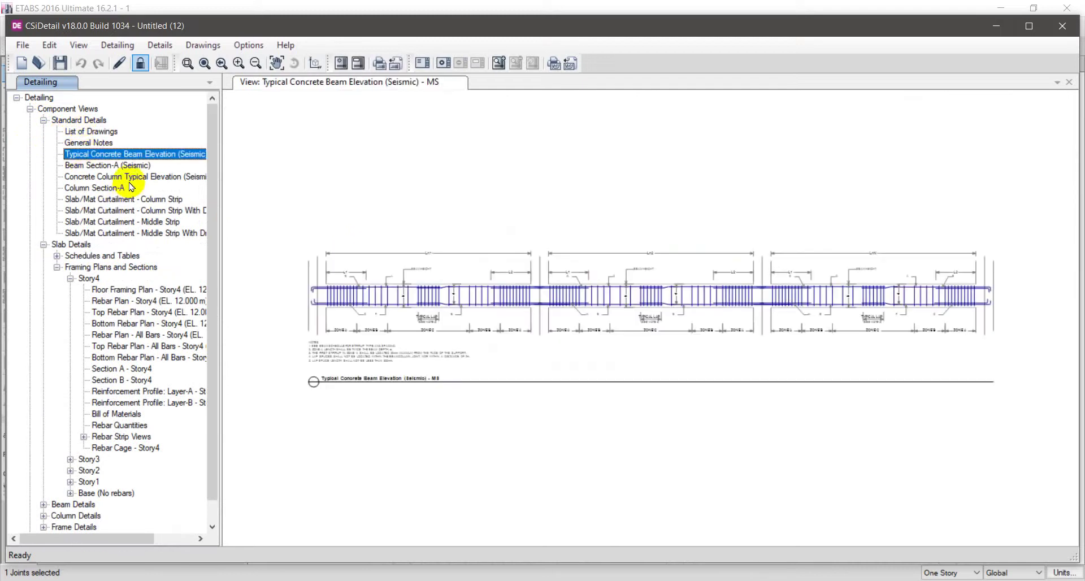
Review the slab curtailment detail for the column strip and slab Sections A and B of Story4.
left_click(139, 201)
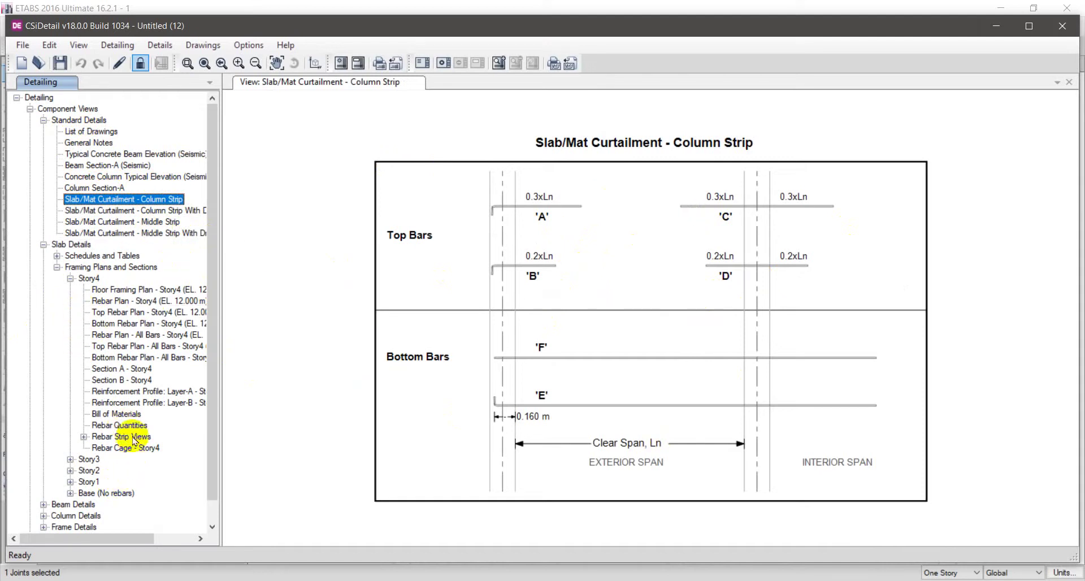
left_click(135, 370)
left_click(136, 382)
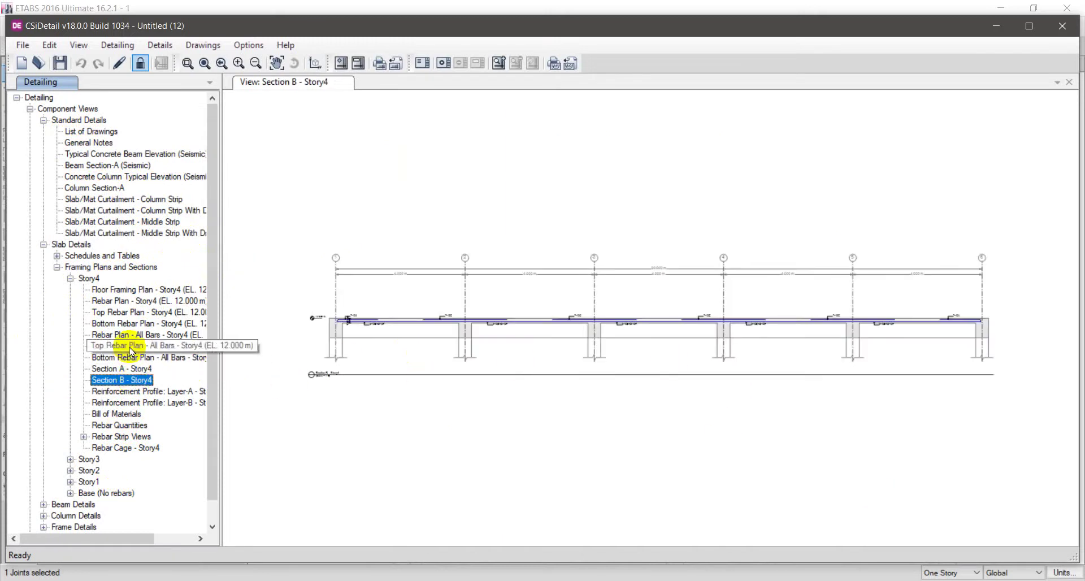
Review the top rebar plan and the all-bars rebar plan of Story4's slab.
left_click(116, 312)
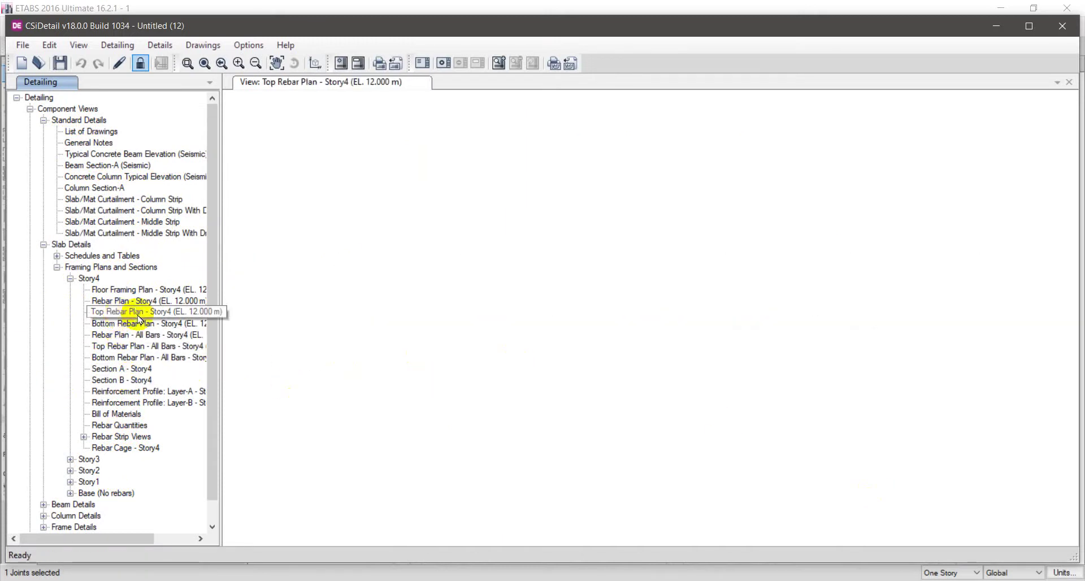
scroll(734, 218, "up", 6)
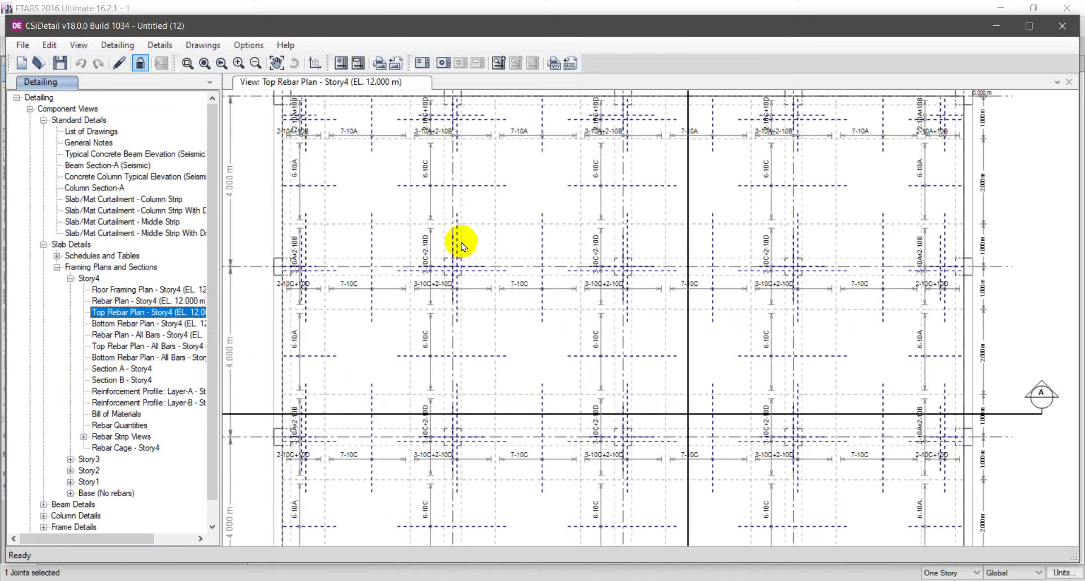
middle_click_drag(458, 242, 464, 333)
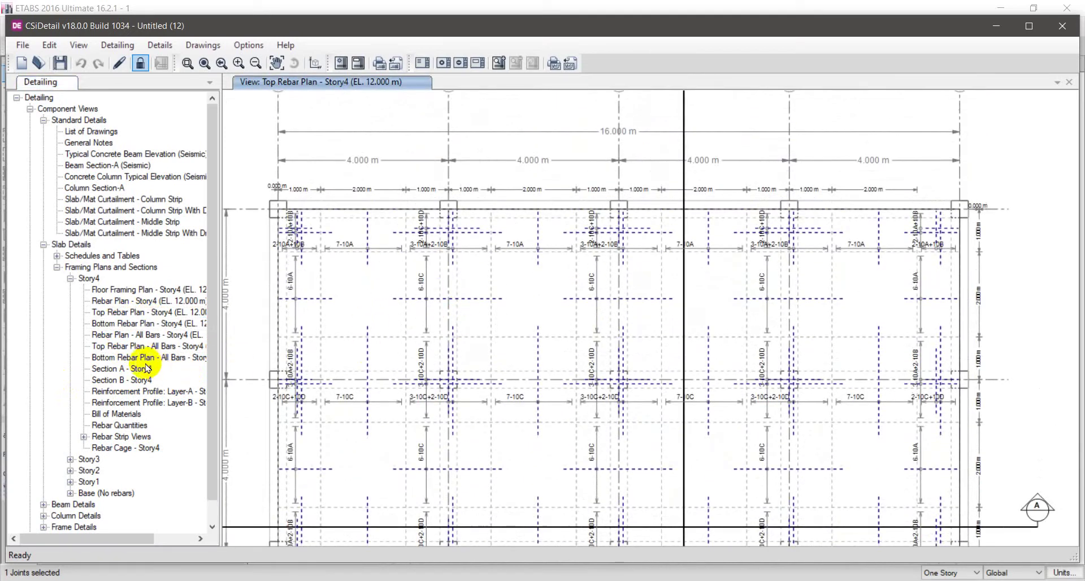
double_click(125, 336)
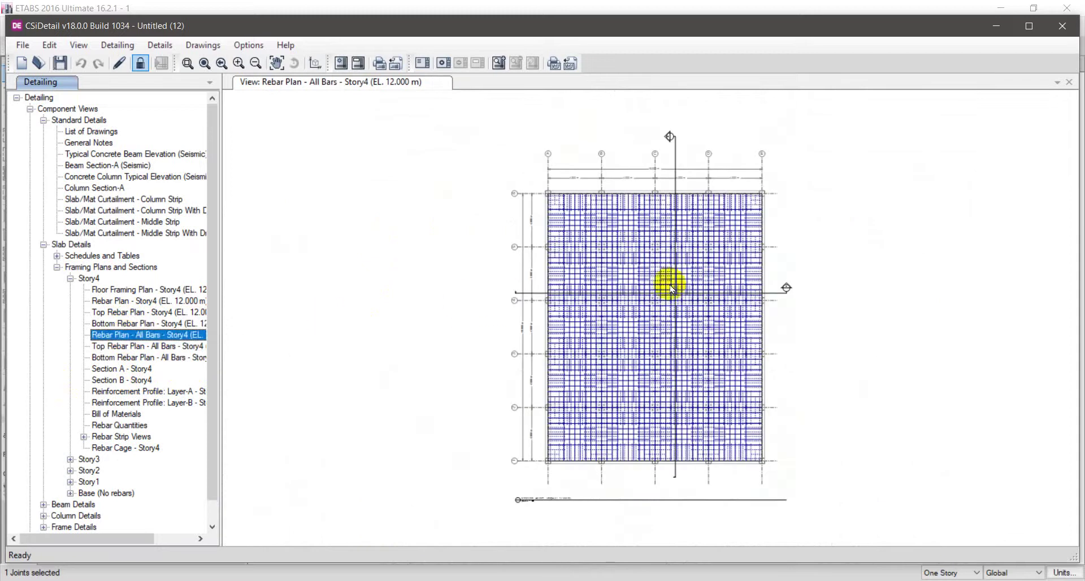
mouse_move(720, 291)
middle_mouse_down()
mouse_move(690, 310)
mouse_move(637, 249)
middle_mouse_up()
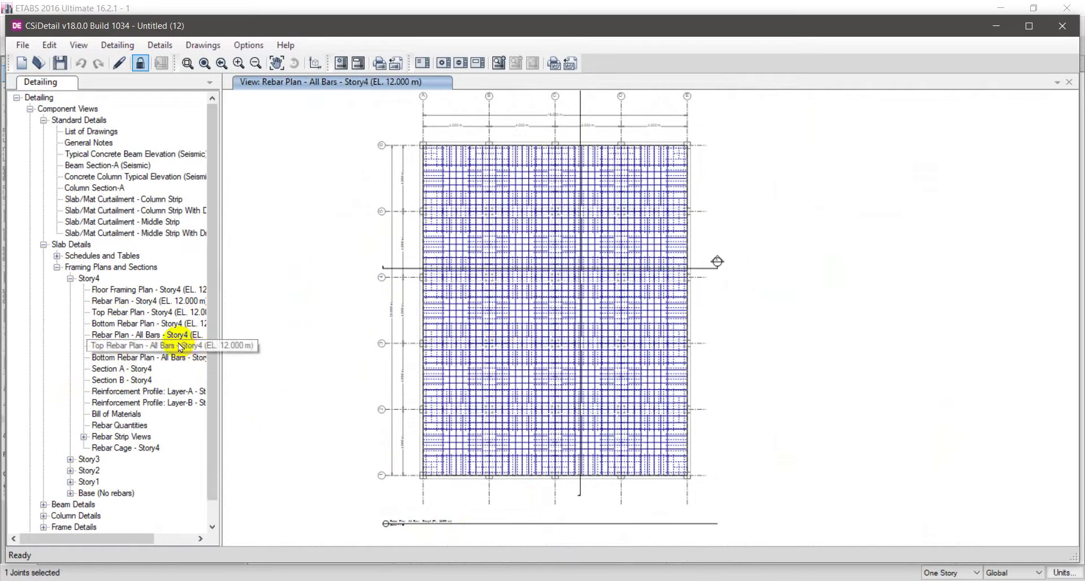
Review cross-sections A to D of concrete beam 4CB1 on Story4.
scroll(181, 404, "down", 1)
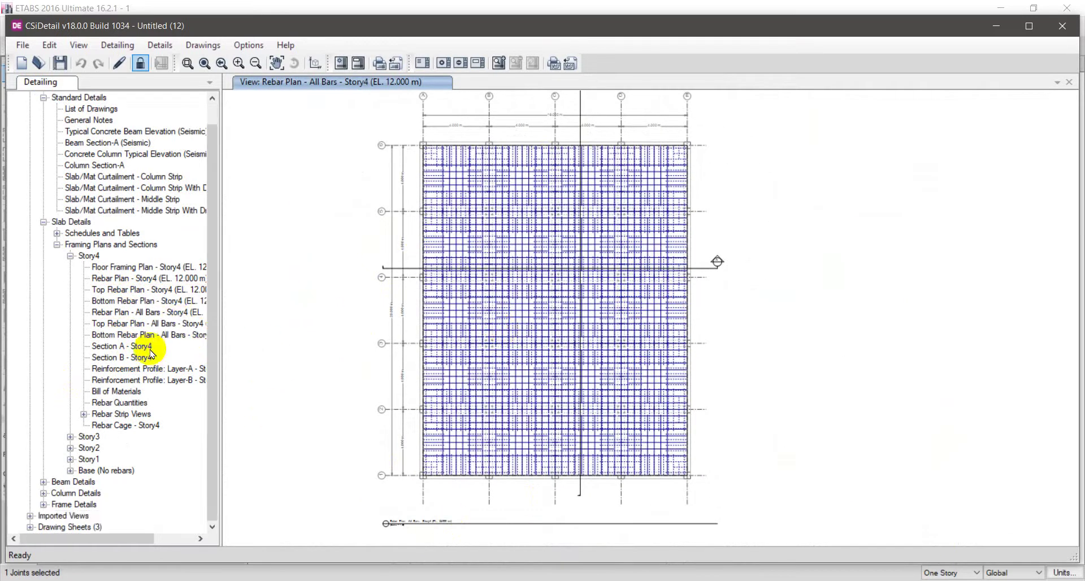
left_click(57, 244)
left_click(43, 278)
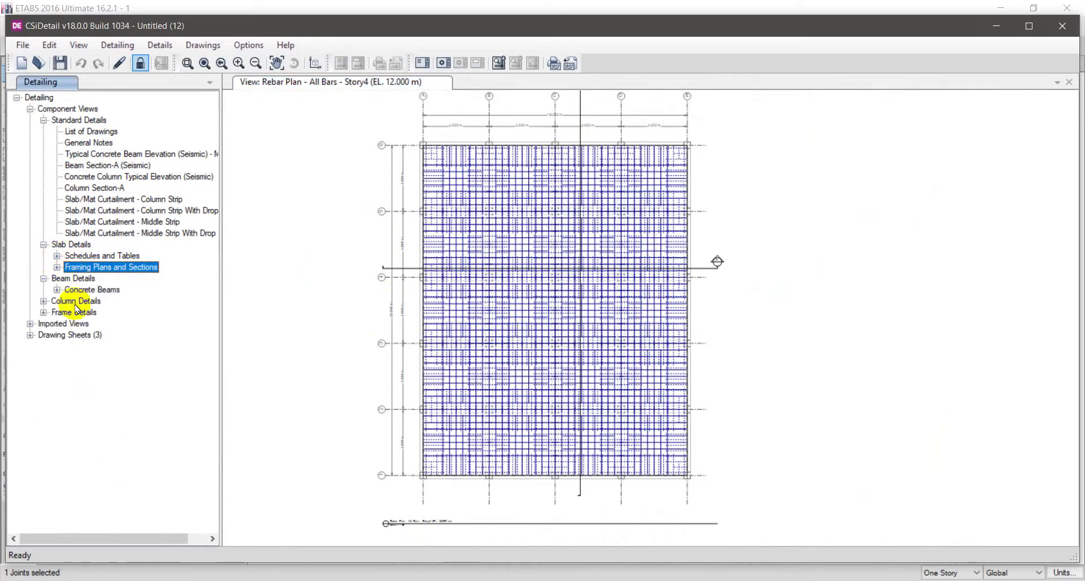
left_click(56, 290)
left_click(70, 324)
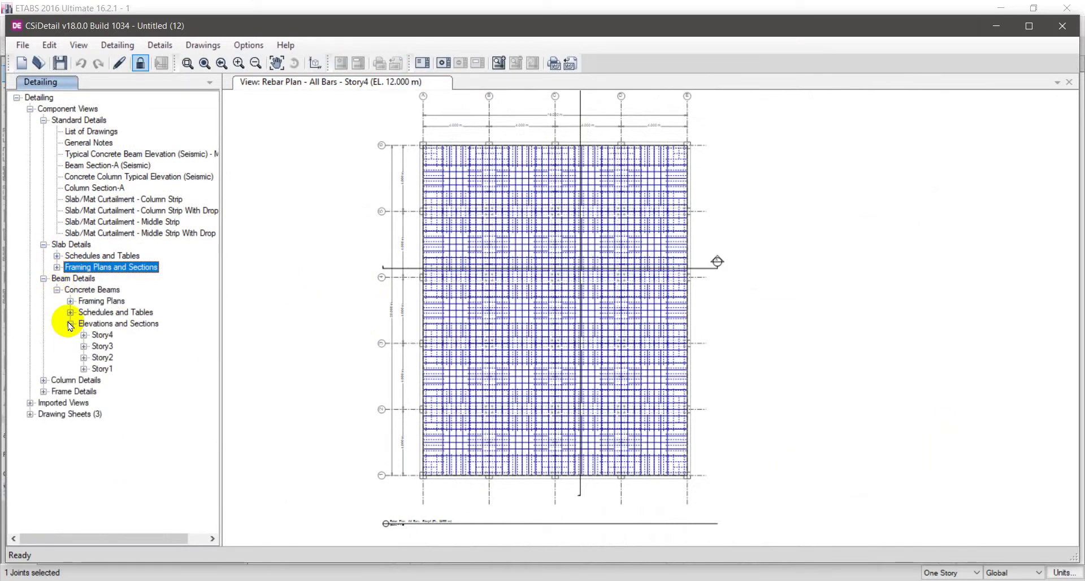
left_click(83, 335)
left_click(97, 346)
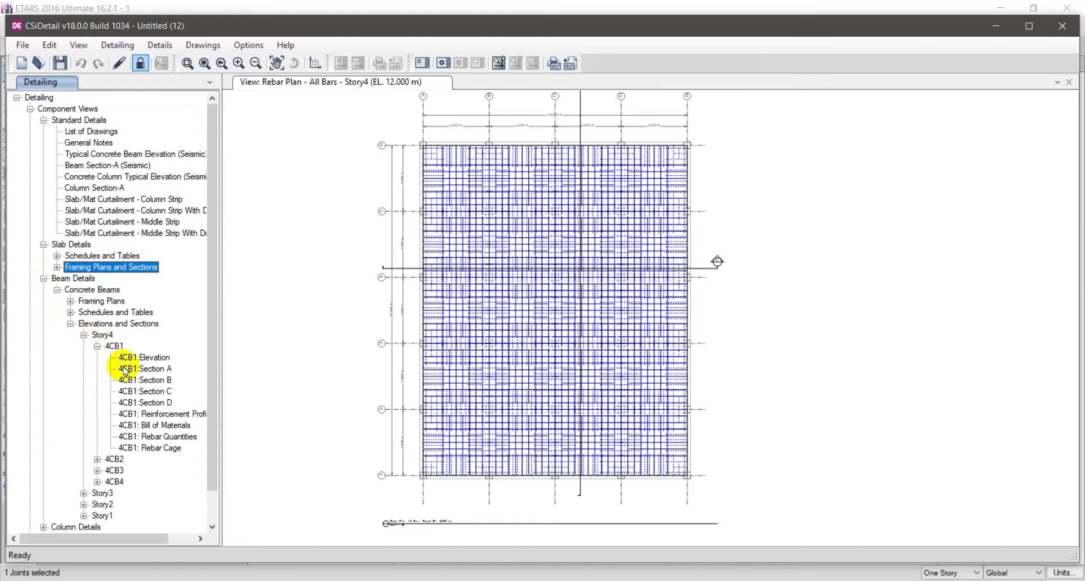
left_click(141, 369)
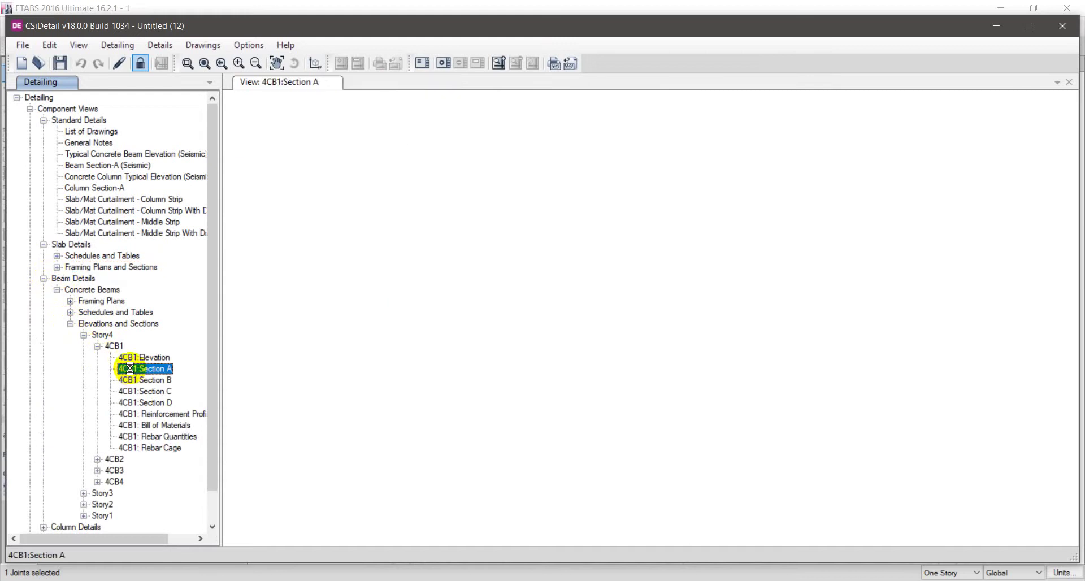
left_click(148, 380)
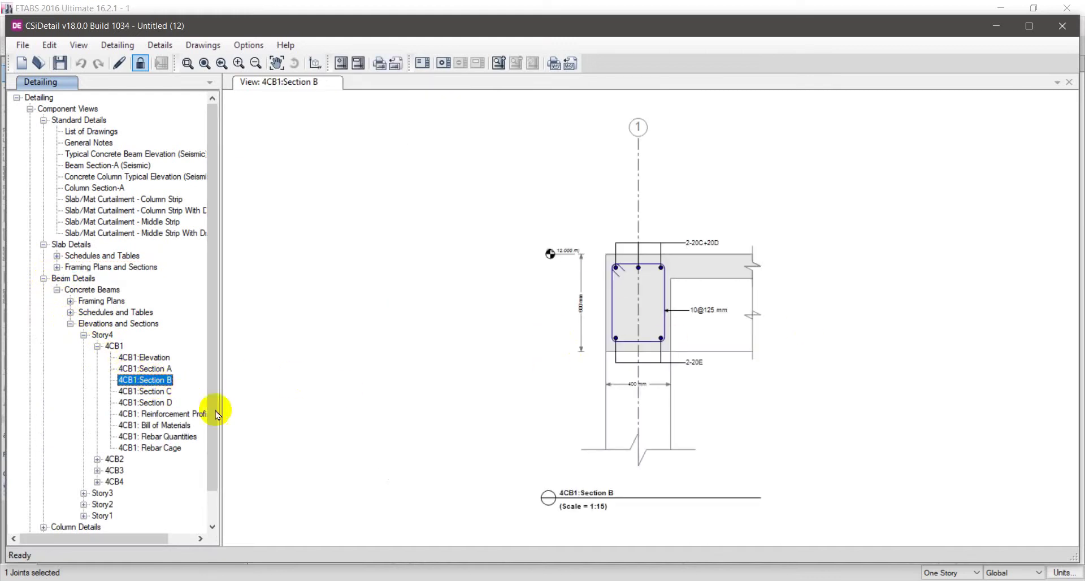
left_click(139, 391)
left_click(140, 403)
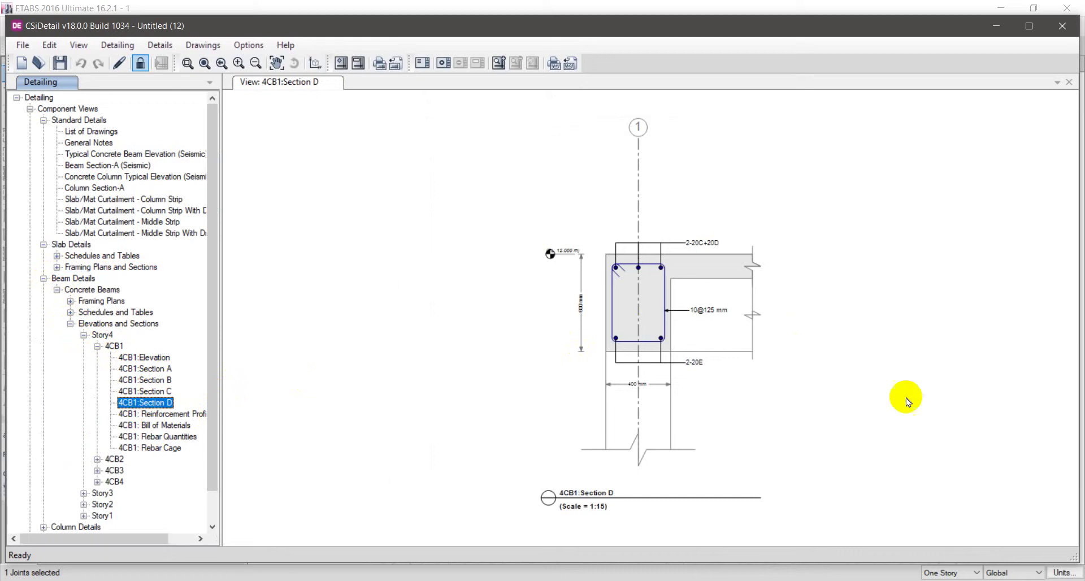
Review beam 4CB1's reinforcement profile, bill of materials, rebar quantities and 3D rebar cage.
left_click(160, 414)
left_click(157, 425)
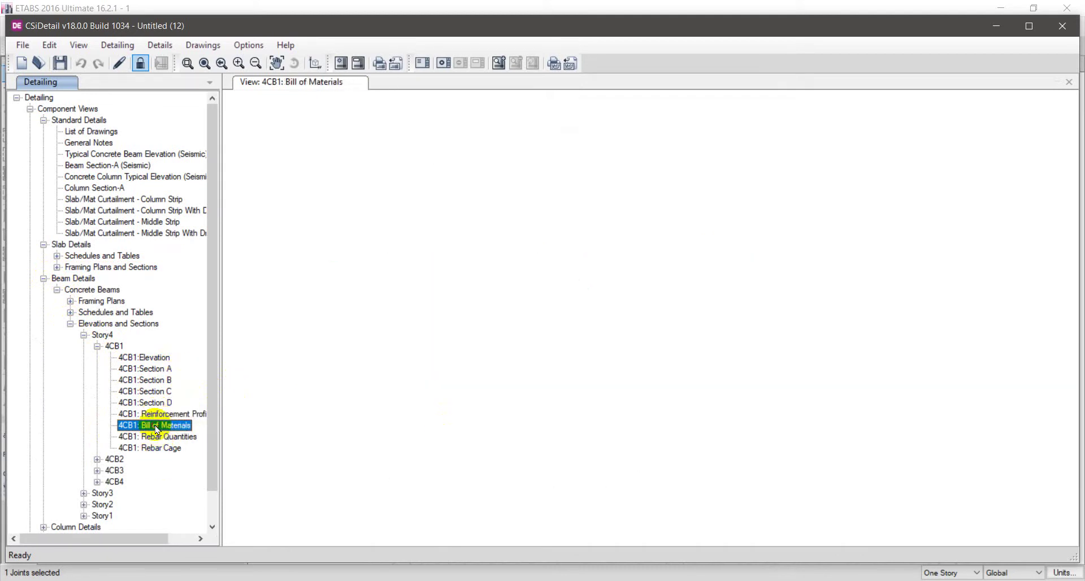
left_click(156, 436)
left_click(153, 447)
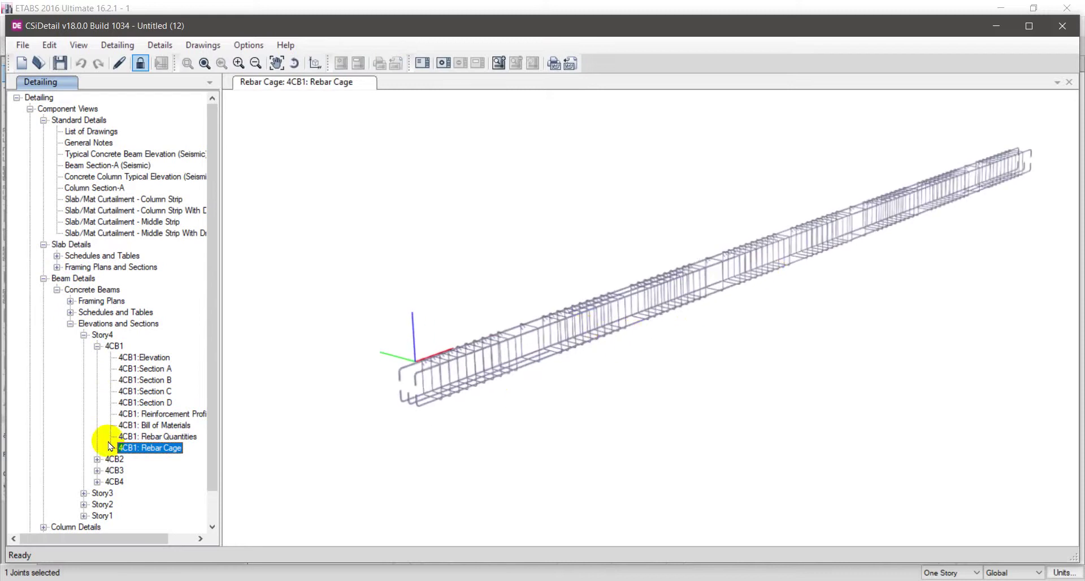
Examine the elevation of beam 4CB1 with its bar labels and stirrup spacing between gridlines C and E.
left_click(159, 360)
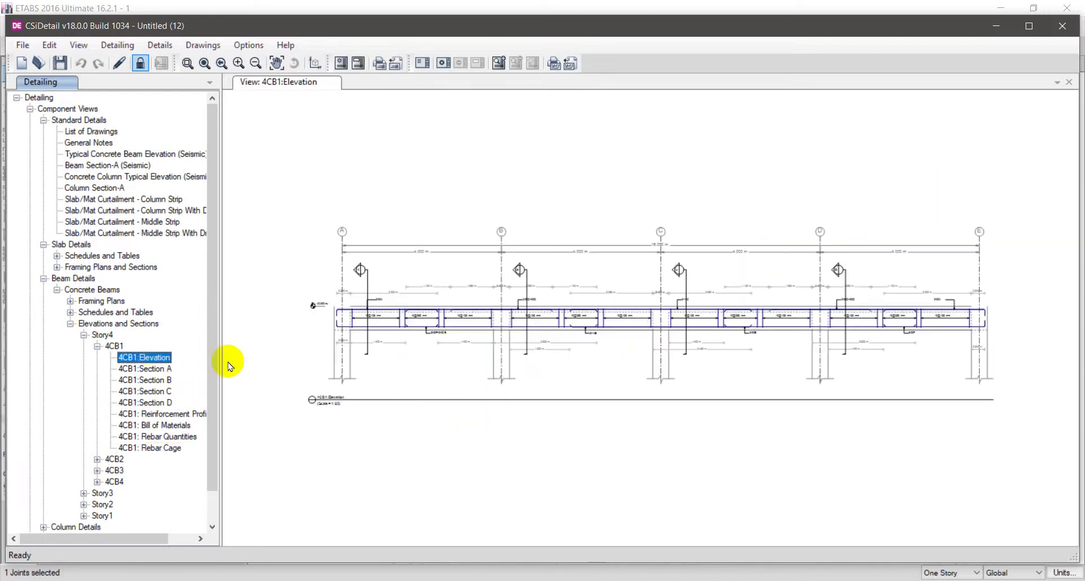
scroll(380, 322, "up", 3)
mouse_move(516, 336)
middle_mouse_down()
mouse_move(418, 330)
mouse_move(719, 310)
mouse_move(383, 310)
middle_mouse_up()
Collapse the component views in the detailing tree and list the existing drawing sheets.
left_click(44, 279)
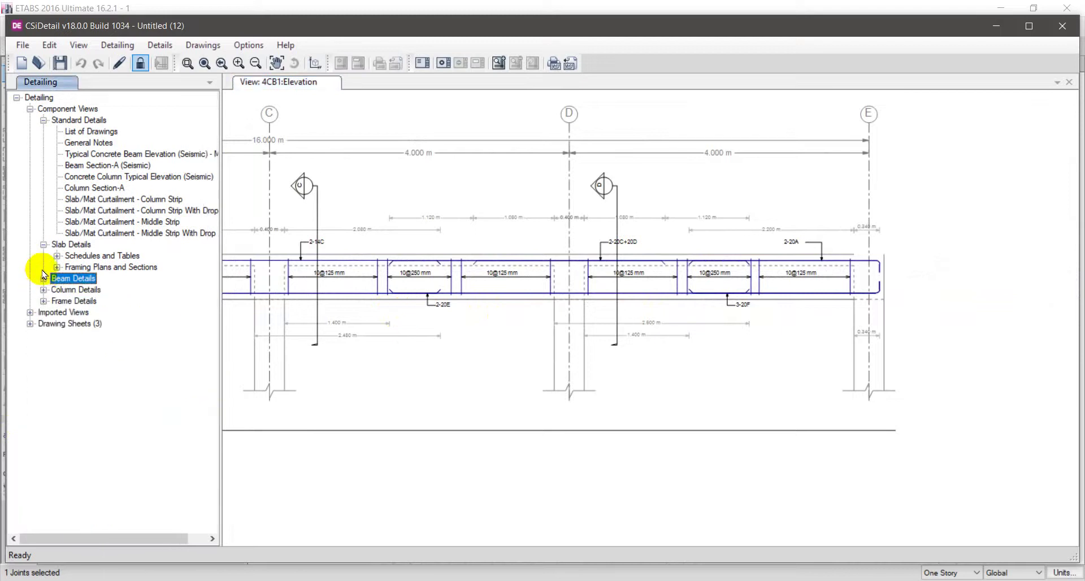
left_click(43, 244)
left_click(30, 109)
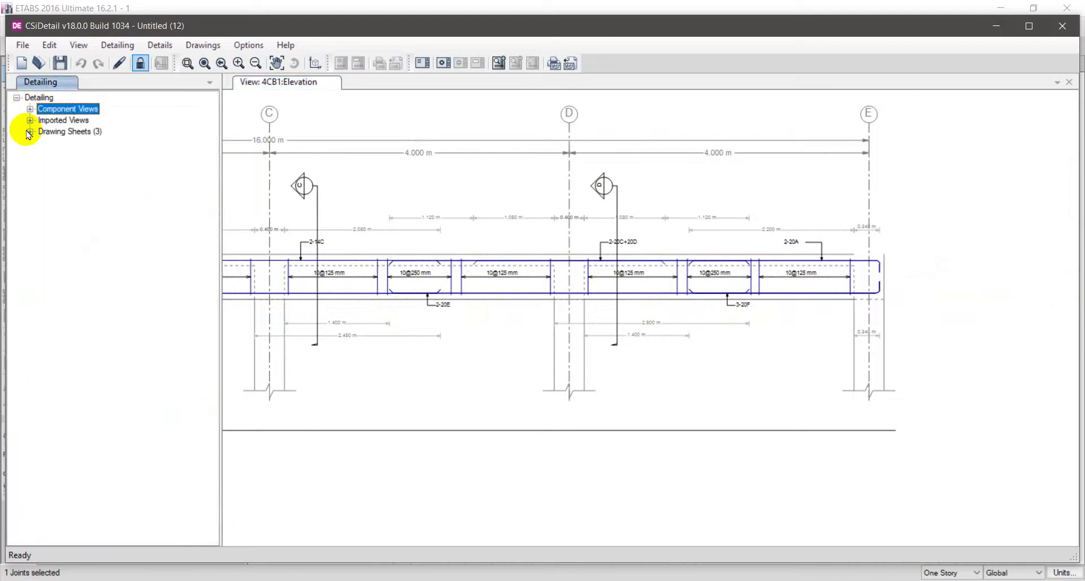
left_click(55, 120)
double_click(55, 131)
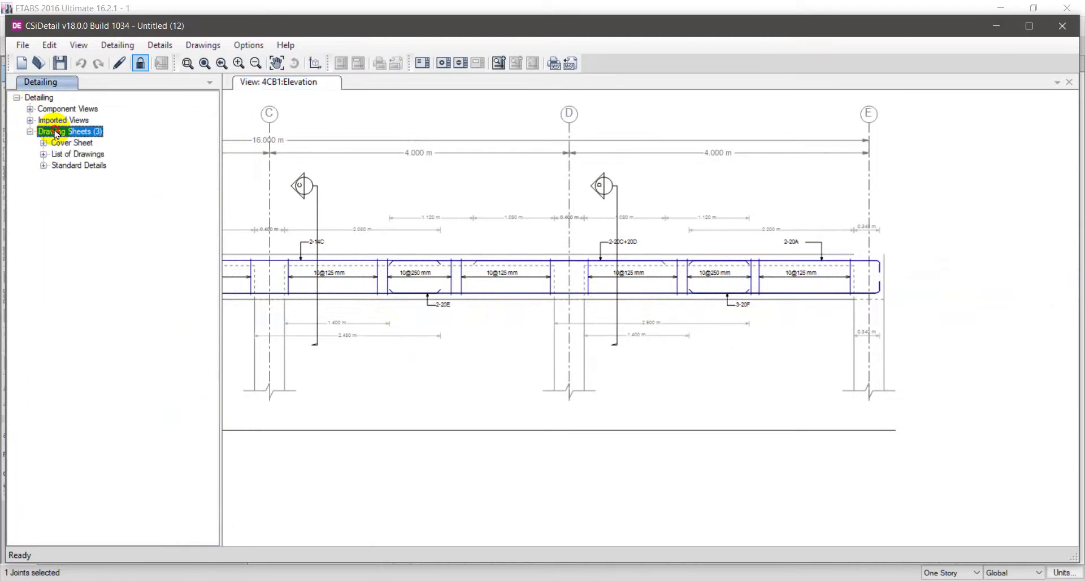
Add the component views to new drawings, checking the floor slab, beam, column and wall stack selections before generating the sheets.
right_click(56, 135)
left_click(90, 140)
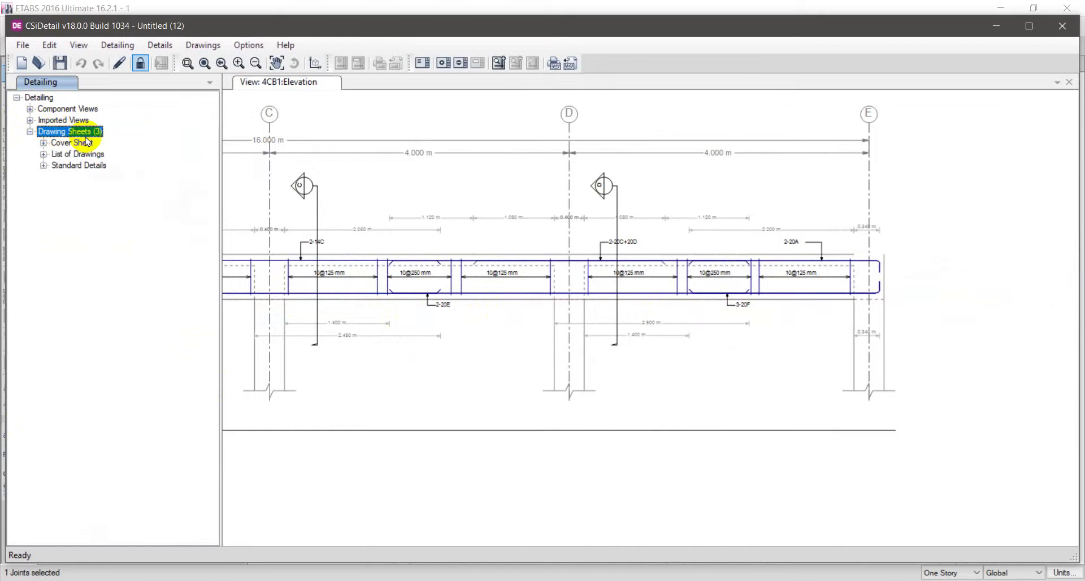
left_click(456, 151)
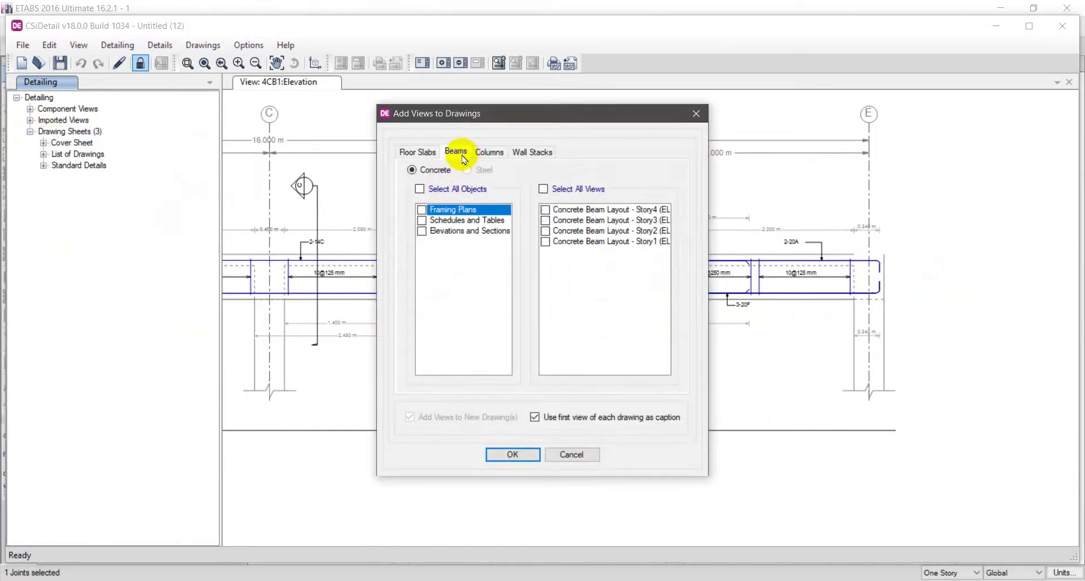
left_click(487, 151)
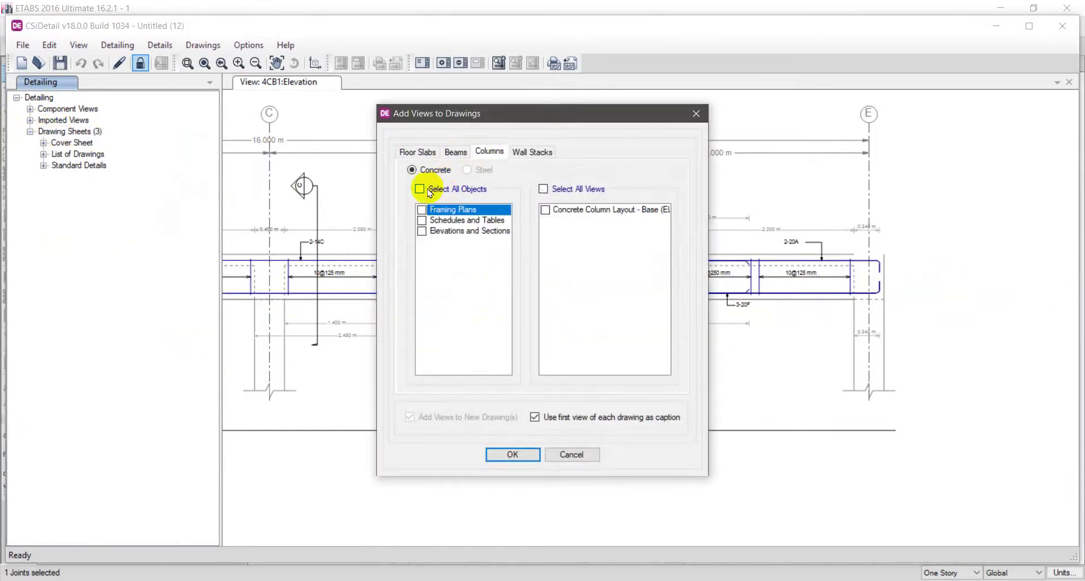
left_click(538, 152)
left_click(508, 455)
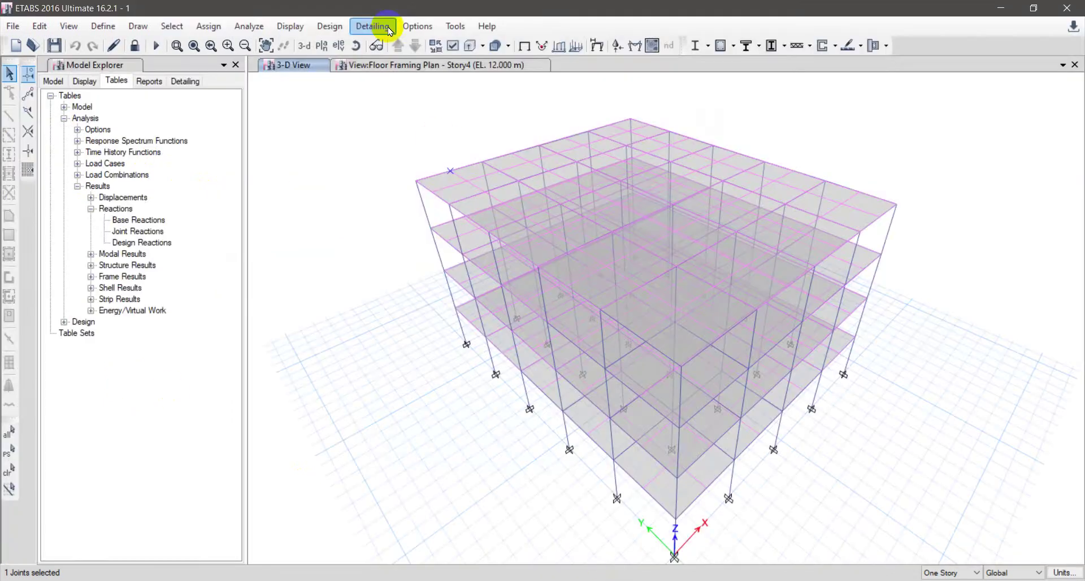
Switch to ETABS and rerun the detailing, overwriting the existing detailed drawings.
left_click(389, 29)
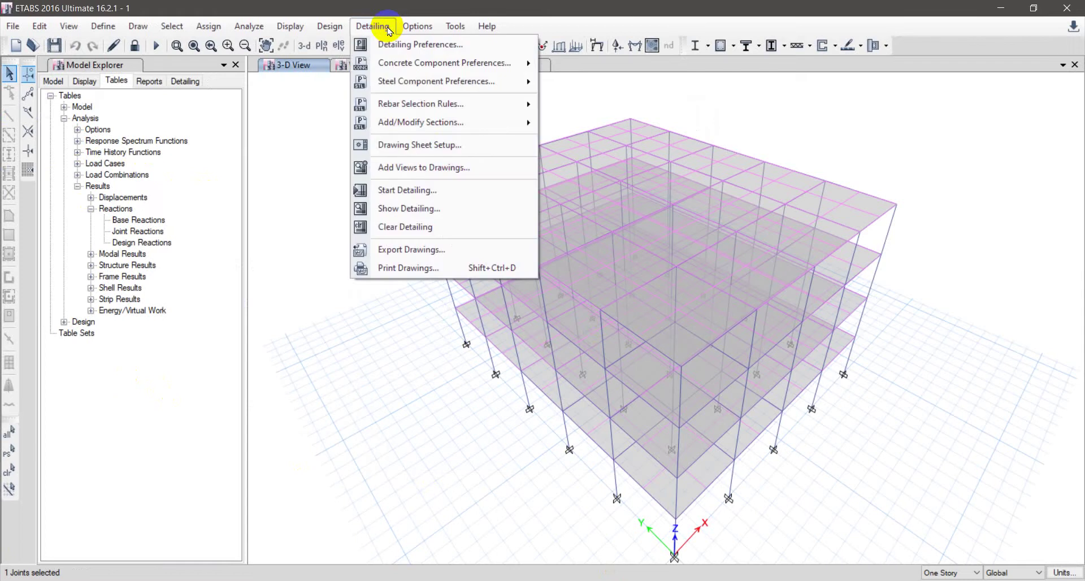
left_click(410, 190)
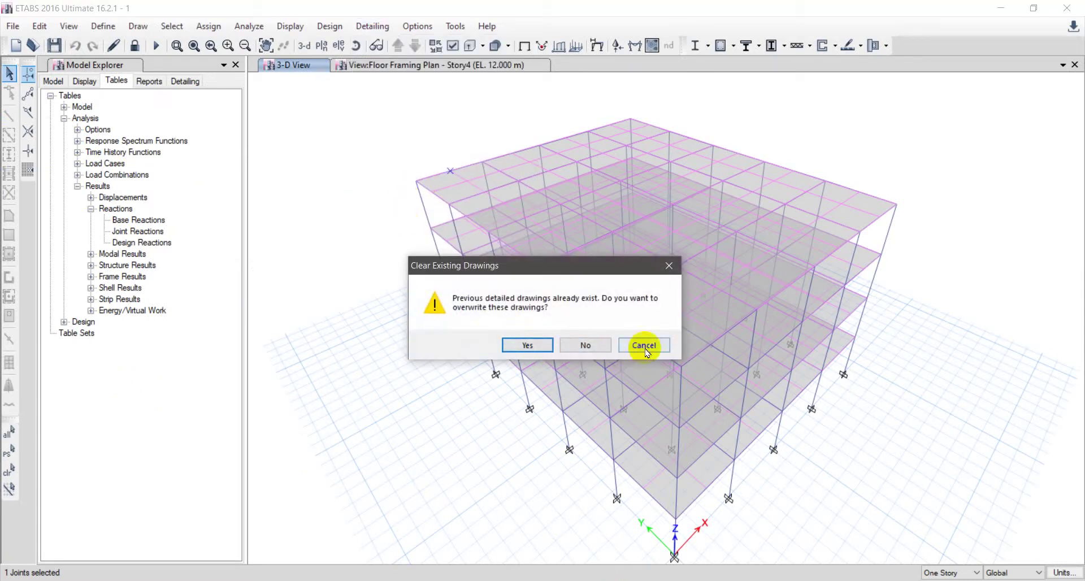
left_click(525, 343)
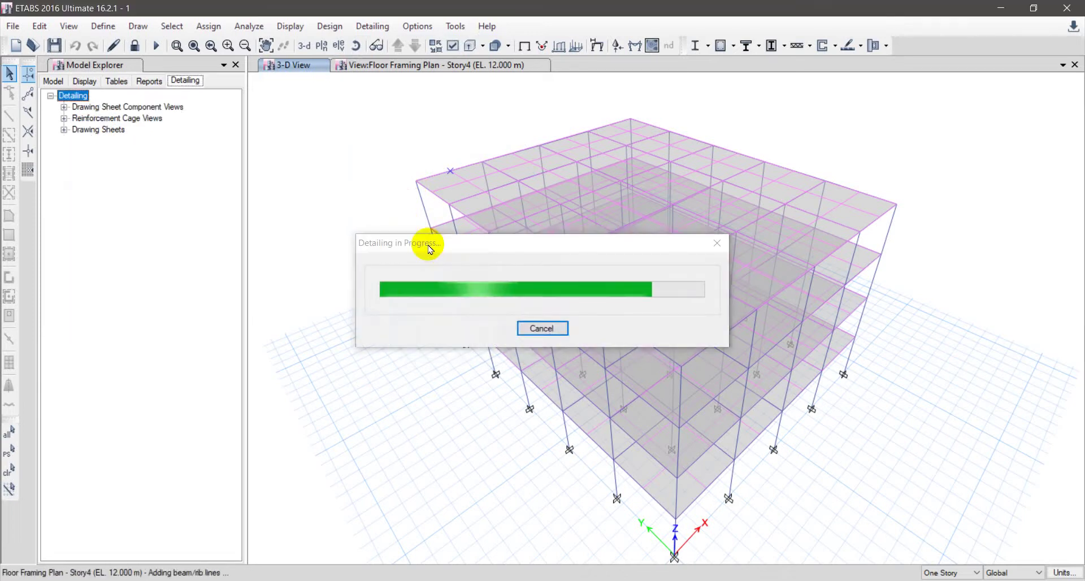
Review the drawing export options in ETABS with DXF format and all sheets chosen, then close them without exporting.
left_click(372, 26)
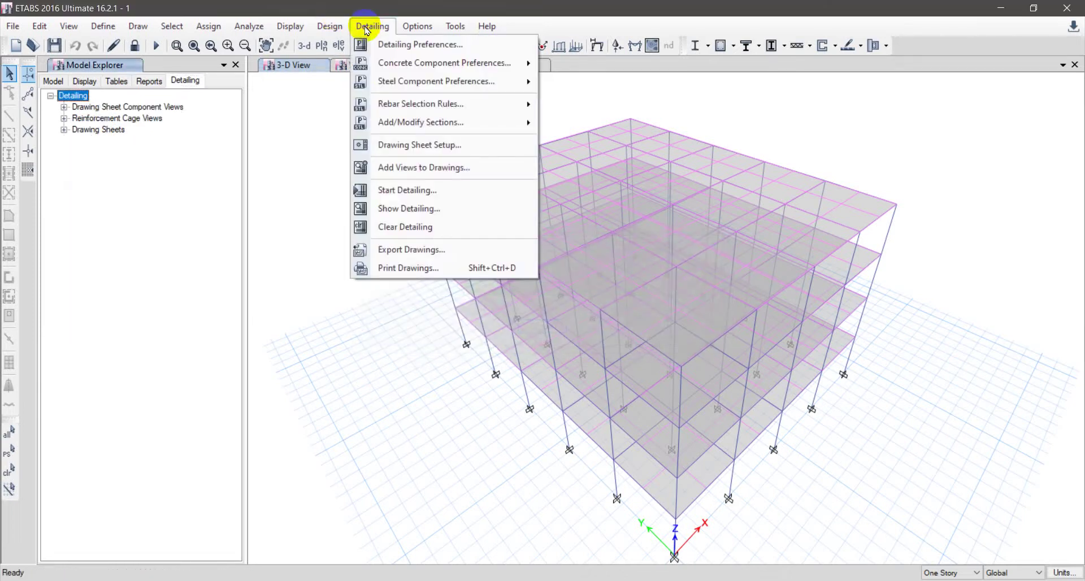
left_click(418, 249)
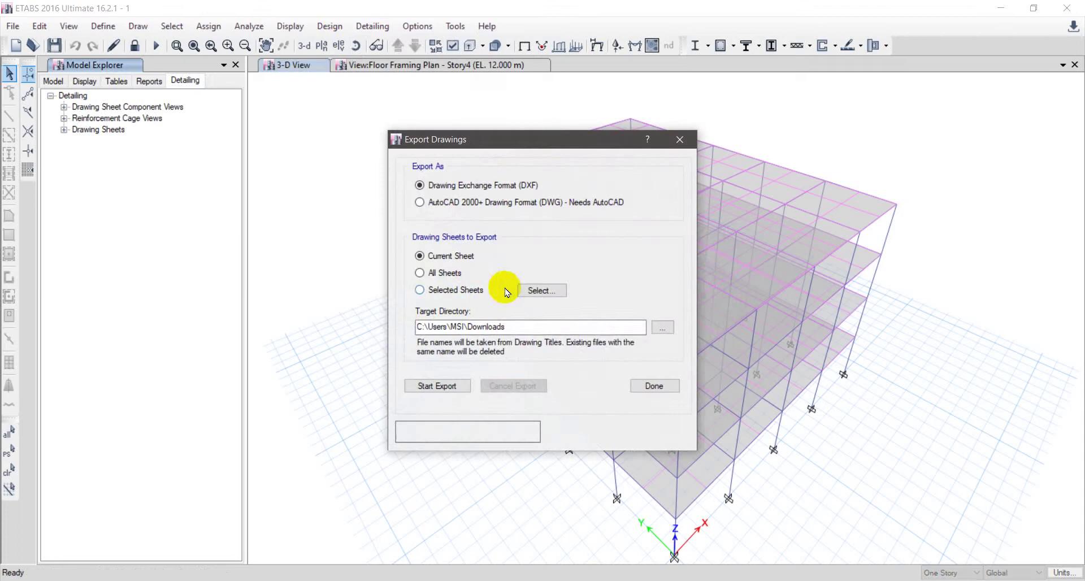
left_click(438, 272)
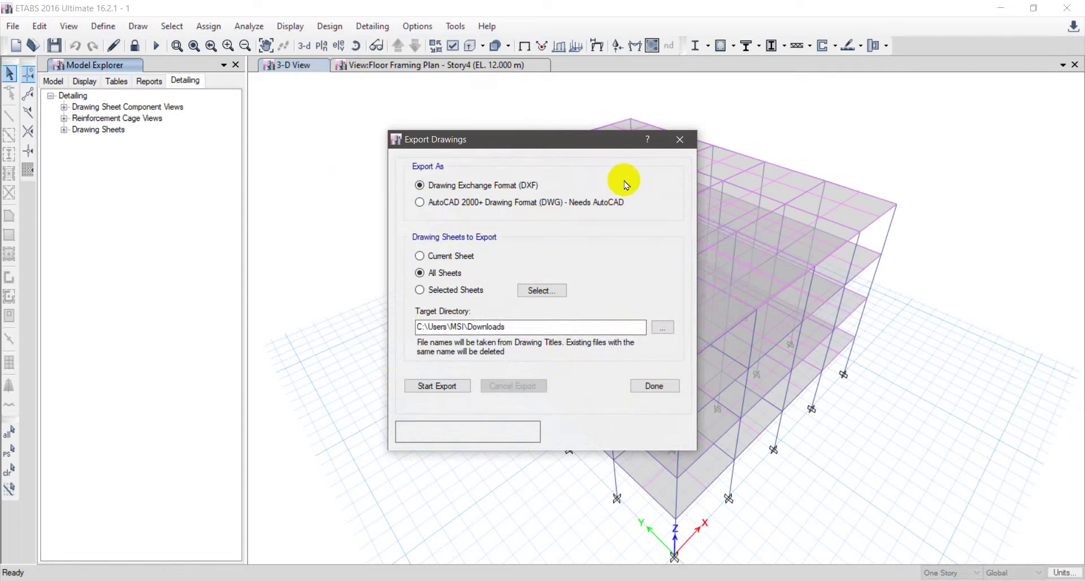
left_click(679, 140)
Review the ETABS print settings for all drawings and close them without printing.
left_click(331, 26)
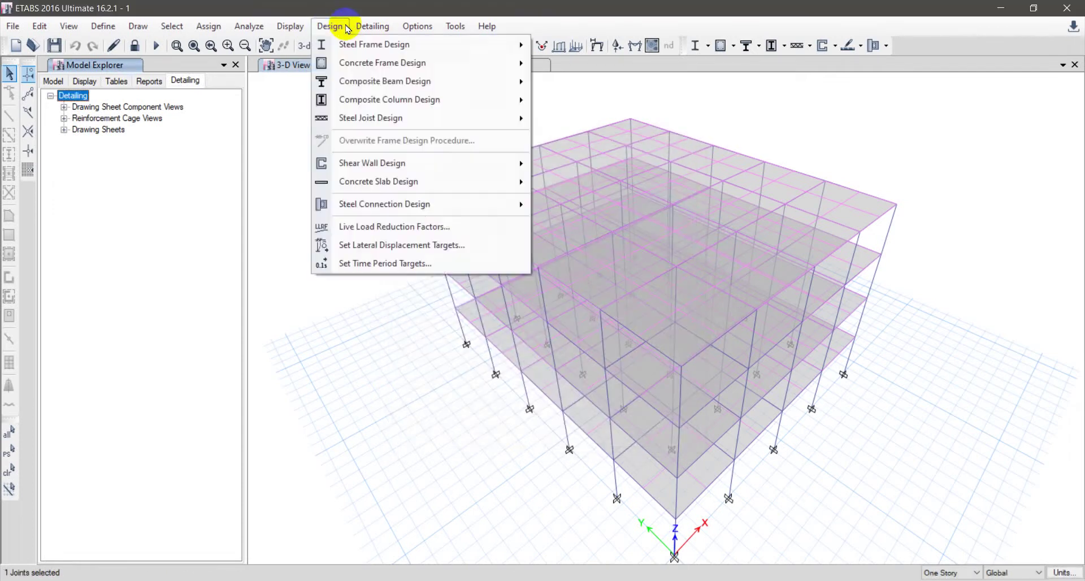
left_click(417, 268)
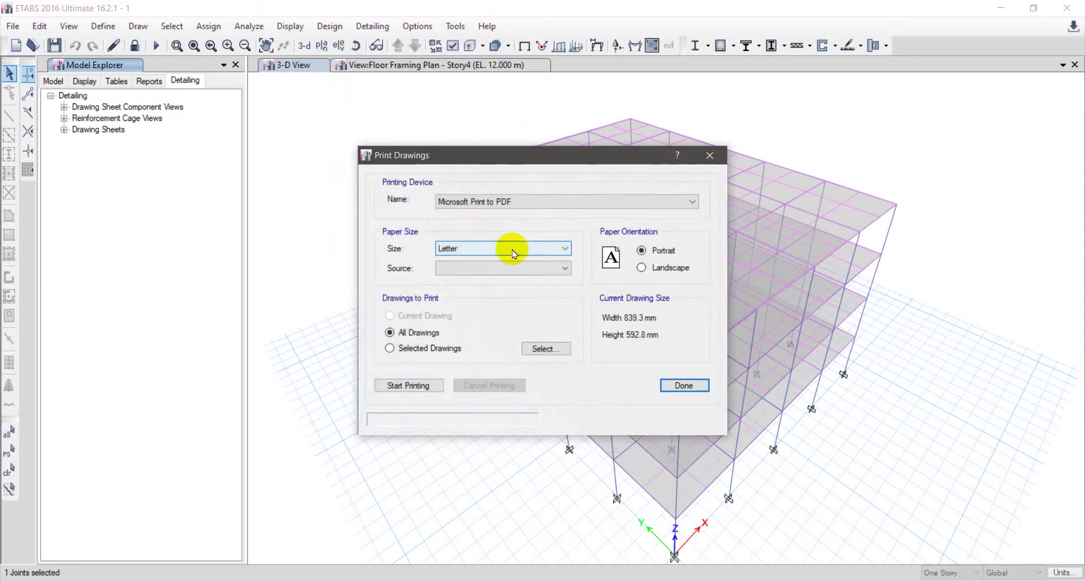
left_click(709, 155)
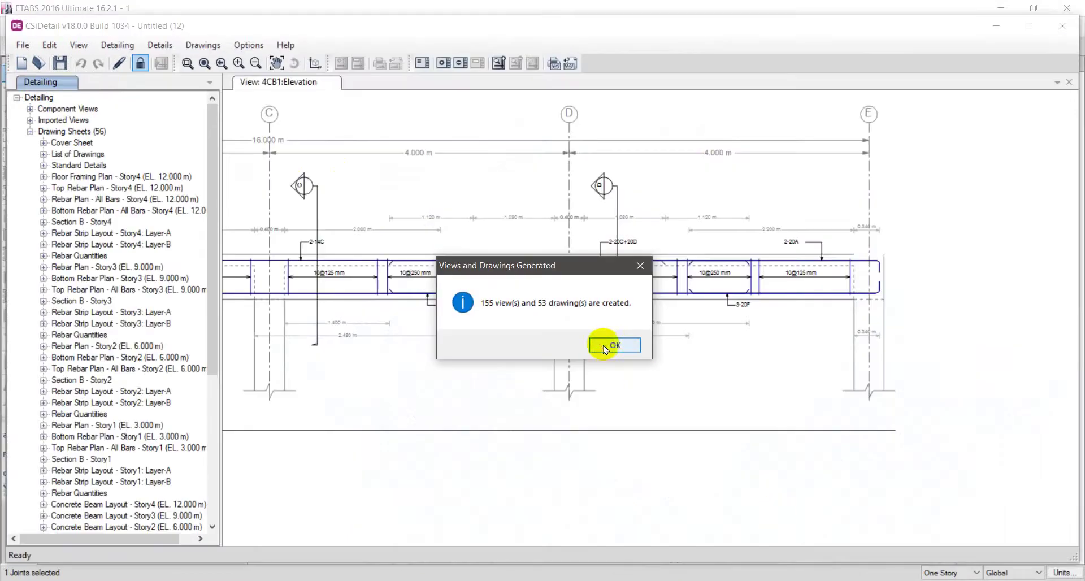
Acknowledge the generated views and drawings, then review the CSiDetail print settings for all drawings and close them without printing.
left_click(612, 343)
left_click(30, 132)
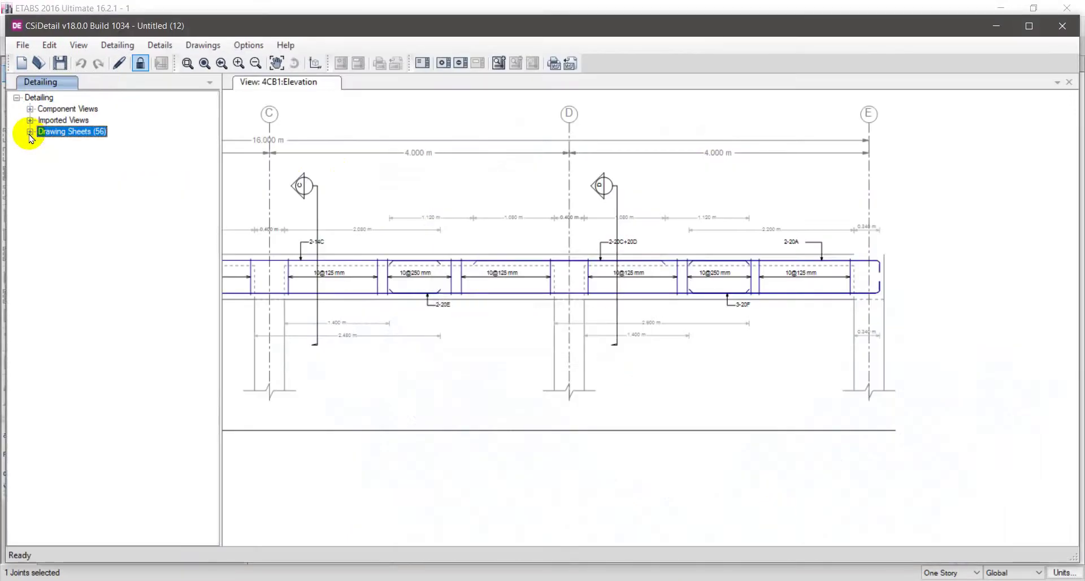
left_click(201, 45)
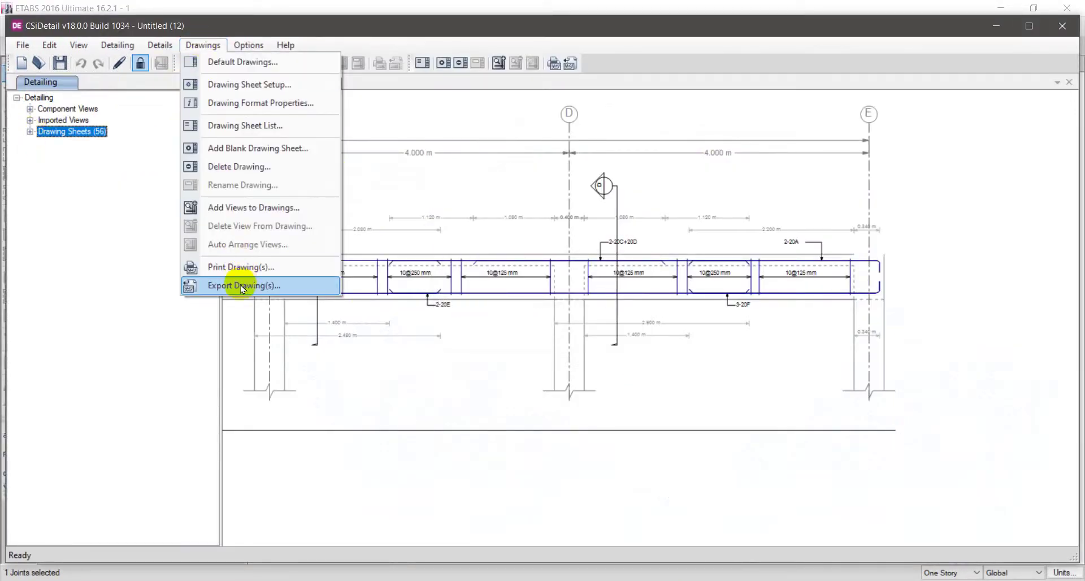
left_click(339, 234)
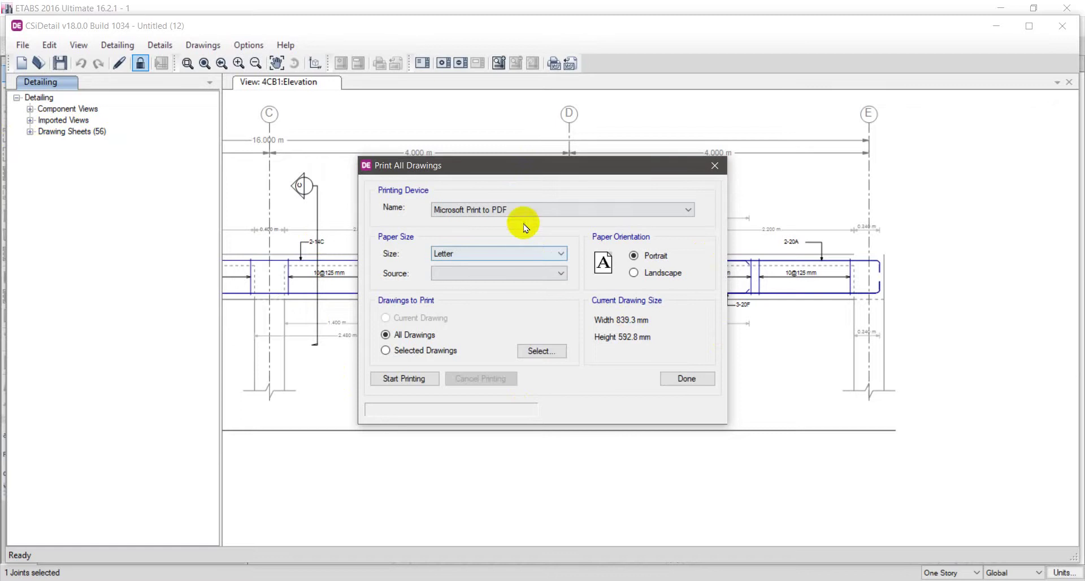
left_click(717, 167)
Browse the generated drawing sheets list, the full 4CB1 beam elevation and the available drawing commands.
left_click(45, 132)
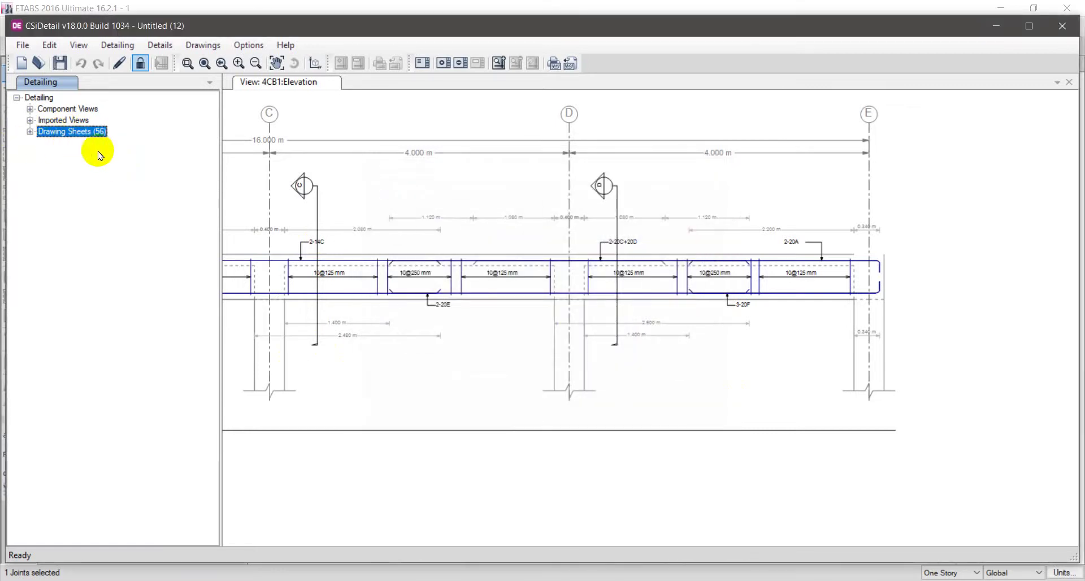
left_click(30, 132)
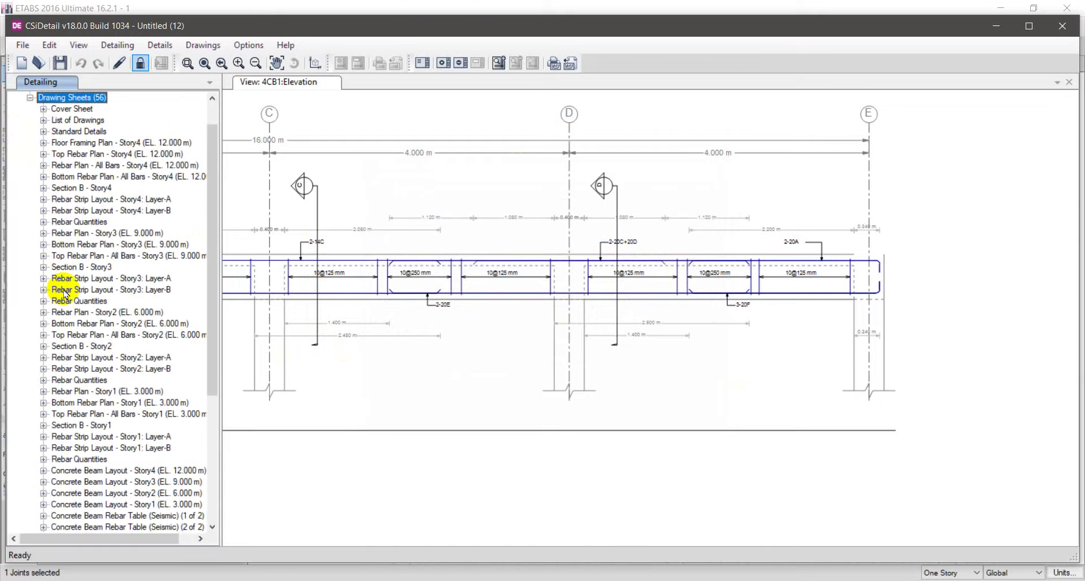
left_click(30, 98)
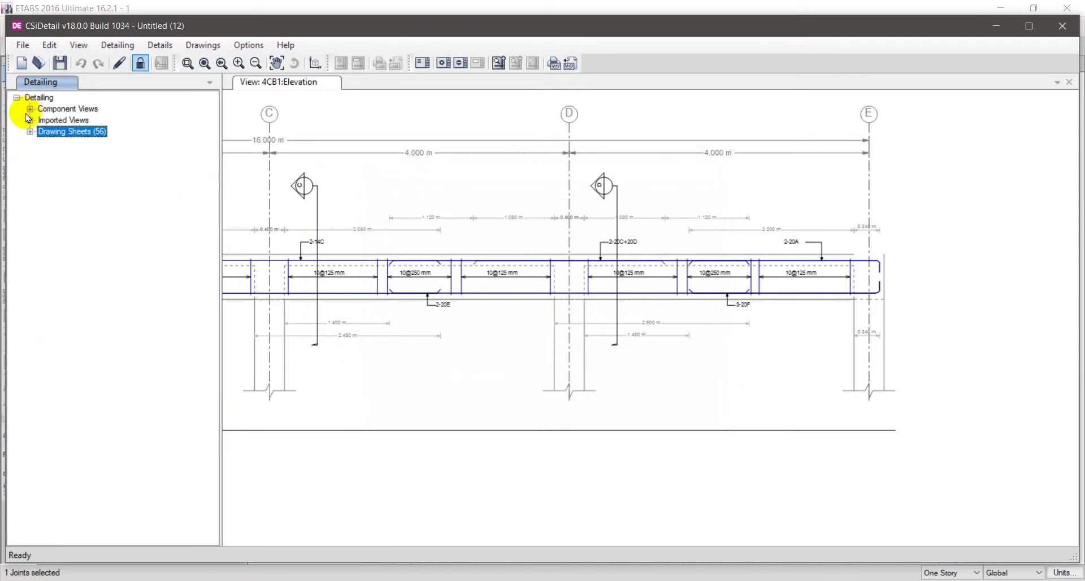
left_click(407, 218)
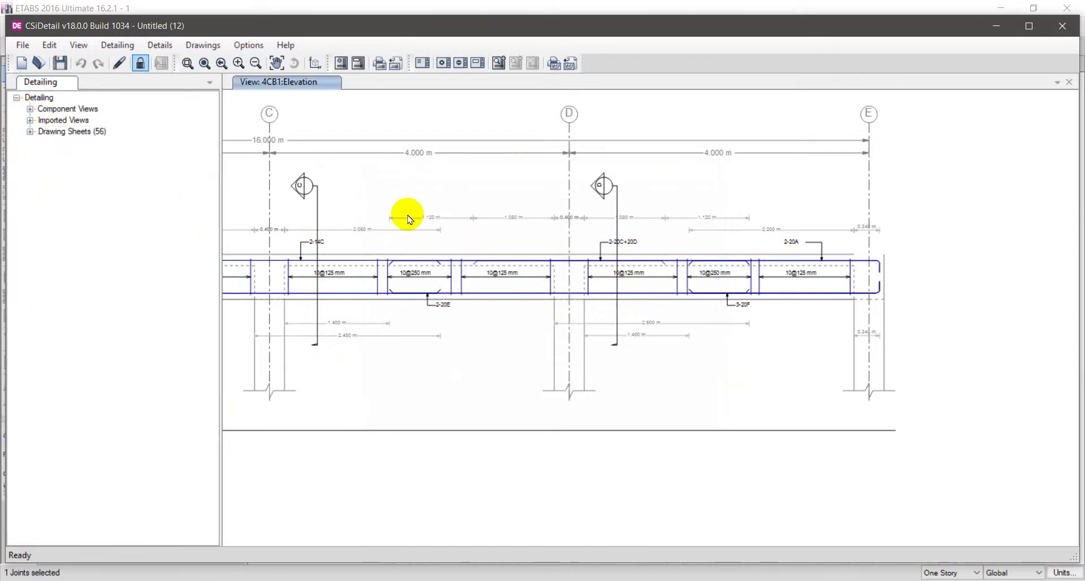
scroll(718, 243, "down", 5)
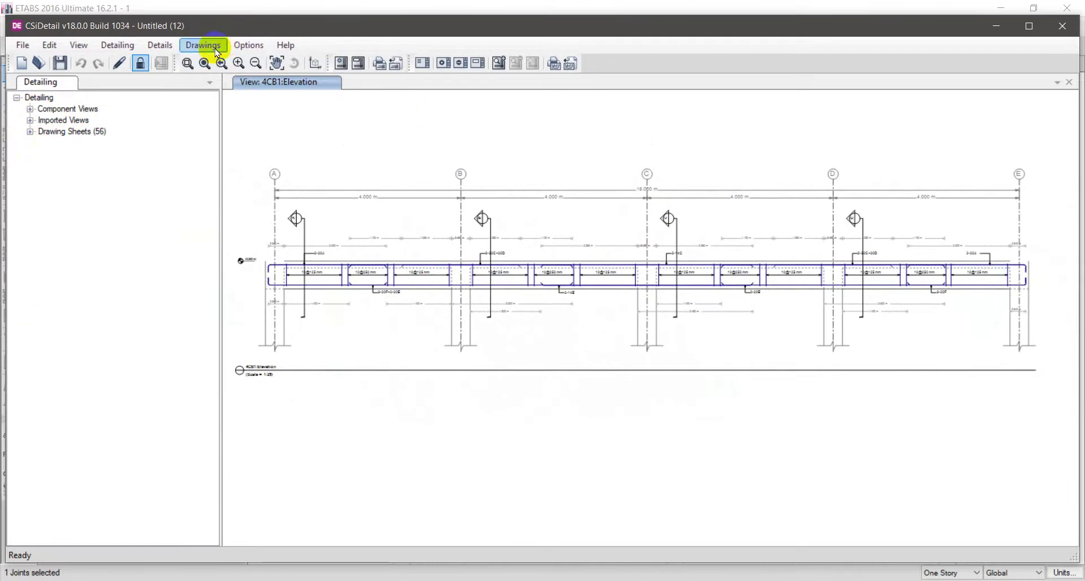
left_click(216, 52)
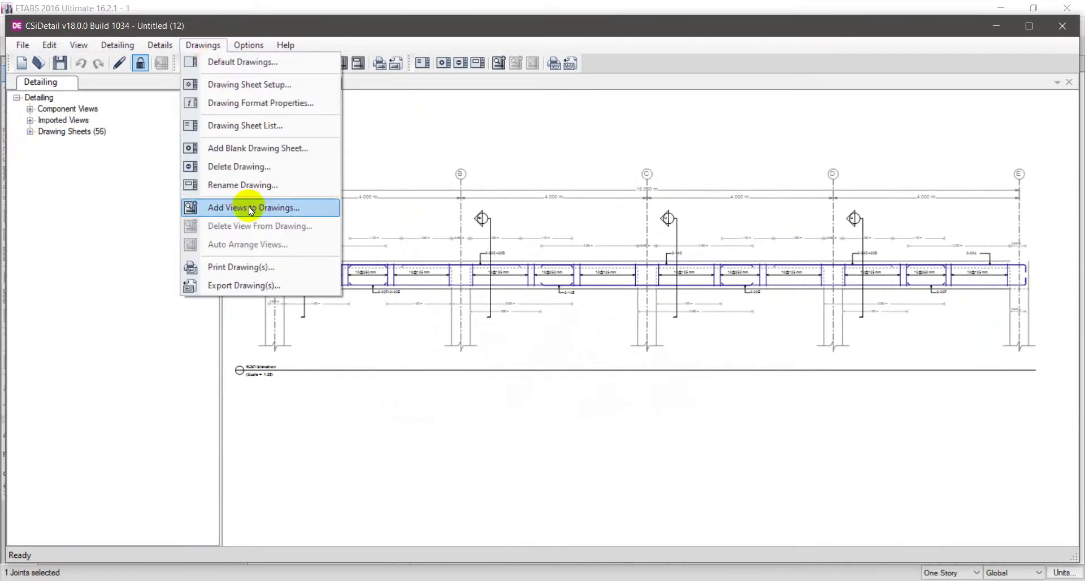
left_click(667, 150)
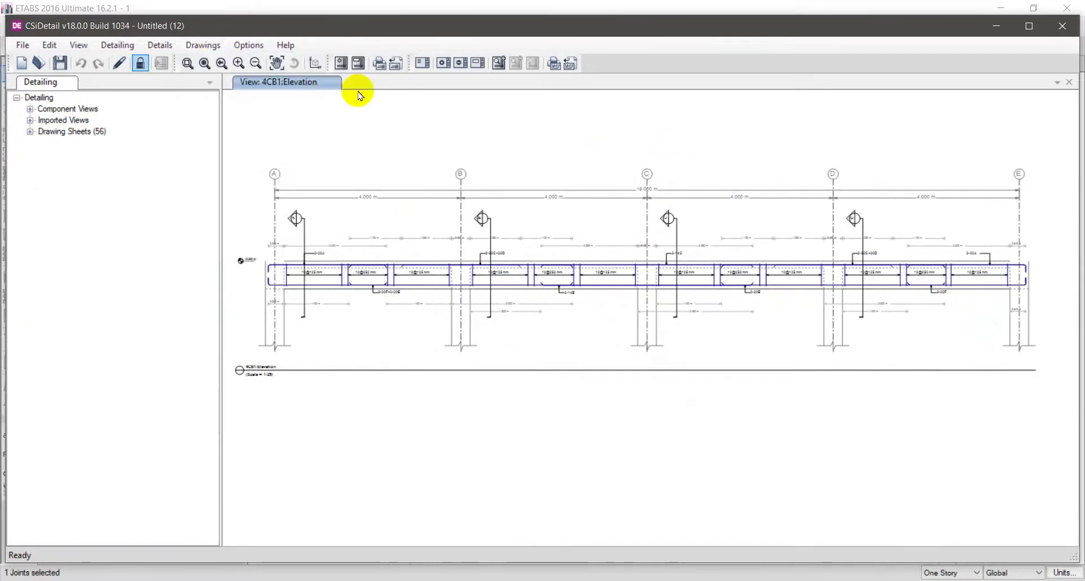
Open the 3D viewer of the building and show the beam, column and slab rebars along with the concrete surfaces.
left_click(317, 63)
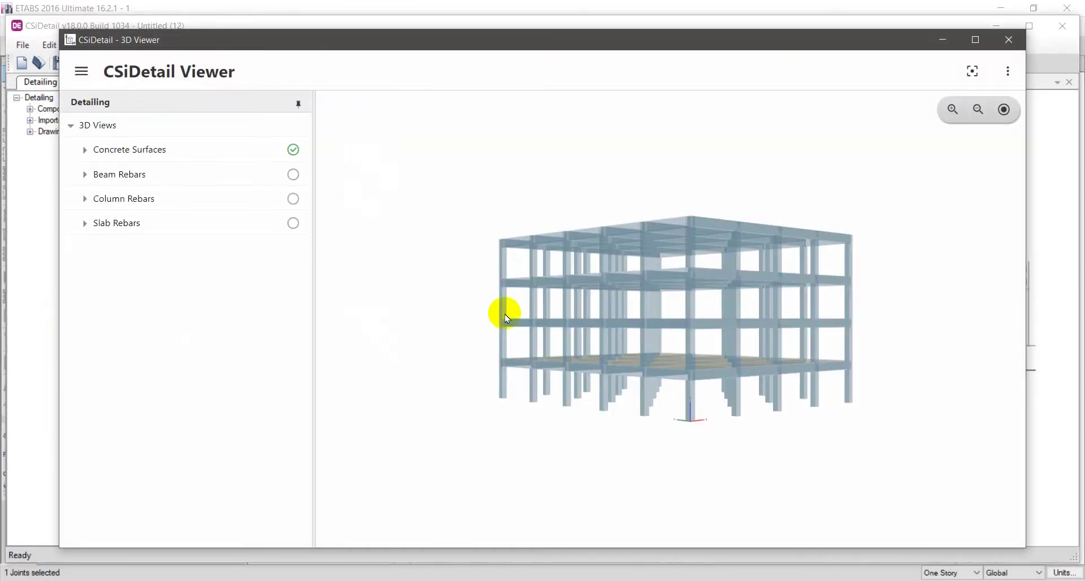
left_click_drag(504, 309, 610, 280)
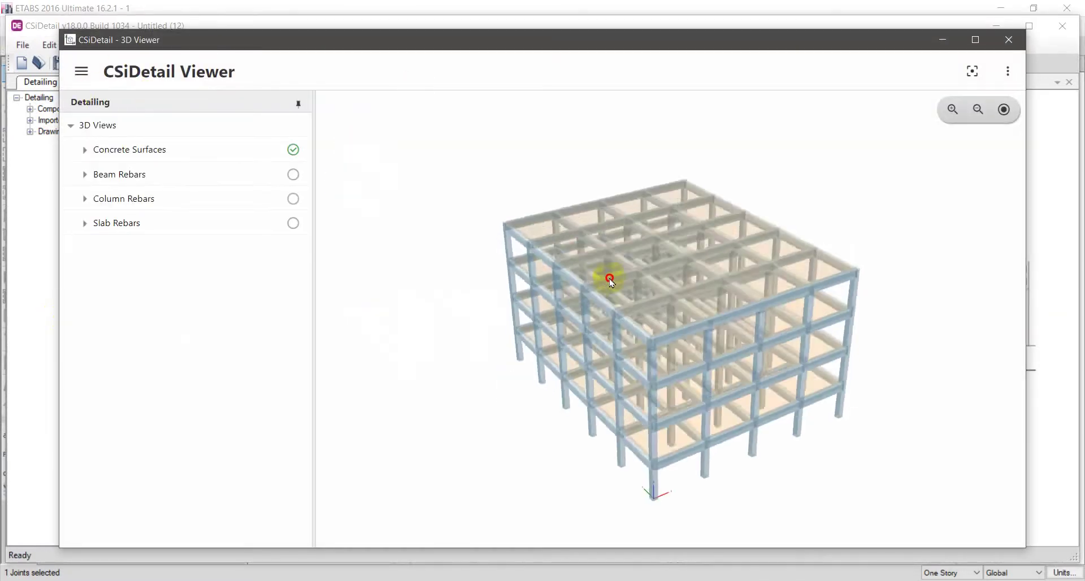
left_click(293, 176)
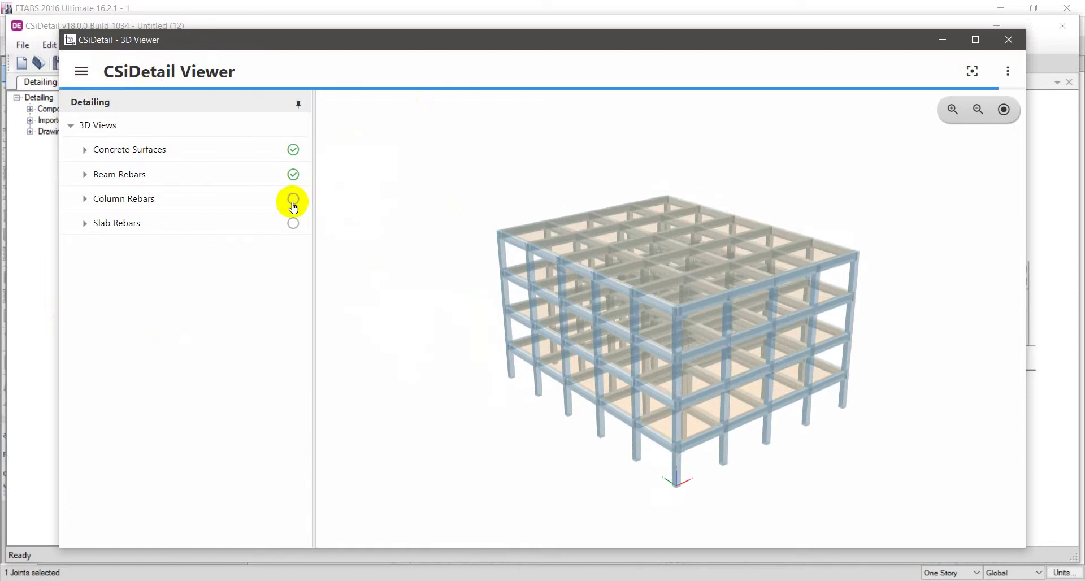
left_click(293, 202)
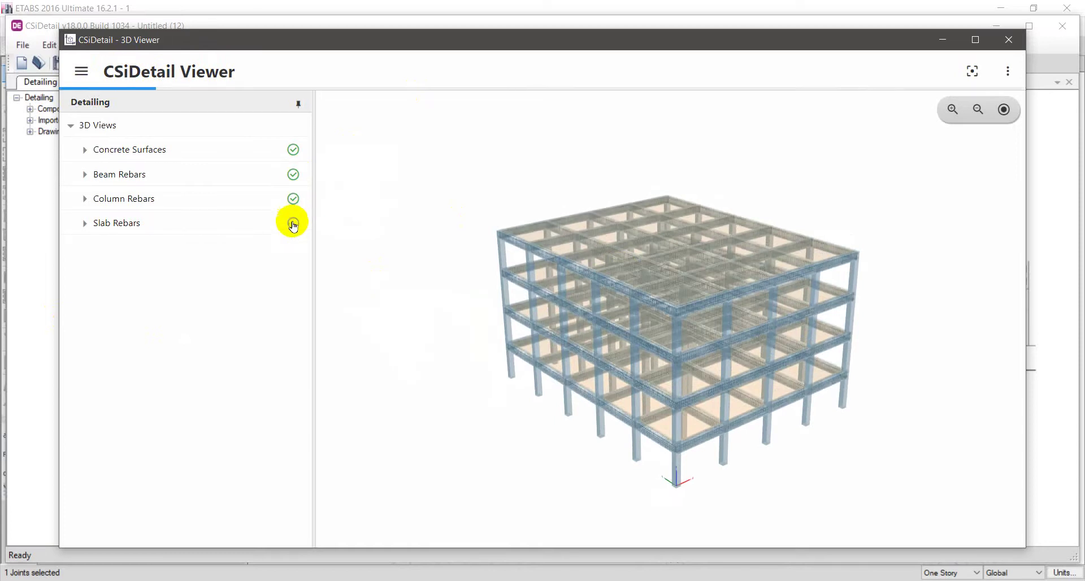
left_click(293, 223)
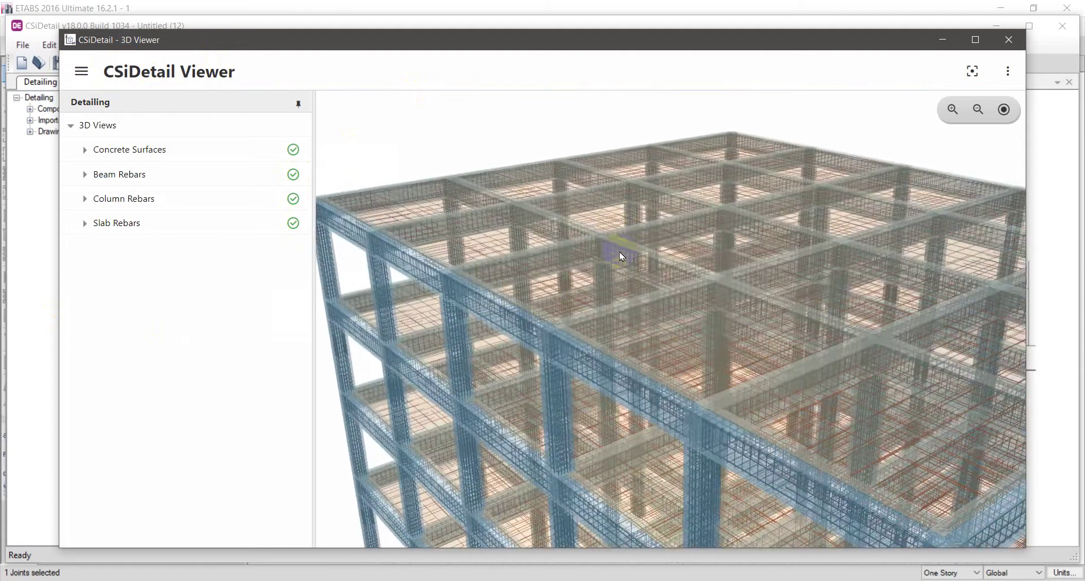
scroll(622, 256, "up", 10)
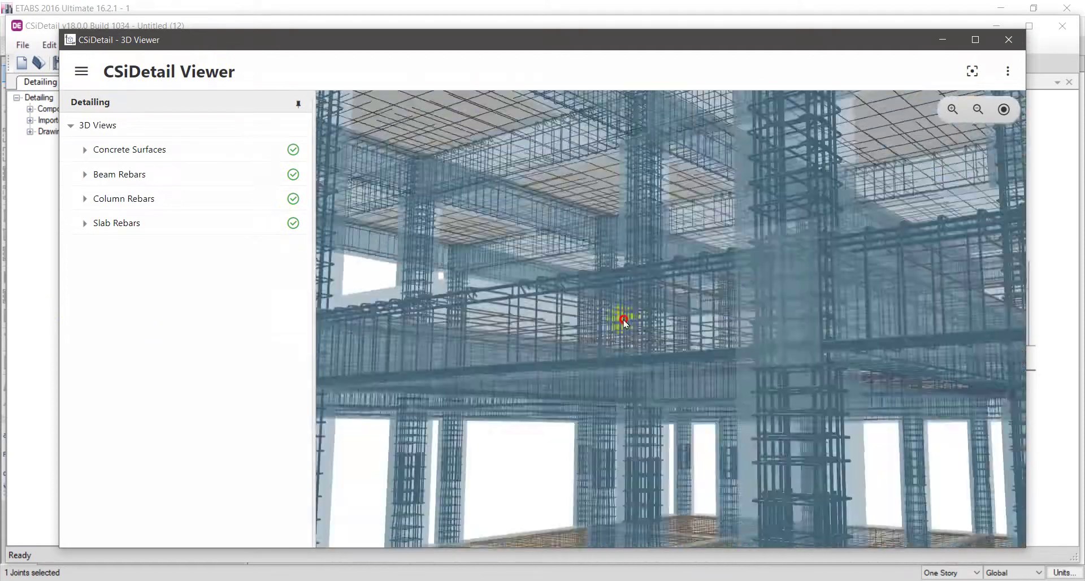
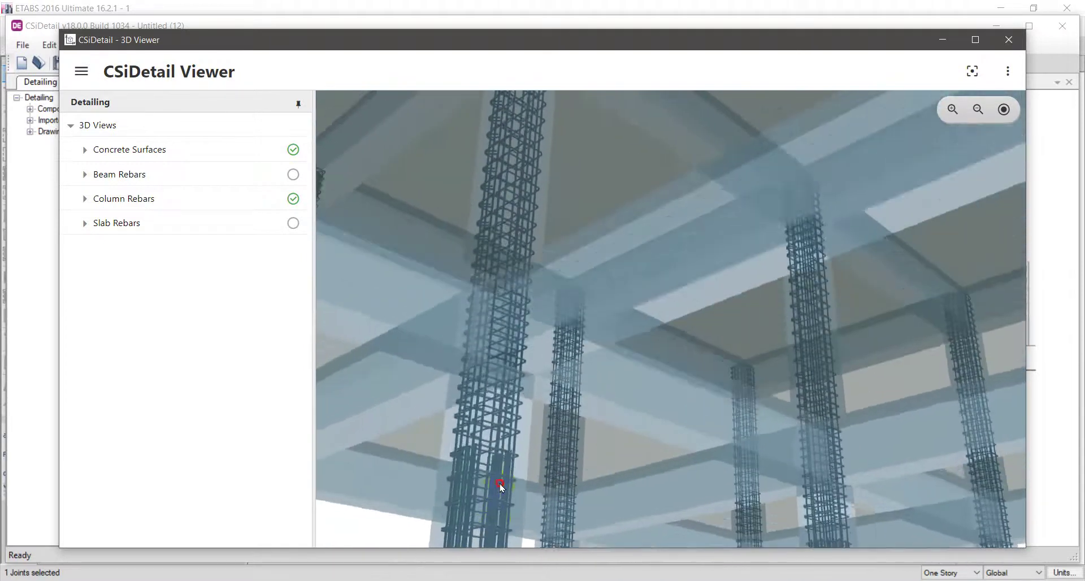
Examine the column rebar cages inside the 3D model from several angles and distances.
left_click_drag(501, 485, 502, 514)
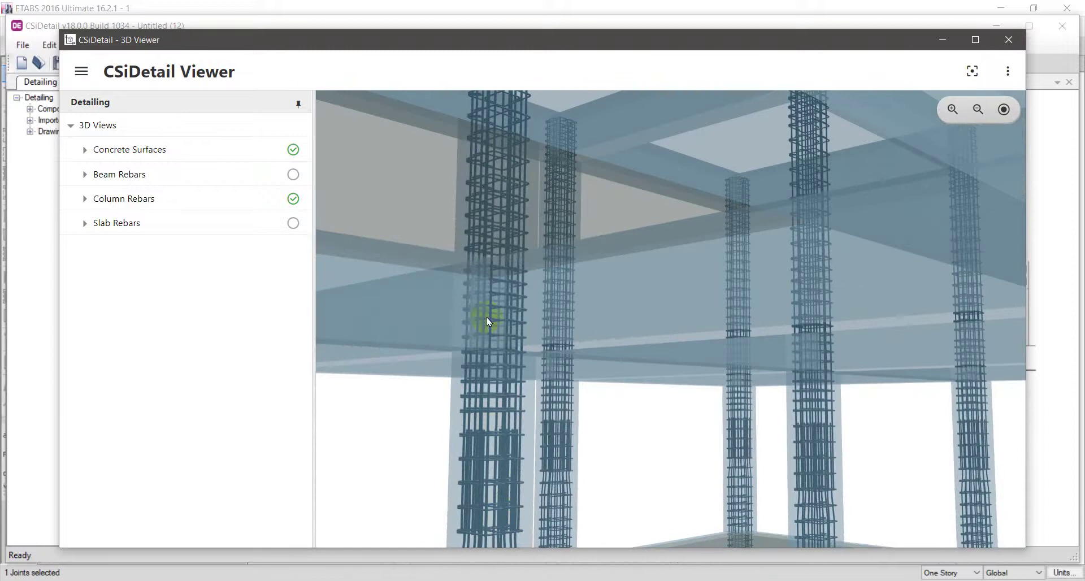
left_click_drag(488, 321, 482, 476)
left_click_drag(595, 480, 599, 516)
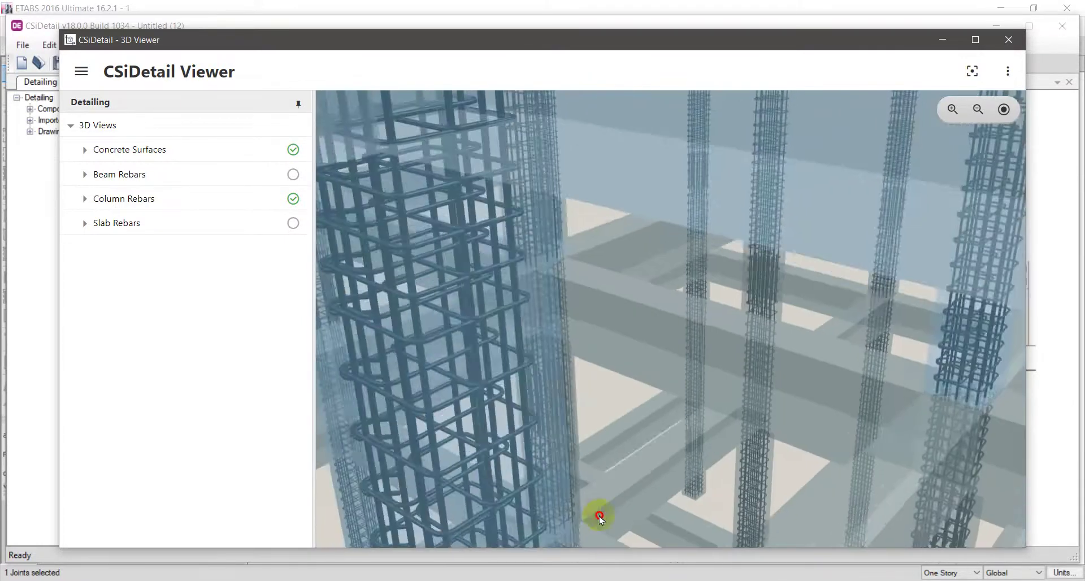
left_click_drag(508, 346, 498, 391)
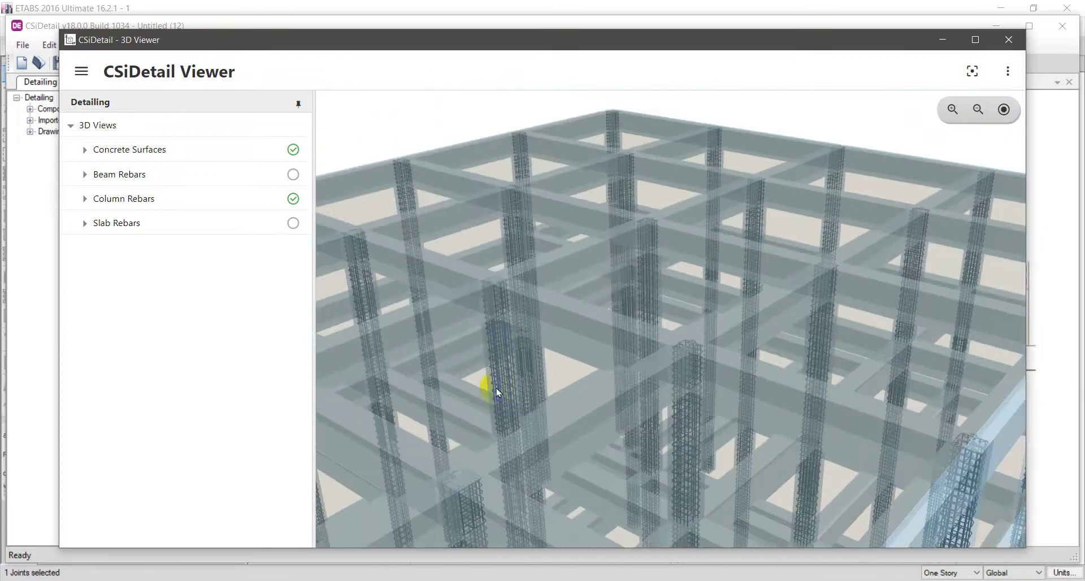
mouse_move(511, 352)
left_mouse_down()
mouse_move(521, 363)
mouse_move(554, 351)
mouse_move(561, 369)
mouse_move(508, 371)
left_mouse_up()
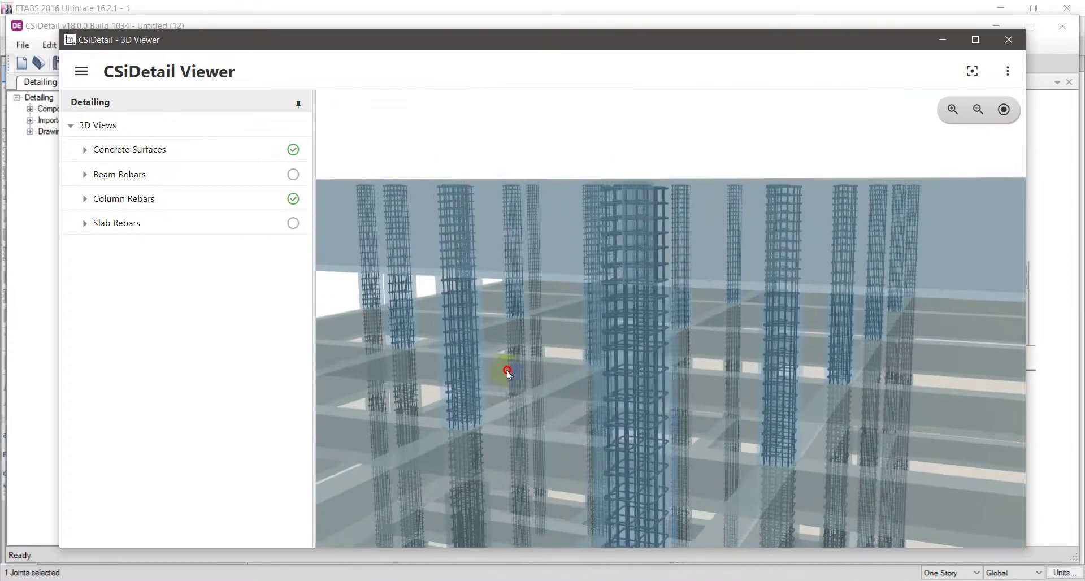
Show the beam and slab rebars again, inspect the reinforcement of the whole building and close the 3D viewer.
left_click(293, 174)
left_click(293, 223)
scroll(760, 238, "down", 10)
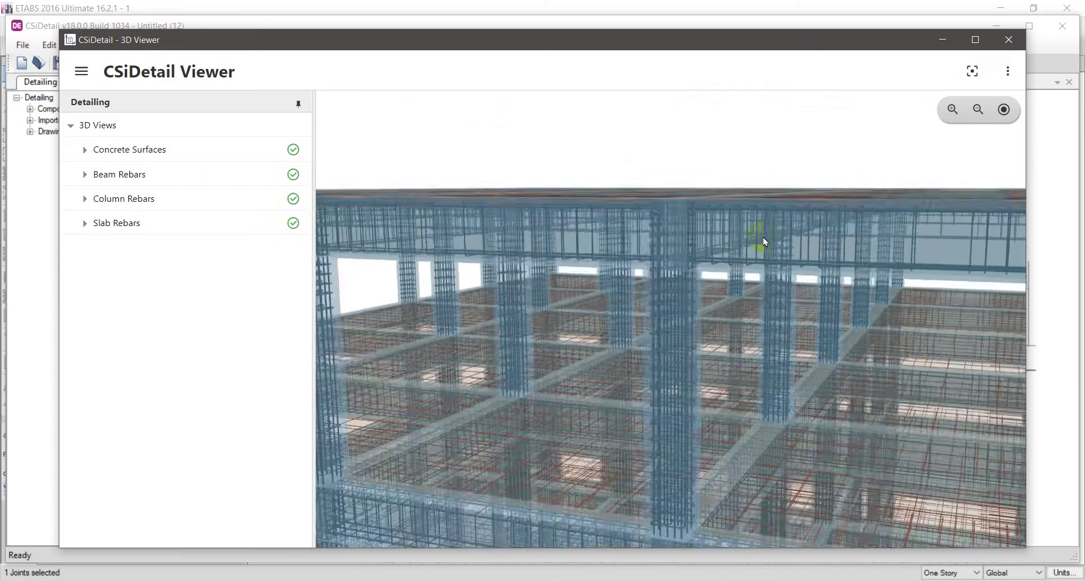
left_click_drag(766, 283, 705, 270)
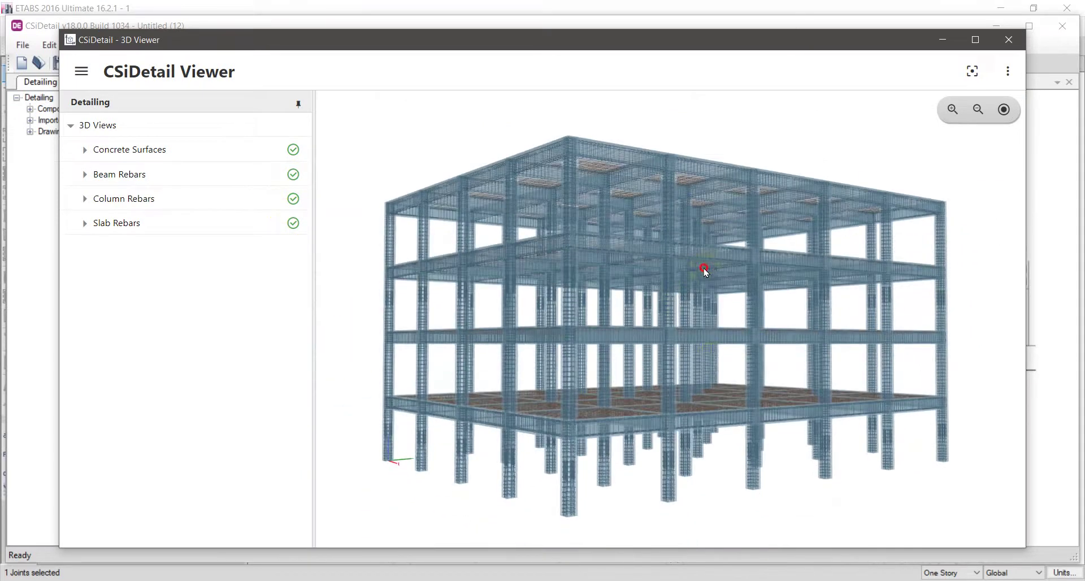
left_click(1009, 39)
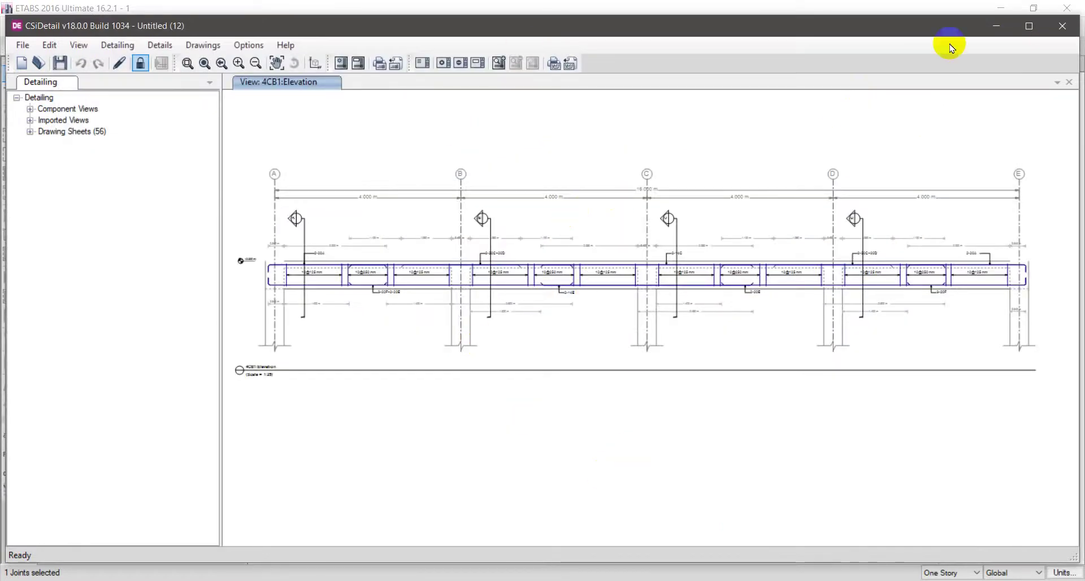
Close CSiDetail and save the detailing drawings as 12 in CSiDetail .drg format in the Downloads folder.
left_click(1053, 27)
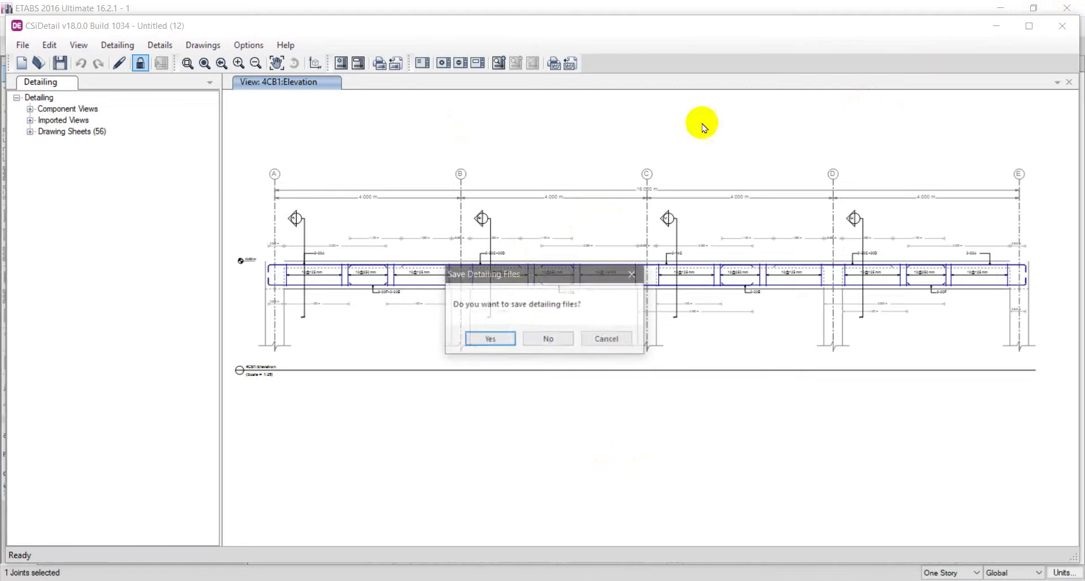
left_click(490, 339)
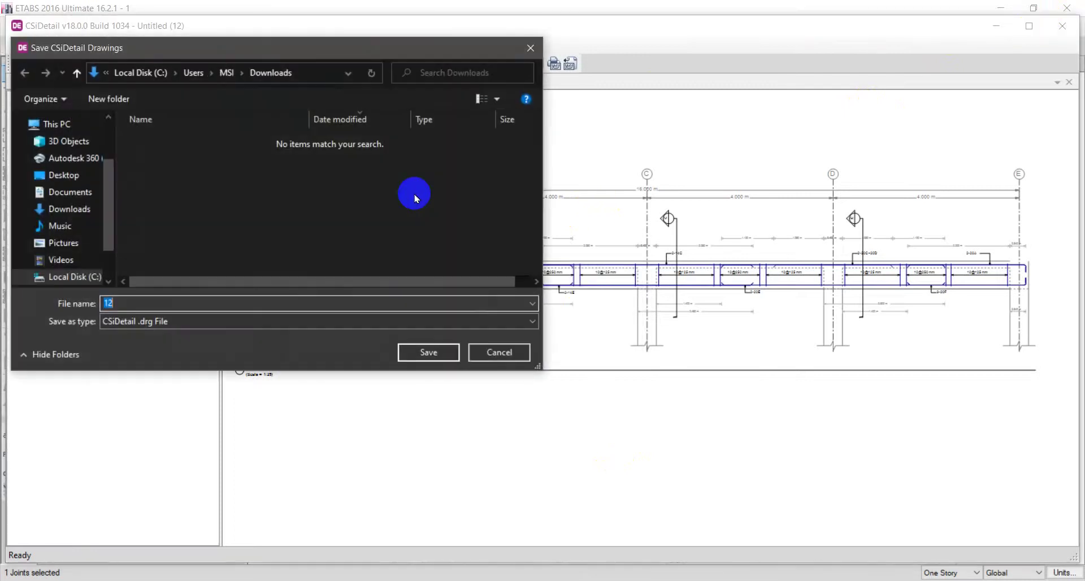
left_click(428, 353)
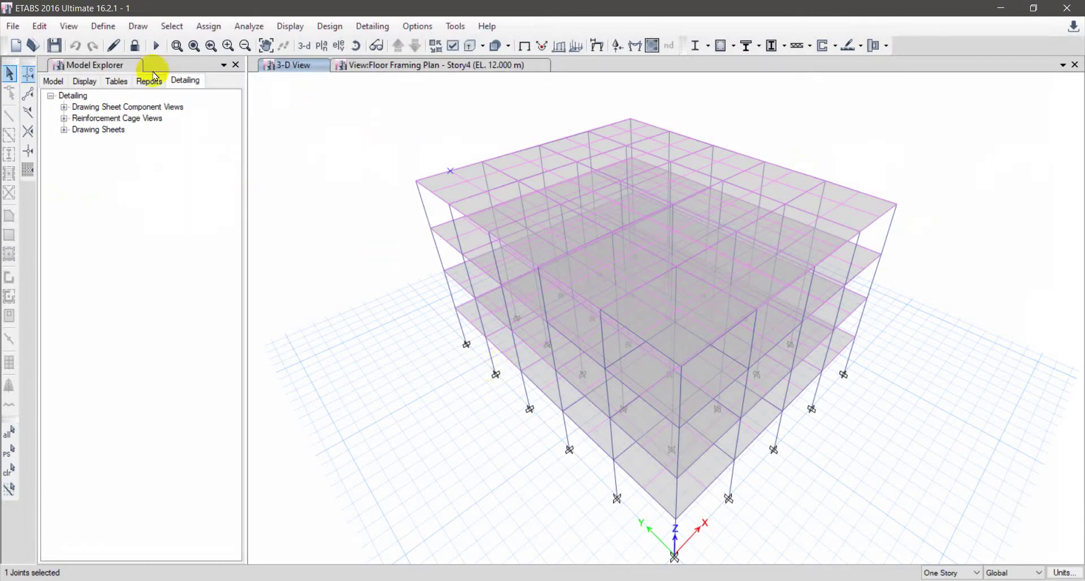
Unlock the ETABS model, accepting the deletion of its analysis results.
left_click(134, 47)
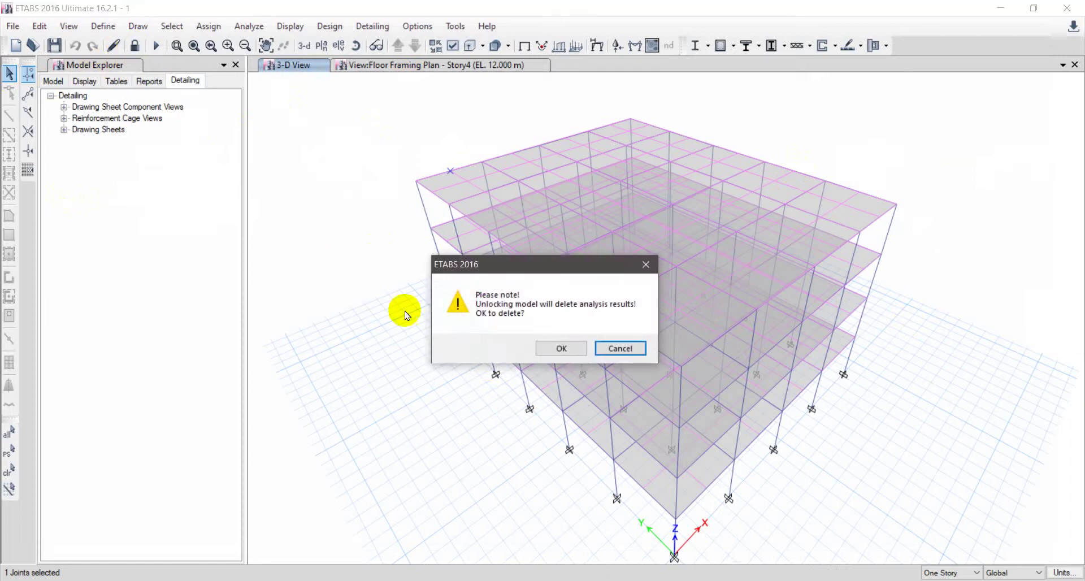
left_click(541, 346)
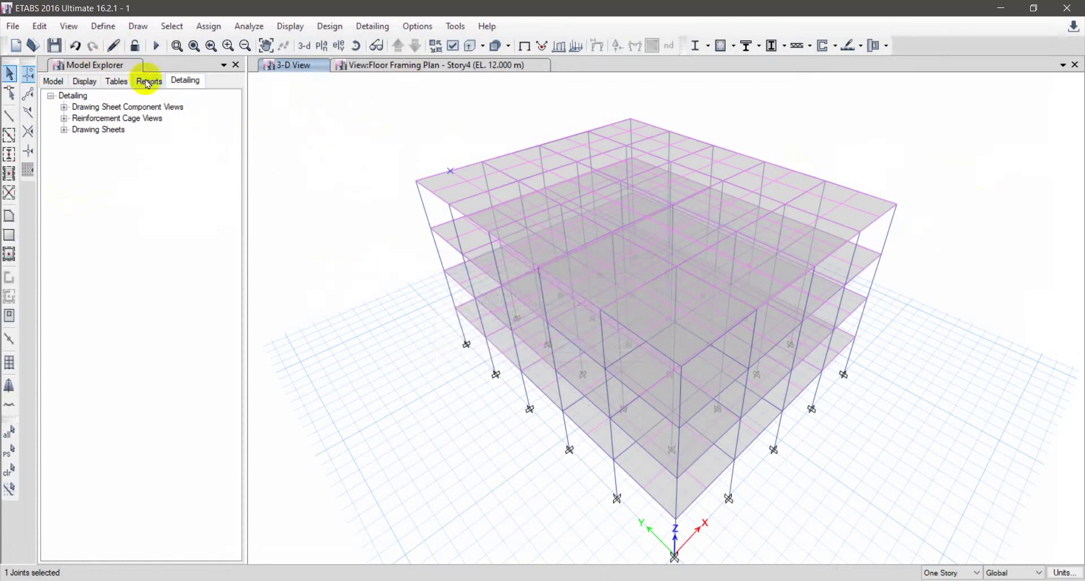
Review the template options for adding 2D and 3D structures, check the 2D structure types and close them without adding one.
left_click(40, 25)
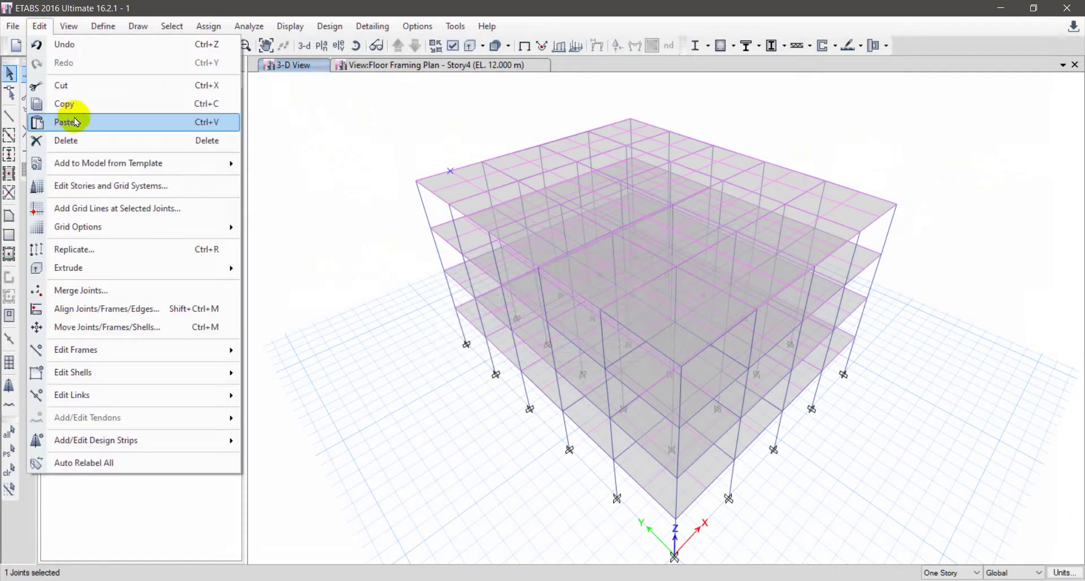
mouse_move(210, 161)
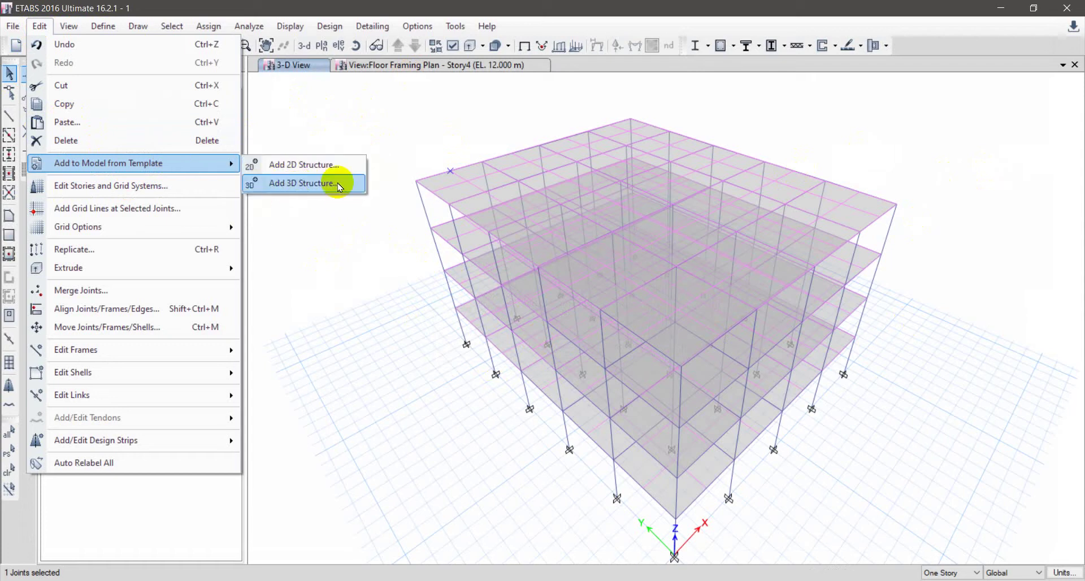
left_click(38, 27)
left_click(38, 29)
left_click(35, 30)
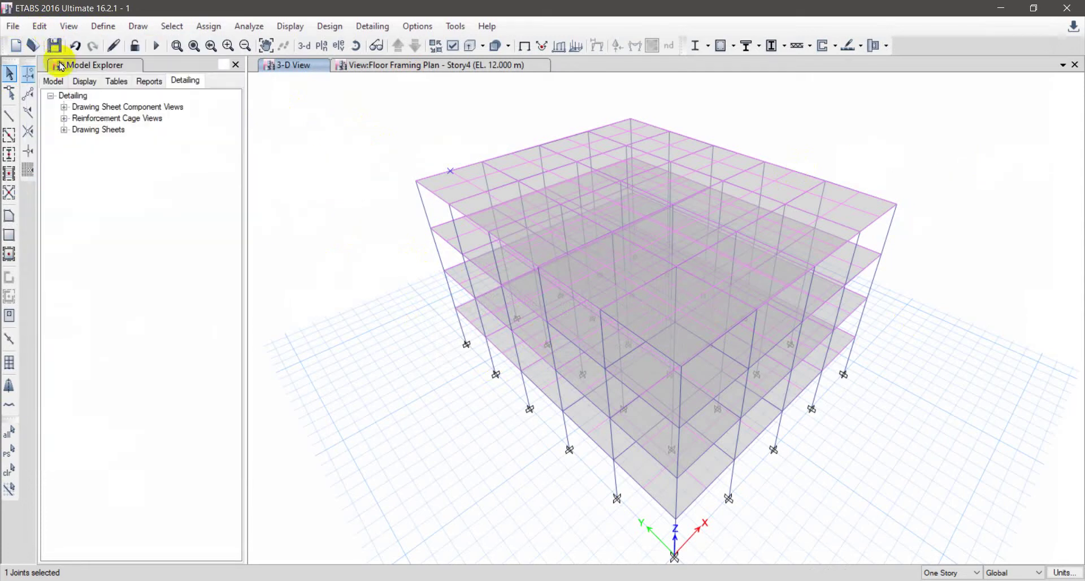
left_click(40, 26)
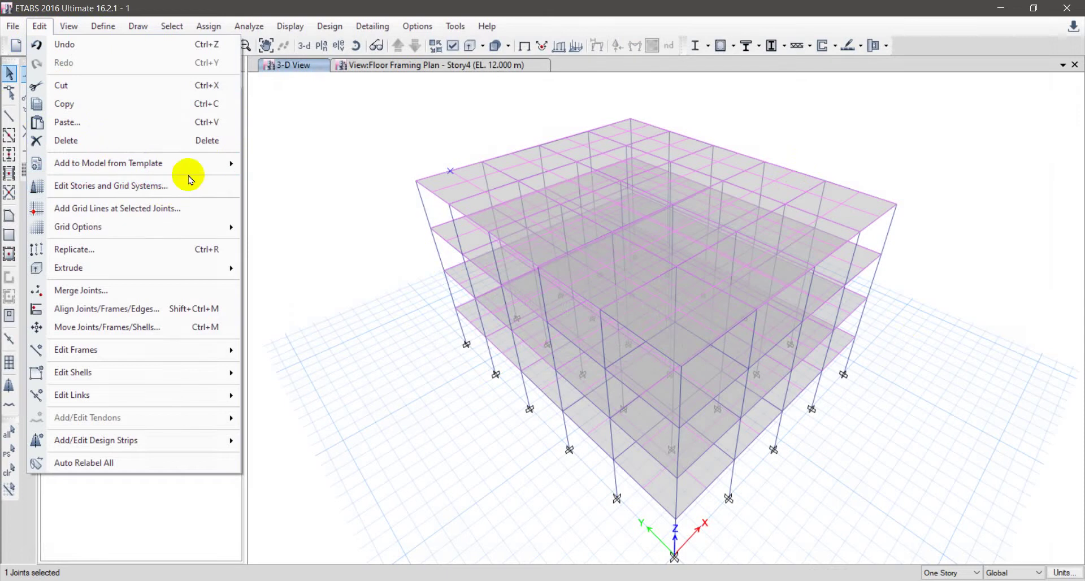
mouse_move(223, 163)
left_click(309, 164)
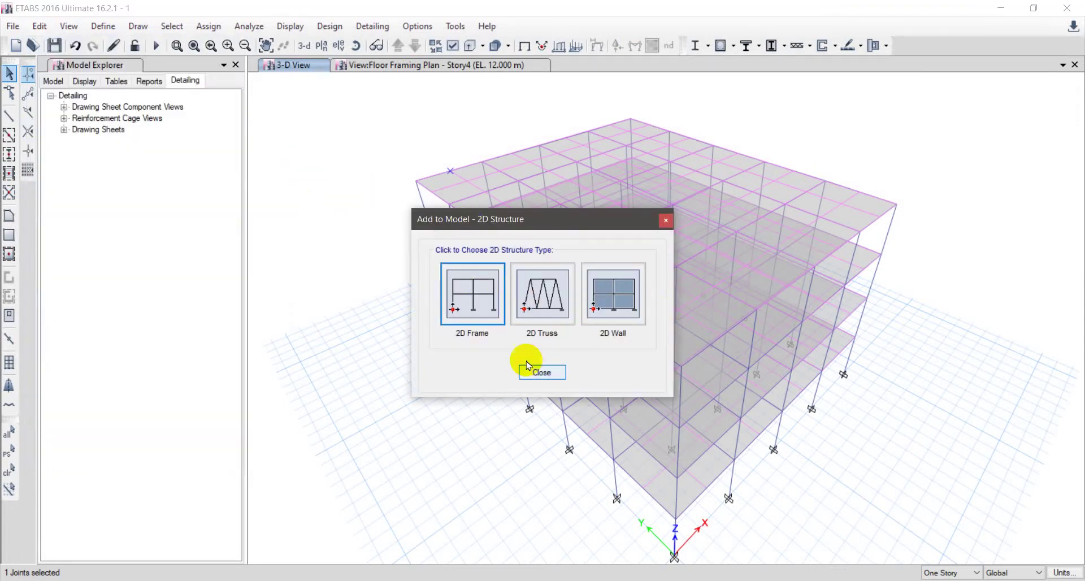
left_click(667, 221)
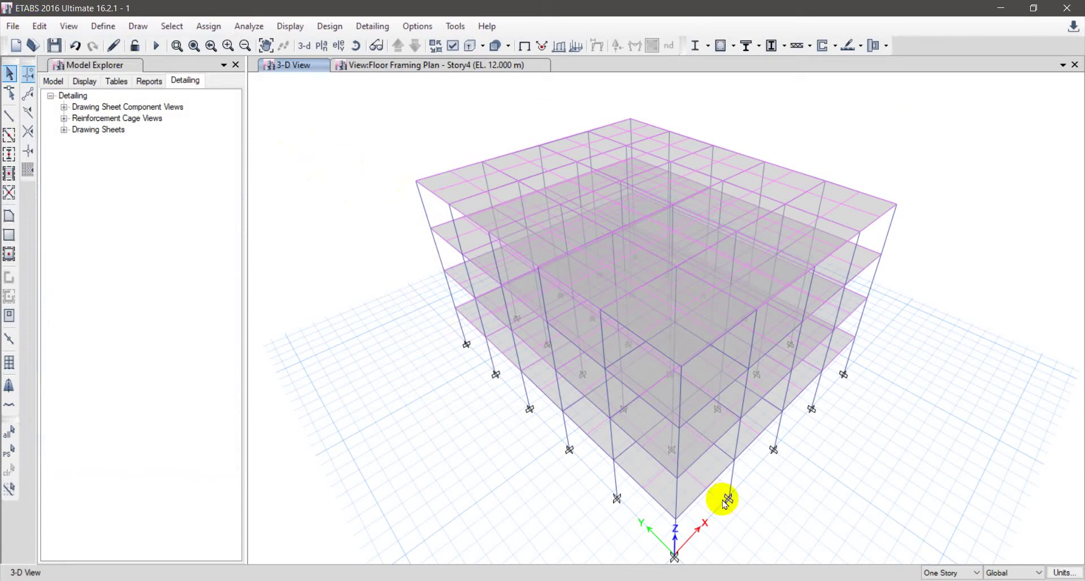
Check the slab types offered for a new slab property in ETABS 2016 and close the slab properties without adding one.
left_click(103, 26)
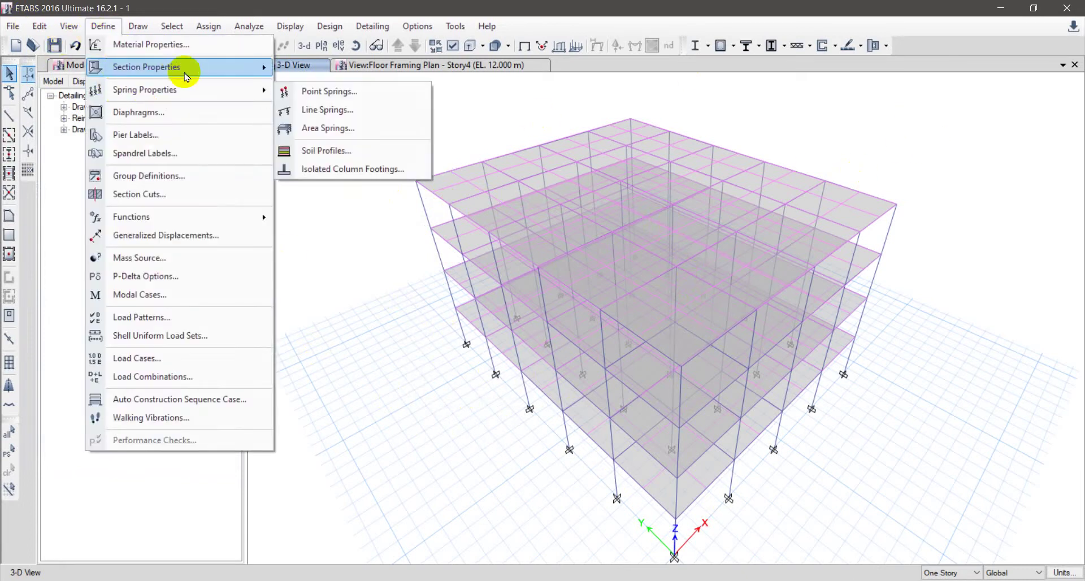
mouse_move(187, 76)
left_click(338, 106)
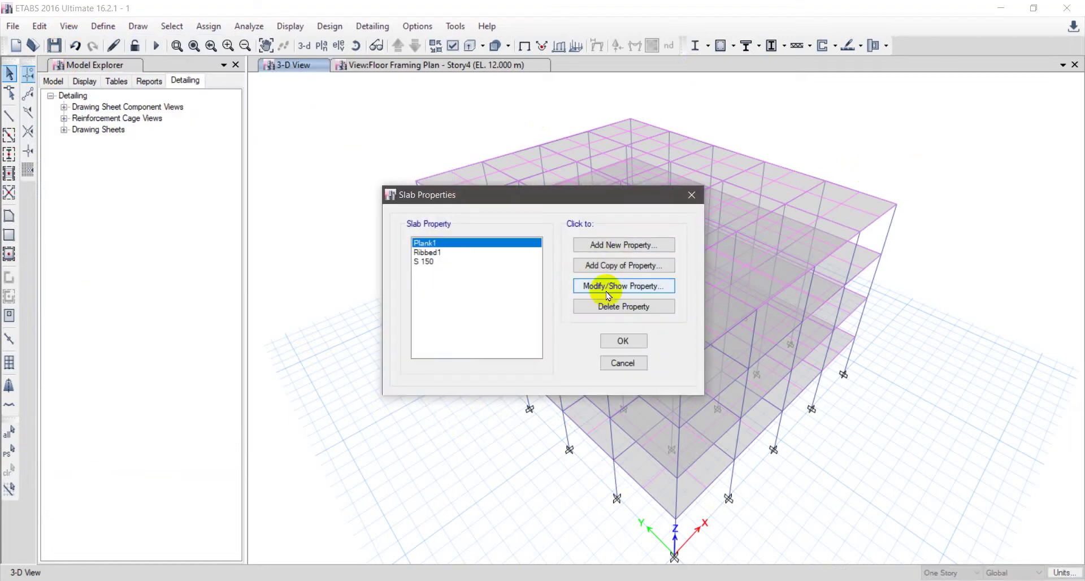
left_click(621, 245)
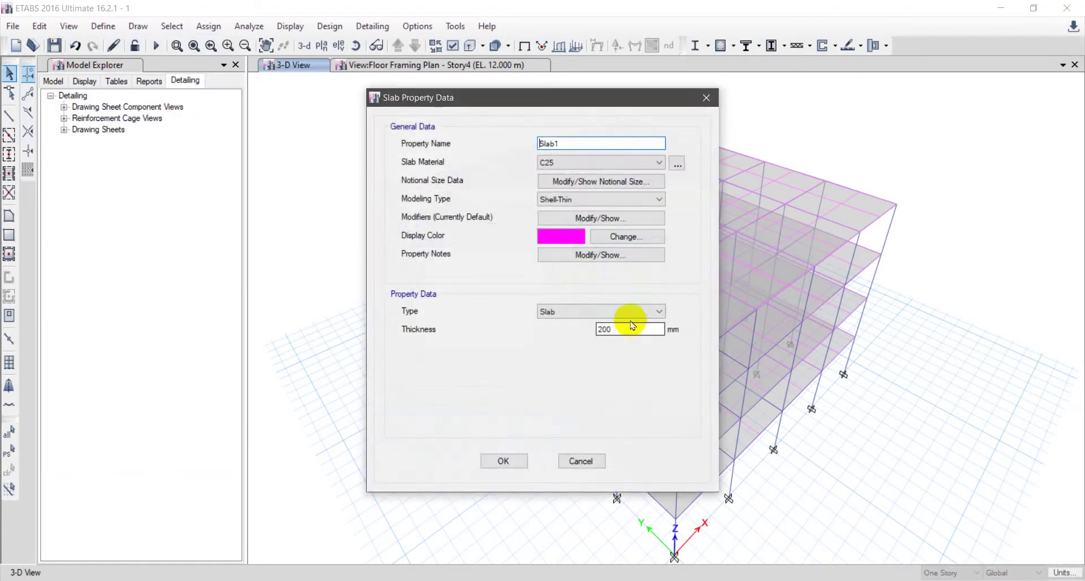
left_click(630, 311)
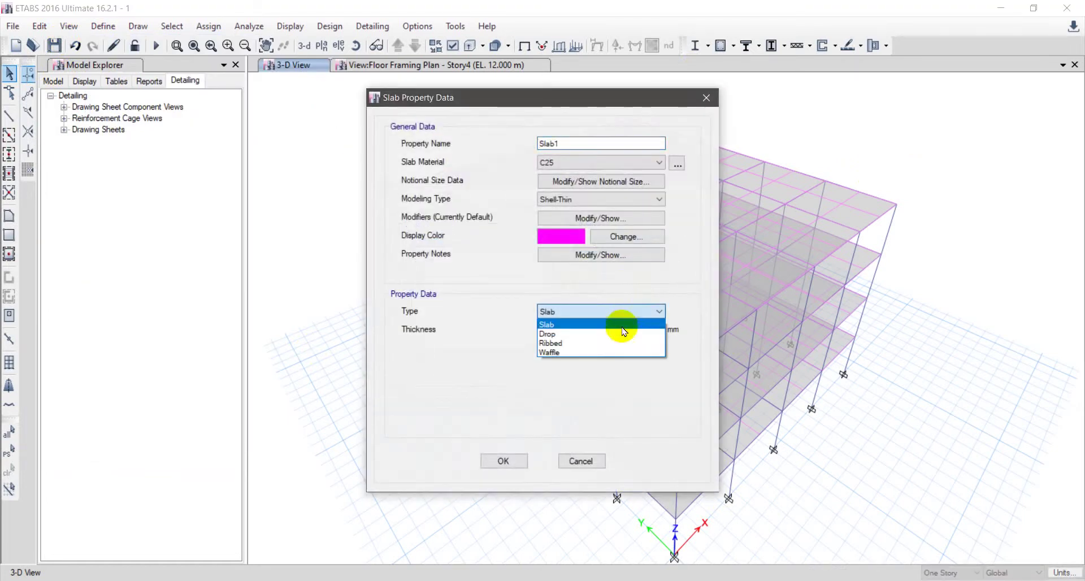
left_click(564, 462)
left_click(576, 460)
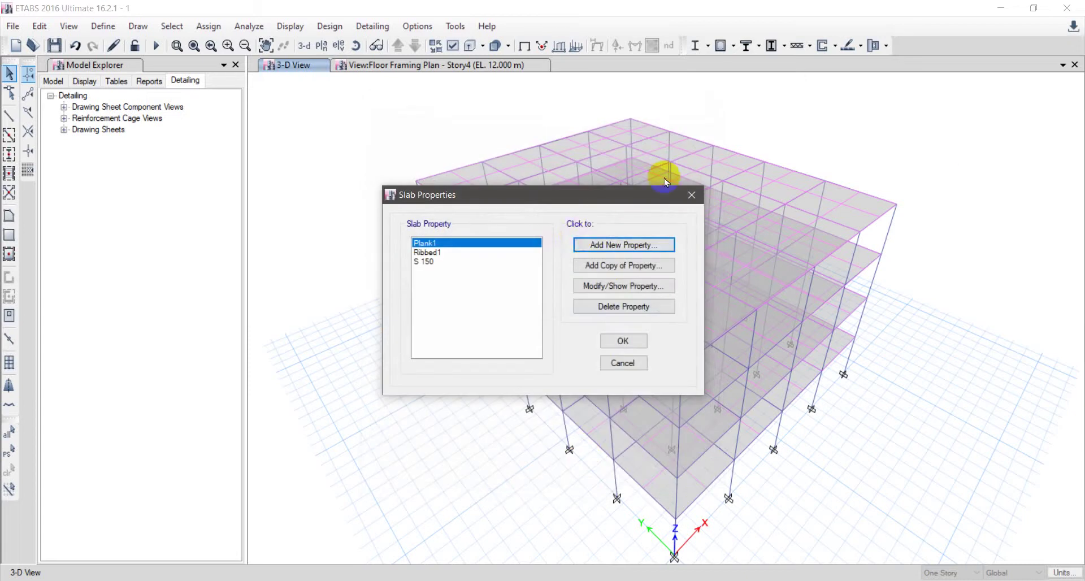
left_click(690, 195)
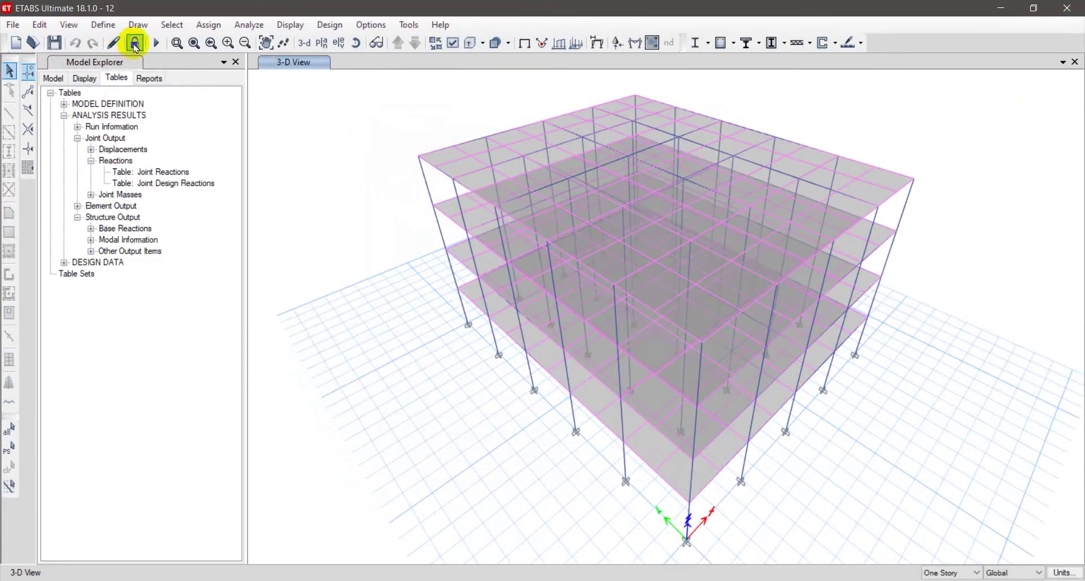
Unlock model 12 in ETABS 18, accepting the deletion of its analysis results.
left_click(135, 44)
left_click(561, 350)
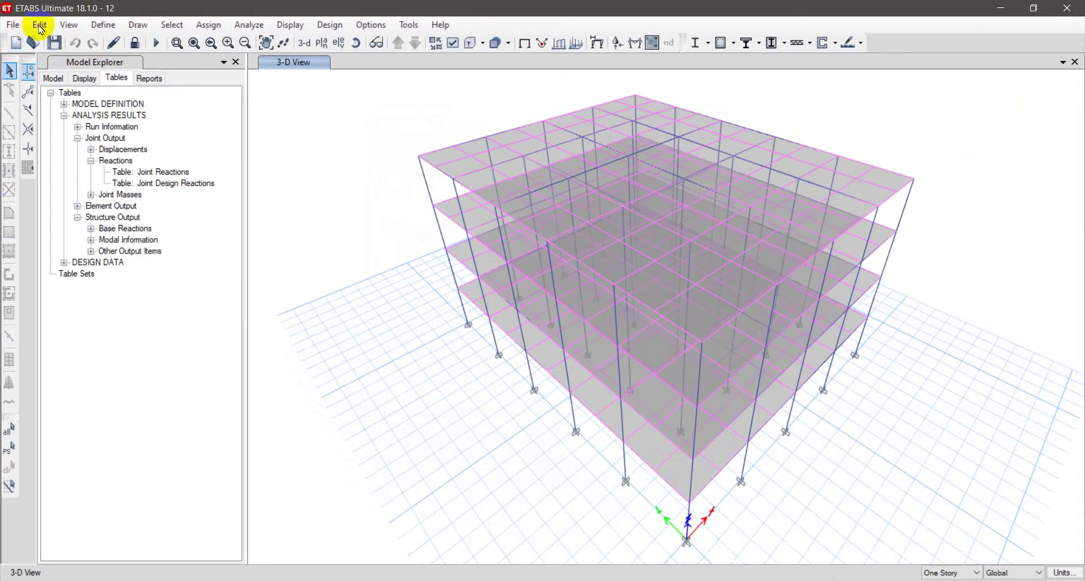
left_click(40, 25)
left_click(40, 25)
Check the slab types offered for a new slab property in ETABS 18, including Stiff, and cancel without adding one.
left_click(103, 25)
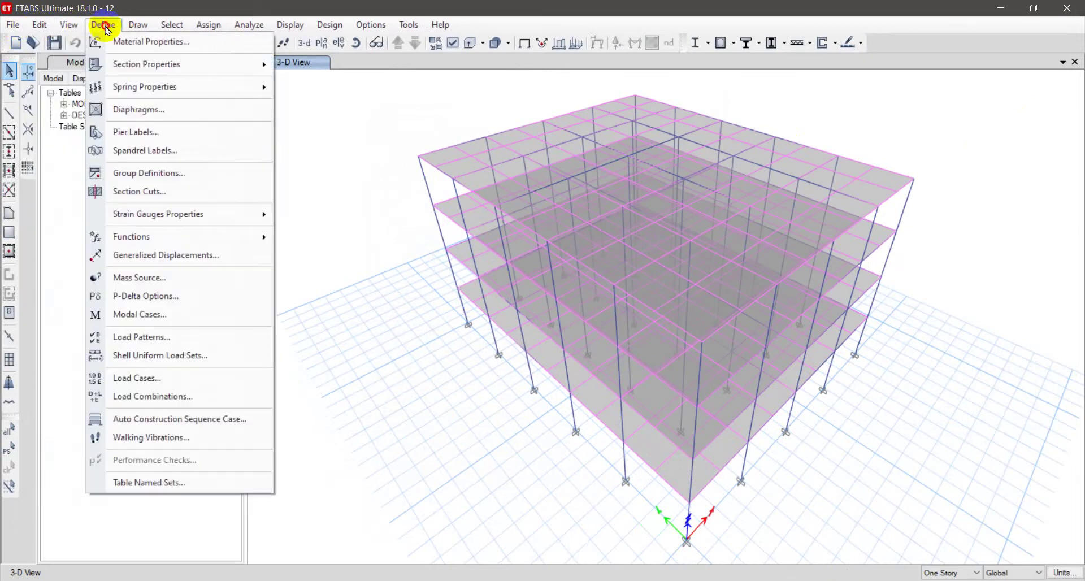
mouse_move(238, 65)
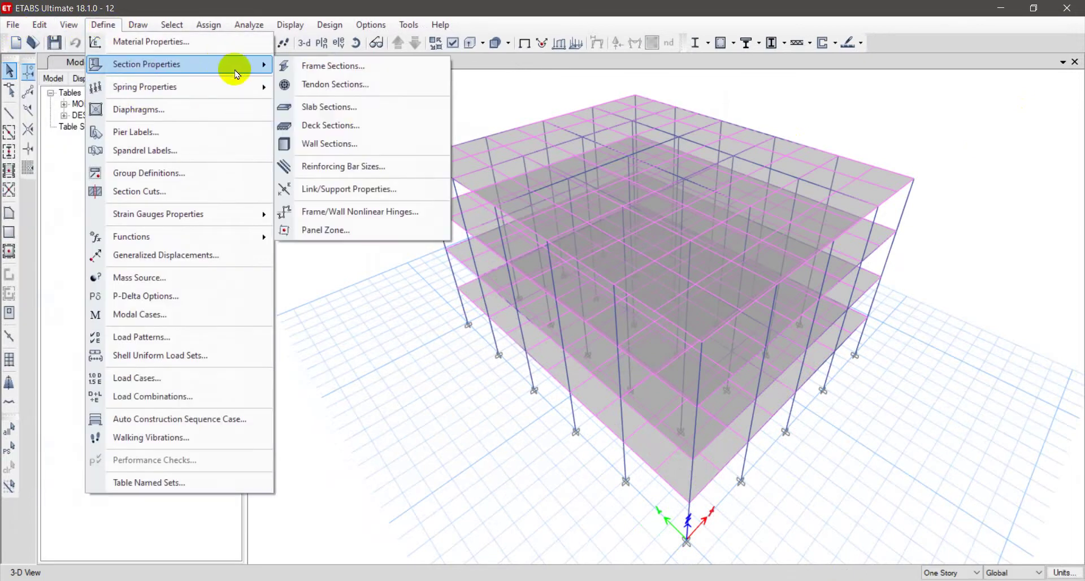
left_click(358, 115)
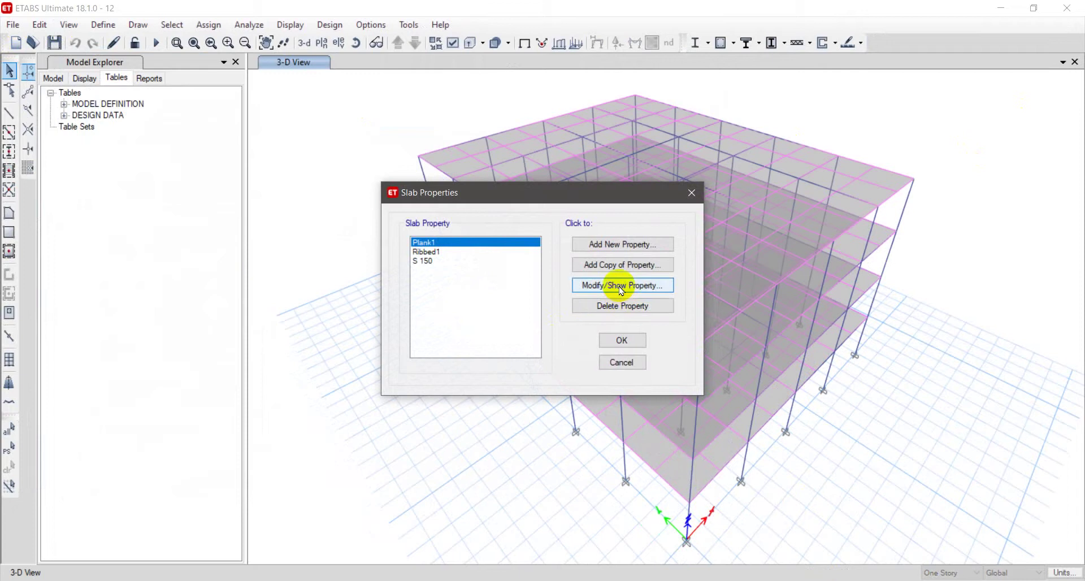
left_click(606, 244)
left_click(650, 311)
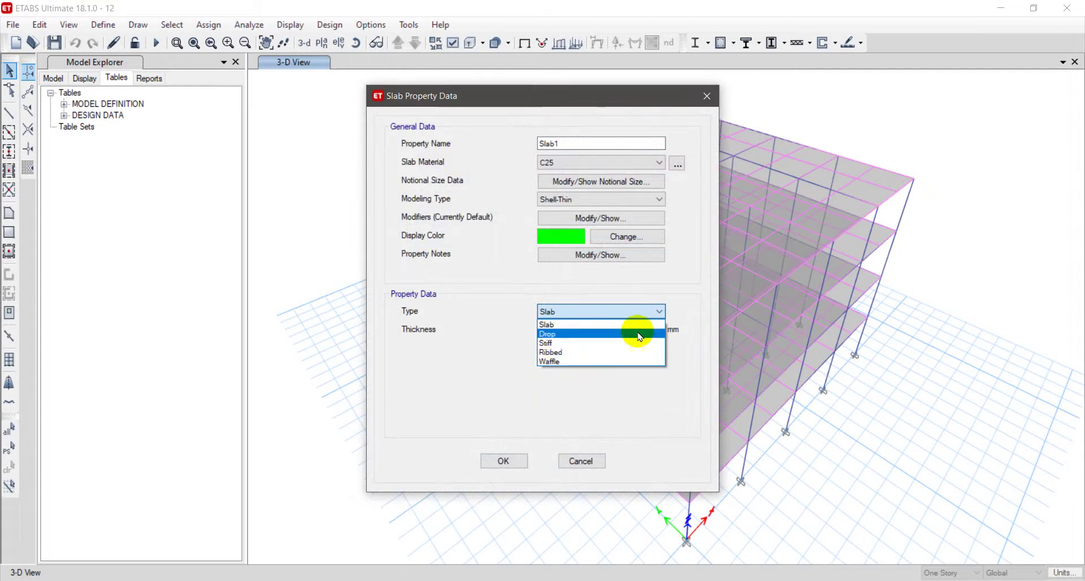
left_click(574, 463)
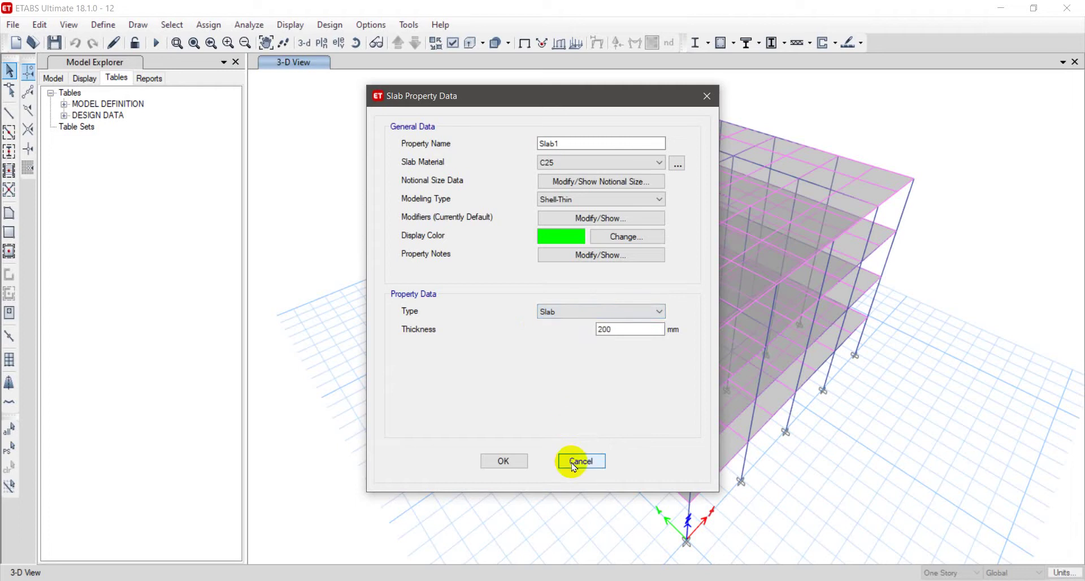
left_click(574, 462)
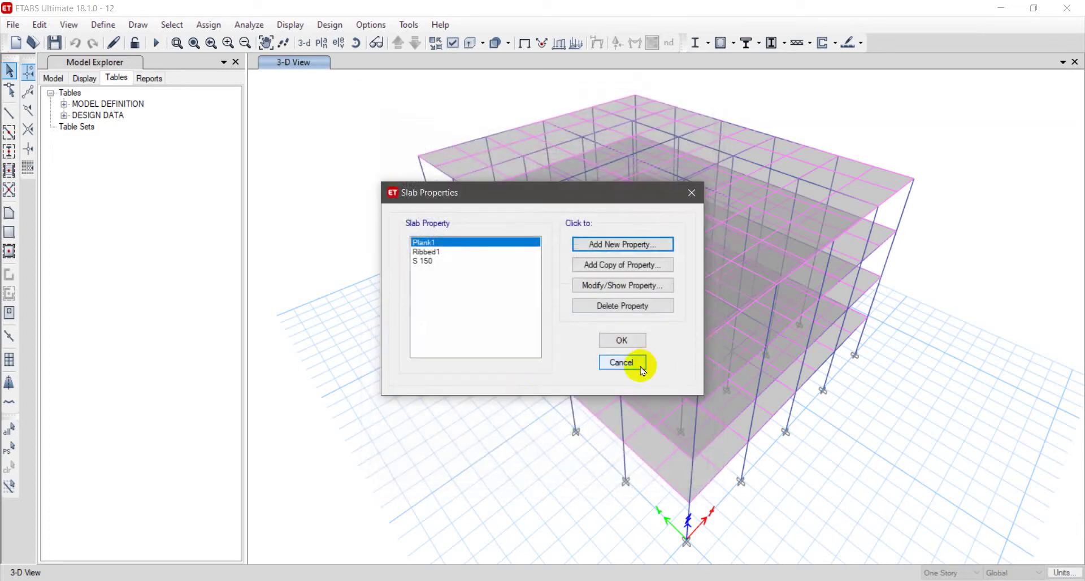
left_click(622, 362)
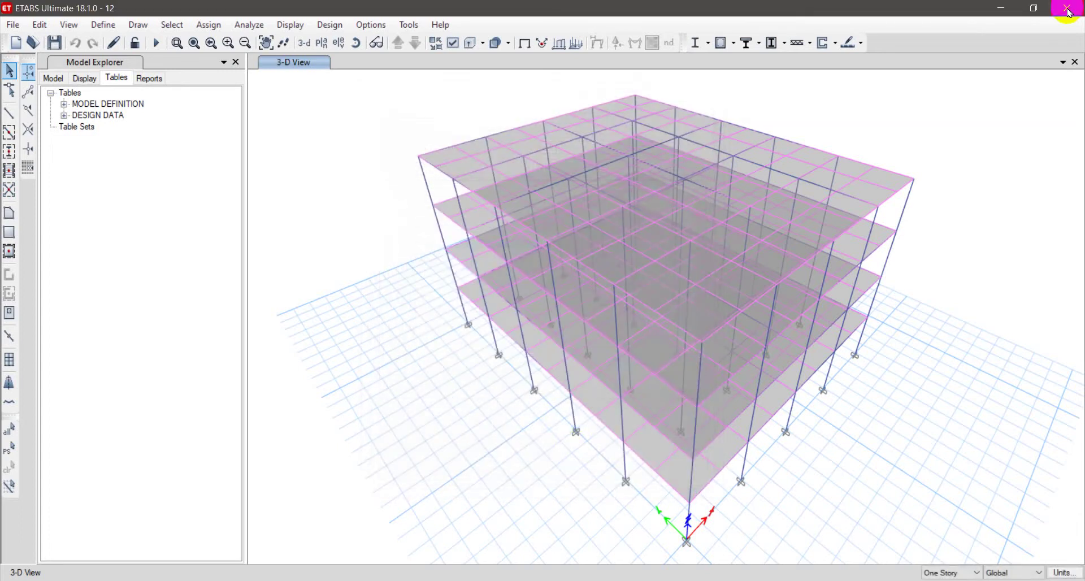
Close ETABS 18, declining to save the model under a different name, and launch SAP2000 21 in a maximized window.
left_click(1067, 9)
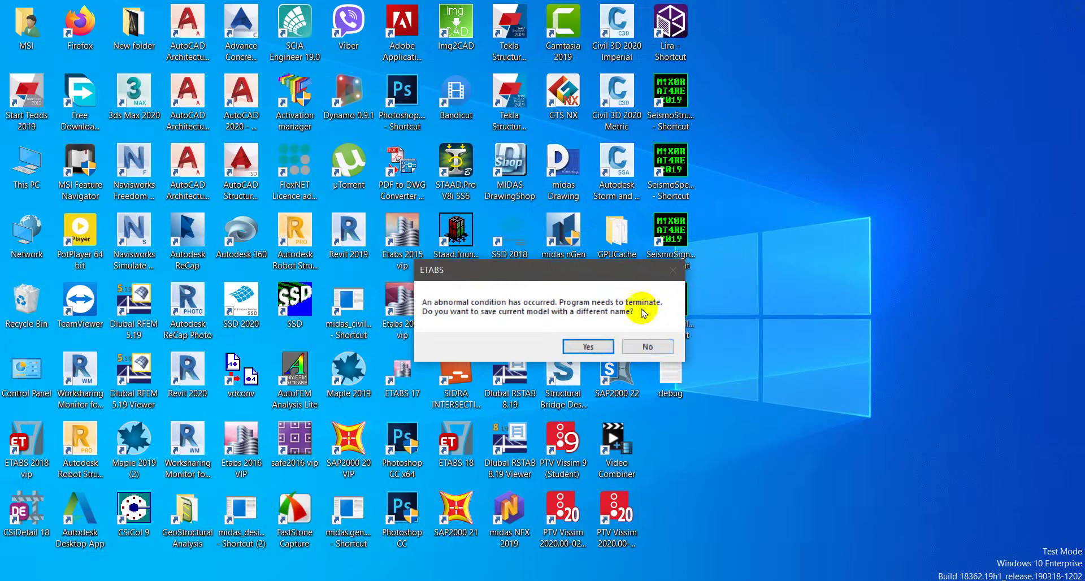
left_click(629, 352)
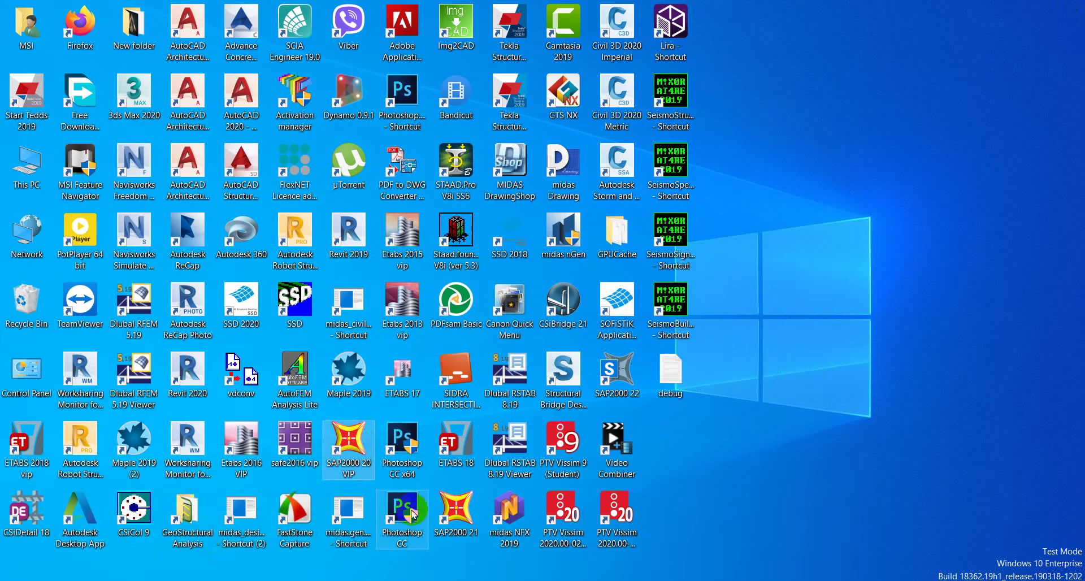
double_click(474, 516)
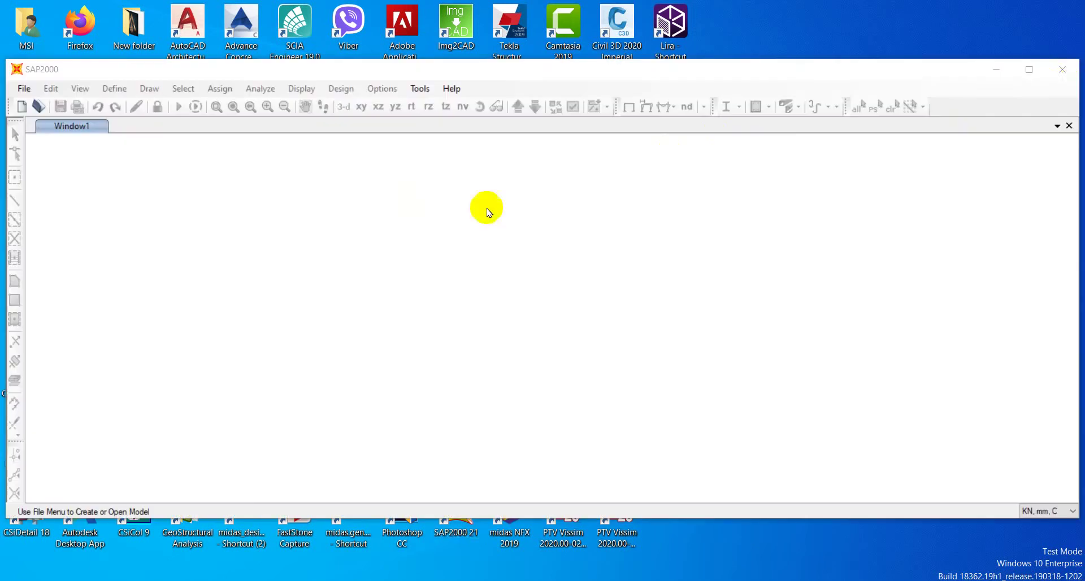
left_click(1034, 68)
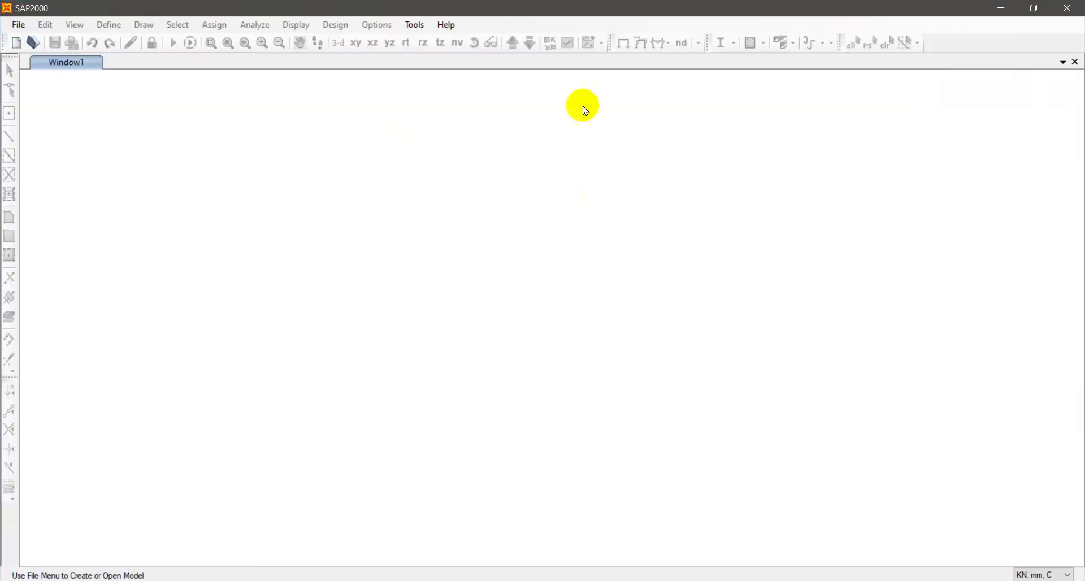
Start a new model initialized from defaults with KN, m, C units.
left_click(24, 27)
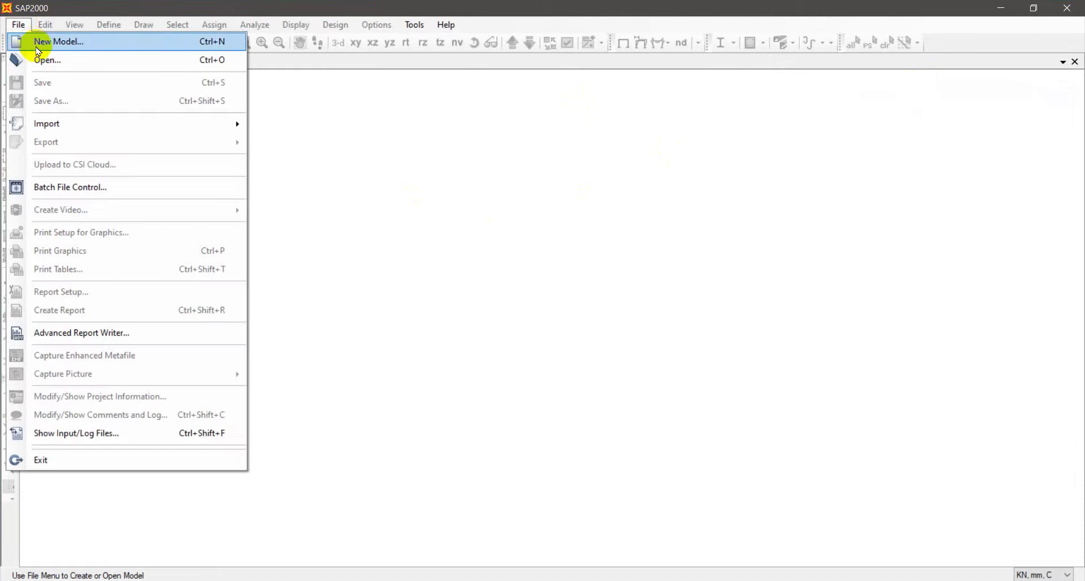
left_click(28, 37)
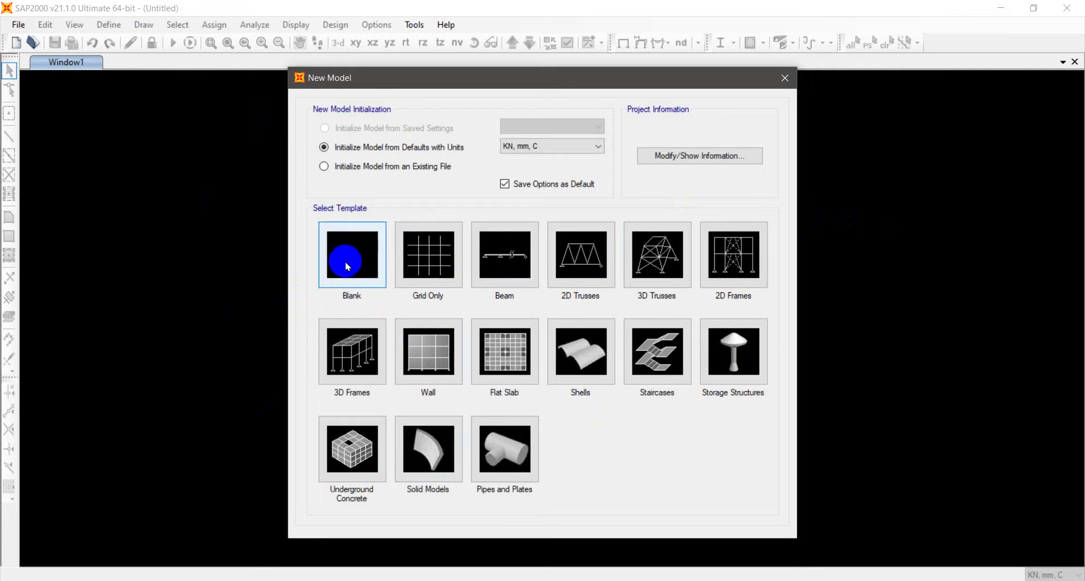
left_click(528, 146)
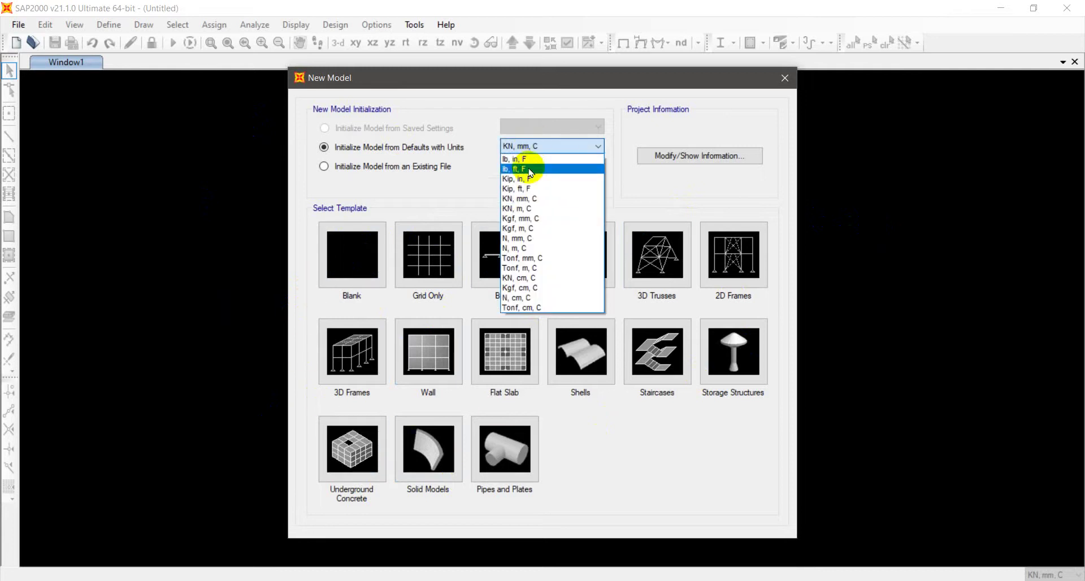
left_click(526, 208)
Go through the Grid Only, Beam and 2D Trusses templates and open the 3D Trusses template.
left_click(452, 259)
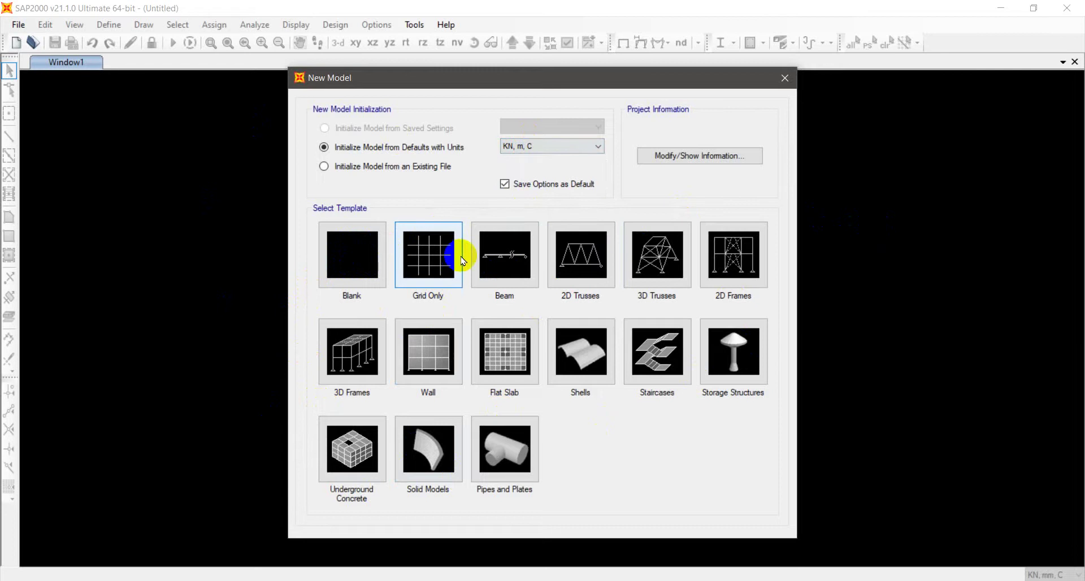
left_click(526, 265)
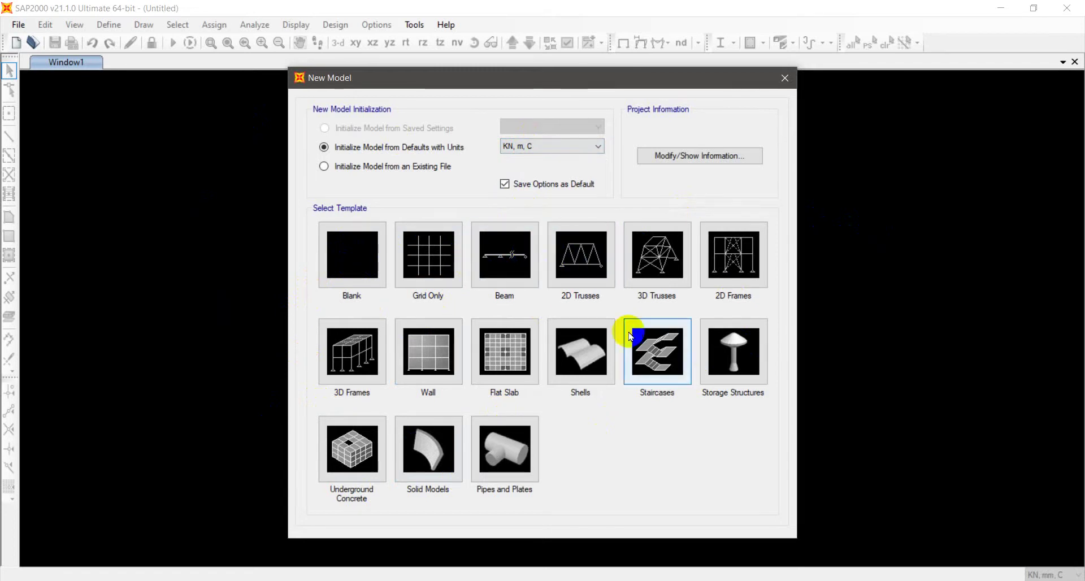
left_click(588, 257)
left_click(664, 260)
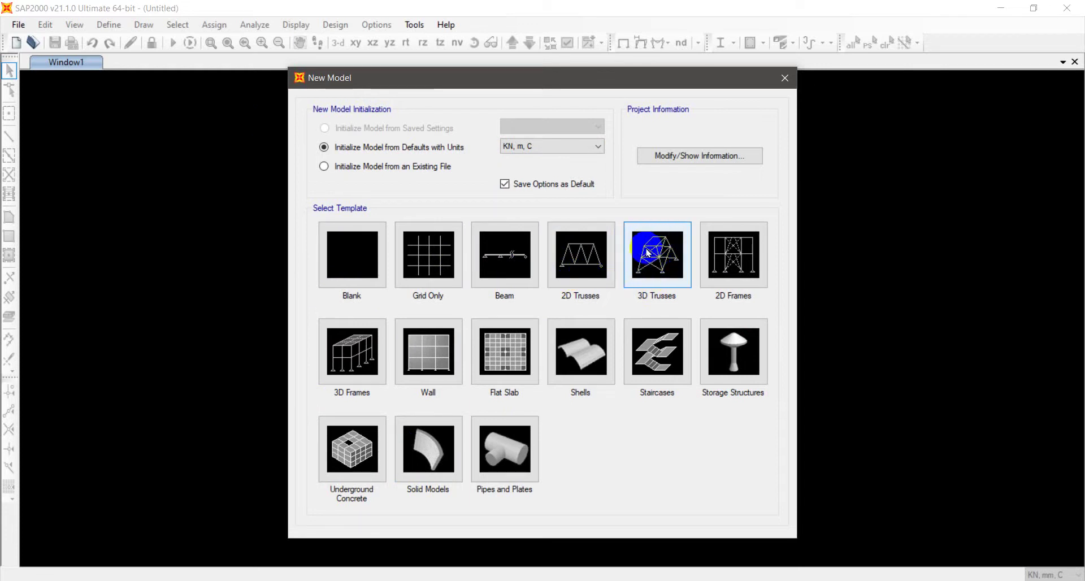
double_click(649, 248)
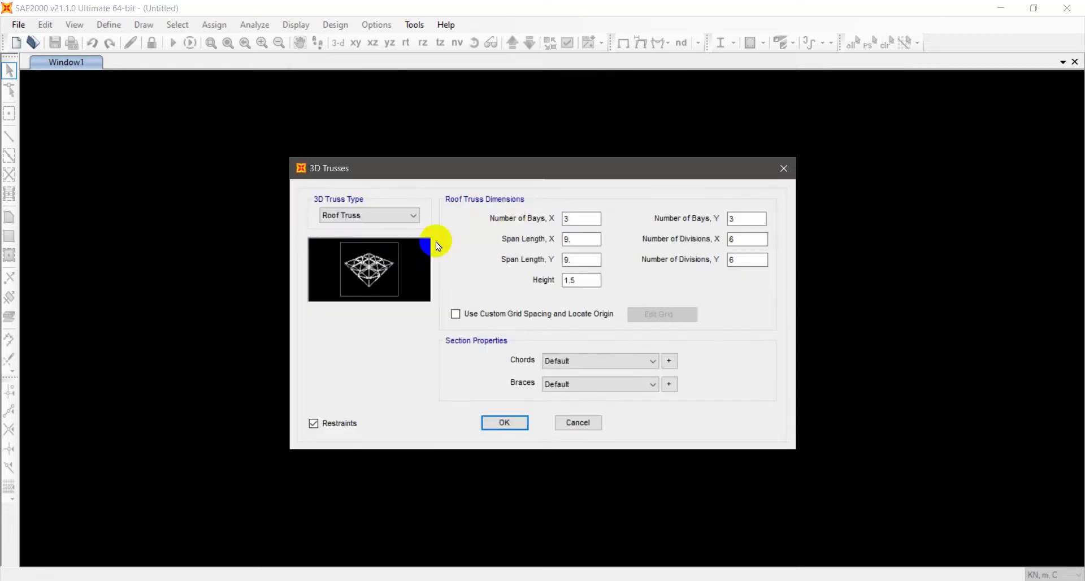
Preview the 3D truss types Transmission Tower 1 to 4 and Guyed Tower, and close the template without creating a model.
left_click(388, 215)
left_click(377, 242)
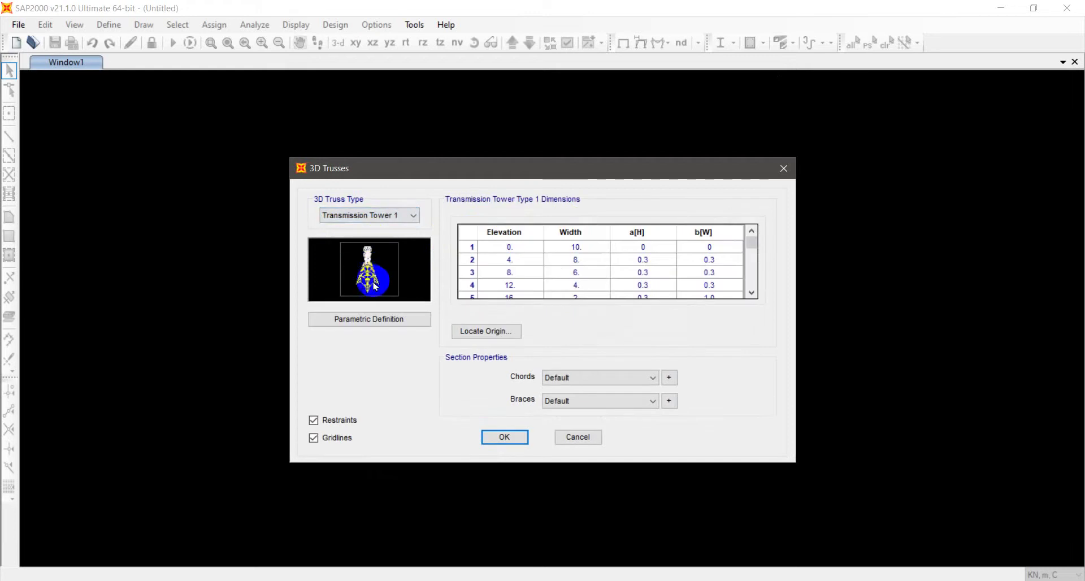
left_click(355, 214)
left_click(349, 250)
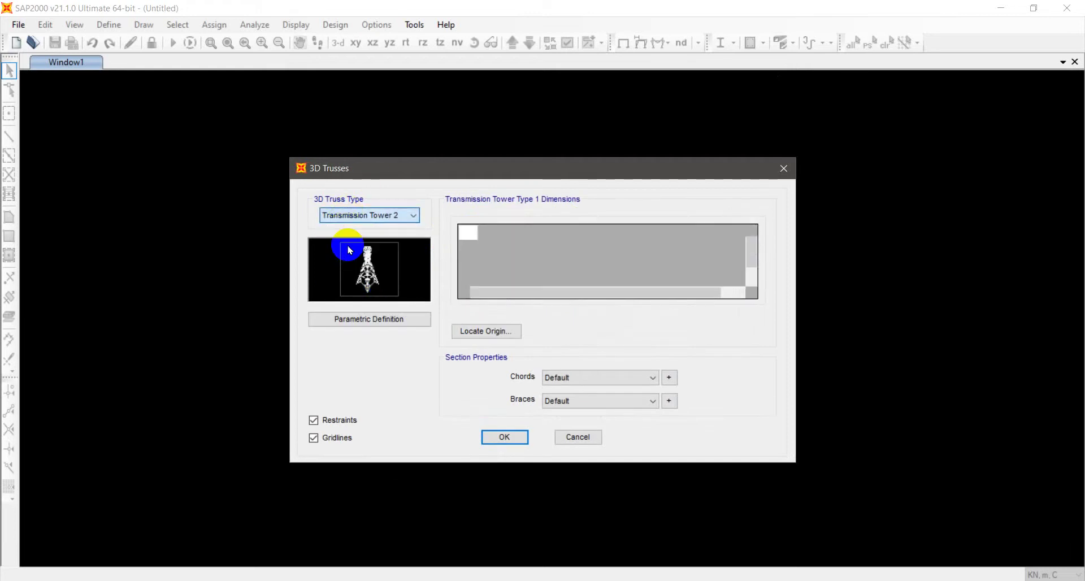
left_click(385, 215)
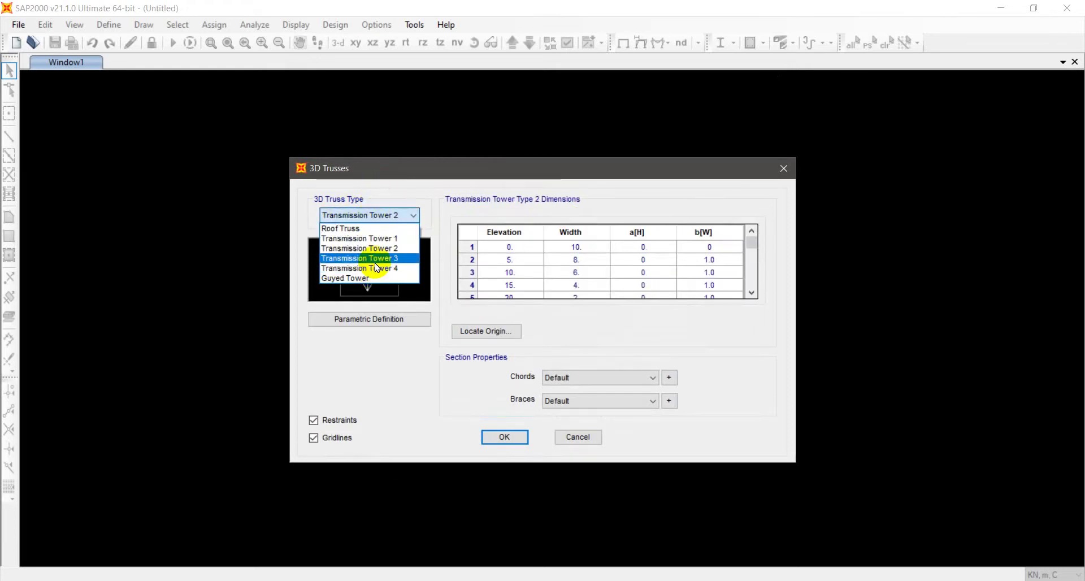
left_click(376, 262)
left_click(383, 215)
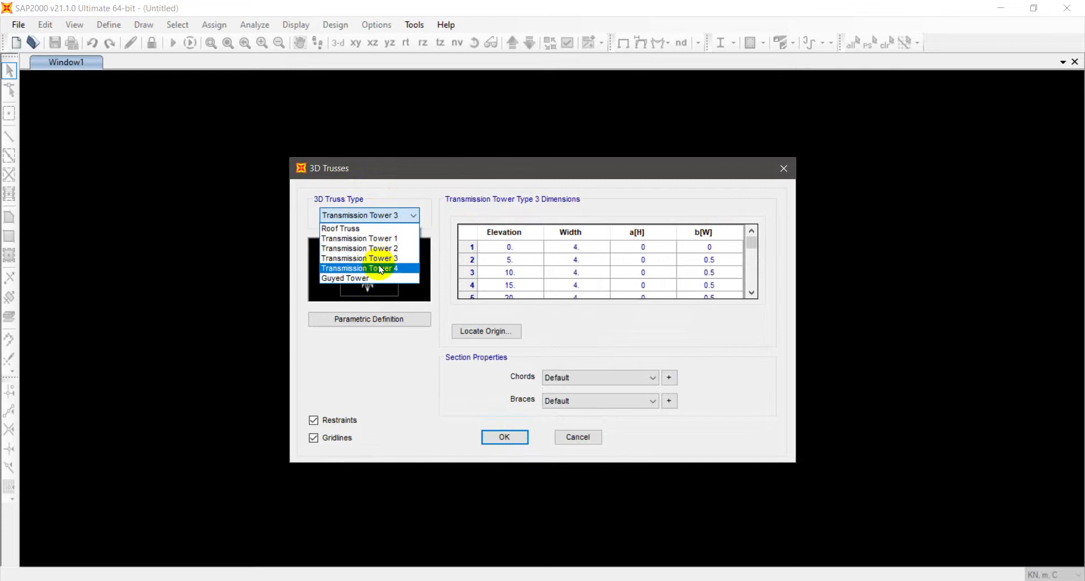
left_click(381, 269)
left_click(380, 214)
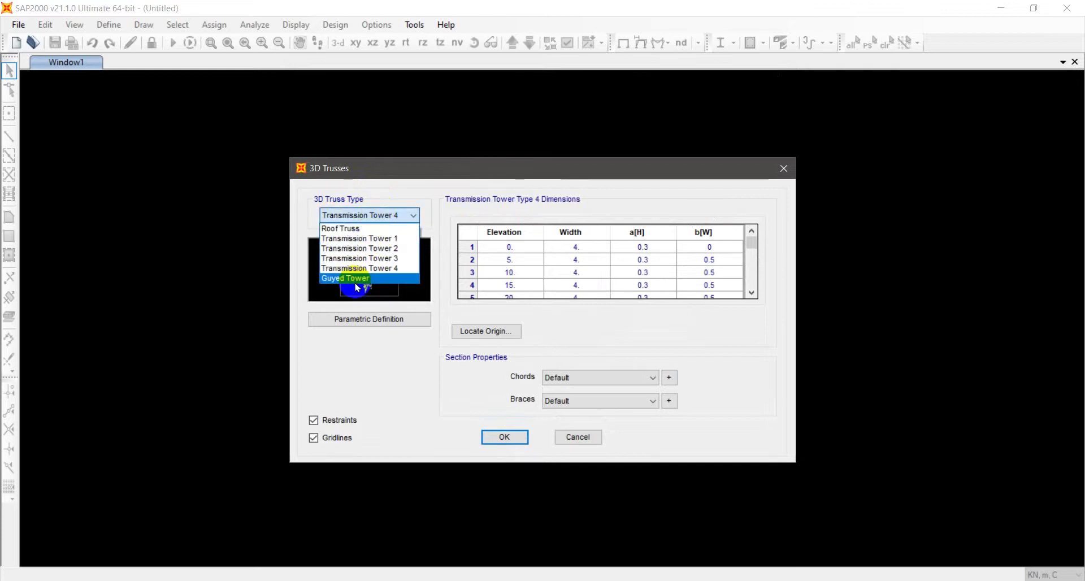
left_click(356, 282)
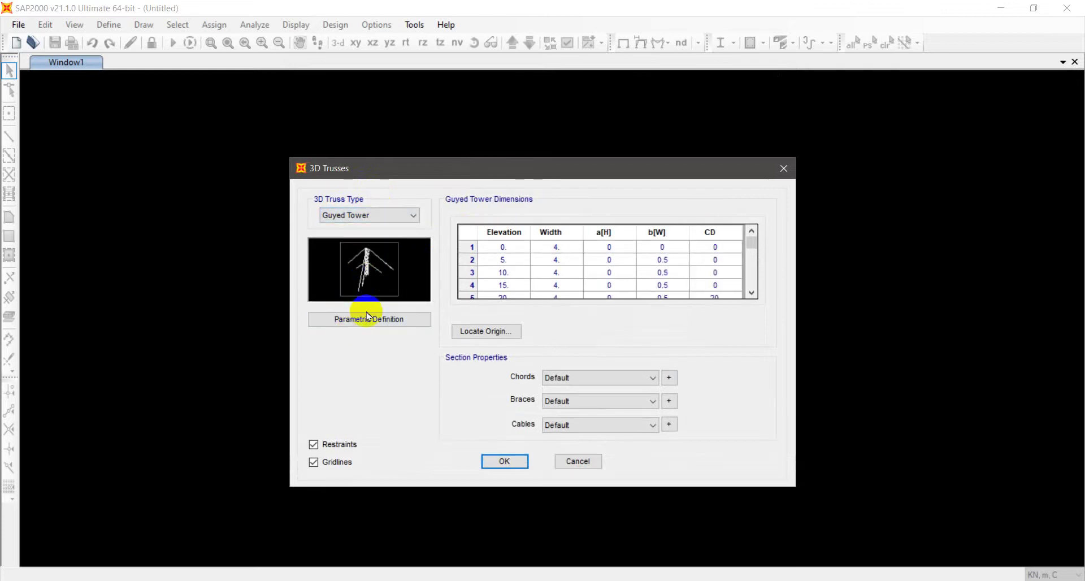
left_click(782, 170)
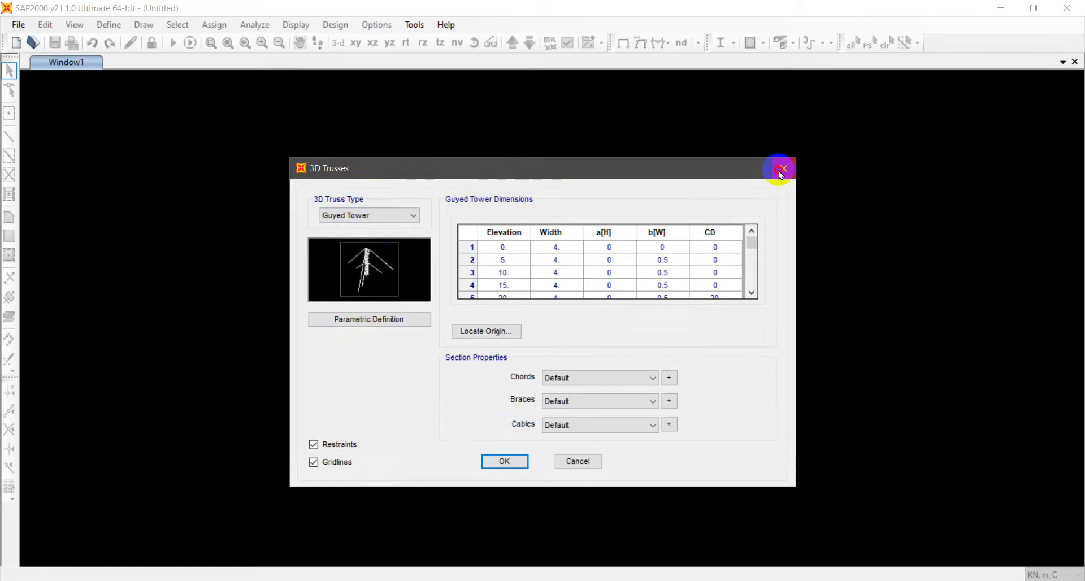
Start a new model, go through the frame, wall and slab templates, and open the Shells template.
left_click(19, 27)
left_click(43, 42)
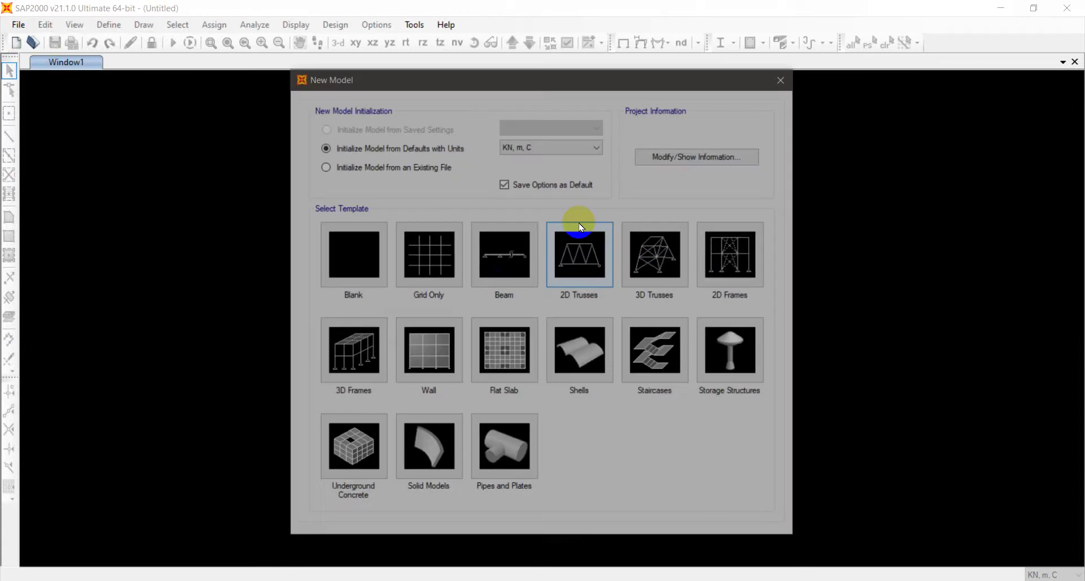
left_click(709, 251)
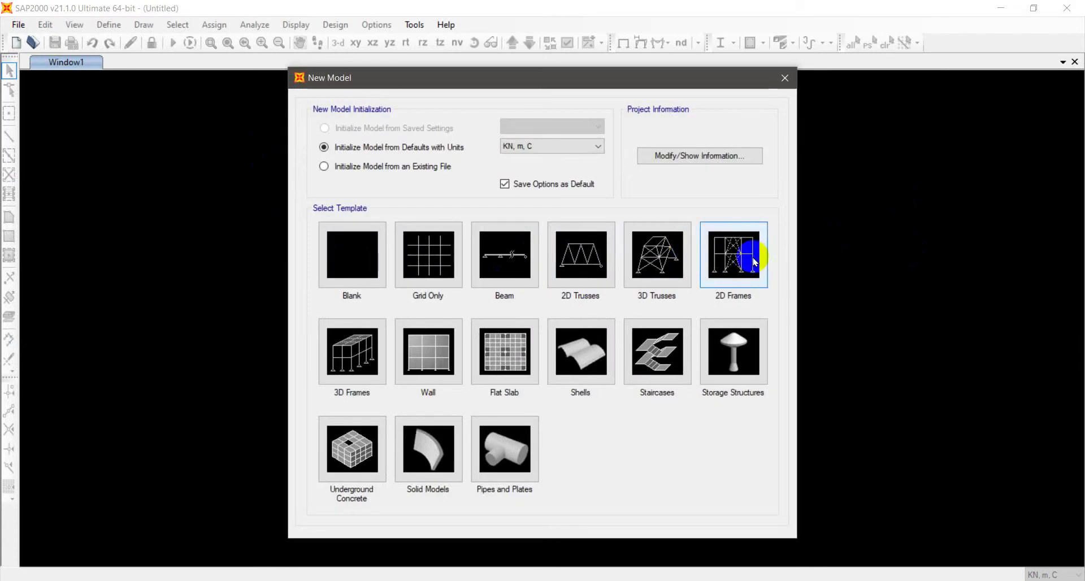
left_click(384, 373)
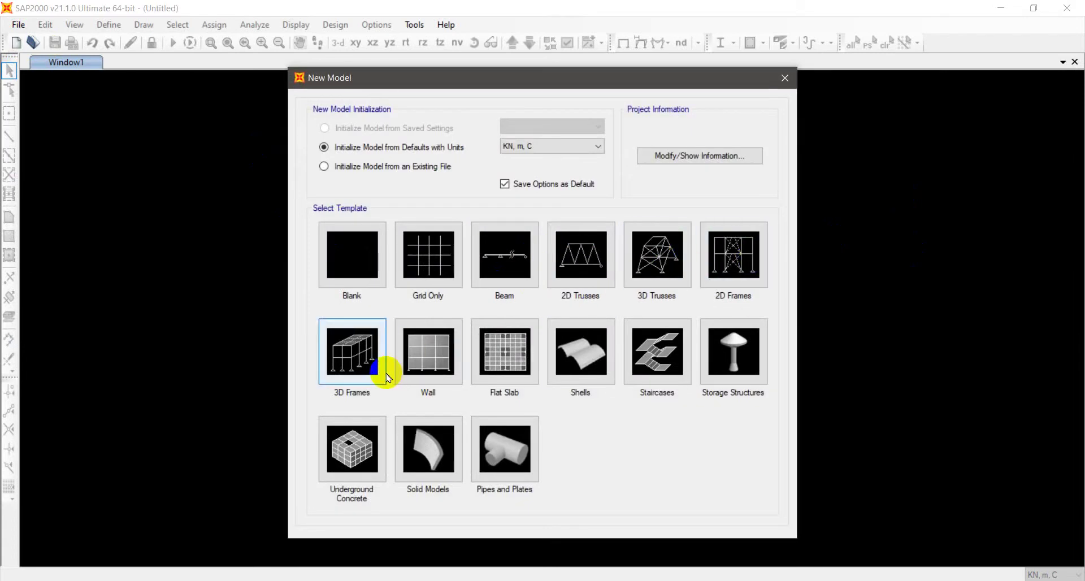
left_click(556, 365)
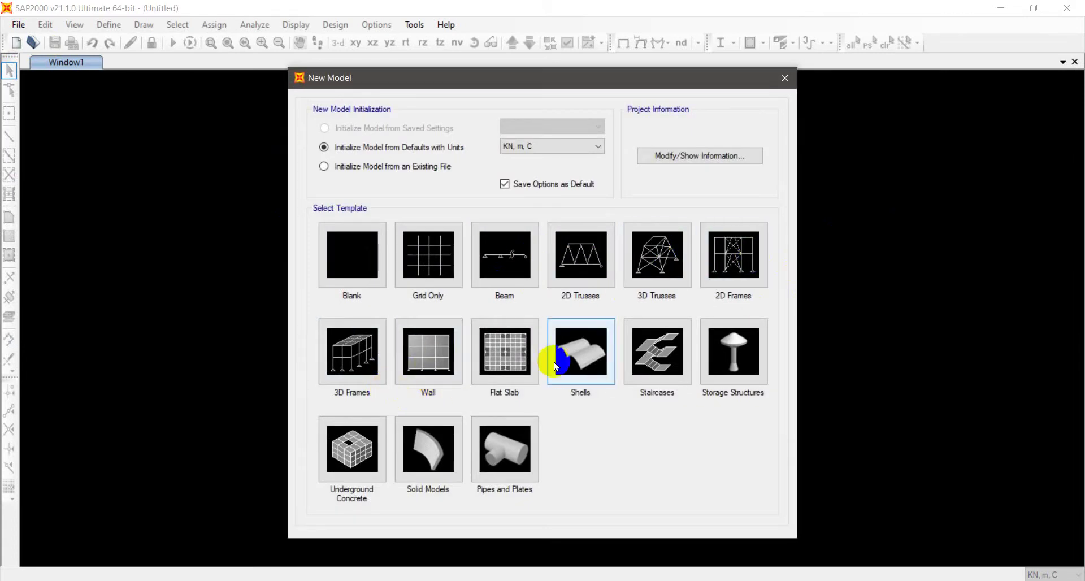
left_click(498, 364)
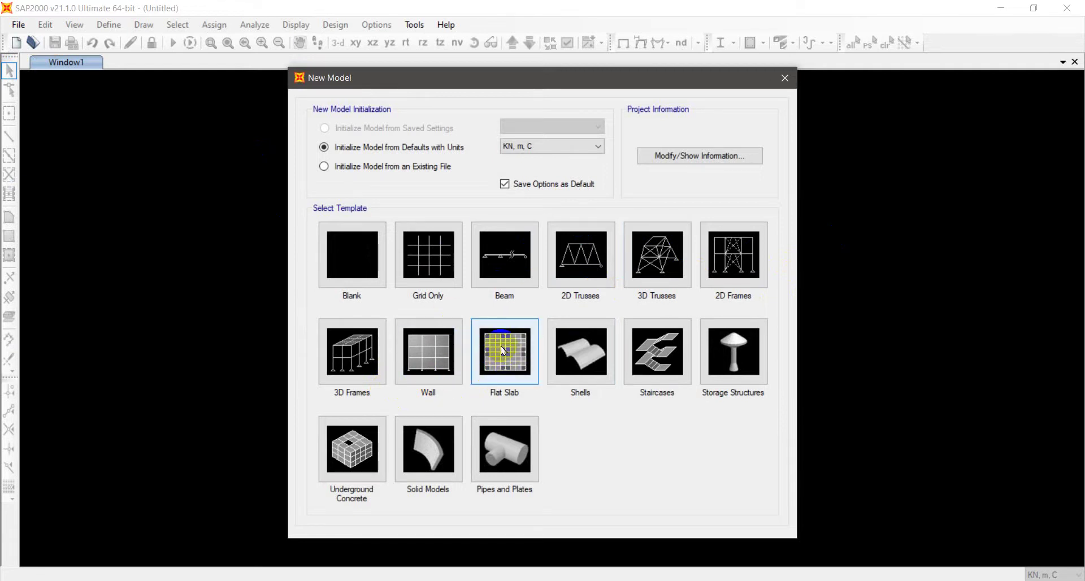
left_click(563, 364)
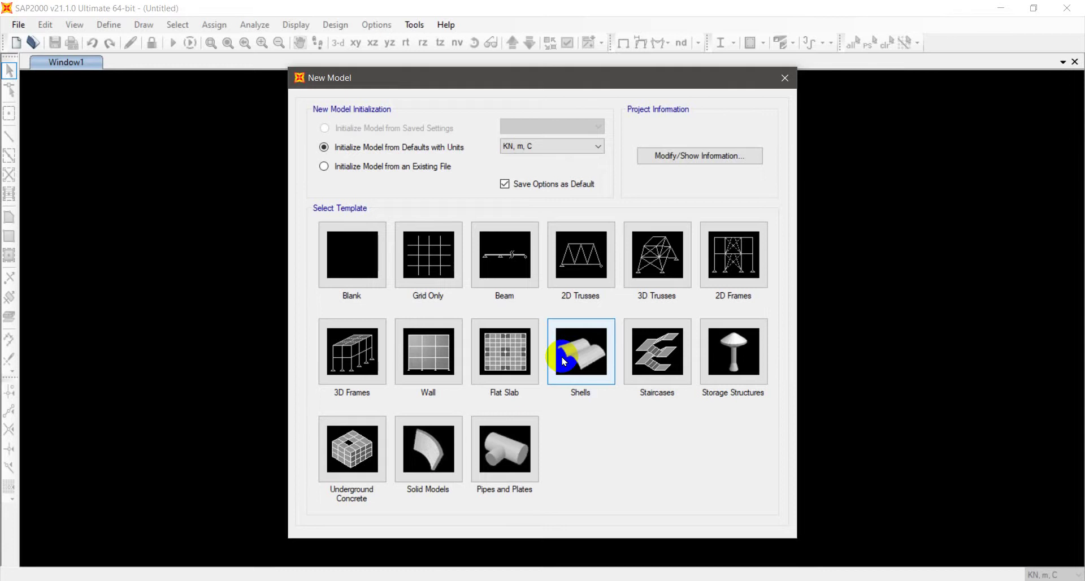
left_click(563, 360)
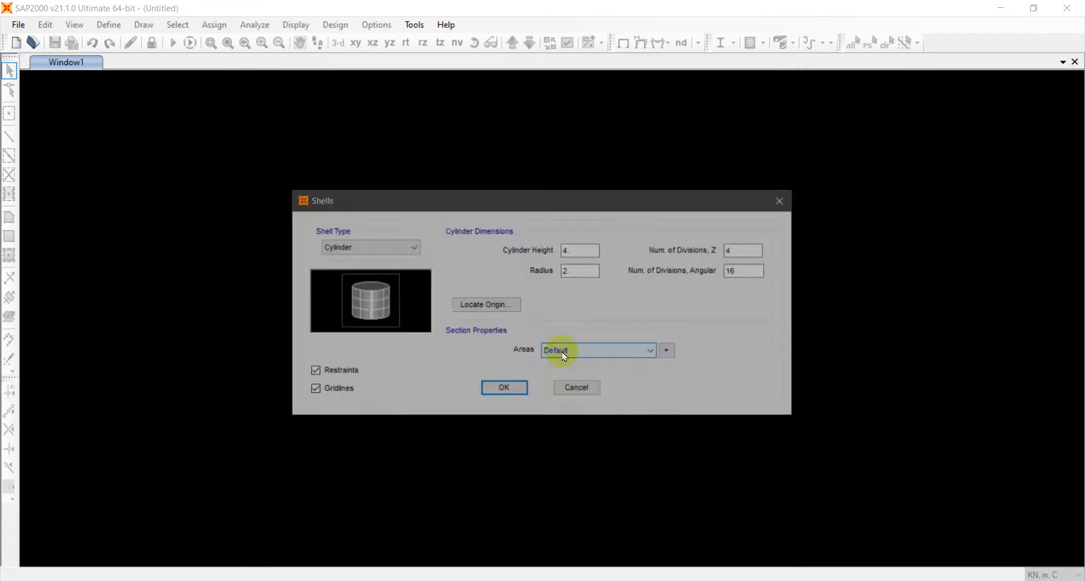
Preview the shell types Cylinder, Barrel Shell, Multi-bay Cylindrical Shell and Hyperbolic Paraboloid.
left_click(392, 245)
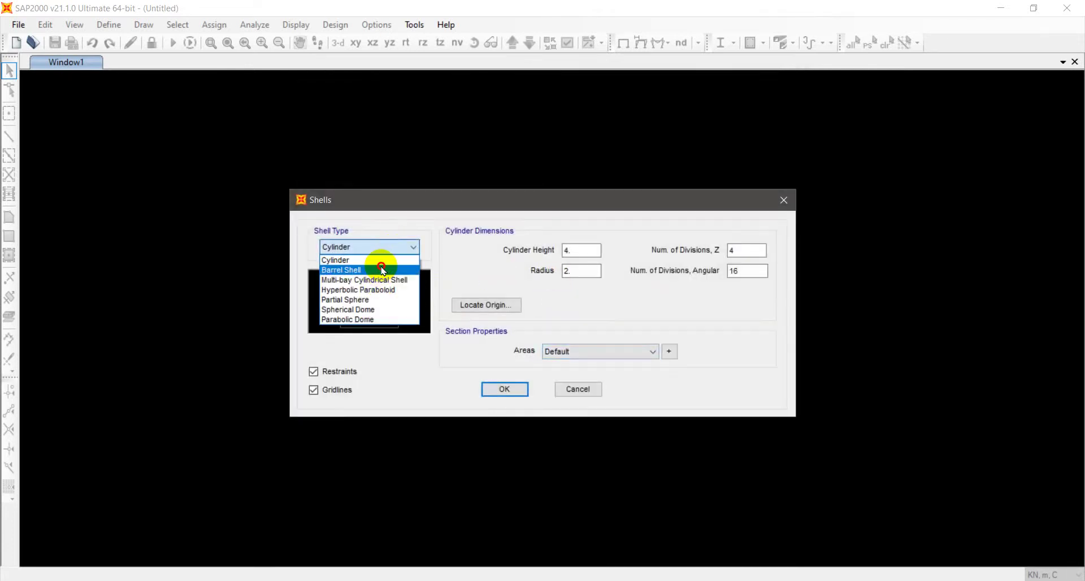
left_click(374, 260)
left_click(368, 247)
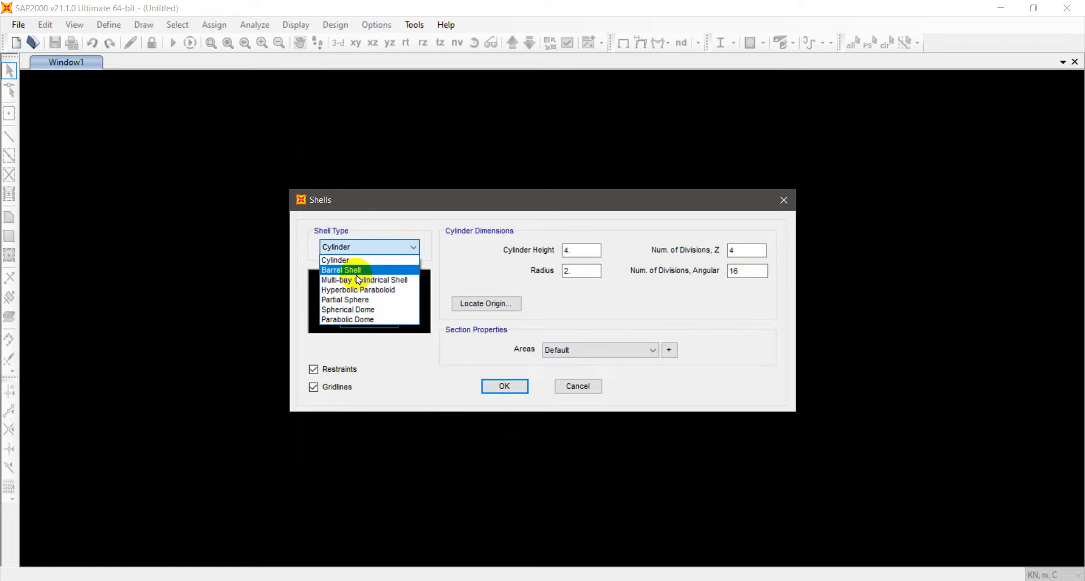
left_click(352, 260)
left_click(365, 247)
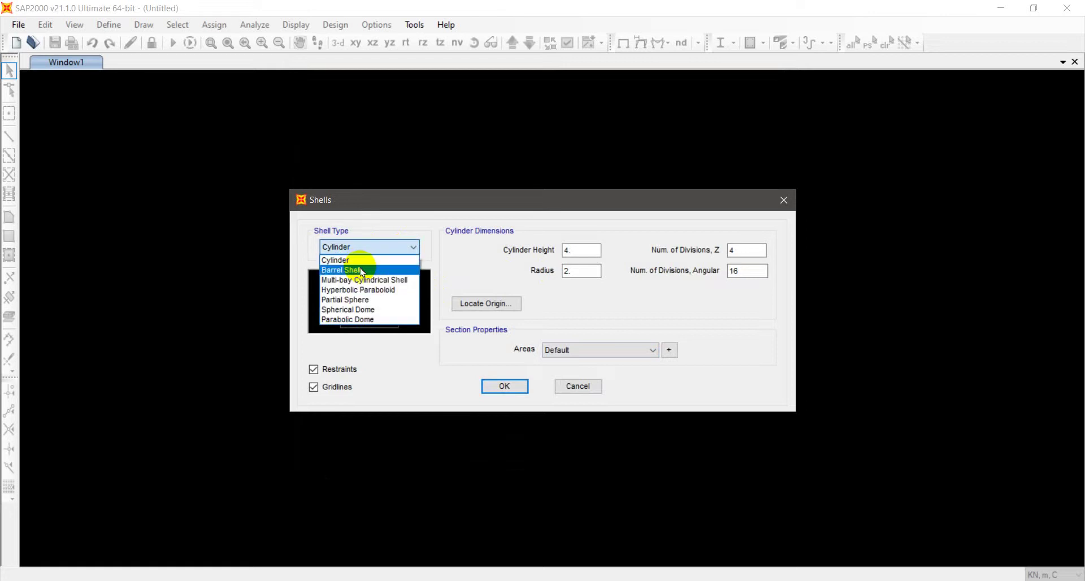
left_click(365, 269)
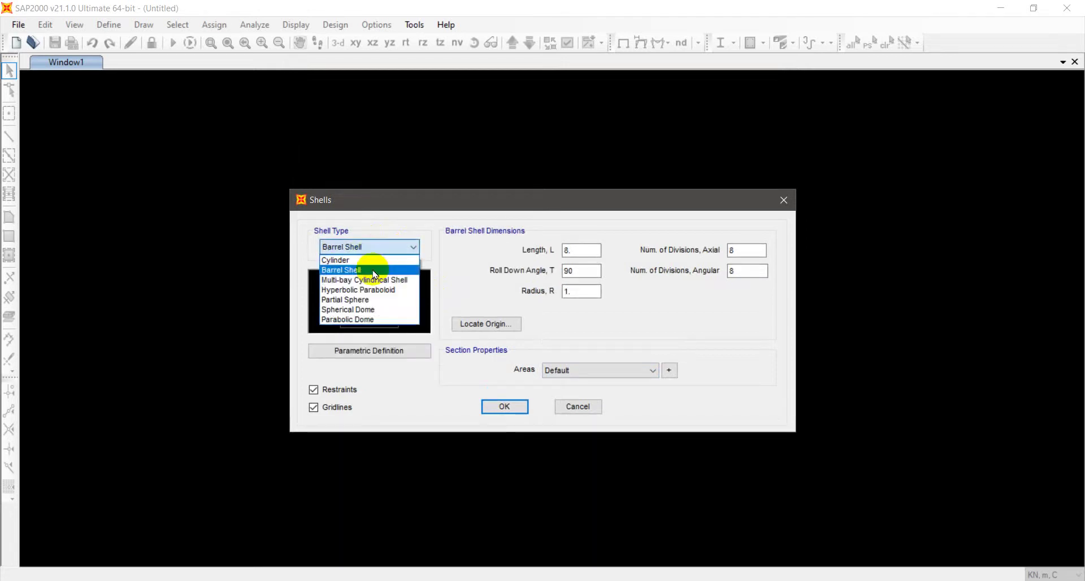
left_click(380, 247)
left_click(377, 280)
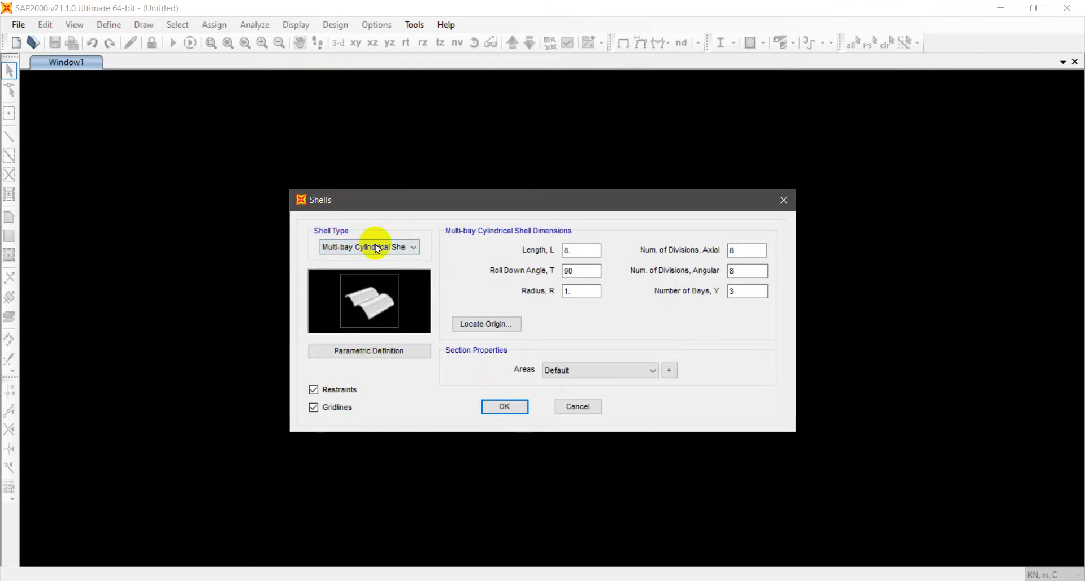
left_click(375, 247)
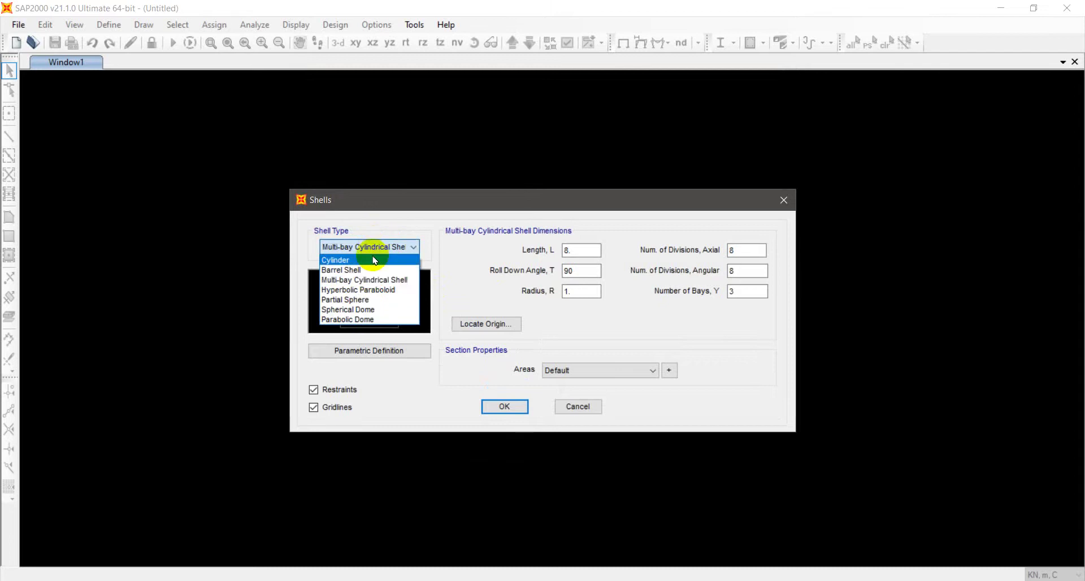
left_click(372, 294)
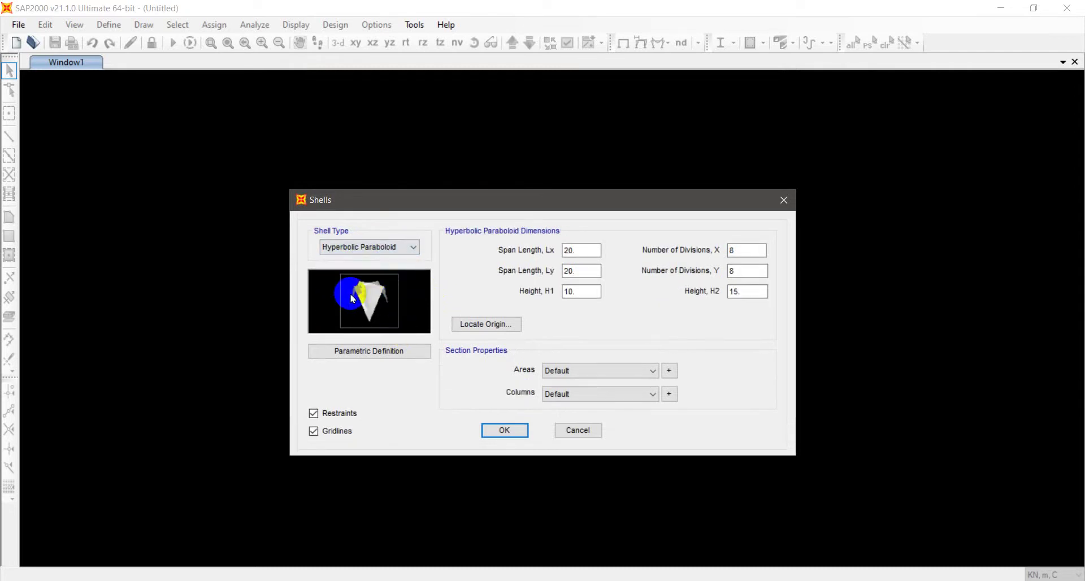
Preview the shell types Partial Sphere, Spherical Dome and Parabolic Dome, and close the template without creating a model.
left_click(399, 249)
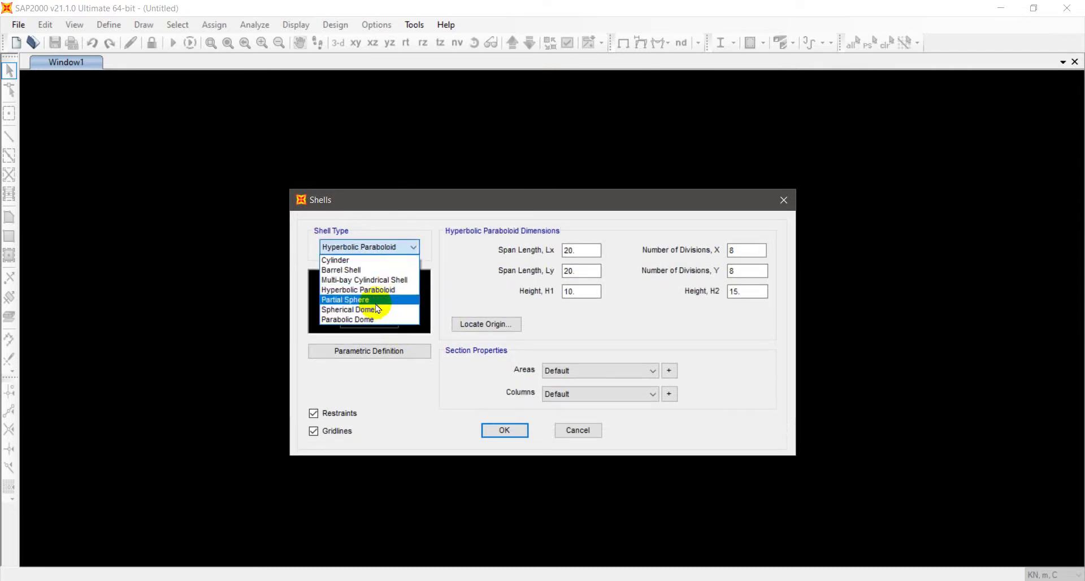
left_click(372, 300)
left_click(388, 247)
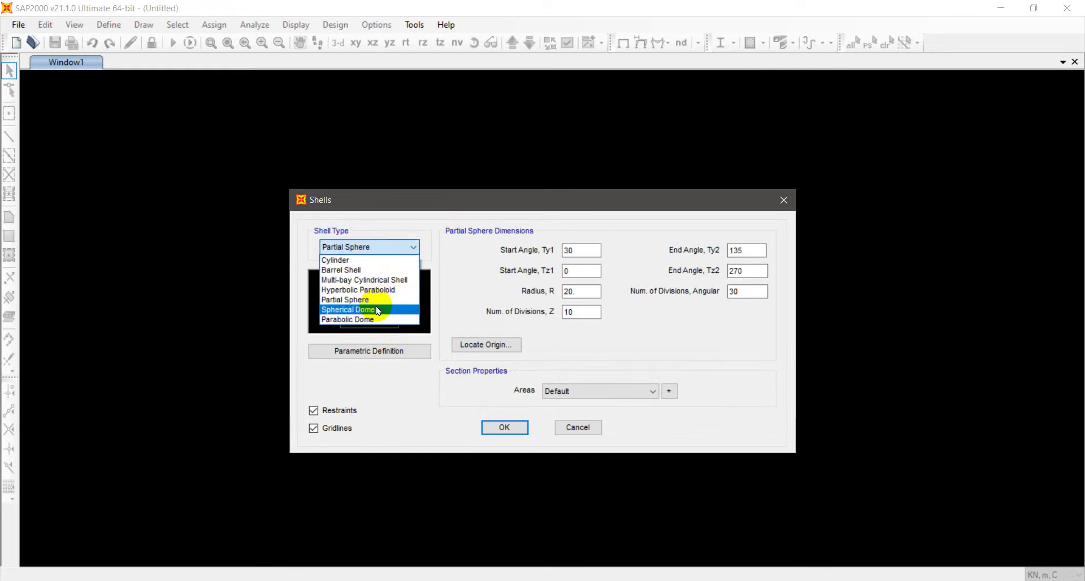
left_click(376, 308)
left_click(380, 247)
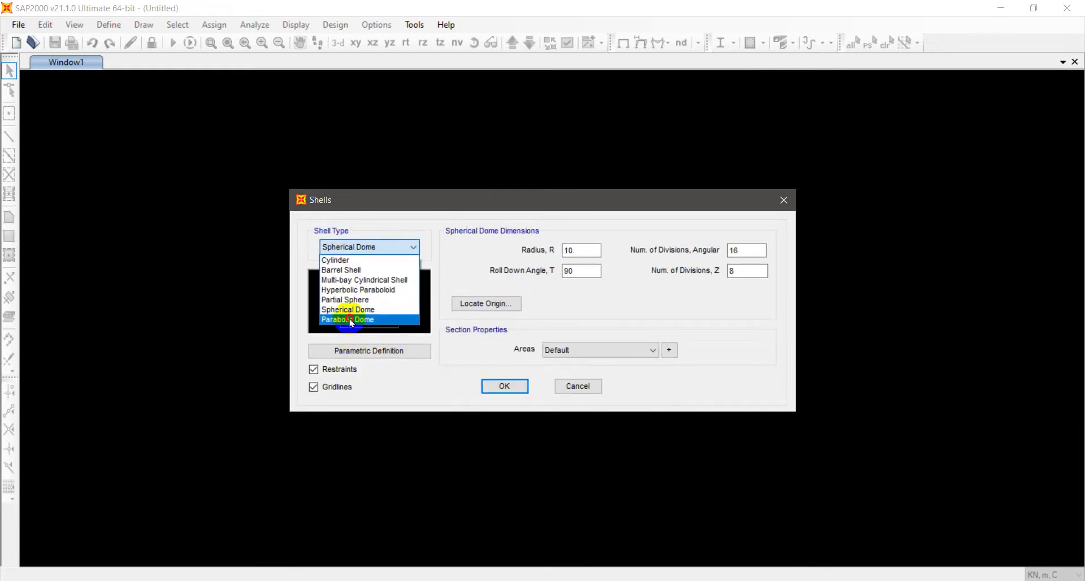
left_click(352, 320)
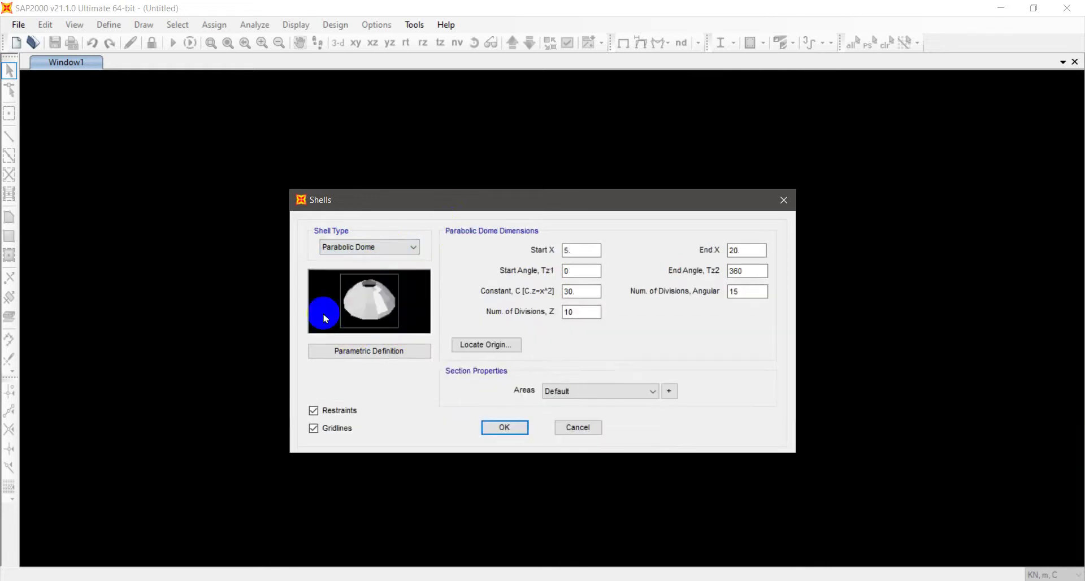
left_click(792, 201)
Start a new model with the Solid Models template, preview the Variable Arch type, and cancel the template.
left_click(18, 25)
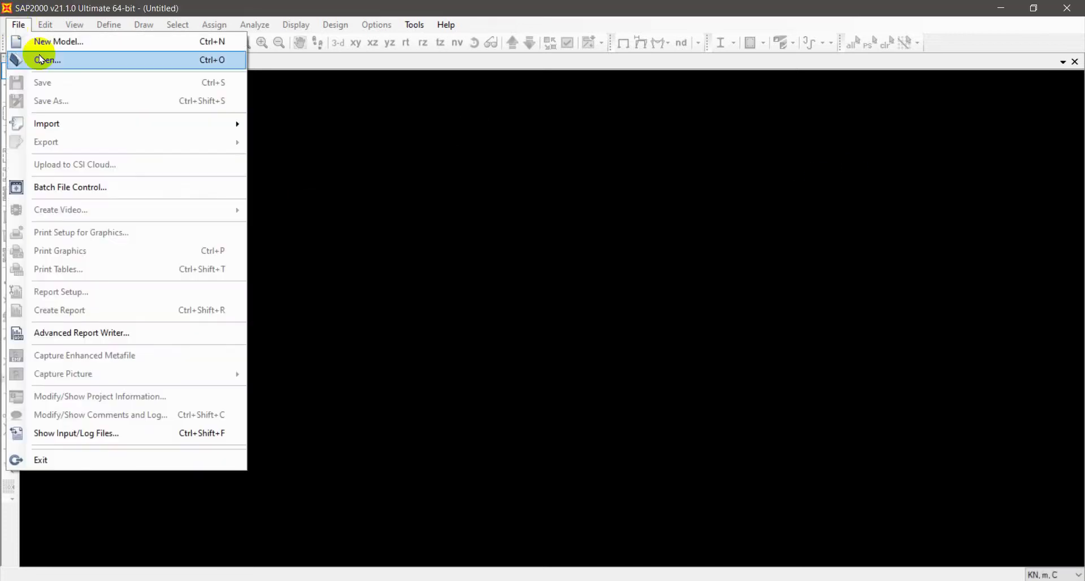
left_click(511, 290)
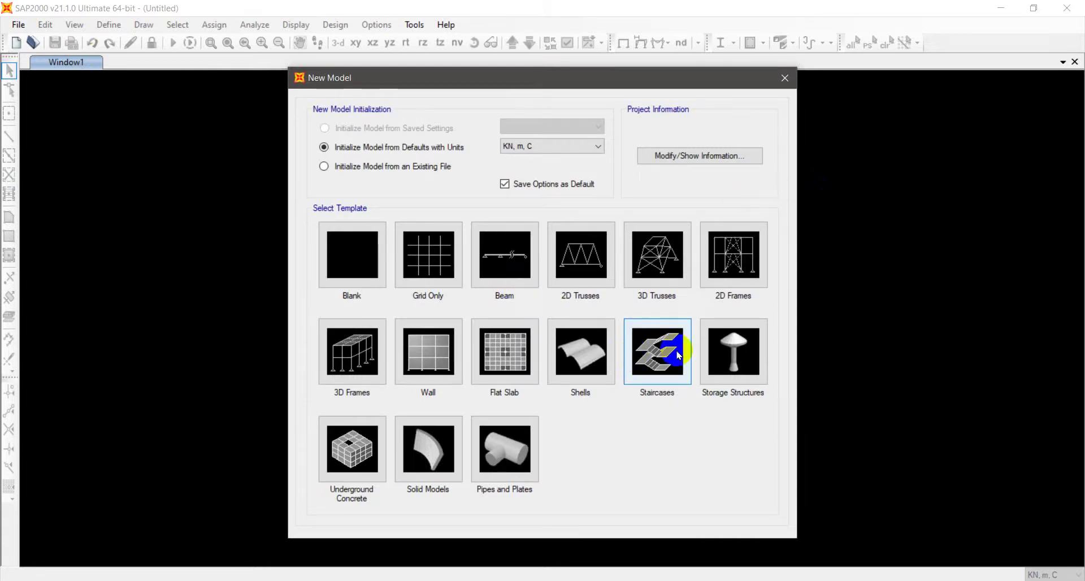
left_click(747, 361)
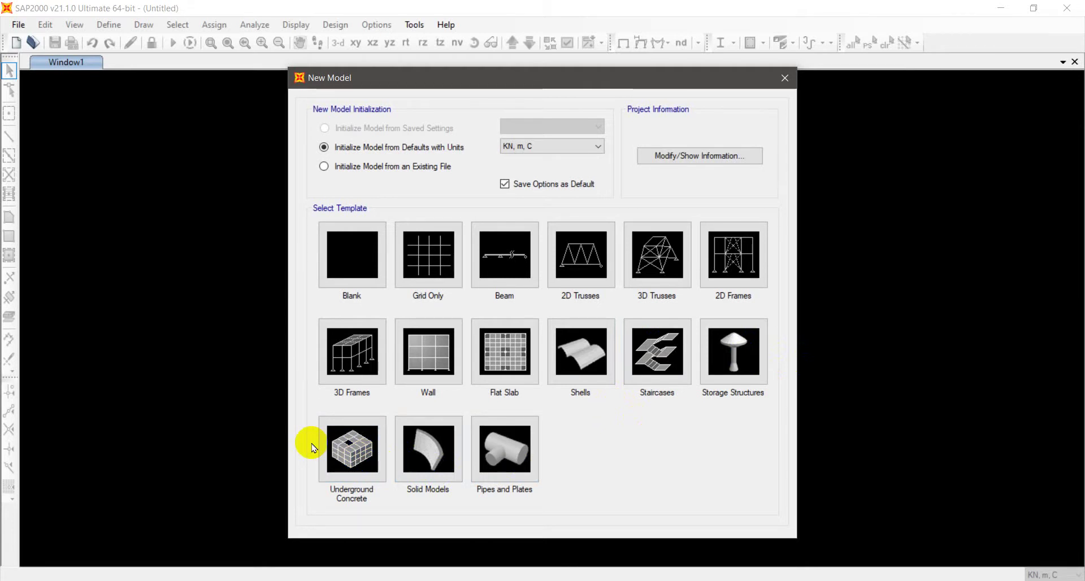
left_click(441, 450)
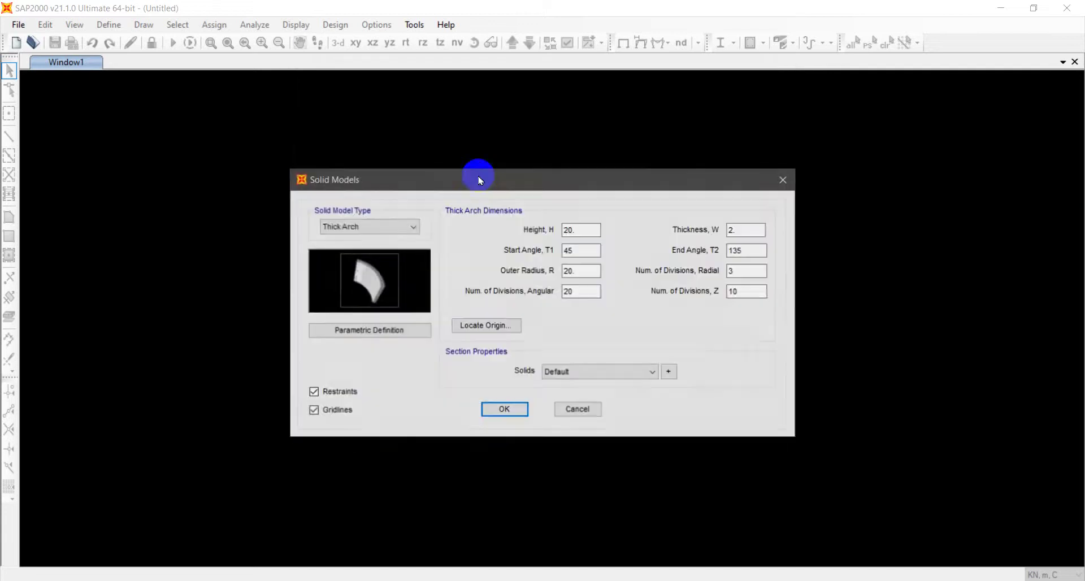
left_click(383, 227)
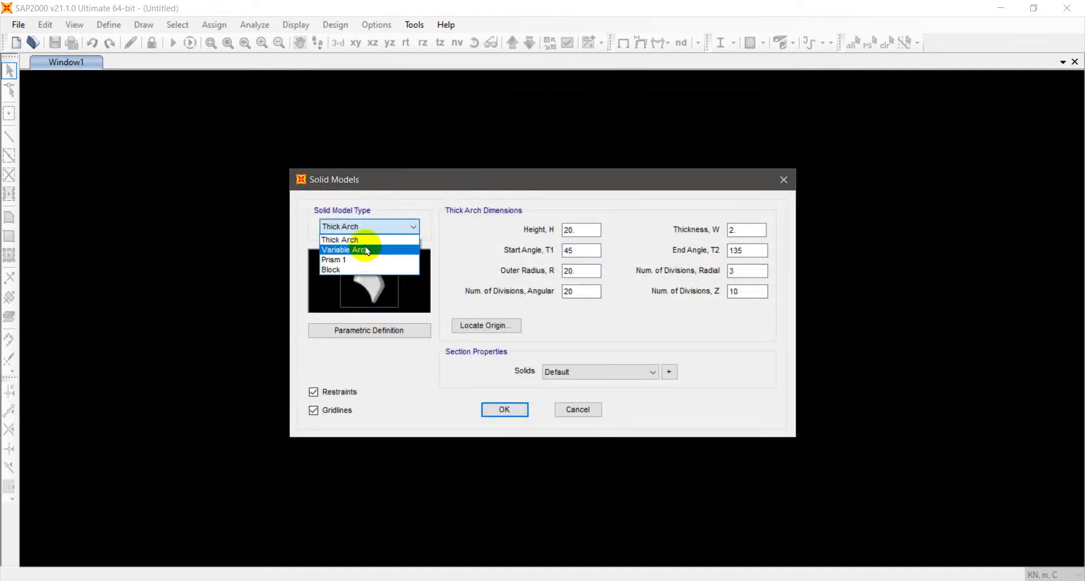
left_click(368, 251)
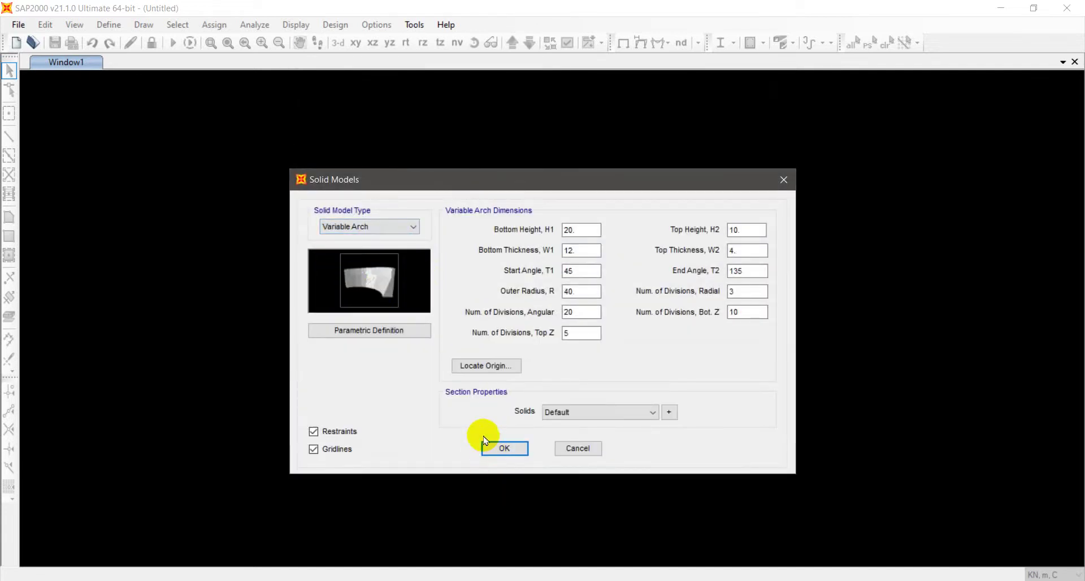
left_click(588, 448)
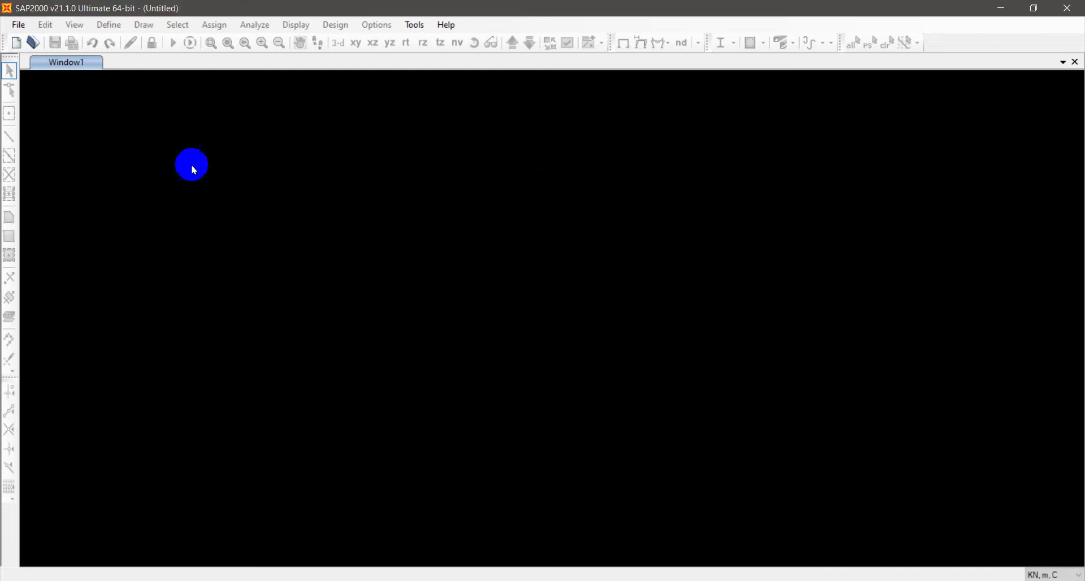
Start a new model with the Pipes and Plates template and browse its Pipes and Tubes component categories.
left_click(19, 25)
left_click(67, 58)
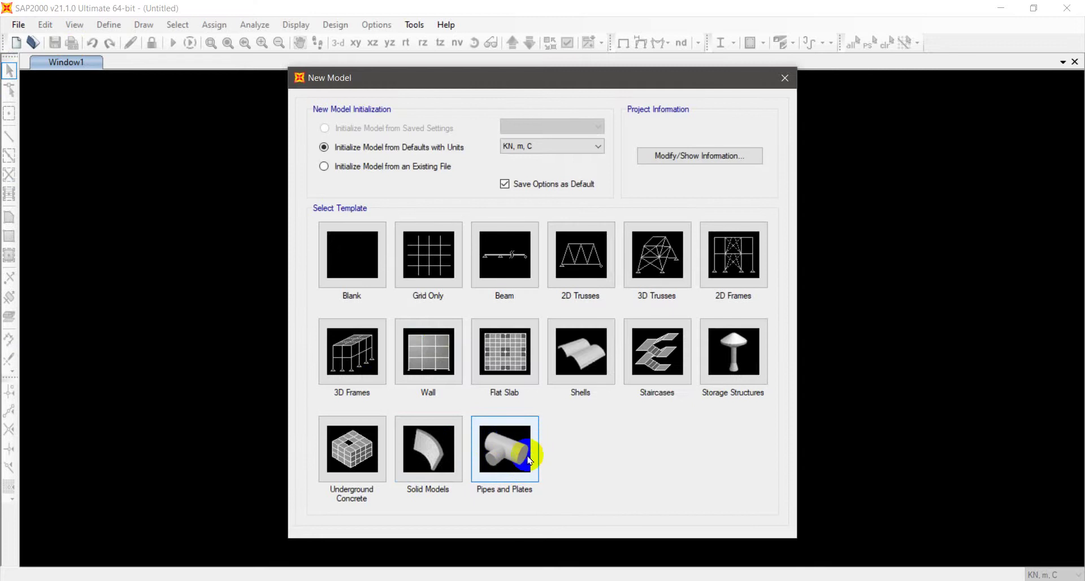
left_click(525, 451)
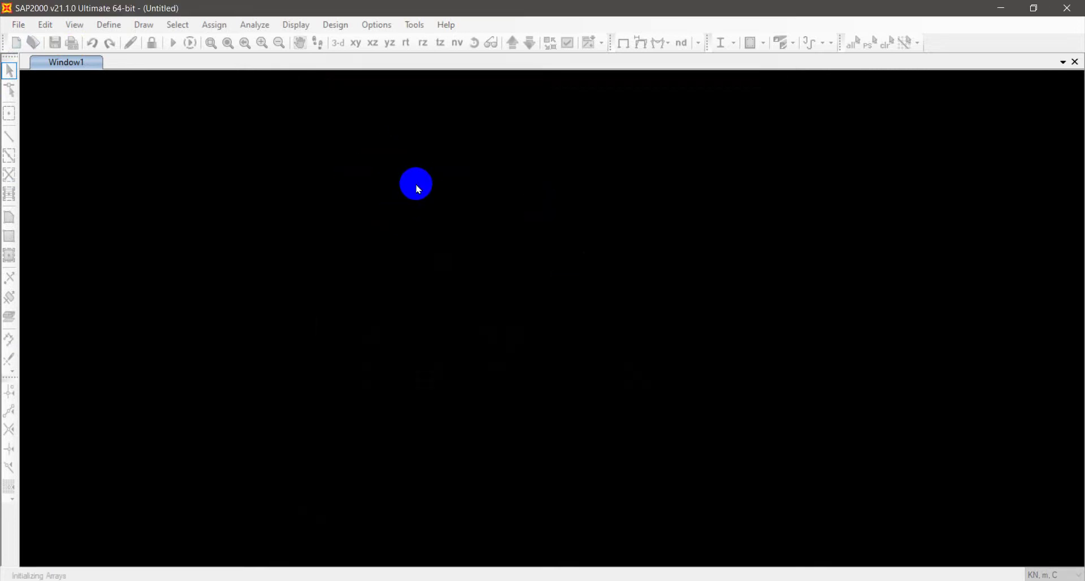
left_click(412, 191)
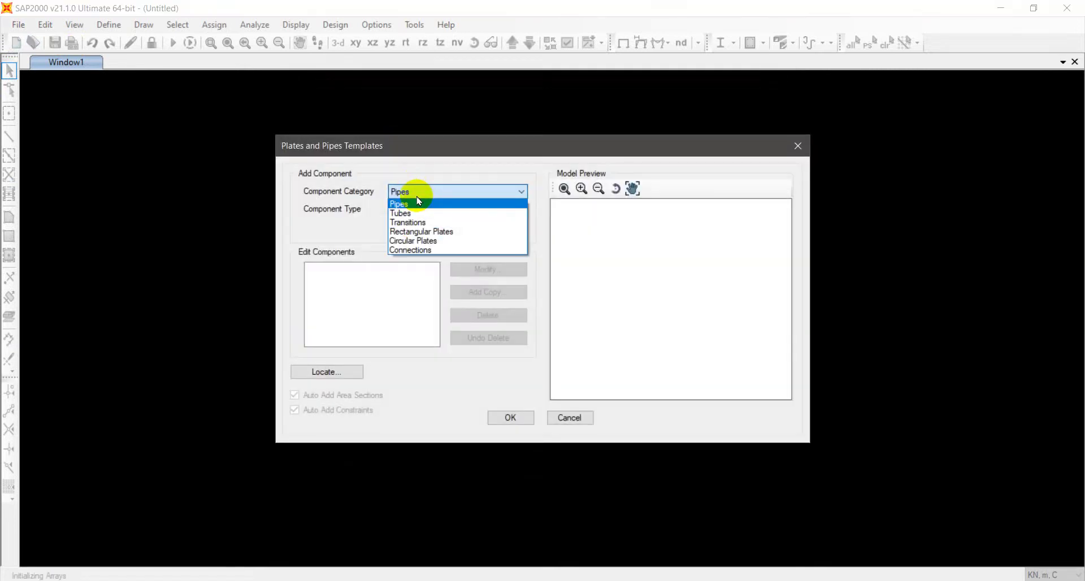
left_click(415, 206)
left_click(416, 191)
left_click(412, 210)
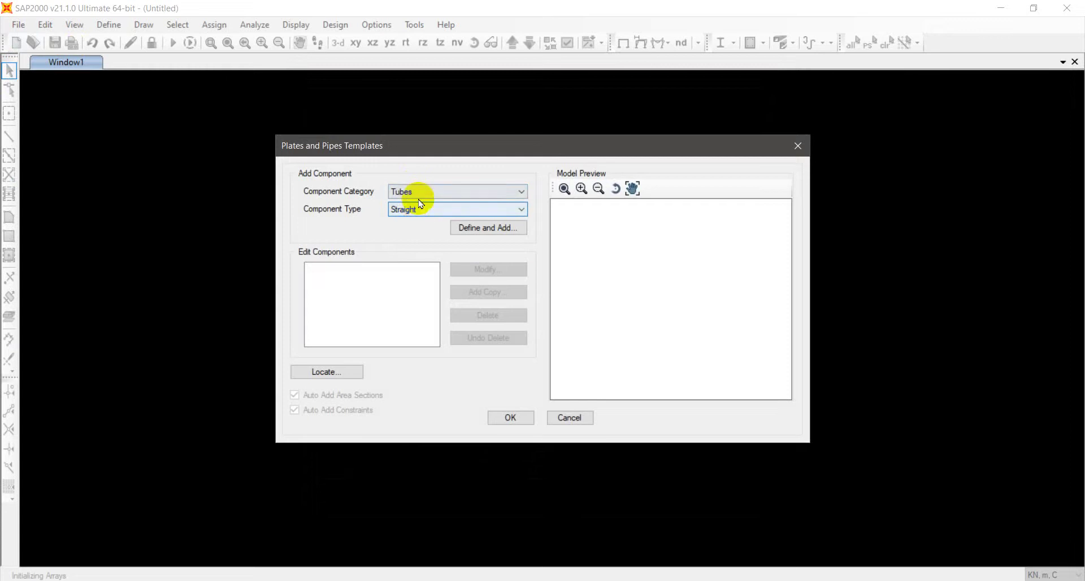
left_click(416, 194)
left_click(414, 204)
View the component parameters of the Bent Sharply pipe type, and close the template without adding the component.
left_click(412, 209)
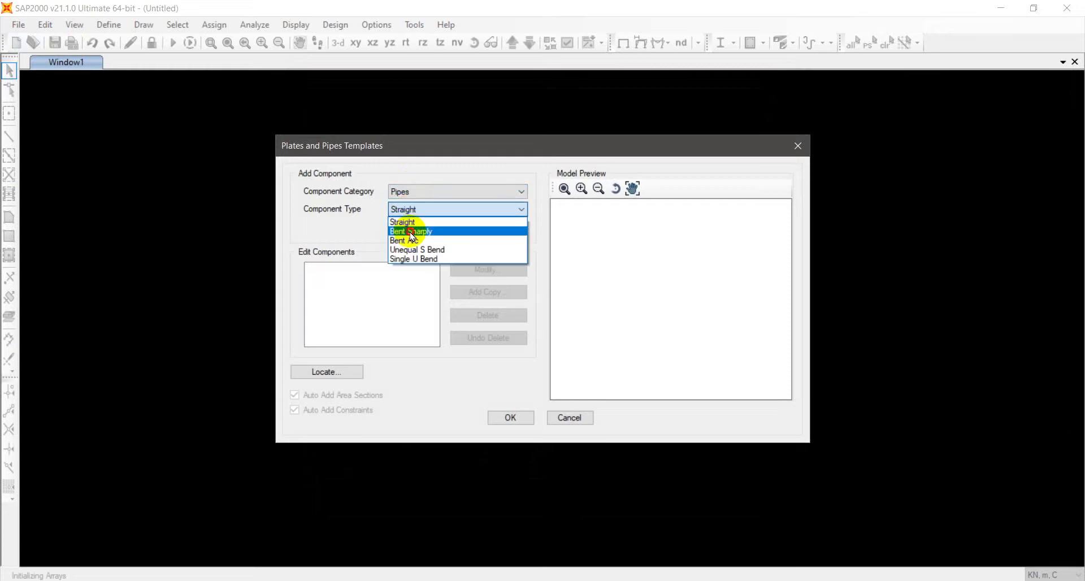
left_click(410, 227)
left_click(504, 235)
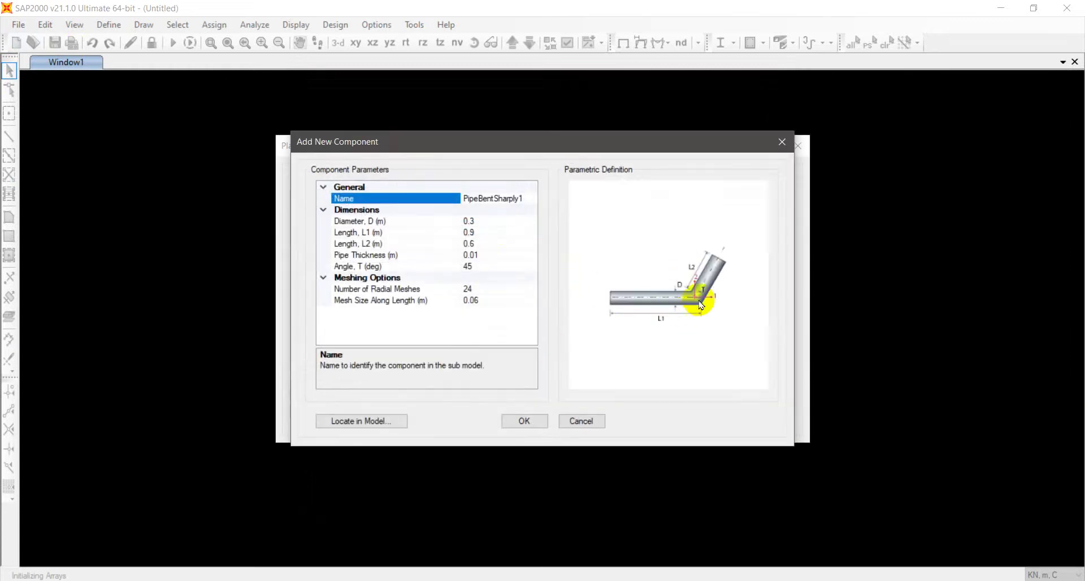
left_click(783, 142)
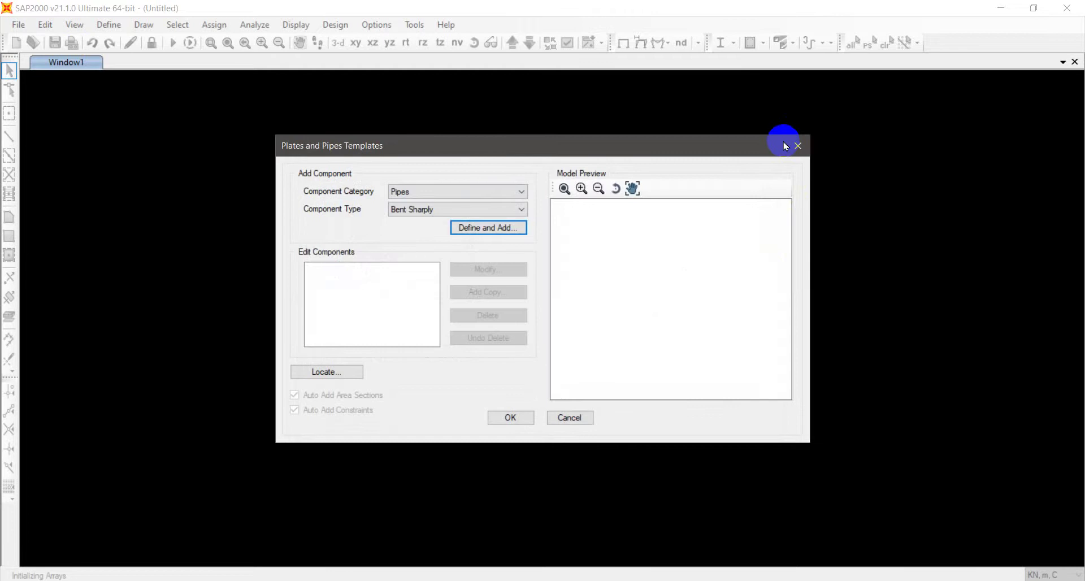
left_click(796, 147)
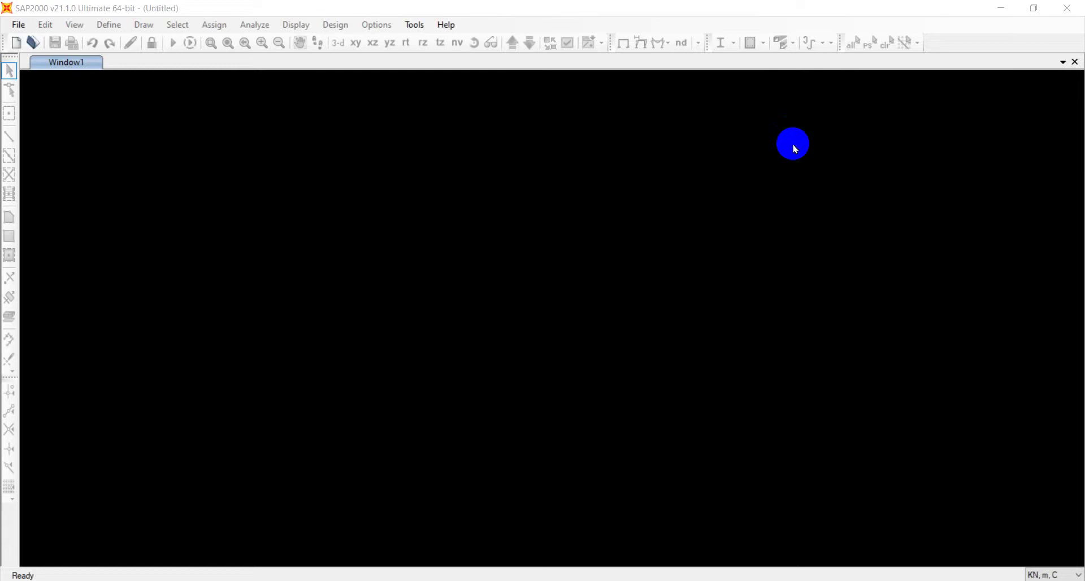
Start a new model with the 3D Frames template in KN, m, C units.
left_click(18, 24)
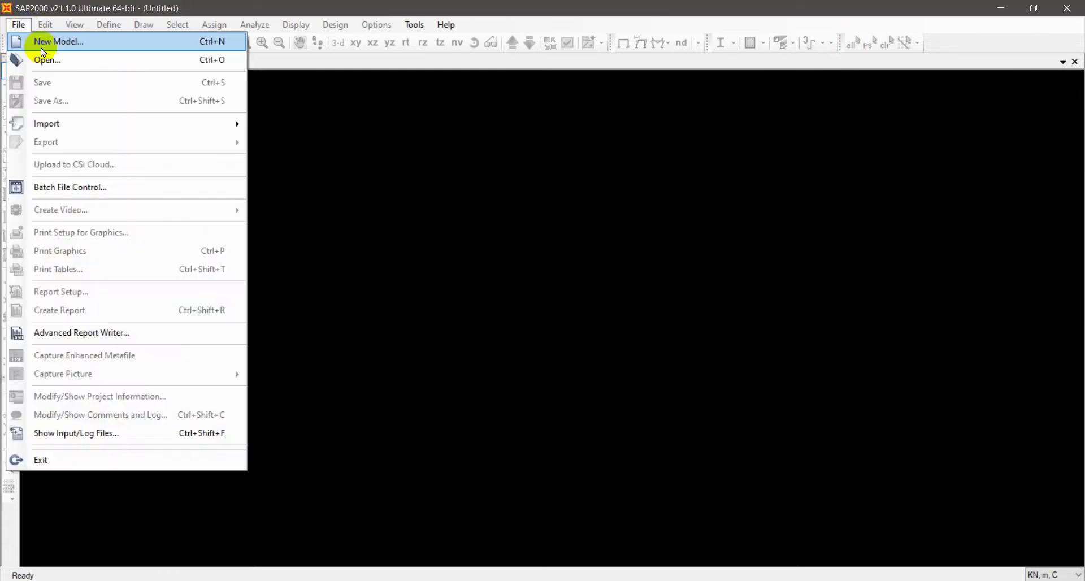
left_click(43, 45)
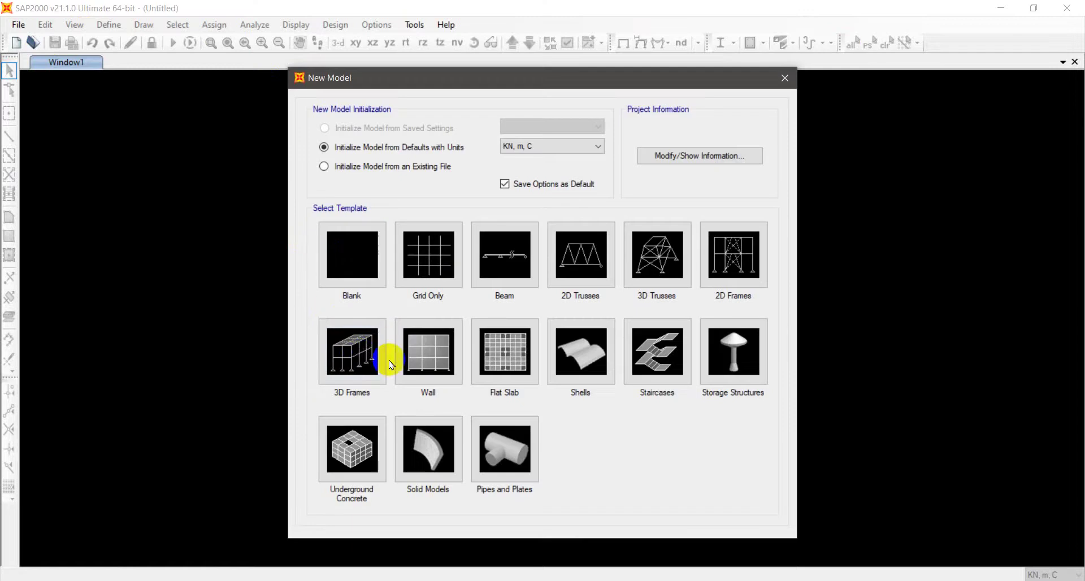
left_click(385, 357)
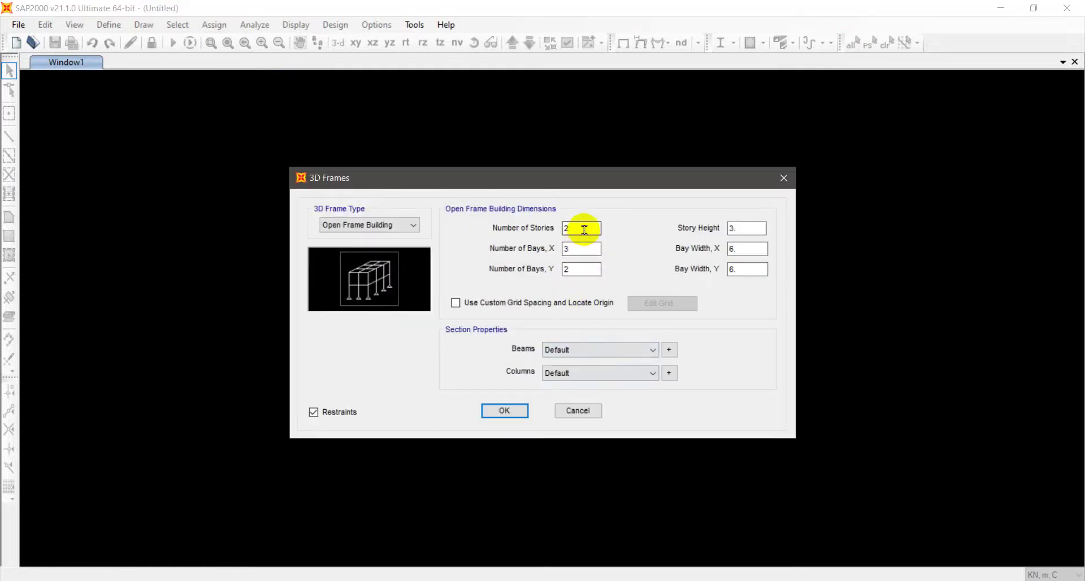
Define the open frame building with 4 stories, 5 bays in X and 6 bays in Y, each bay 4 m wide.
double_click(585, 229)
type("4")
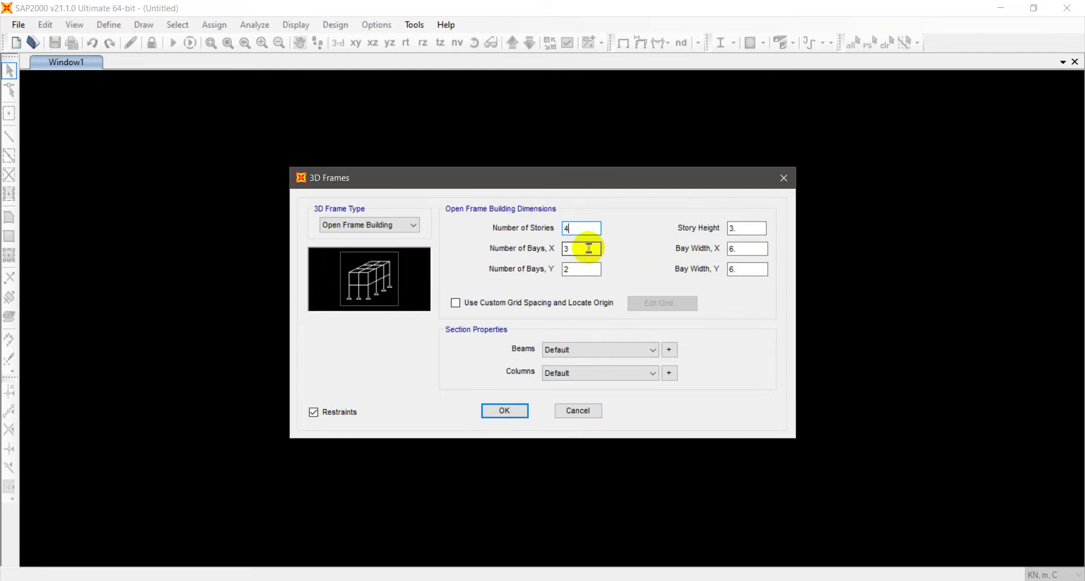
double_click(589, 247)
type("5")
double_click(732, 248)
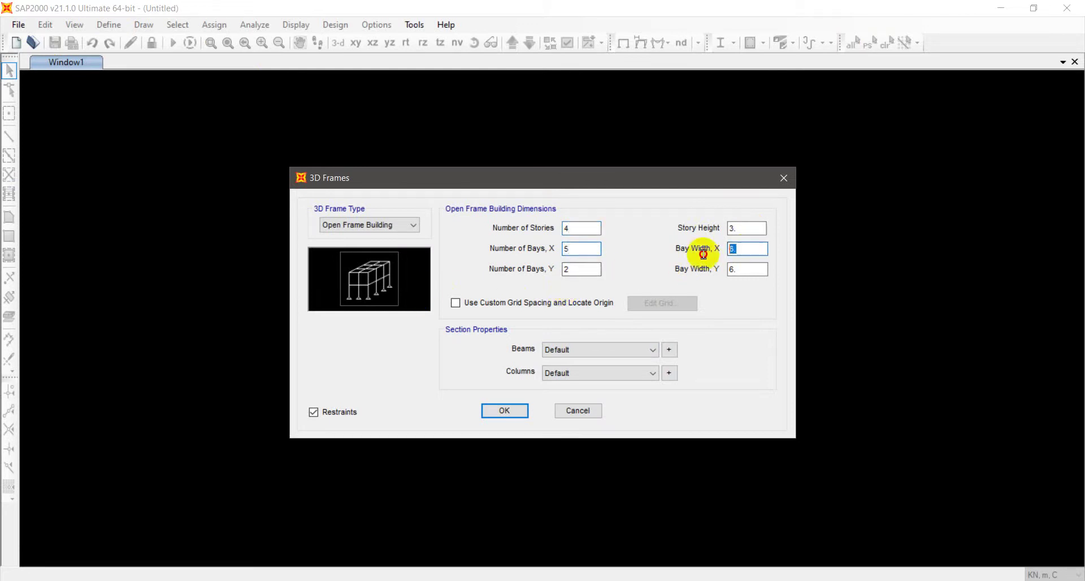
type("4")
double_click(585, 269)
type("6")
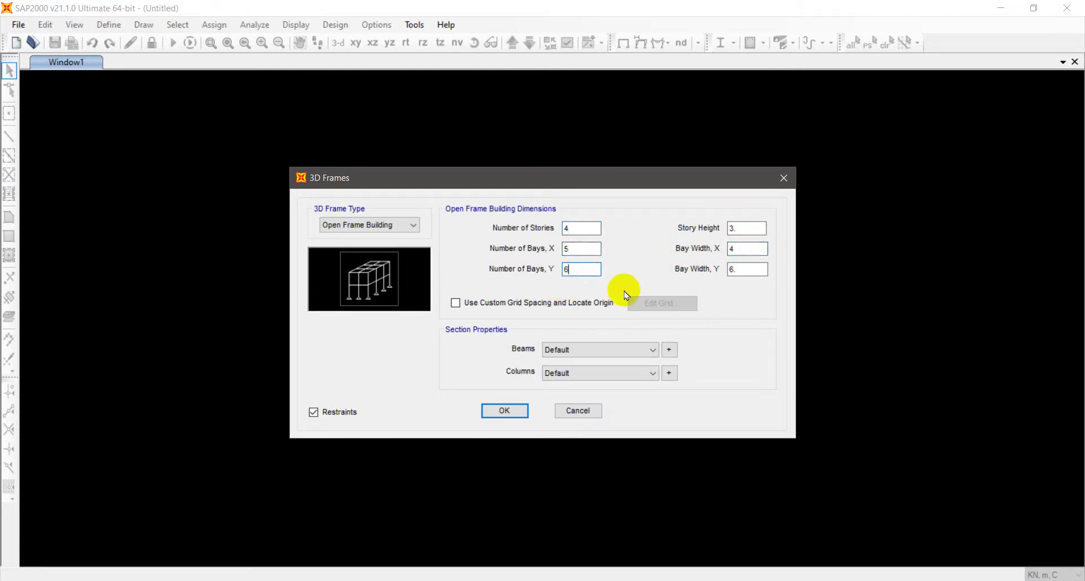
double_click(758, 272)
type("4")
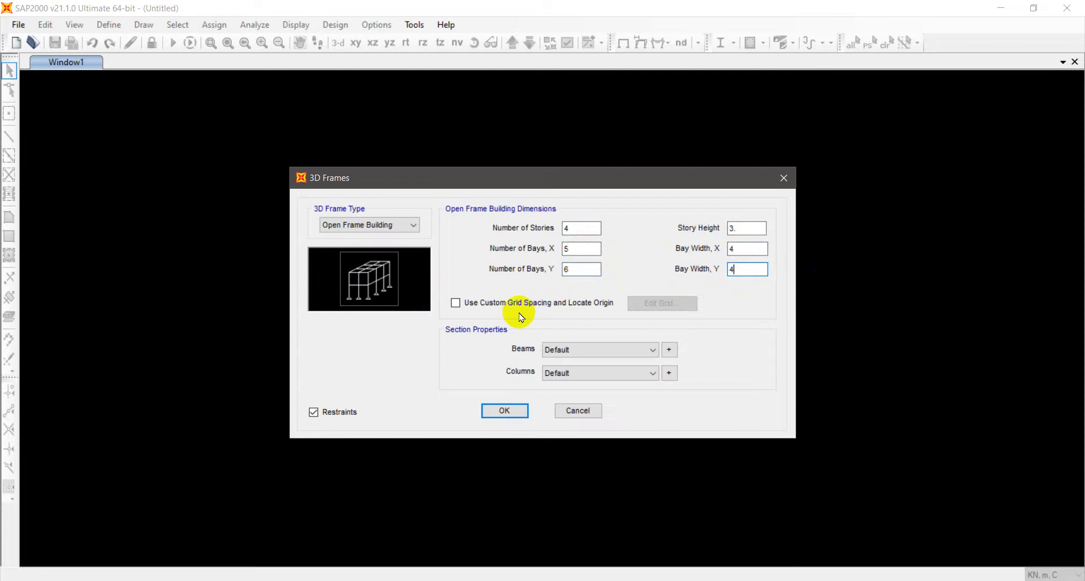
Add a rectangular frame section for the beams, 0.6 m deep and 0.4 m wide.
left_click(669, 349)
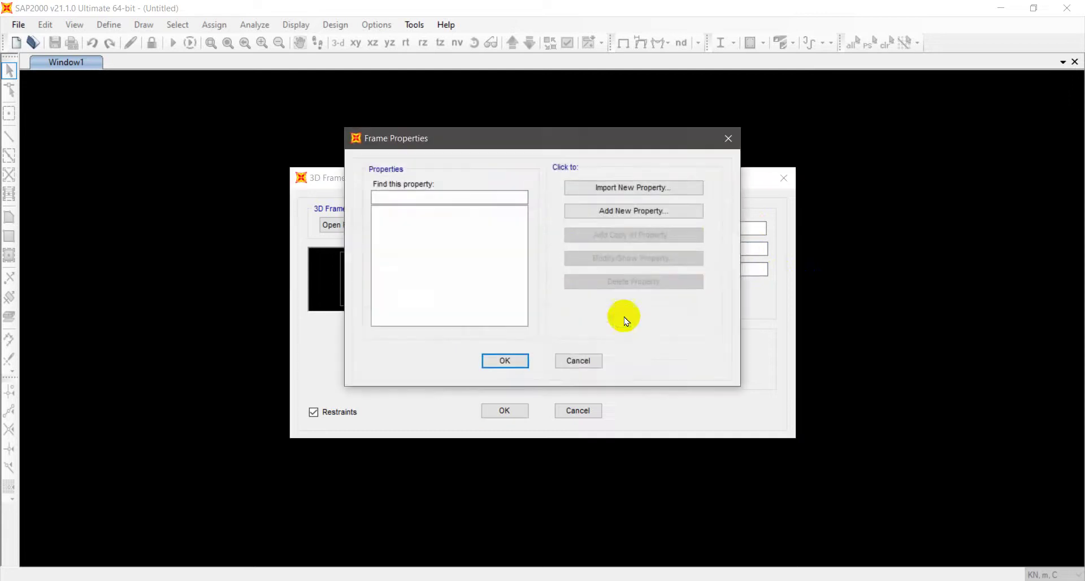
left_click(603, 211)
left_click(400, 404)
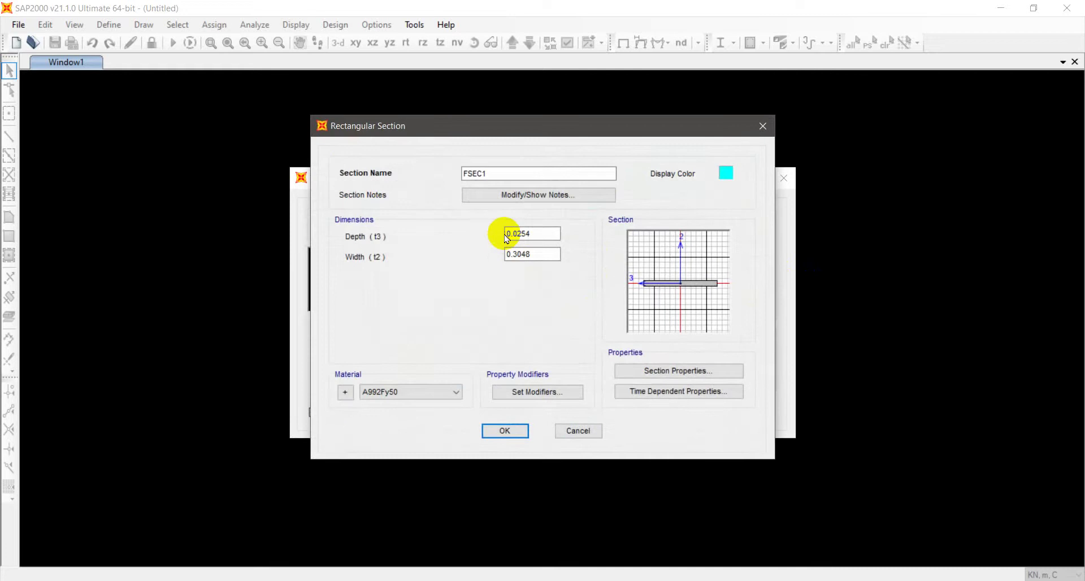
double_click(536, 233)
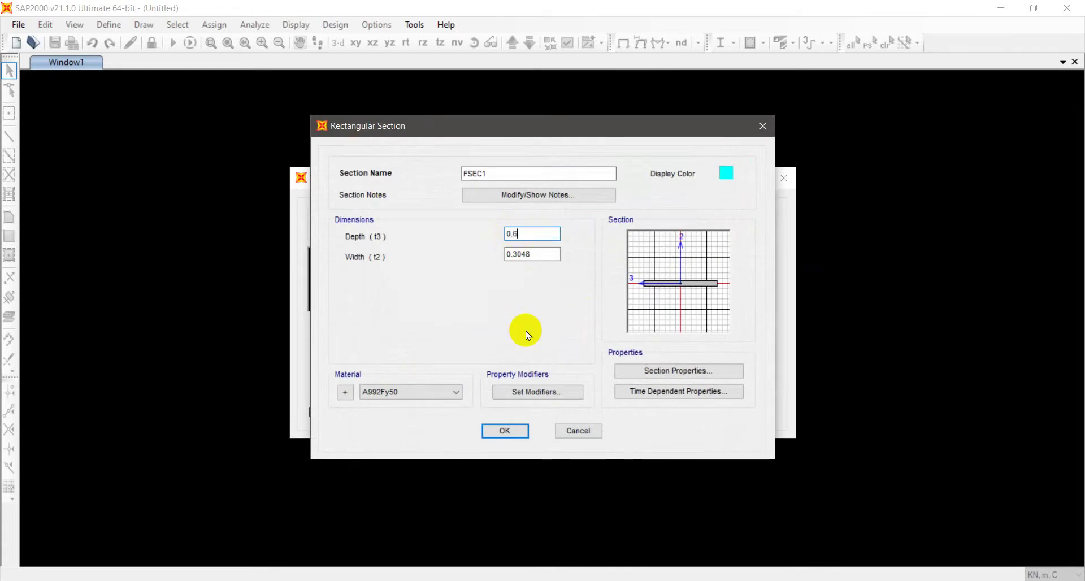
key("Tab")
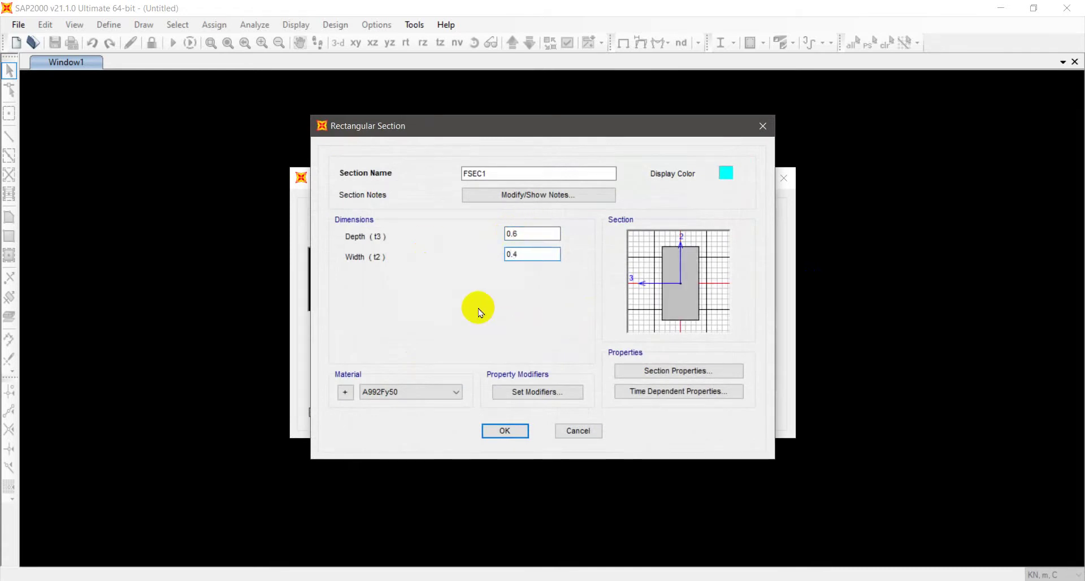
Rename the 4000Psi concrete material as C25 and set its weight per unit volume to 24 kN/m³.
left_click(345, 392)
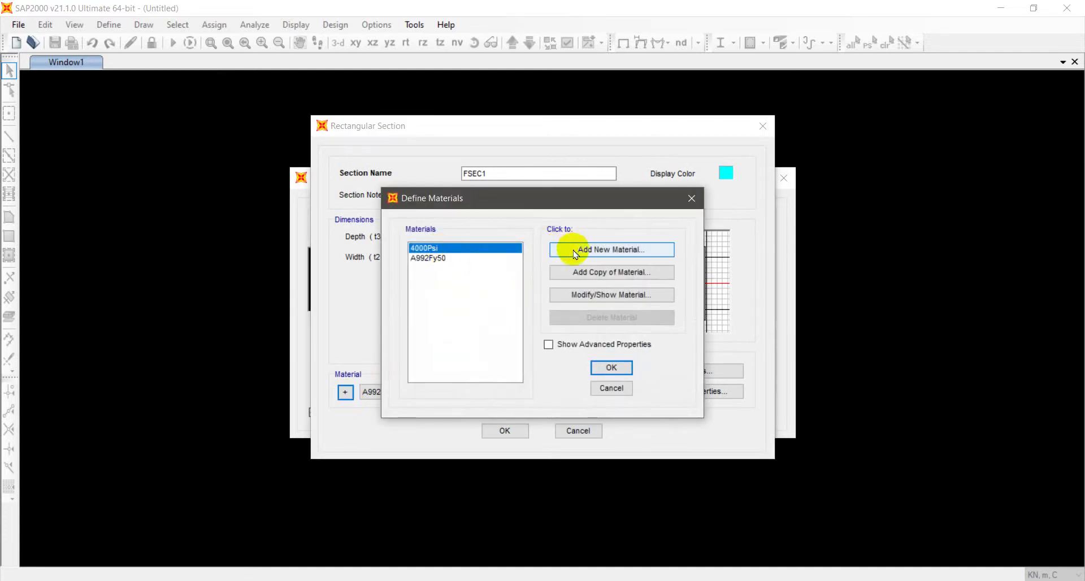
left_click(611, 294)
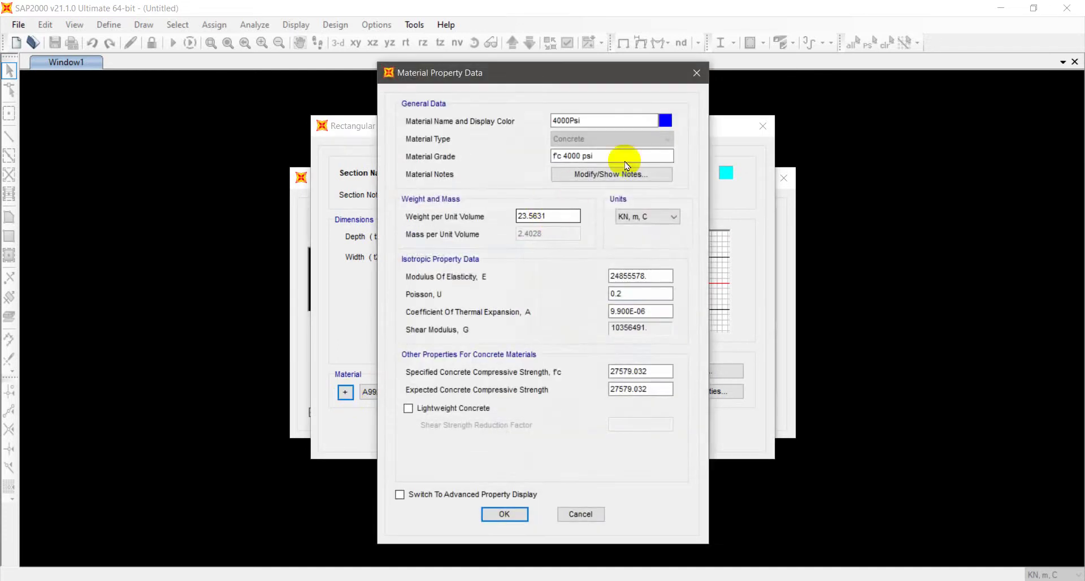
double_click(603, 120)
type("c")
key("BackSpace")
type("C25")
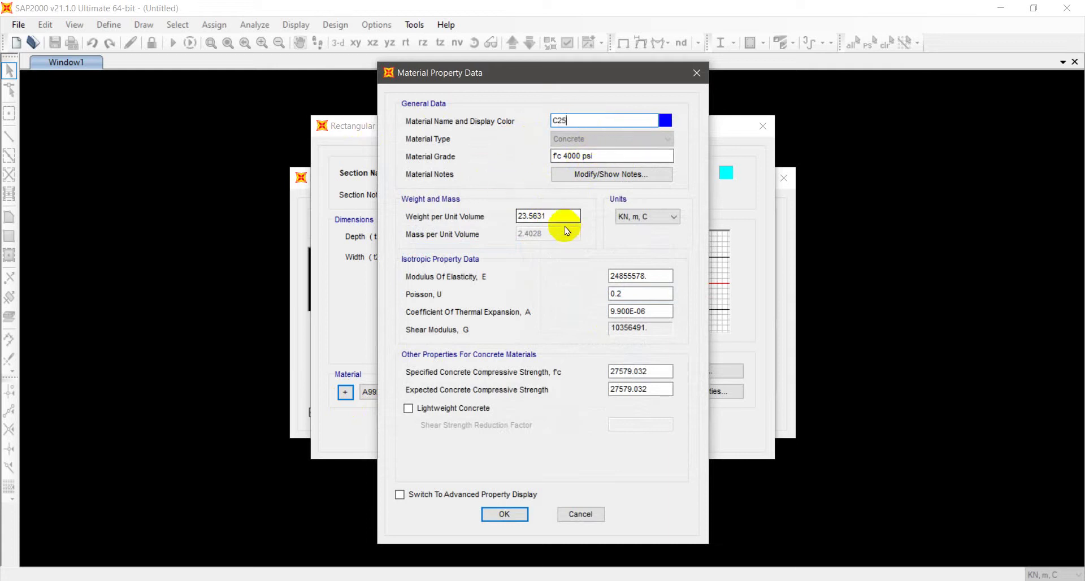
left_click_drag(563, 215, 491, 215)
type("24")
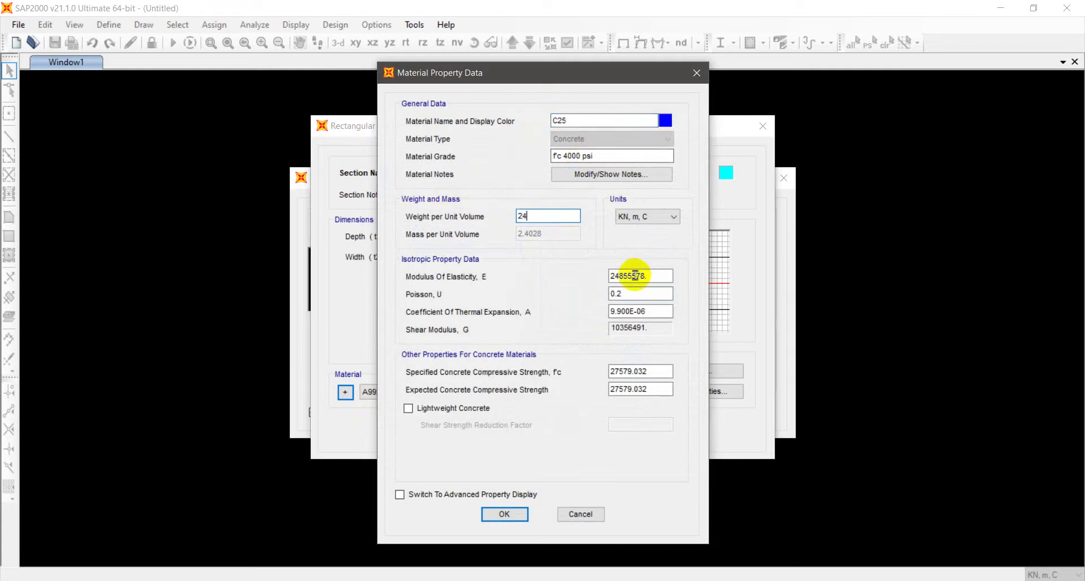
Switch the C25 material's units to N, mm, C and set its modulus of elasticity to 23650.
left_click_drag(637, 275, 667, 275)
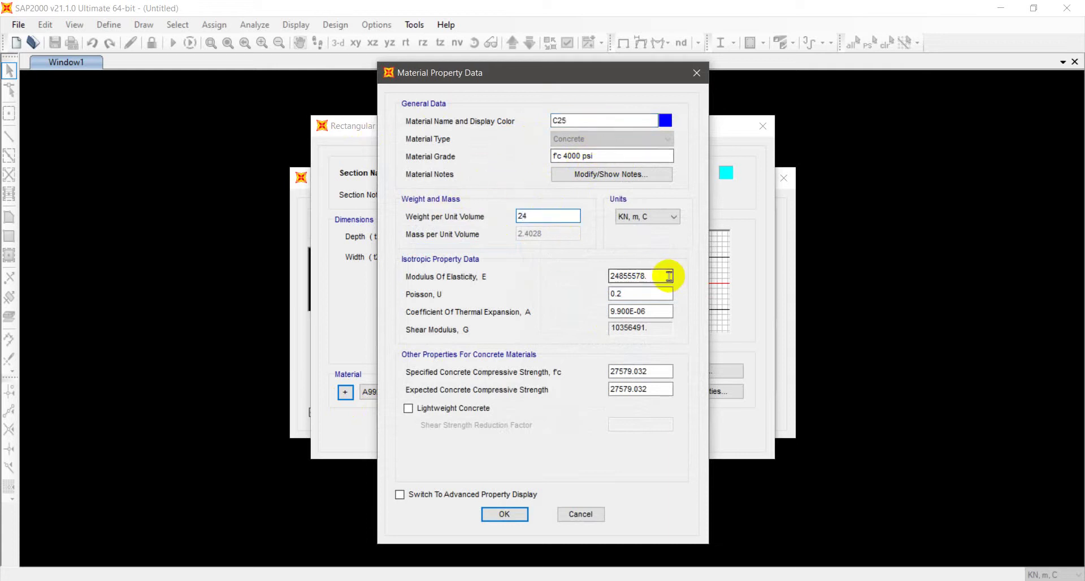
left_click(657, 218)
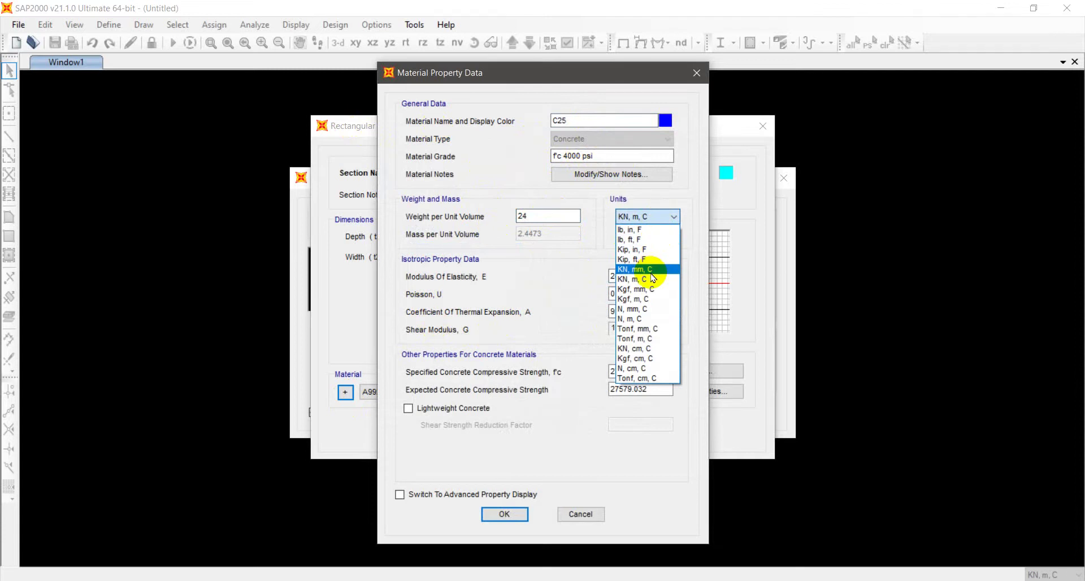
left_click(644, 309)
double_click(650, 276)
type("23")
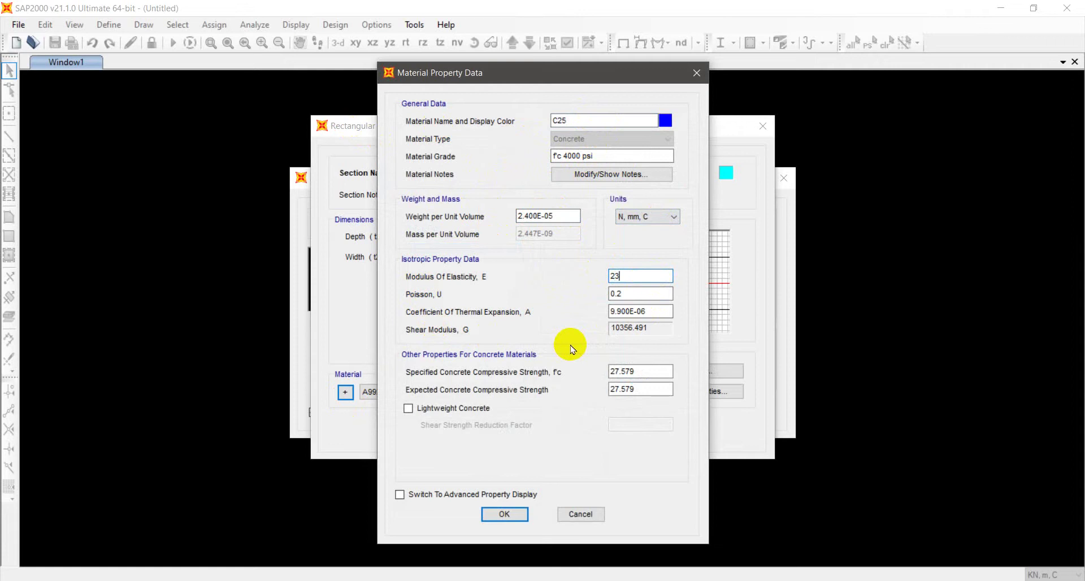
type("650")
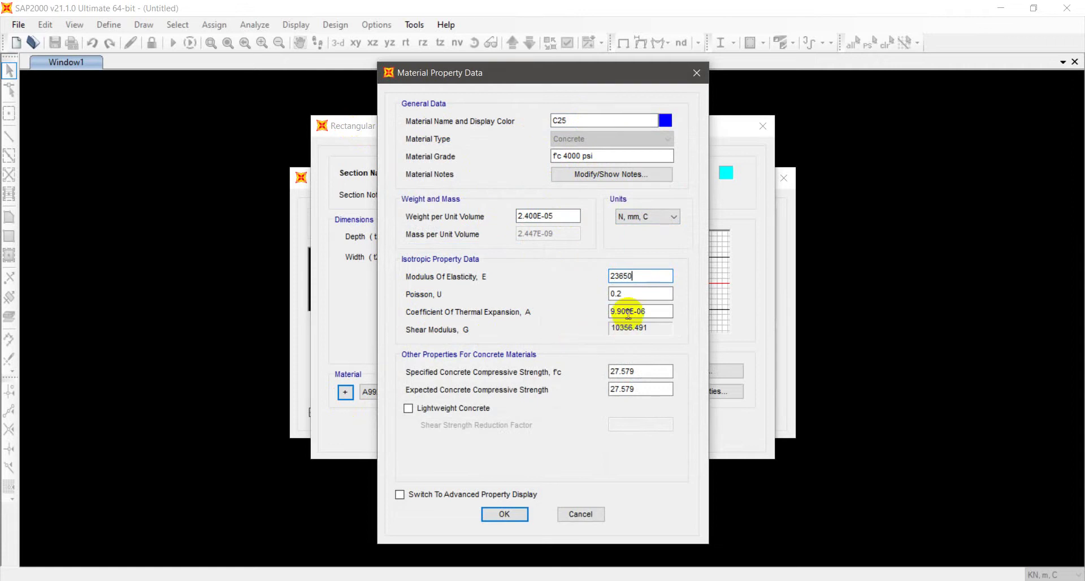
Set C25's specified and expected compressive strengths to 25 N/mm², restore KN, m, C units, and accept the material.
double_click(648, 373)
type("25")
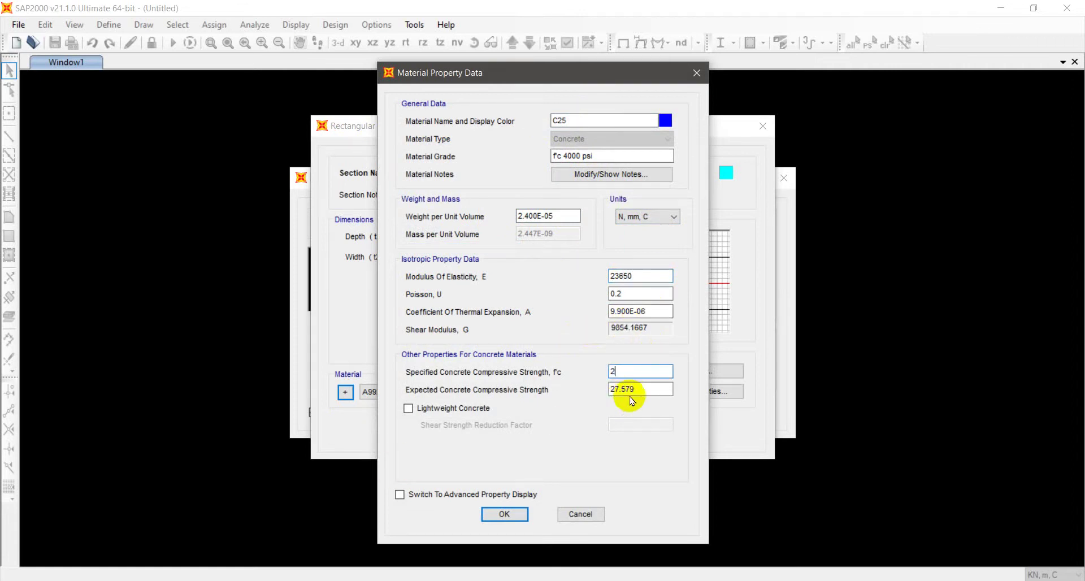
double_click(625, 390)
type("25")
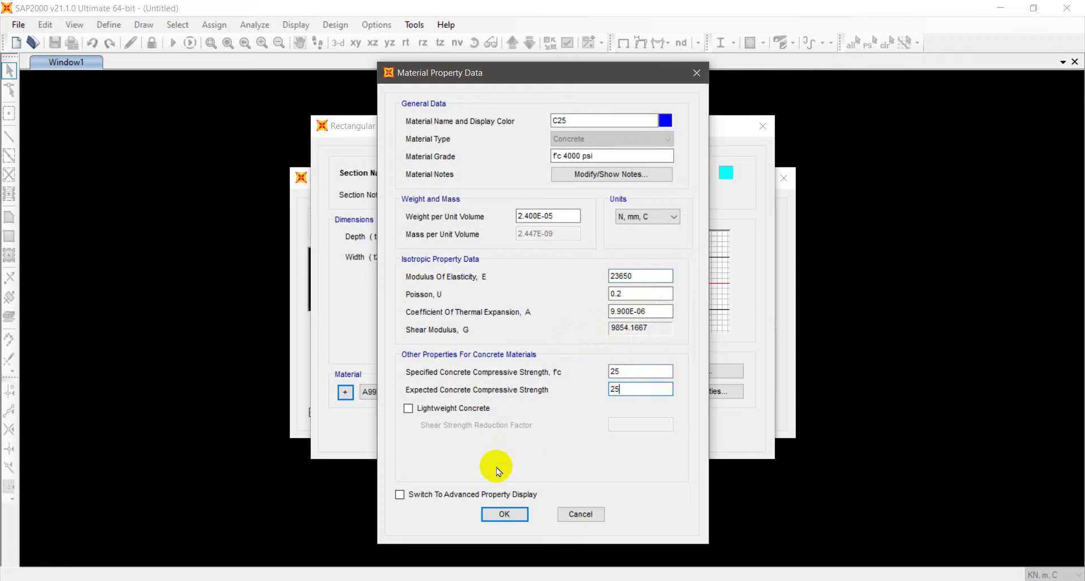
left_click(667, 219)
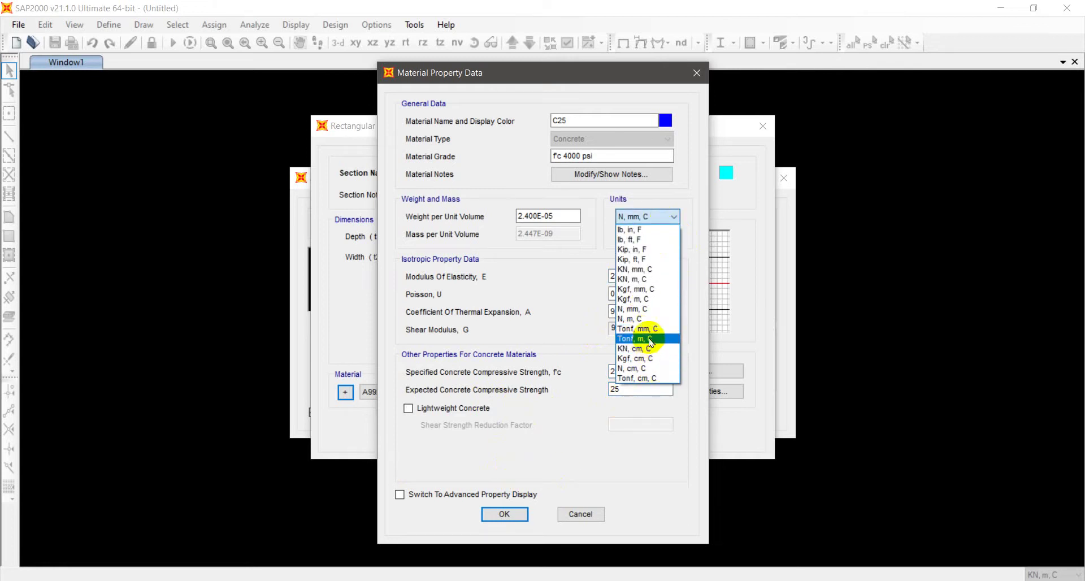
left_click(649, 279)
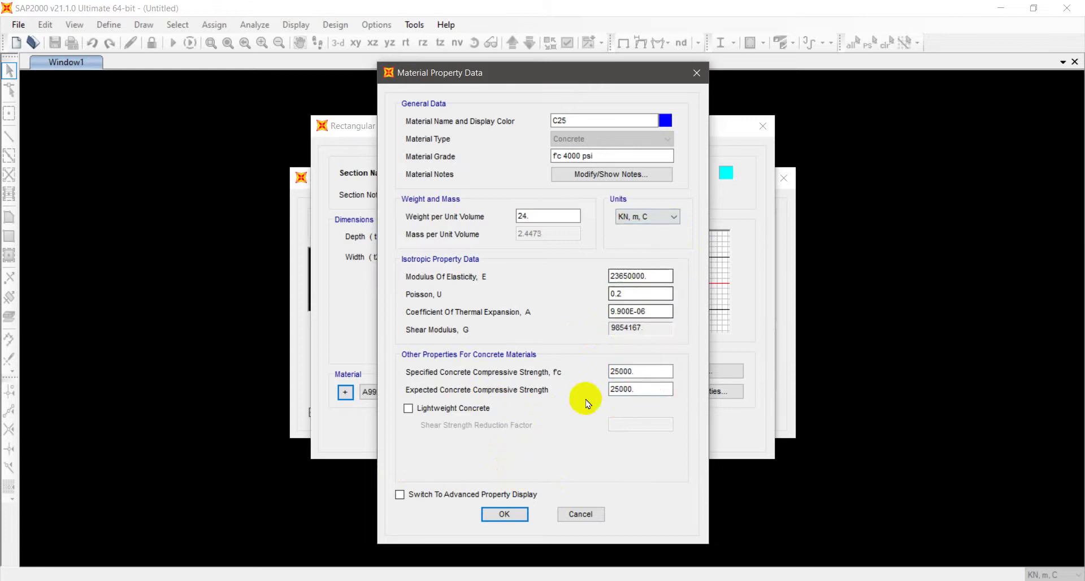
left_click(493, 511)
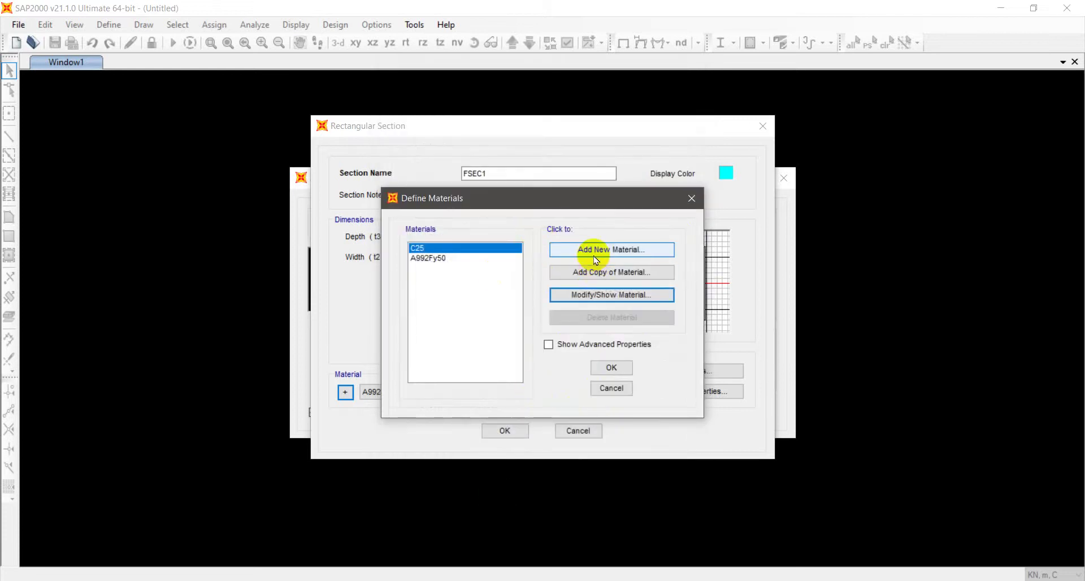
Add a United States rebar material with standard ASTM A615, Grade 60.
left_click(596, 261)
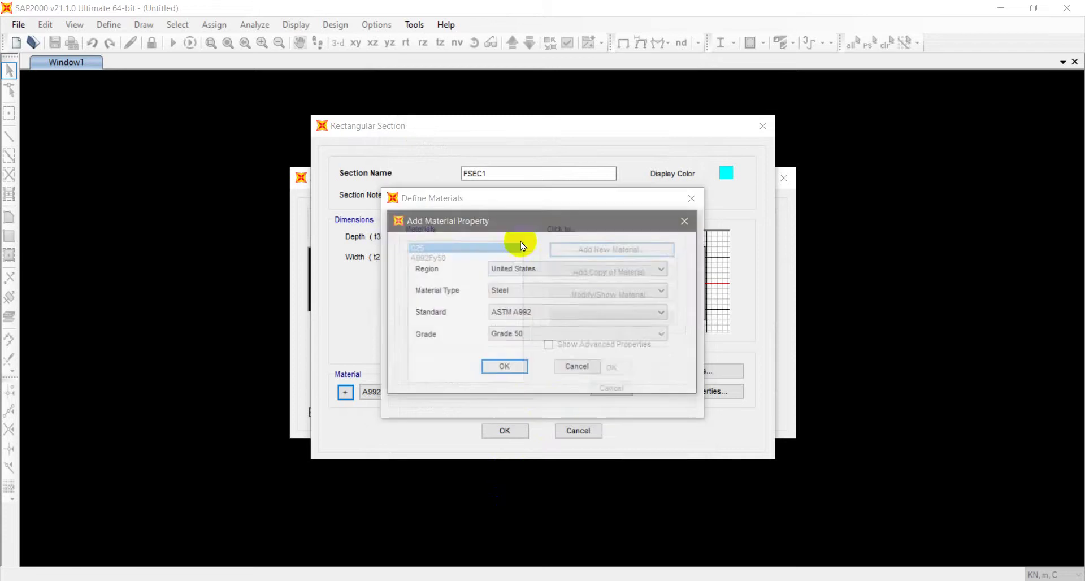
left_click(537, 294)
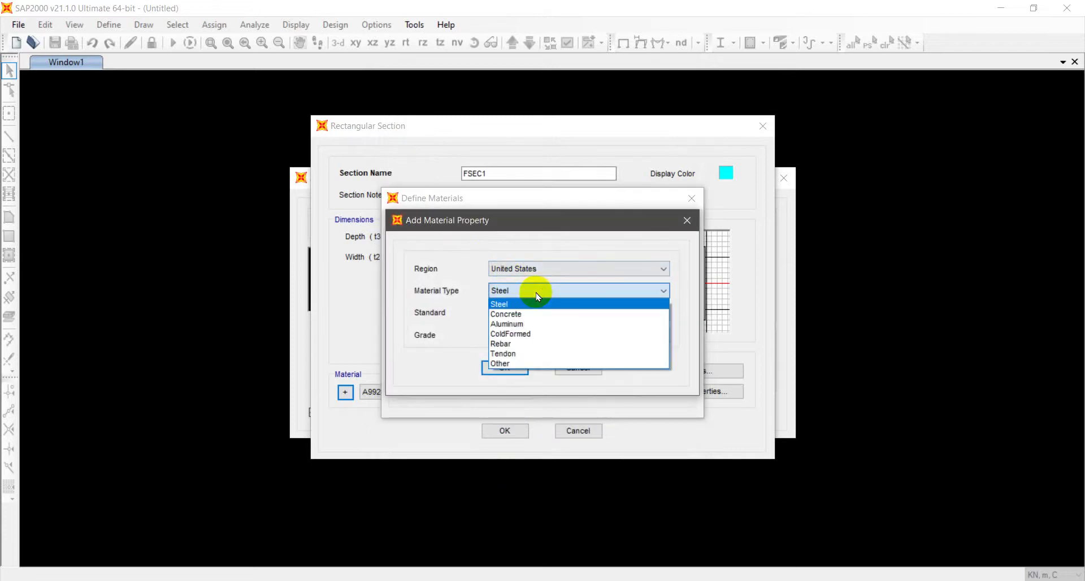
left_click(516, 343)
left_click(558, 313)
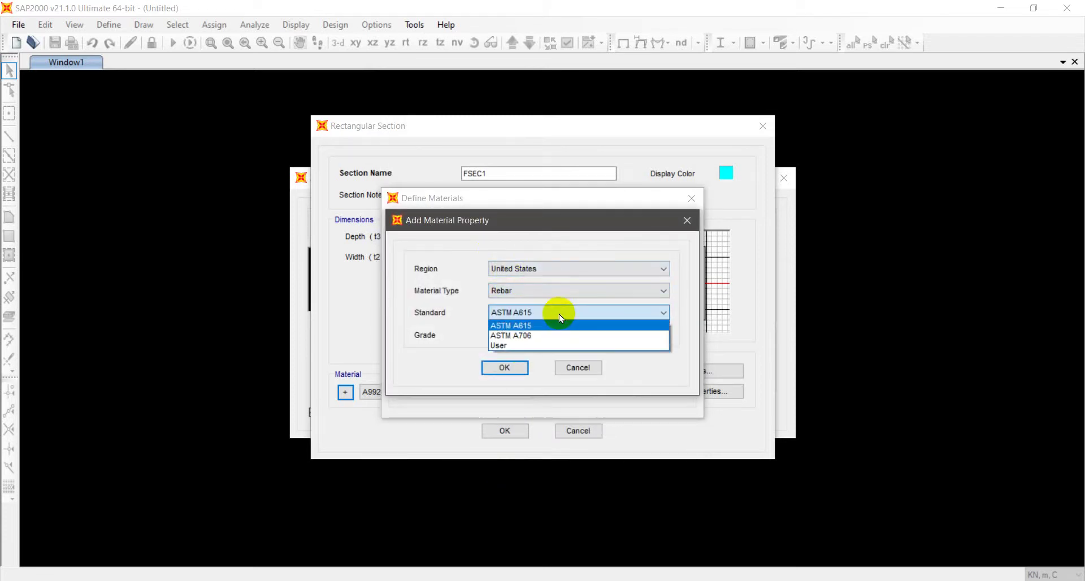
left_click(560, 318)
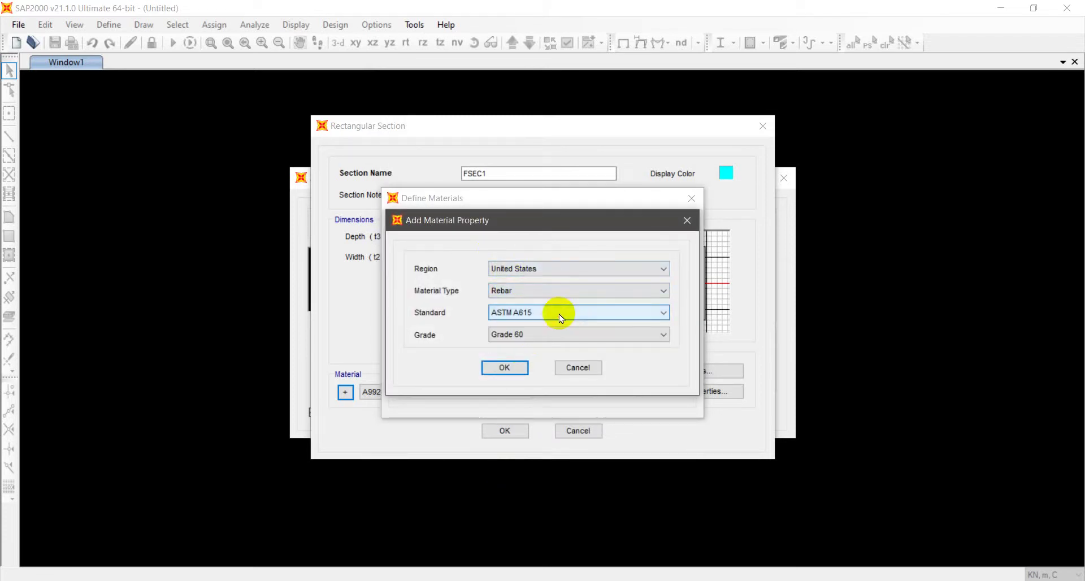
left_click(535, 334)
left_click(531, 333)
left_click(514, 368)
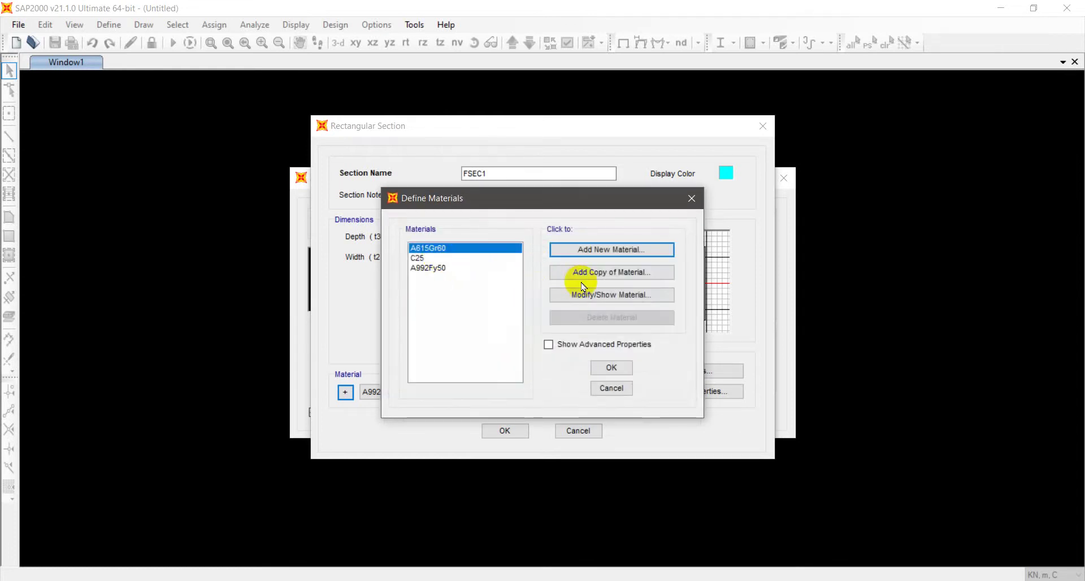
Rename the new rebar material Fy 400, with weight per unit volume 78.5 kN/m³ and modulus of elasticity 200000 in N, mm, C units.
left_click(584, 295)
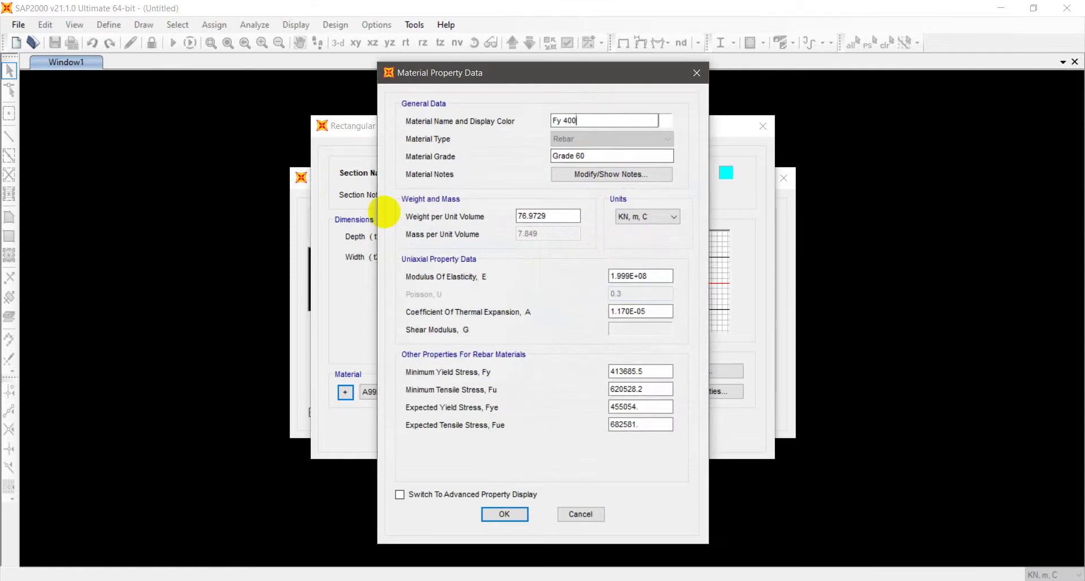
double_click(556, 219)
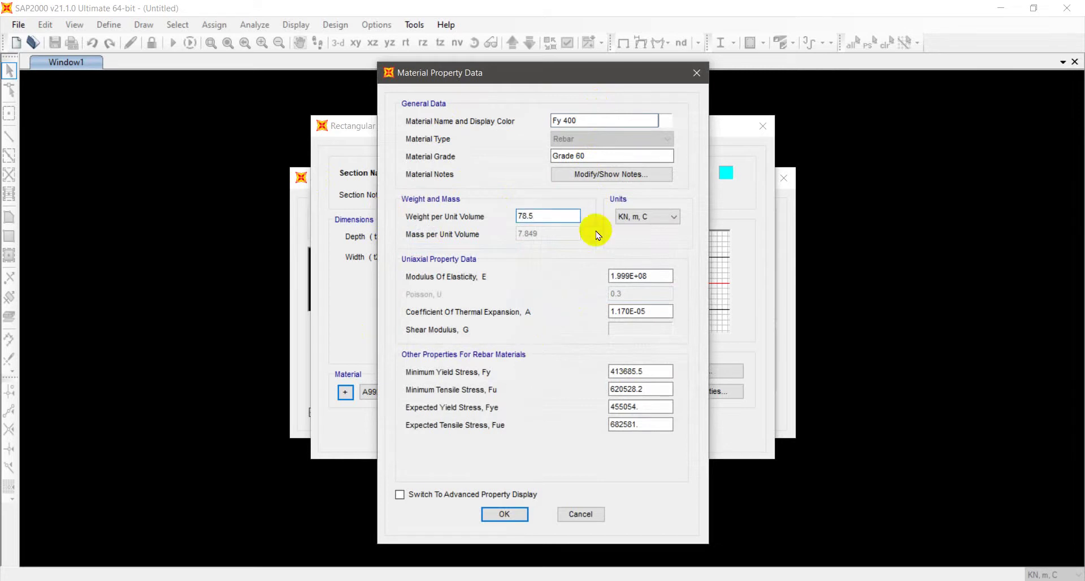
double_click(653, 277)
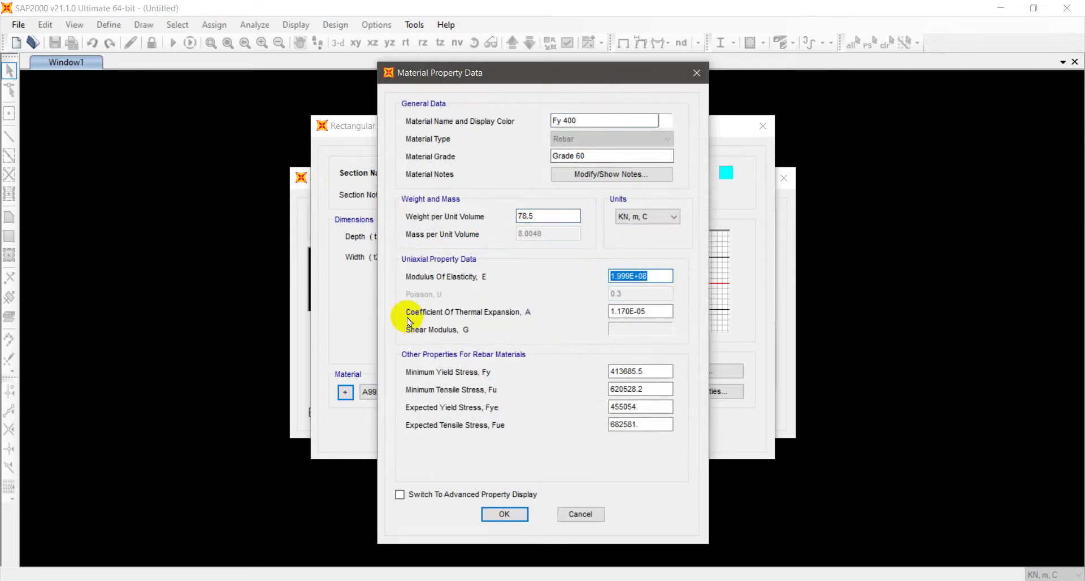
left_click(648, 217)
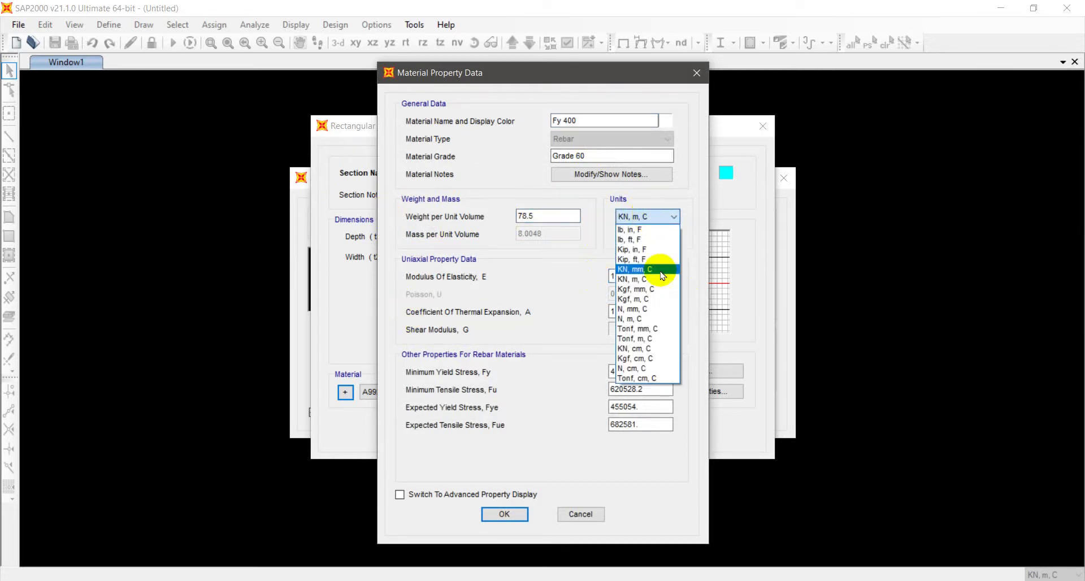
left_click(662, 309)
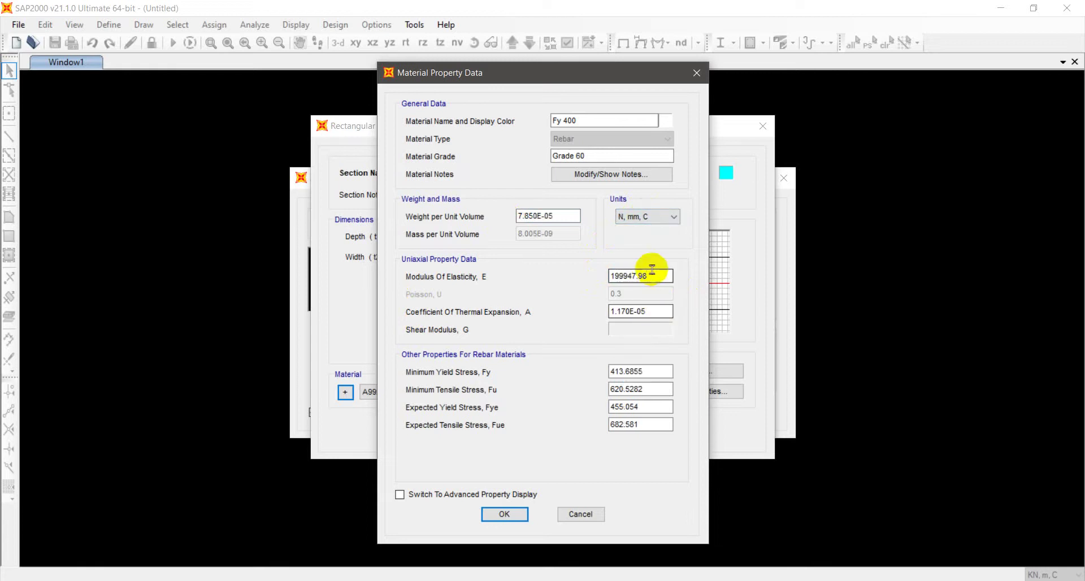
double_click(650, 276)
type("200000")
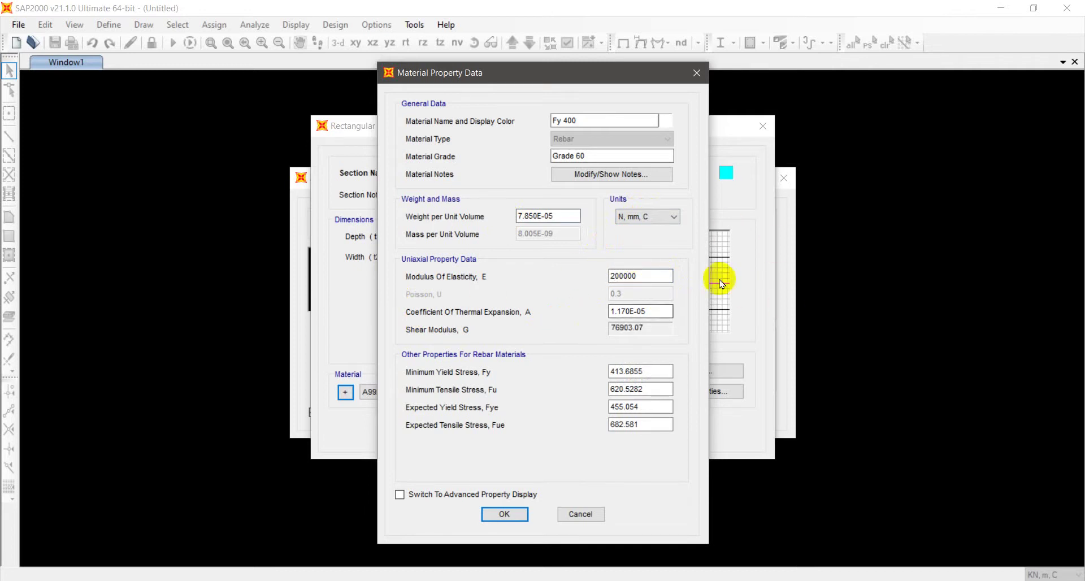
Set Fy 400's minimum yield and tensile stresses to 400 and 600, expected stresses to 440 and 660, and accept the material.
double_click(647, 370)
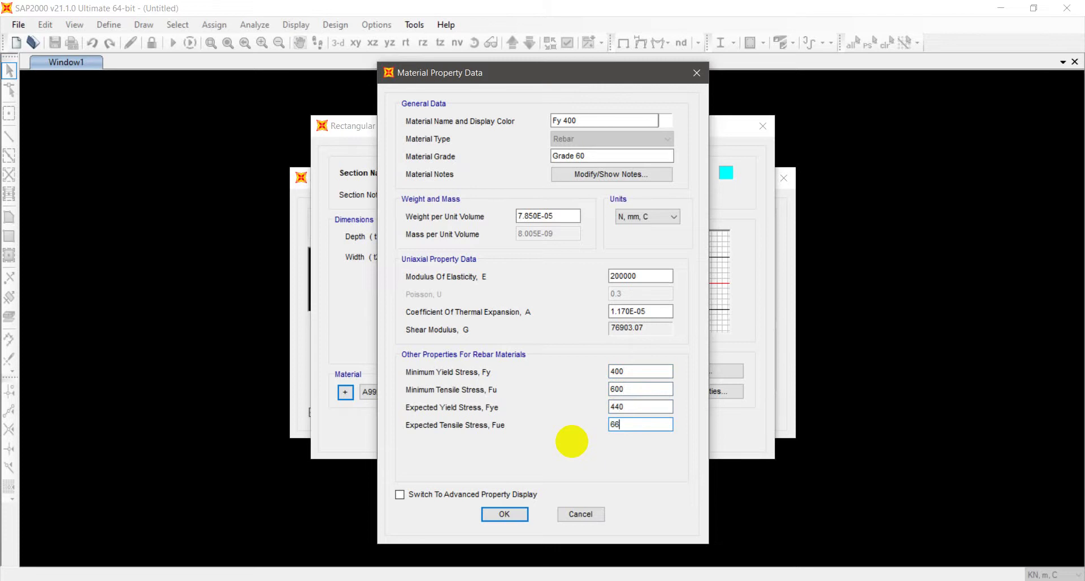
left_click(505, 513)
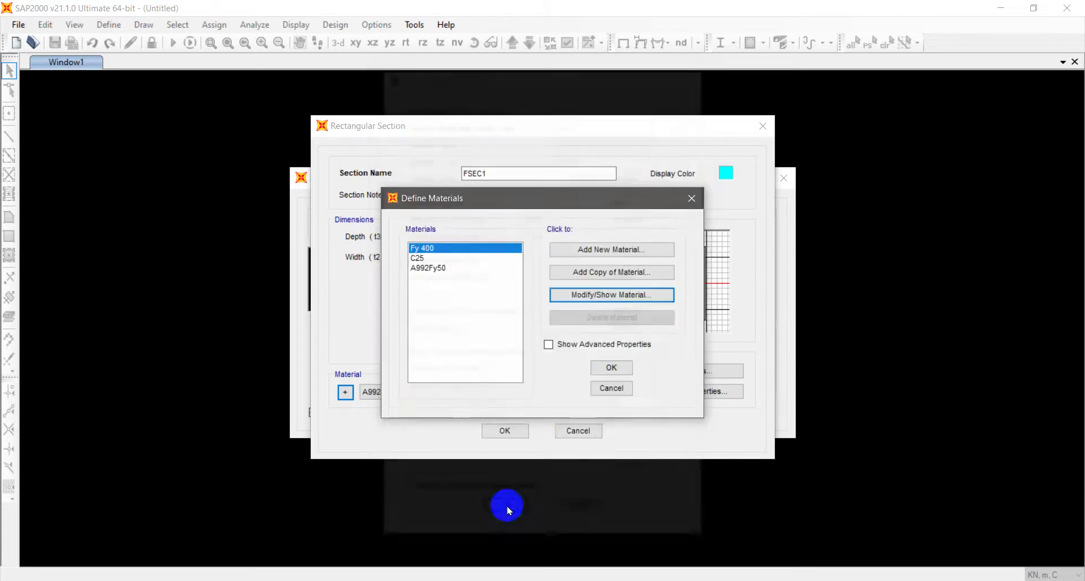
Copy Fy 400 as Fyt 276 with minimum stresses 276 and 414 and expected stresses 303.6 and 455.4, and accept the materials.
left_click(612, 274)
double_click(593, 120)
type("Fyt 276")
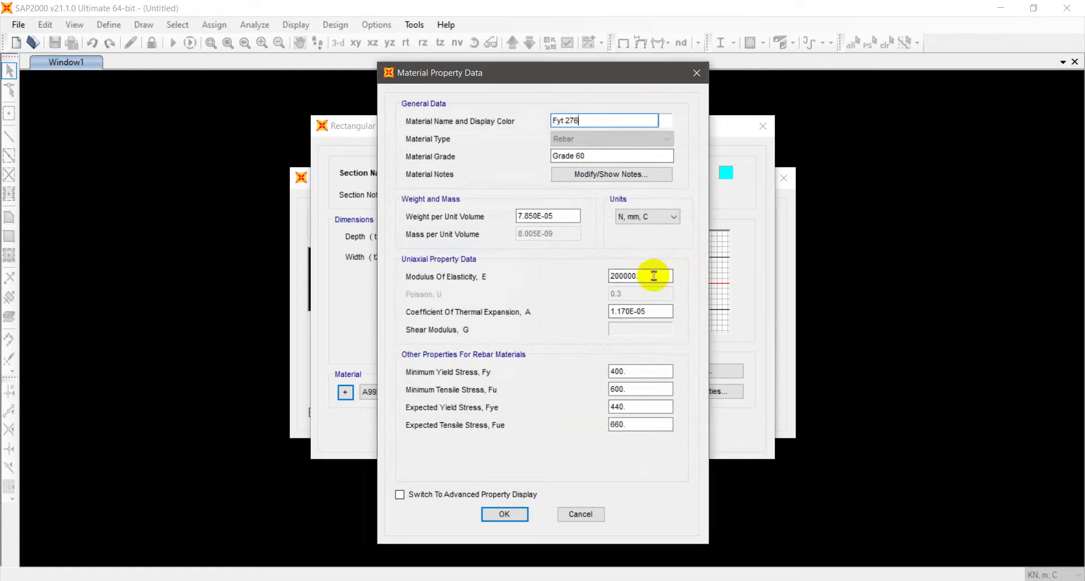
double_click(645, 370)
type("276")
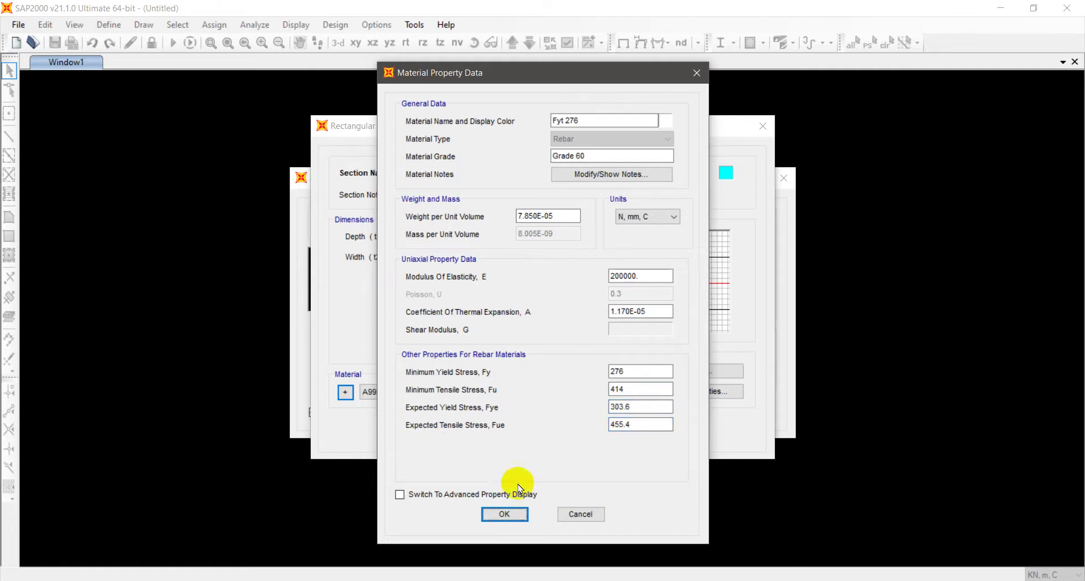
left_click(504, 513)
left_click(613, 368)
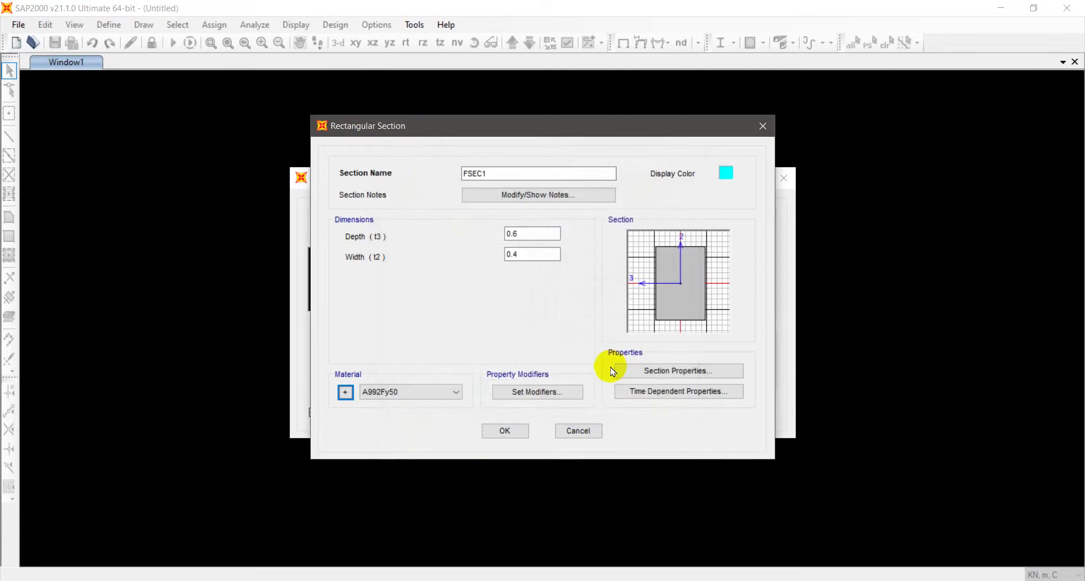
Assign material C25 to the rectangular section and set its moment of inertia modifiers about the 2 and 3 axes to 0.35.
left_click(431, 391)
left_click(442, 413)
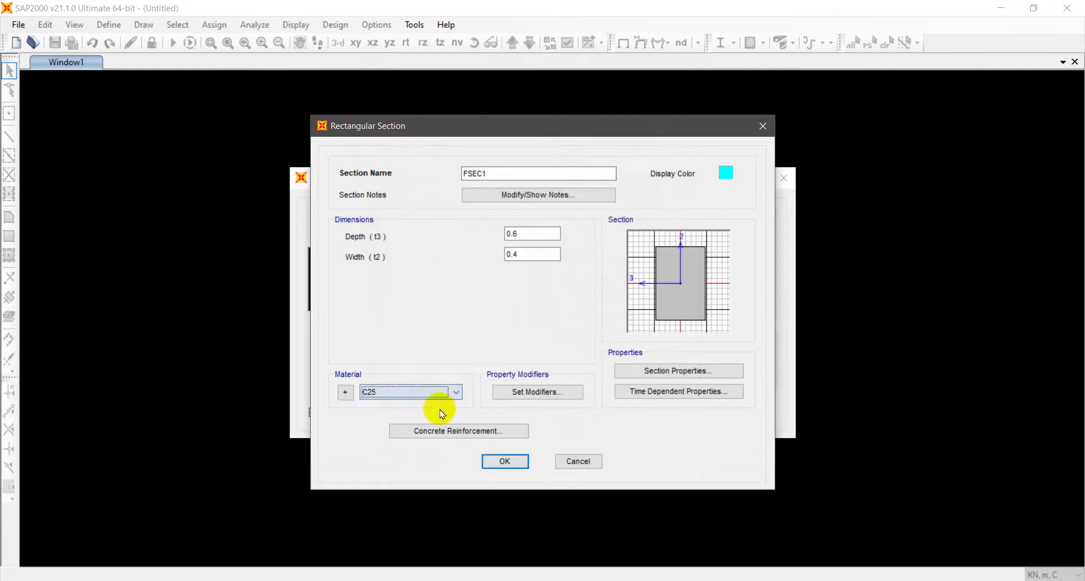
left_click(537, 391)
double_click(613, 290)
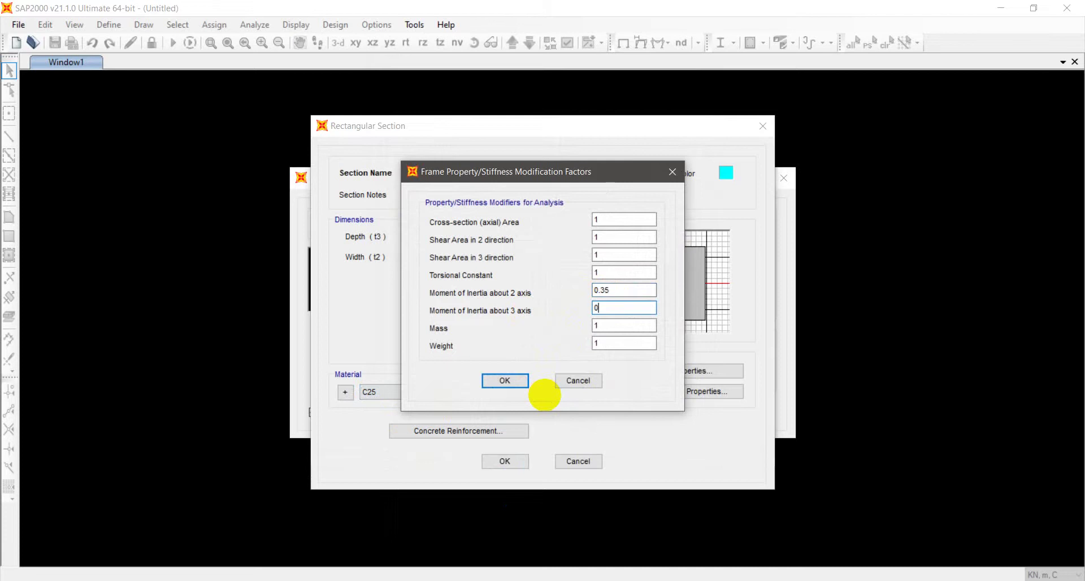
left_click(505, 380)
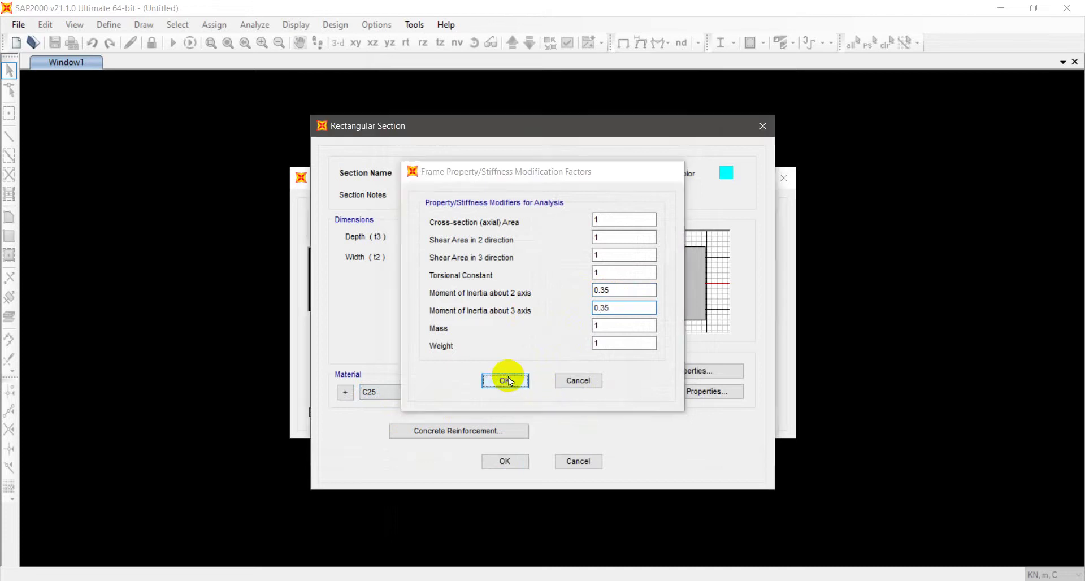
Configure the section's reinforcement for beam design with Fyt 276 confinement bars, and save the section as B 40 X 60.
left_click(484, 428)
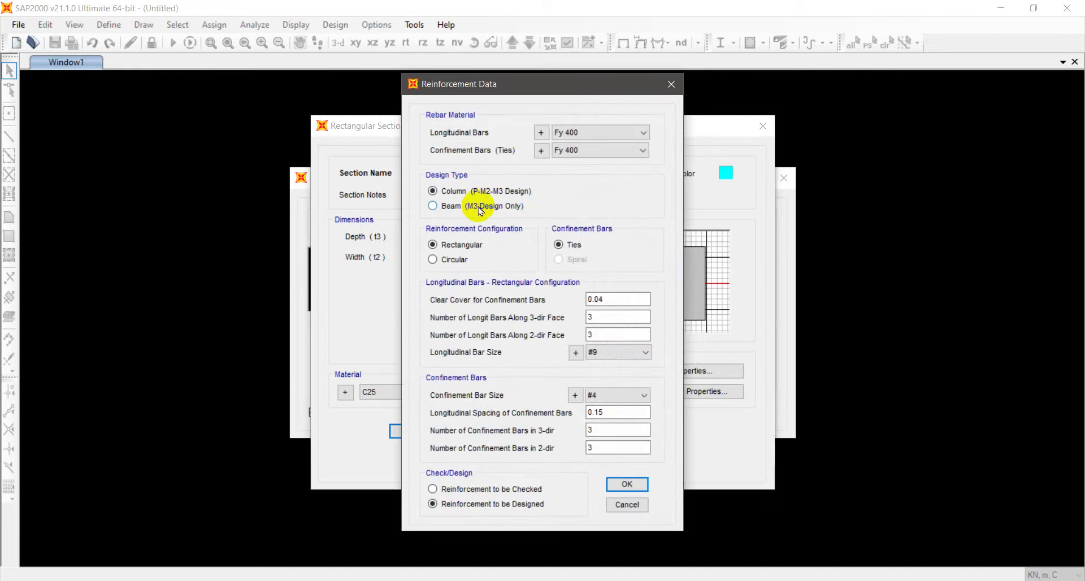
left_click(477, 206)
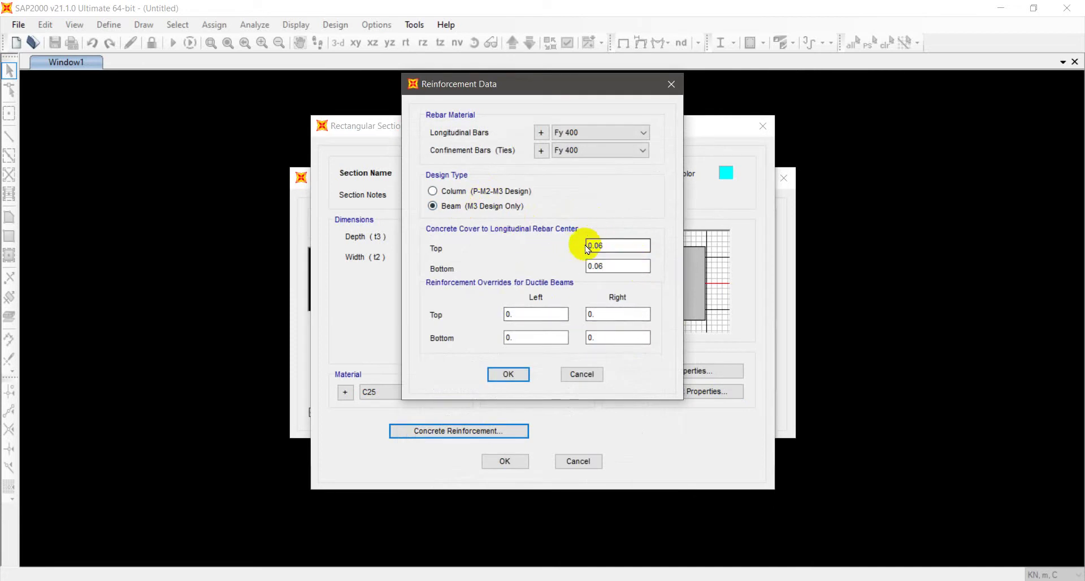
left_click(611, 240)
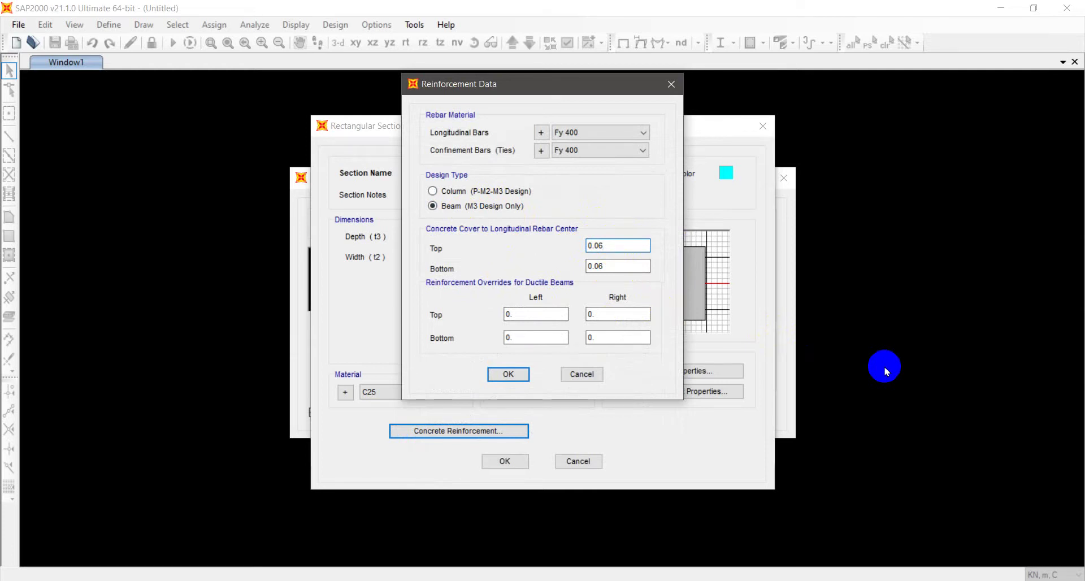
left_click(582, 150)
left_click(583, 173)
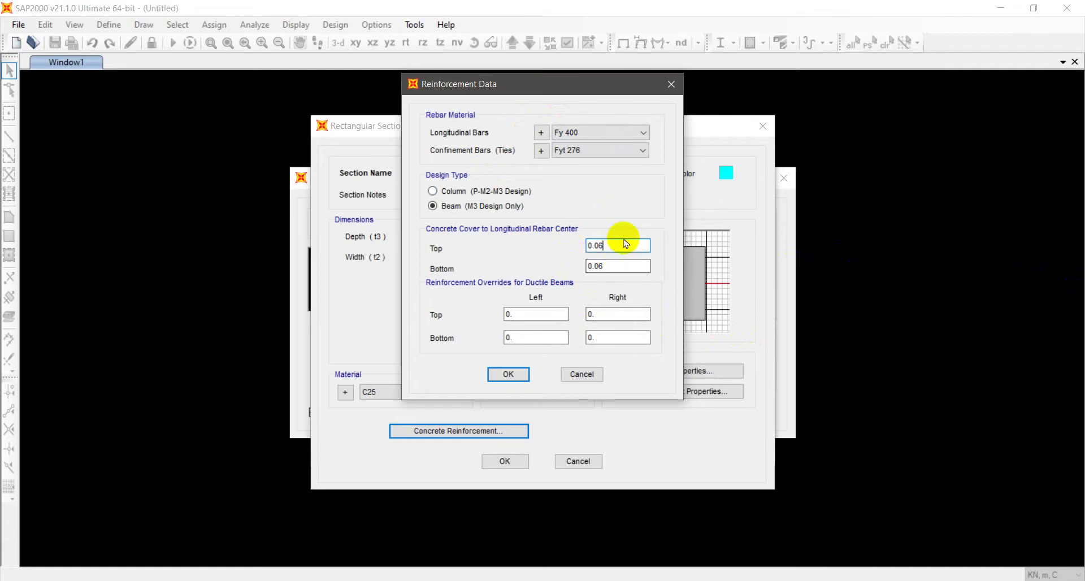
left_click(512, 376)
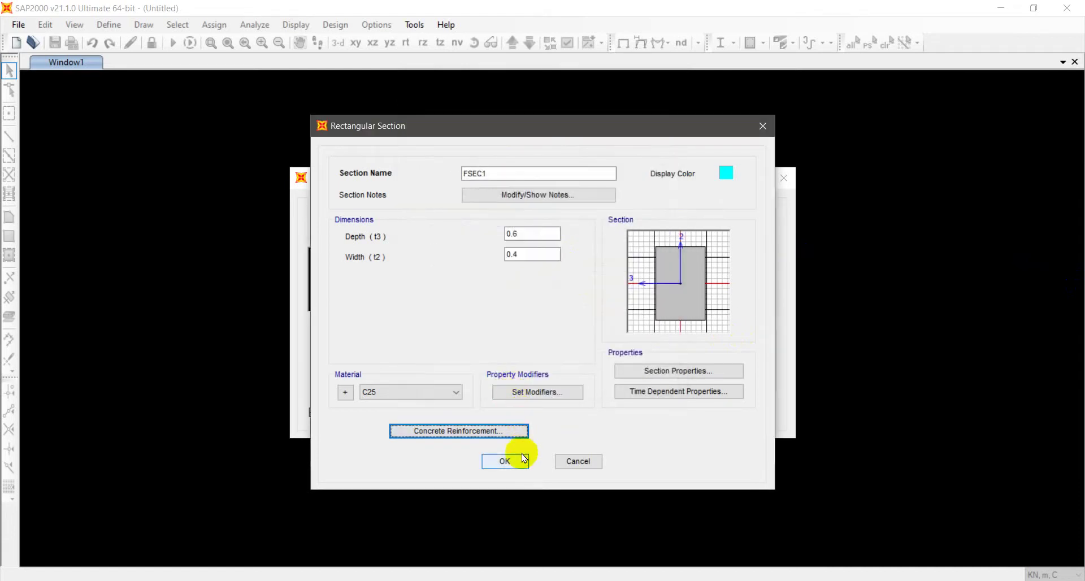
double_click(508, 174)
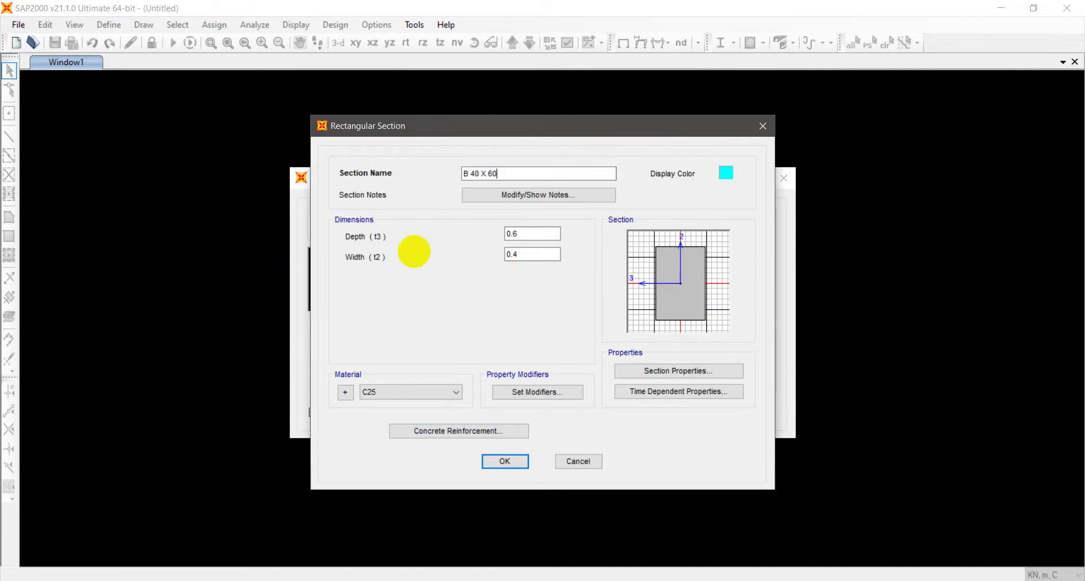
key("Return")
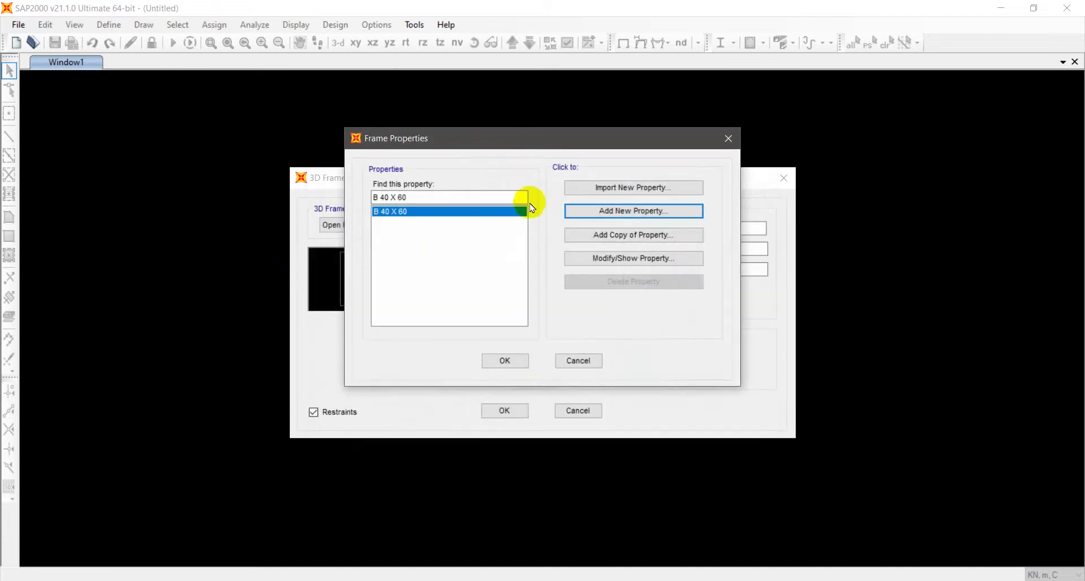
Copy the B 40 X 60 section as C 40 X 40 with a depth of 0.4 m.
left_click(613, 235)
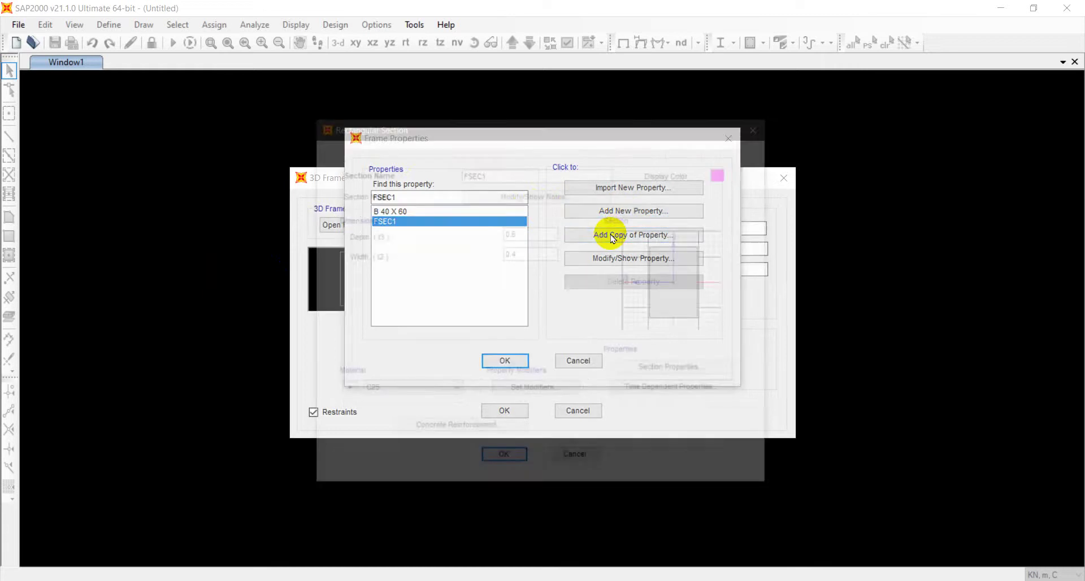
left_click(501, 172)
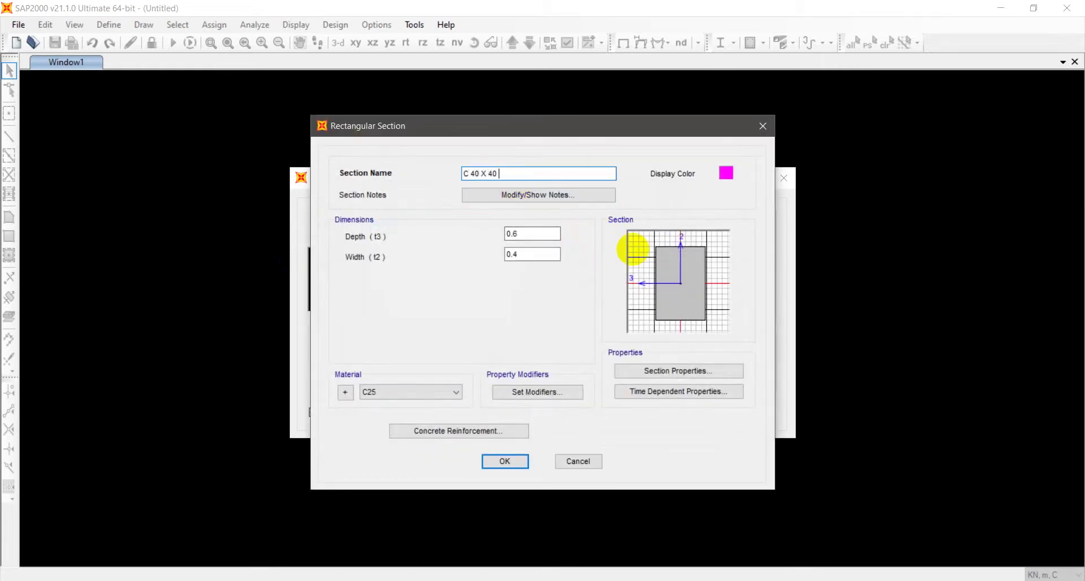
left_click(524, 236)
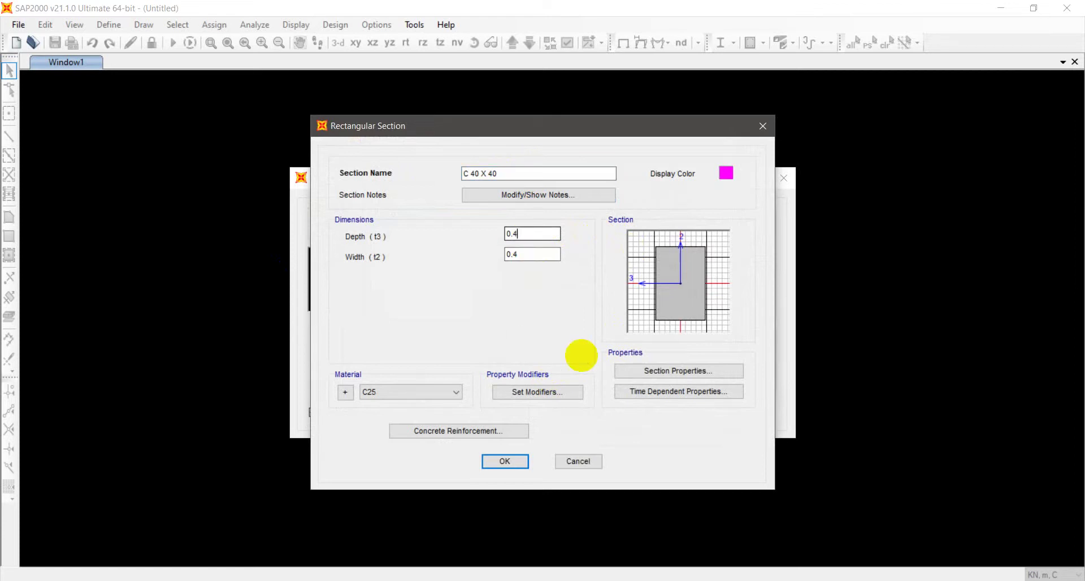
Set C 40 X 40's reinforcement to column design with 0.06 m clear cover, #5 longitudinal bars and #3 confinement bars.
left_click(475, 431)
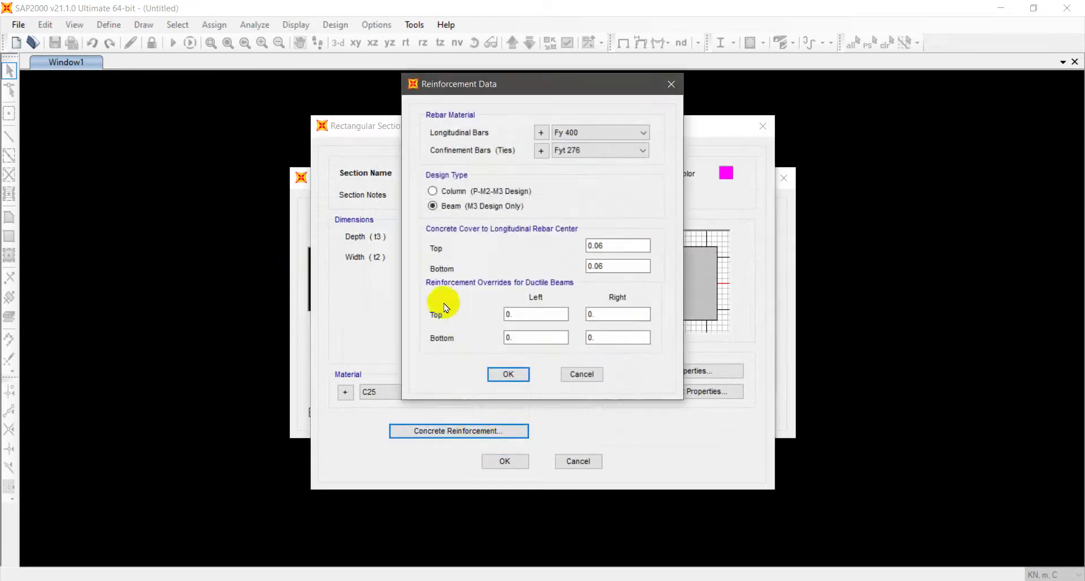
left_click(442, 191)
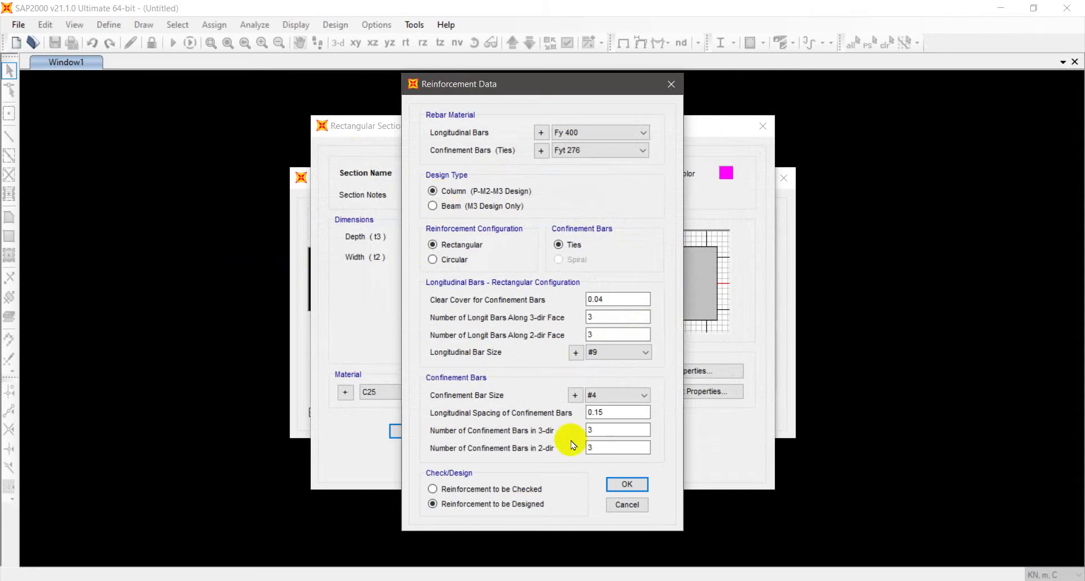
left_click(616, 298)
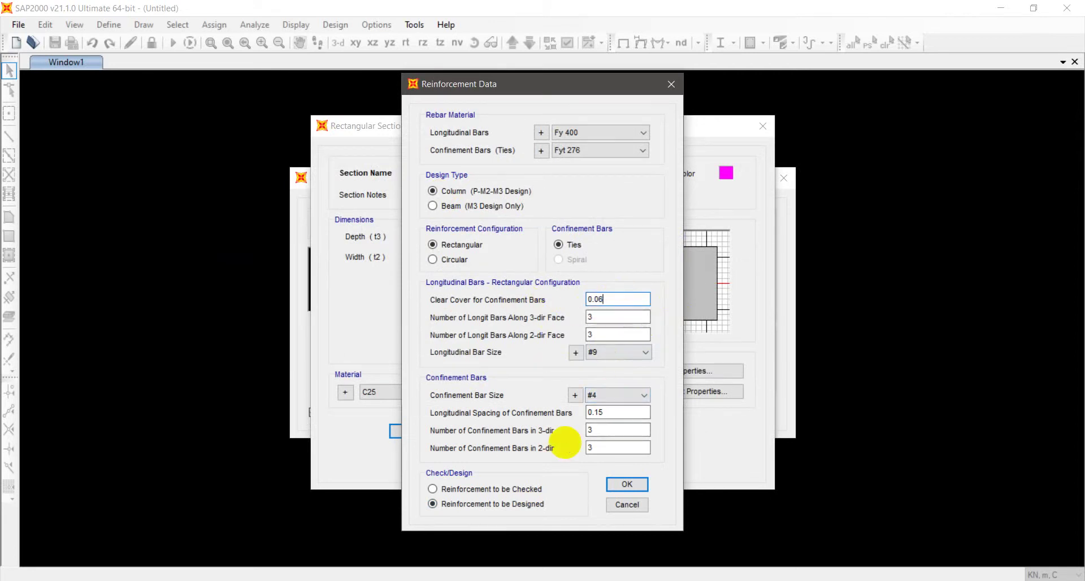
left_click(618, 352)
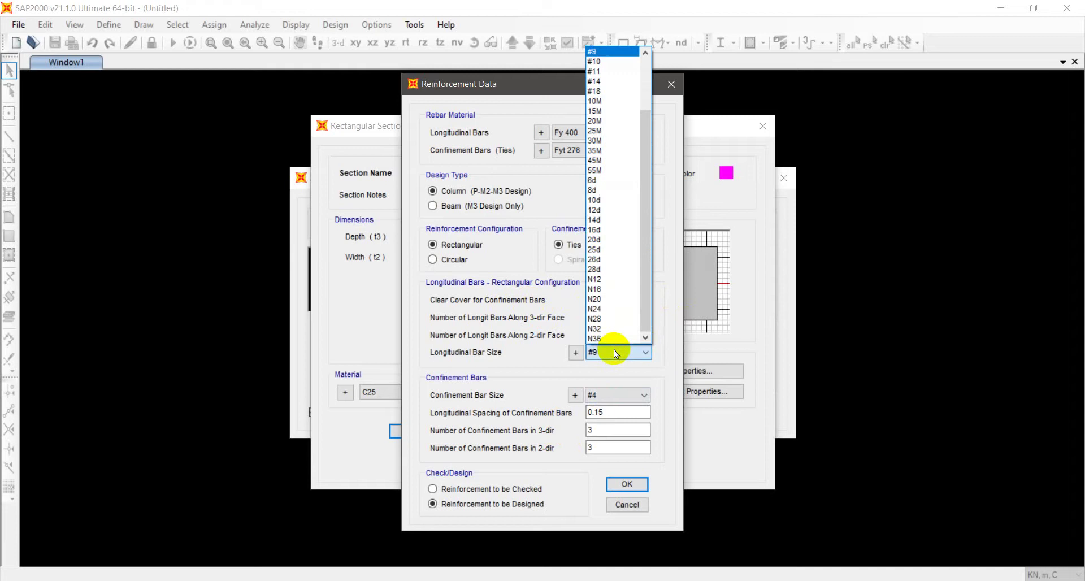
scroll(613, 80, "up", 1)
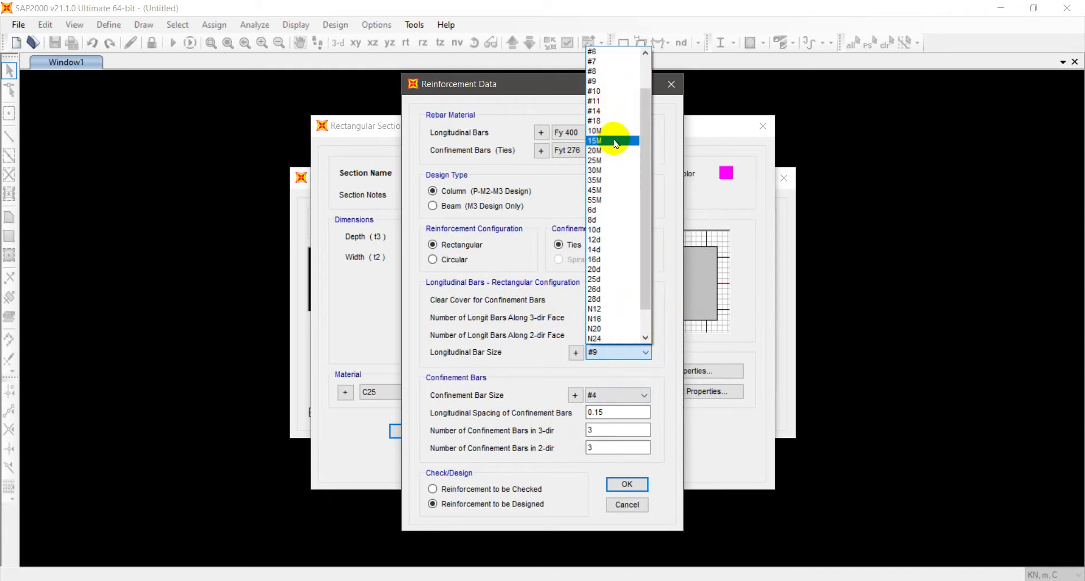
scroll(615, 142, "up", 2)
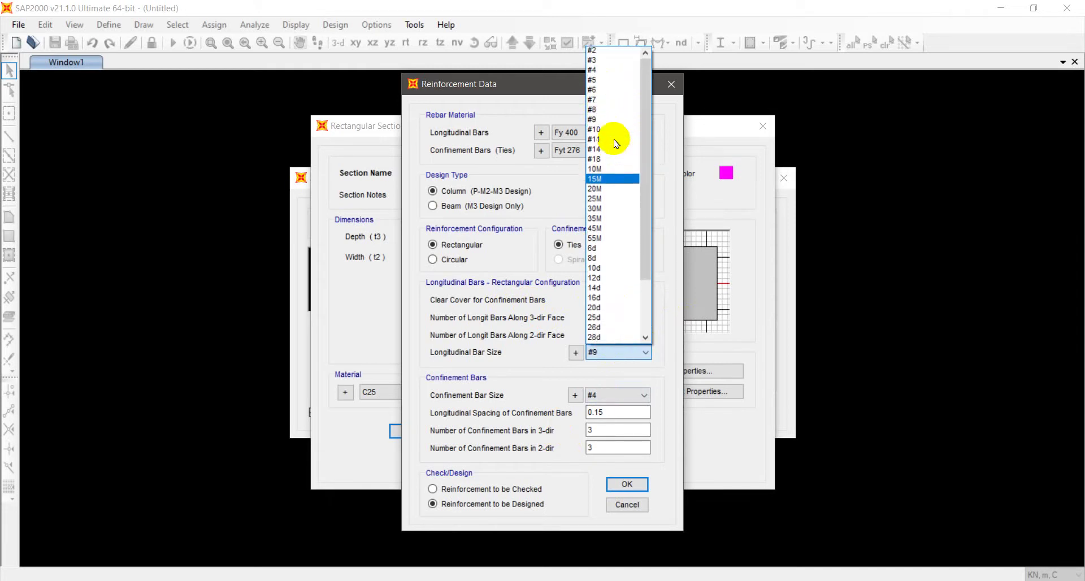
left_click(614, 81)
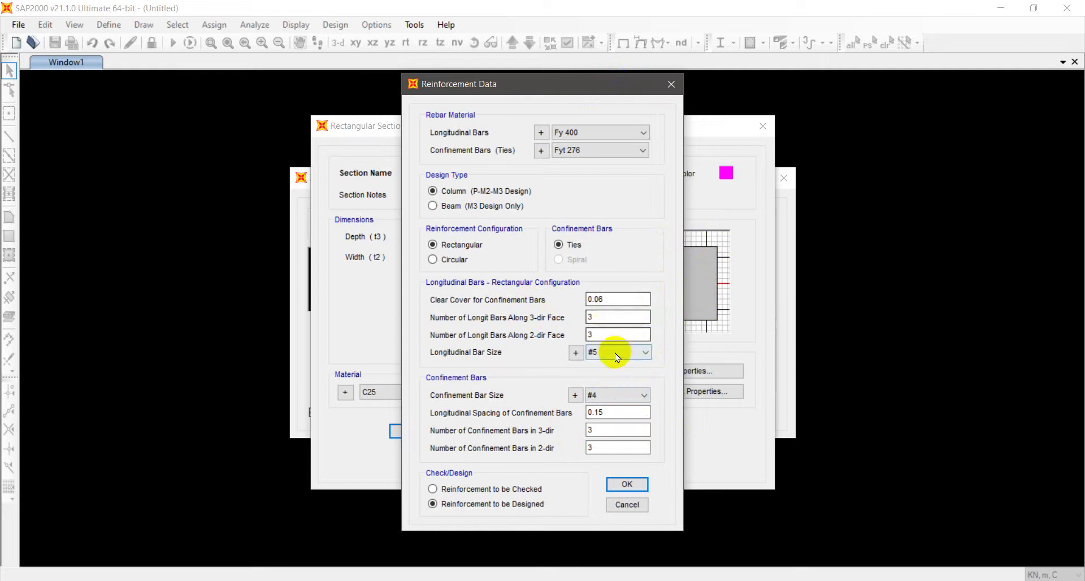
left_click(620, 394)
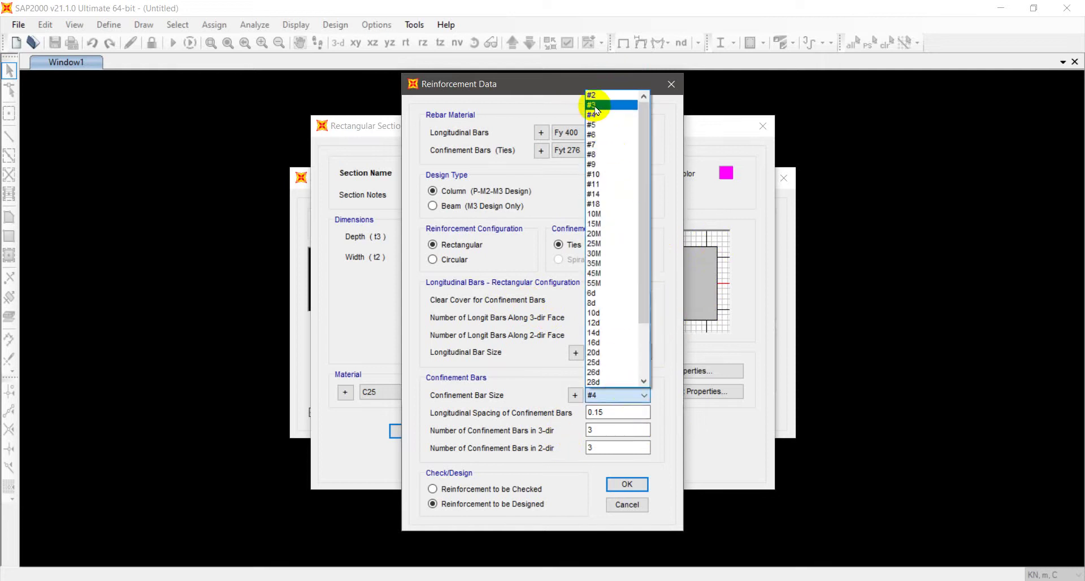
left_click(624, 101)
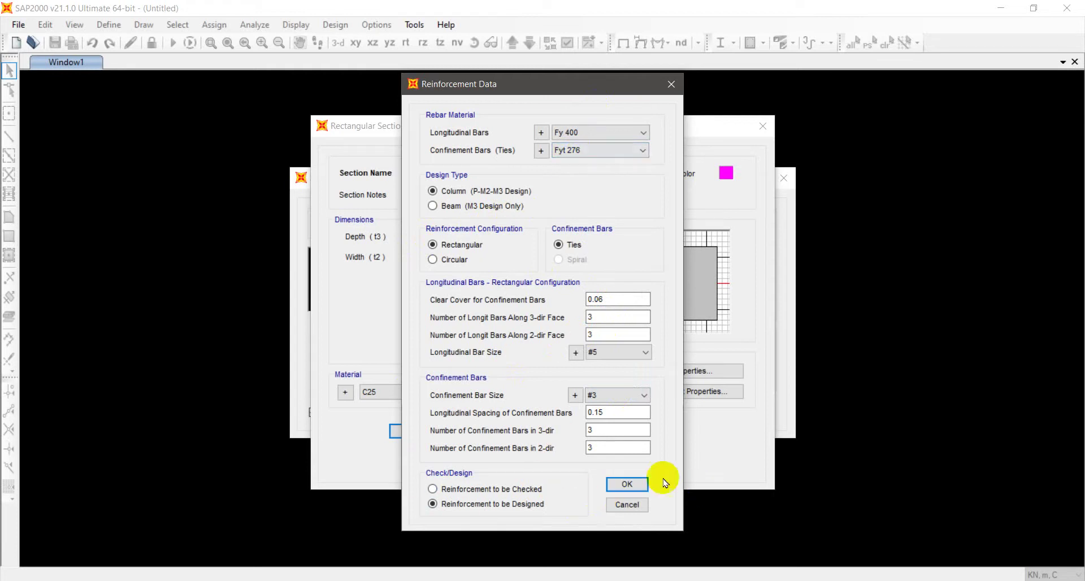
left_click(621, 484)
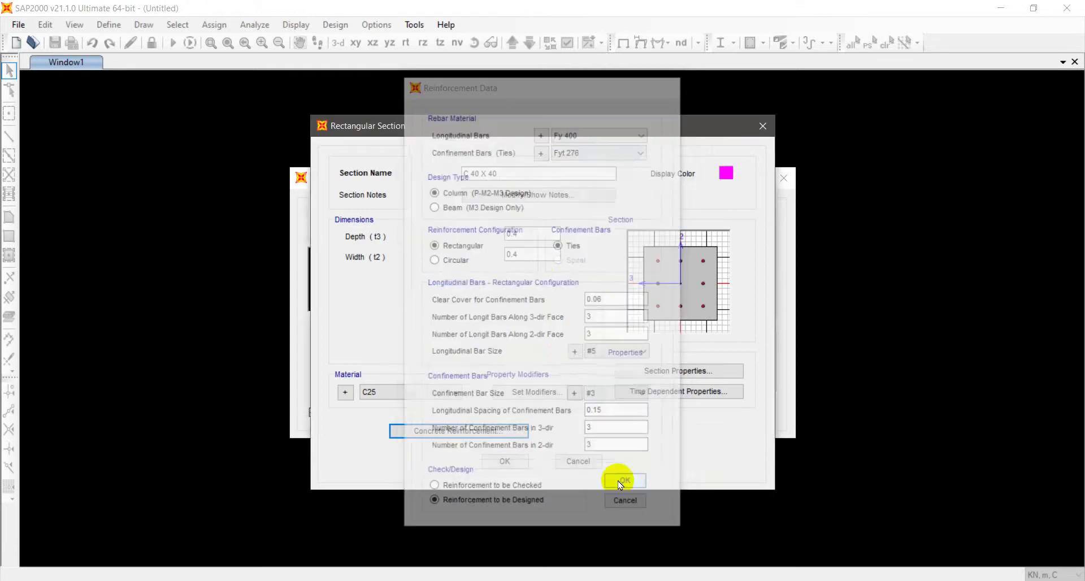
Set the column's number of confinement bars to 2 in the 3-direction, try 1 in the 2-direction, and accept the reinforcement data.
left_click(440, 430)
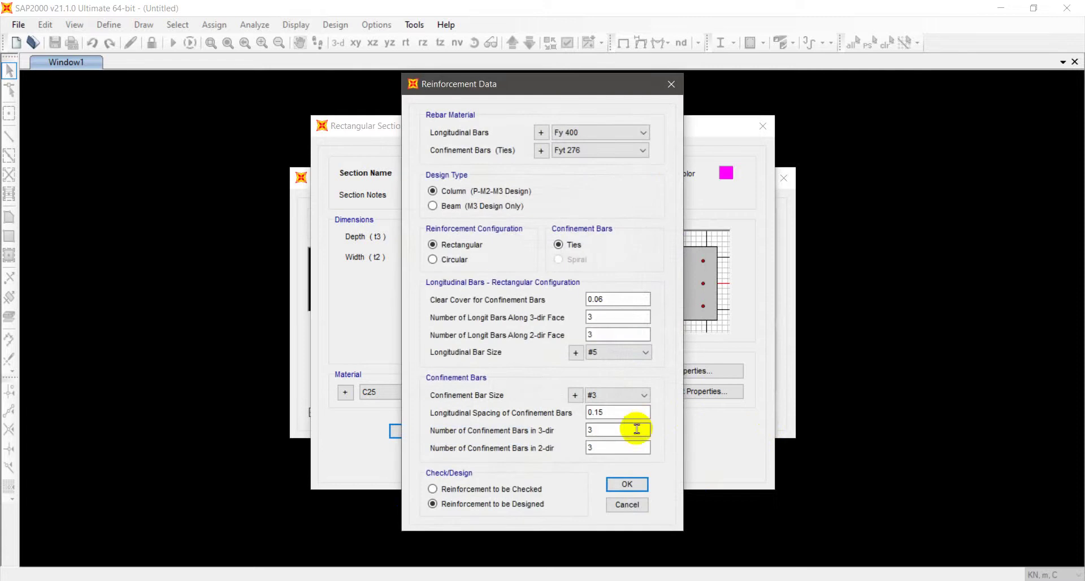
double_click(590, 432)
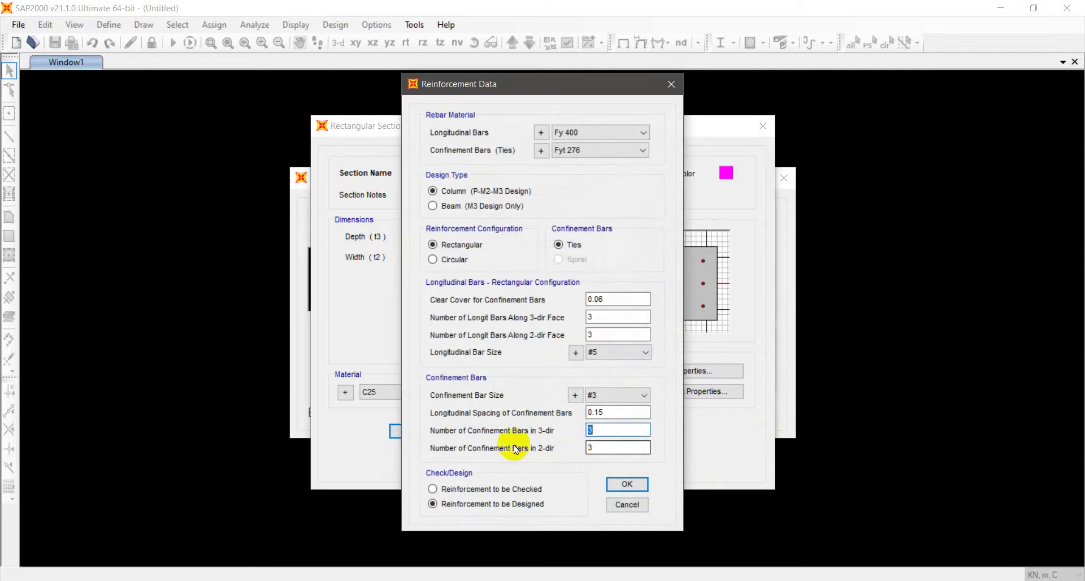
type("1")
left_click(605, 446)
left_click(648, 344)
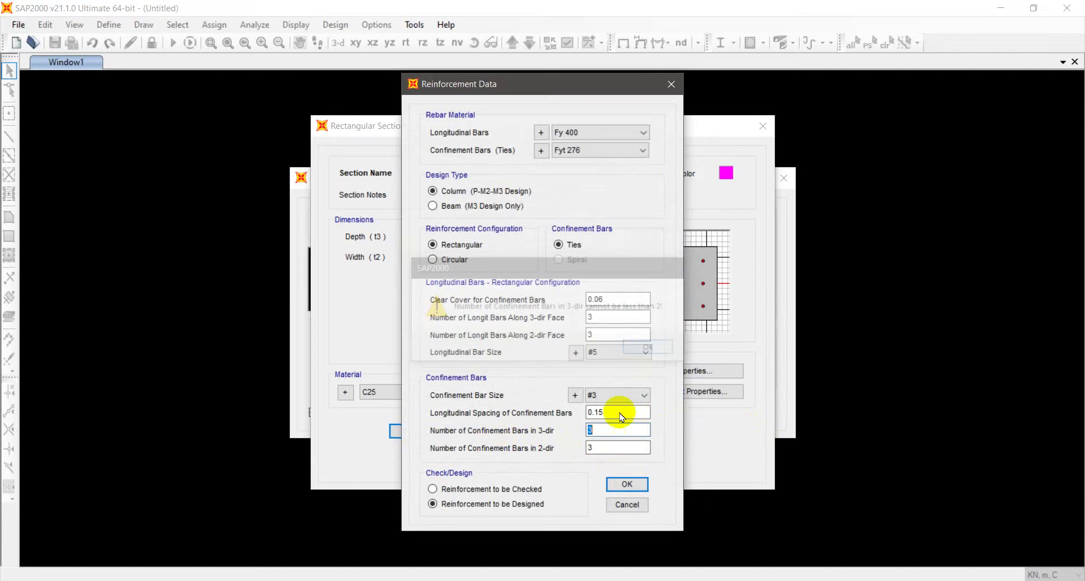
type("2")
double_click(599, 446)
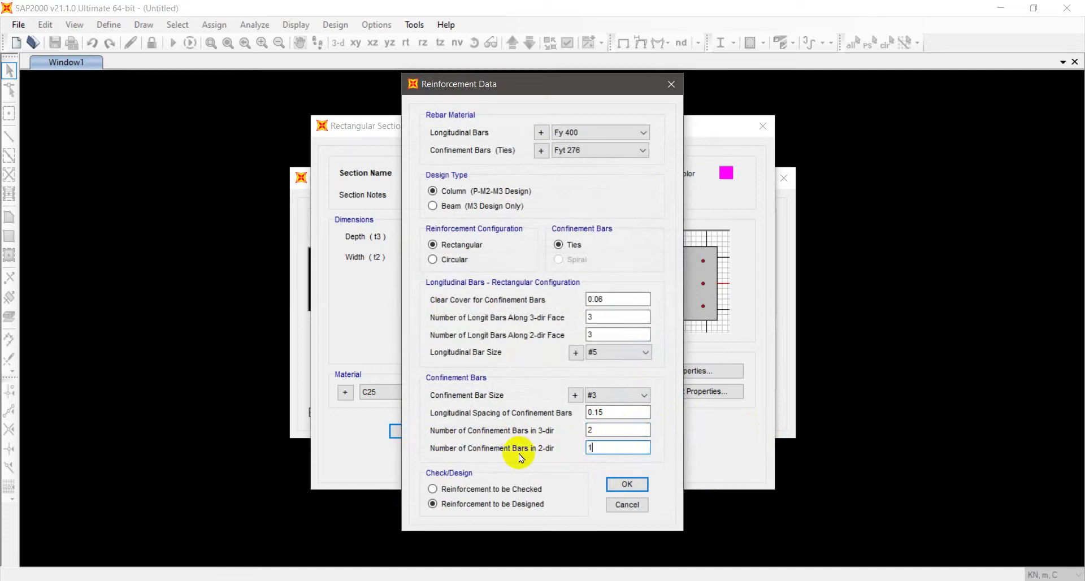
type("1")
left_click(615, 429)
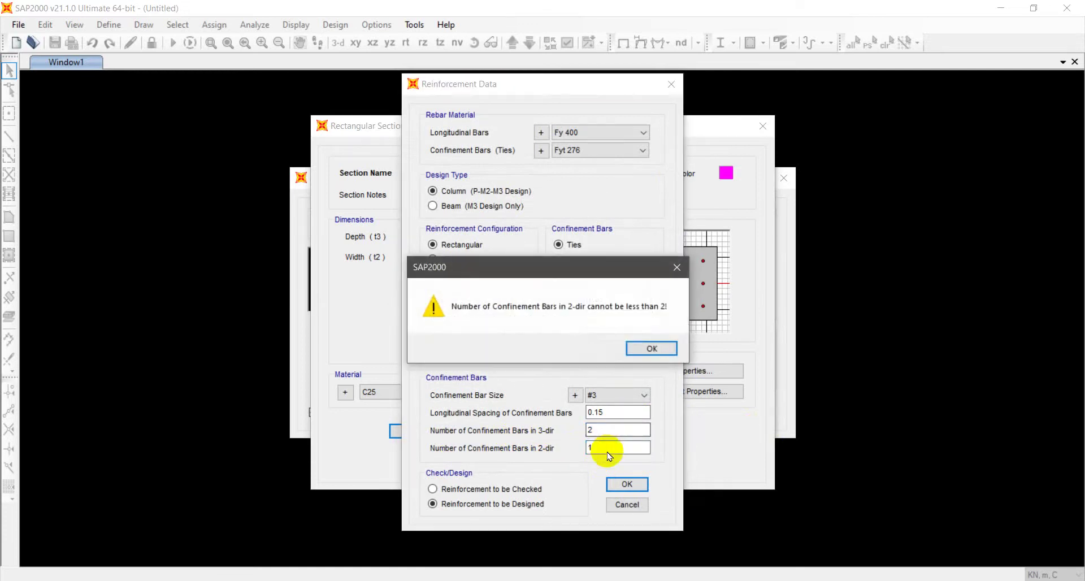
left_click(642, 346)
left_click(627, 483)
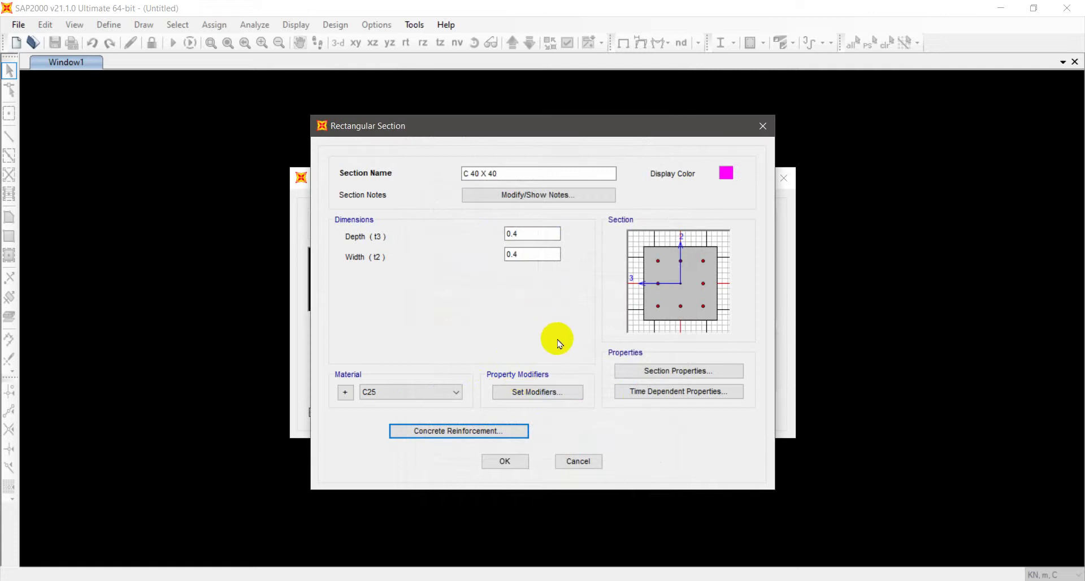
Set C 40 X 40's moment of inertia modifiers about the 2 and 3 axes to 0.7.
left_click(547, 391)
left_click(628, 291)
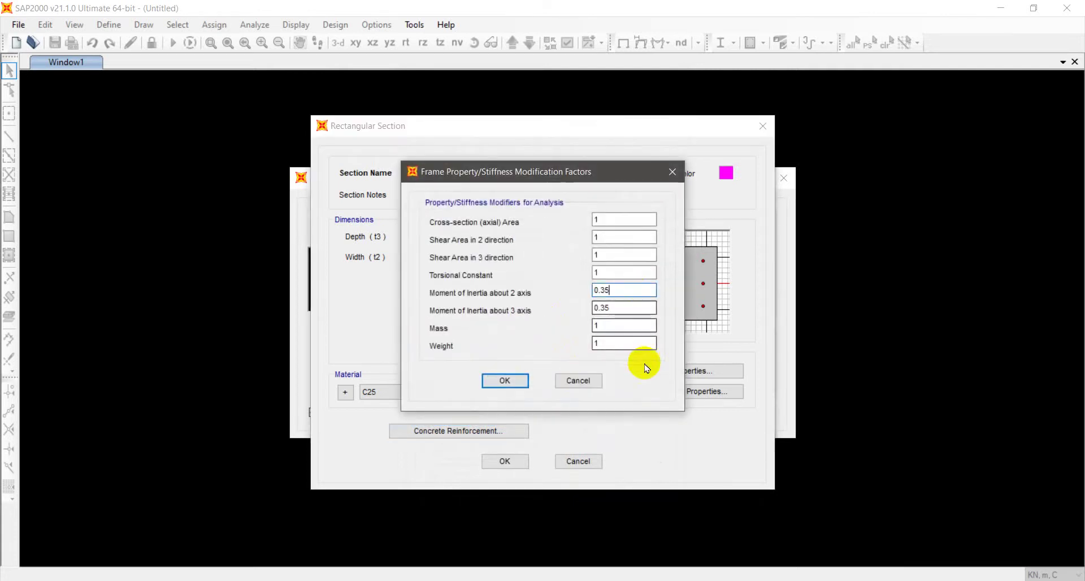
key("Return")
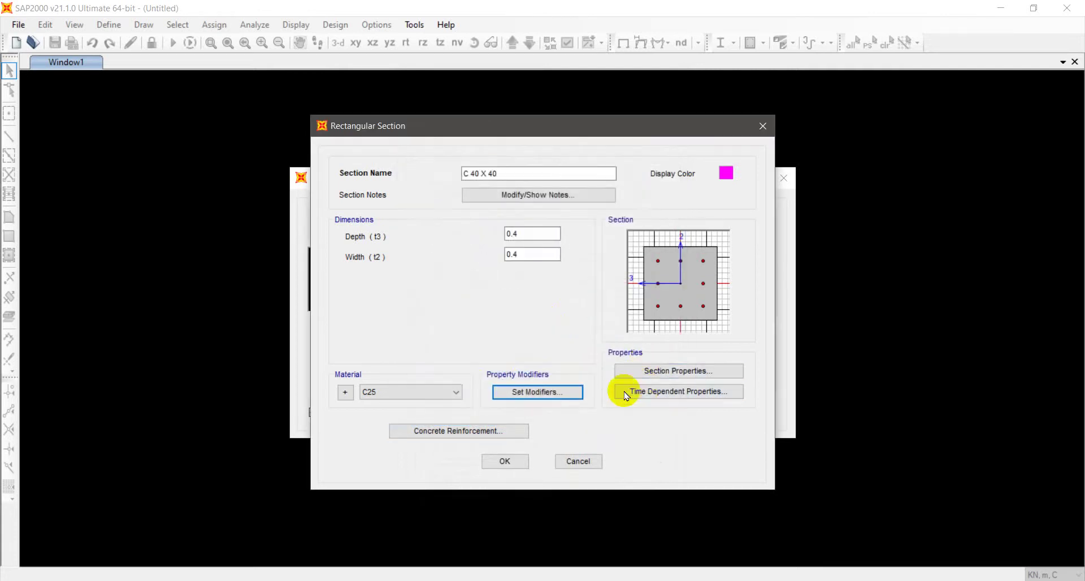
left_click(539, 392)
left_click(608, 290)
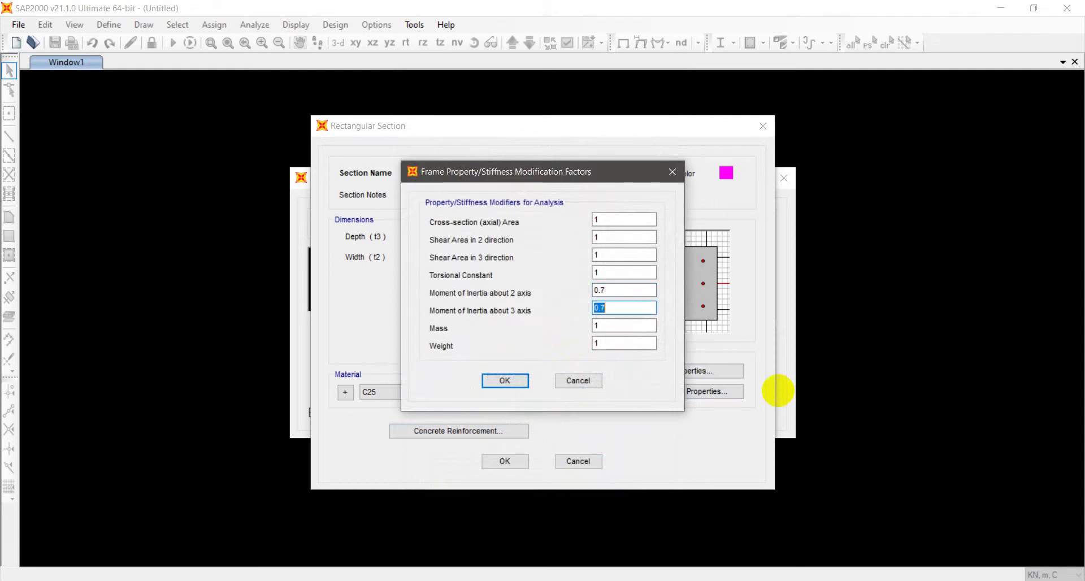
left_click(505, 381)
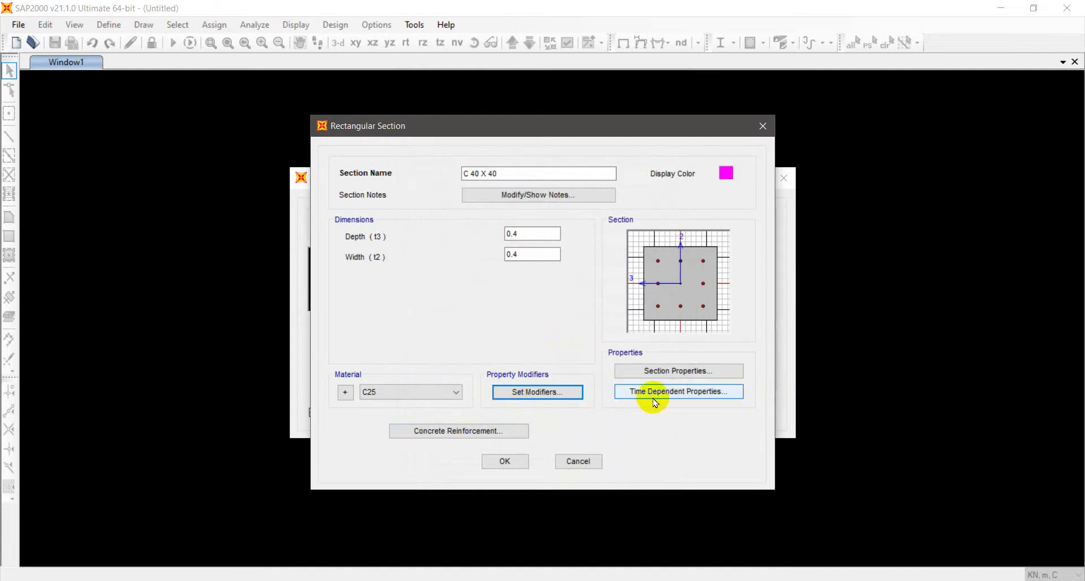
Check the time-dependent properties of C 40 X 40 without changing them, and save the section.
left_click(671, 399)
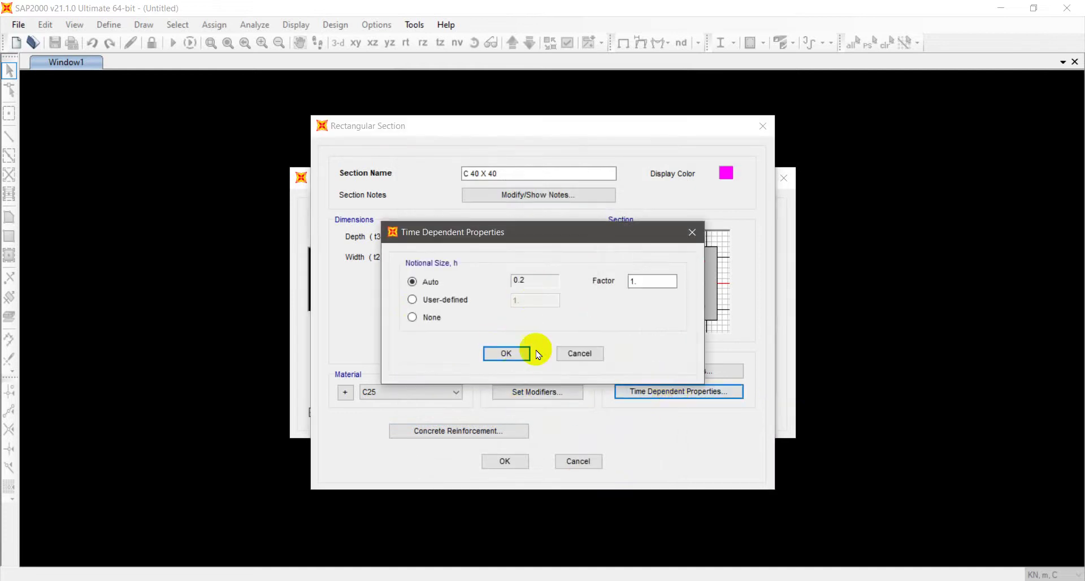
left_click(574, 354)
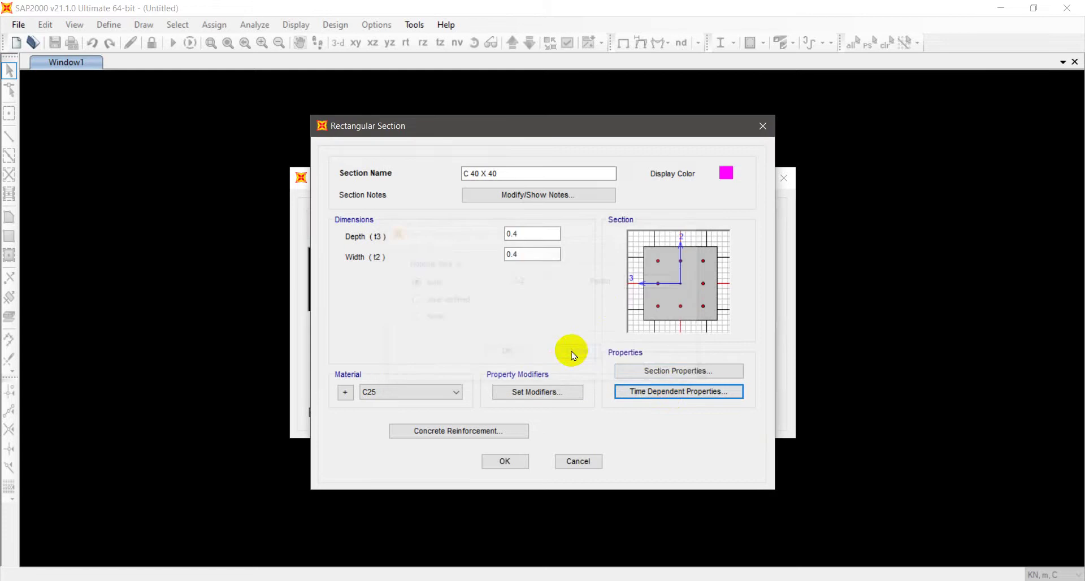
left_click(498, 464)
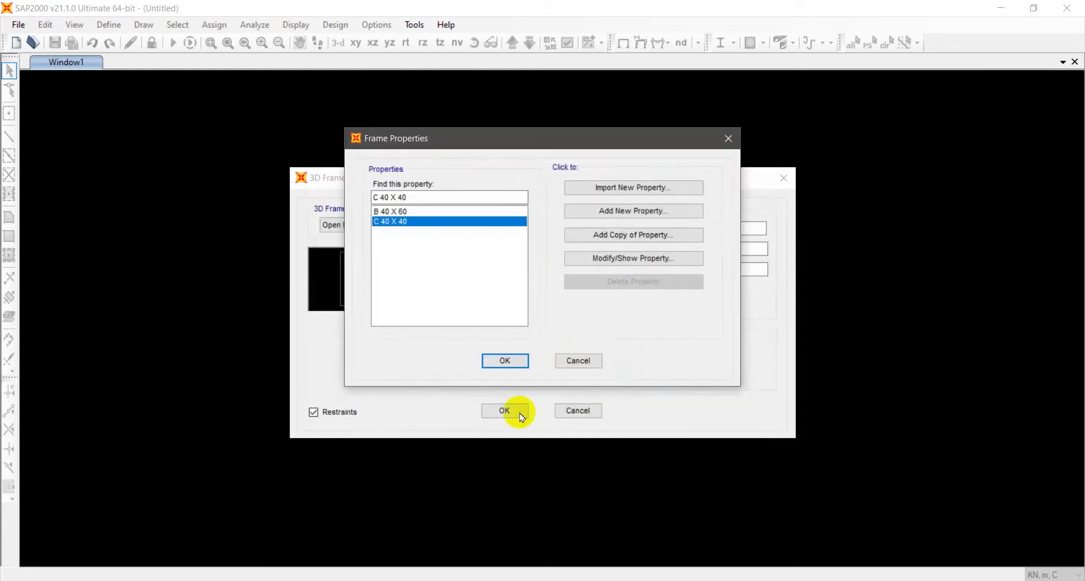
Accept the frame properties and assign C 40 X 40 to the open frame building's columns.
left_click(504, 363)
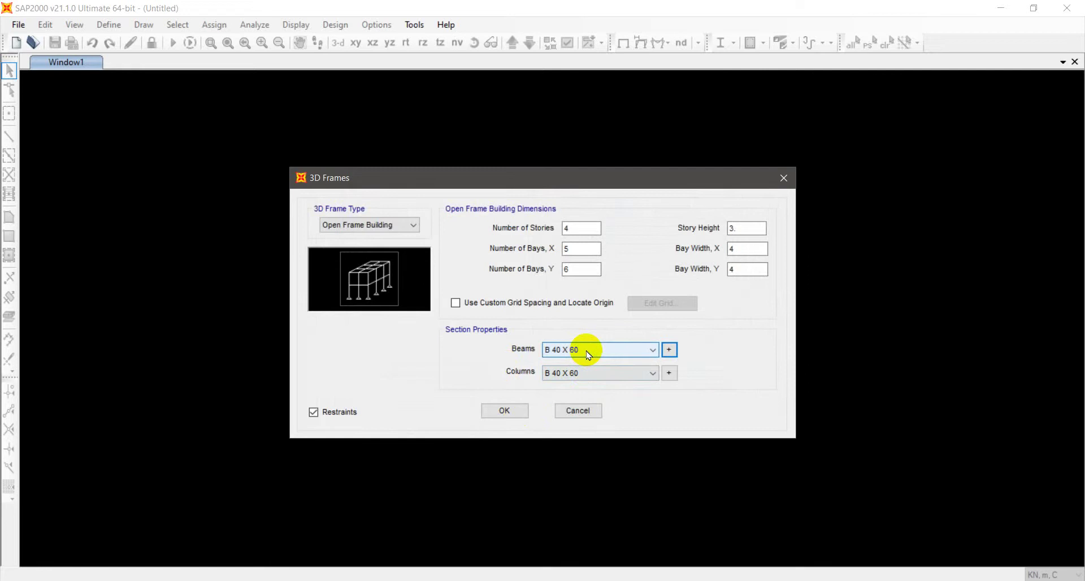
left_click(589, 373)
left_click(574, 395)
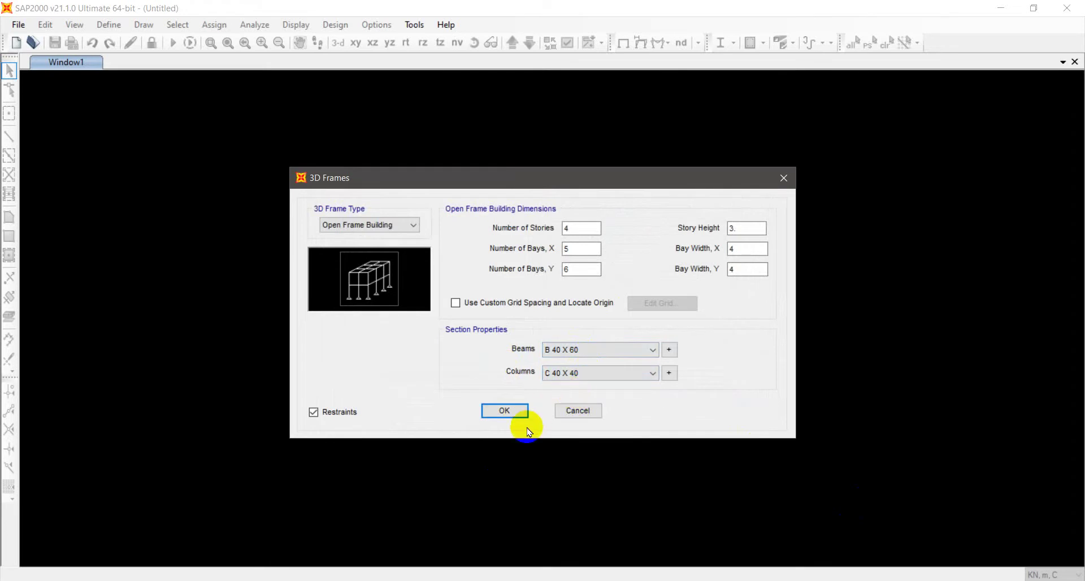
Compare the settings offered by the Perimeter Frame, Beam-Slab and Flat Plate Building types.
left_click(378, 226)
left_click(390, 247)
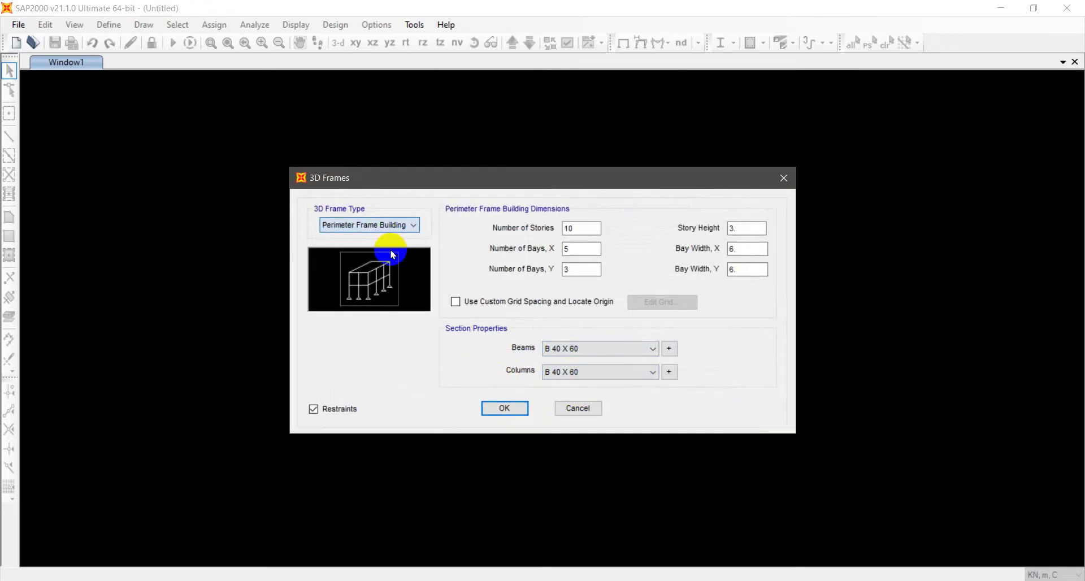
left_click(389, 225)
left_click(395, 256)
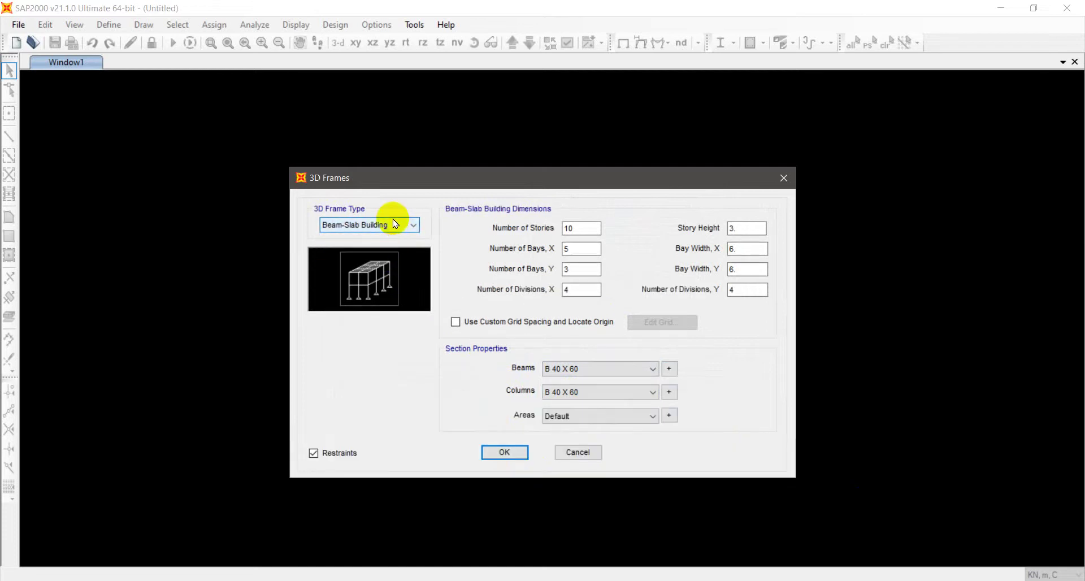
left_click(395, 225)
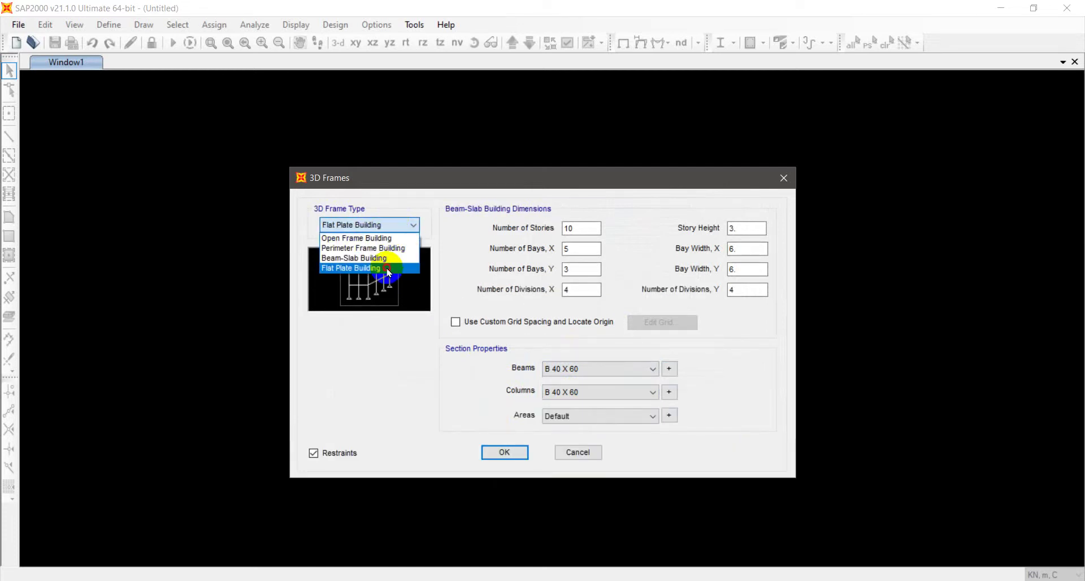
left_click(389, 269)
Choose the Beam-Slab Building frame type and assign C 40 X 40 to its columns.
left_click(373, 225)
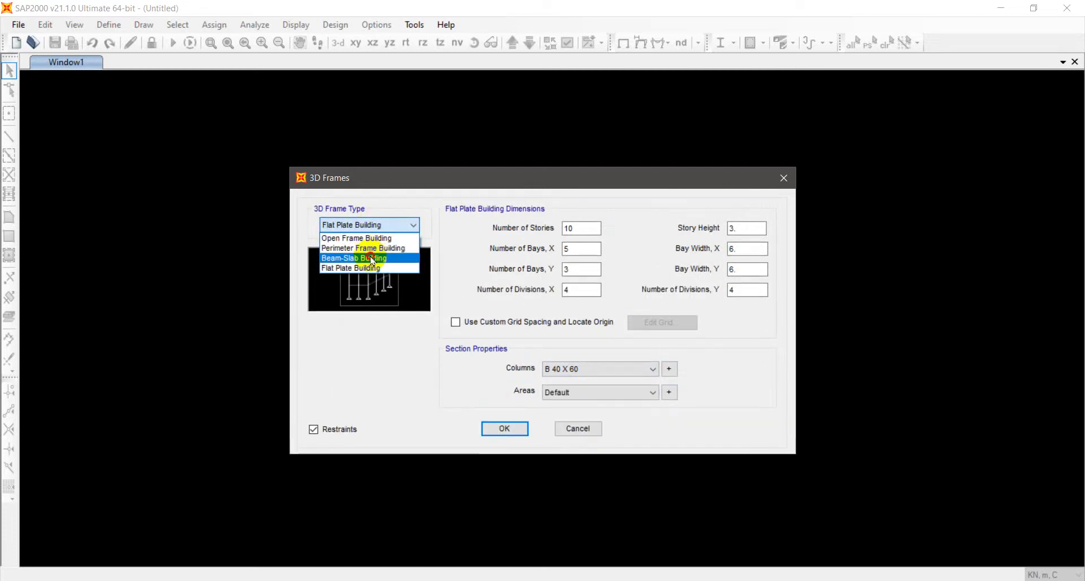
left_click(372, 259)
left_click(607, 393)
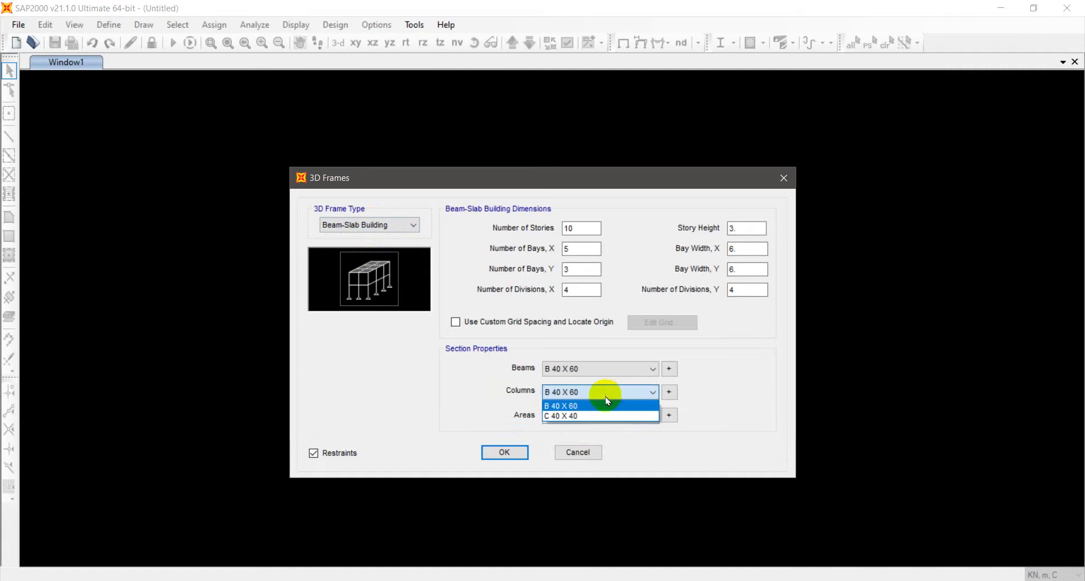
left_click(572, 416)
Set the beam-slab building to 4 stories and 6 bays in the Y direction.
double_click(580, 228)
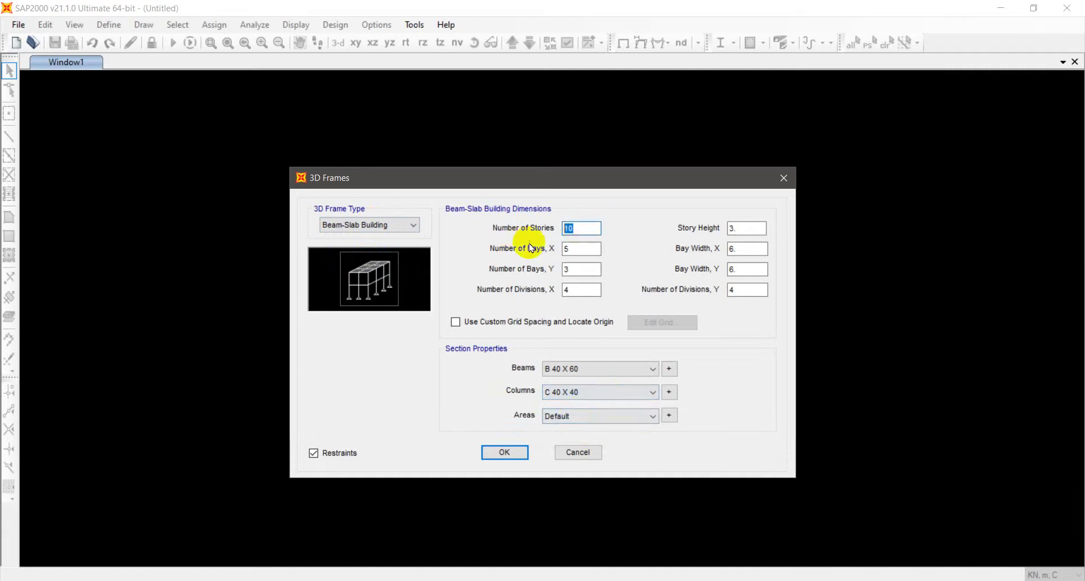
key("Tab")
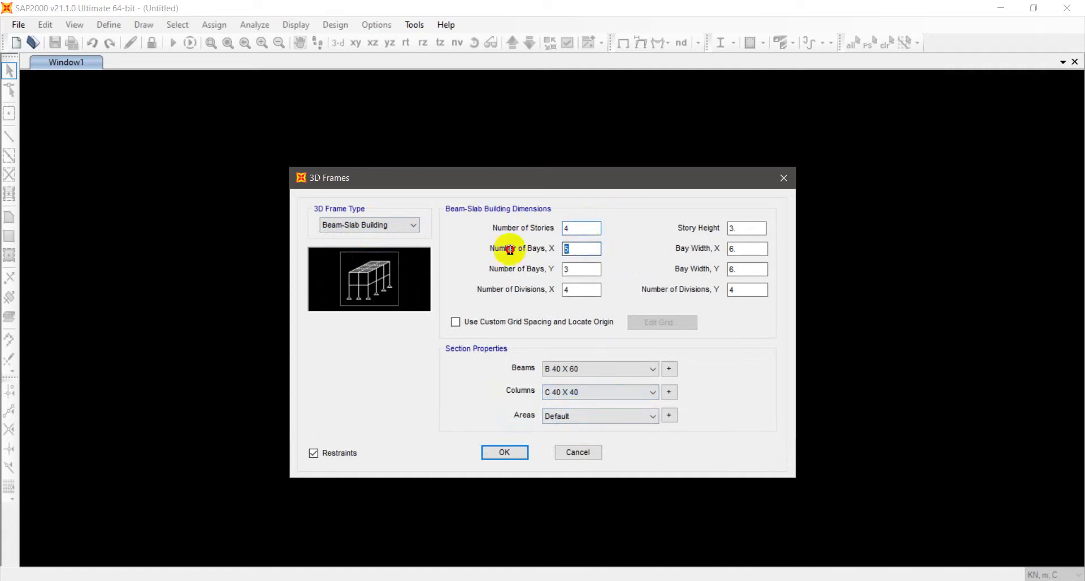
double_click(580, 269)
type("7")
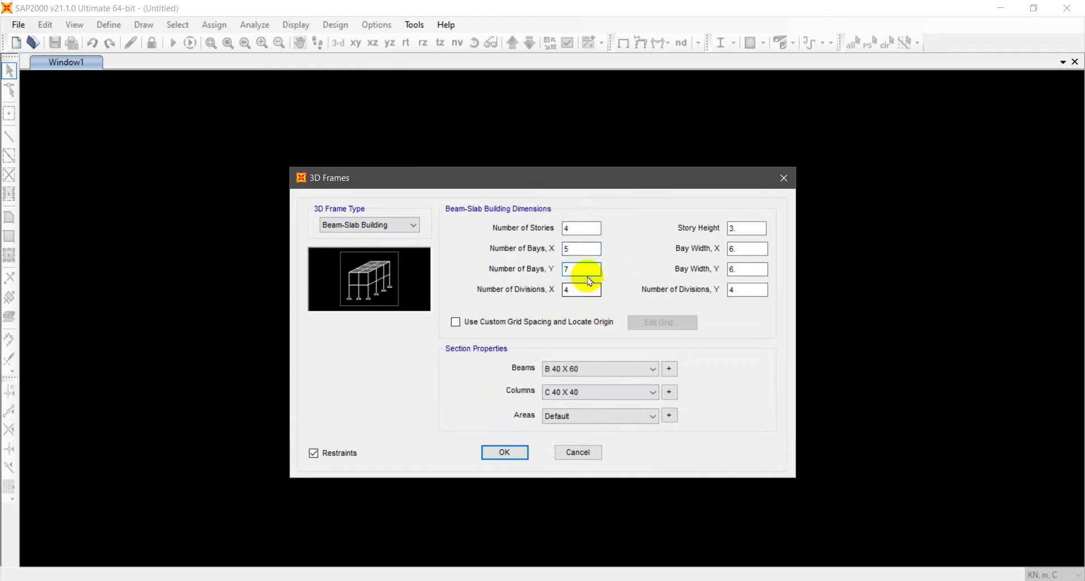
left_click_drag(580, 272, 530, 276)
type("6")
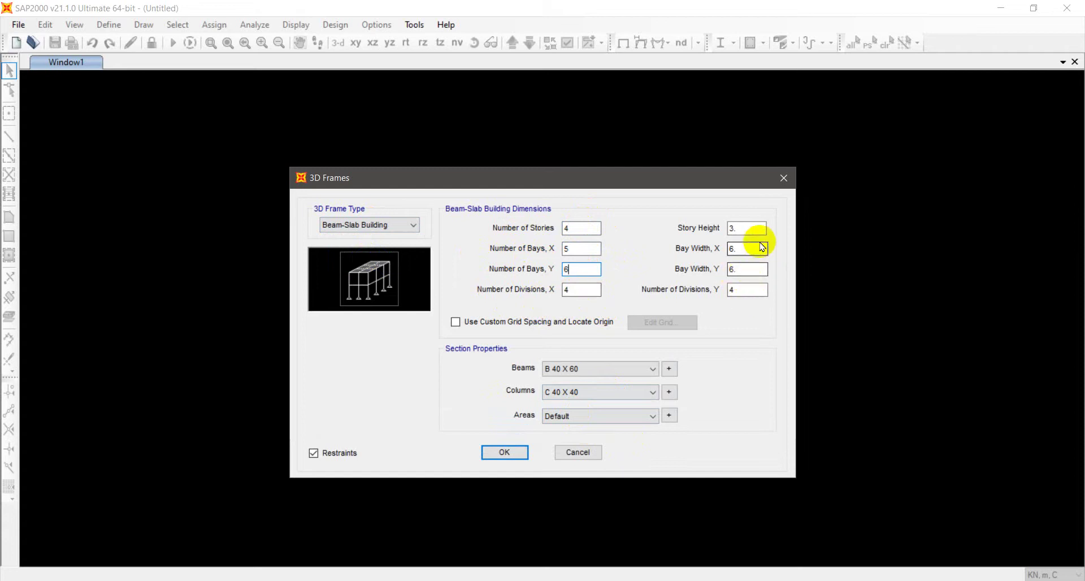
Set the story height to 3 m and the bay widths in X and Y to 4 m.
double_click(746, 227)
type("3")
double_click(746, 249)
type("4")
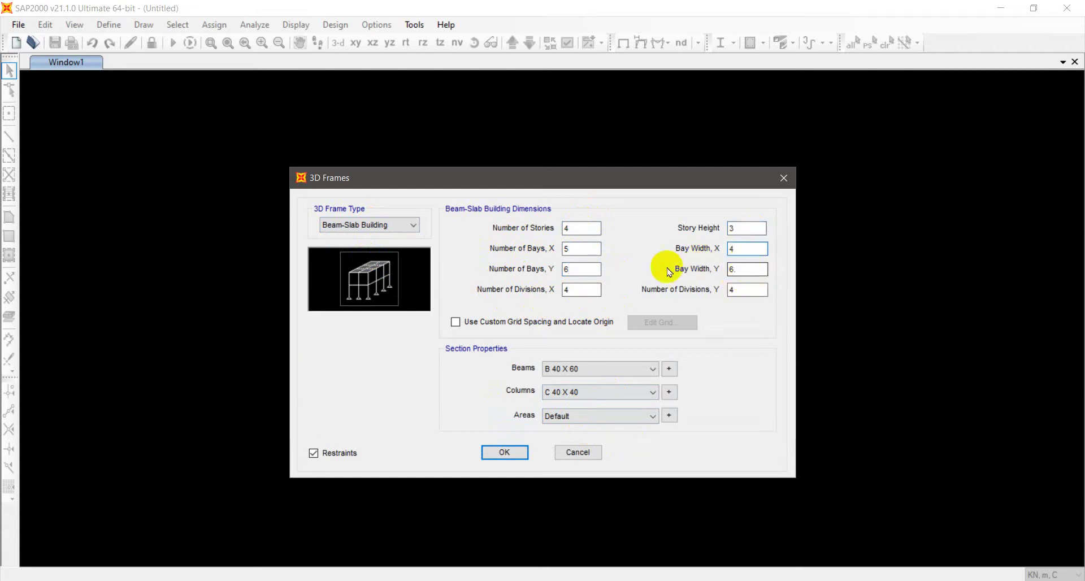
key("Tab")
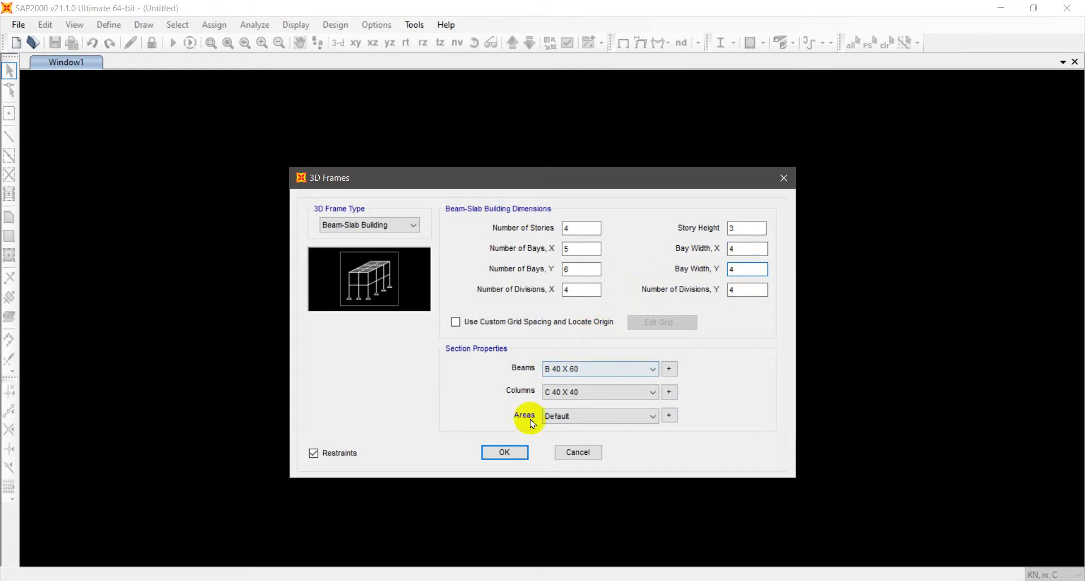
Add a new shell area section for the slabs with membrane and bending thicknesses of 0.15 m.
left_click(669, 416)
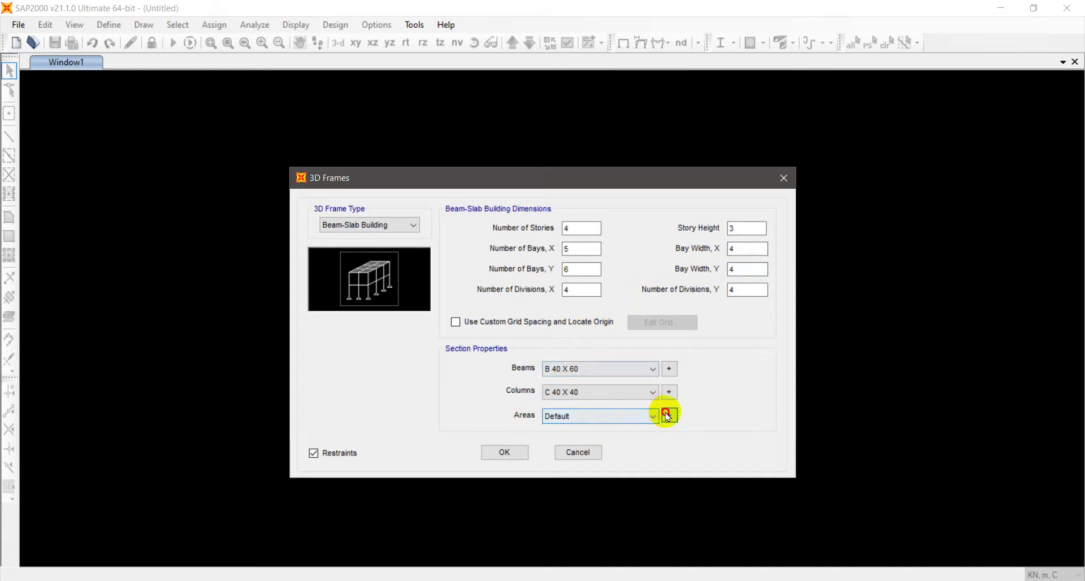
left_click(595, 243)
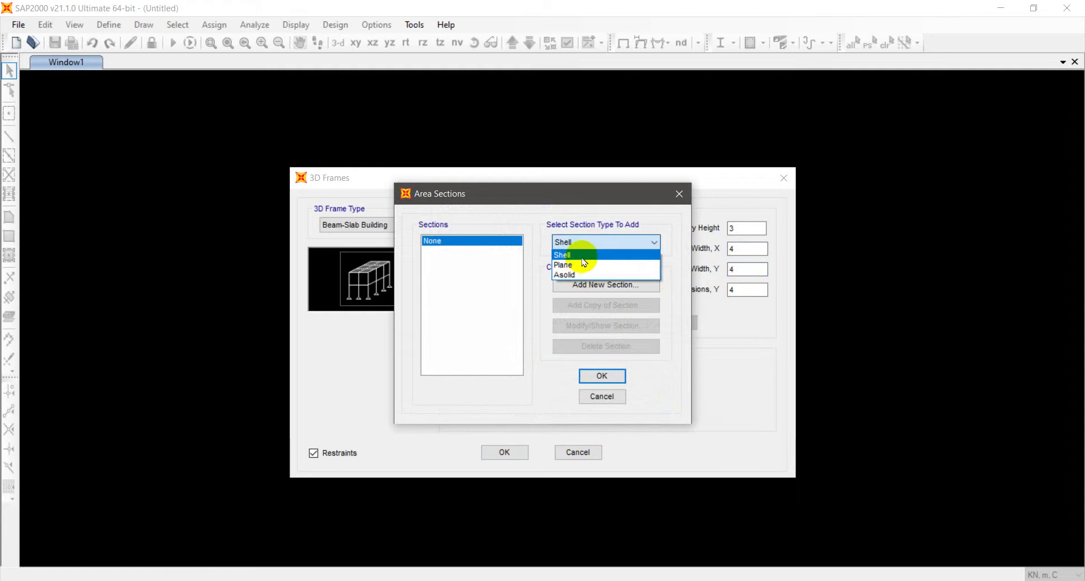
left_click(583, 256)
left_click(595, 296)
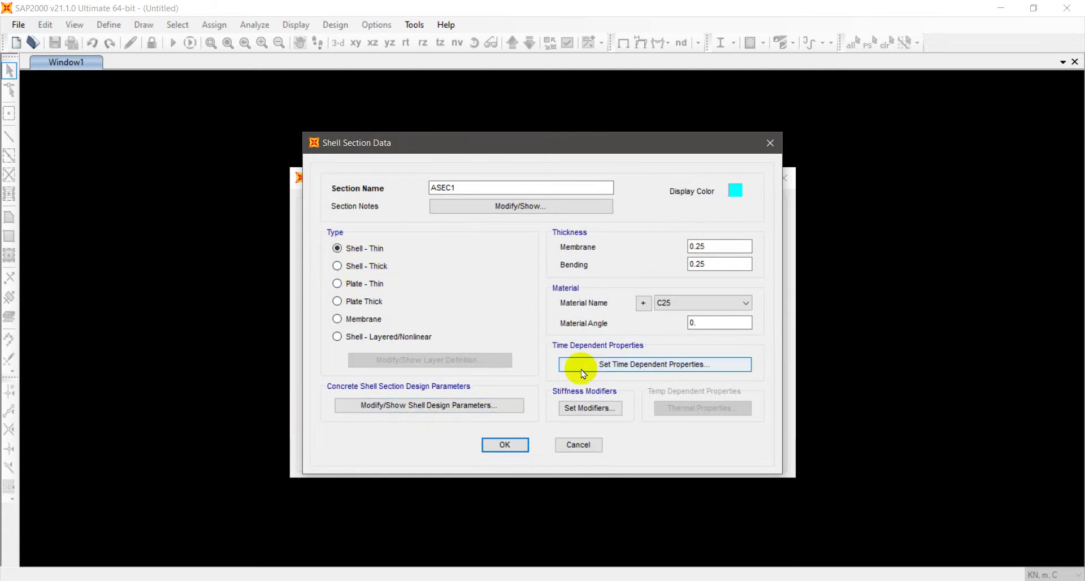
left_click(713, 248)
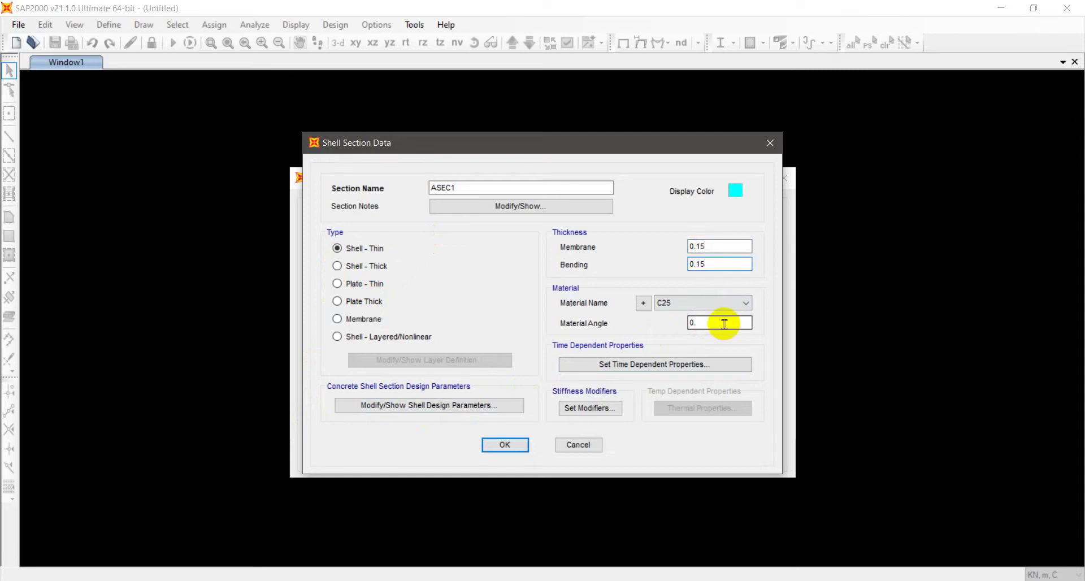
Set the shell section's membrane f11, f22, f12 and bending m11, m22, m12 stiffness modifiers to 0.25.
left_click(591, 407)
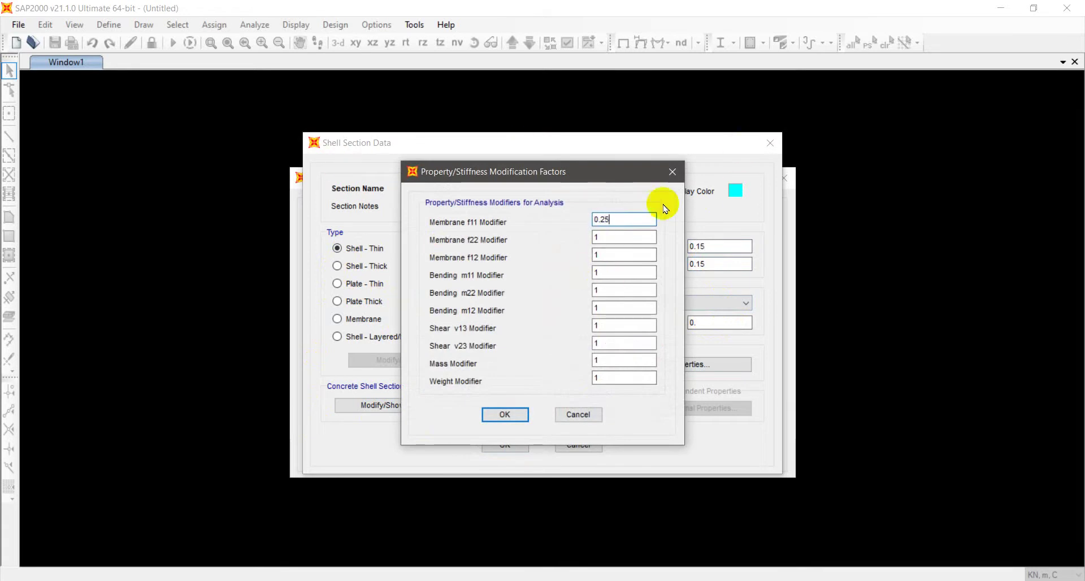
left_click_drag(625, 219, 594, 235)
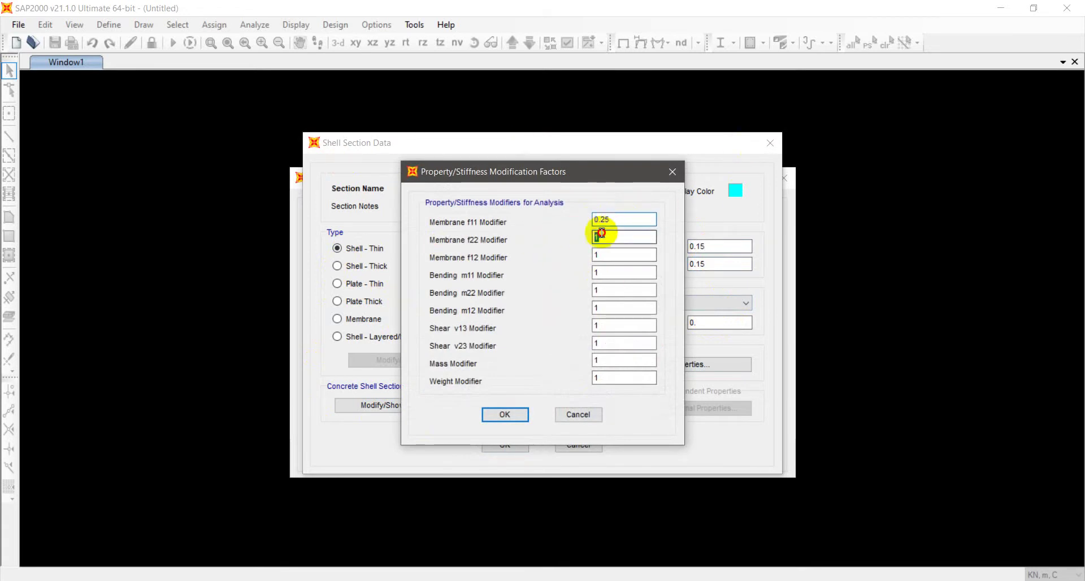
type("0.25")
key("Tab")
type("0.25")
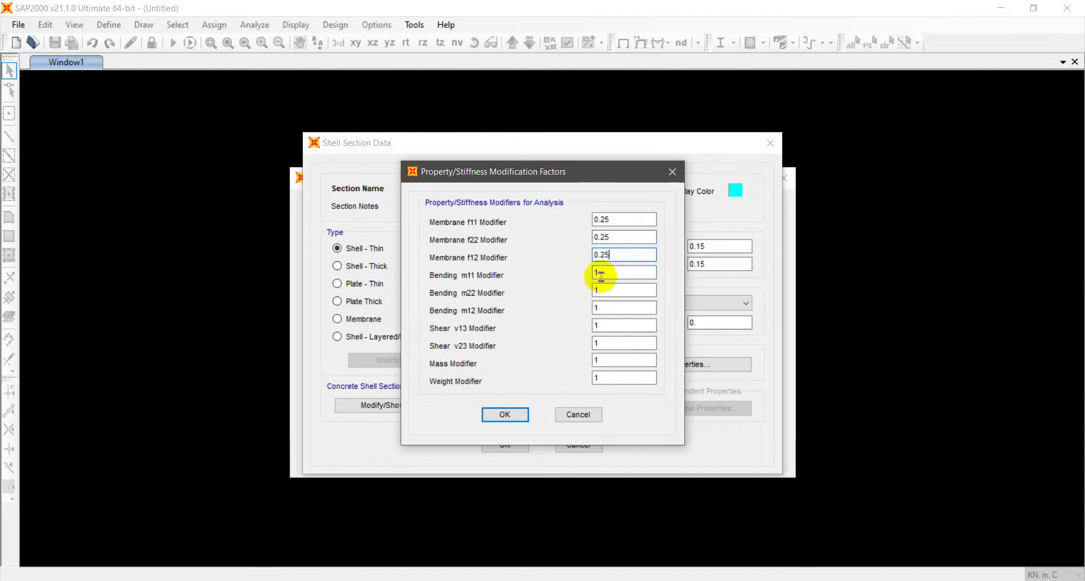
type("0.25")
key("Tab")
type("0.25")
key("Tab")
type("0.25")
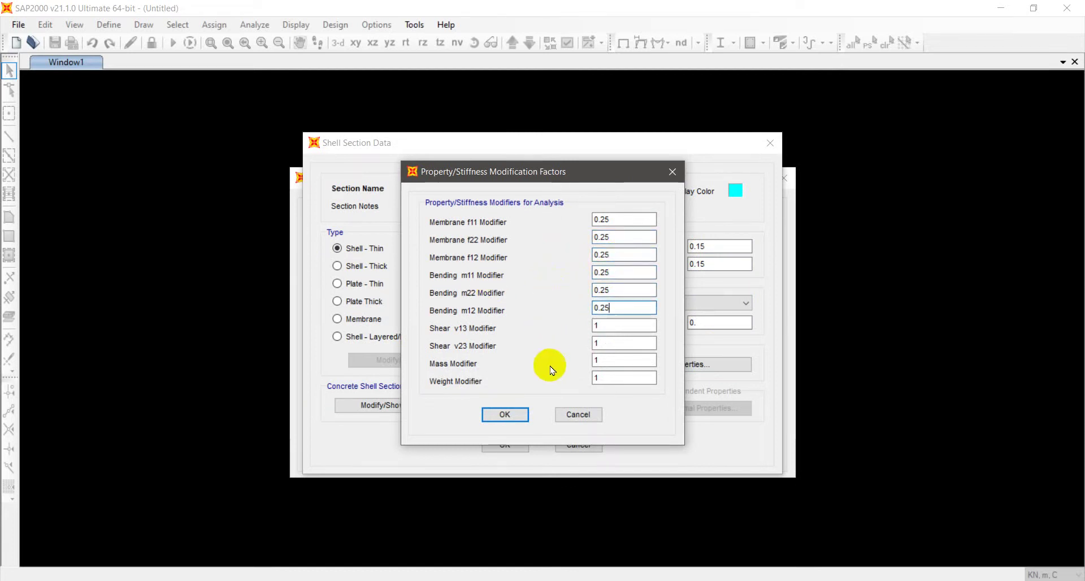
left_click(512, 415)
Name the shell section S 150 and accept it as the building's area section.
double_click(499, 189)
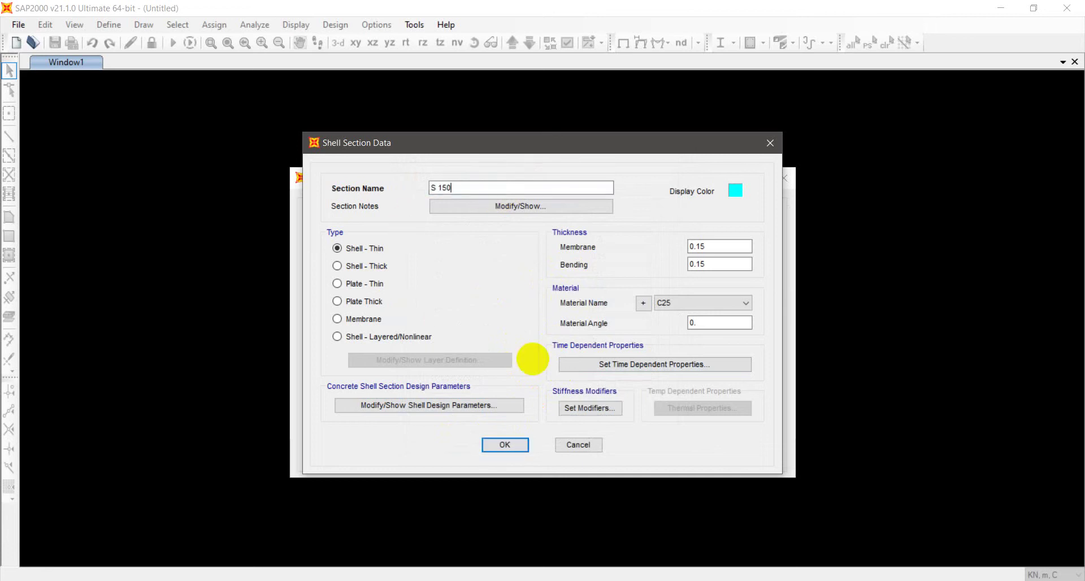
left_click(499, 445)
left_click(596, 372)
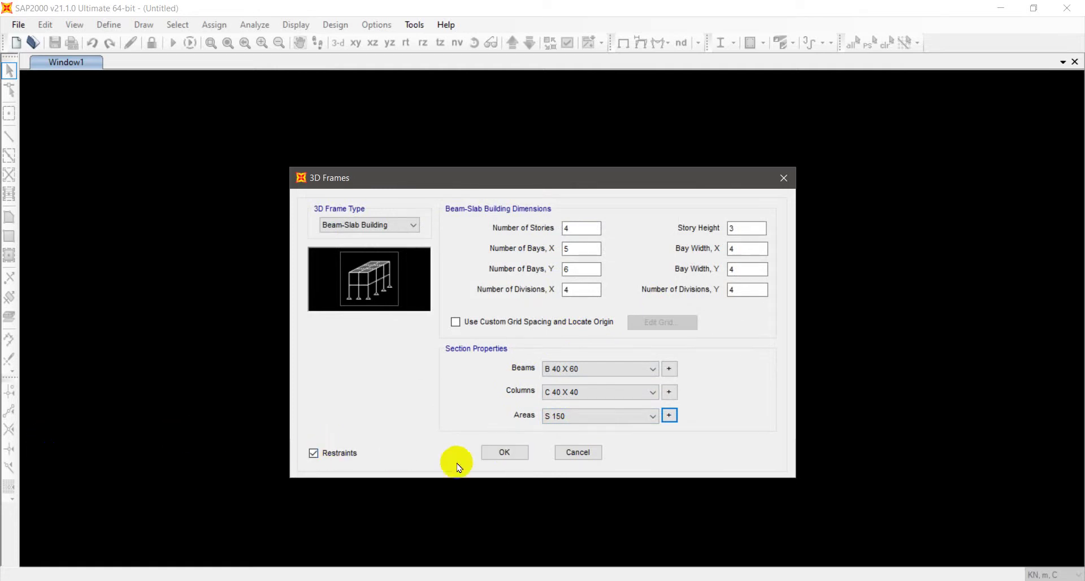
Generate the beam-slab building model and close the X-Y plane view, leaving only the 3-D view.
left_click(505, 451)
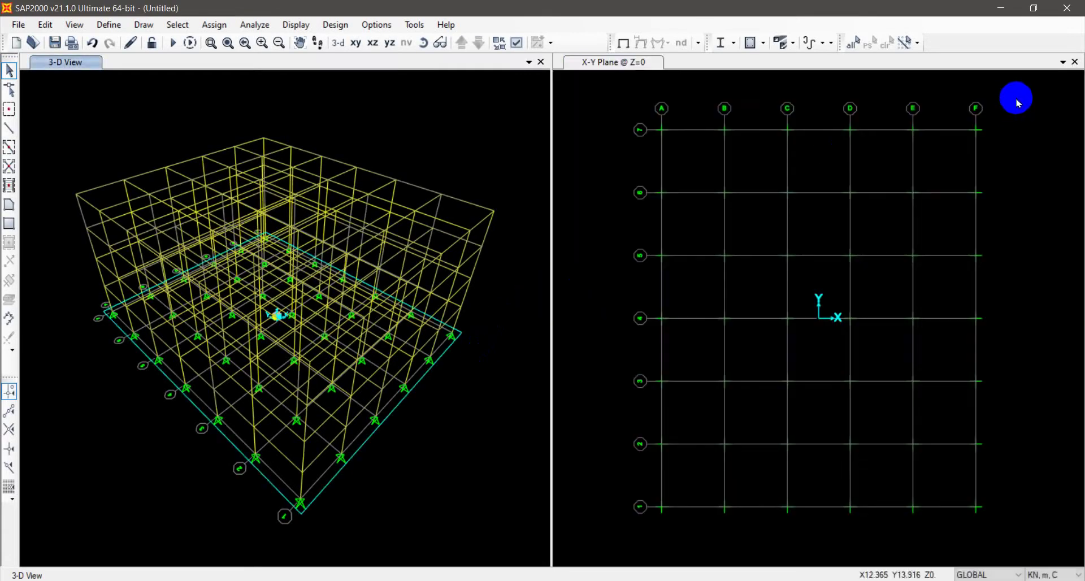
left_click(1074, 62)
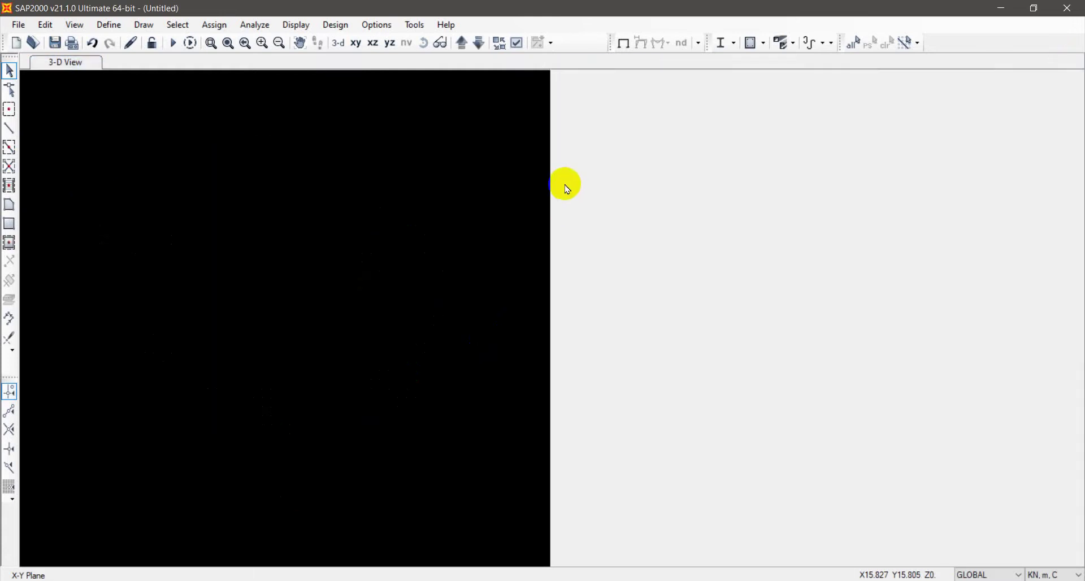
left_click(548, 169)
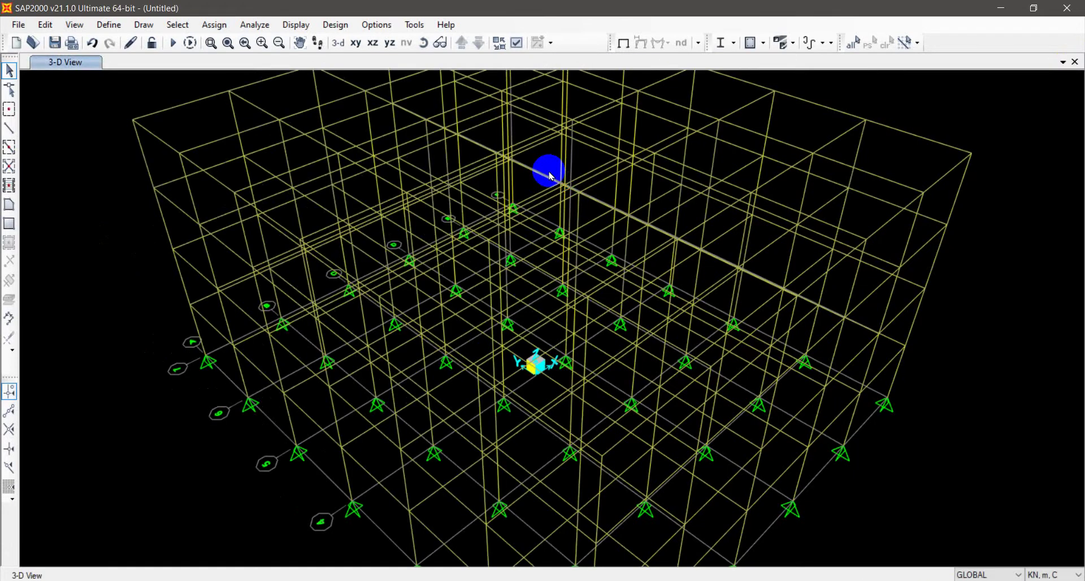
right_click(100, 209)
key("Escape")
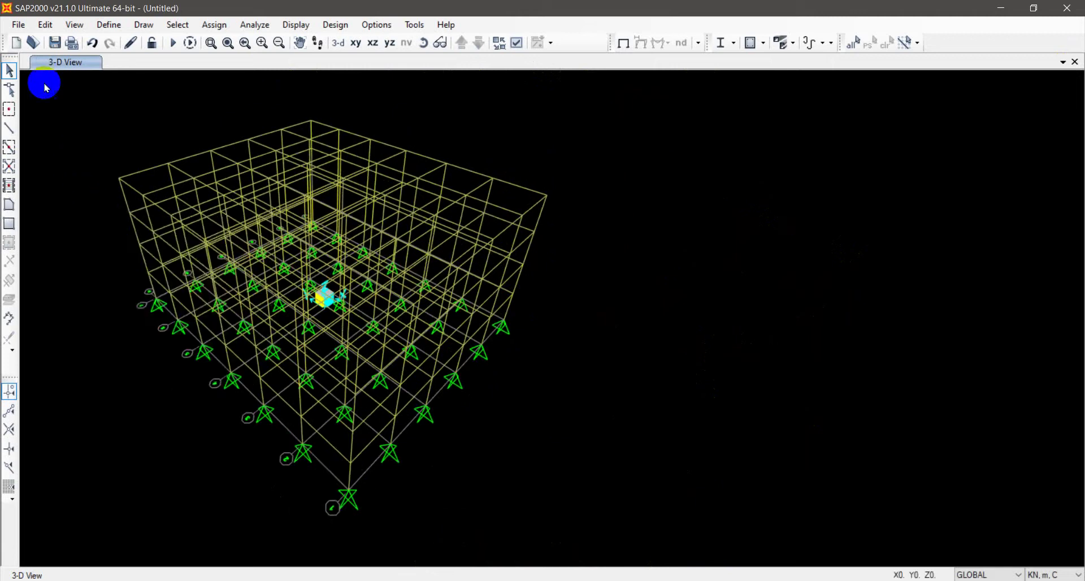
Hide the grid and the coordinate axes in the 3-D view.
left_click(45, 24)
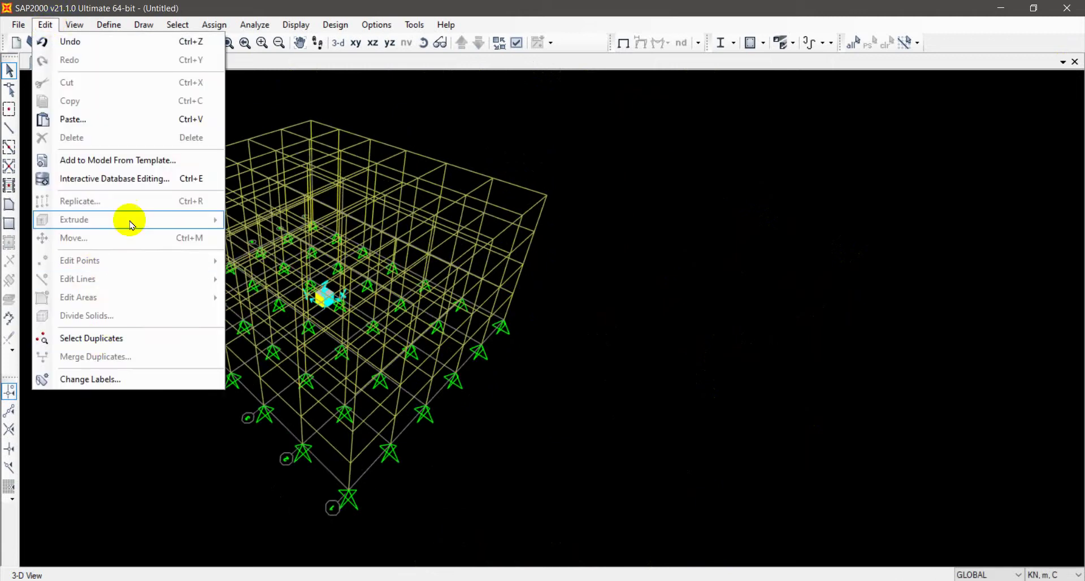
mouse_move(89, 21)
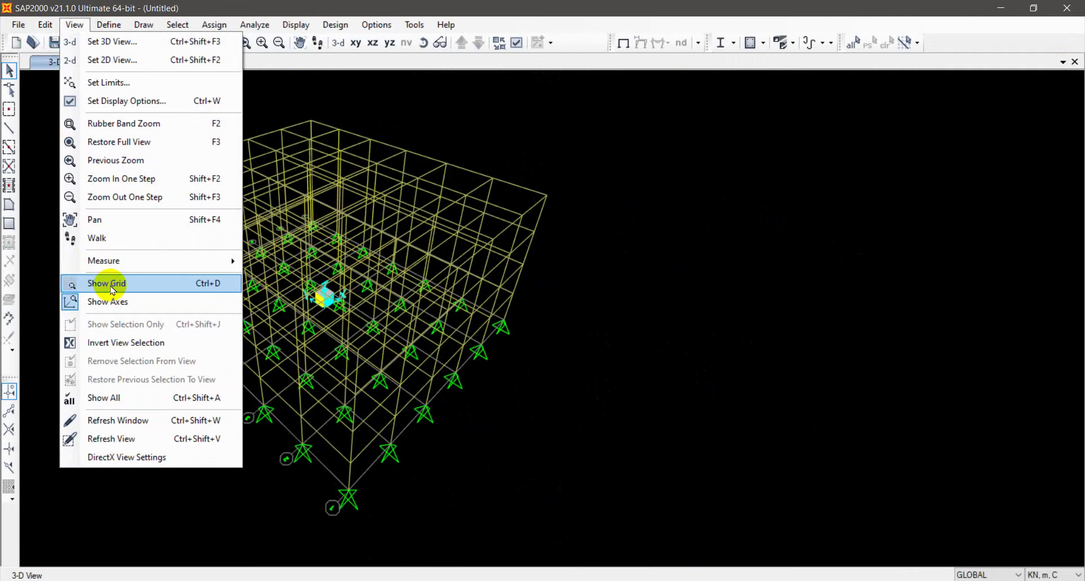
left_click(111, 304)
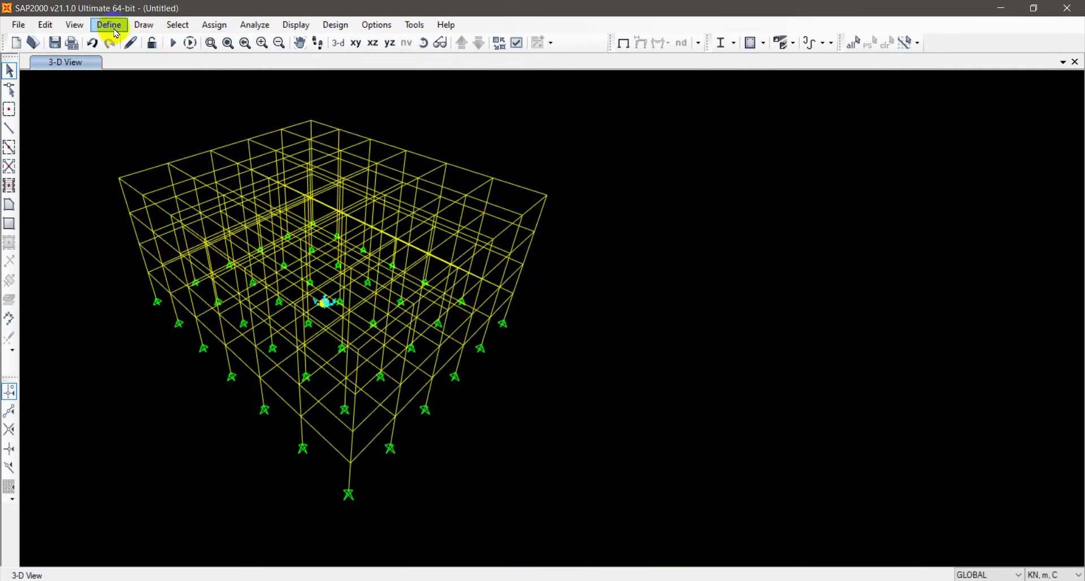
left_click(77, 25)
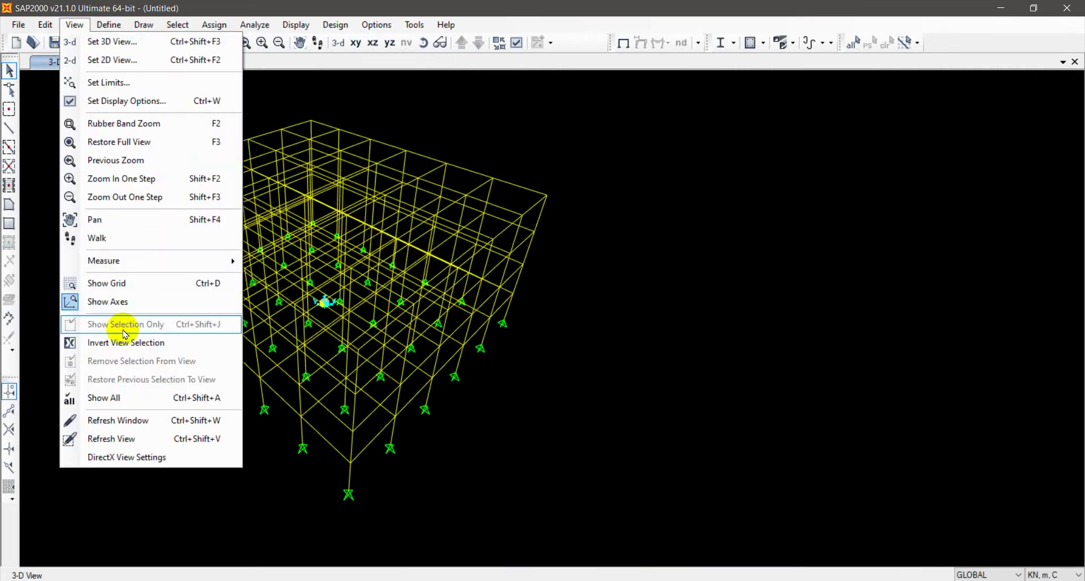
left_click(257, 344)
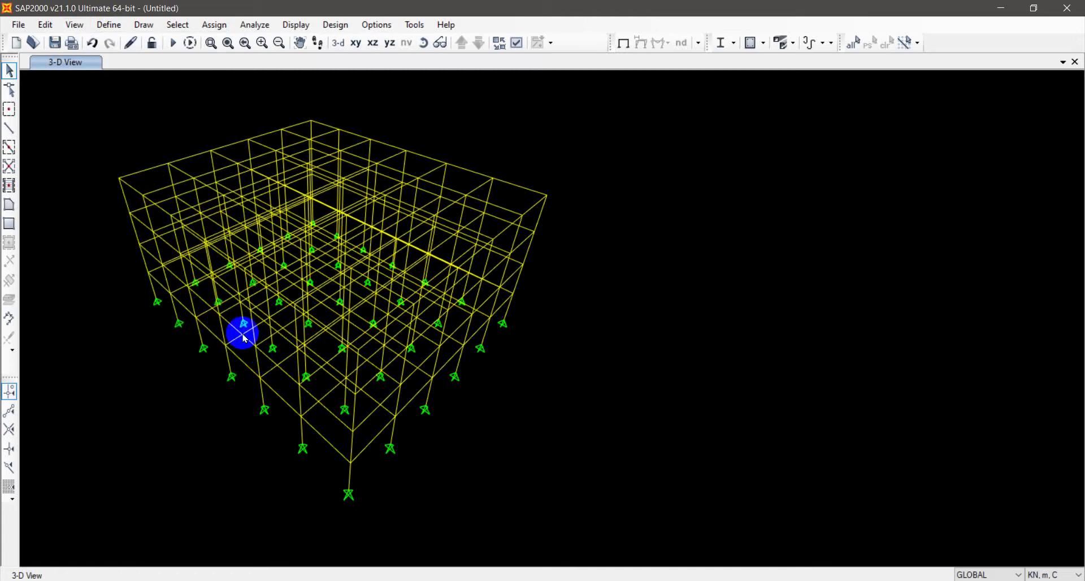
middle_click_drag(123, 322, 347, 333)
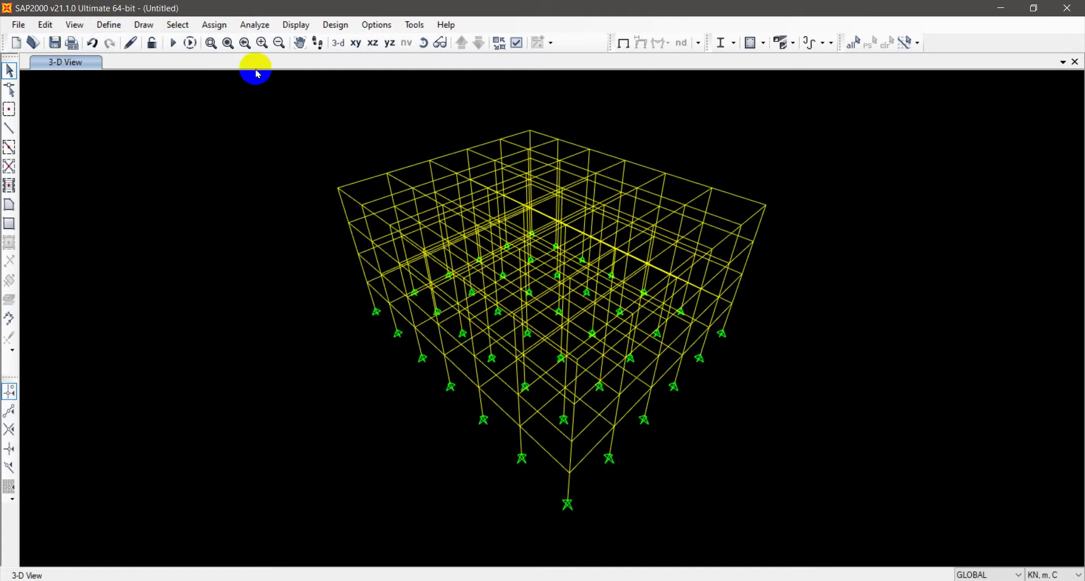
Examine the available definition commands for section properties, moving loads and pushover parameter sets.
left_click(109, 25)
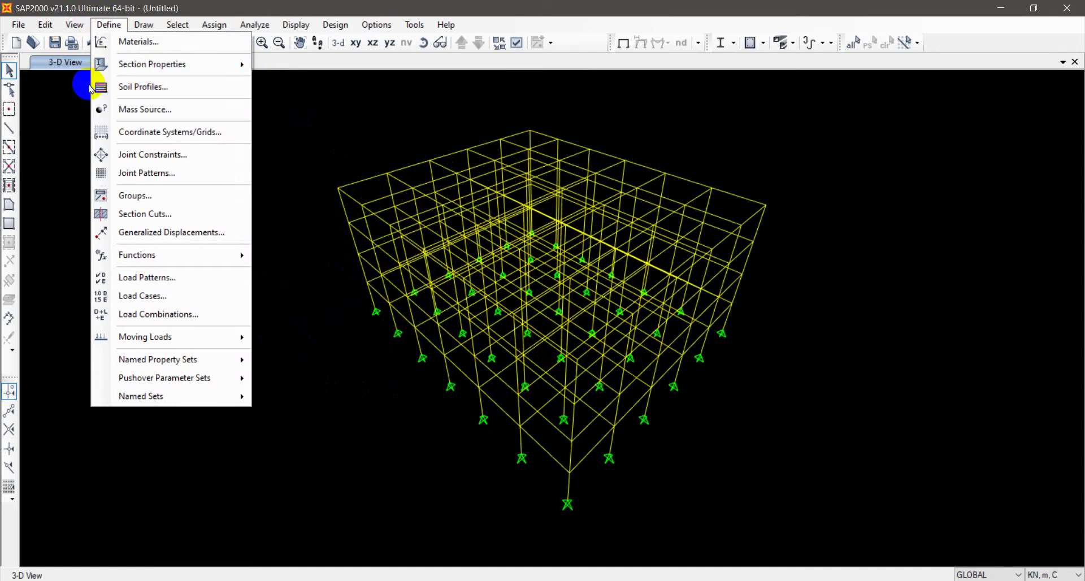
mouse_move(233, 64)
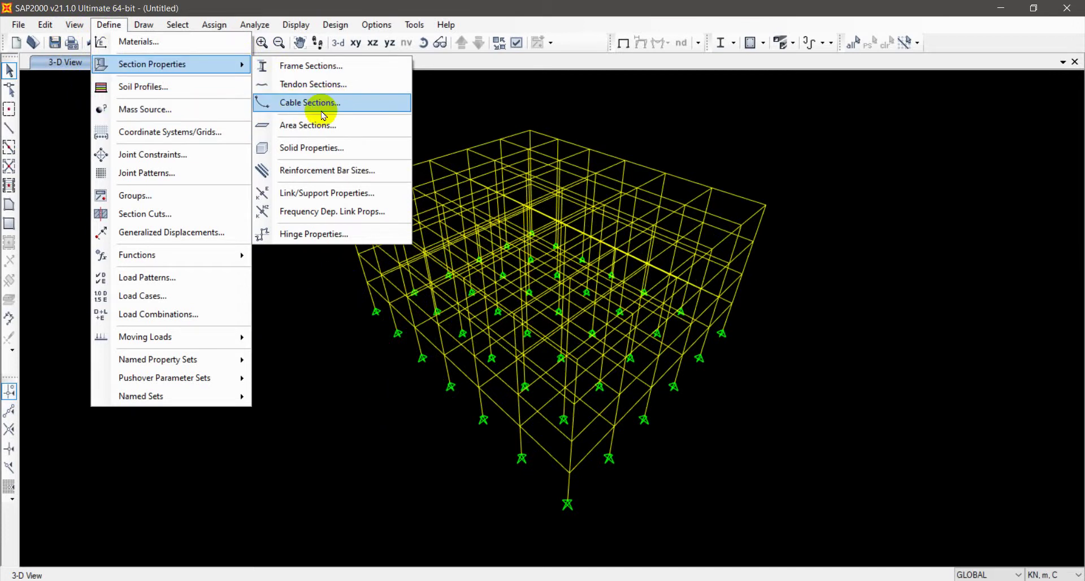
left_click(343, 143)
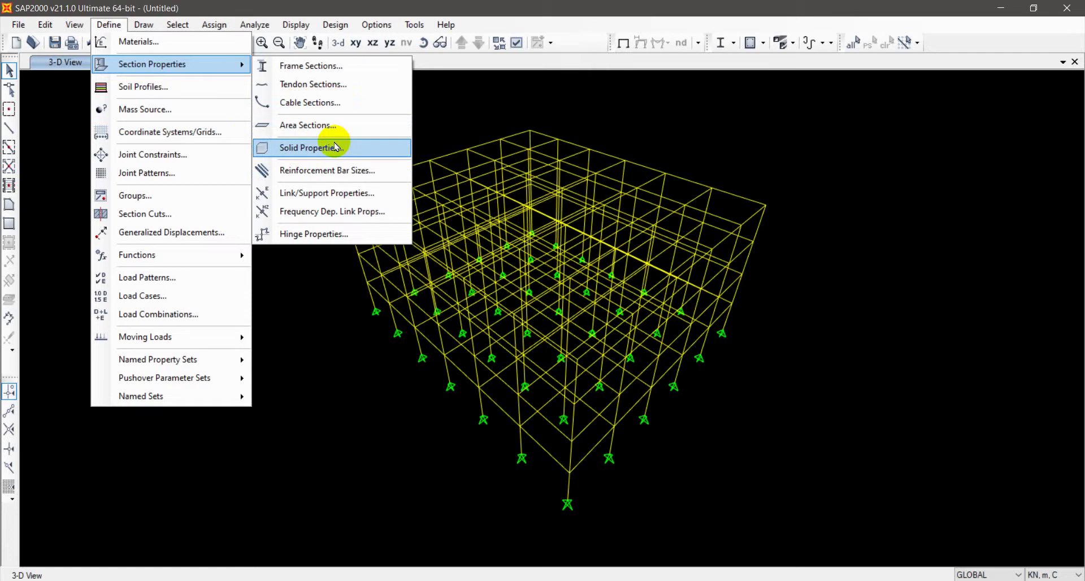
mouse_move(171, 346)
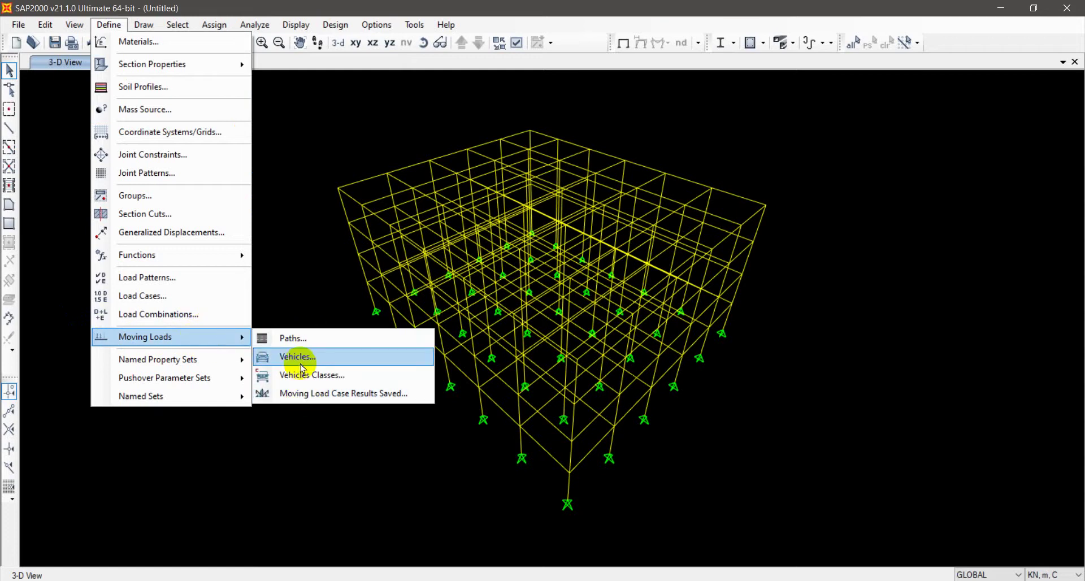
mouse_move(193, 378)
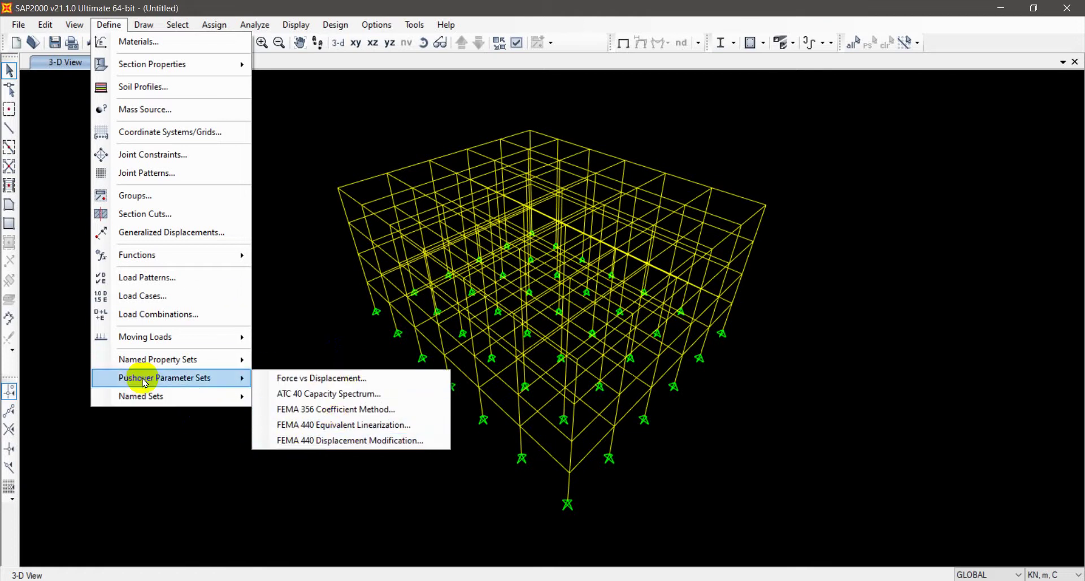
Add a load pattern named LIVE of type Live with a self-weight multiplier of 0.
left_click(174, 278)
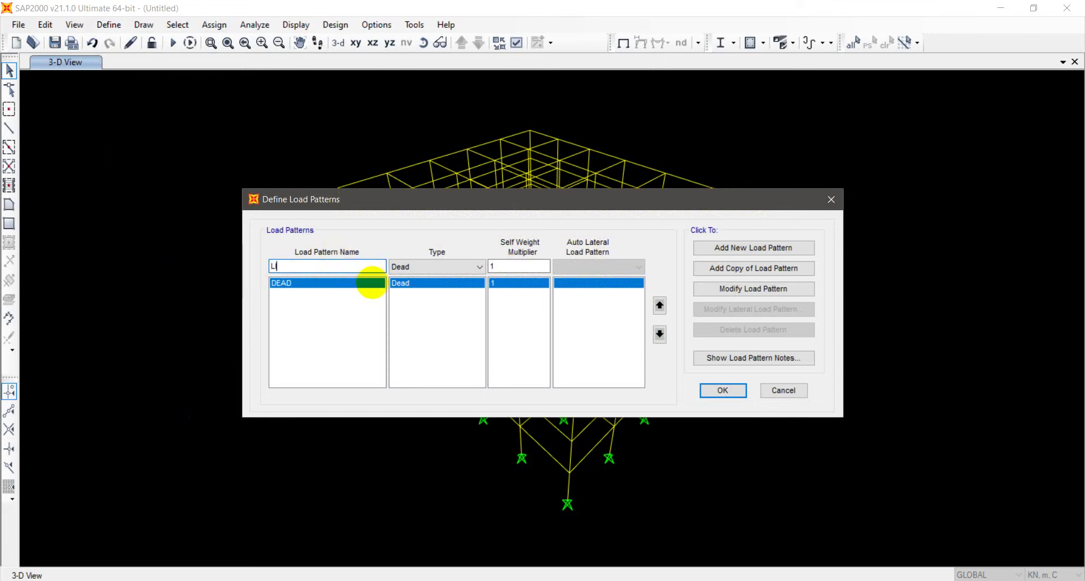
left_click(425, 266)
left_click(414, 291)
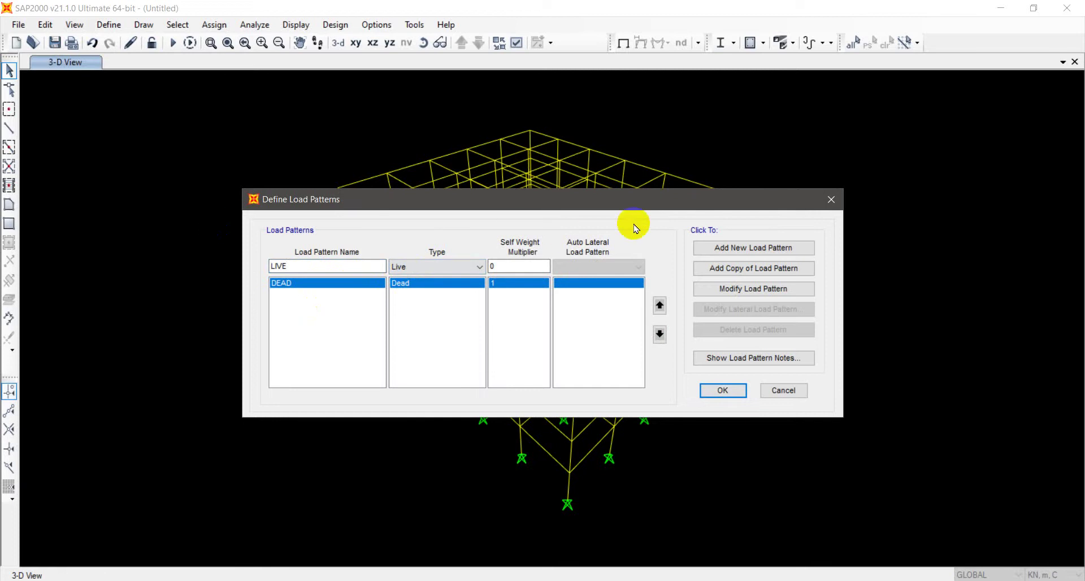
left_click(696, 251)
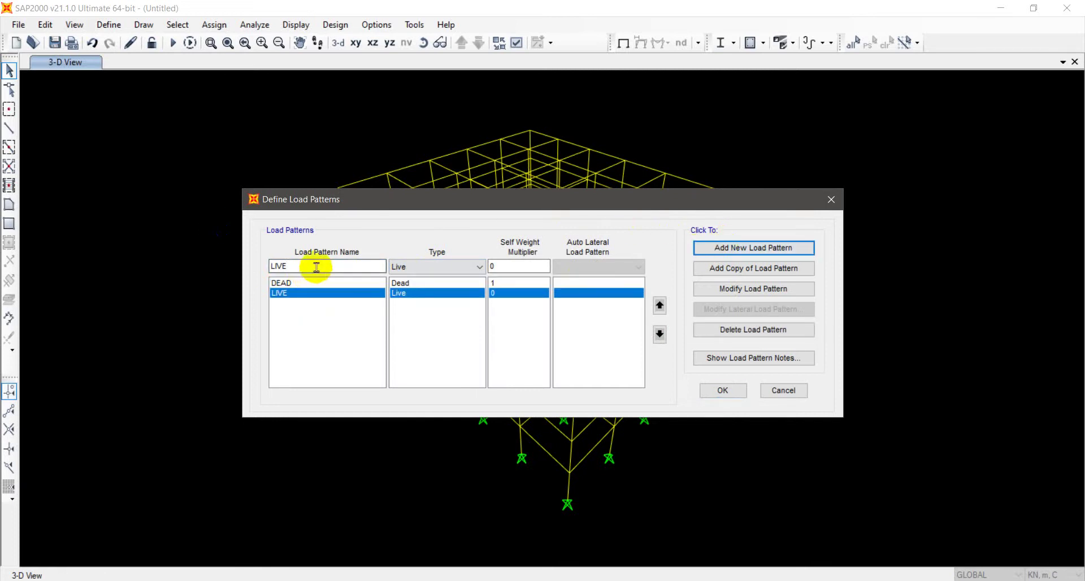
left_click_drag(271, 266, 377, 263)
type("EQ")
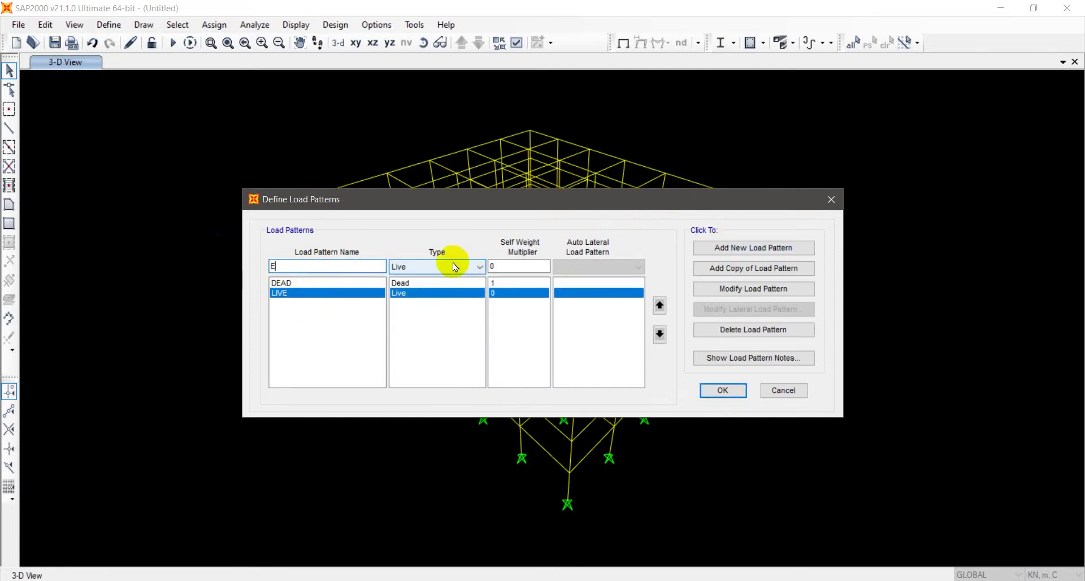
left_click(449, 266)
left_click(419, 359)
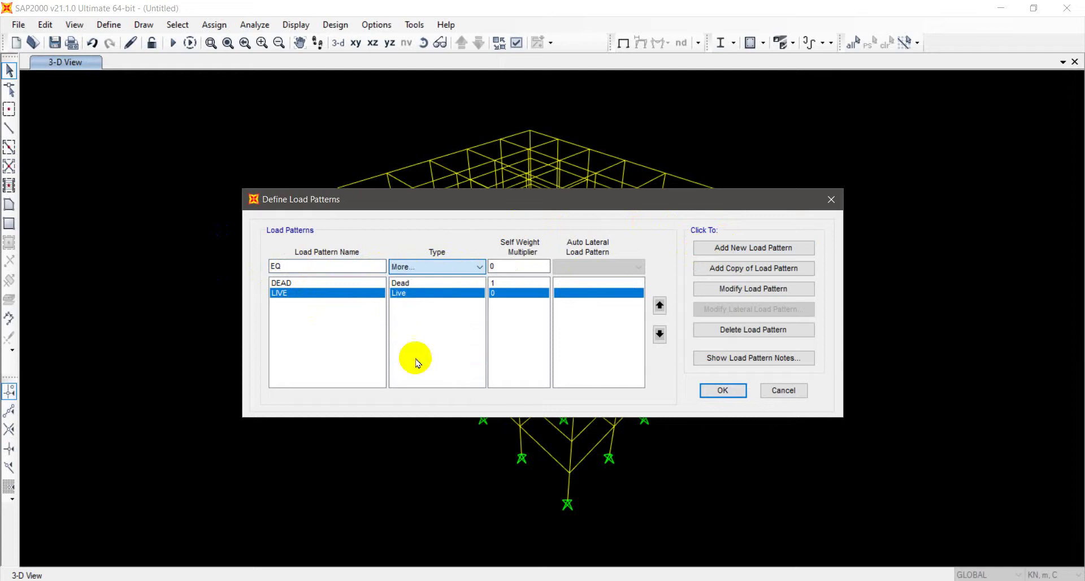
left_click(437, 268)
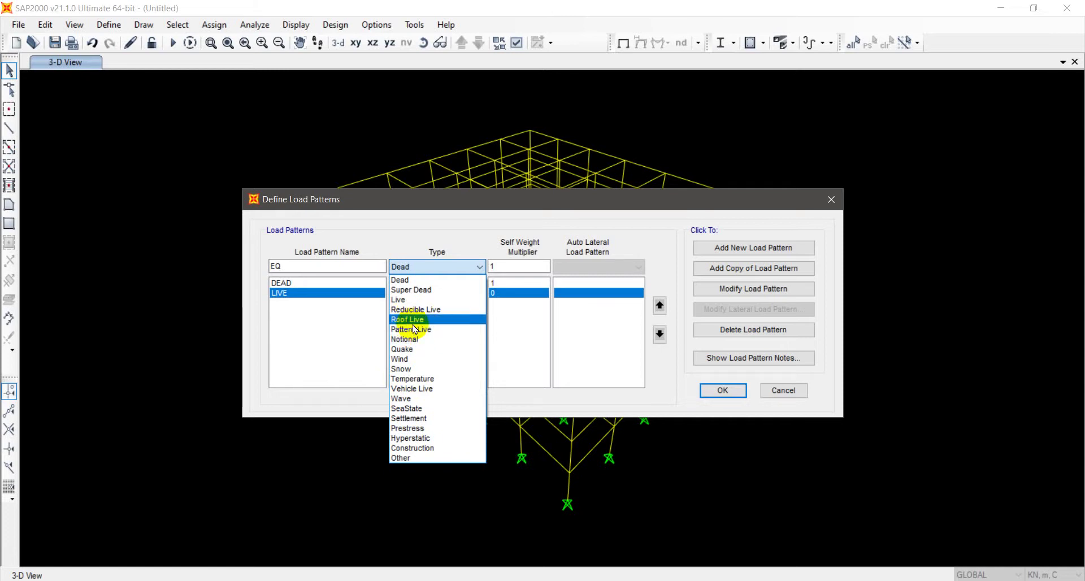
left_click(465, 161)
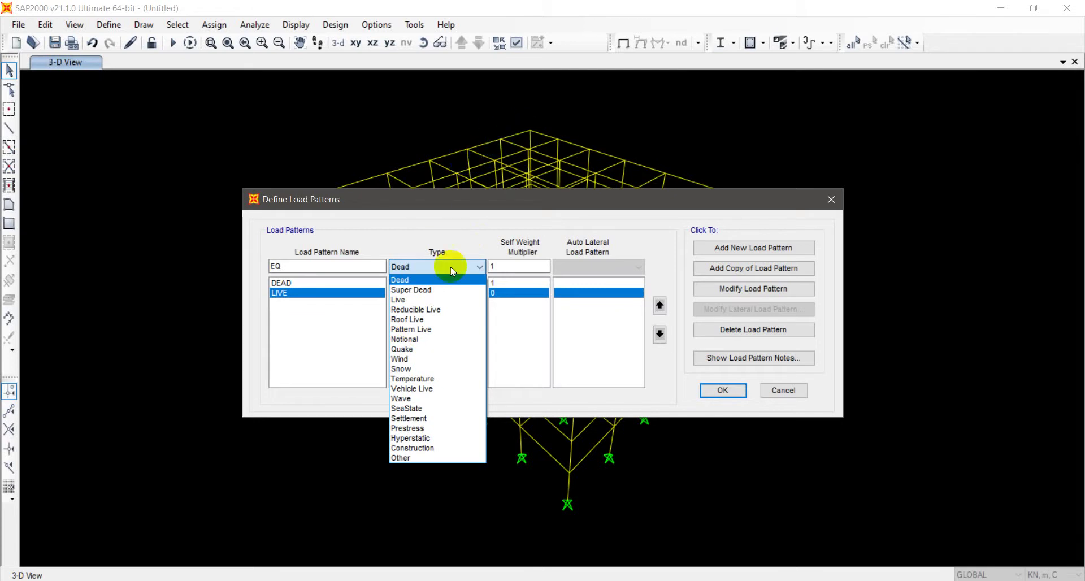
left_click(435, 329)
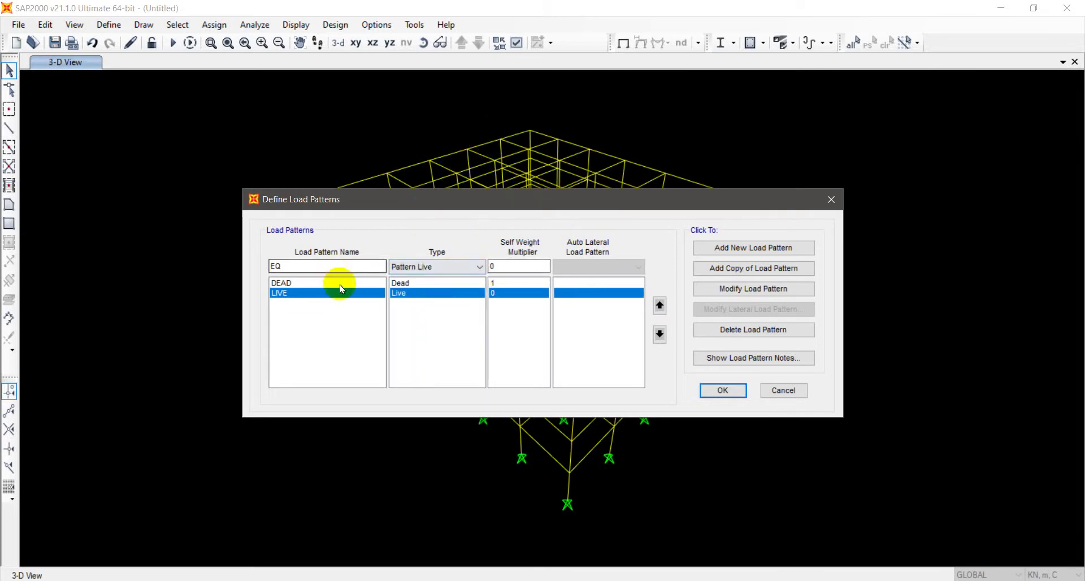
Change the LIVE load pattern's type to Pattern Live.
left_click(452, 266)
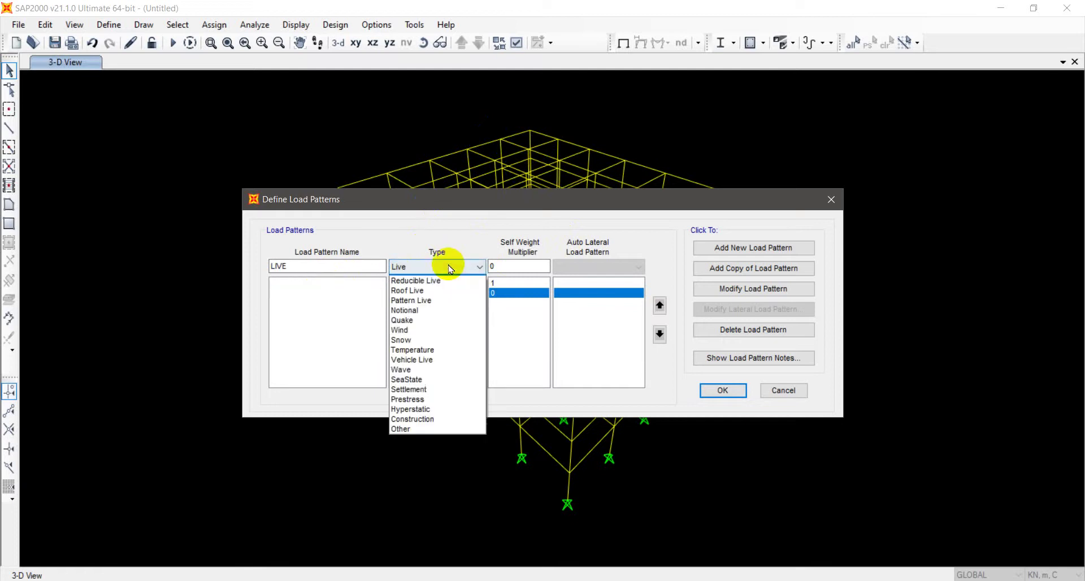
left_click(436, 331)
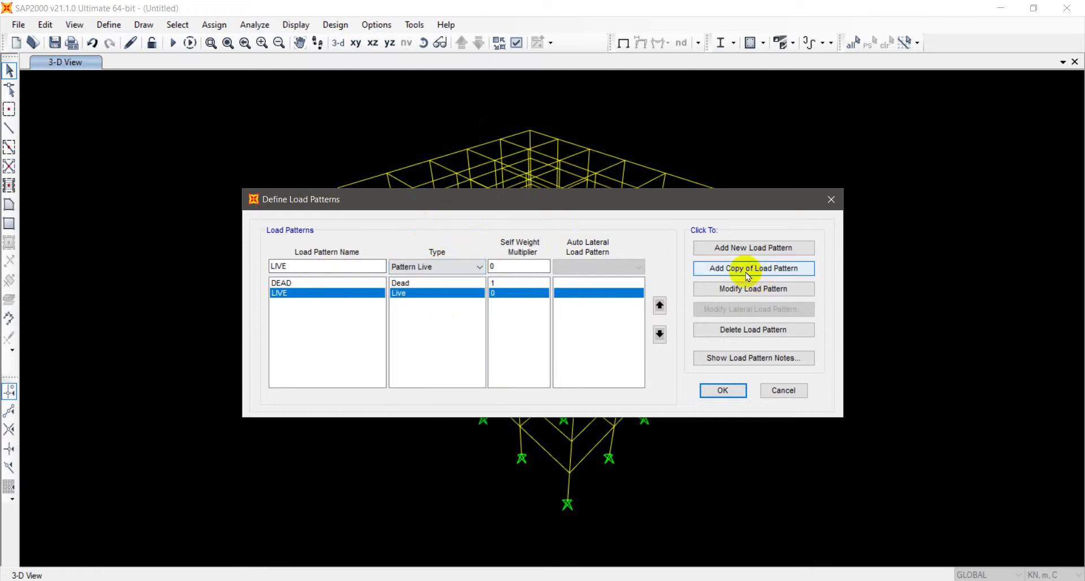
left_click(739, 288)
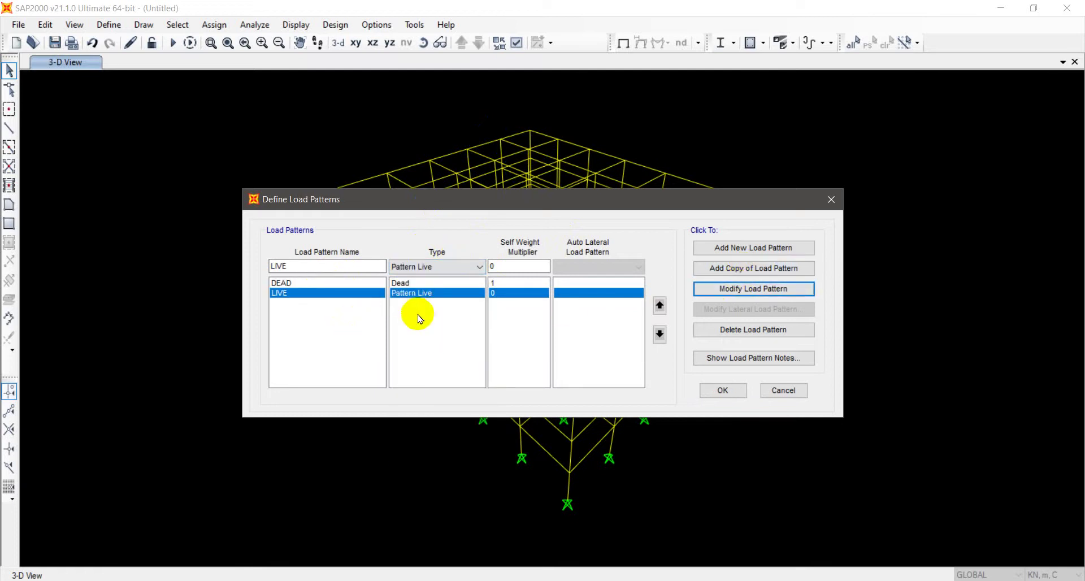
Enter EQ as a Quake type pattern and examine the auto lateral load codes offered for it.
double_click(359, 264)
type("EQ")
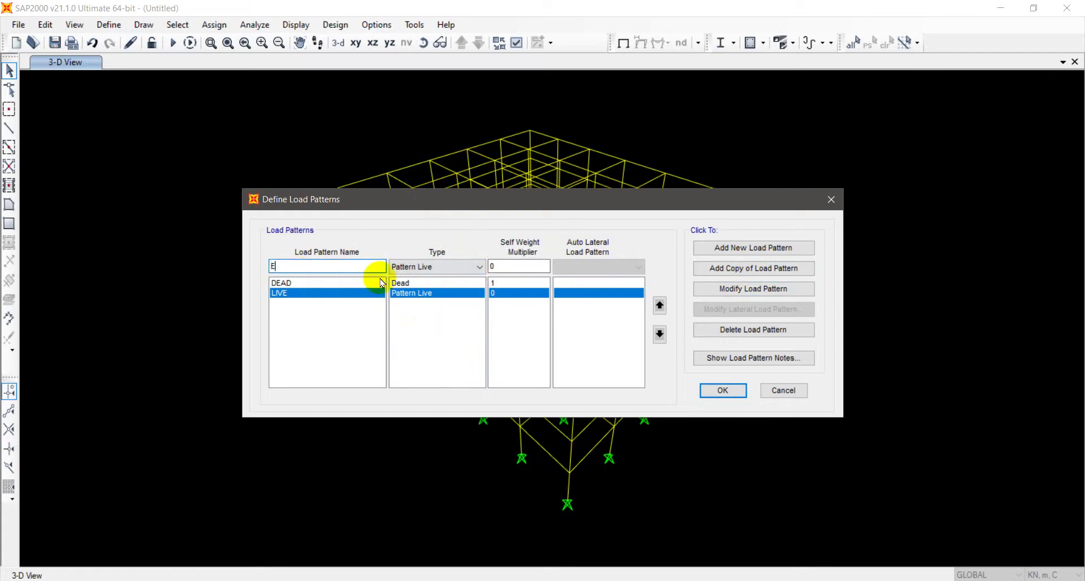
left_click(425, 266)
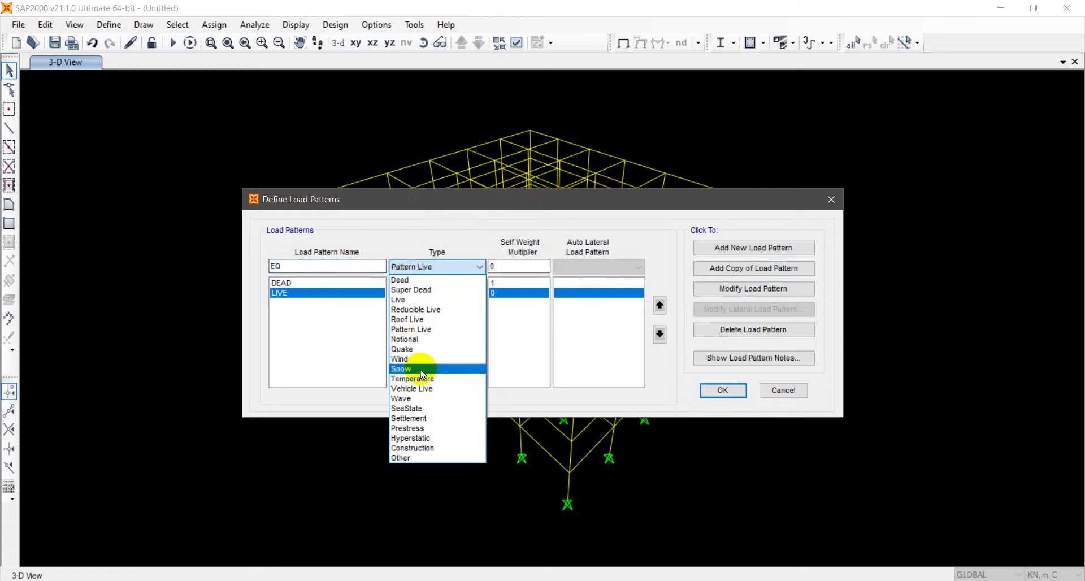
left_click(417, 348)
left_click(603, 267)
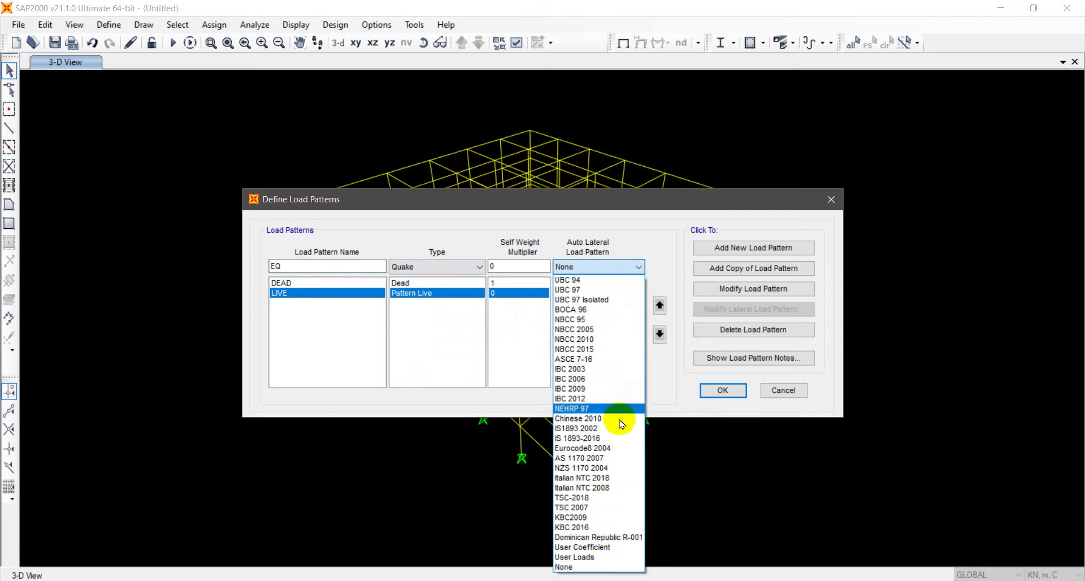
left_click(421, 339)
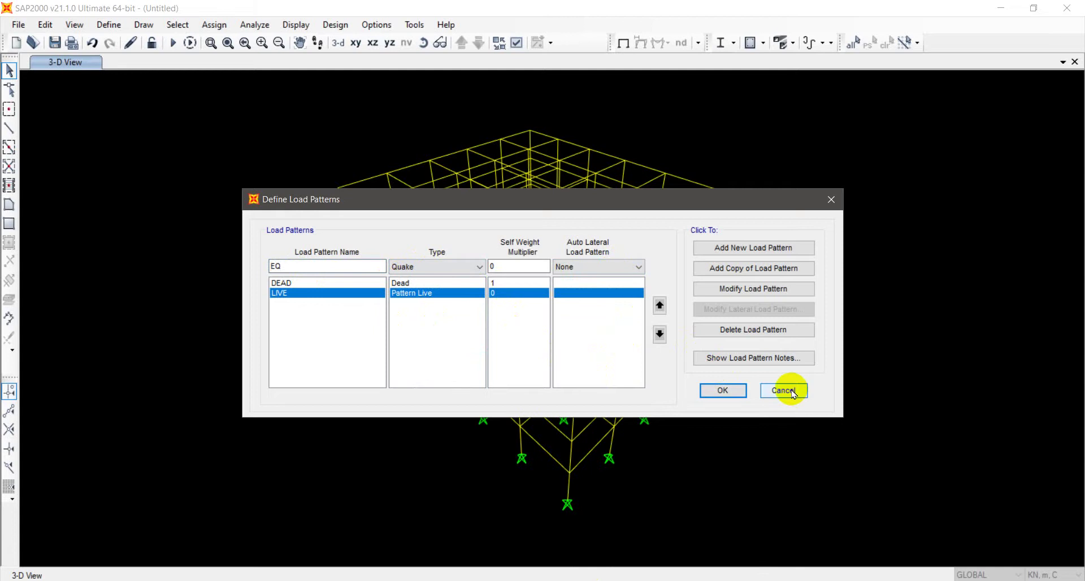
Accept the load patterns while ignoring the unadded EQ entry, and recheck the load pattern definitions.
left_click(724, 390)
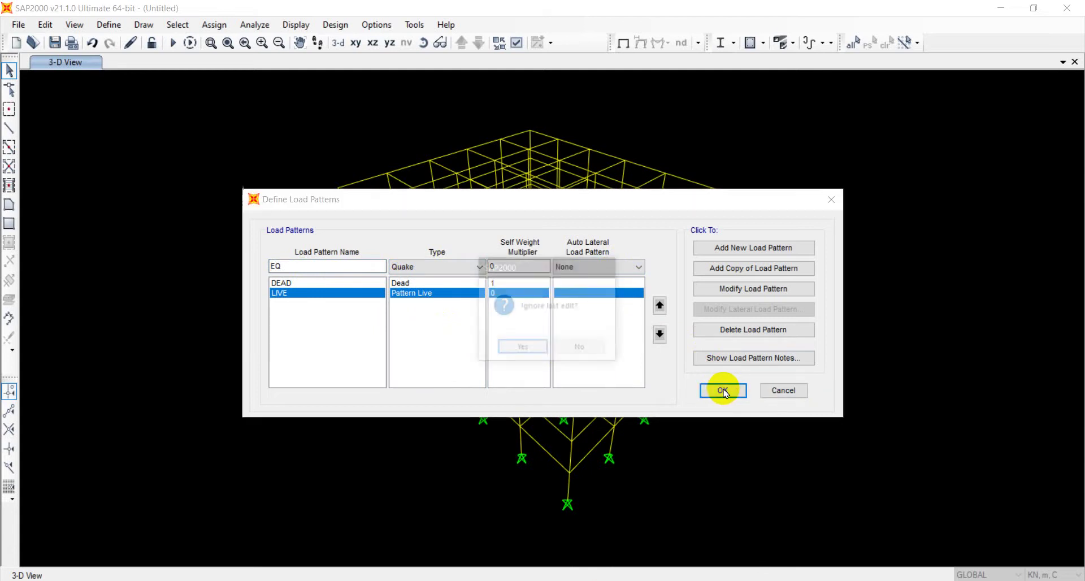
left_click(526, 351)
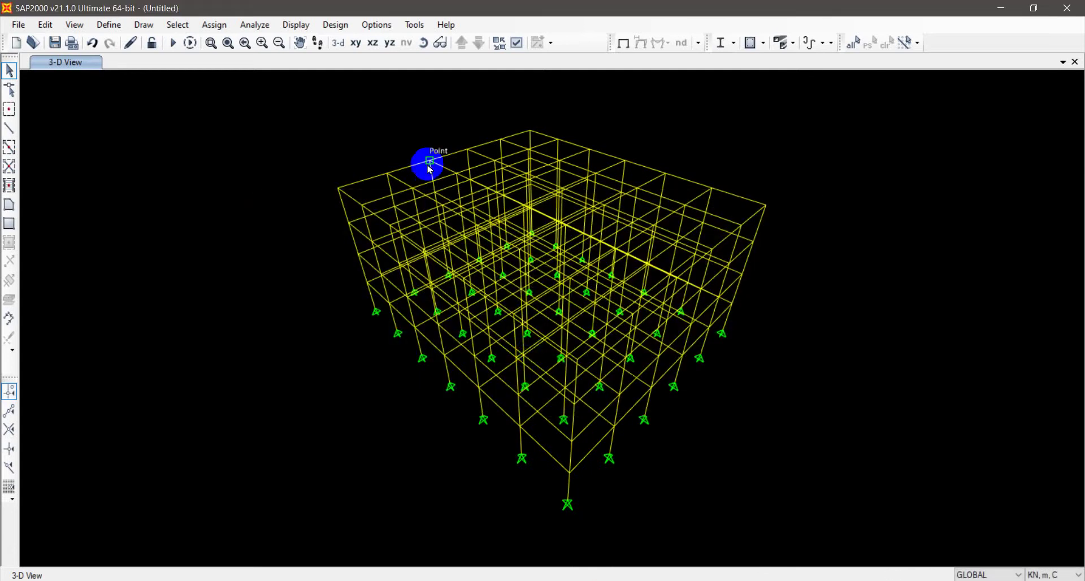
left_click(108, 25)
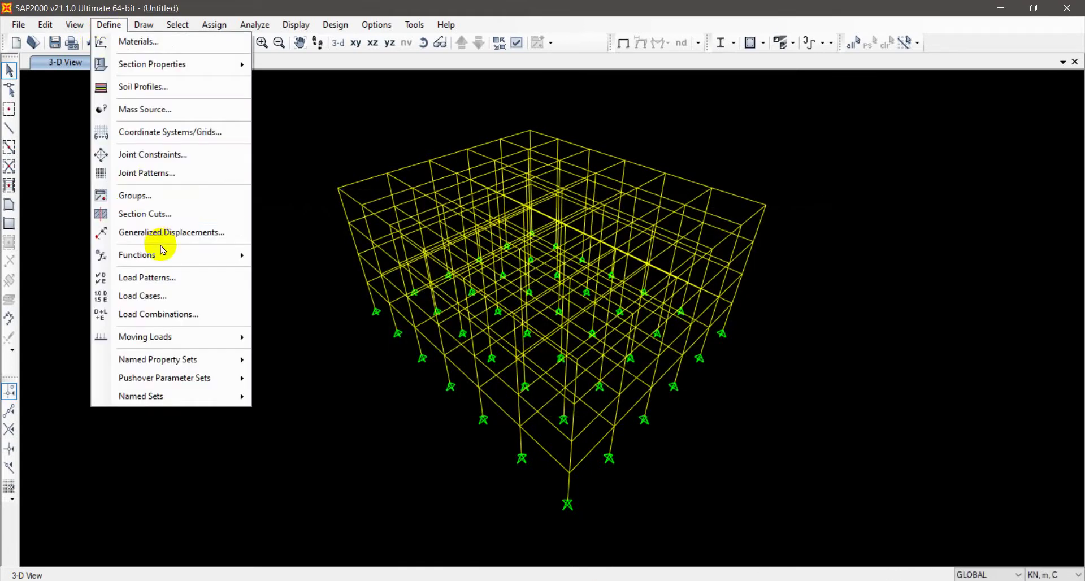
left_click(164, 277)
left_click(782, 388)
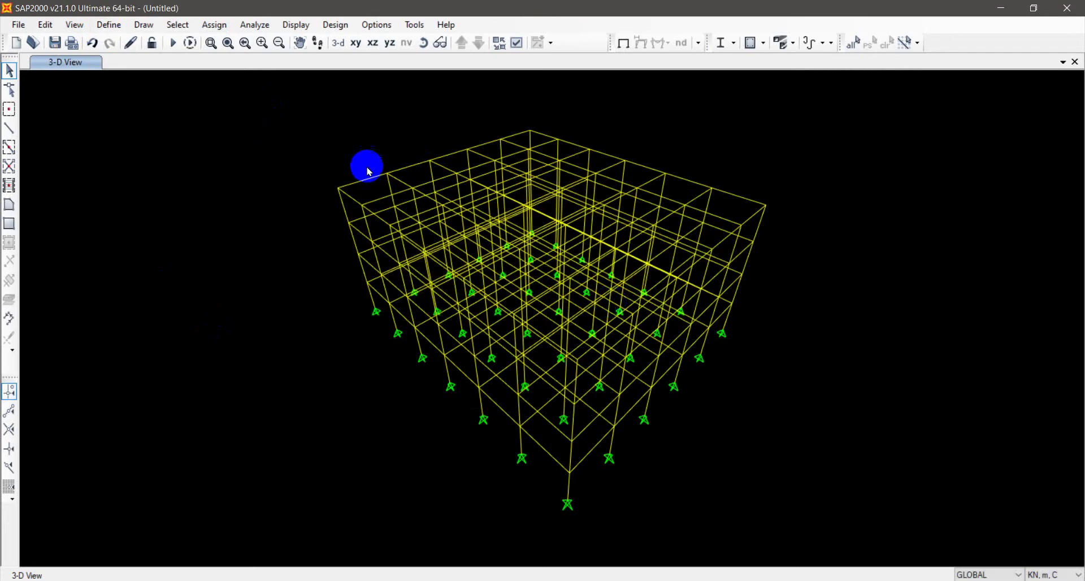
Open the general display options for the 3-D view.
right_click(290, 171)
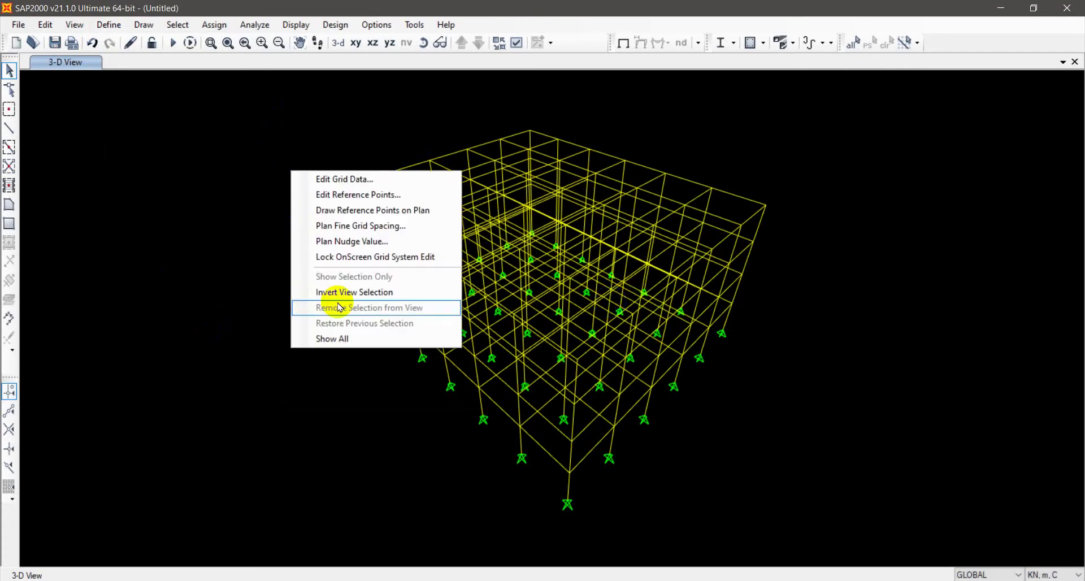
left_click(157, 239)
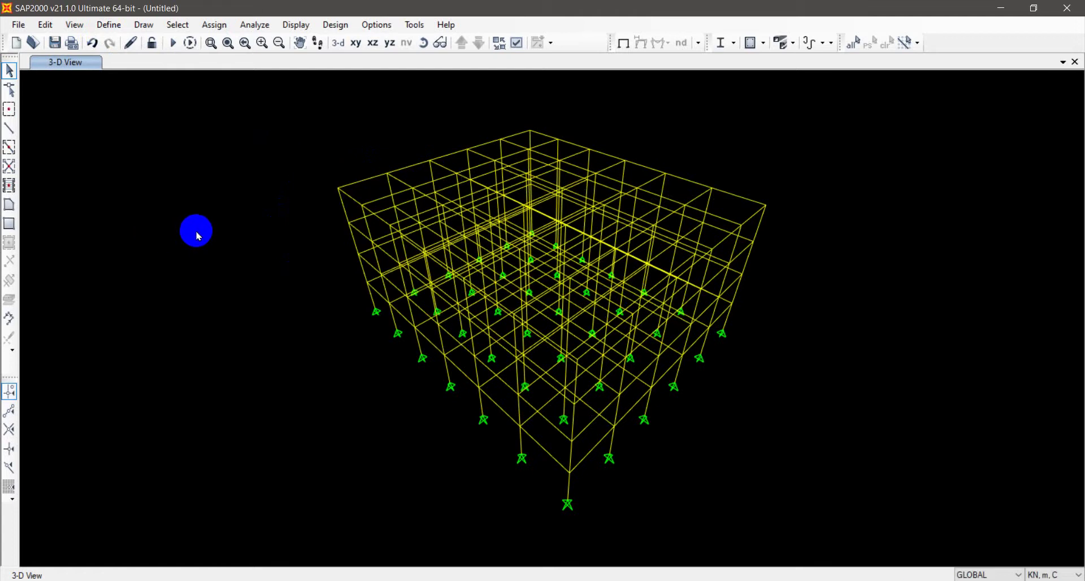
key("ctrl+w")
left_click(490, 110)
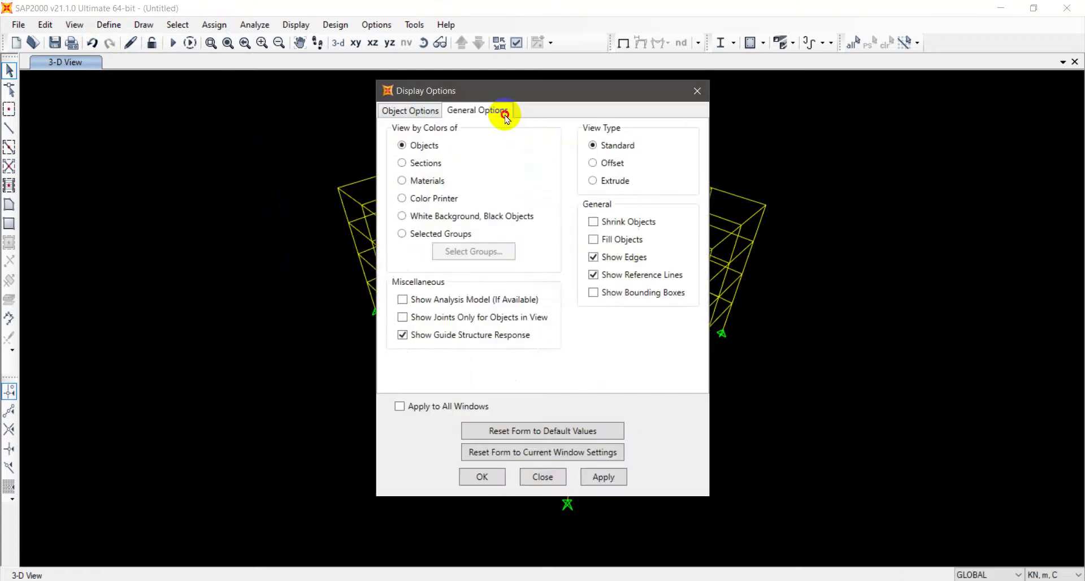
Set the 3-D view's display type to Extrude and look at the building's upper corner.
left_click(592, 181)
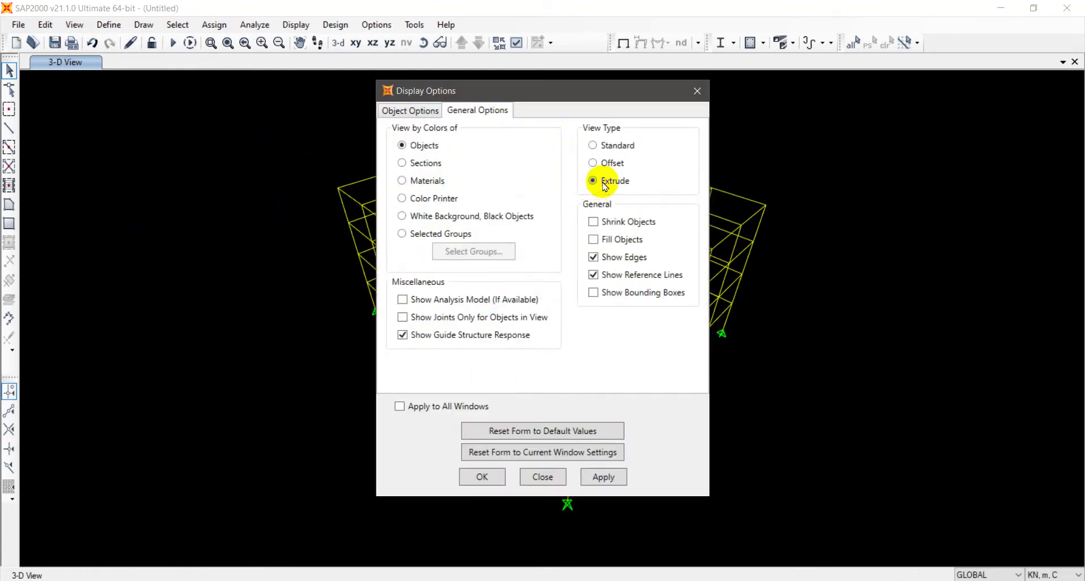
left_click(472, 478)
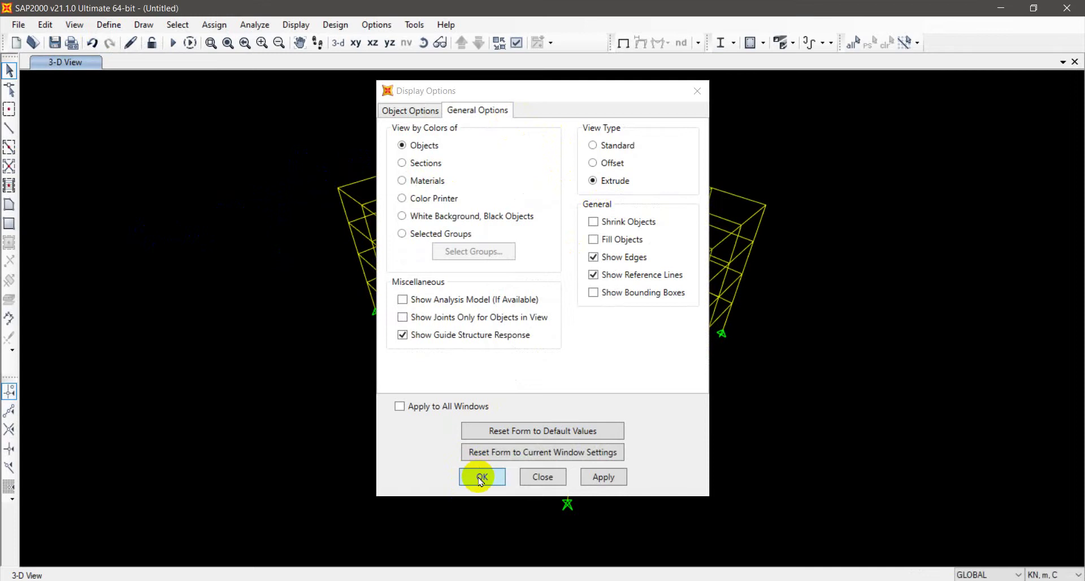
scroll(434, 222, "up", 3)
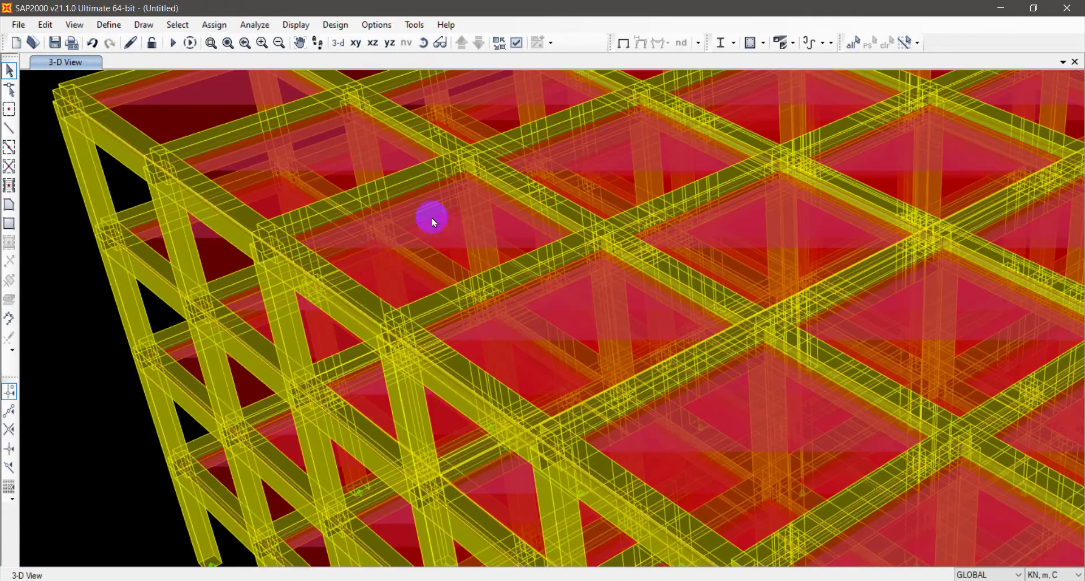
middle_click_drag(157, 124, 335, 232)
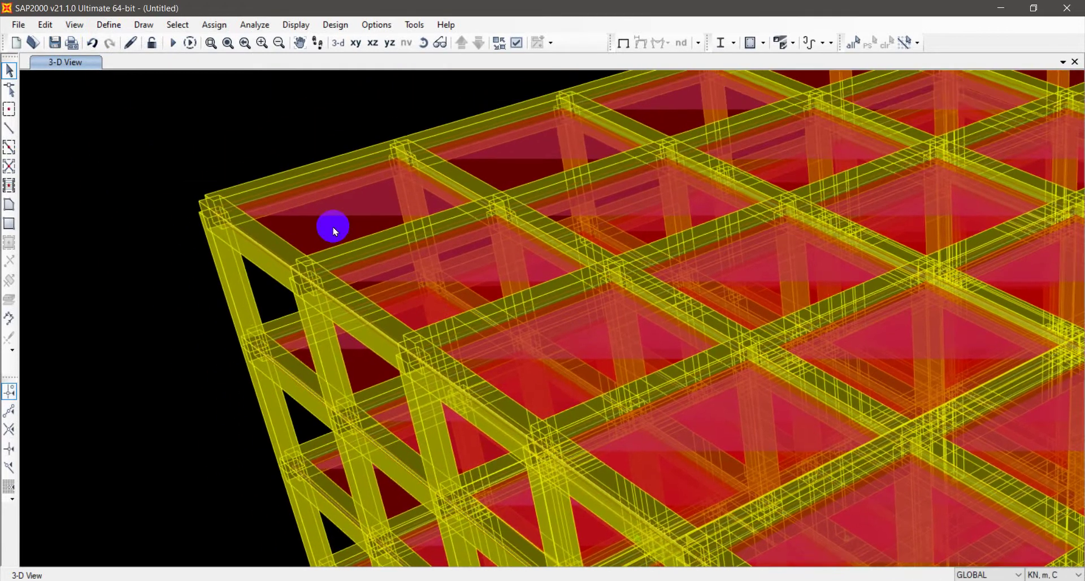
left_click(117, 213)
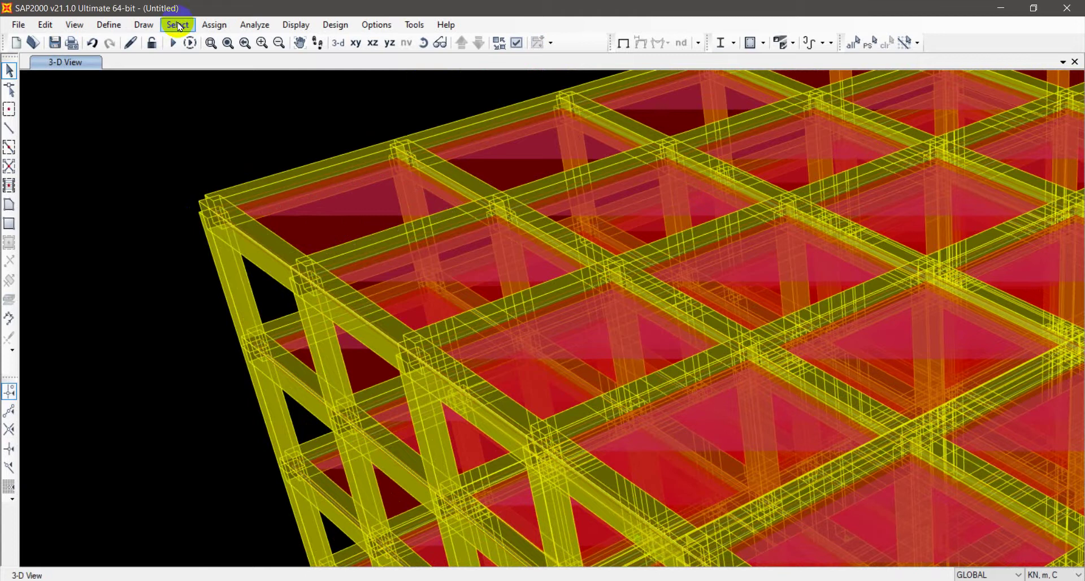
Select the whole model and assign frame end length offsets automatically from connectivity with a rigid zone factor of 1.
left_click(118, 26)
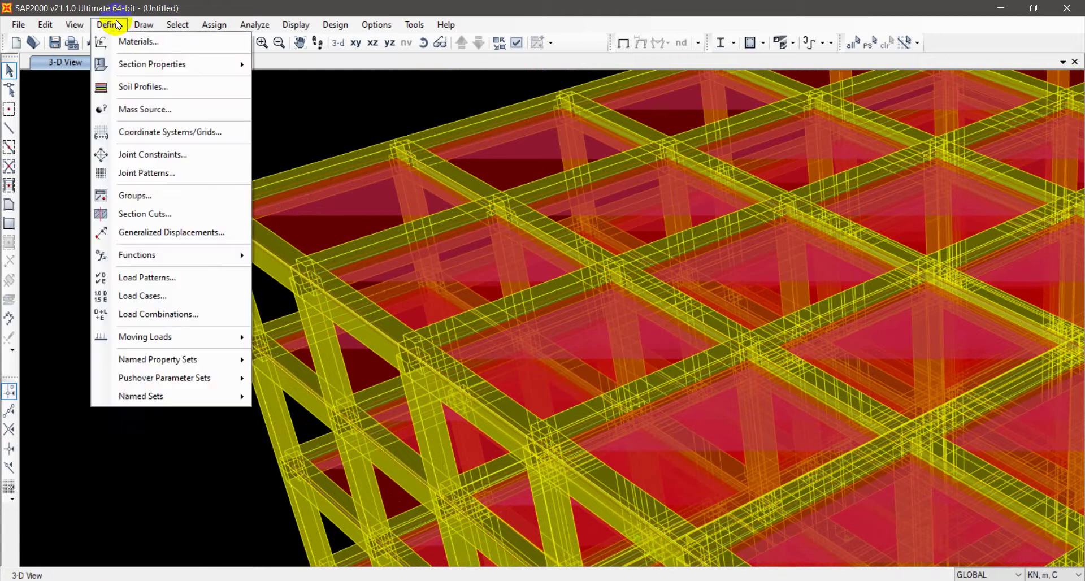
left_click(140, 168)
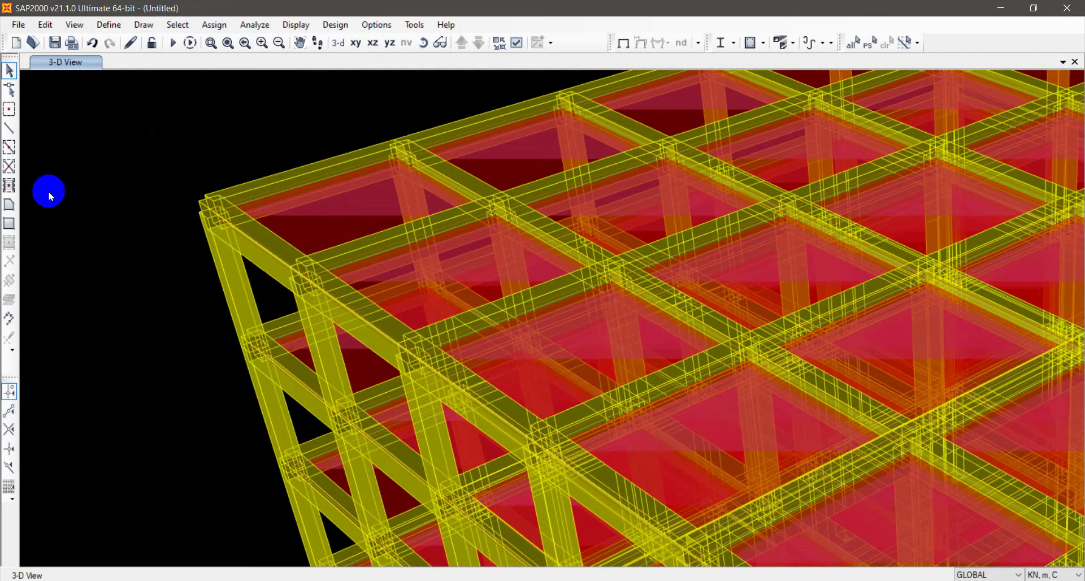
left_click(857, 43)
left_click(209, 24)
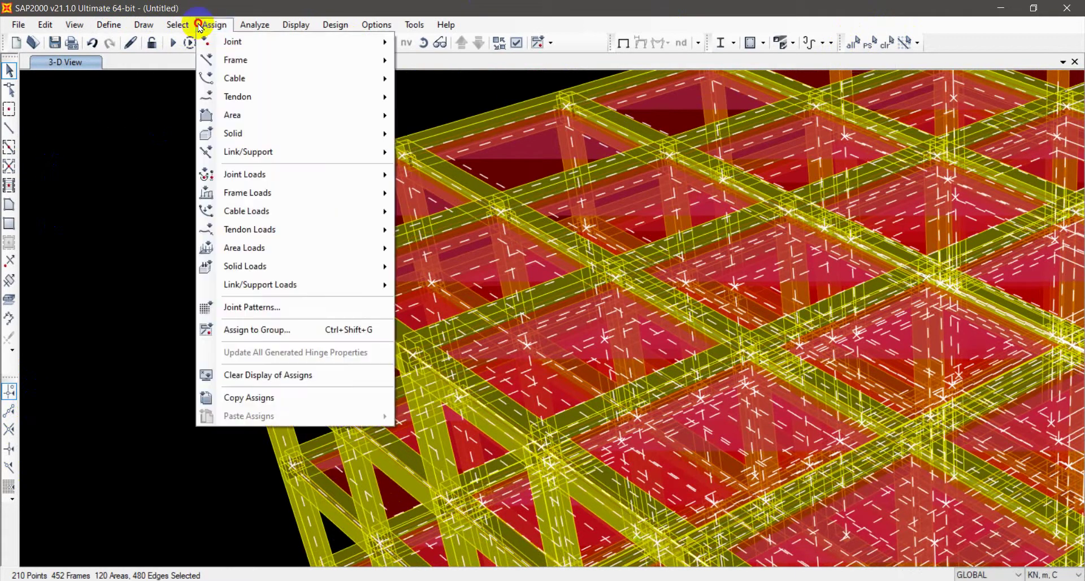
mouse_move(234, 60)
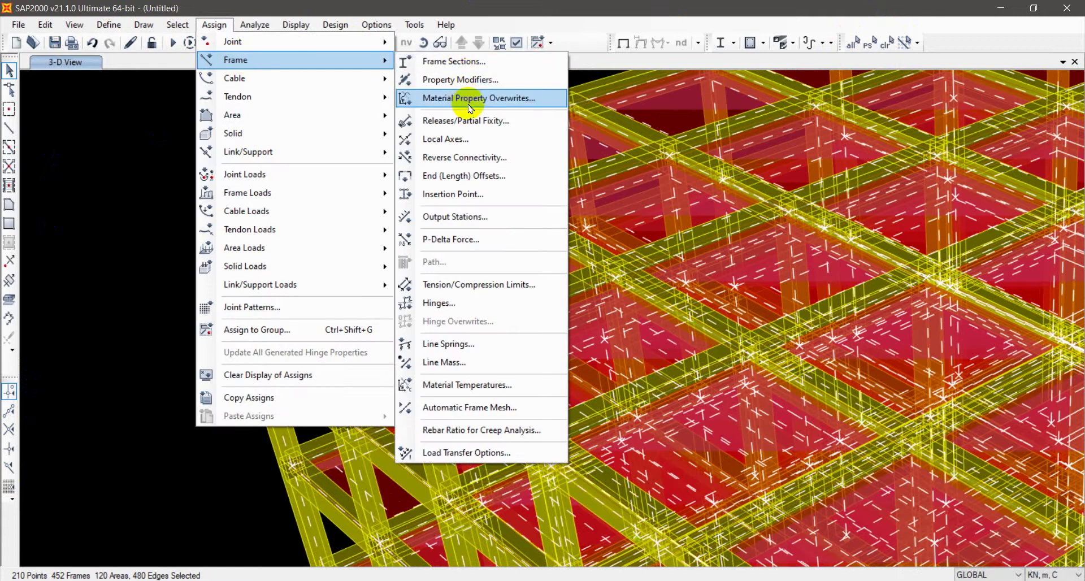
left_click(519, 182)
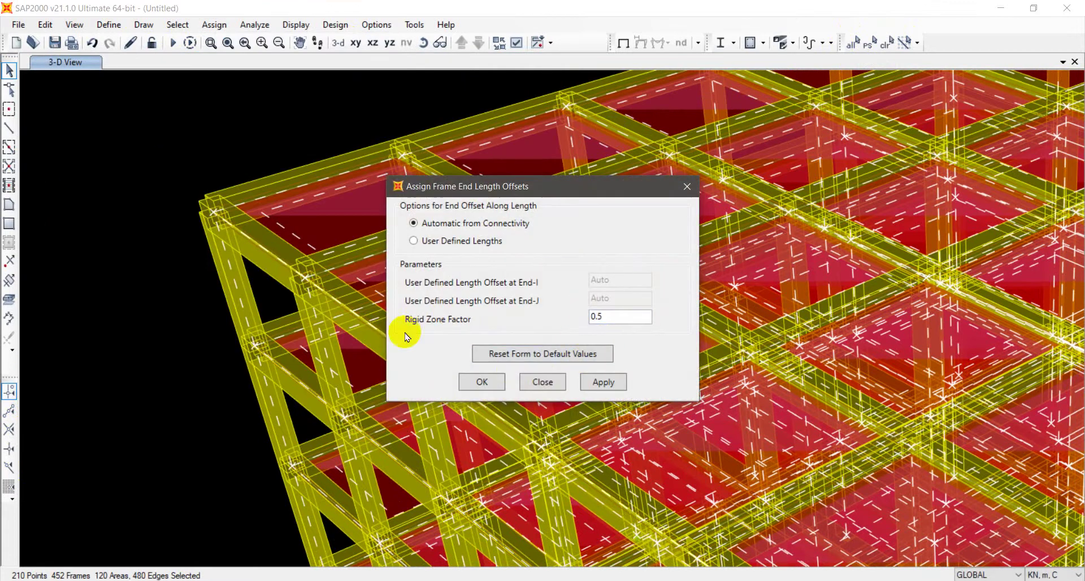
double_click(616, 318)
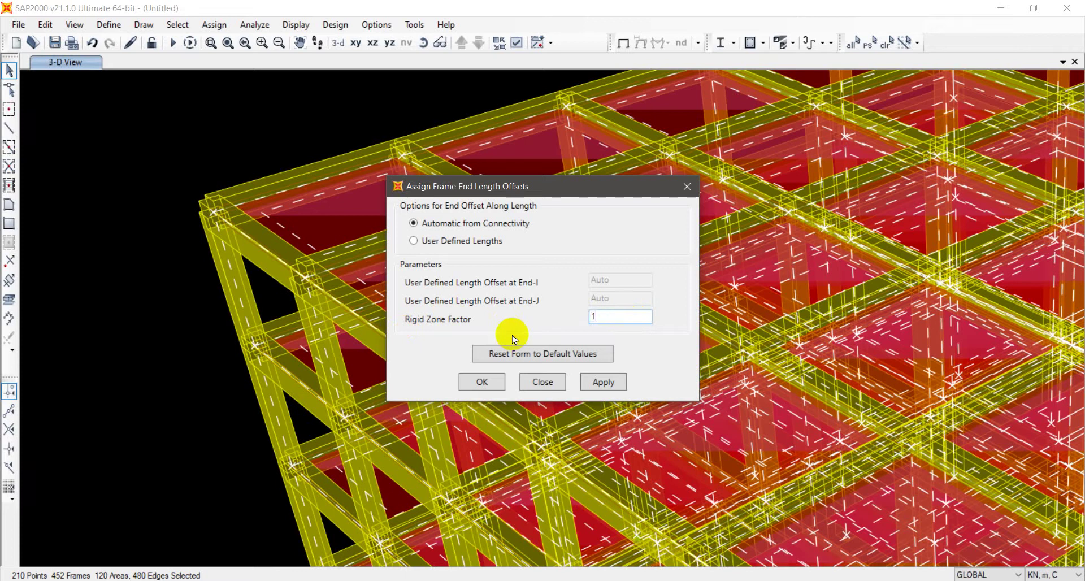
left_click(482, 382)
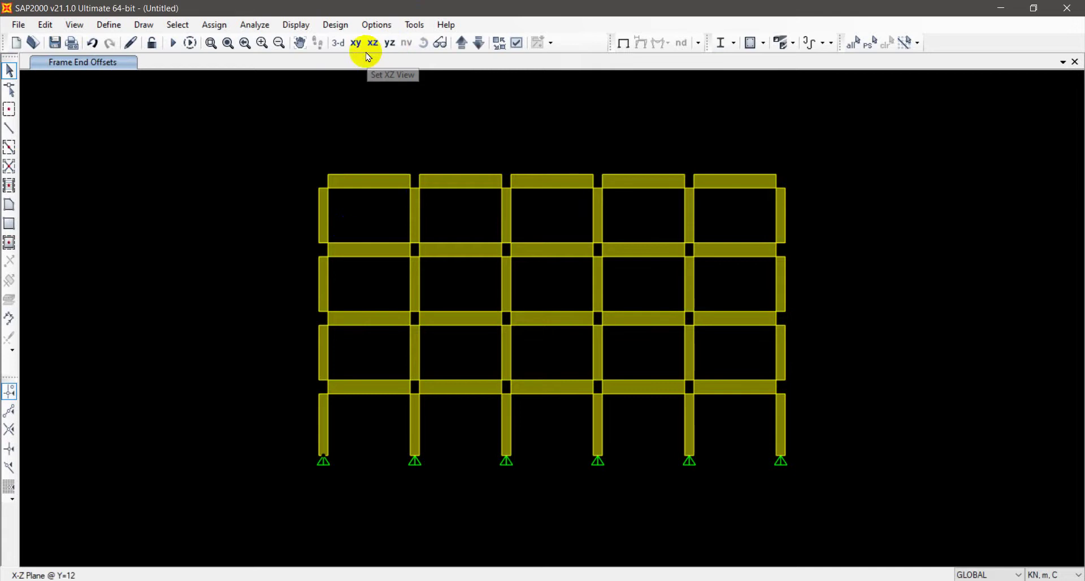
Switch to the X-Y plan view at Z=12 and inspect the slab and beam edges.
left_click(357, 48)
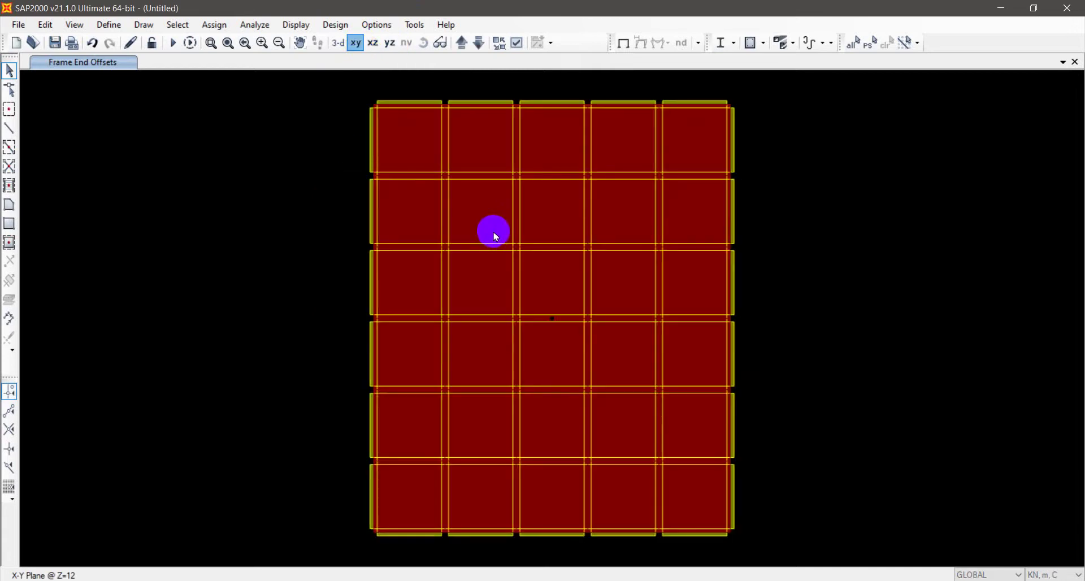
scroll(435, 180, "up", 4)
middle_click_drag(213, 182, 651, 401)
scroll(368, 259, "down", 2)
Set the plan view's display options to colour the model by sections.
key("ctrl+w")
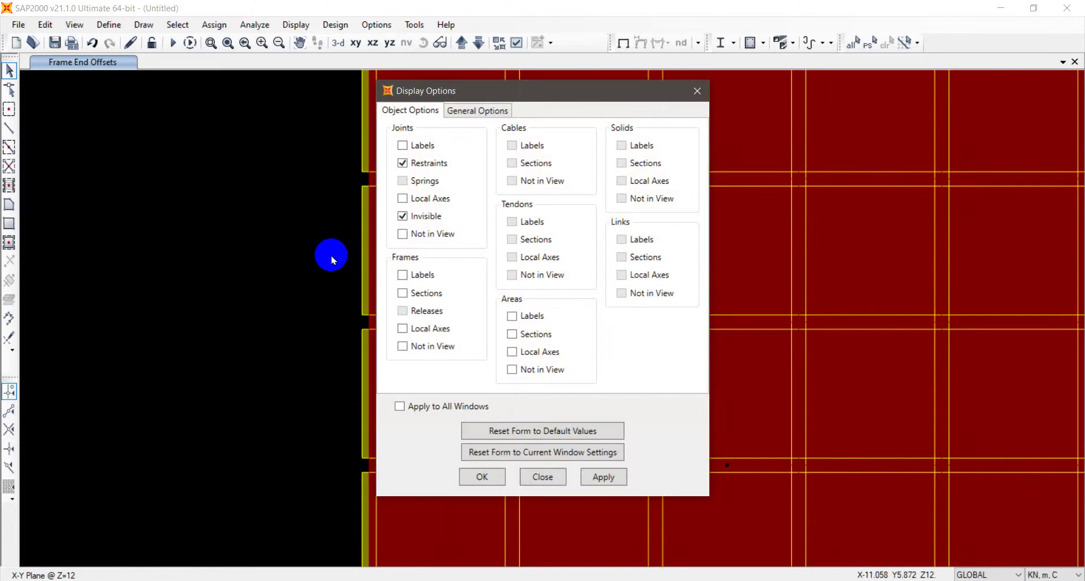
left_click(478, 111)
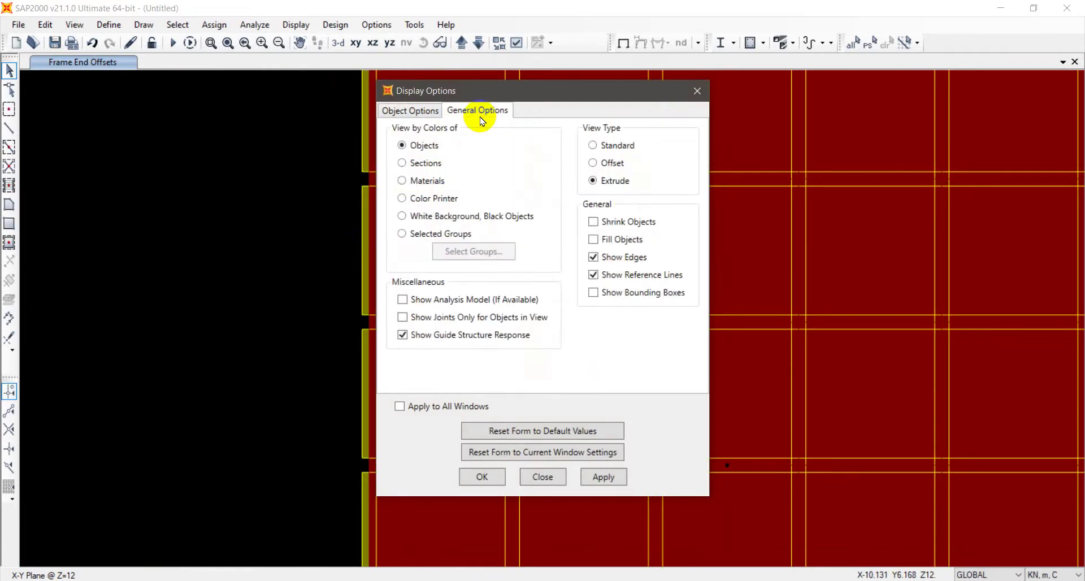
left_click(412, 111)
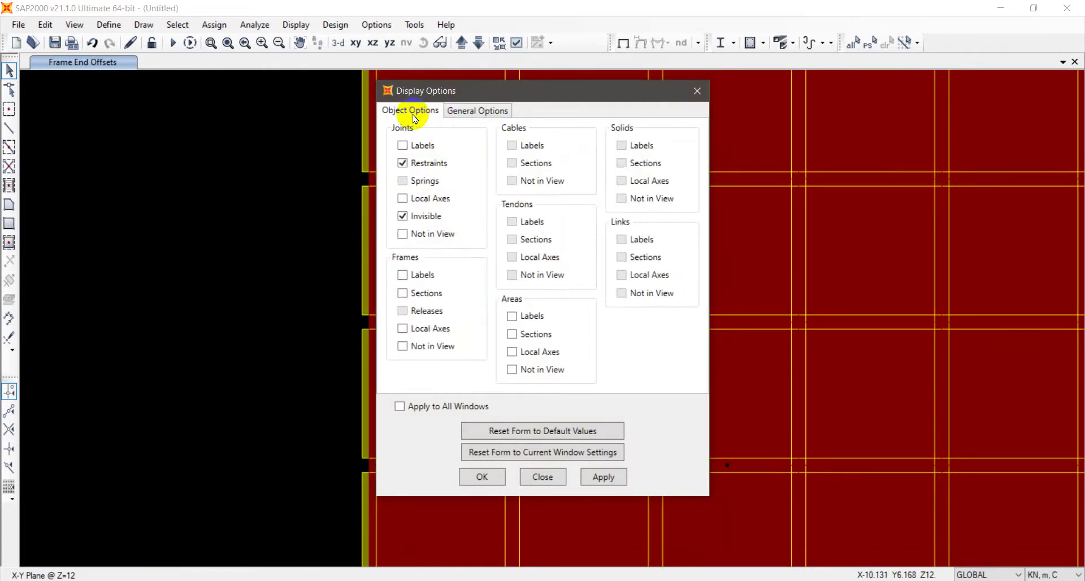
left_click(450, 113)
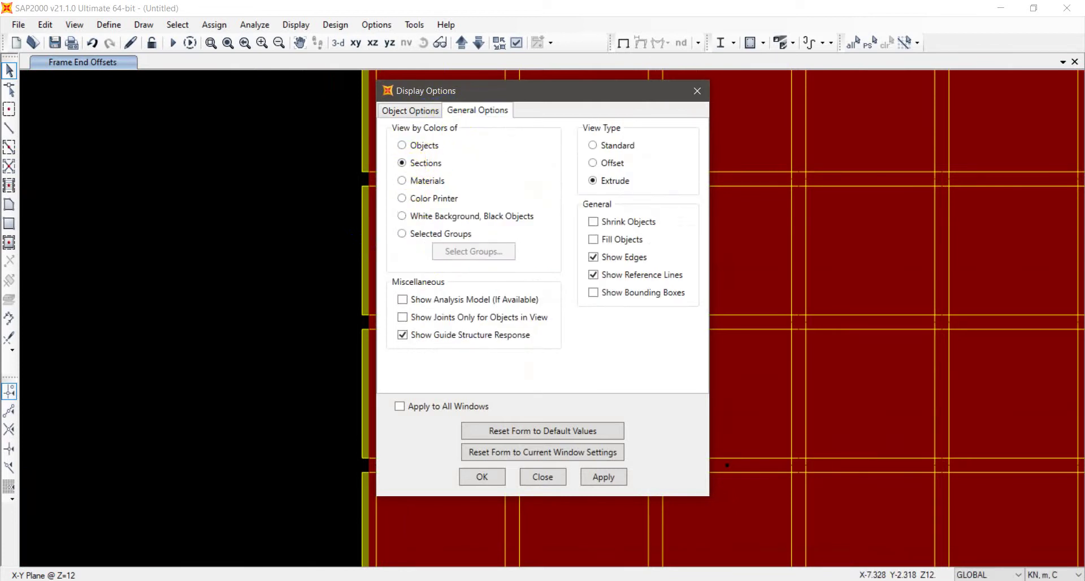
left_click(493, 479)
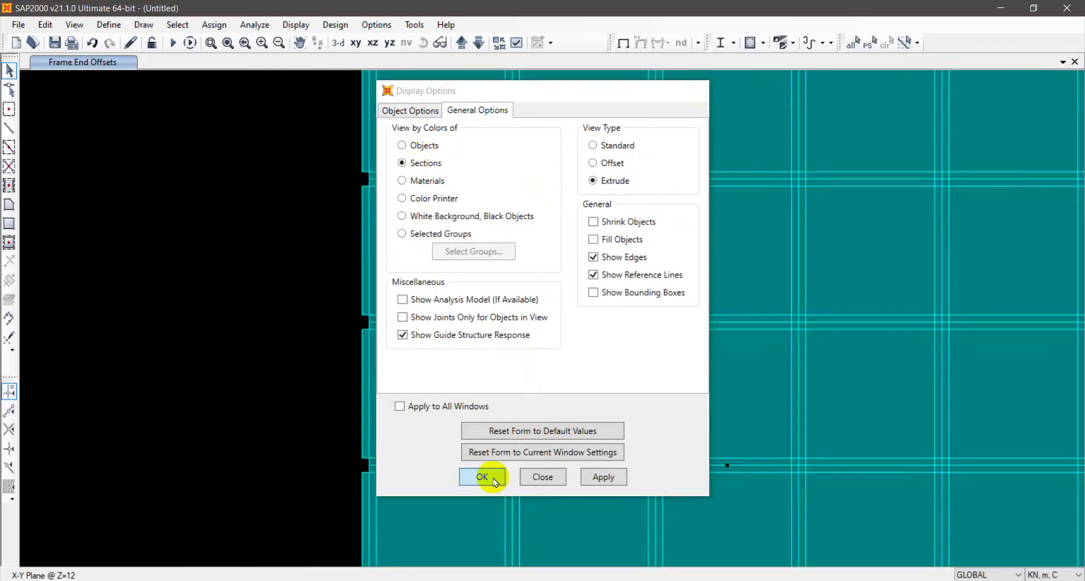
left_click(287, 48)
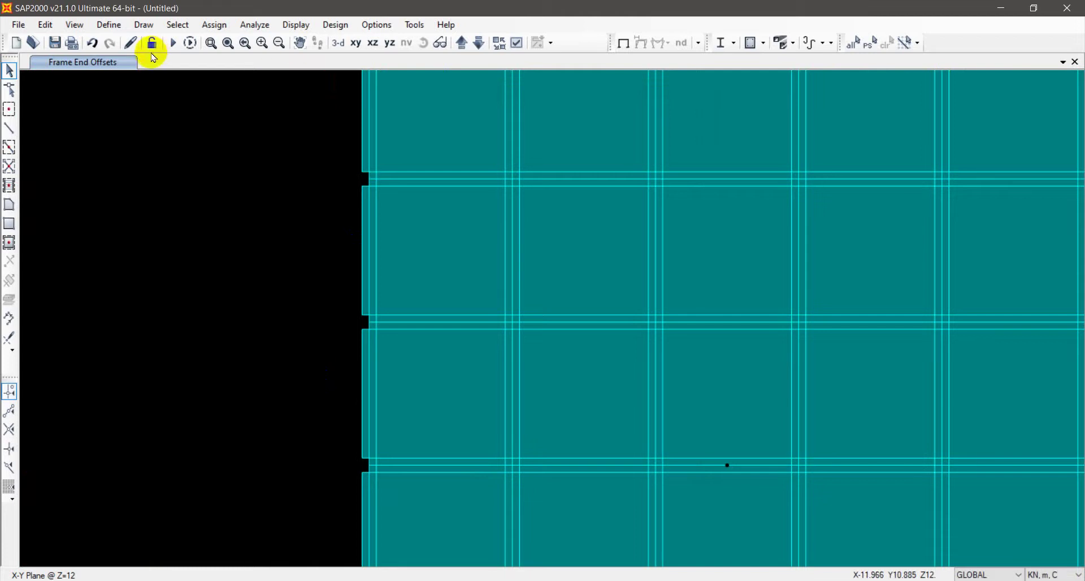
Change the display colour of the B 40 X 60 frame section to red.
left_click(94, 26)
mouse_move(119, 63)
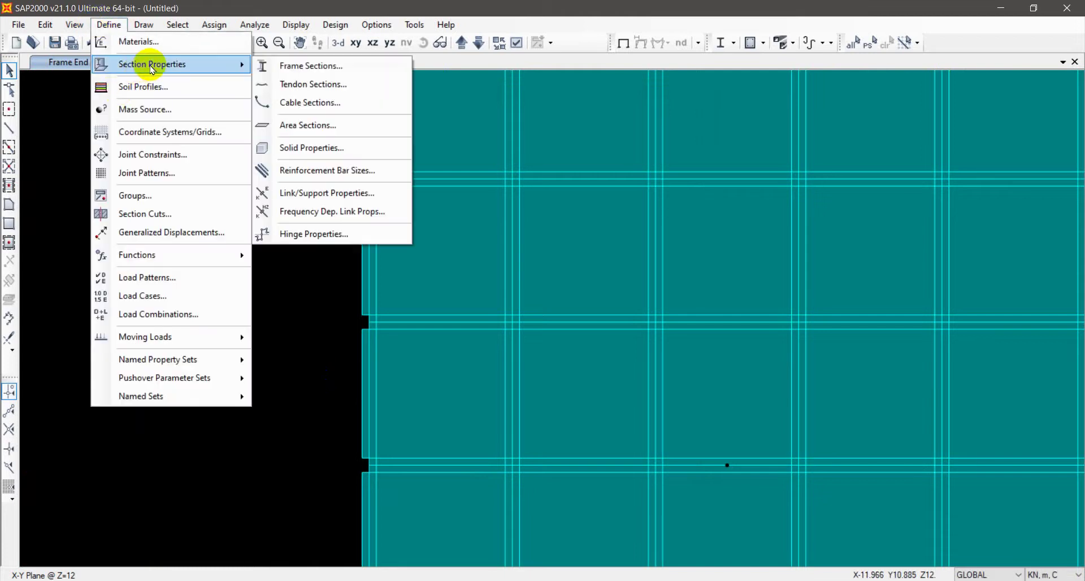
left_click(310, 67)
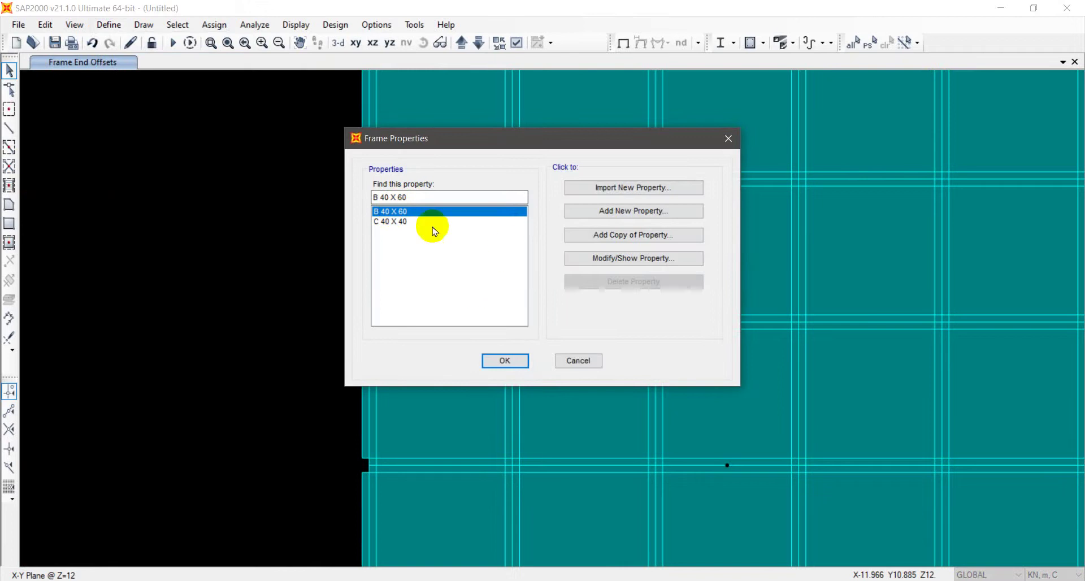
left_click(630, 260)
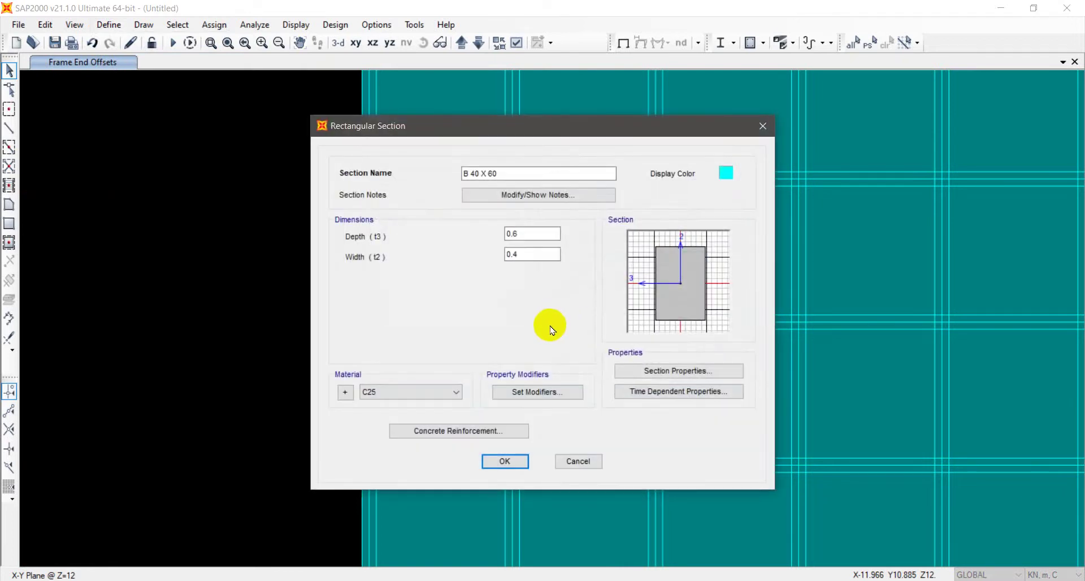
left_click(726, 172)
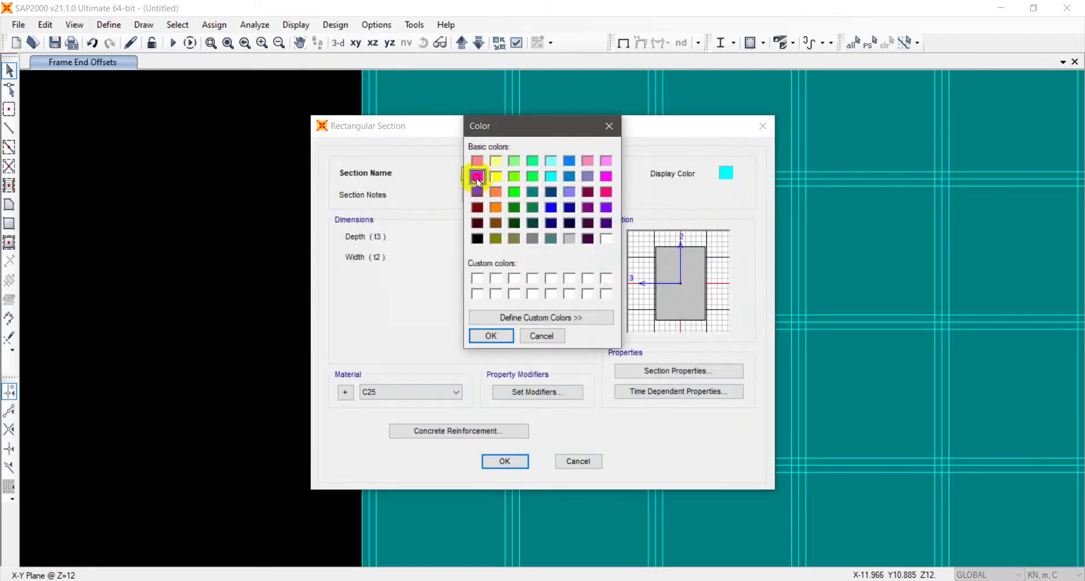
left_click(485, 335)
left_click(490, 462)
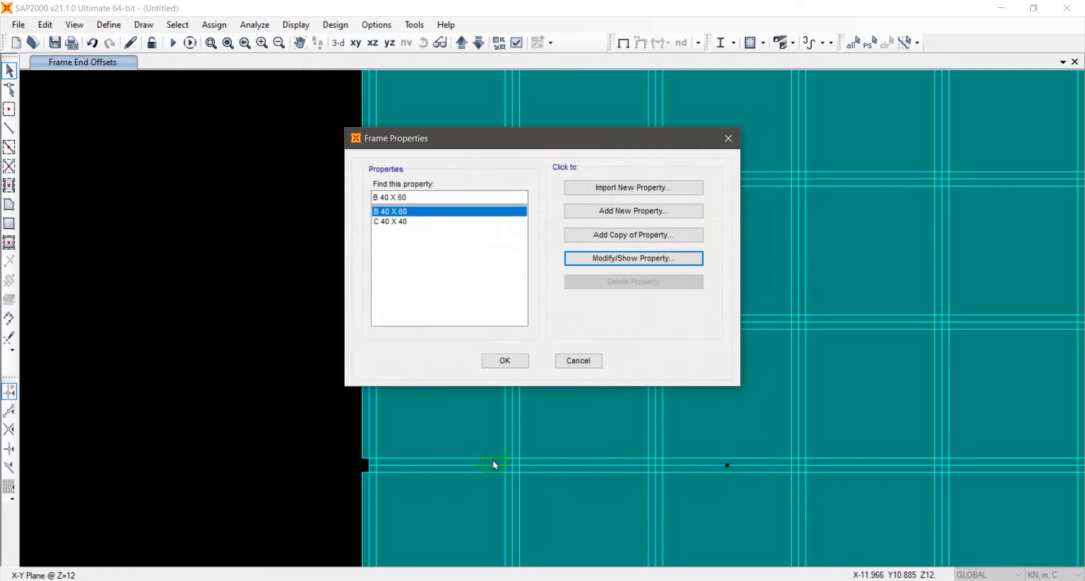
Change the display colour of the C 40 X 40 frame section to orange and accept the frame properties.
left_click(396, 221)
left_click(654, 258)
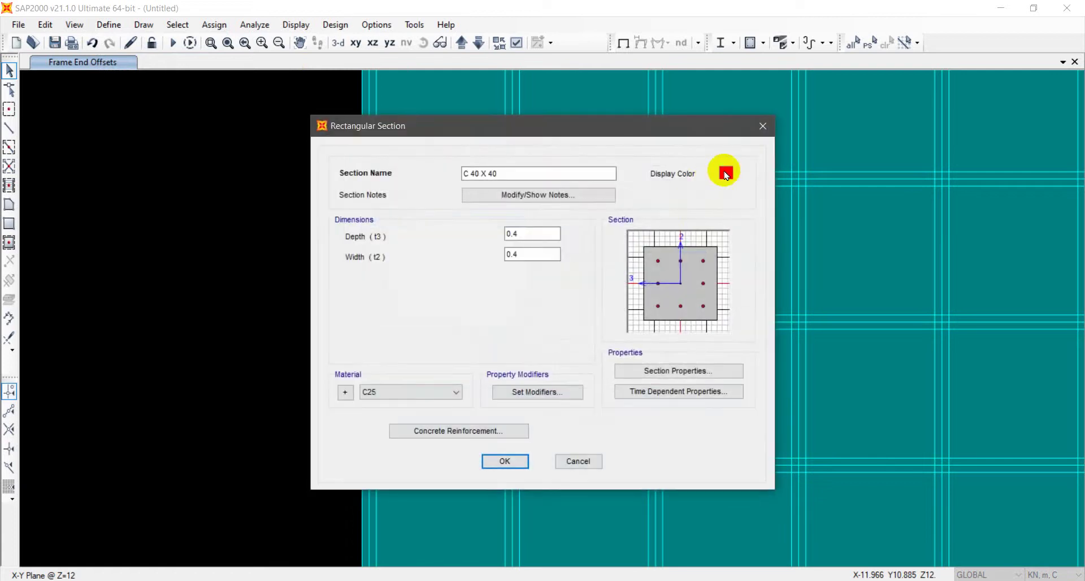
left_click(726, 173)
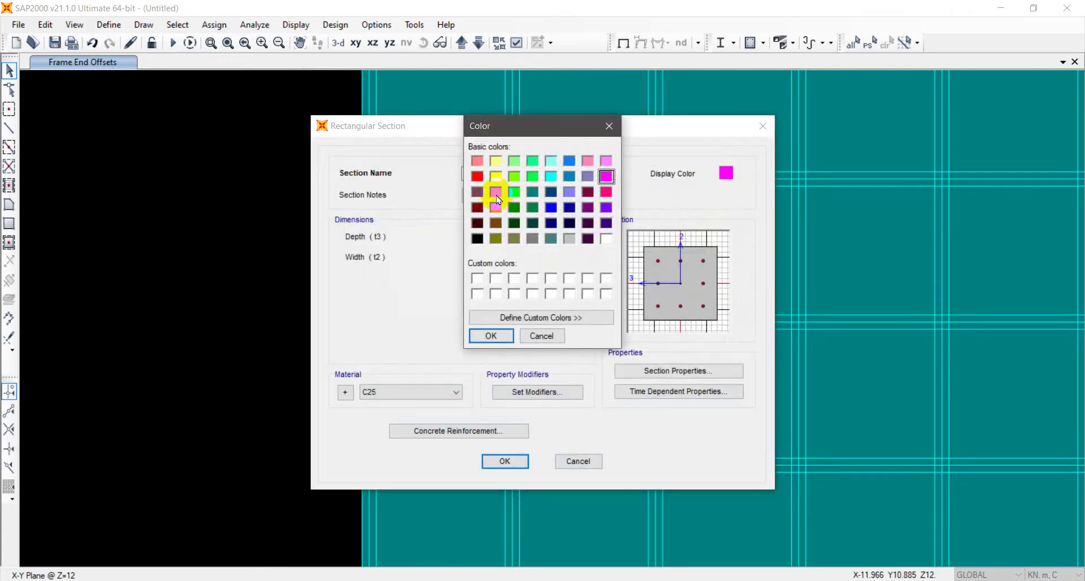
left_click(491, 337)
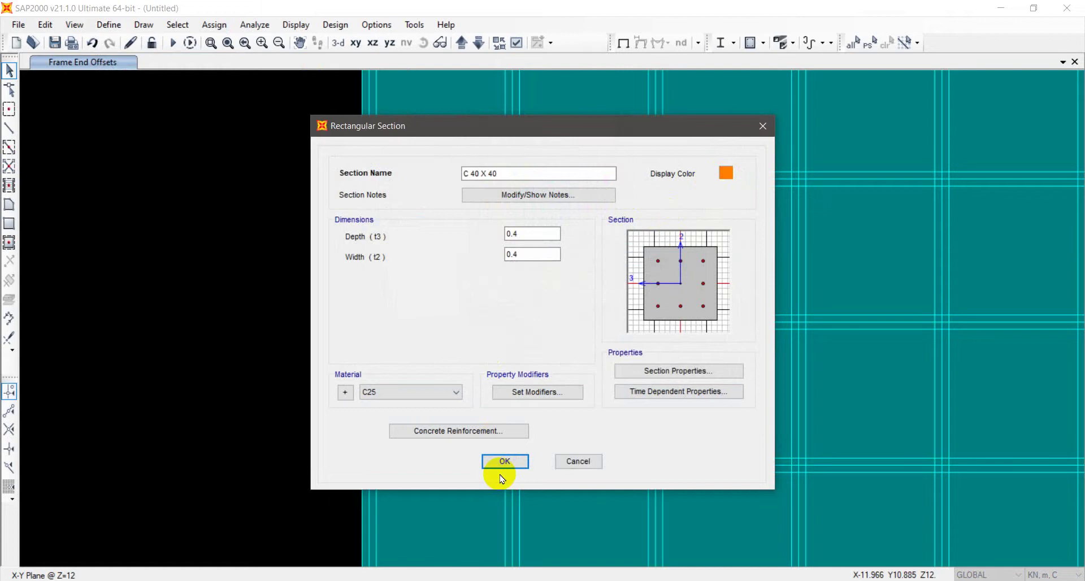
left_click(502, 462)
left_click(517, 361)
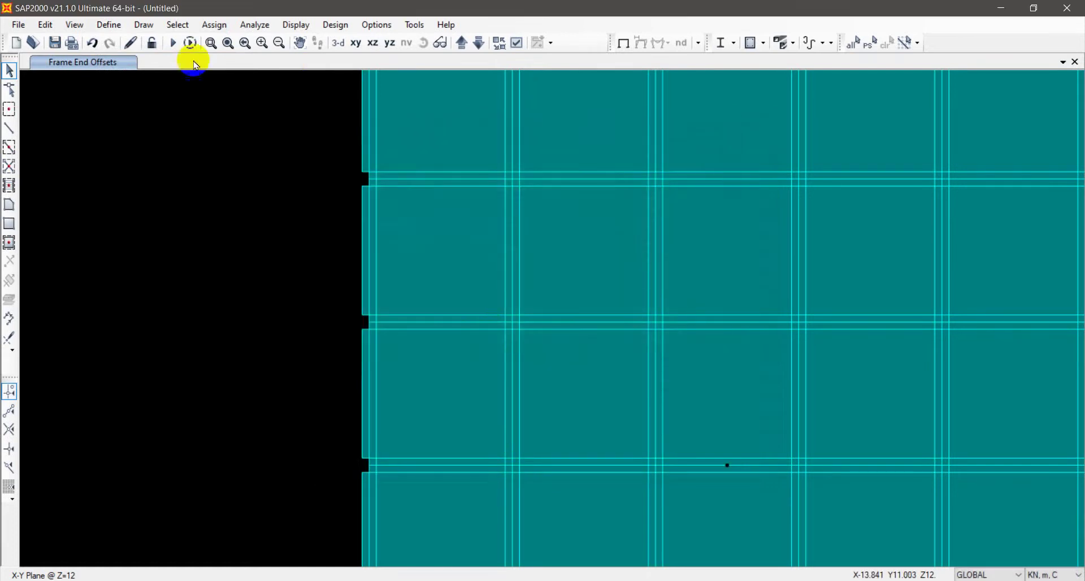
Change the display colour of the S 150 shell area section to bright green and accept the area sections.
left_click(106, 26)
mouse_move(184, 66)
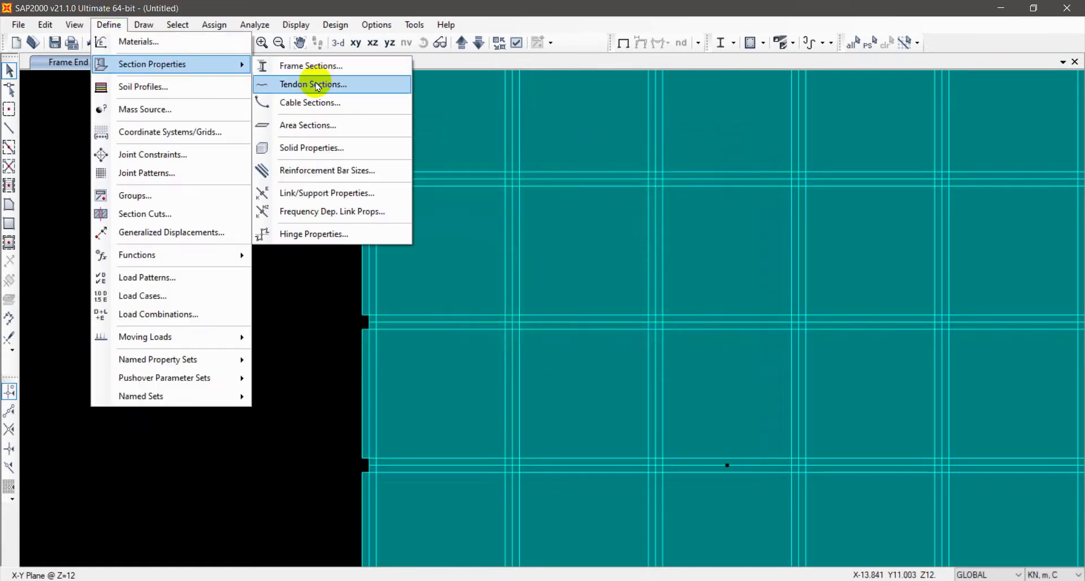
left_click(327, 124)
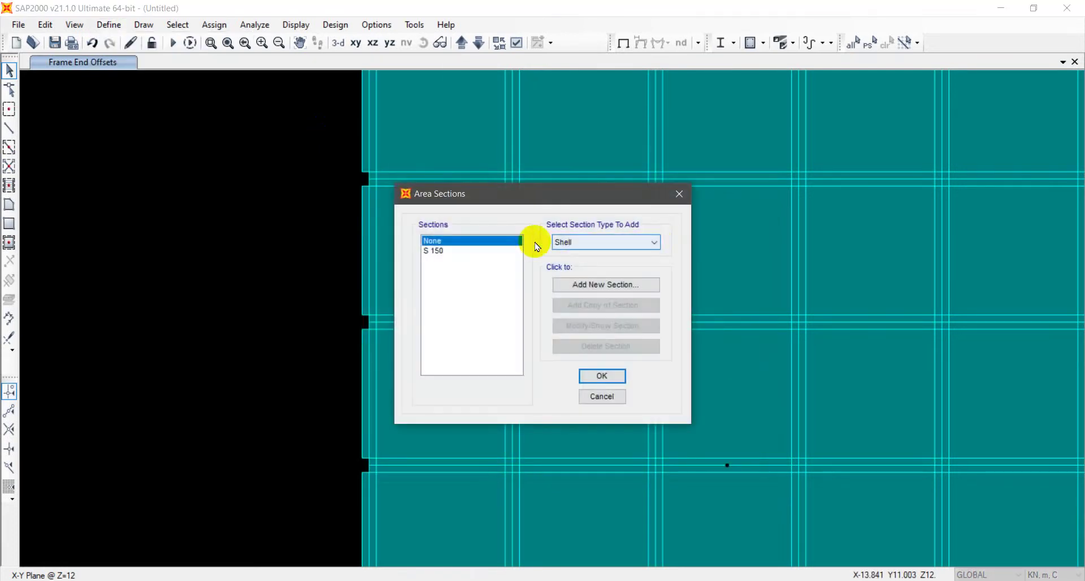
left_click(463, 252)
left_click(574, 326)
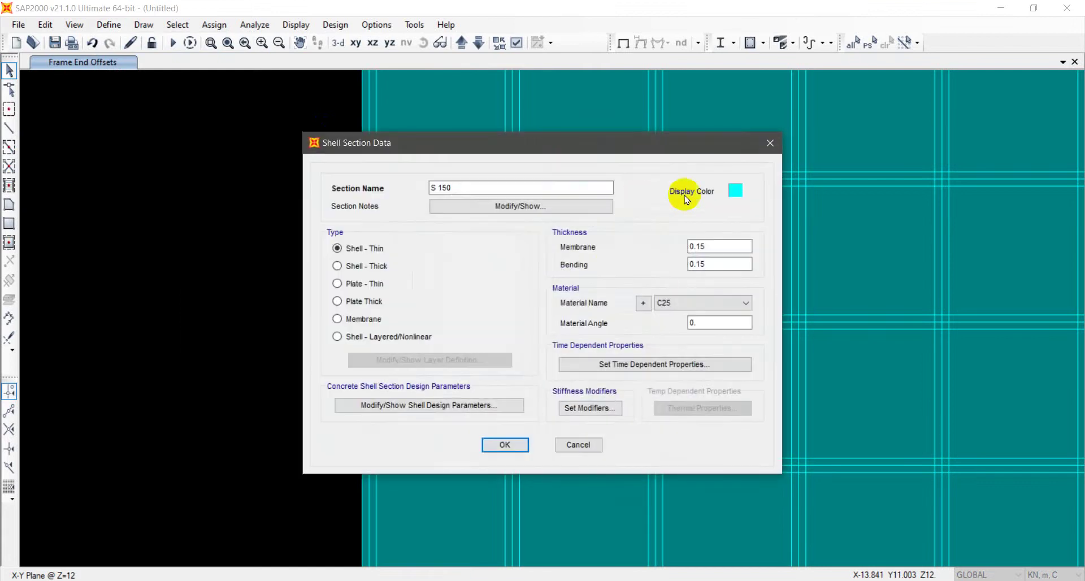
left_click(733, 191)
left_click(519, 193)
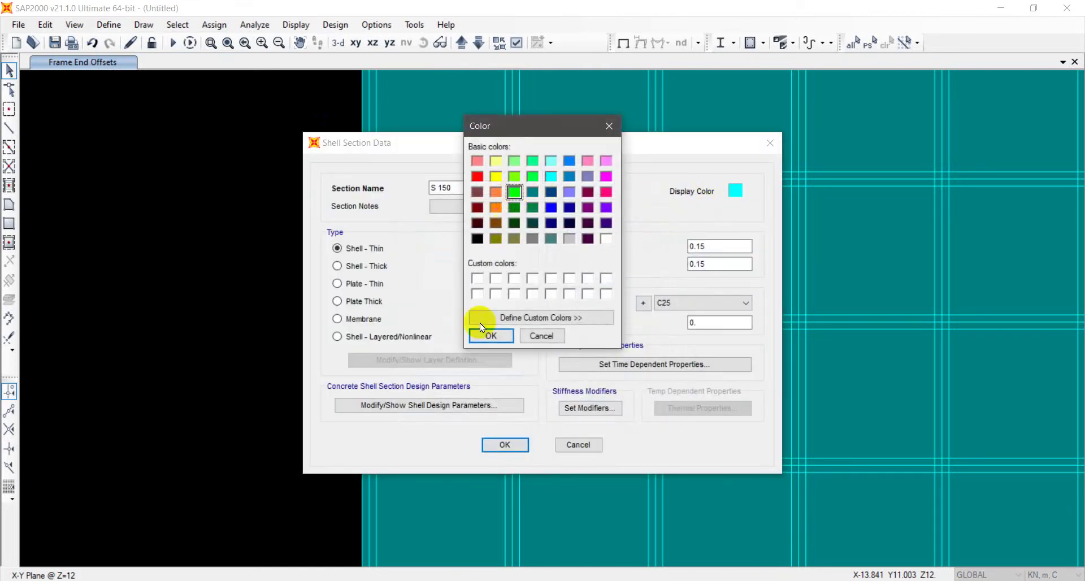
left_click(489, 337)
left_click(504, 444)
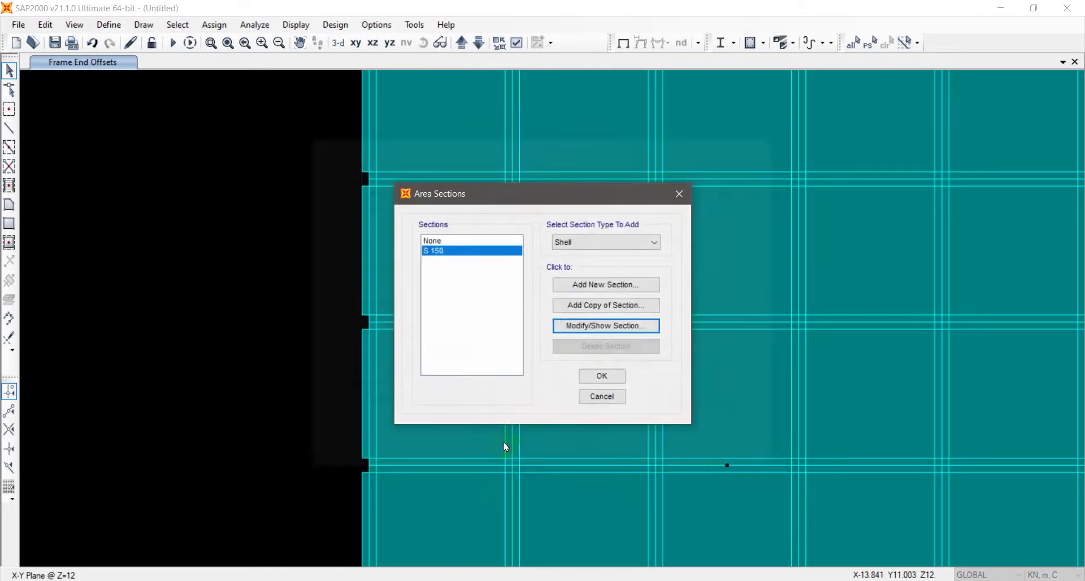
left_click(600, 375)
Reapply the view's display options with colouring by sections and show the extruded building in the 3-D view.
left_click(288, 298)
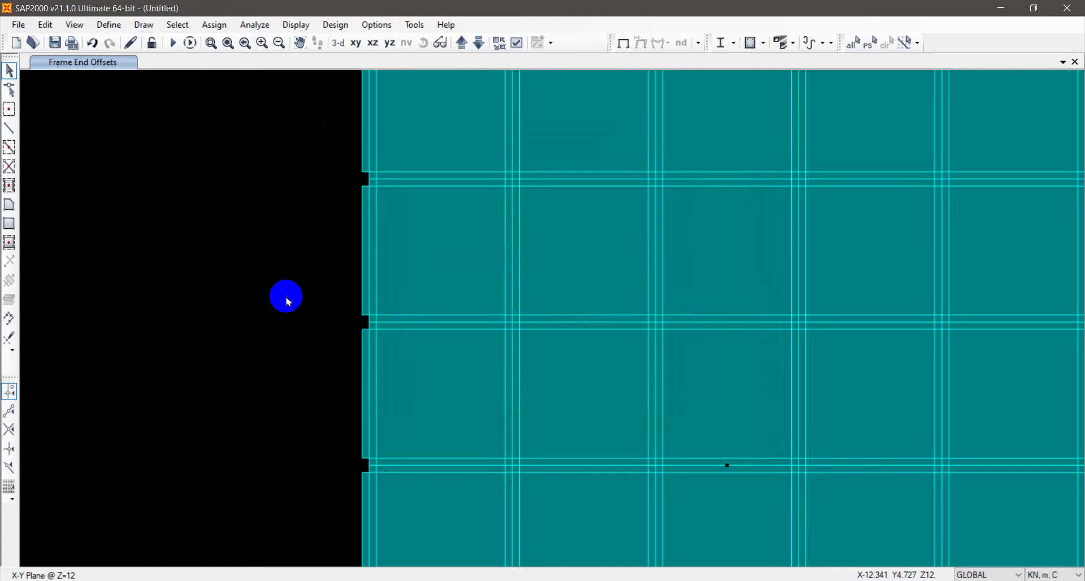
key("ctrl+w")
left_click(453, 113)
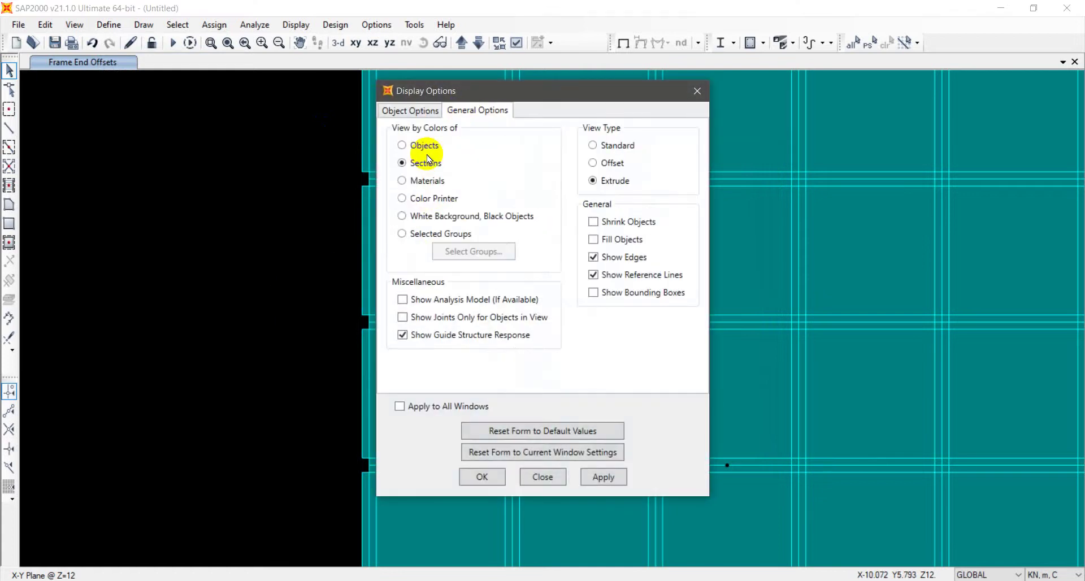
left_click(483, 477)
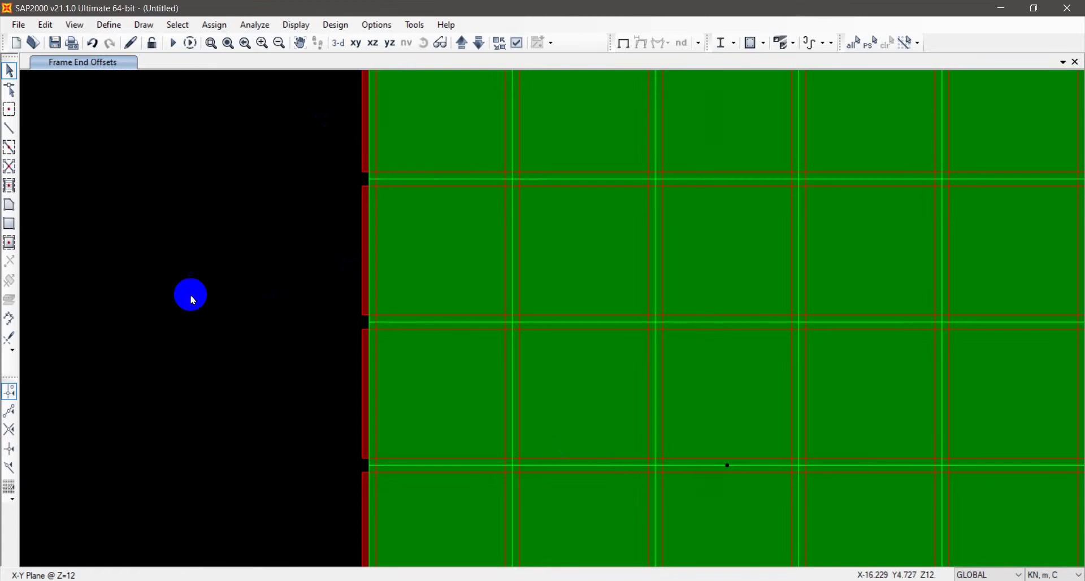
left_click(339, 45)
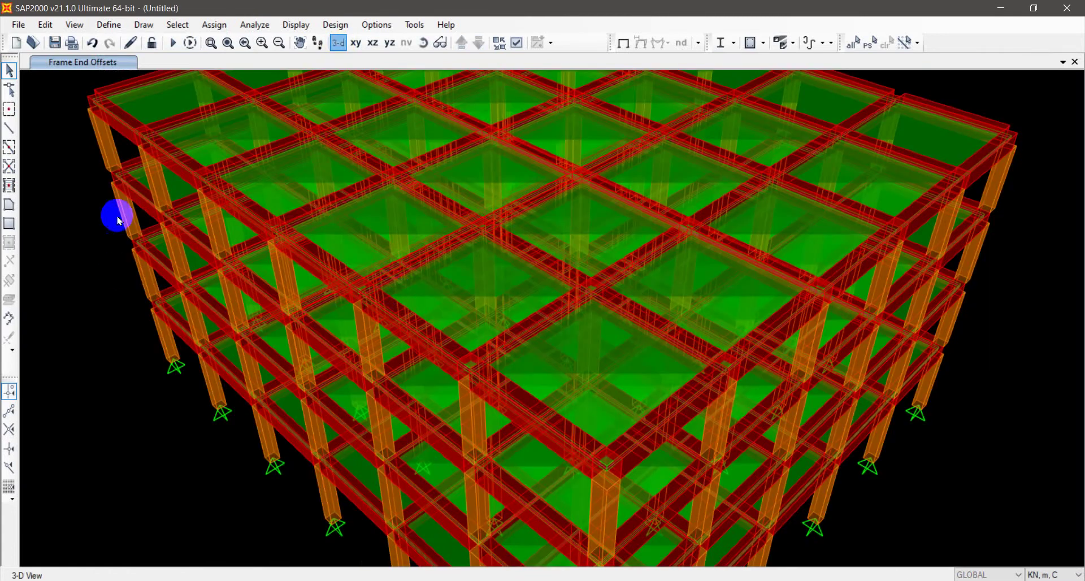
Select the whole model and assign frame end length offsets automatic from connectivity with a rigid zone factor of 0.5.
middle_click_drag(116, 213, 235, 254, "shift")
scroll(235, 254, "up", 5)
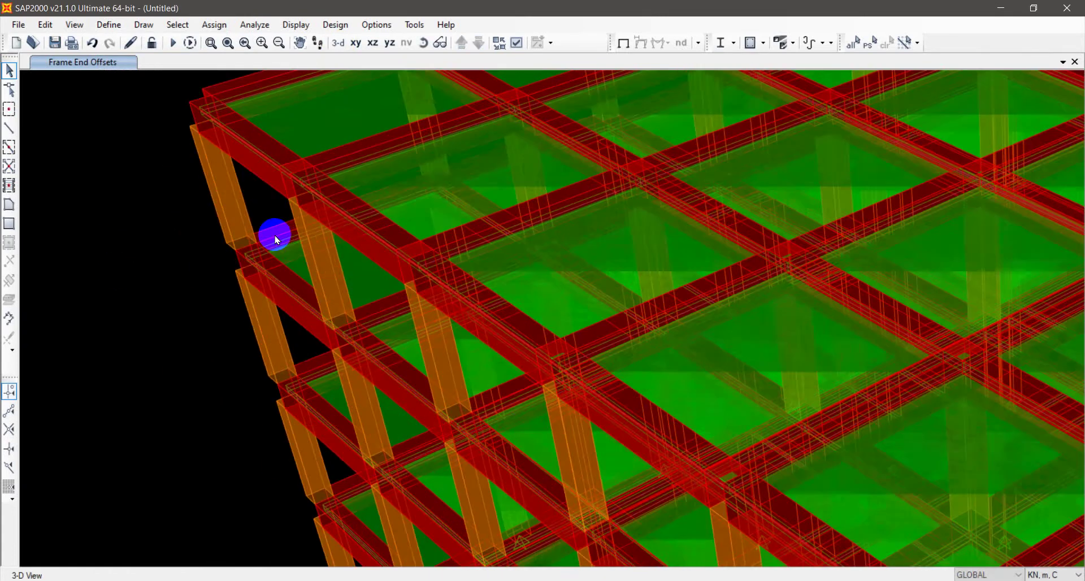
scroll(276, 239, "up", 2)
scroll(387, 169, "up", 3)
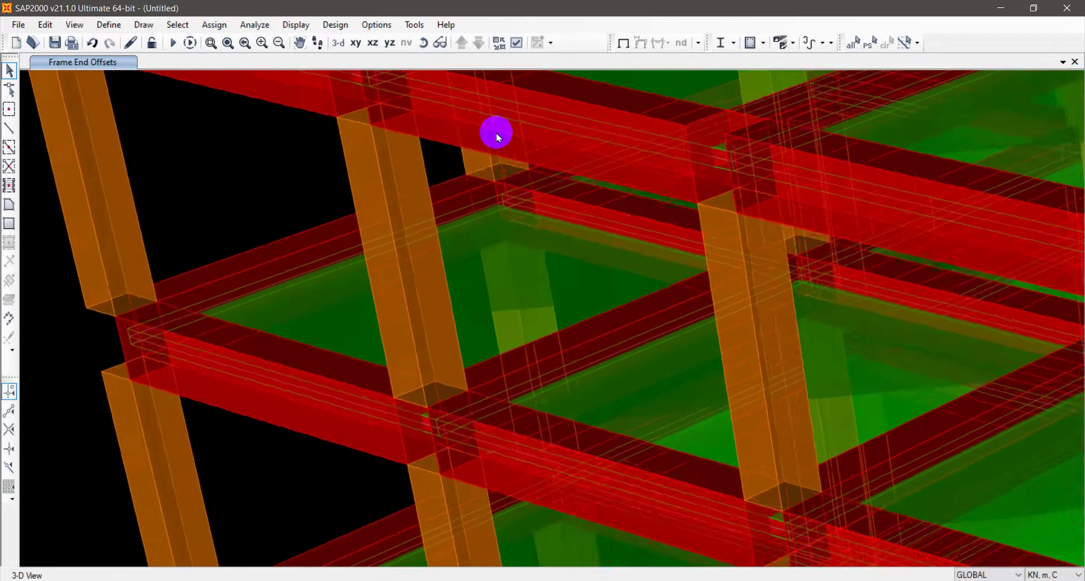
middle_click_drag(498, 138, 717, 185, "shift")
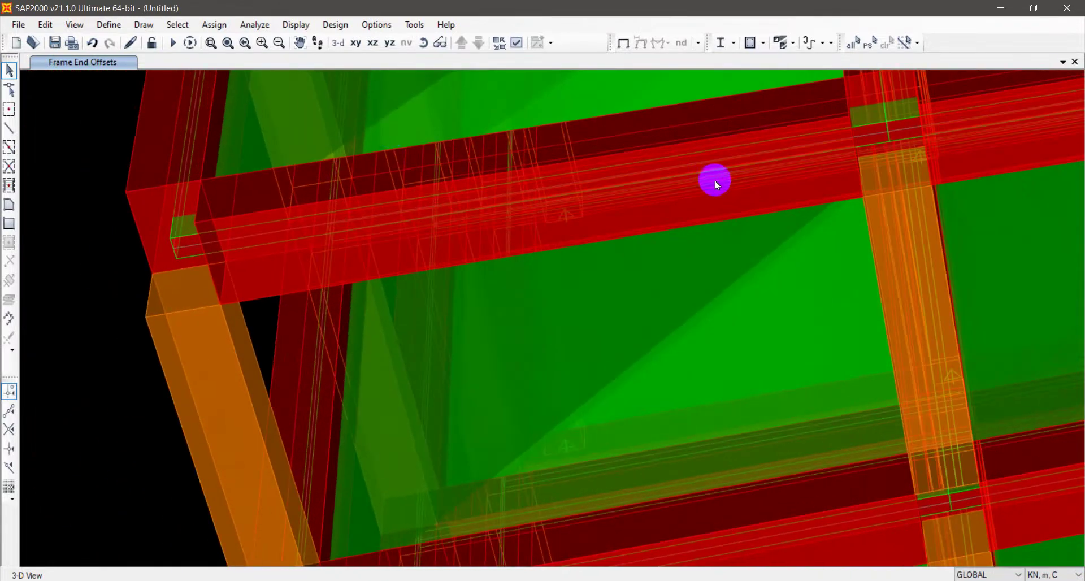
left_click(880, 44)
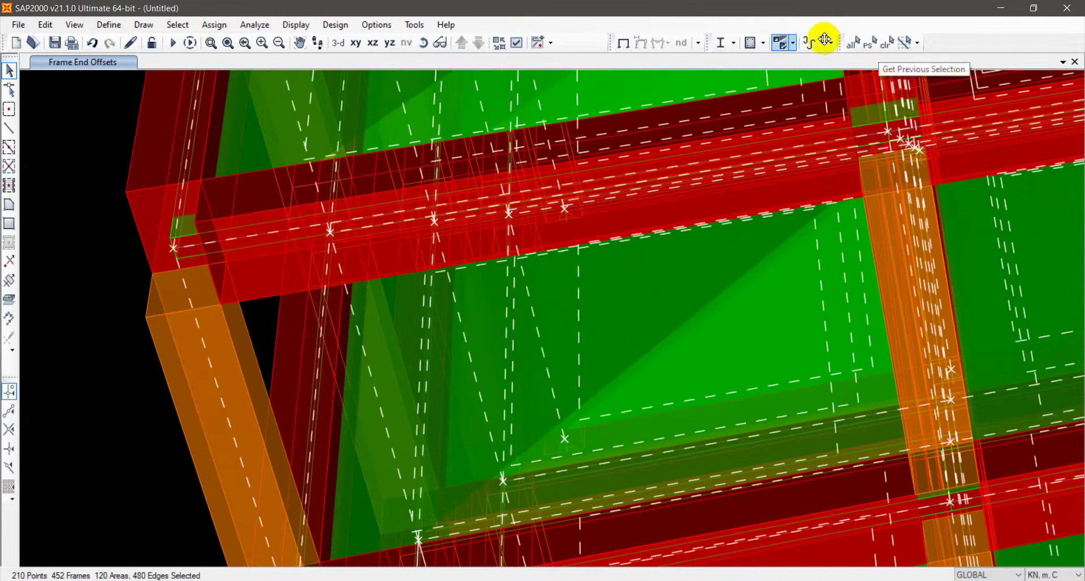
left_click(219, 26)
mouse_move(281, 62)
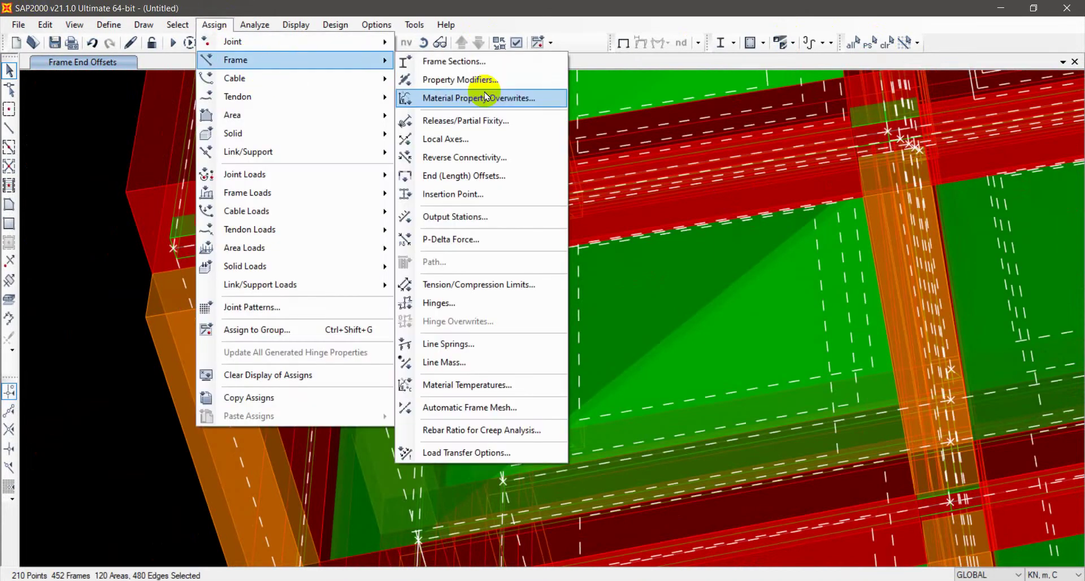
left_click(478, 172)
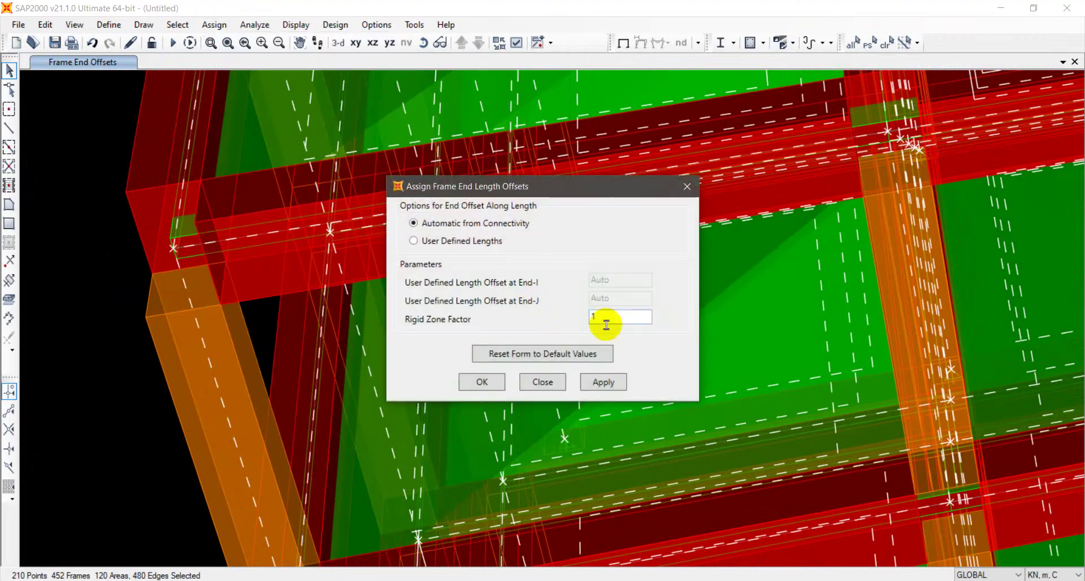
left_click(631, 316)
double_click(631, 315)
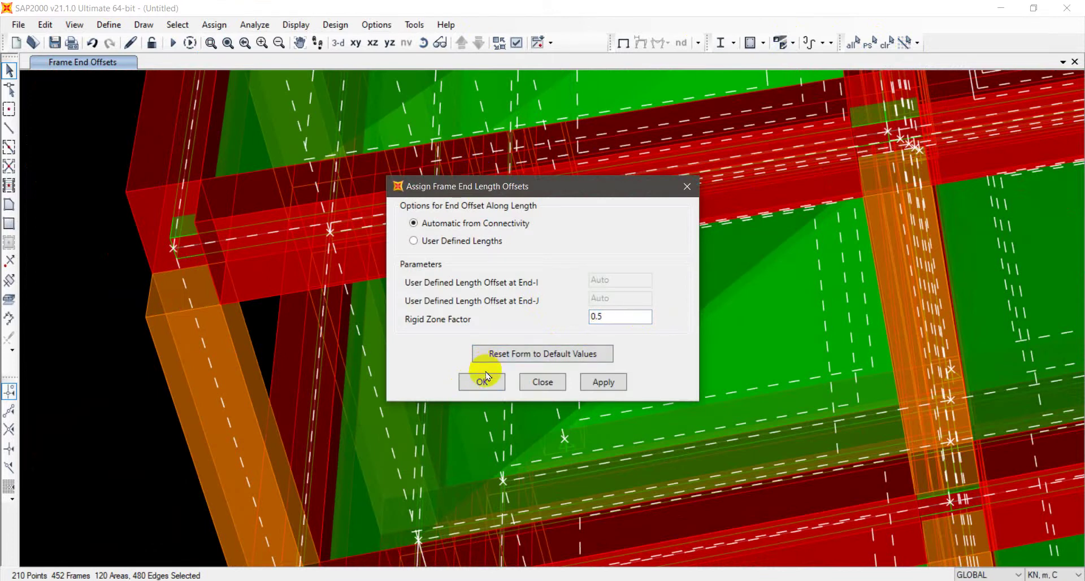
left_click(342, 340)
left_click(485, 381)
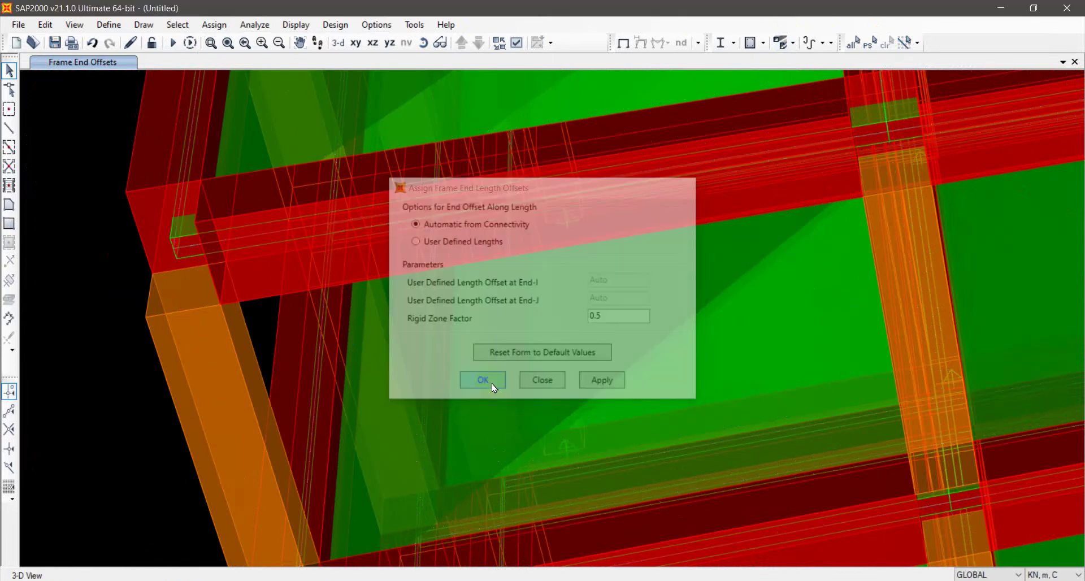
Reselect the whole model and assign automatic frame end length offsets with a rigid zone factor of 0.
scroll(213, 246, "down", 5)
scroll(213, 247, "up", 3)
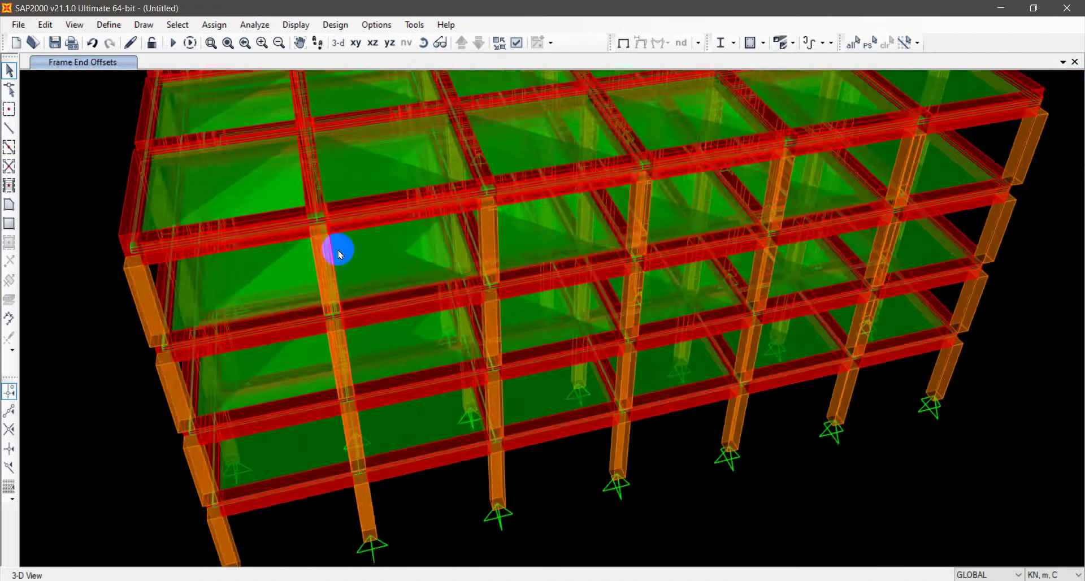
middle_click_drag(481, 282, 244, 172, "shift")
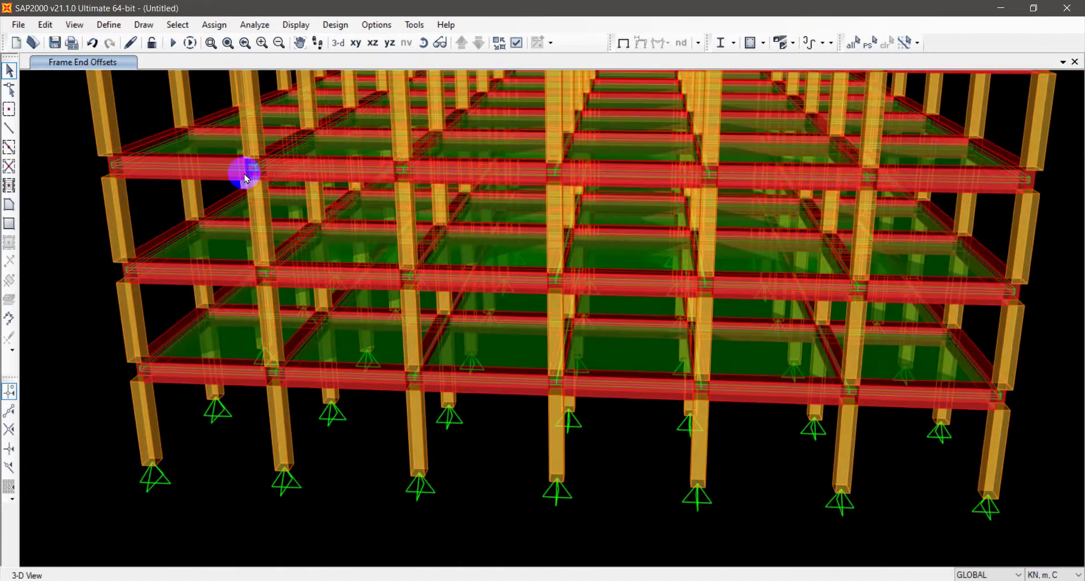
left_click(854, 43)
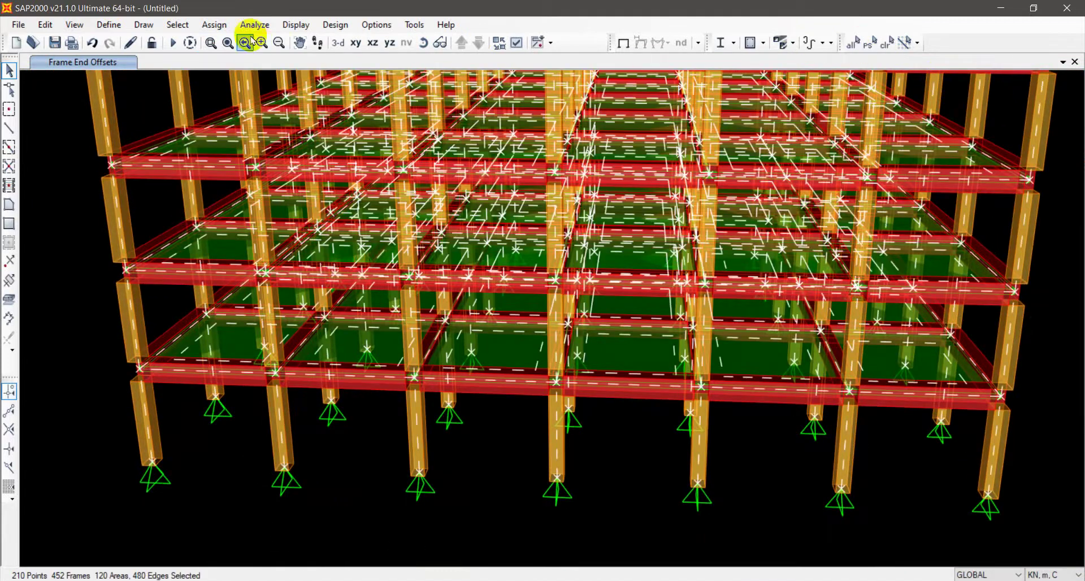
left_click(215, 25)
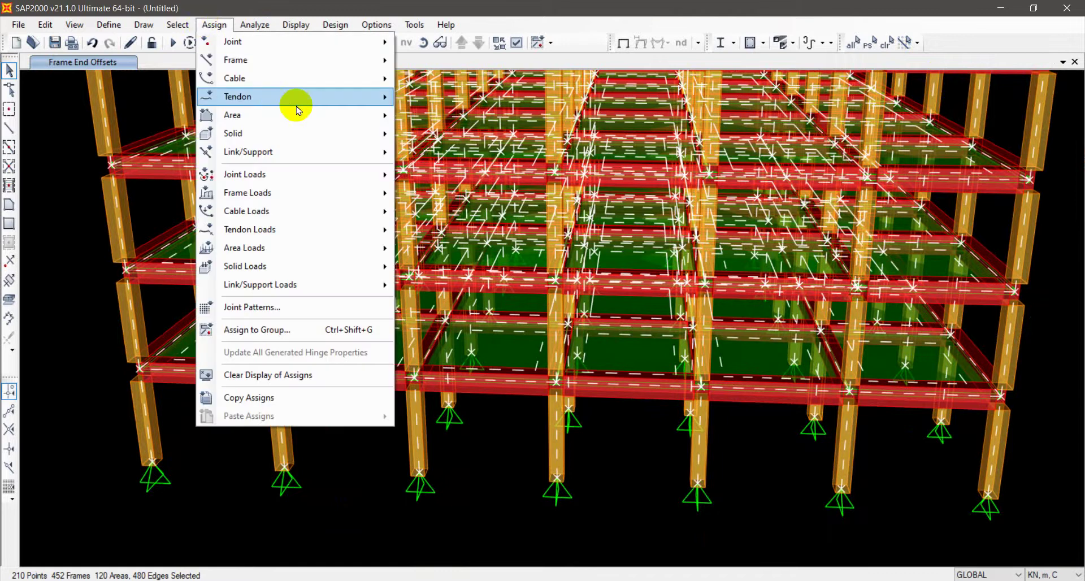
mouse_move(291, 67)
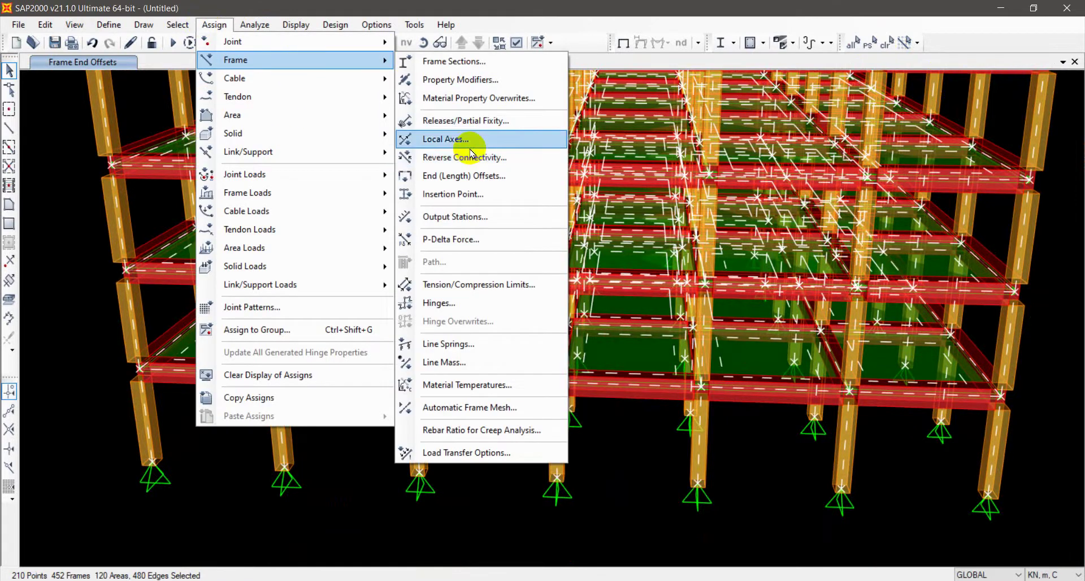
left_click(476, 177)
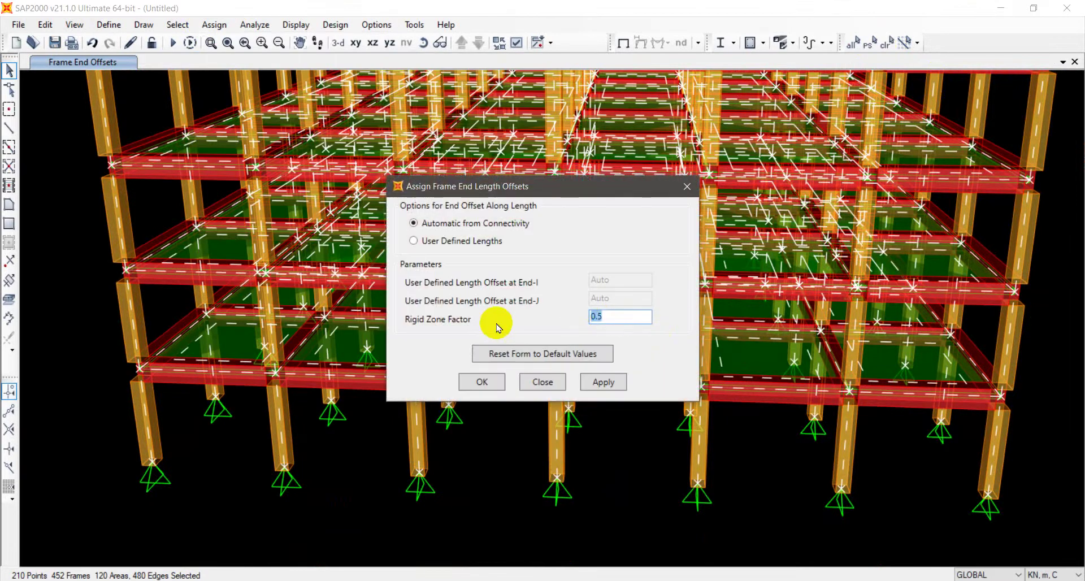
left_click(484, 381)
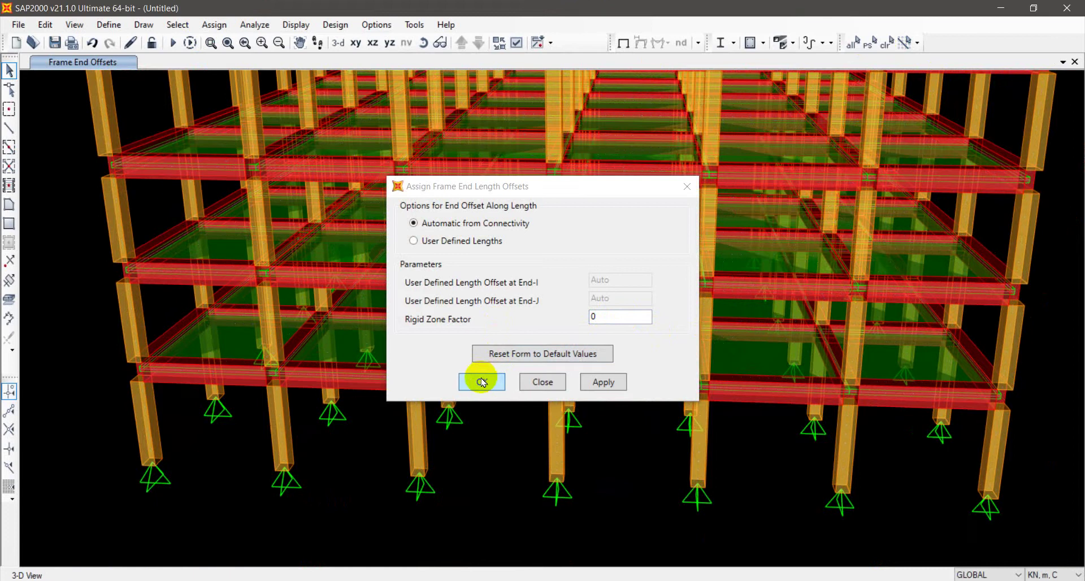
Restore the previous selection of the model and reassign its frame end length offsets automatic from connectivity.
scroll(121, 234, "up", 3)
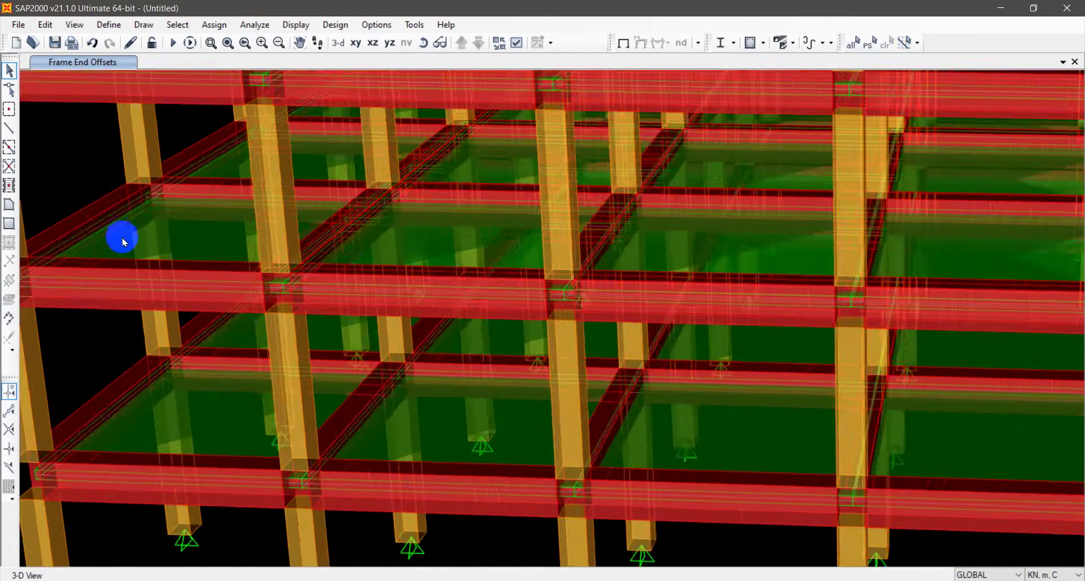
middle_click_drag(389, 274, 440, 145, "shift")
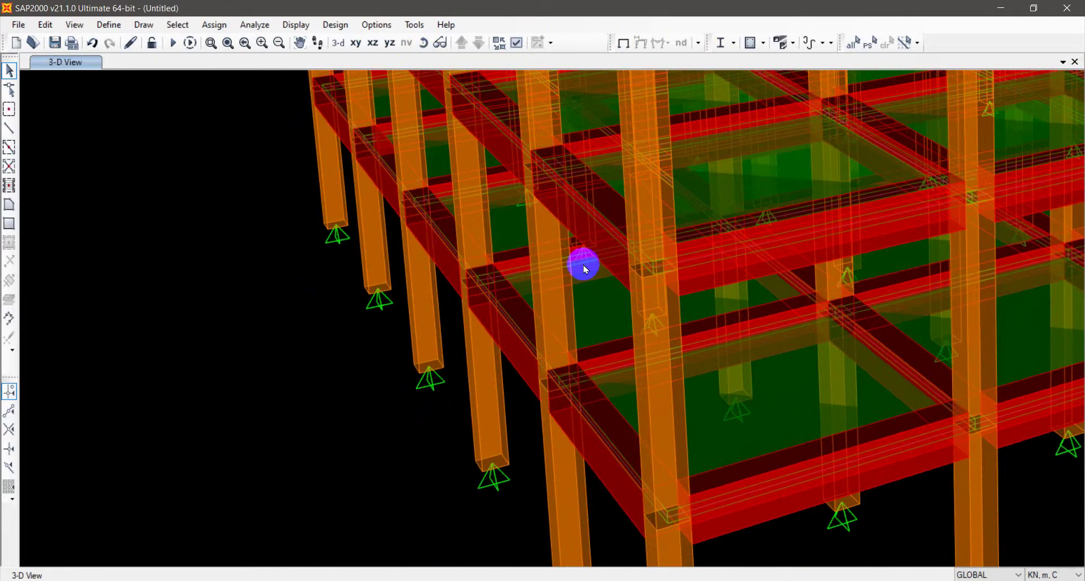
middle_click_drag(584, 264, 56, 251, "shift")
scroll(249, 216, "up", 8)
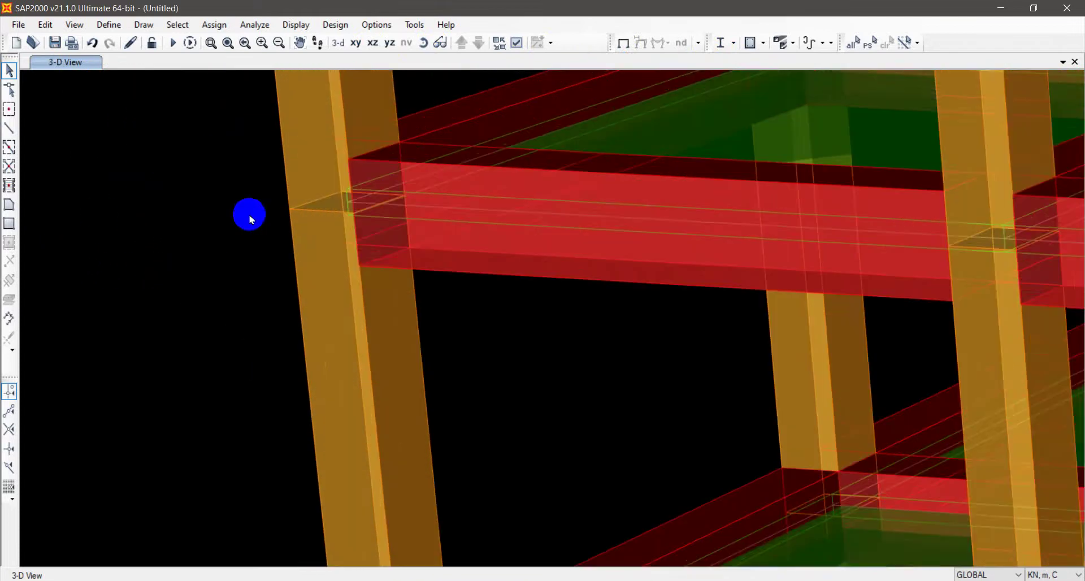
scroll(515, 200, "down", 2)
middle_click_drag(515, 200, 871, 71, "shift")
left_click(858, 44)
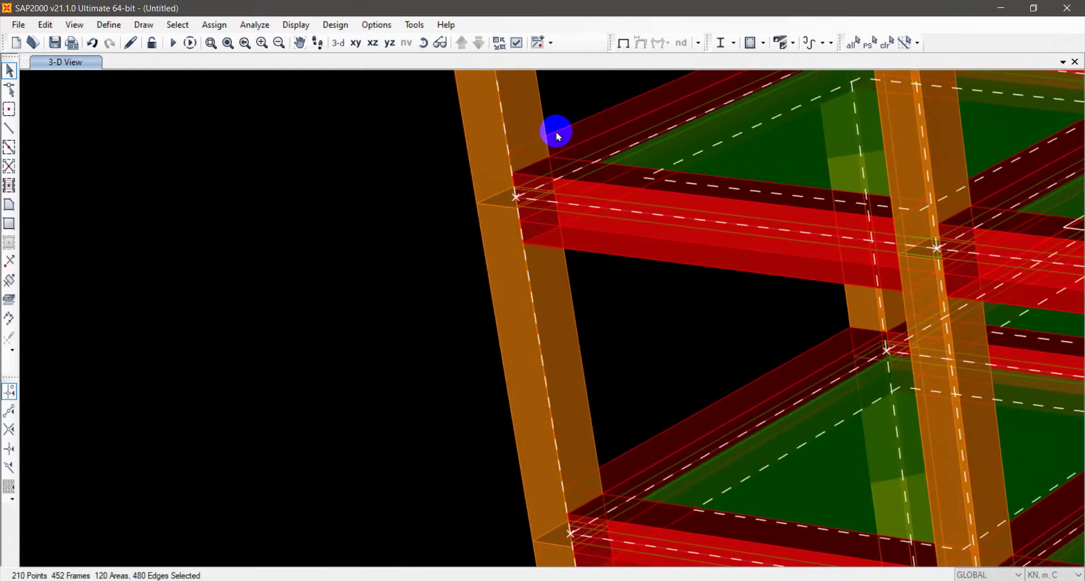
left_click(224, 25)
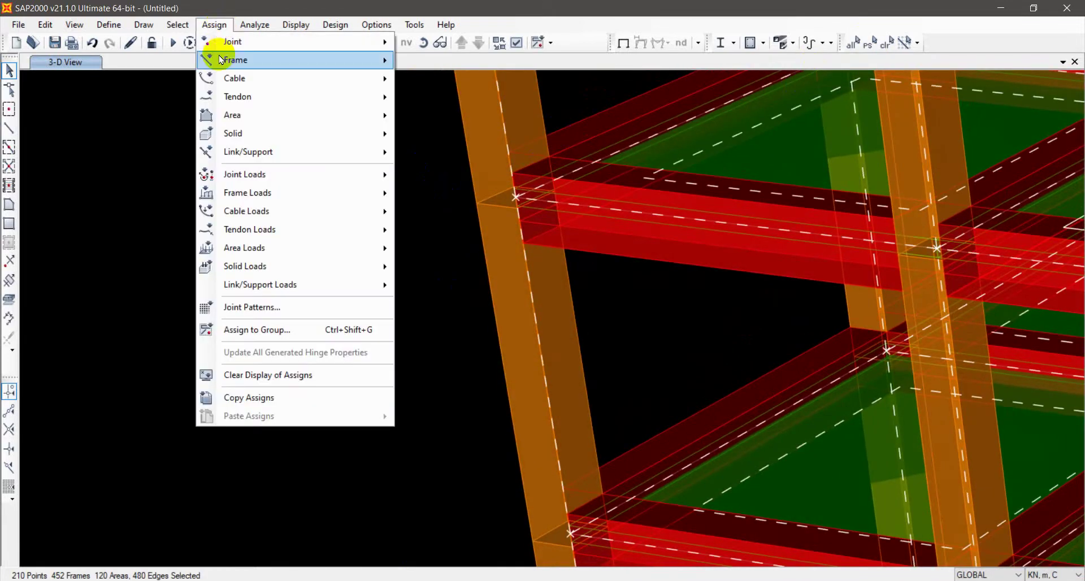
mouse_move(286, 60)
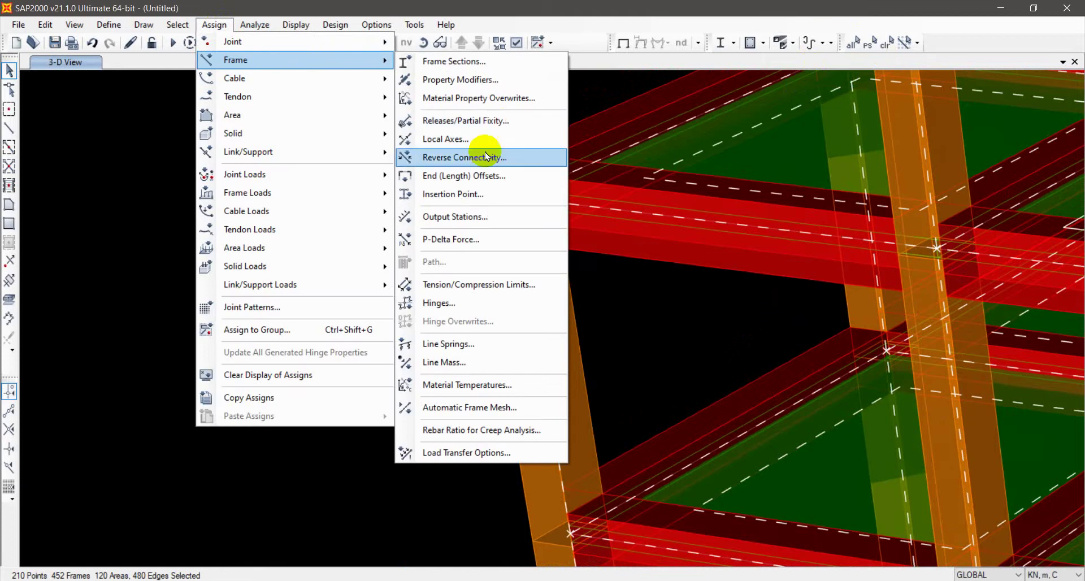
left_click(482, 175)
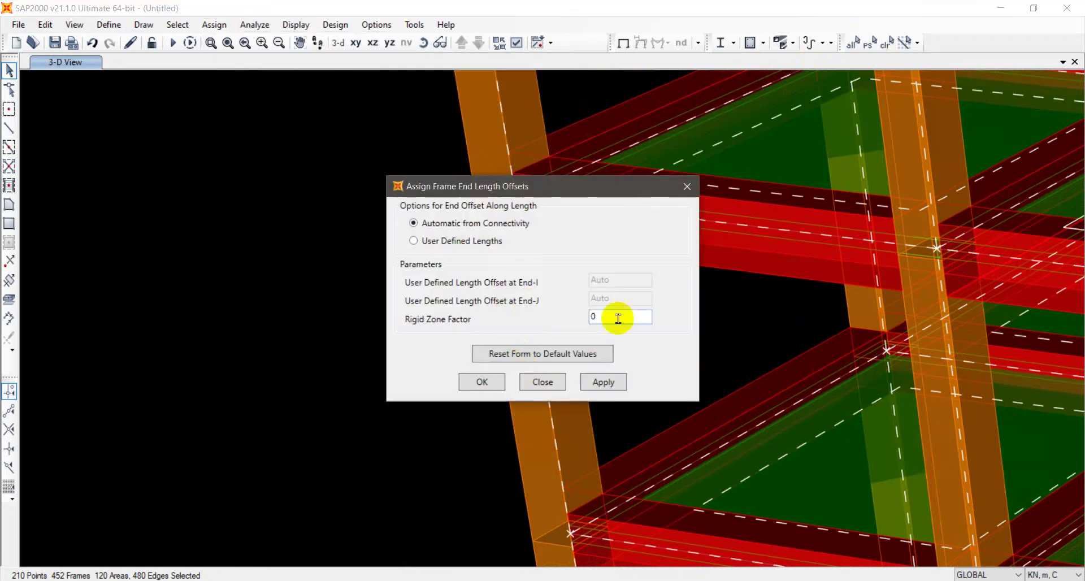
double_click(619, 318)
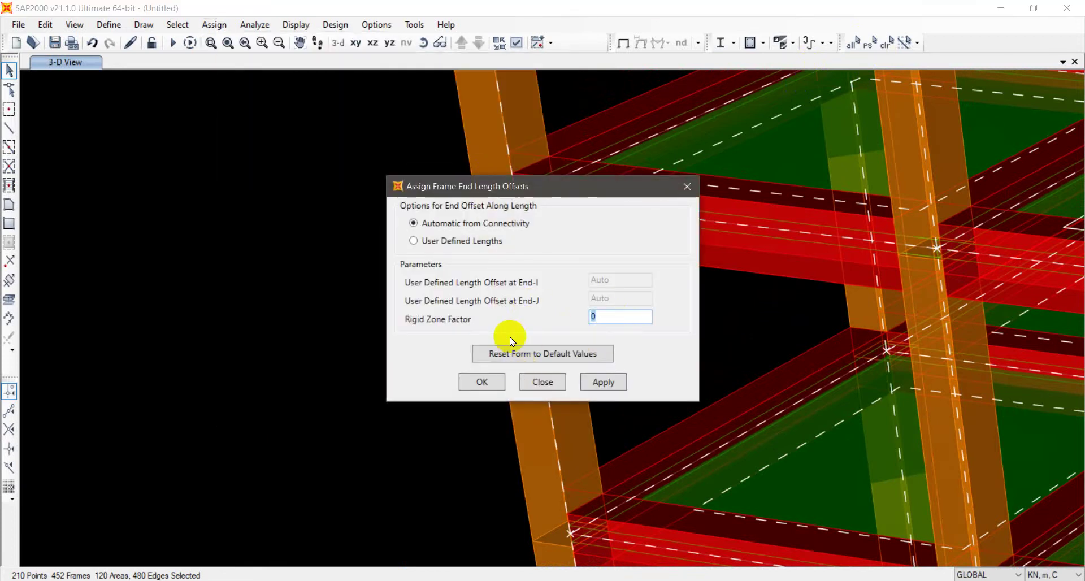
left_click(482, 383)
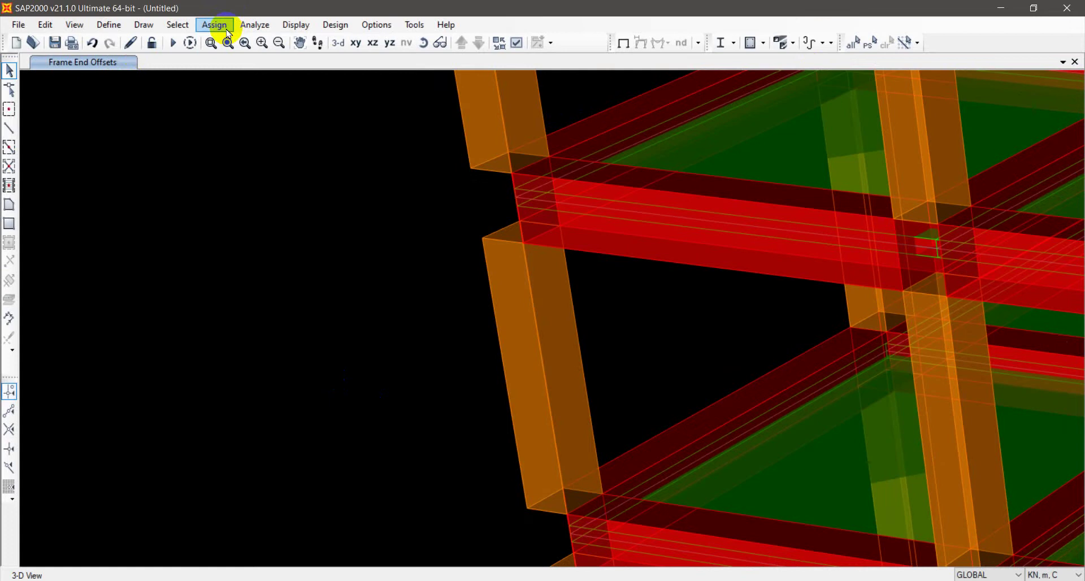
Examine the load case types available for a new load case and leave the load case definitions without saving.
left_click(118, 29)
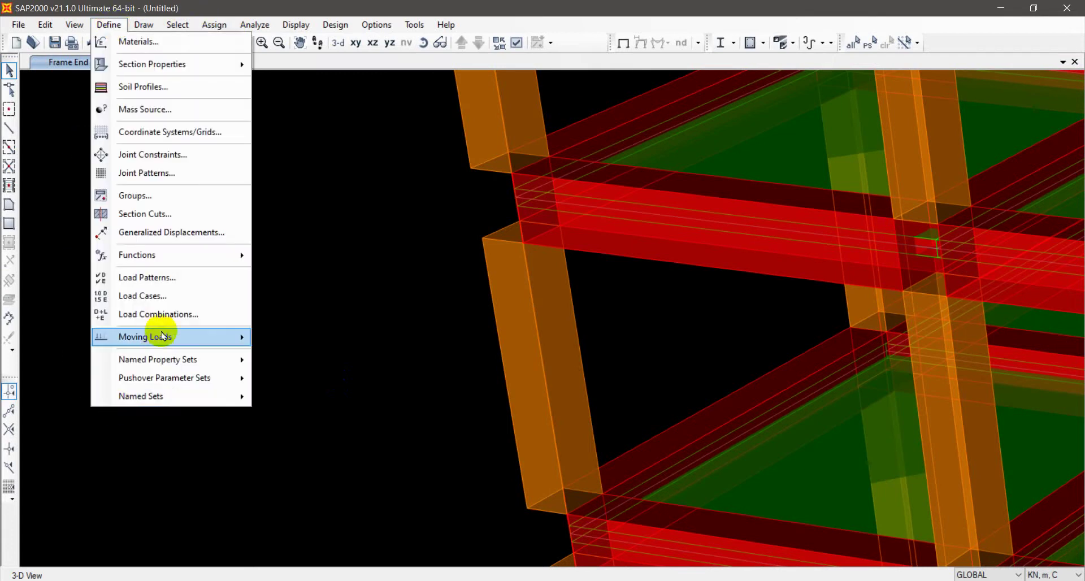
left_click(185, 296)
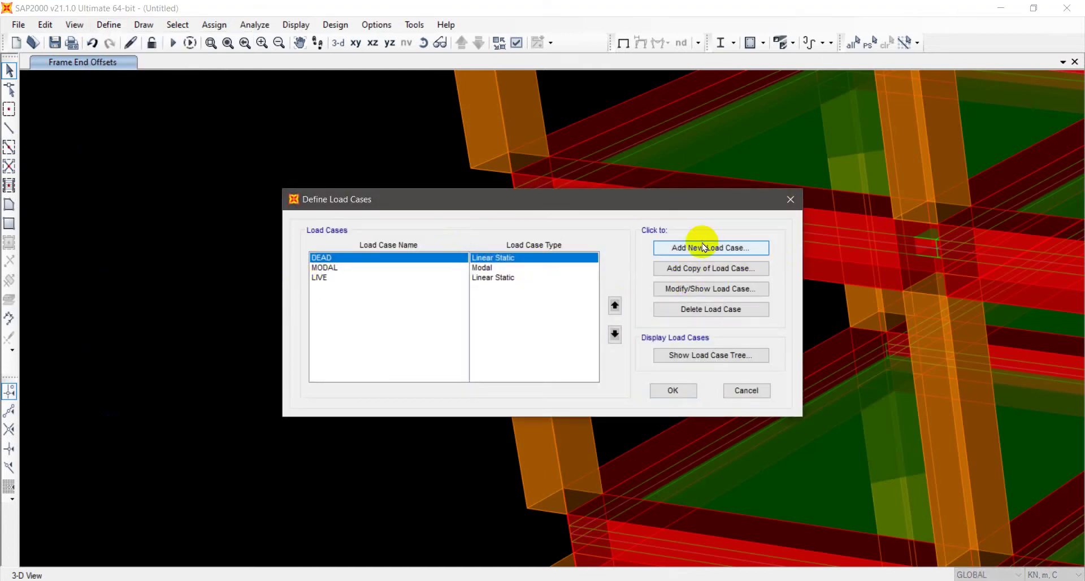
left_click(661, 247)
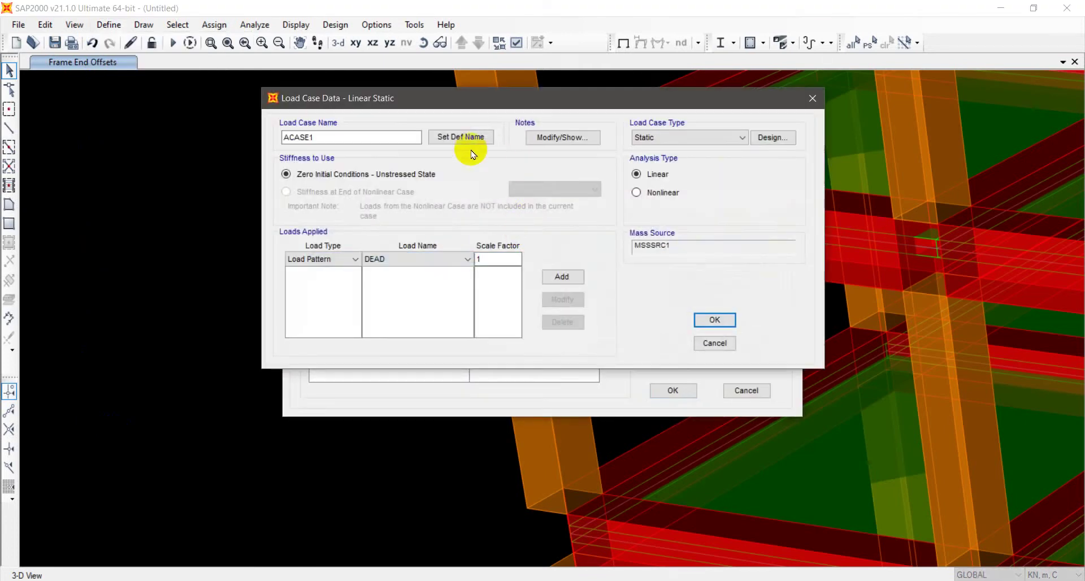
left_click(691, 137)
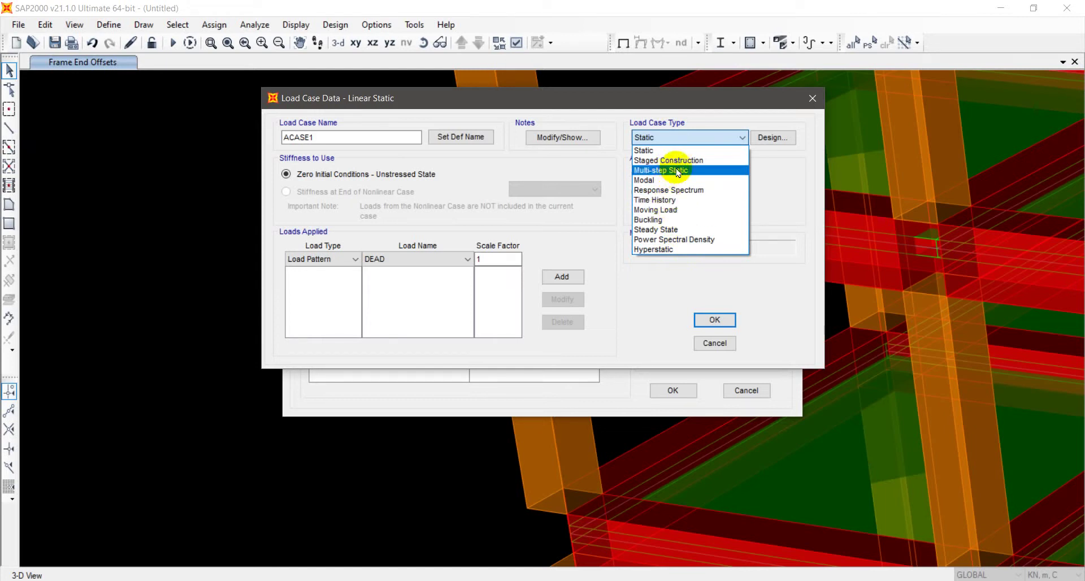
left_click(813, 101)
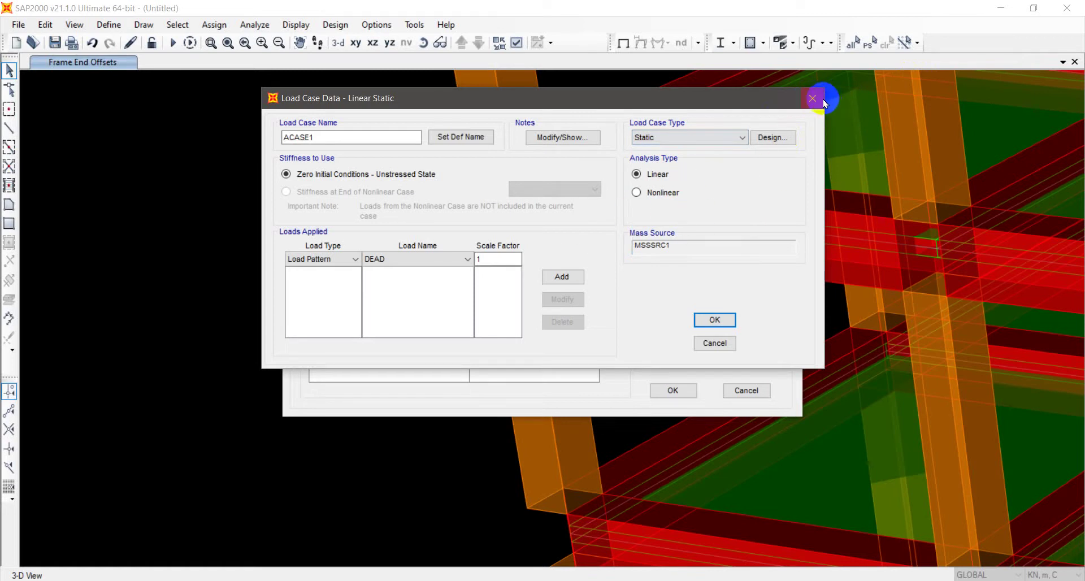
left_click(820, 101)
left_click(790, 199)
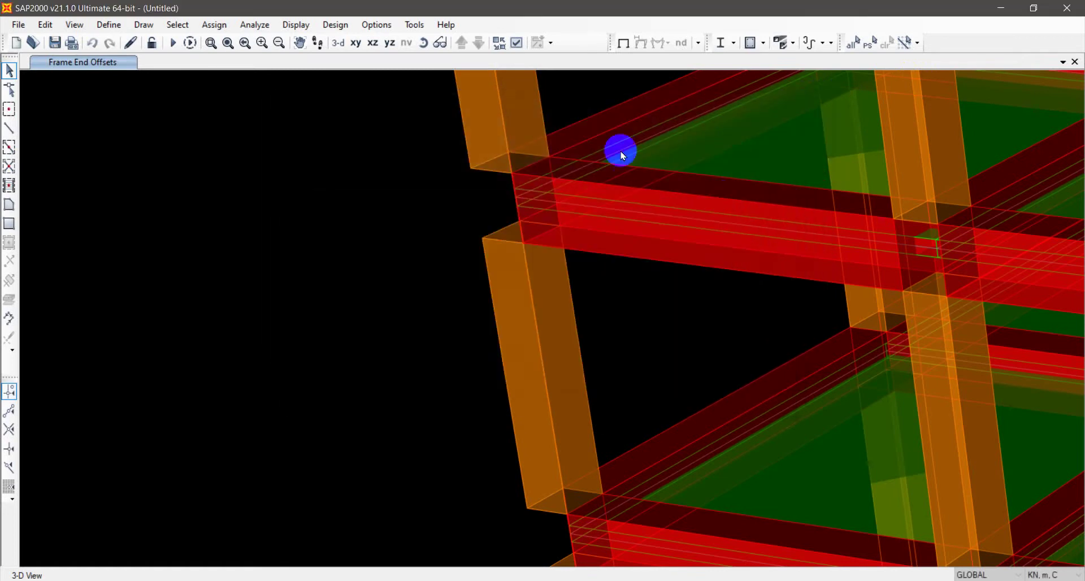
left_click(215, 25)
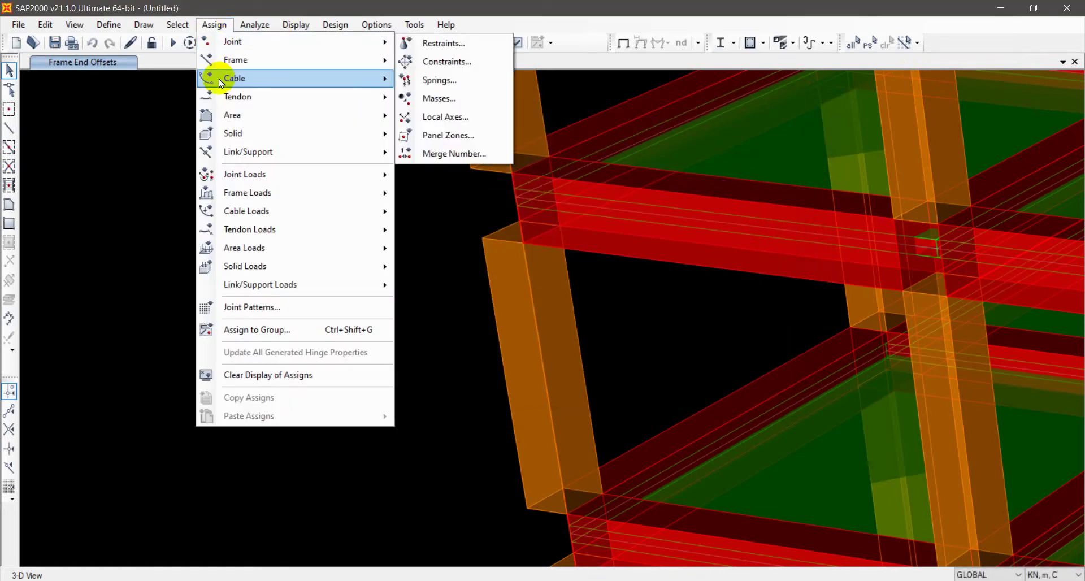
mouse_move(223, 83)
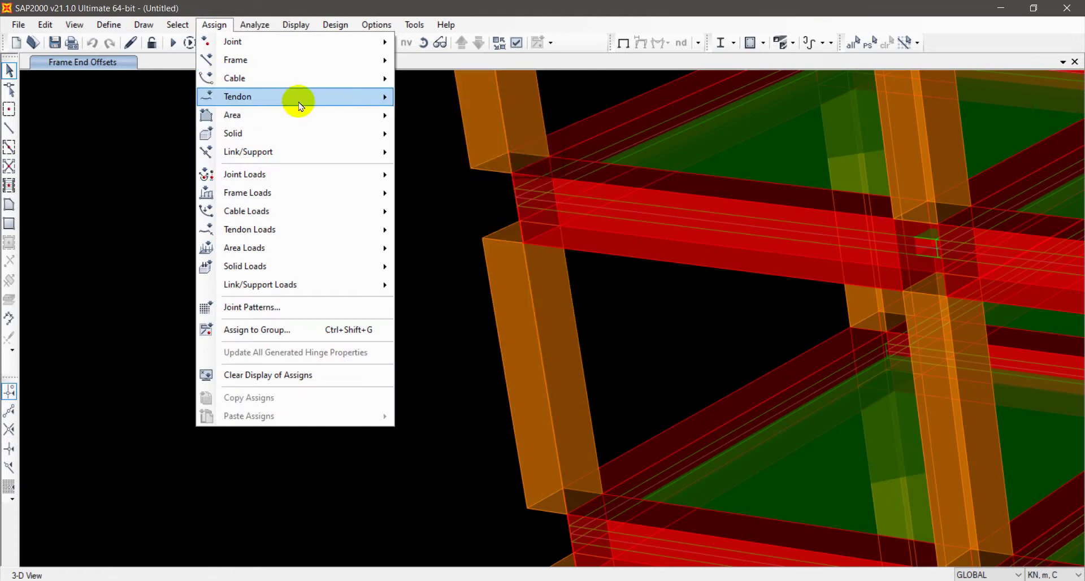
mouse_move(302, 106)
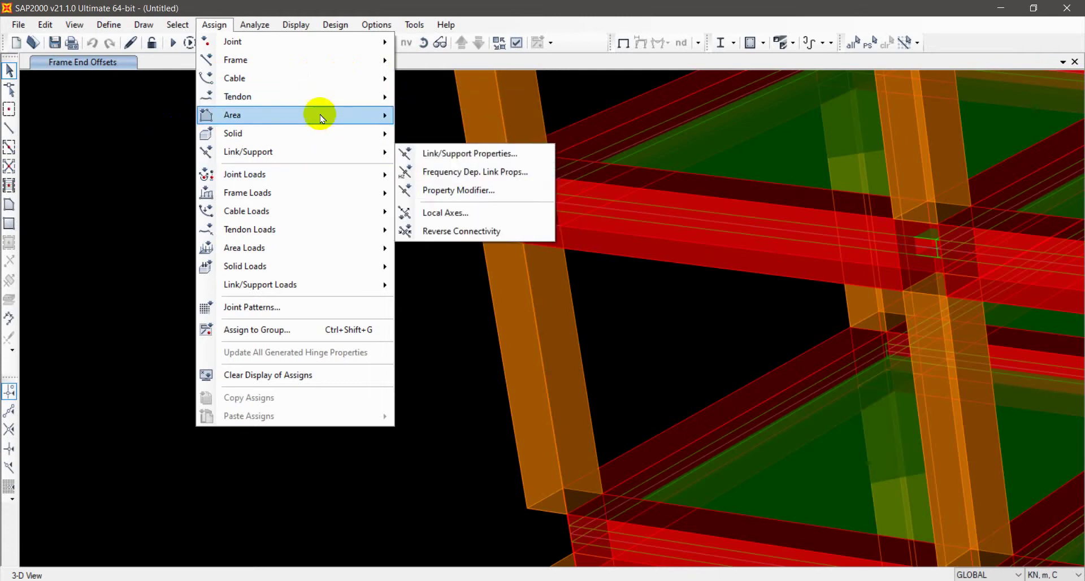
mouse_move(232, 140)
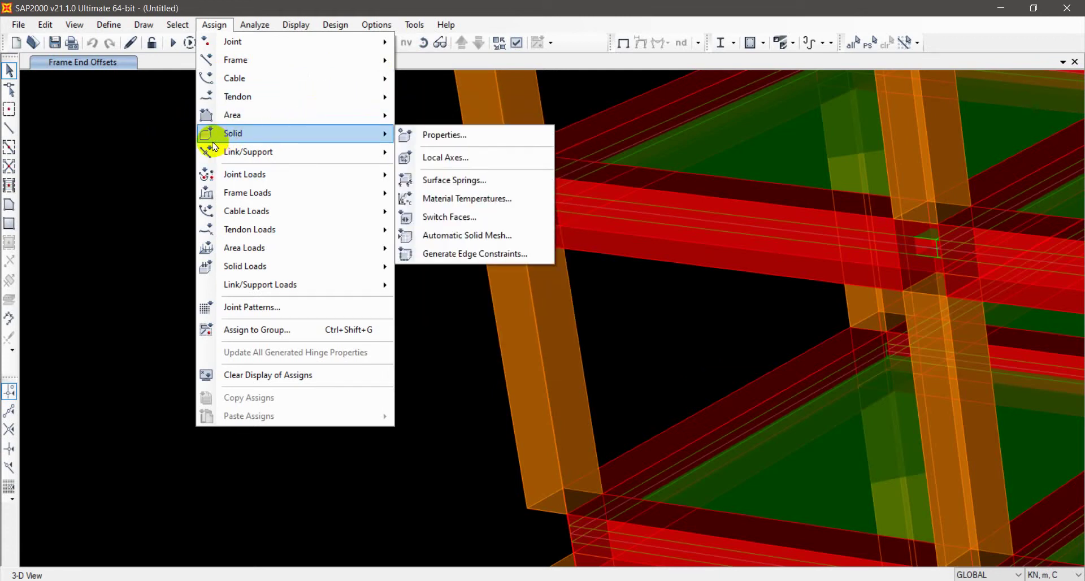
mouse_move(348, 267)
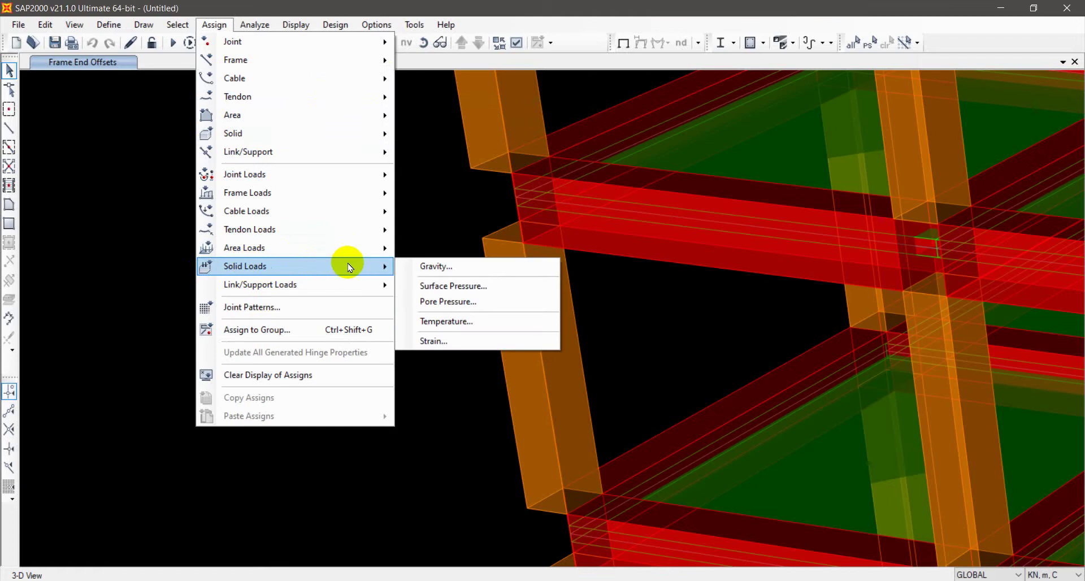
mouse_move(303, 234)
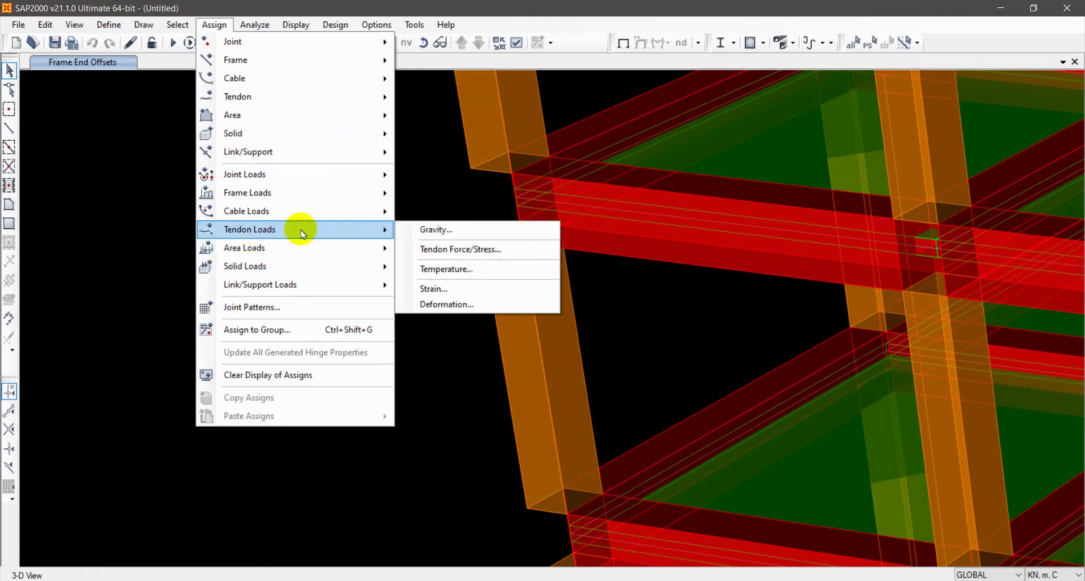
mouse_move(303, 211)
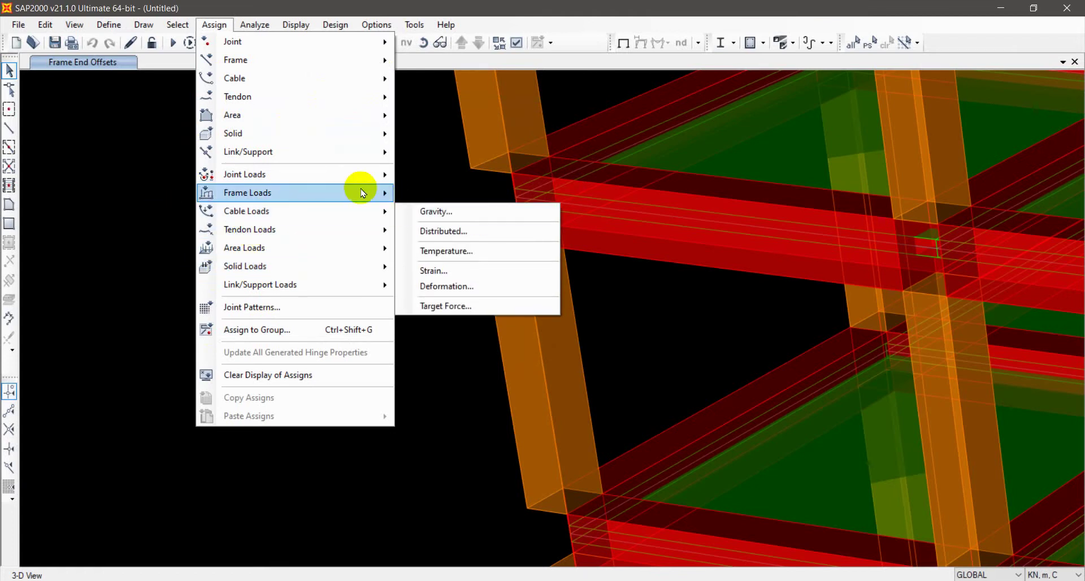
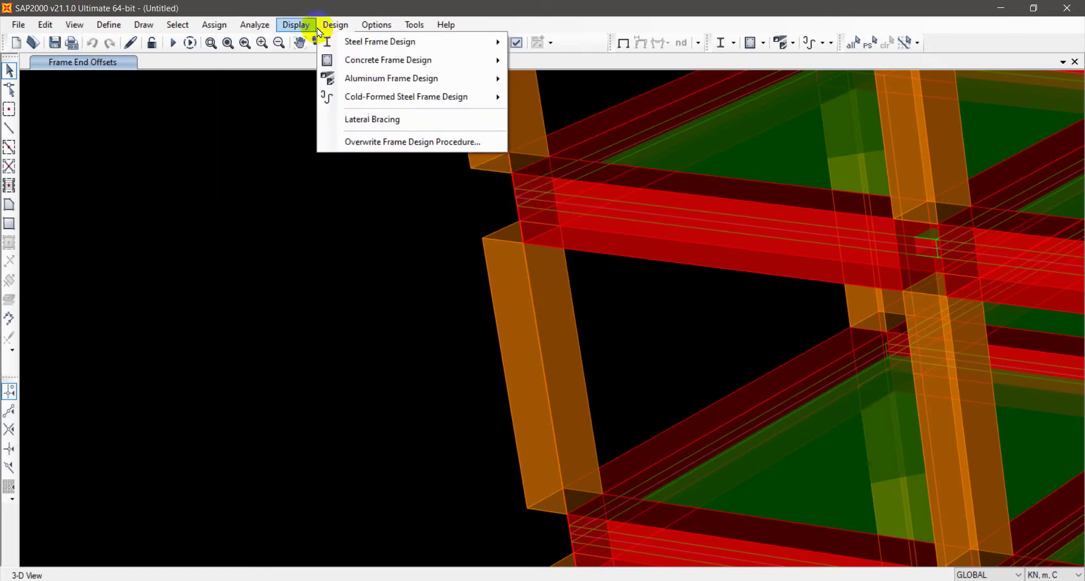
left_click(257, 25)
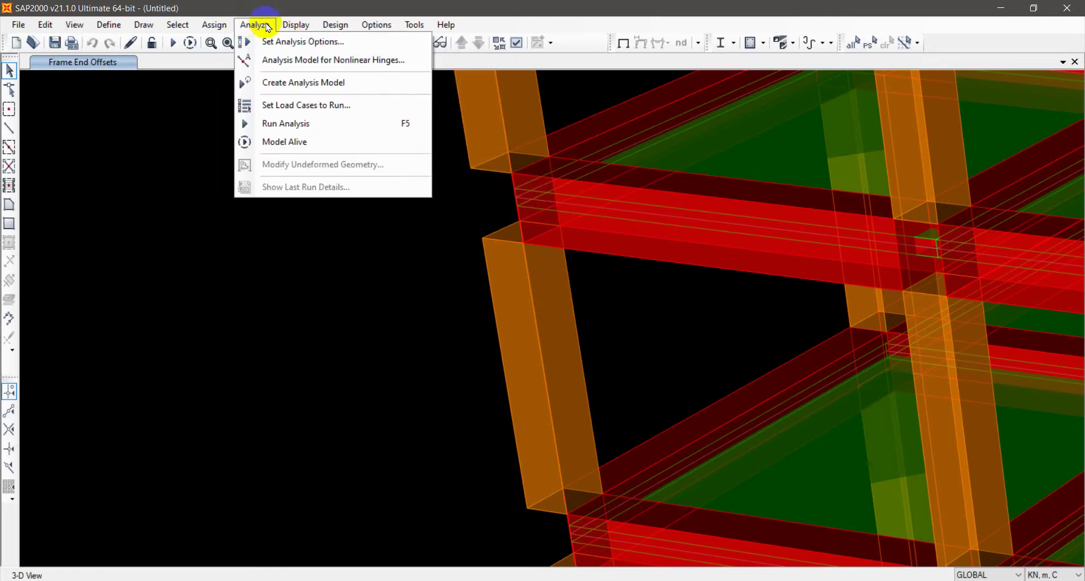
left_click(335, 25)
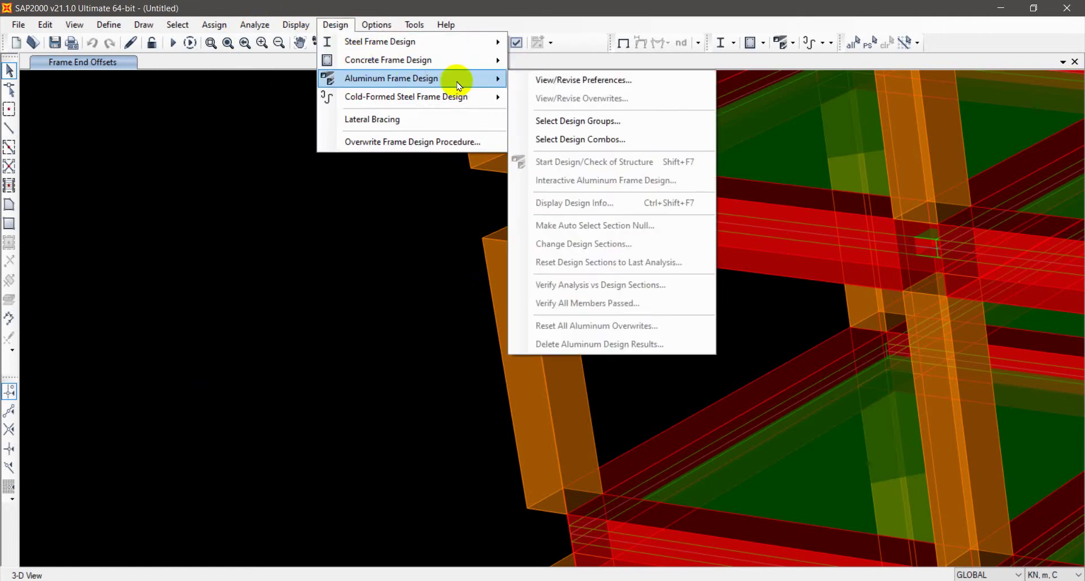
left_click(319, 95)
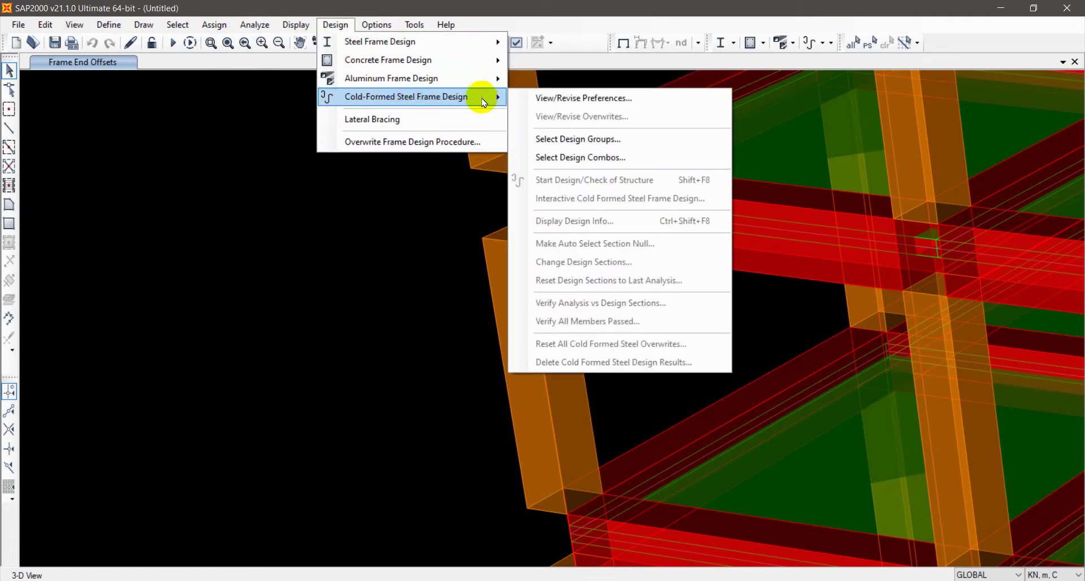
left_click(300, 44)
left_click(335, 25)
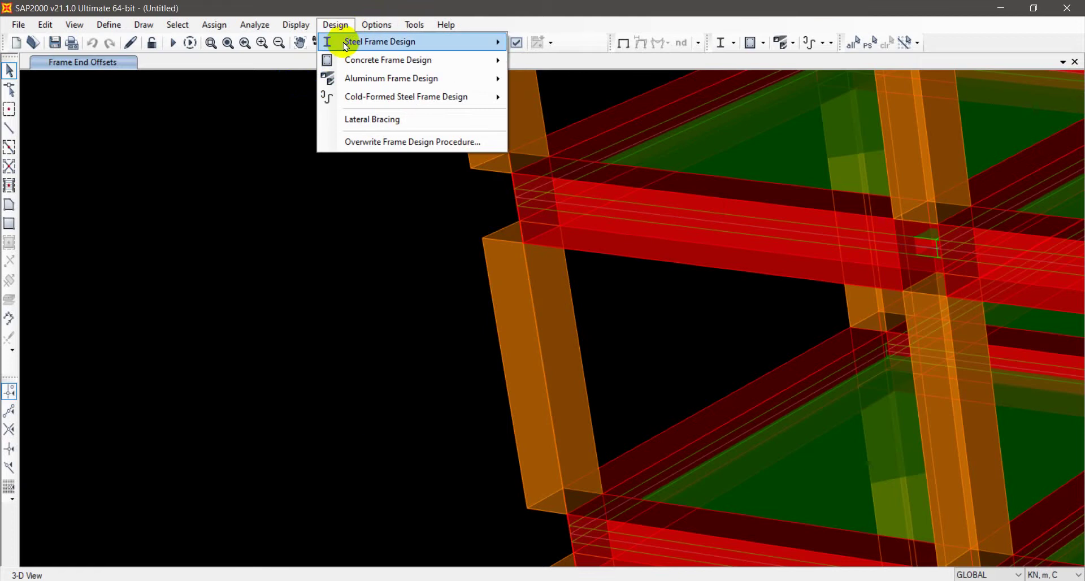
mouse_move(346, 45)
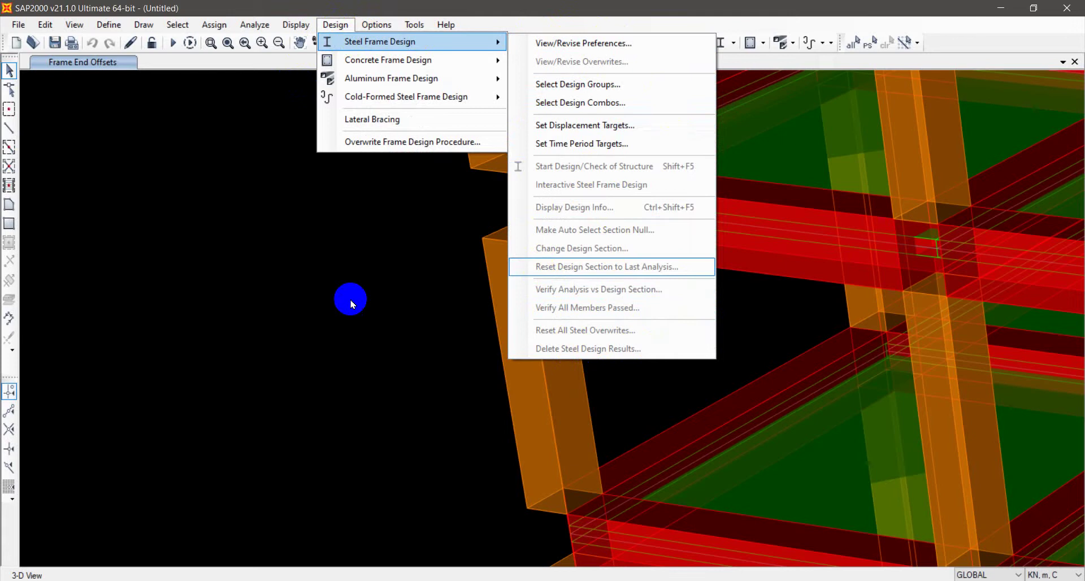
left_click(253, 249)
scroll(256, 99, "down", 5)
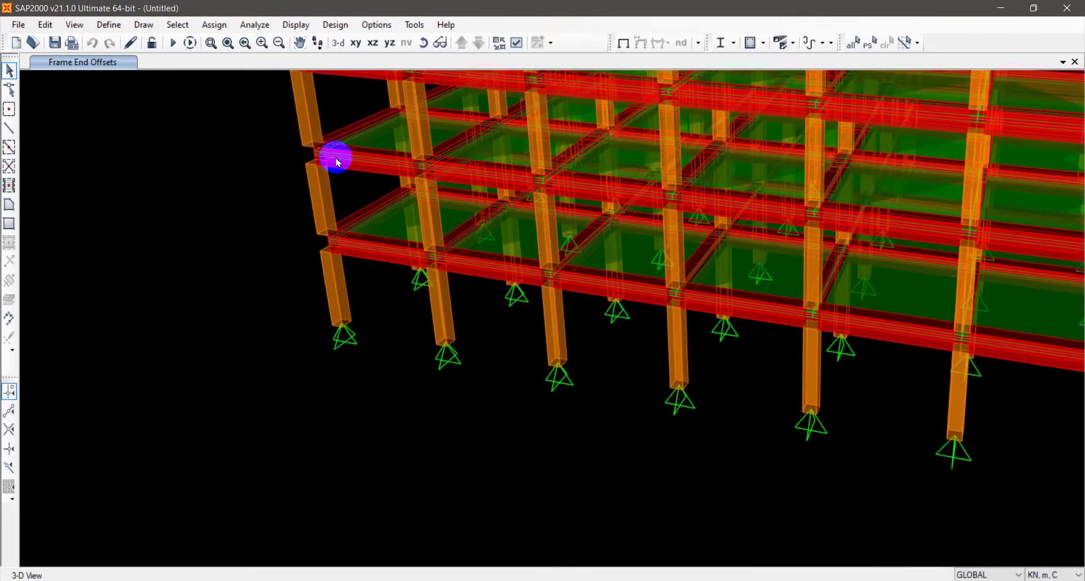
left_click(176, 25)
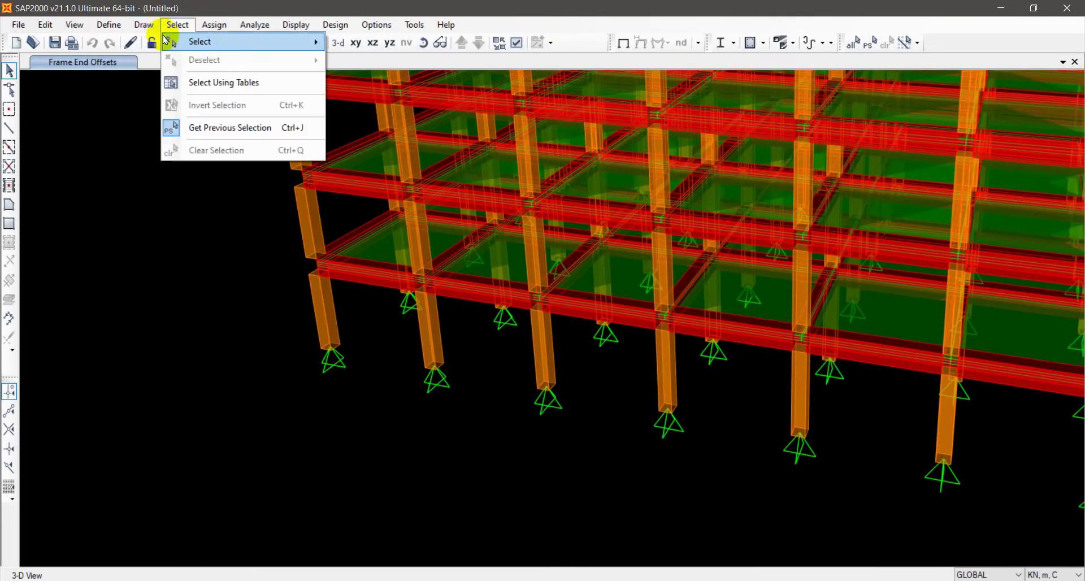
mouse_move(283, 41)
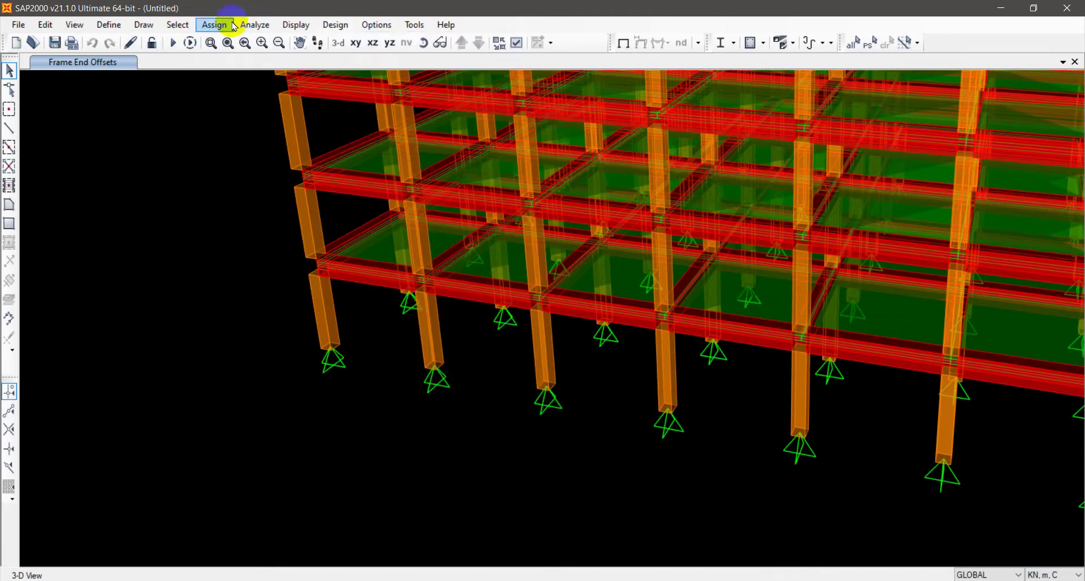
mouse_move(215, 24)
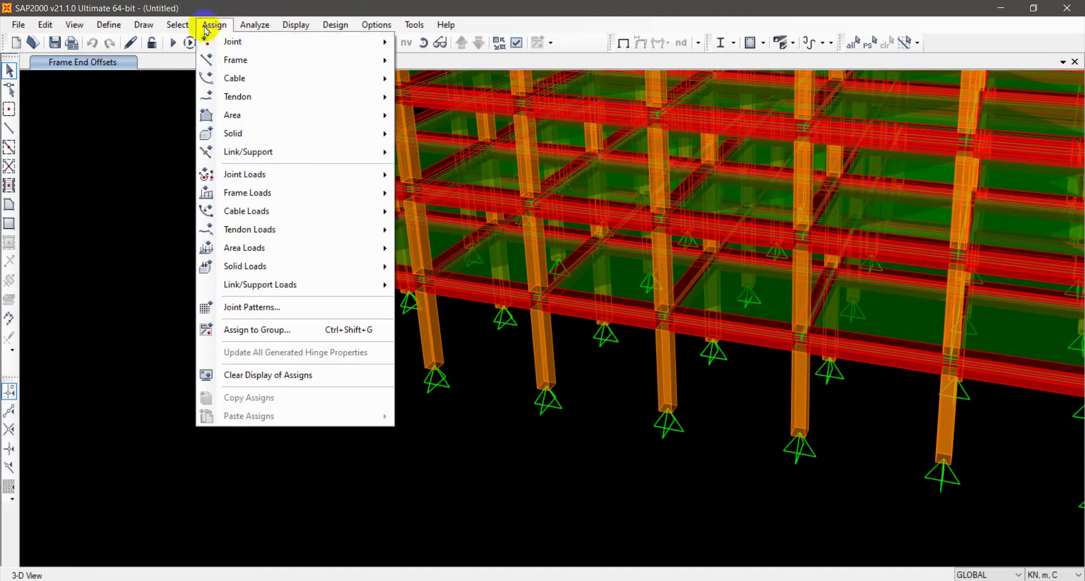
mouse_move(339, 40)
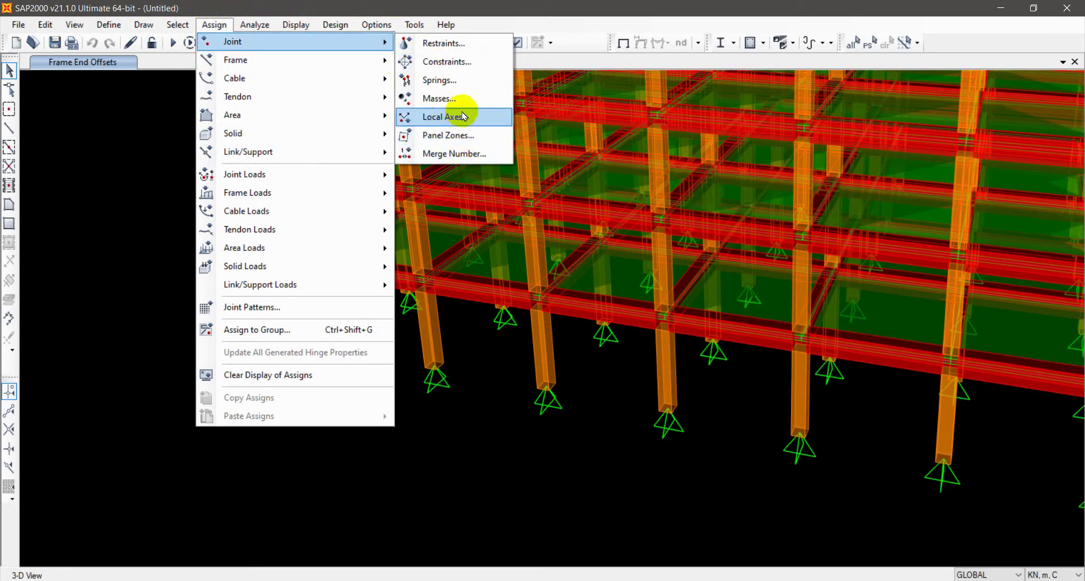
left_click(467, 45)
left_click(463, 323)
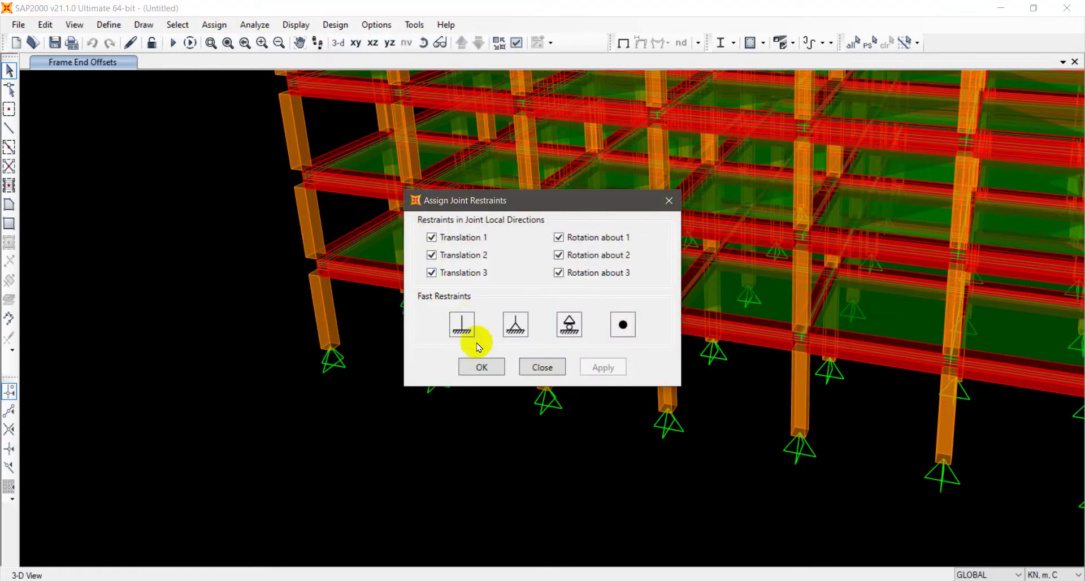
left_click(542, 368)
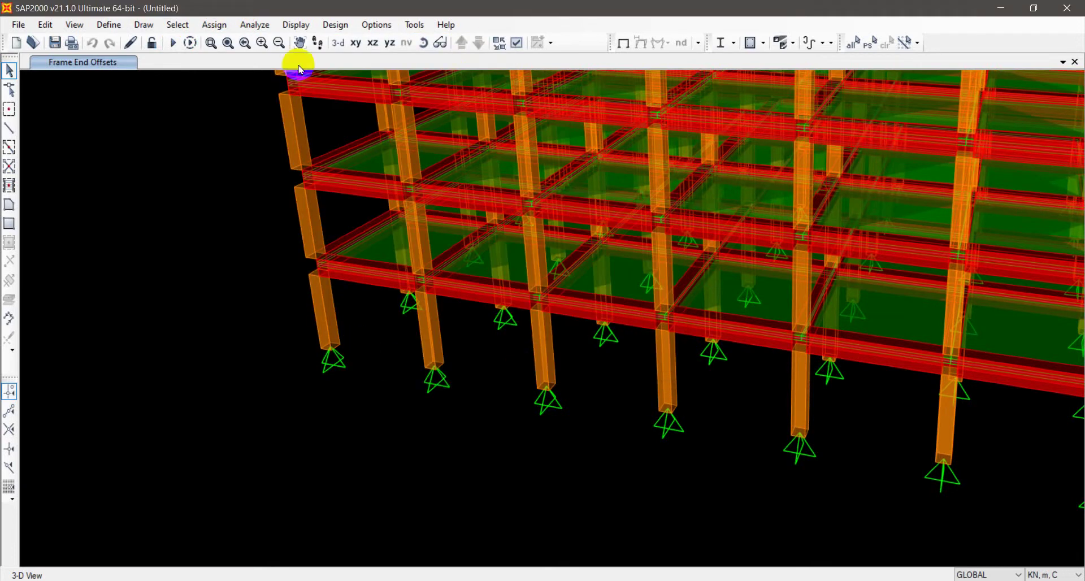
Set the 3-D view to a flat XZ elevation with an aperture angle of 0 degrees.
key("ctrl+shift+F3")
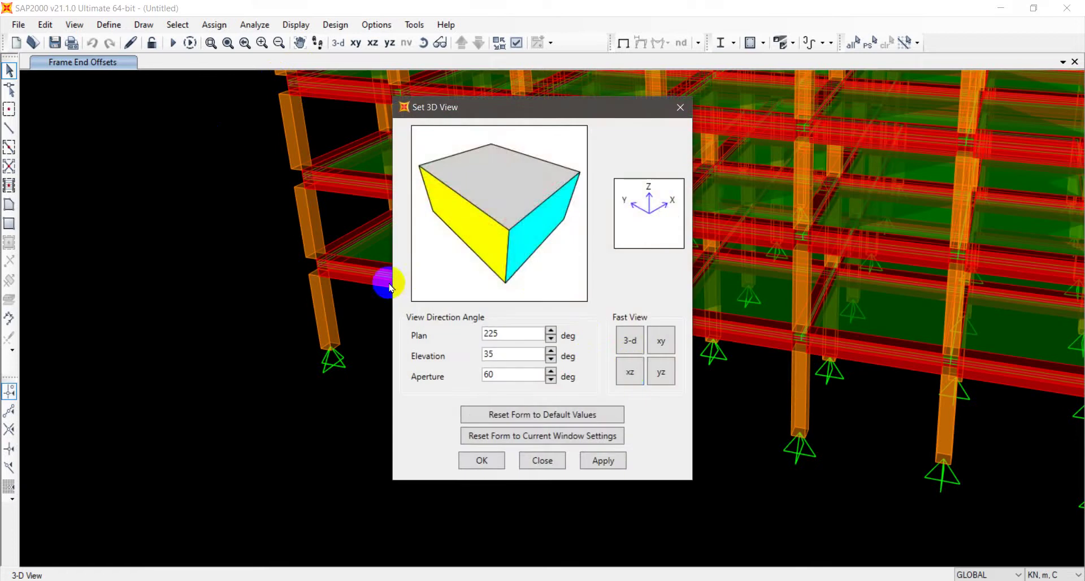
left_click(628, 371)
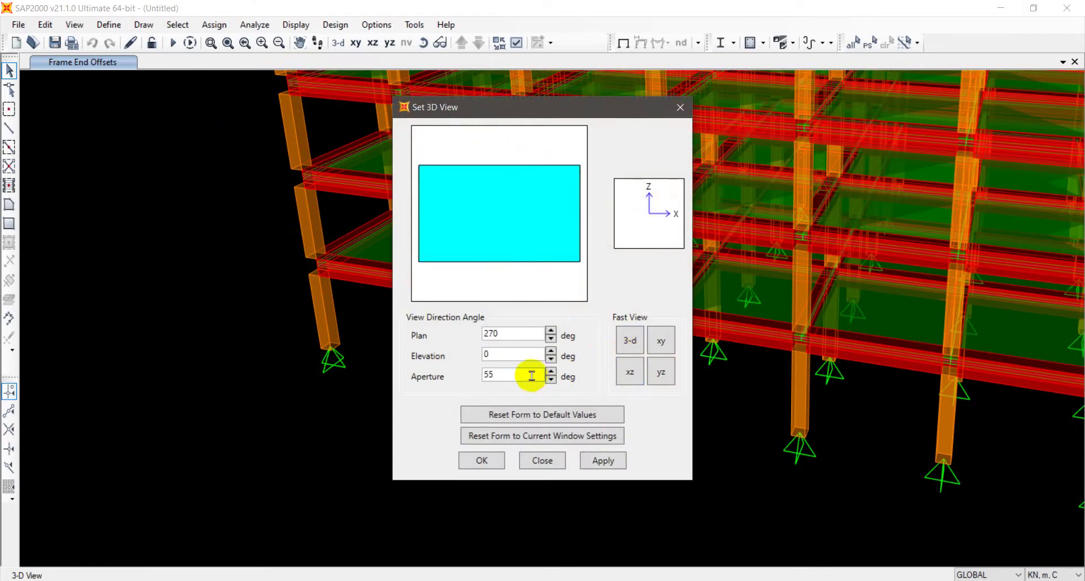
double_click(531, 375)
type("0")
left_click(481, 459)
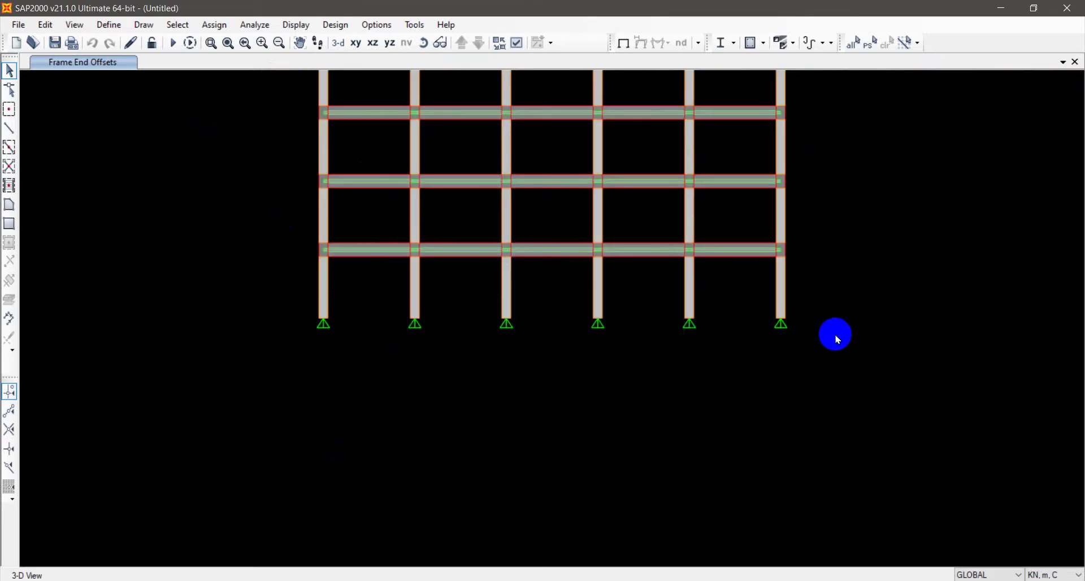
Select all the base joints of the building and assign them fixed joint restraints.
left_click_drag(238, 295, 1077, 377)
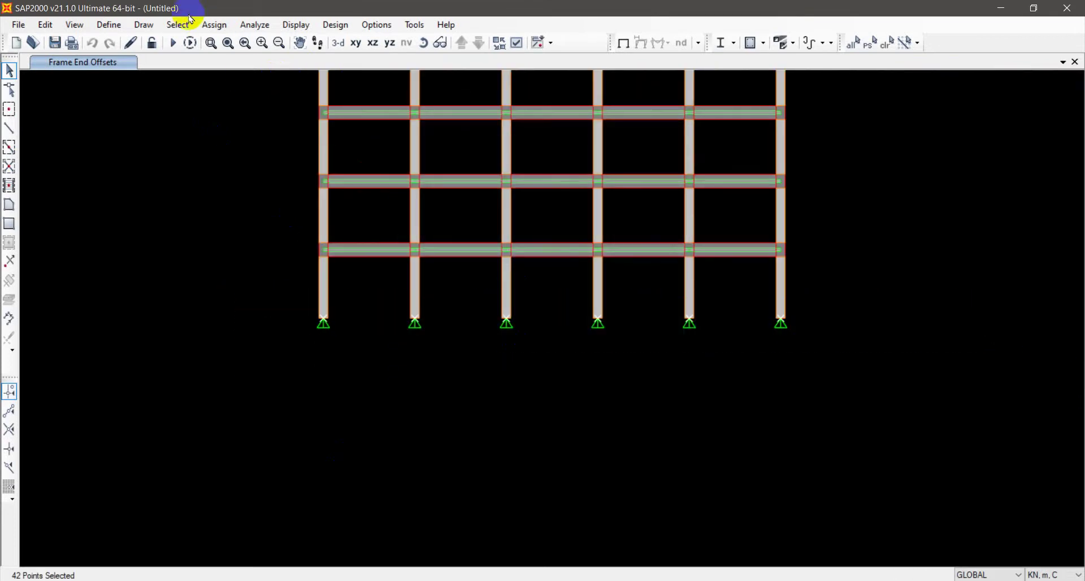
left_click(214, 25)
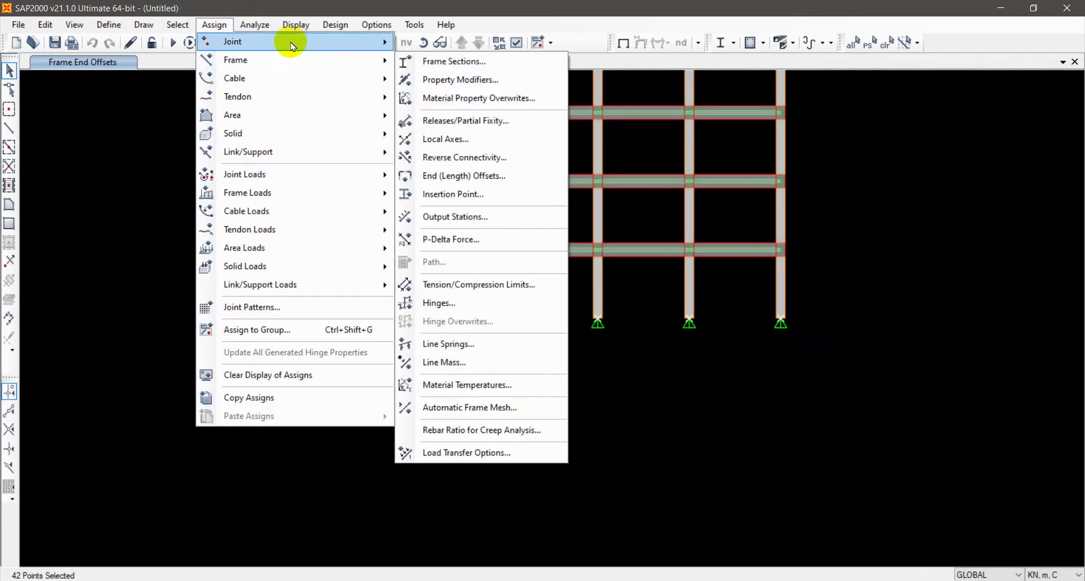
mouse_move(288, 42)
left_click(434, 41)
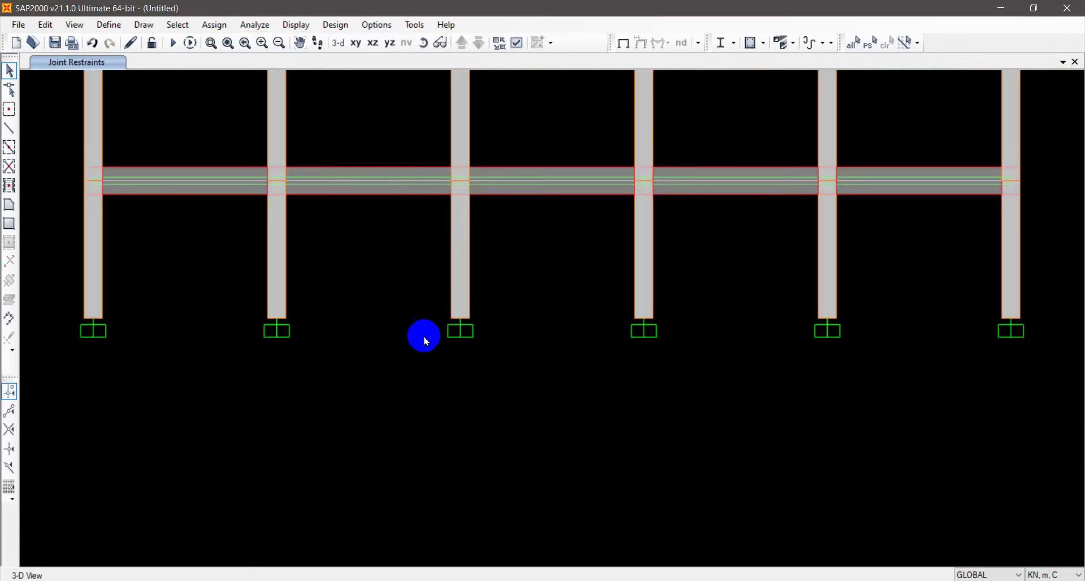
scroll(443, 463, "down", 4)
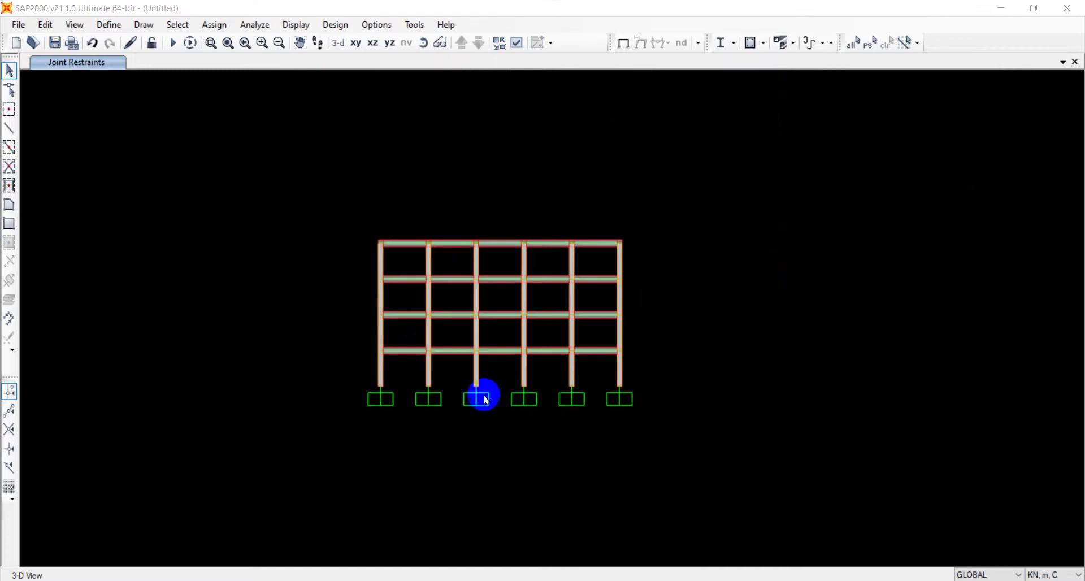
scroll(485, 395, "up", 4)
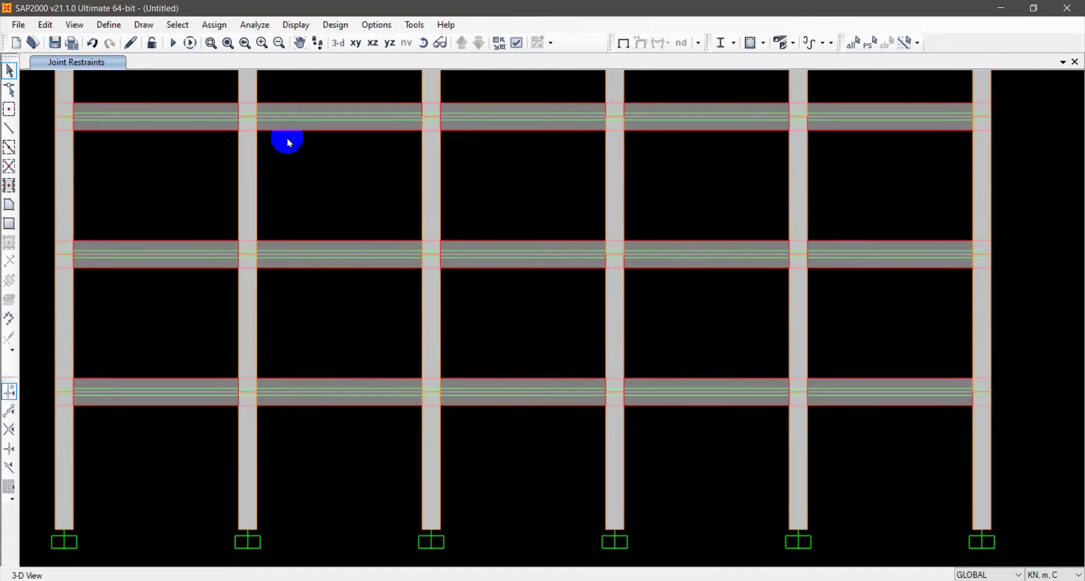
Assign an area gravity load for the DEAD pattern with a Global Z multiplier of 2 to the whole building, replacing existing loads.
left_click(214, 25)
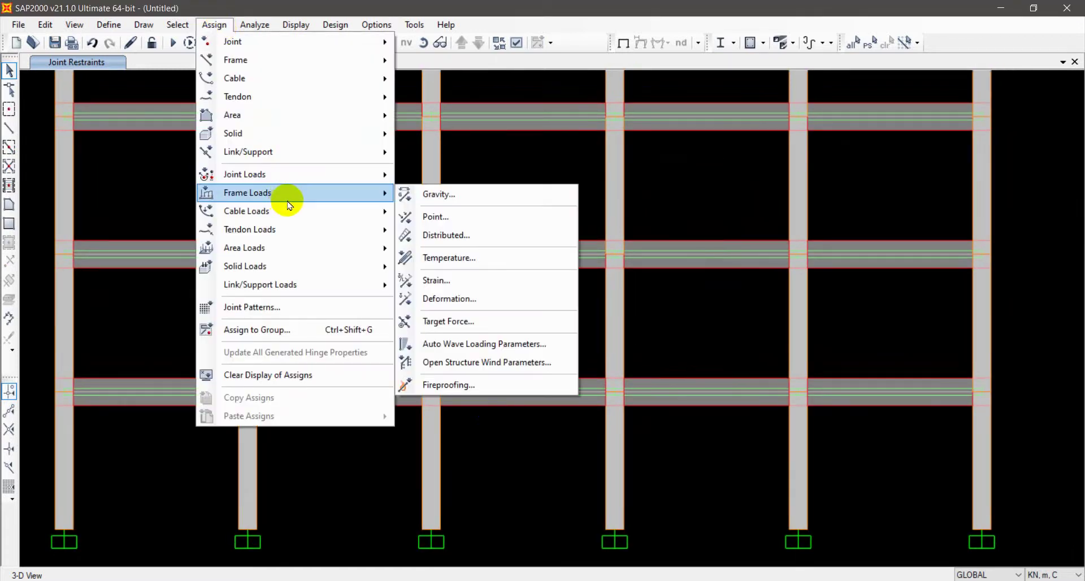
mouse_move(380, 247)
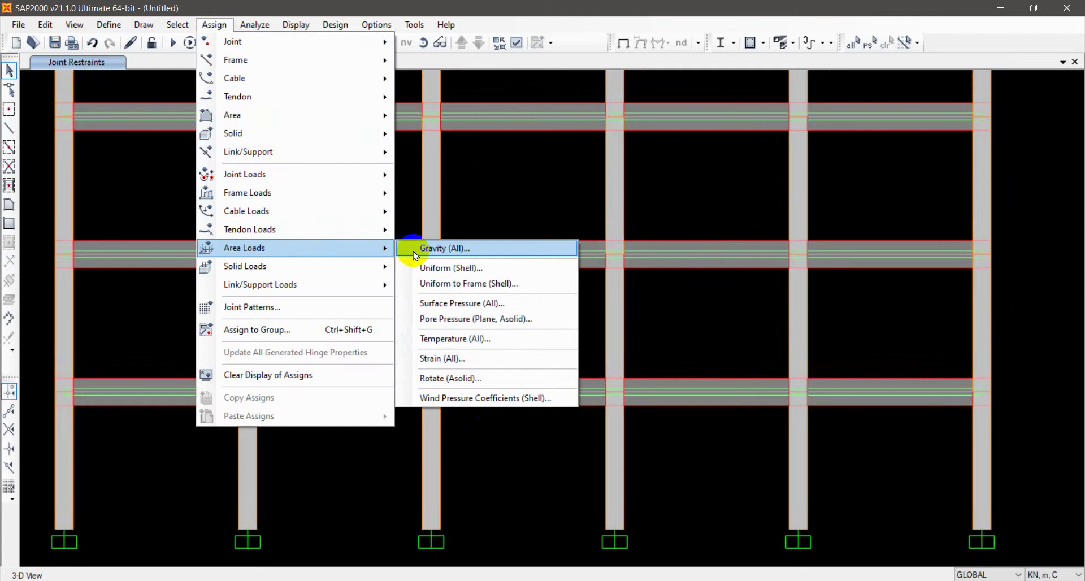
left_click(452, 255)
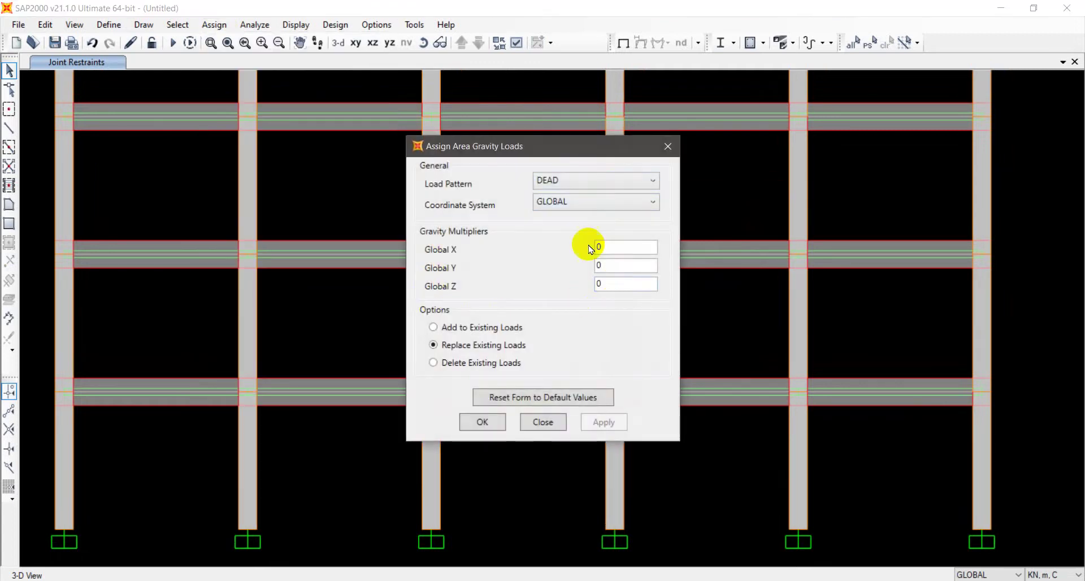
double_click(622, 284)
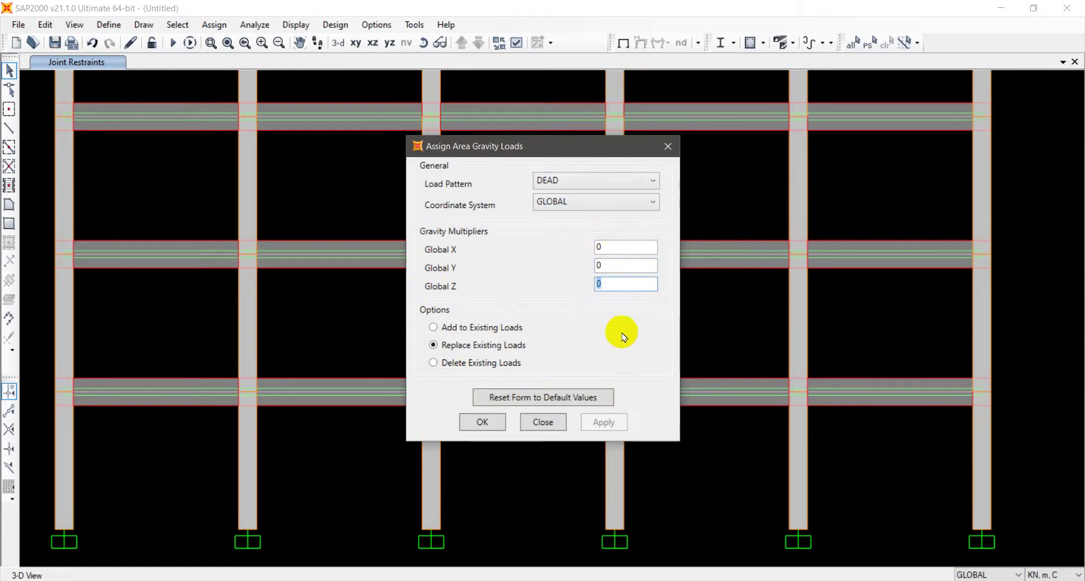
type("4")
left_click(501, 430)
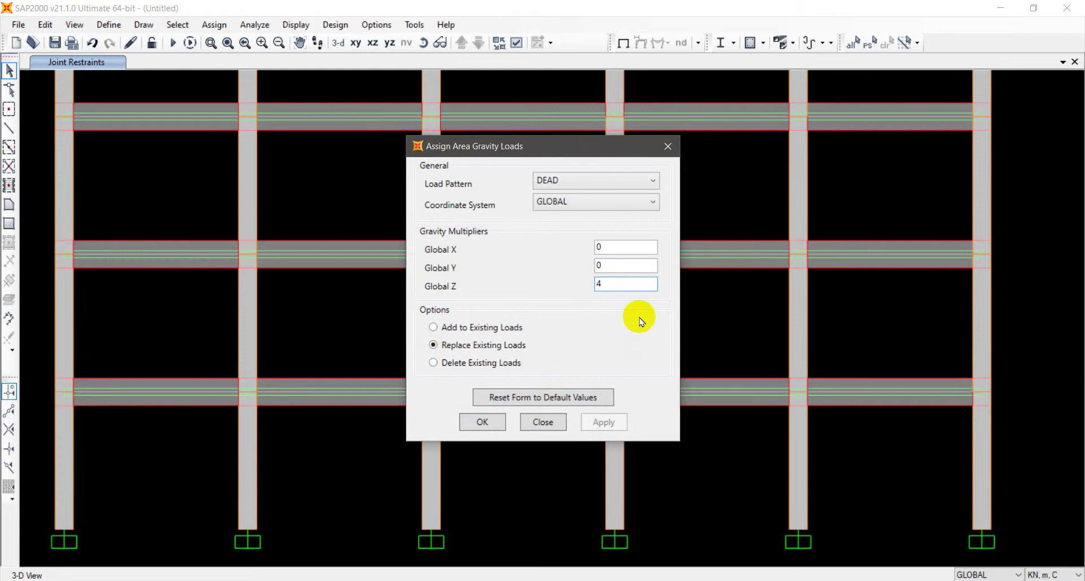
double_click(616, 282)
type("2")
scroll(383, 265, "down", 3)
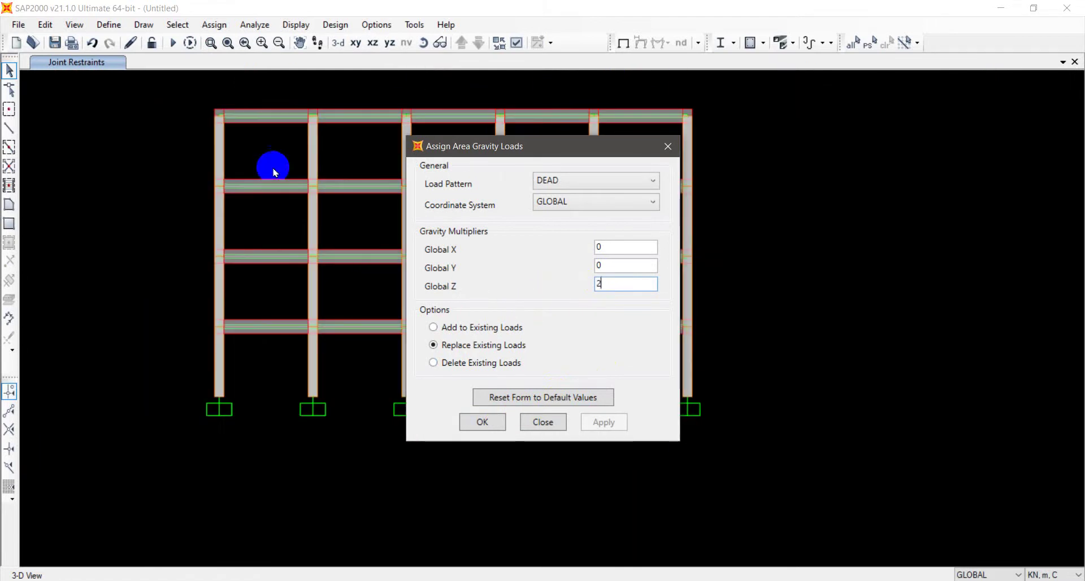
scroll(170, 198, "down", 3)
left_click_drag(48, 185, 364, 383)
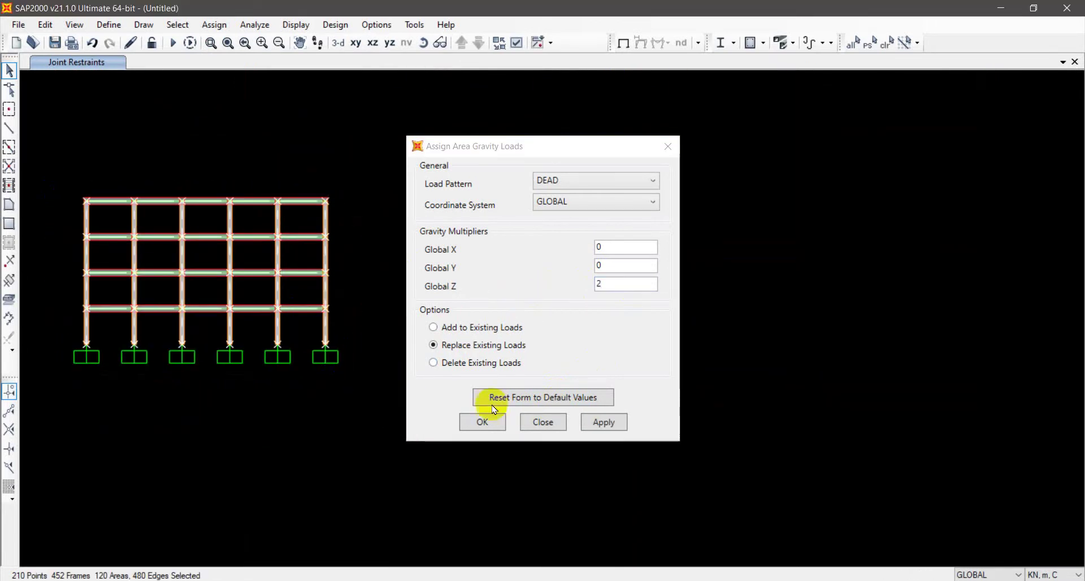
left_click(604, 423)
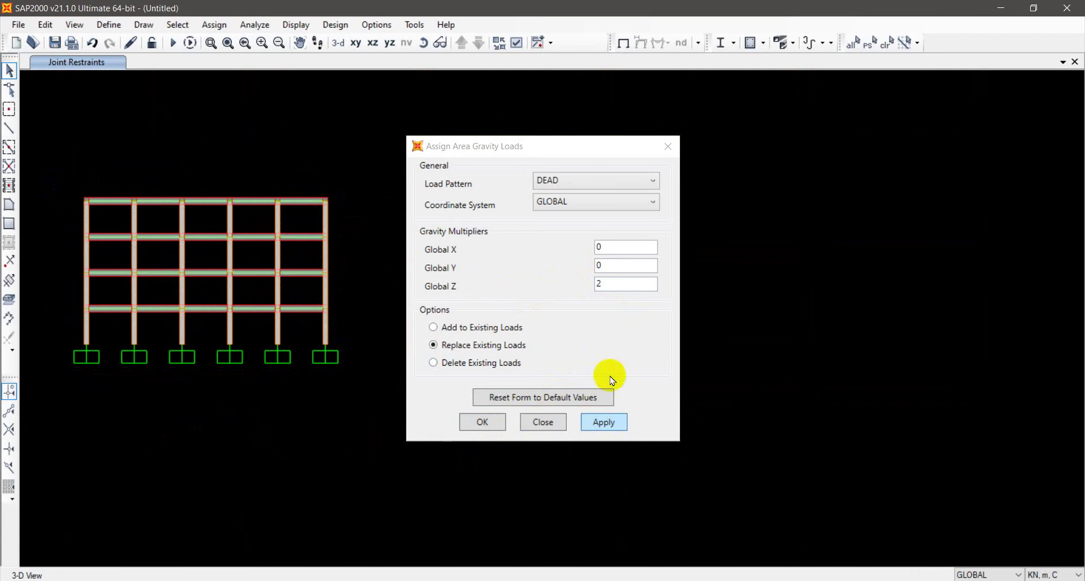
Assign an area gravity load for the LIVE pattern with a Global Z multiplier of 4 to the whole building and finish the area loads.
left_click(576, 182)
left_click(566, 212)
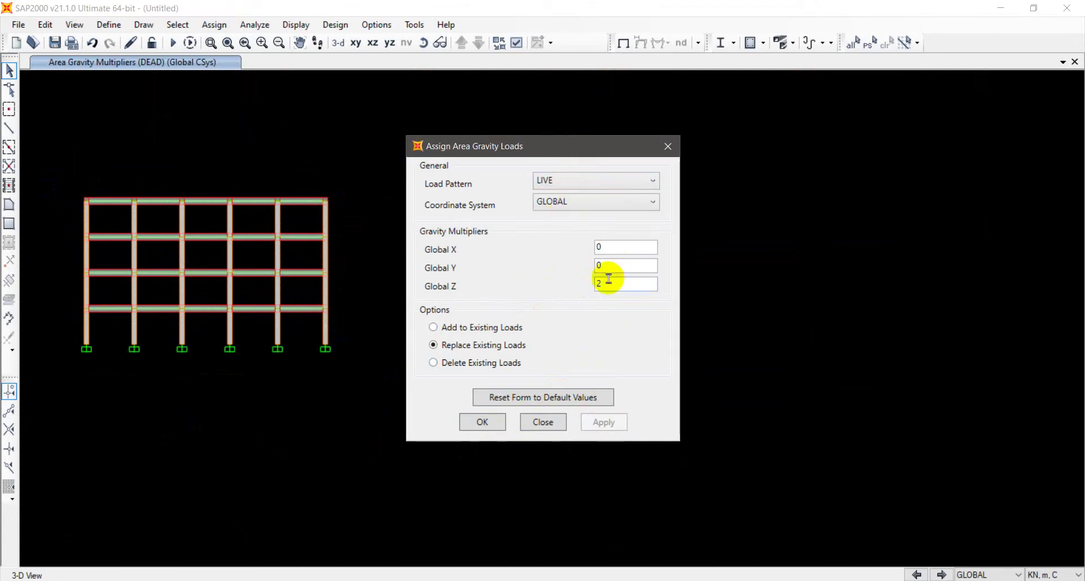
left_click_drag(607, 282, 558, 290)
type("4")
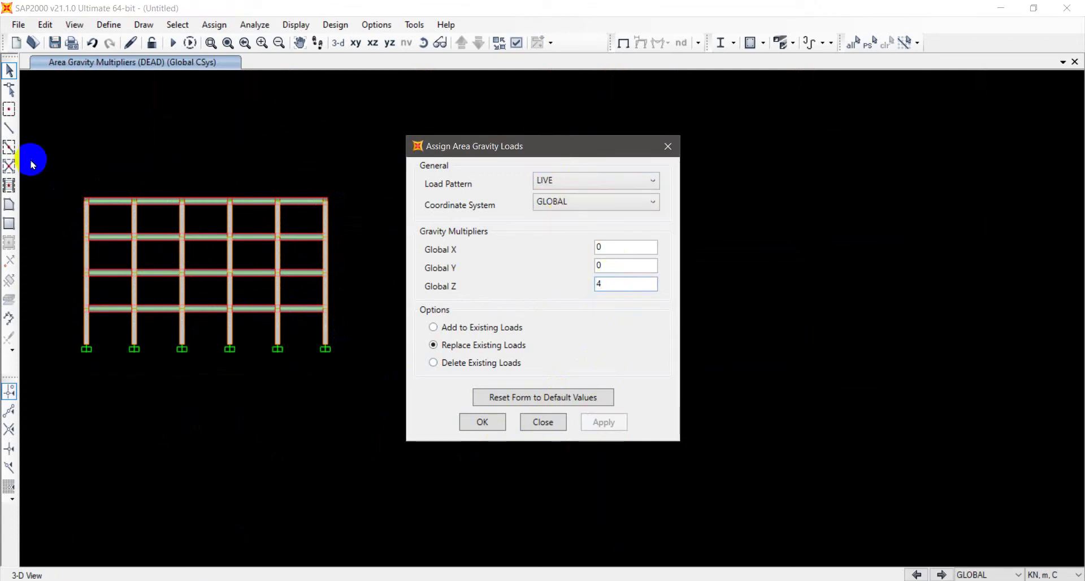
left_click_drag(40, 174, 385, 404)
left_click(604, 422)
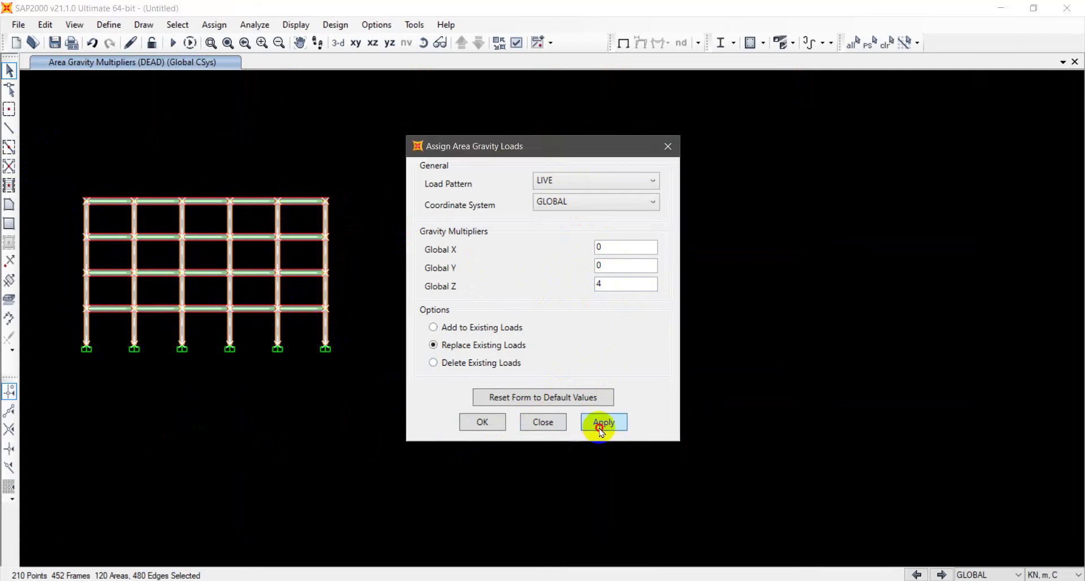
left_click(468, 421)
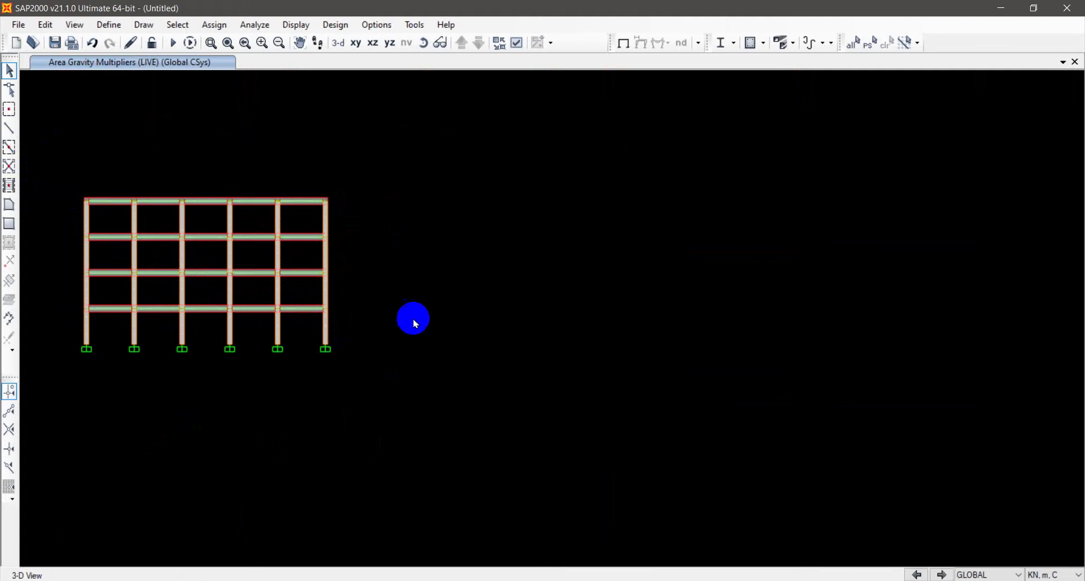
Select all frames with section B 40 X 60 and show only those beams in the view.
left_click(166, 25)
mouse_move(209, 42)
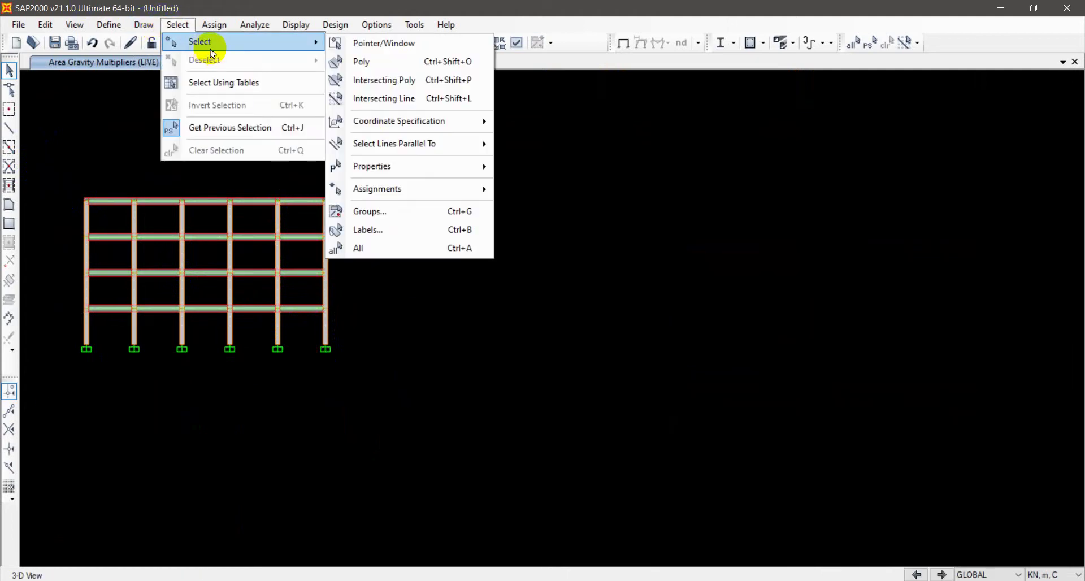
mouse_move(387, 172)
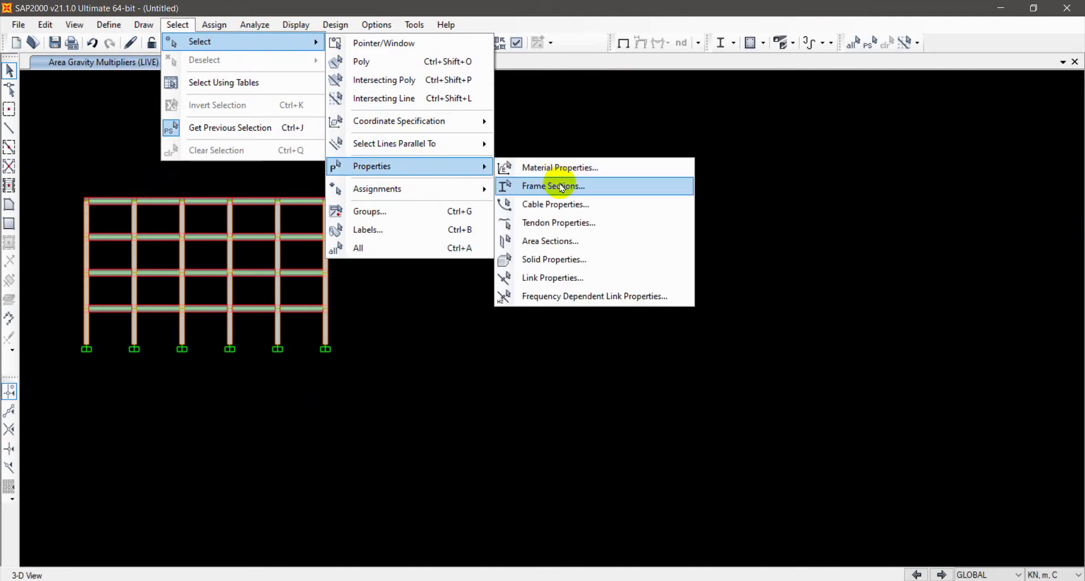
left_click(559, 187)
left_click(452, 209)
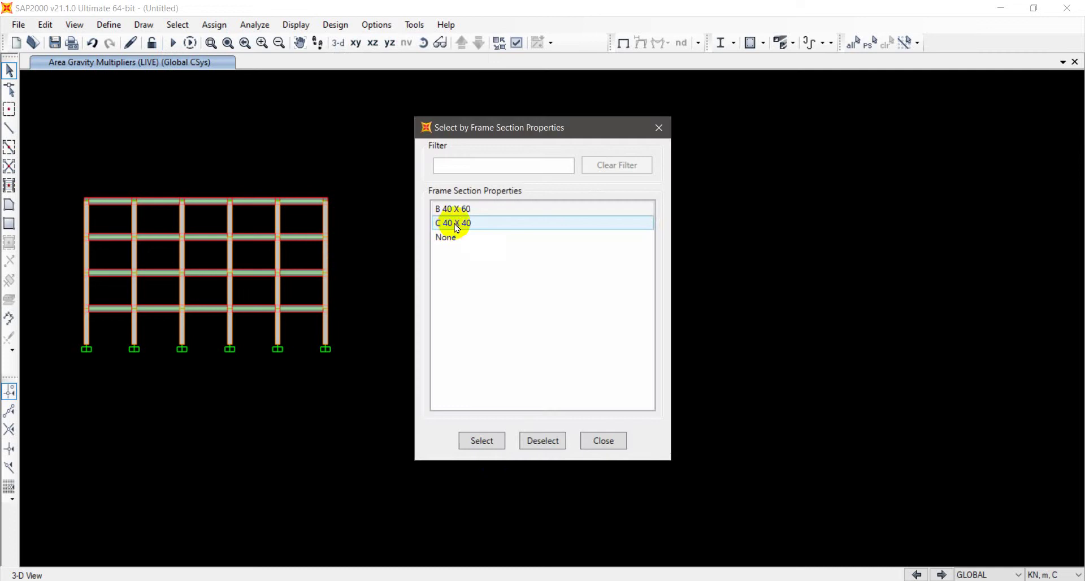
left_click(482, 441)
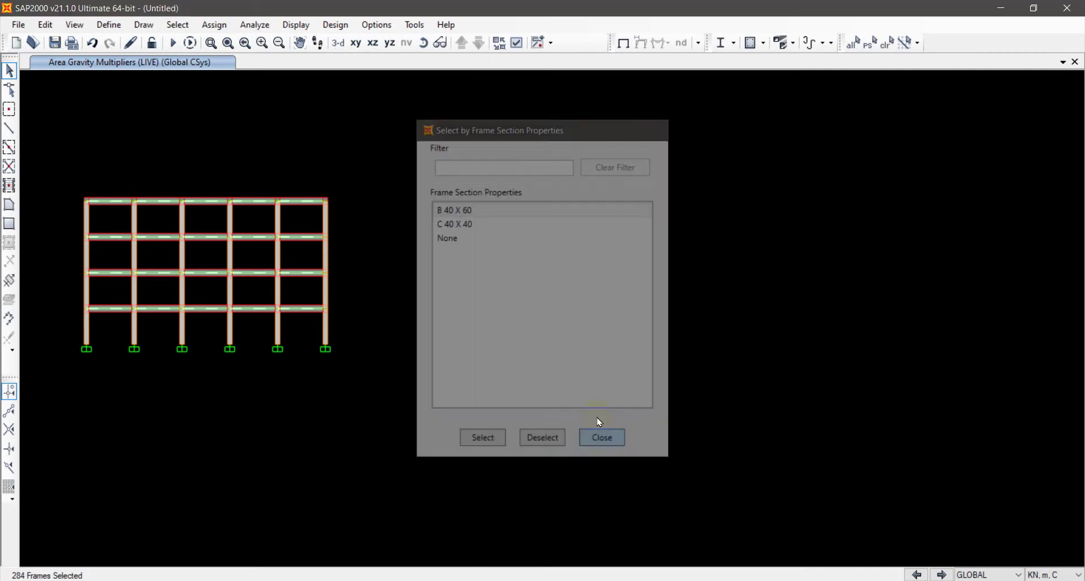
left_click(603, 441)
right_click(395, 163)
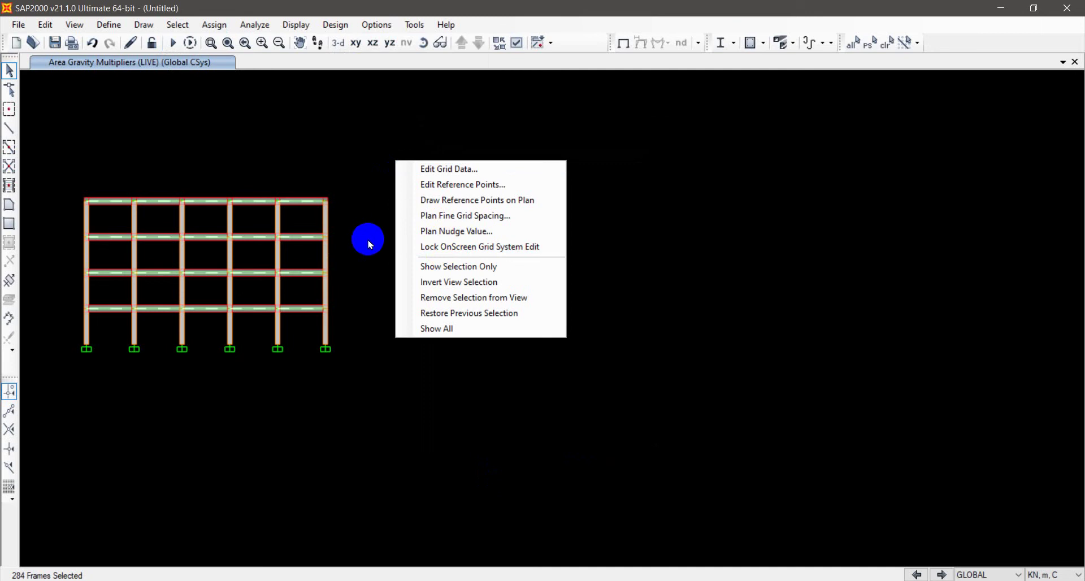
left_click(450, 270)
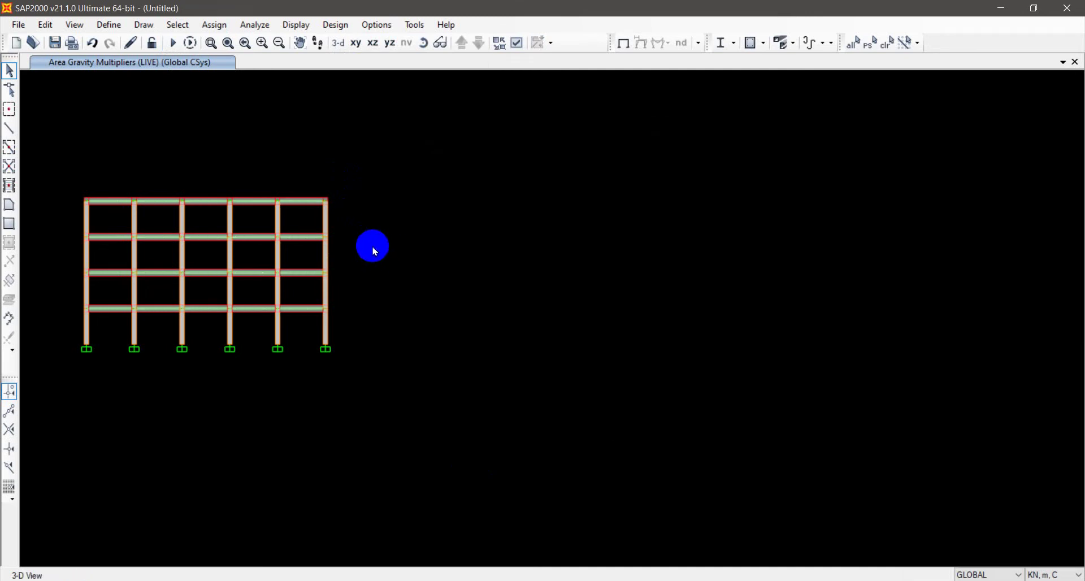
Assign a uniform distributed gravity load of 18 kN/m in the DEAD pattern to the beams of the three lower floors.
scroll(234, 229, "up", 2)
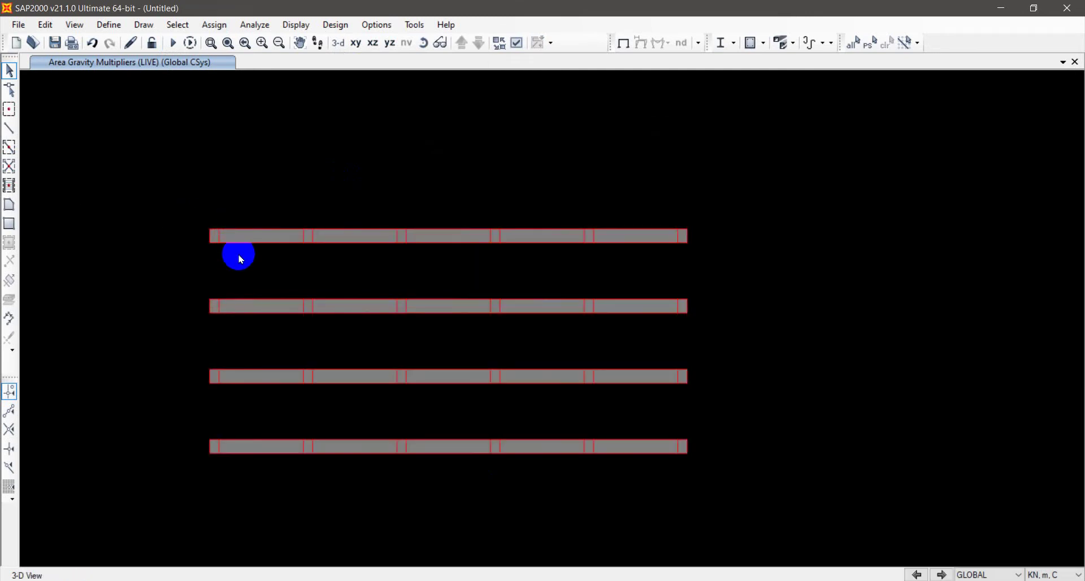
left_click_drag(138, 259, 927, 469)
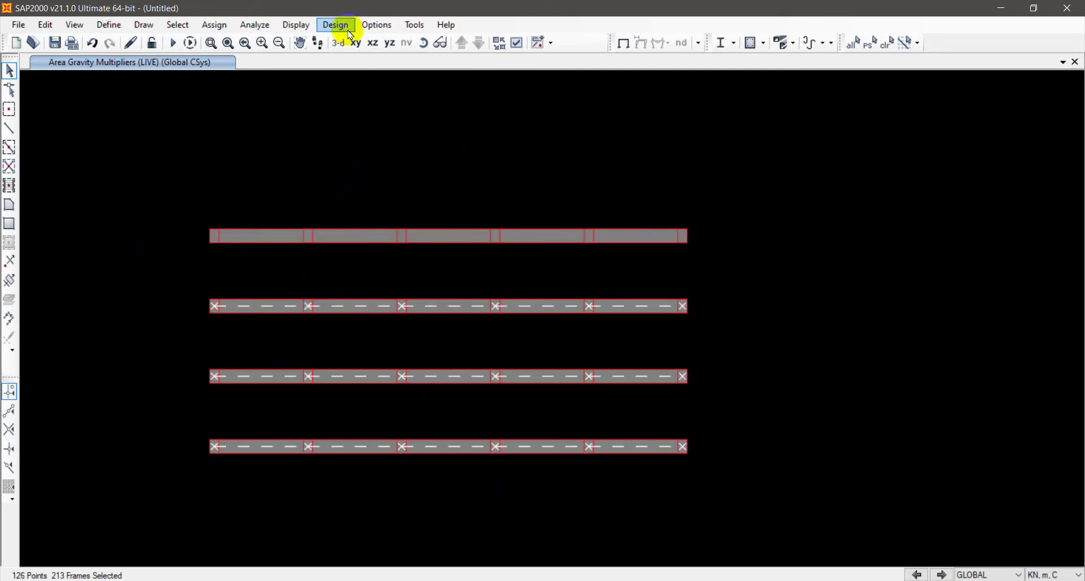
left_click(226, 22)
mouse_move(380, 193)
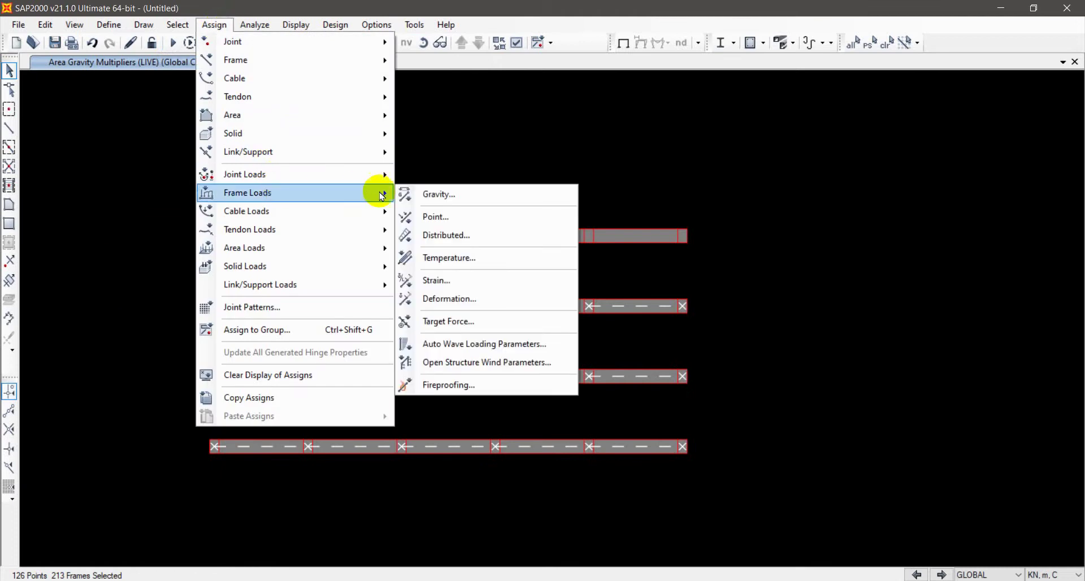
left_click(461, 235)
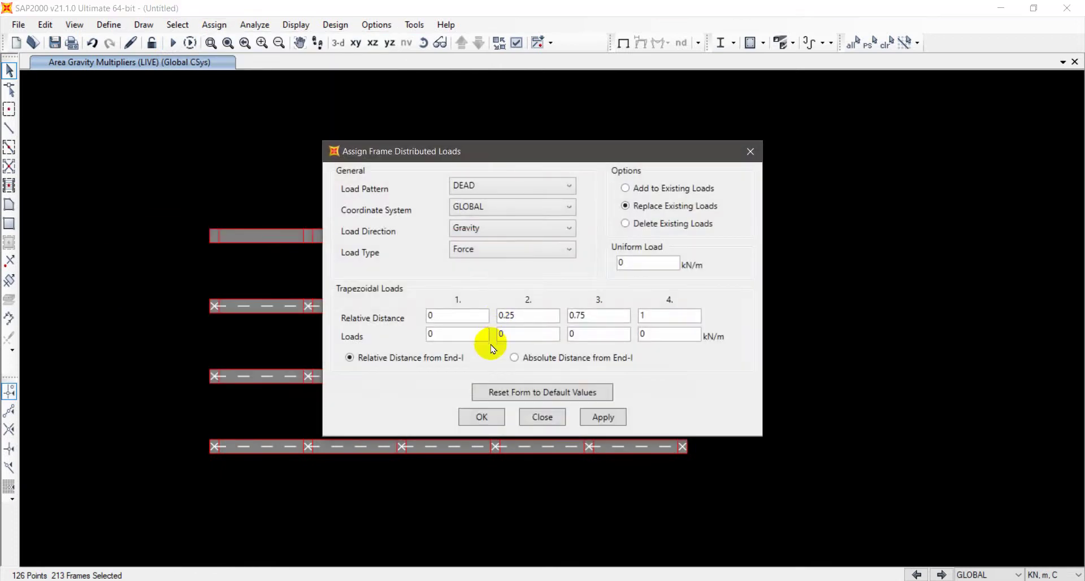
left_click(654, 265)
type("1")
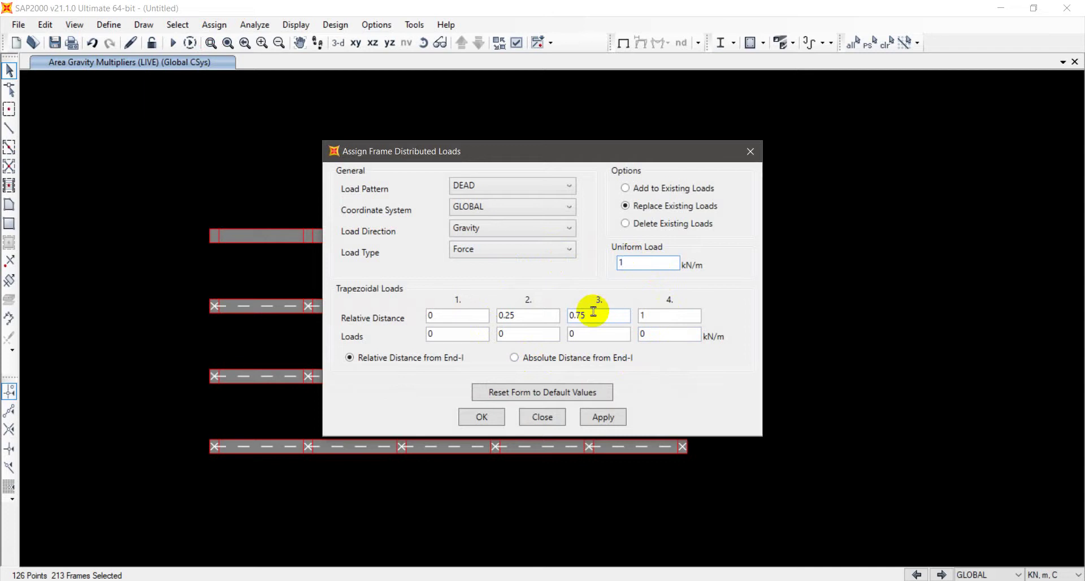
type("8")
left_click(490, 417)
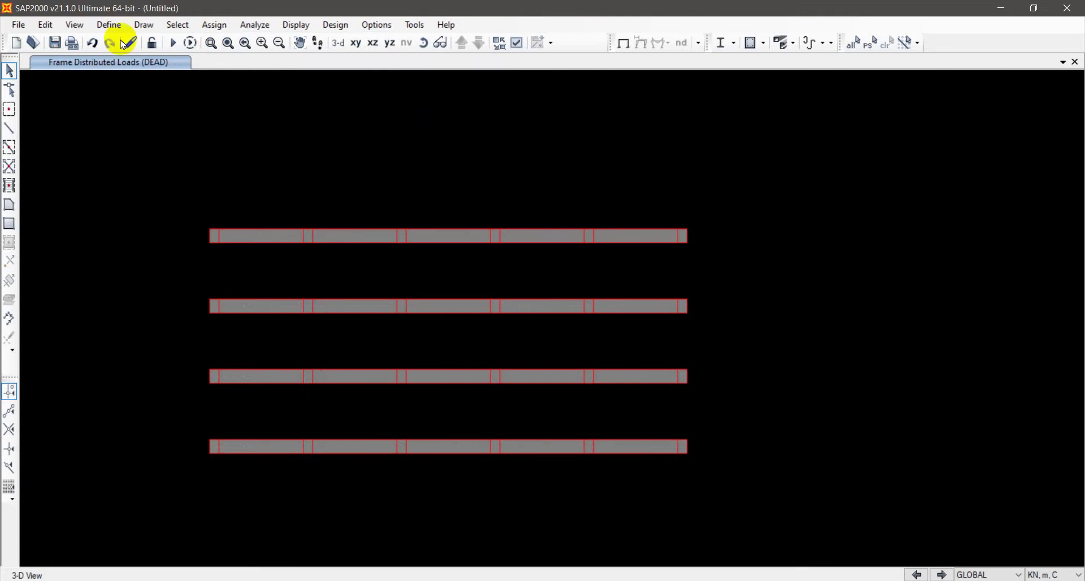
Show all the model's objects again and return to the 3-D perspective view.
left_click(46, 25)
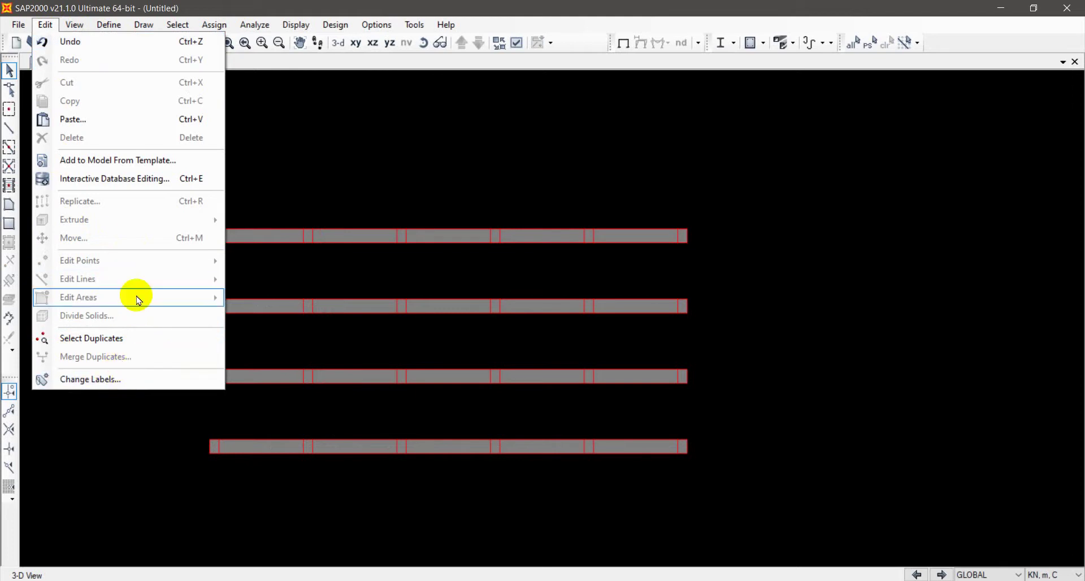
right_click(317, 172)
left_click(362, 339)
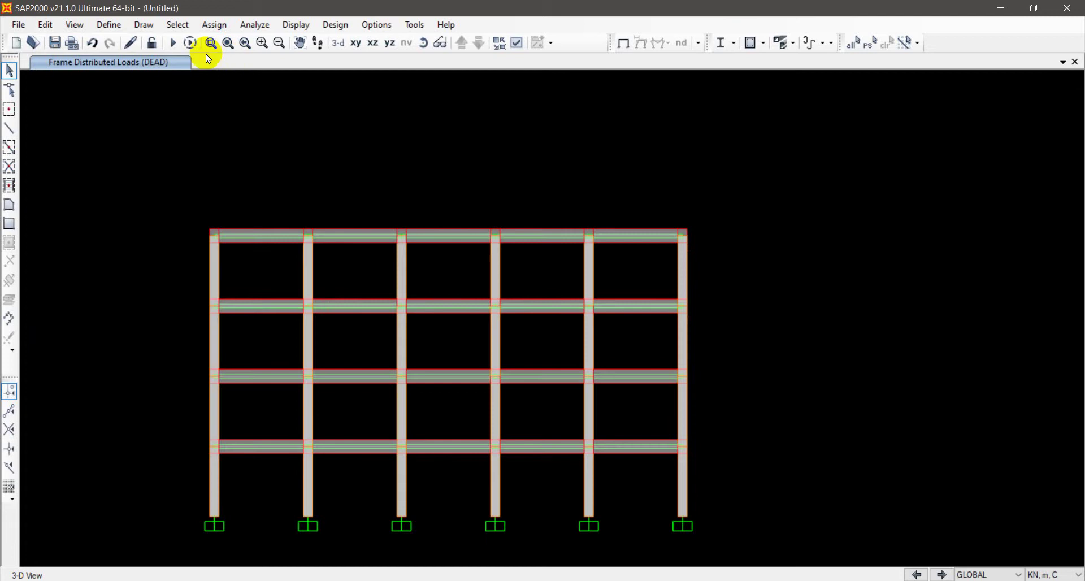
left_click(338, 43)
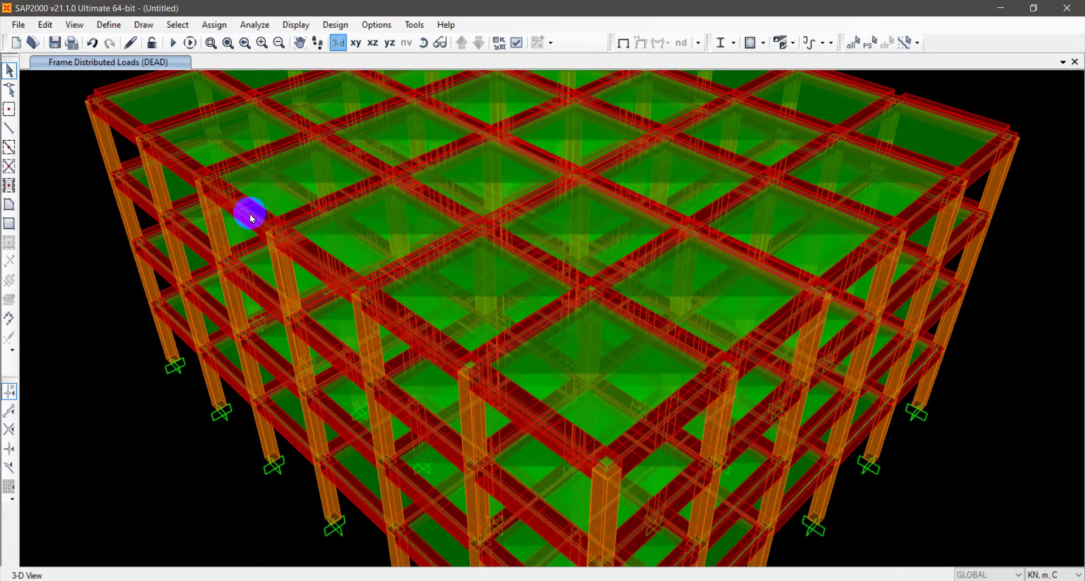
Inspect the loads assigned to a roof edge beam and to an edge beam on a lower floor.
left_click(252, 219)
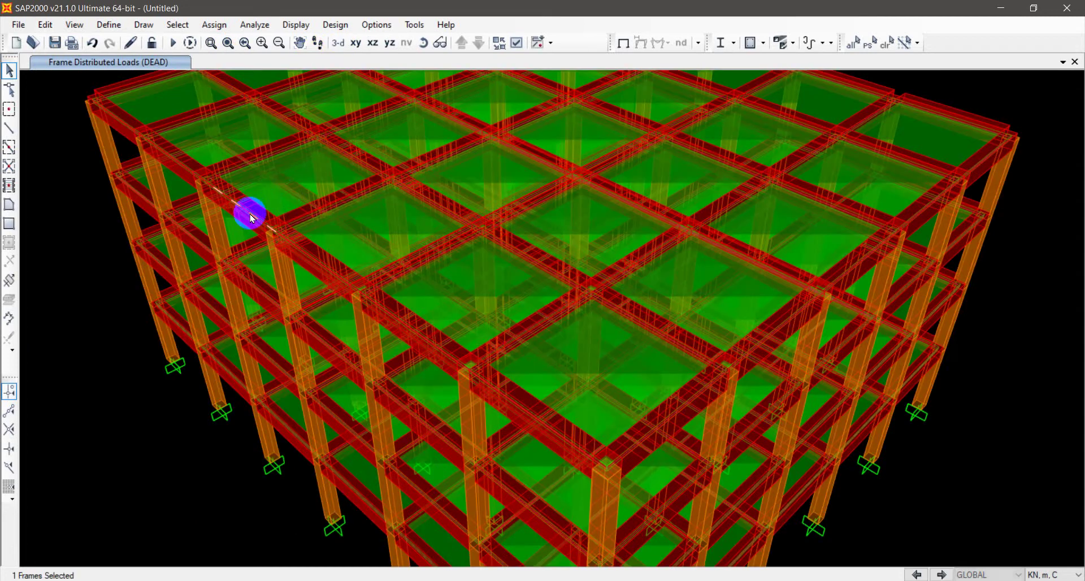
right_click(252, 219)
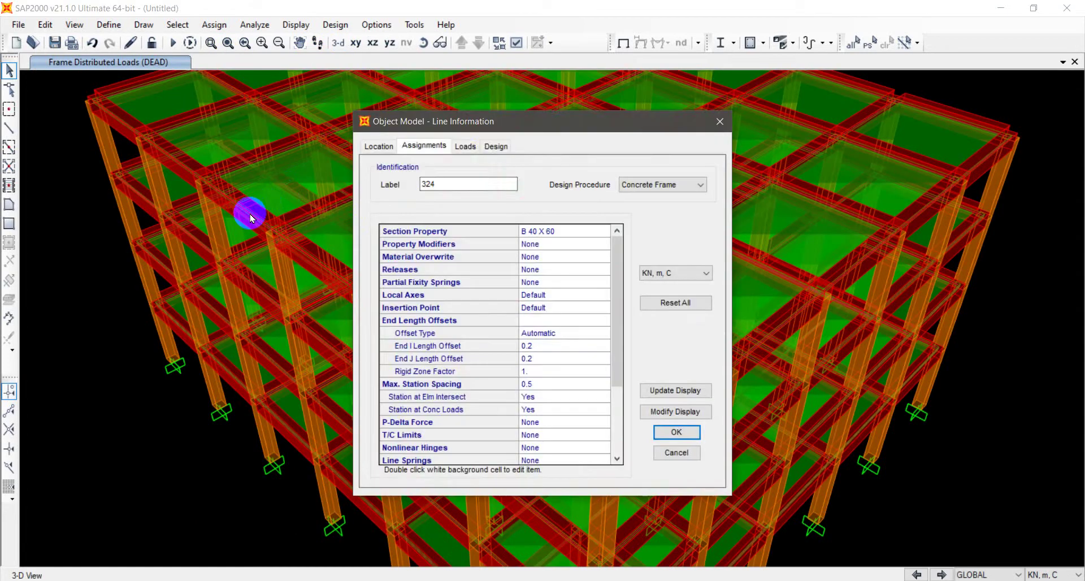
left_click(466, 146)
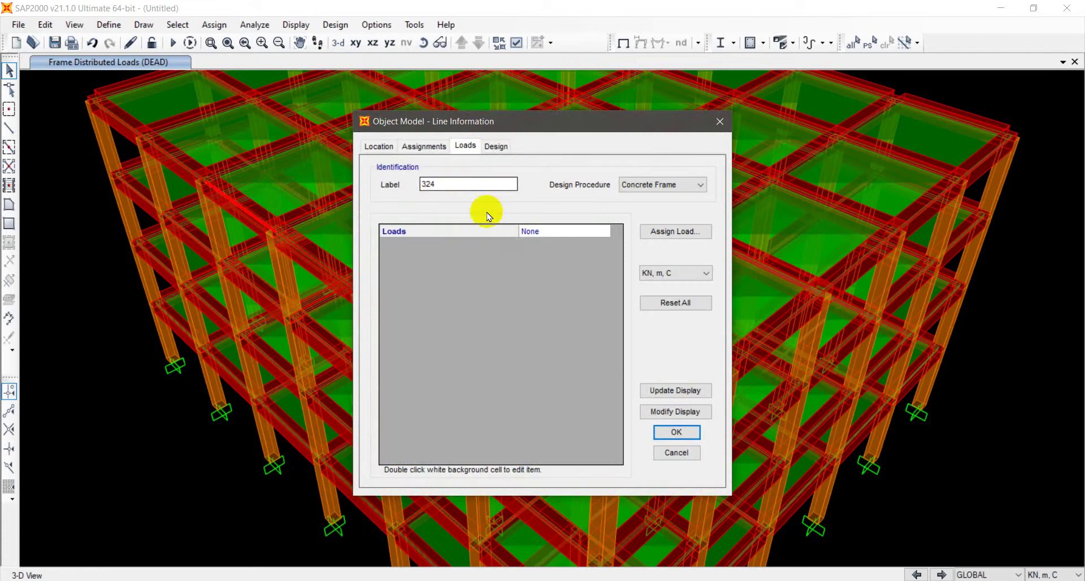
left_click(719, 123)
right_click(252, 289)
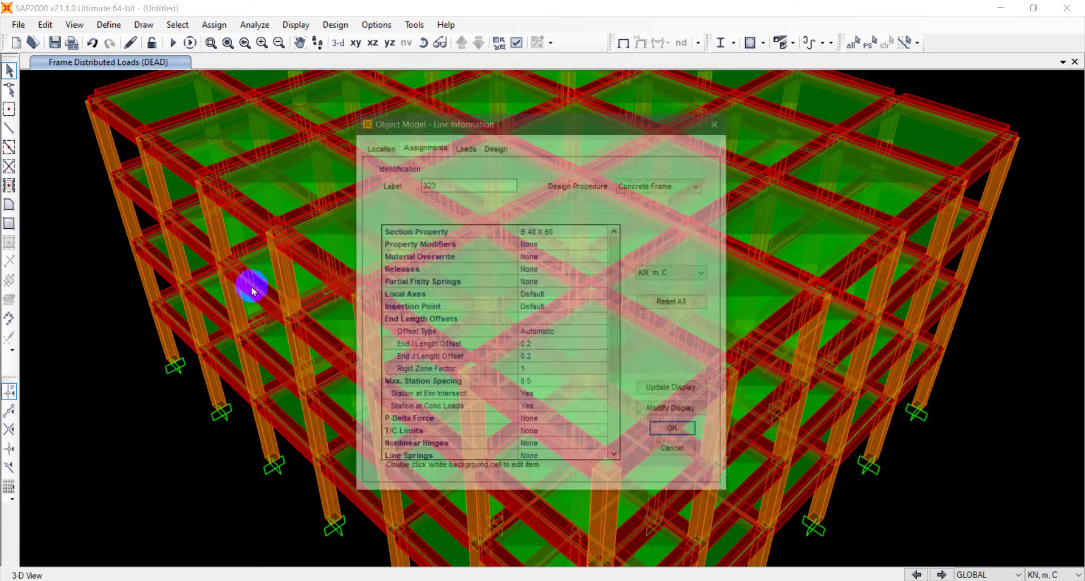
left_click(465, 146)
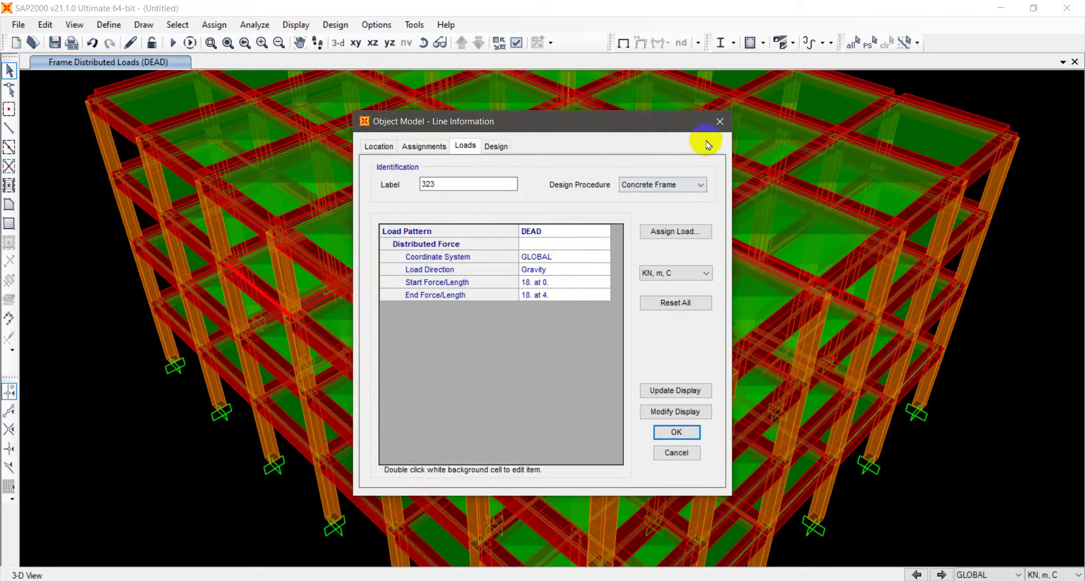
left_click(720, 121)
Inspect the loads assigned to the roof slab panel at the building's far corner.
left_click(296, 177)
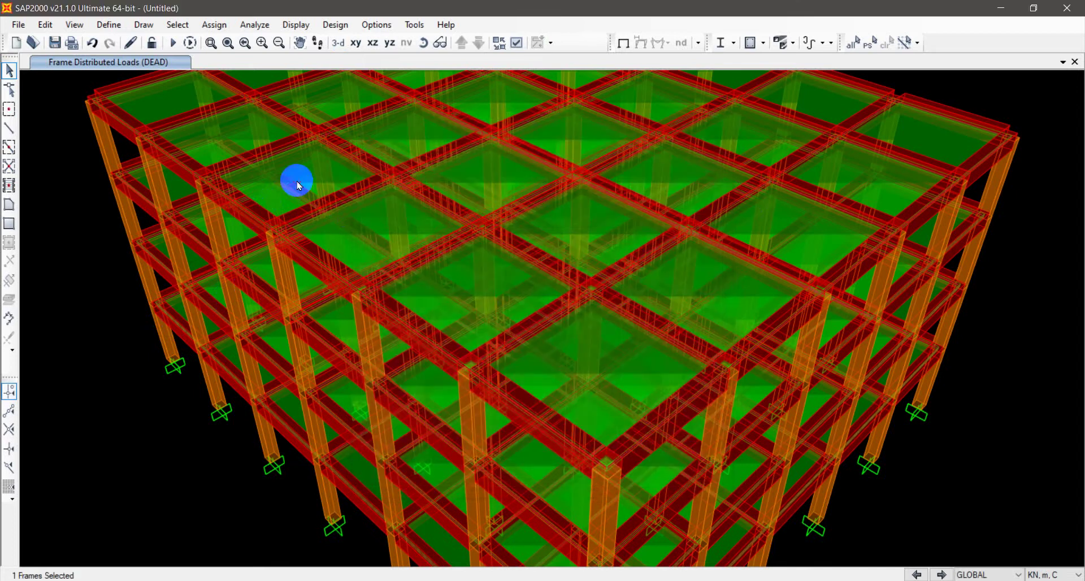
right_click(170, 103)
left_click(465, 145)
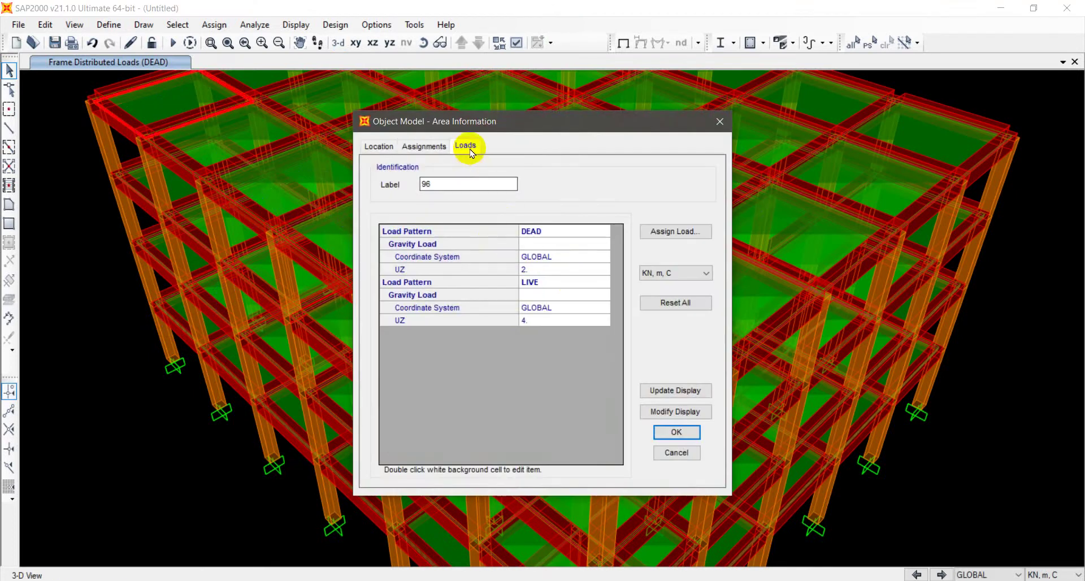
left_click(720, 121)
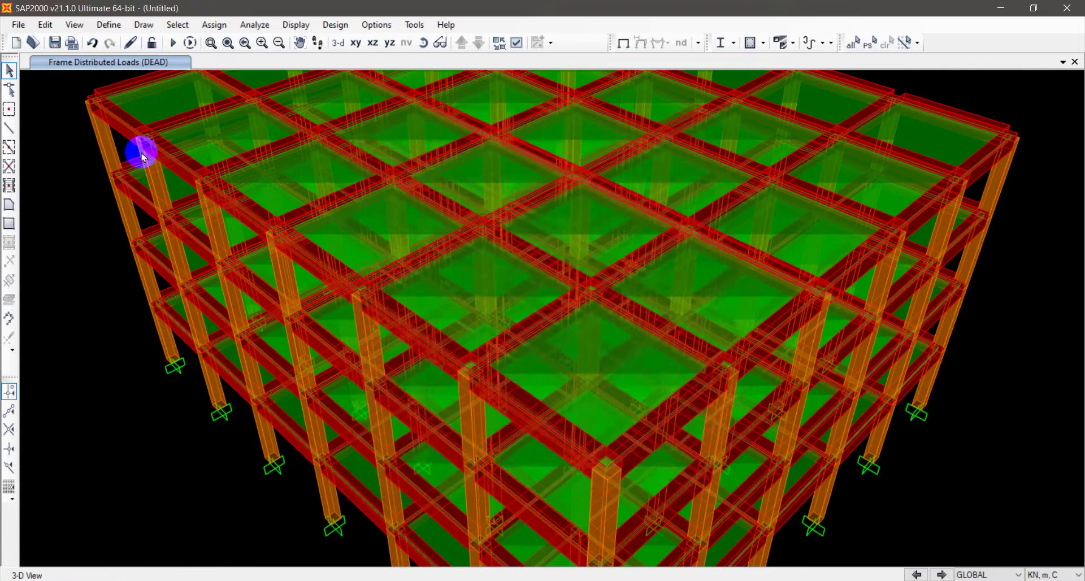
Inspect the area loads assigned to another corner panel of the roof slab.
right_click(158, 106)
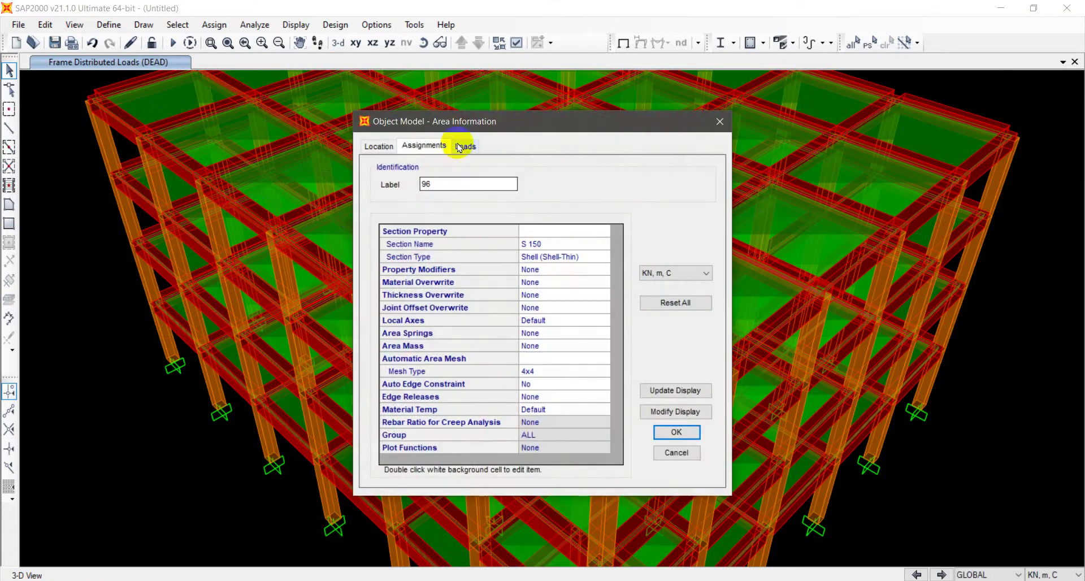
left_click(465, 145)
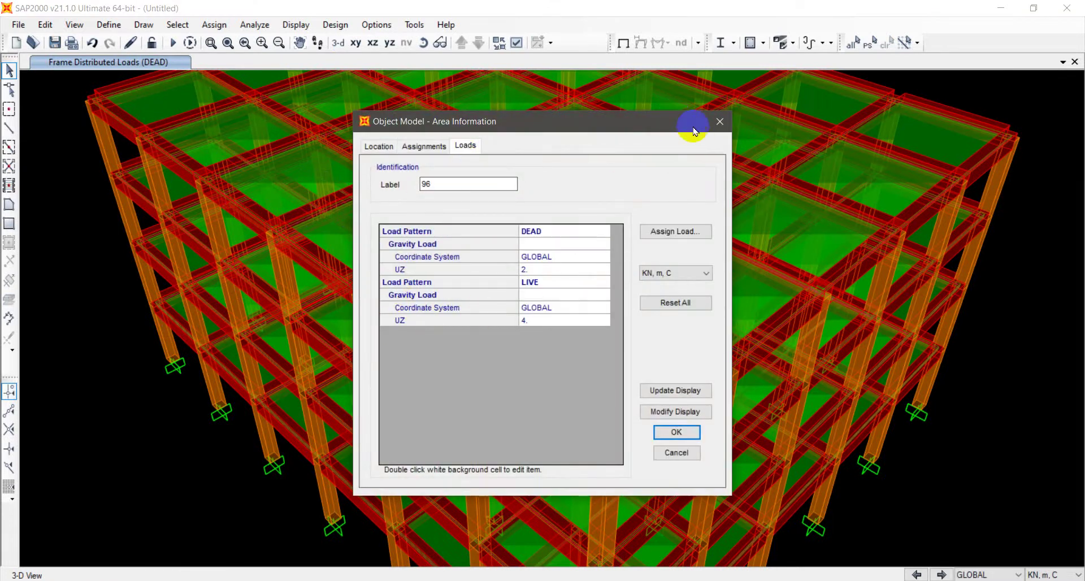
left_click(720, 122)
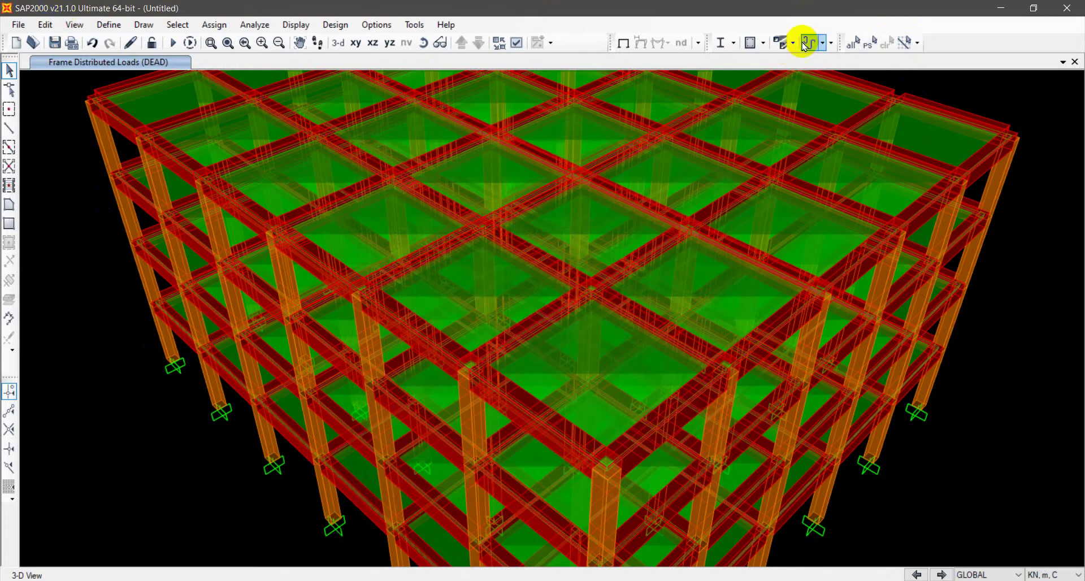
Set the MODAL load case to Do Not Run while keeping the DEAD and LIVE cases set to run.
scroll(373, 385, "down", 3)
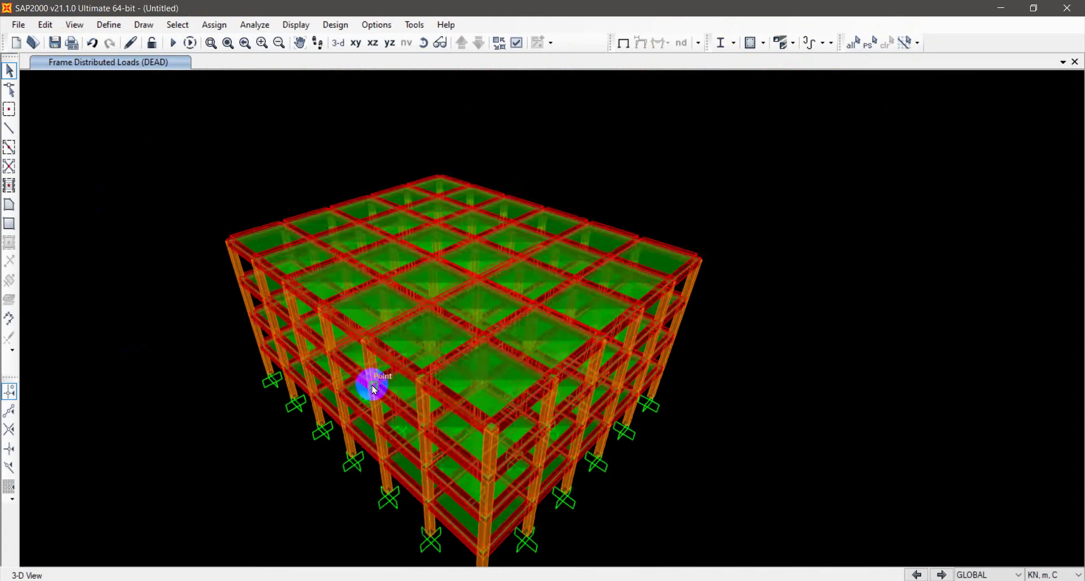
scroll(365, 339, "up", 3)
middle_click_drag(279, 285, 247, 283)
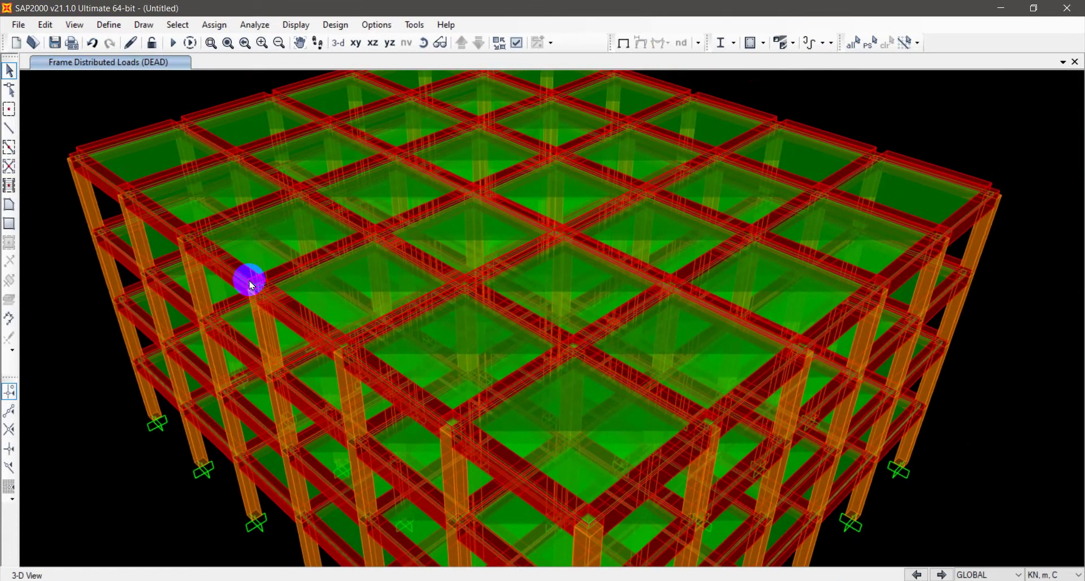
left_click(171, 47)
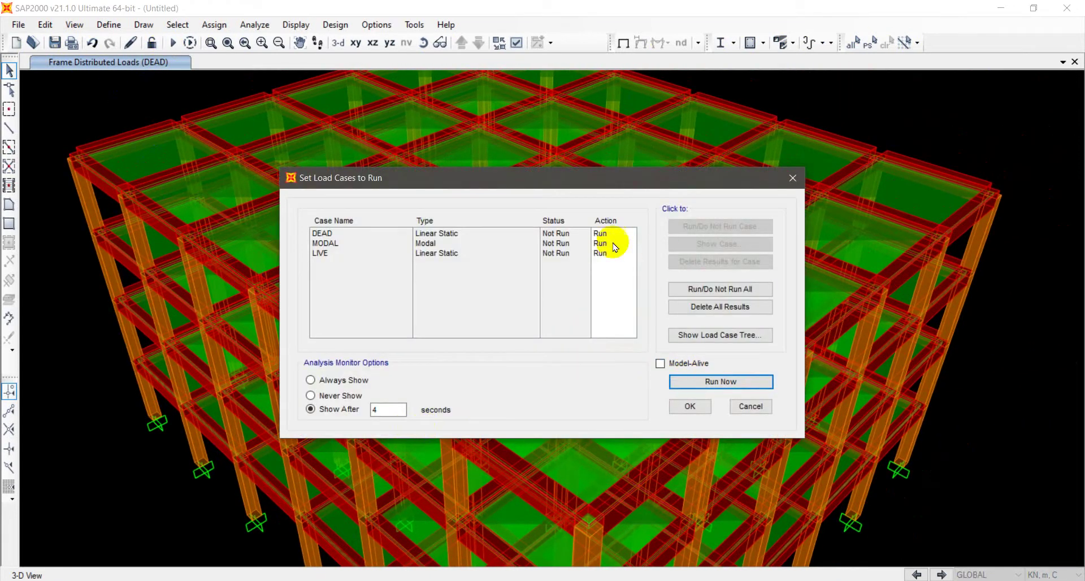
left_click(324, 243)
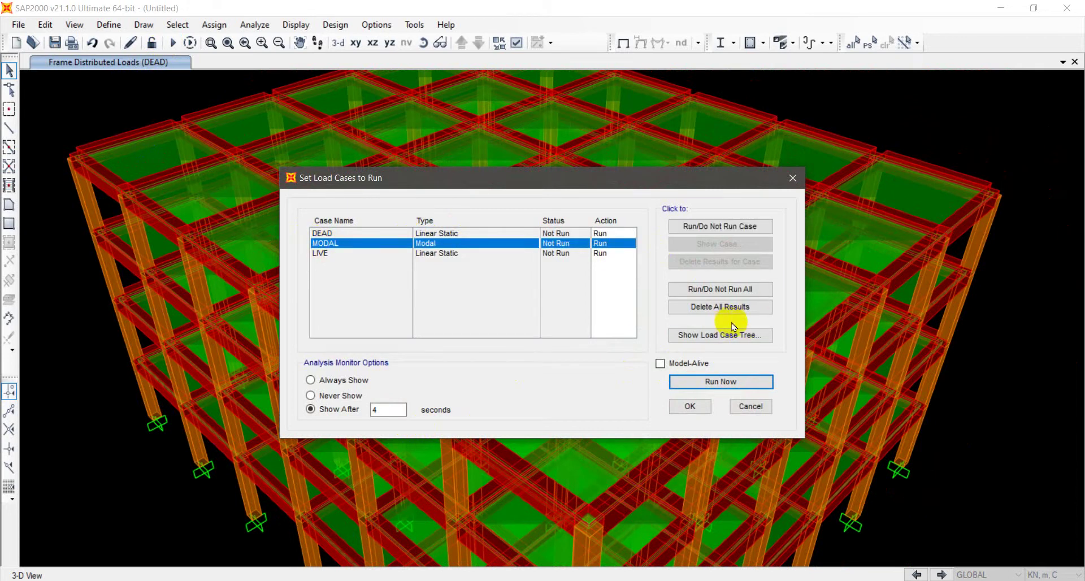
left_click(706, 291)
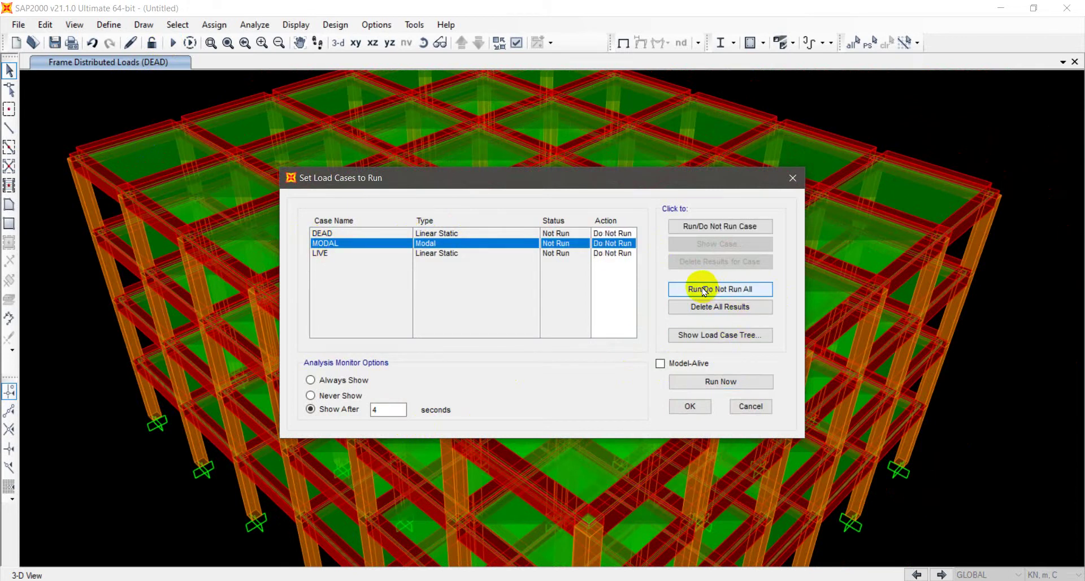
left_click(709, 226)
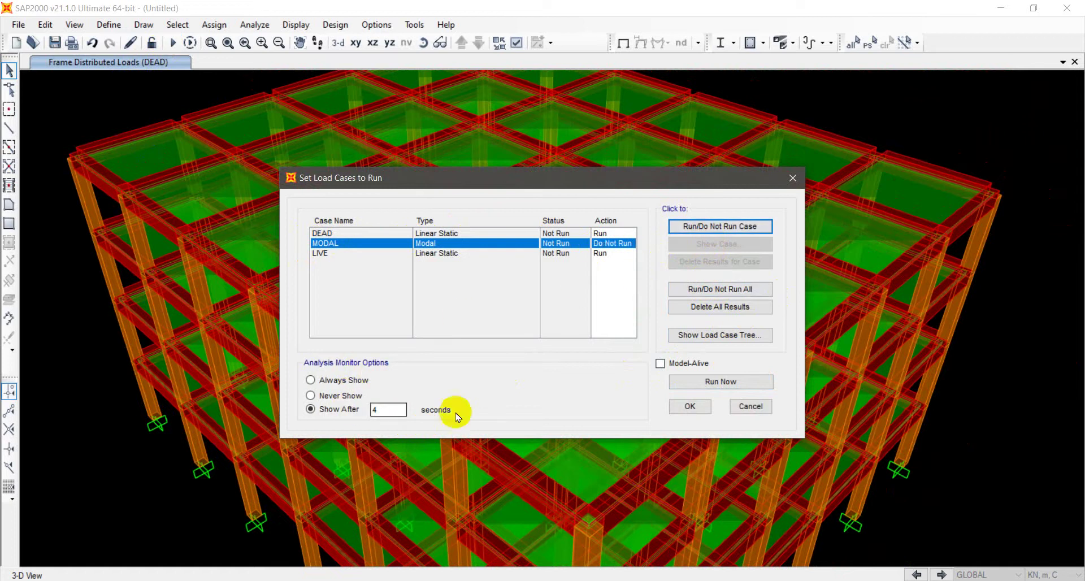
left_click(707, 410)
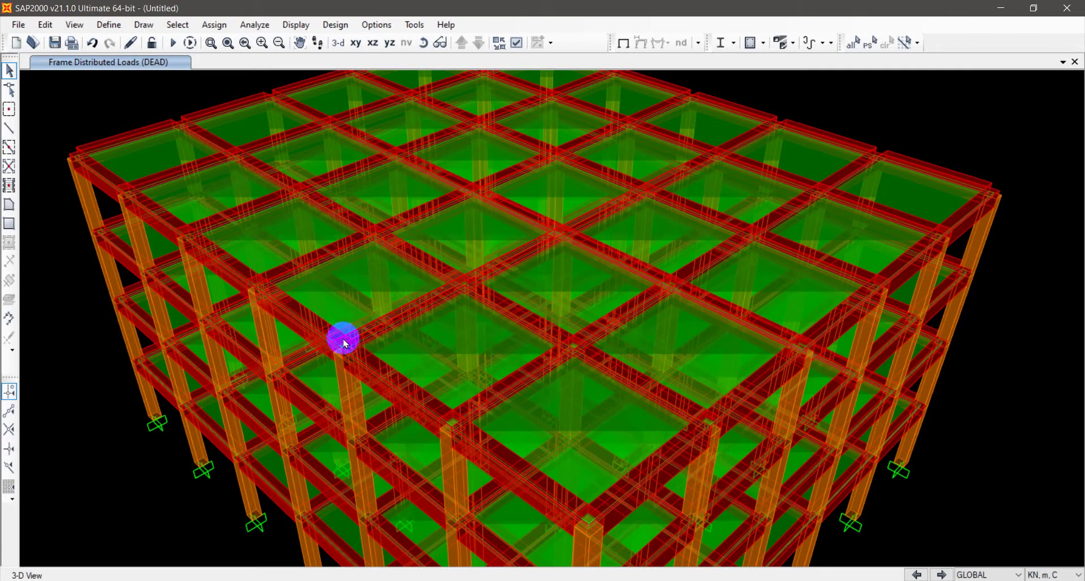
Save the model in the Documents folder under the file name 2.
key("ctrl+s")
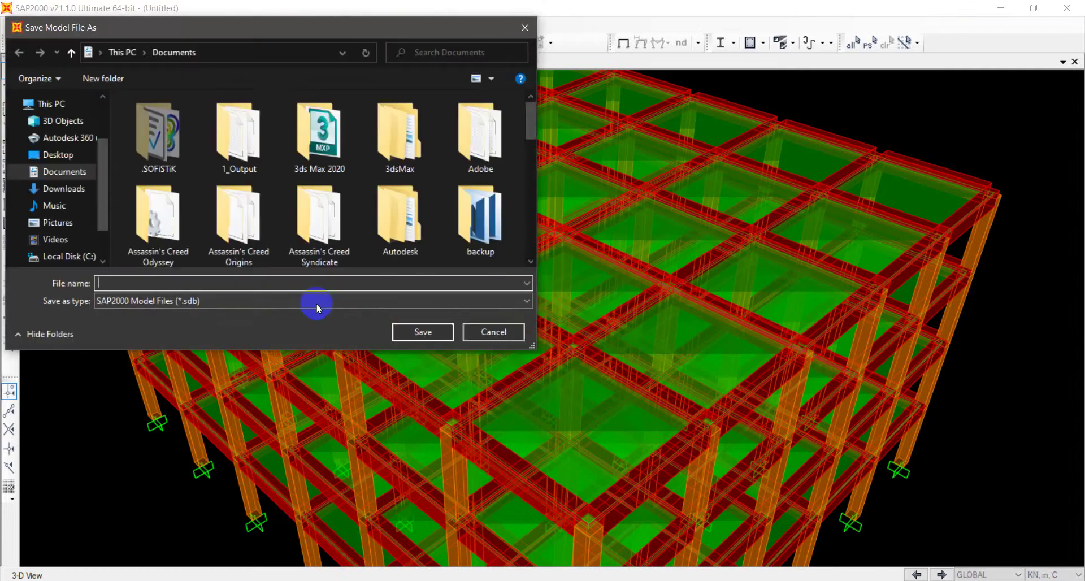
key("Return")
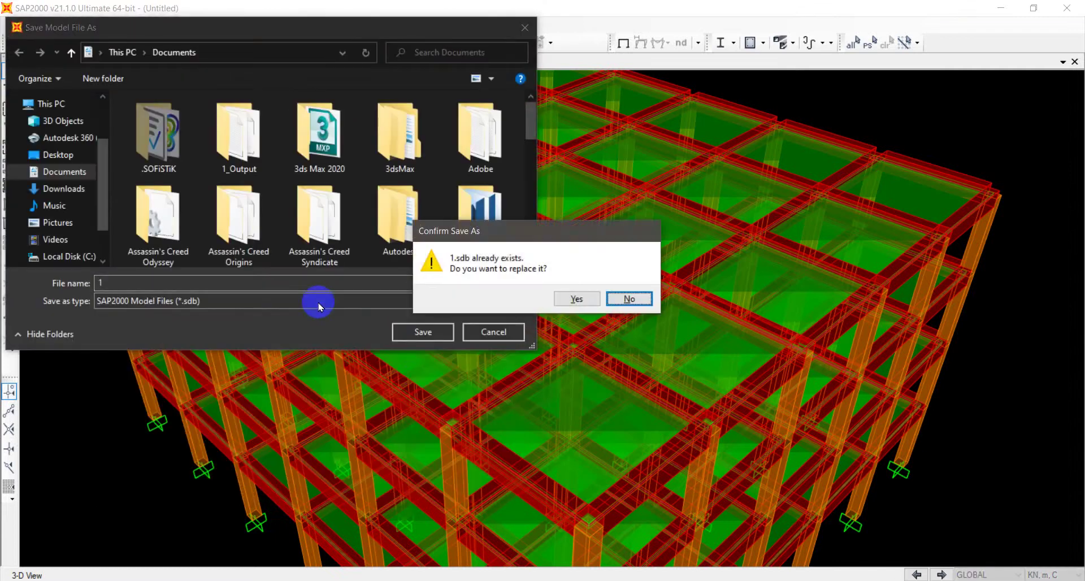
type("2")
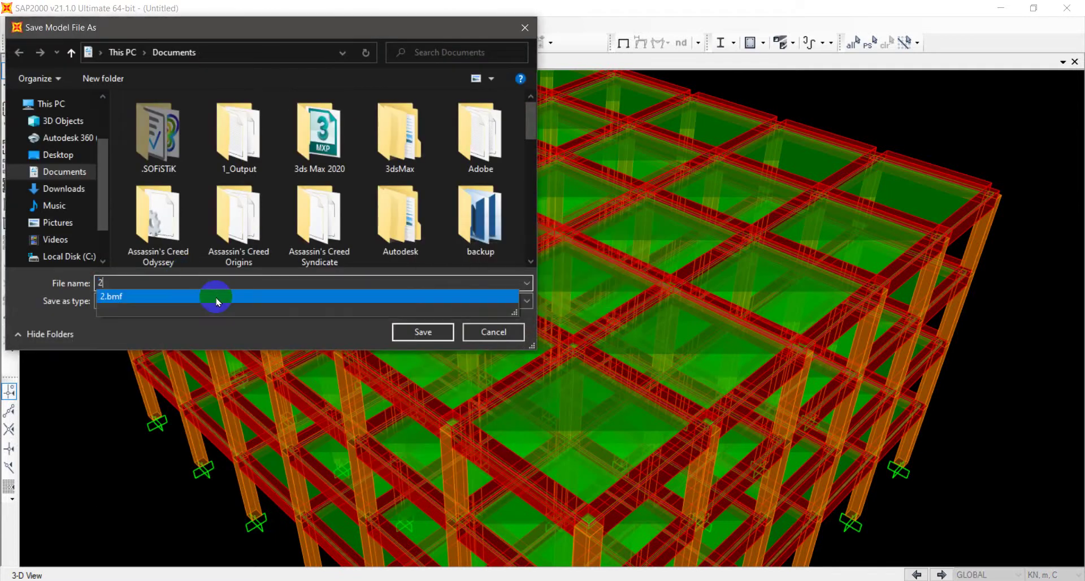
key("Return")
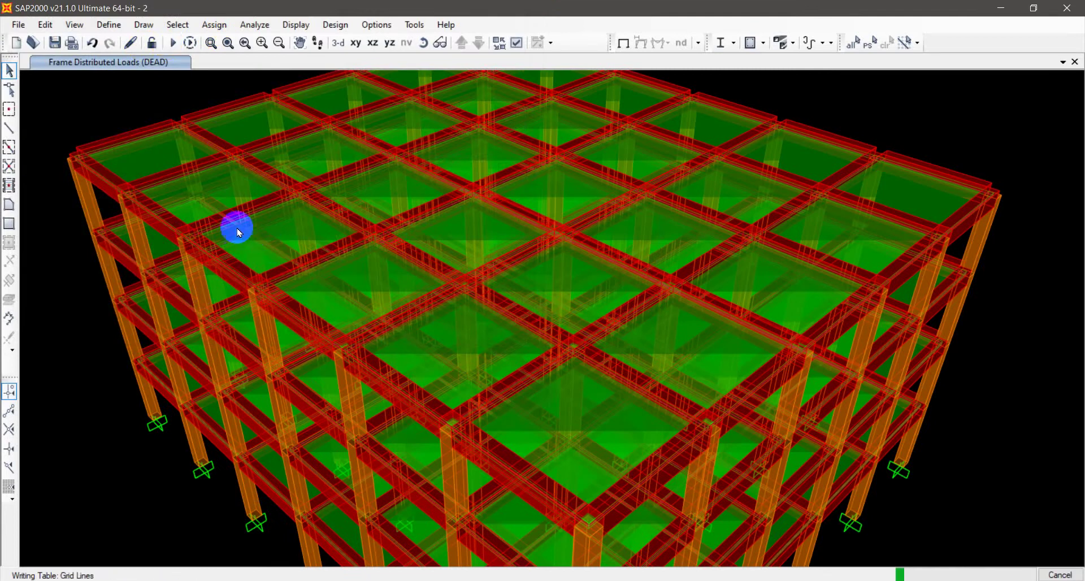
Run the analysis for the DEAD and LIVE load cases.
scroll(154, 273, "down", 3)
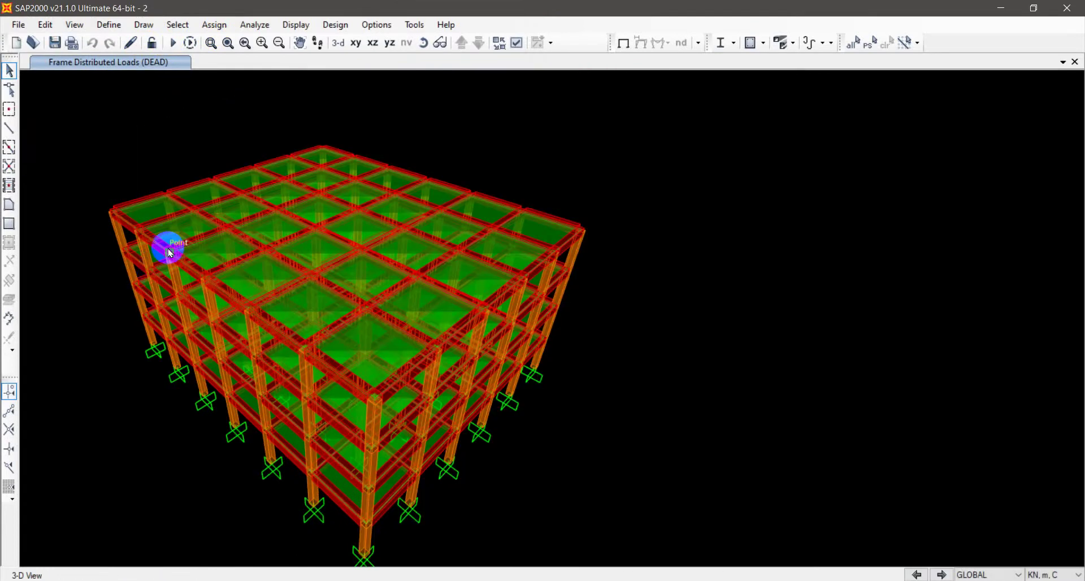
middle_click_drag(168, 244, 220, 241)
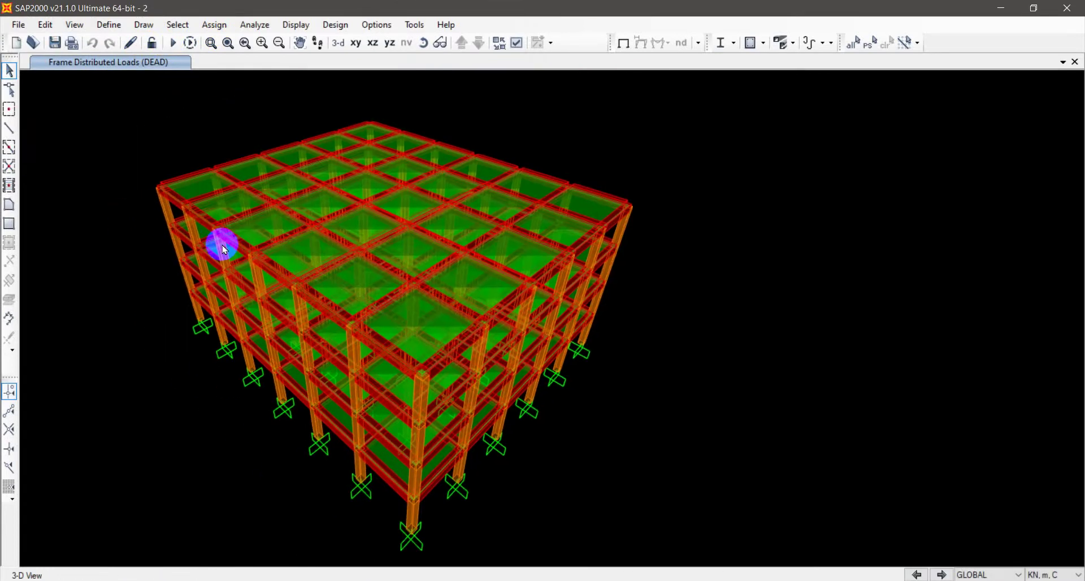
left_click(174, 43)
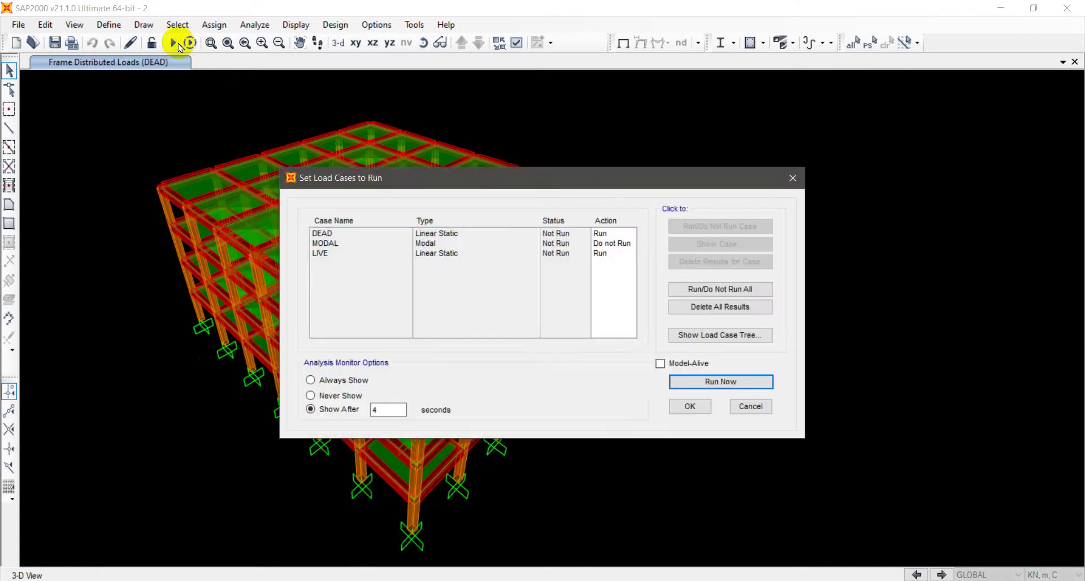
left_click(701, 383)
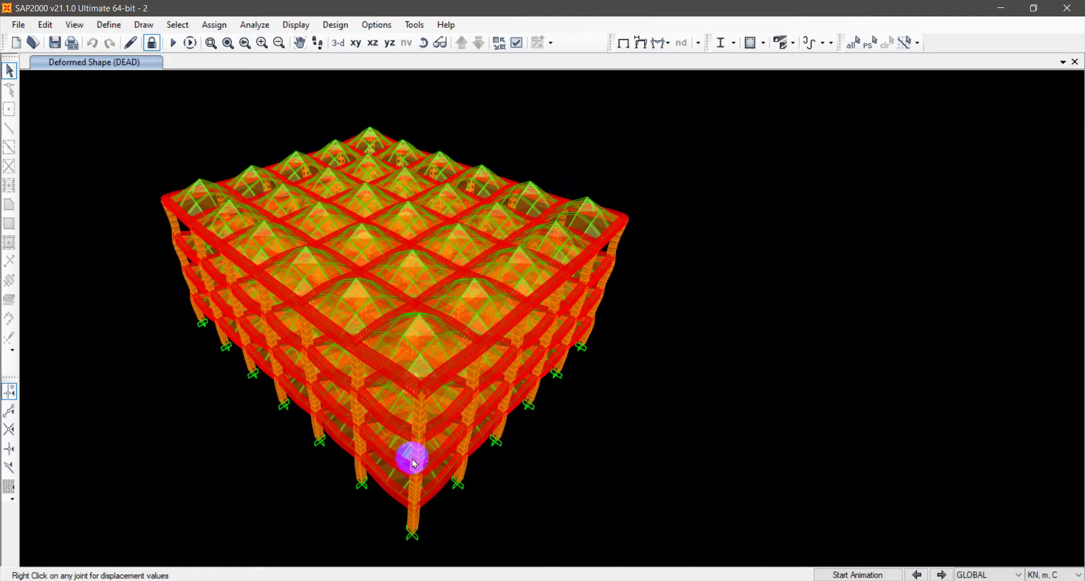
Query the DEAD displacement at the middle of a corner roof slab panel on the deformed shape.
right_click(587, 200)
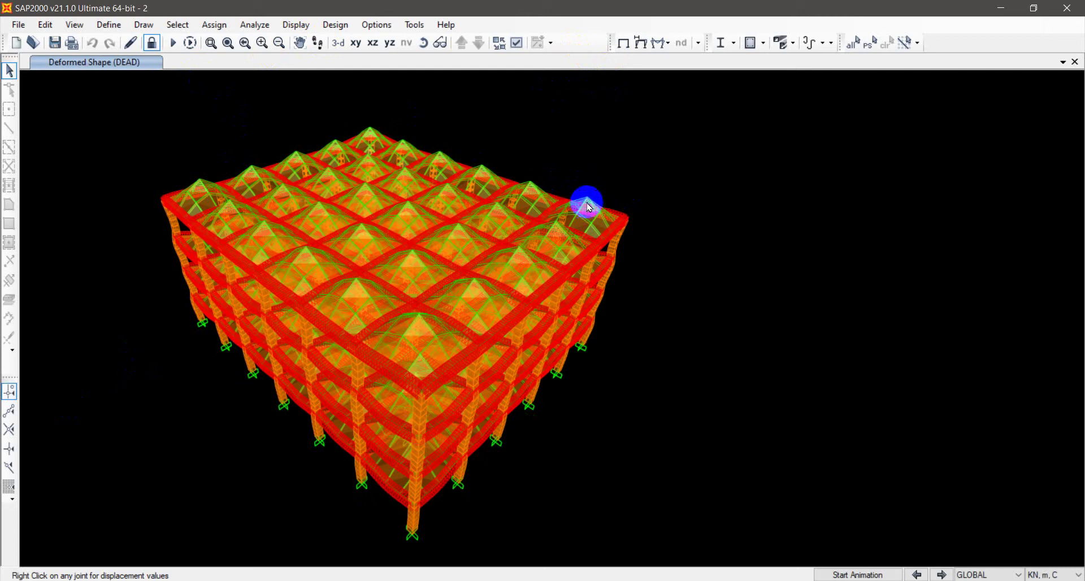
right_click(588, 201)
right_click(589, 202)
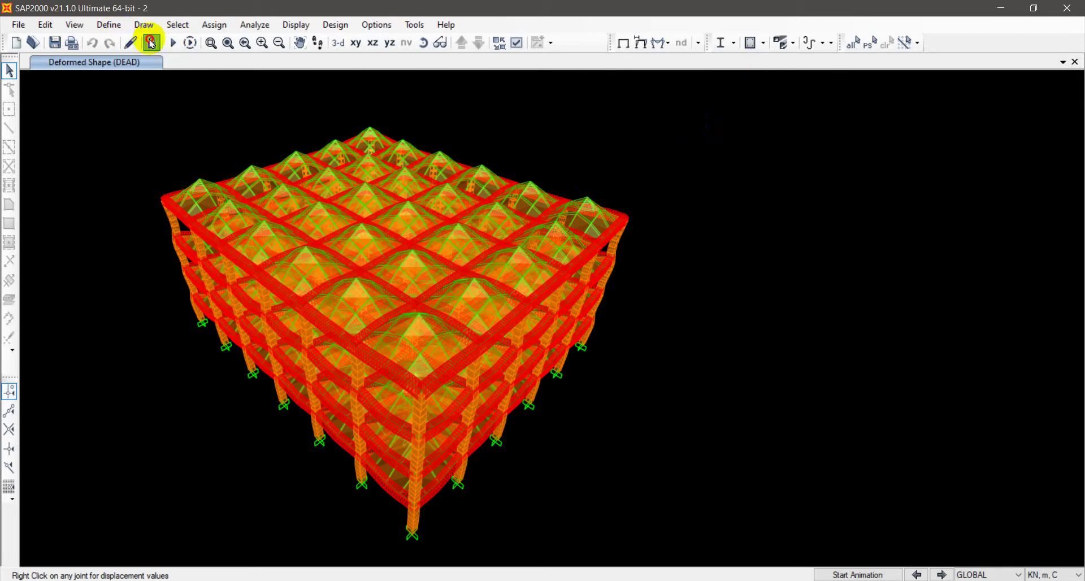
Unlock the model and replace the LIVE area gravity loads on all slabs with a Global Z multiplier of -4.
left_click(151, 42)
left_click(576, 351)
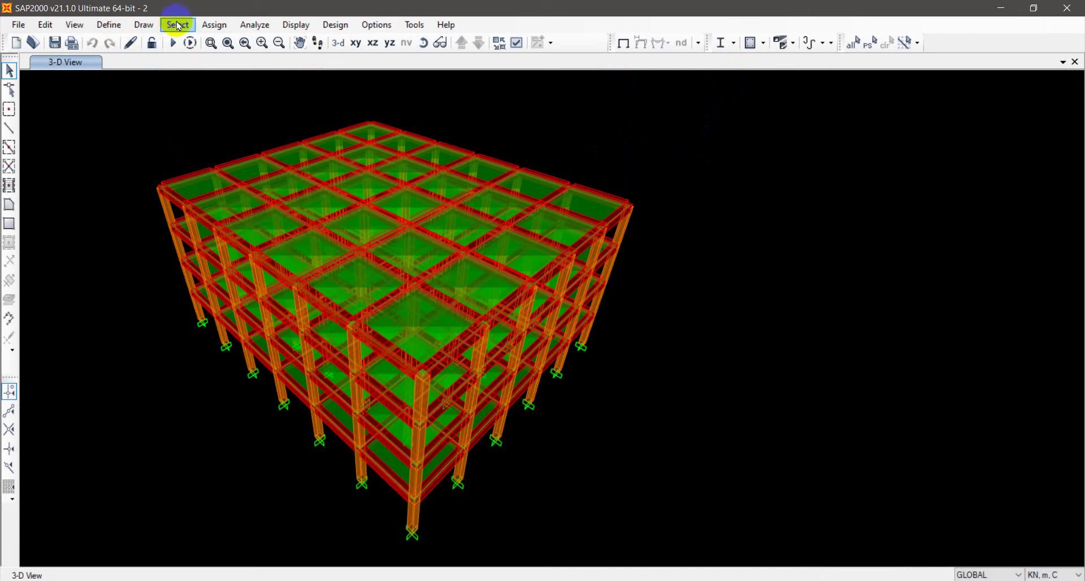
left_click(202, 26)
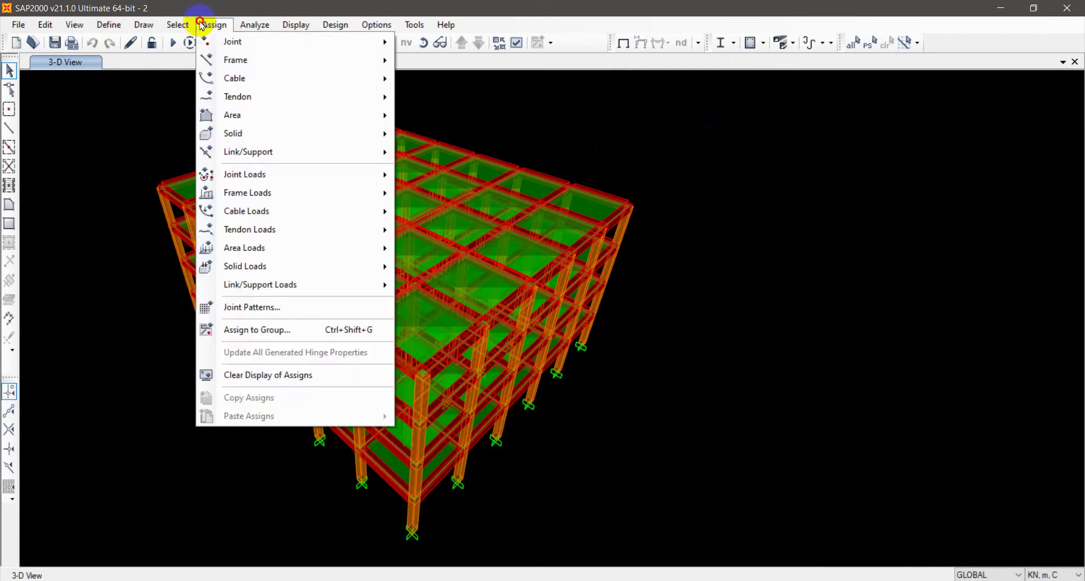
left_click(33, 256)
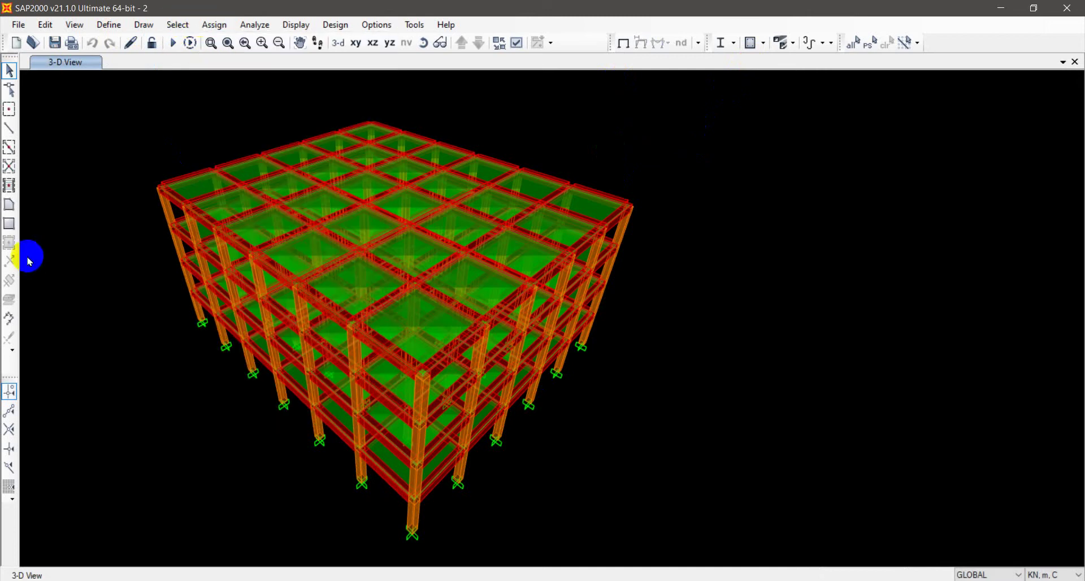
left_click(855, 42)
left_click(213, 25)
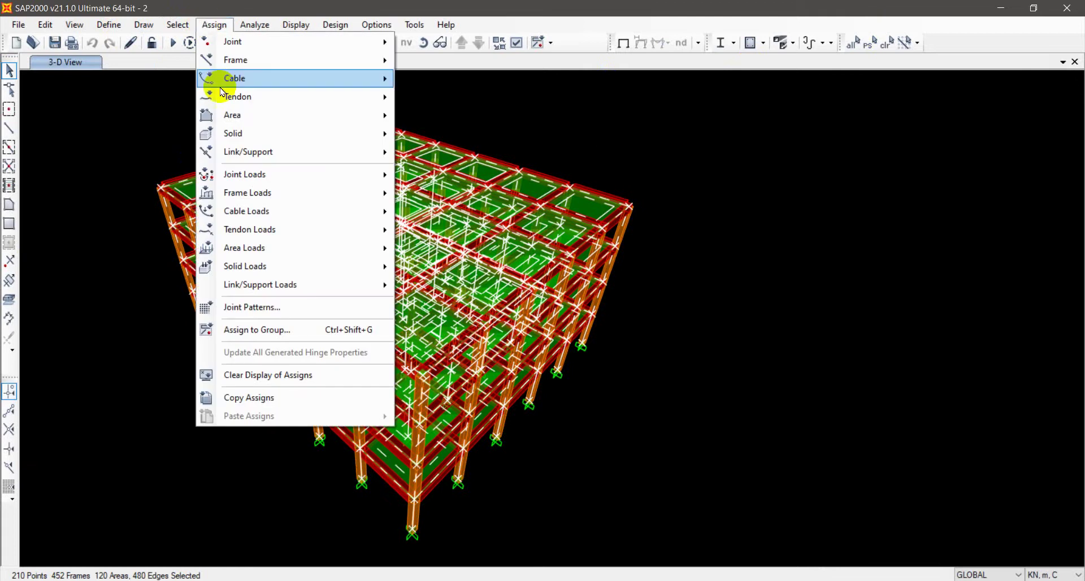
mouse_move(289, 254)
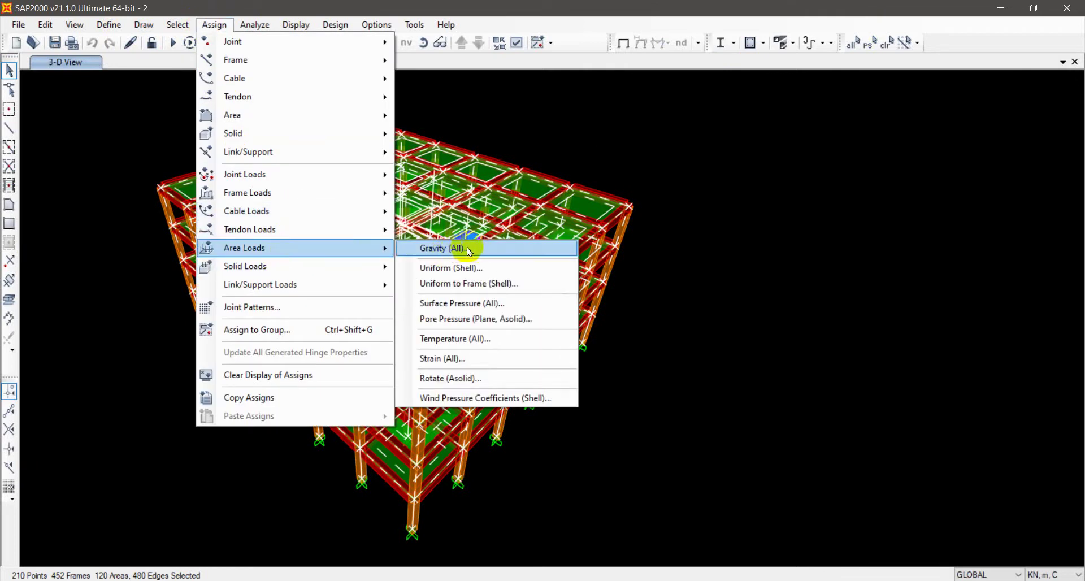
left_click(485, 248)
double_click(650, 284)
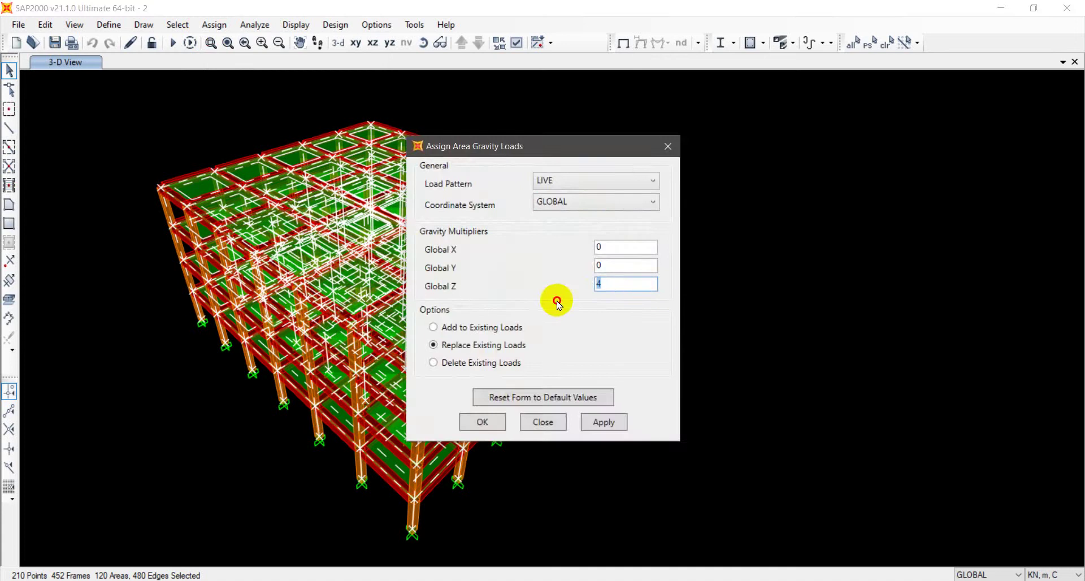
type("-4")
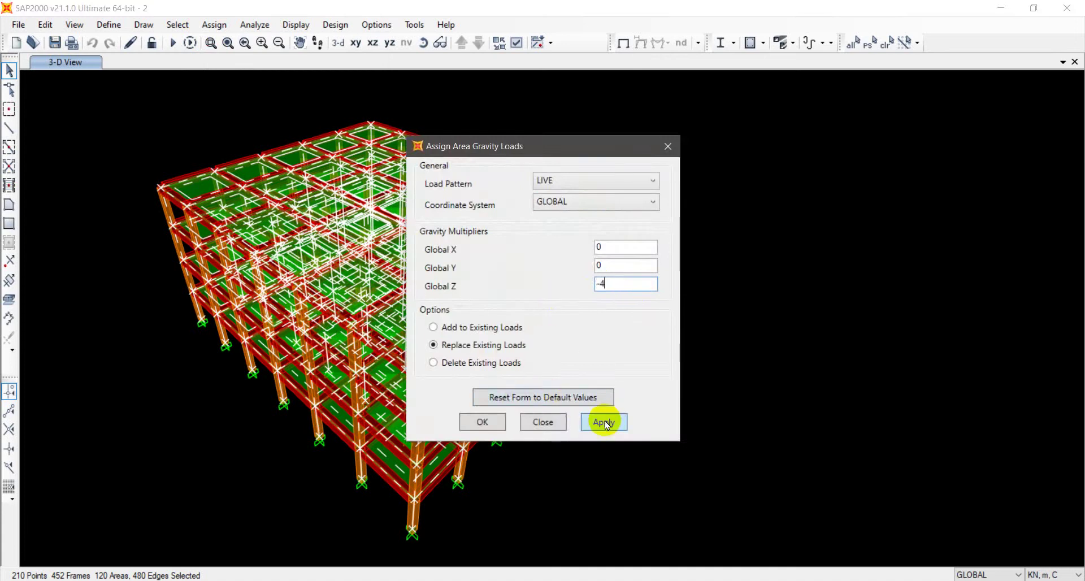
left_click(604, 424)
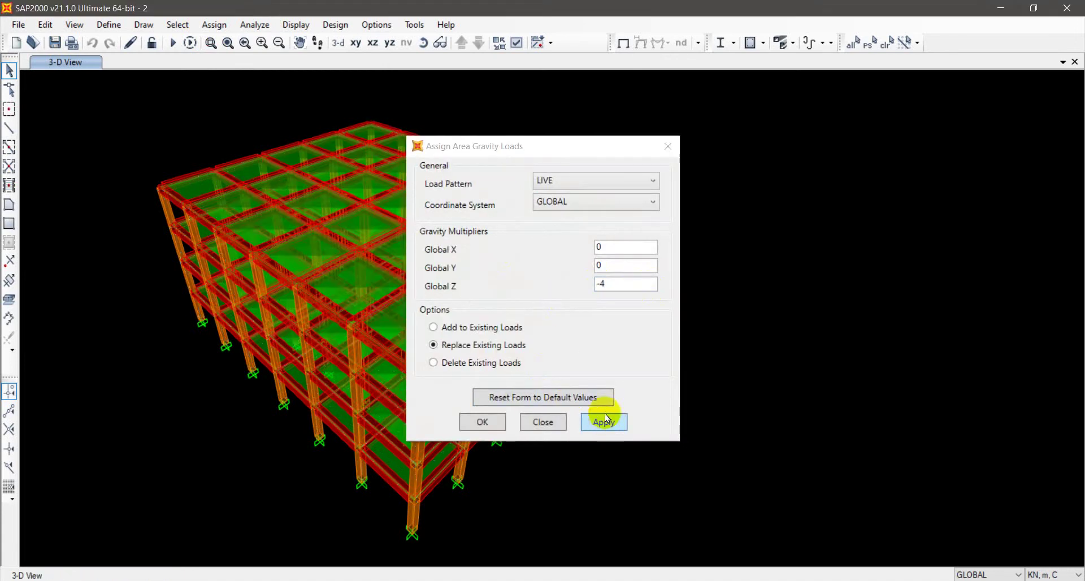
Replace the DEAD area gravity loads on all slabs with a Global Z multiplier of -2.
left_click(592, 180)
left_click(581, 196)
double_click(616, 283)
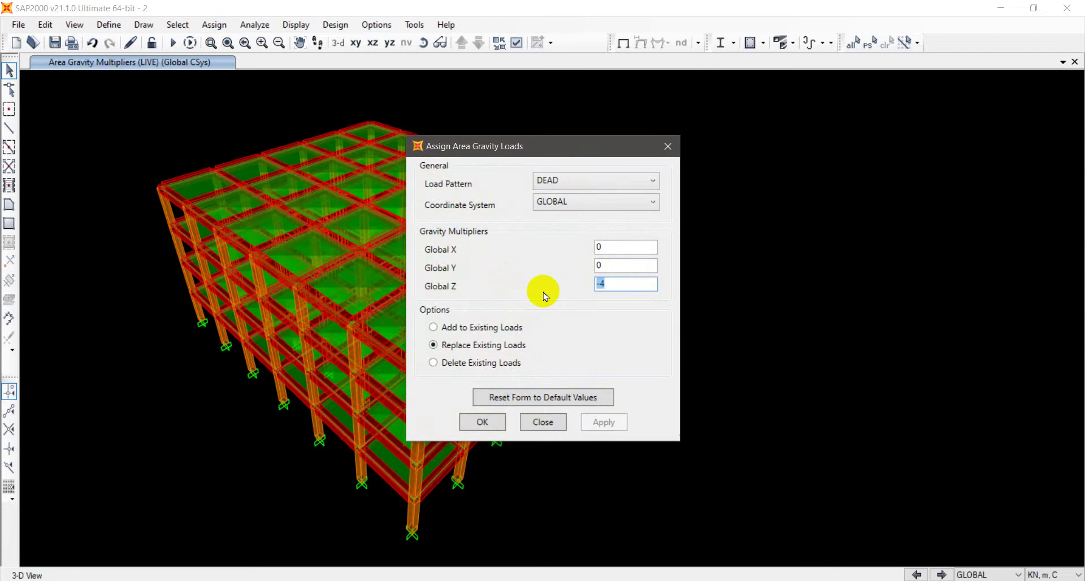
type("-")
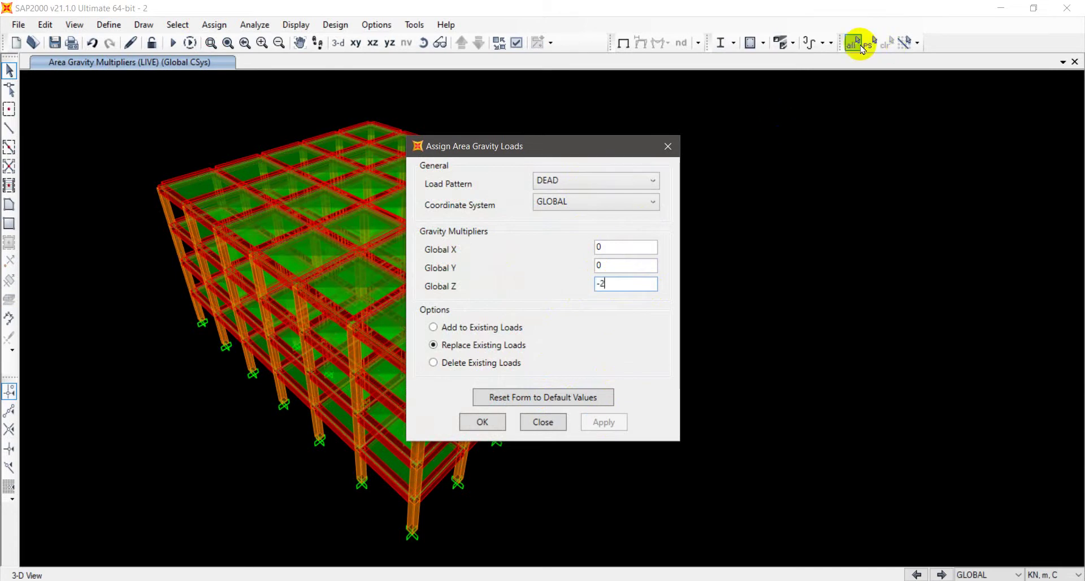
type("2")
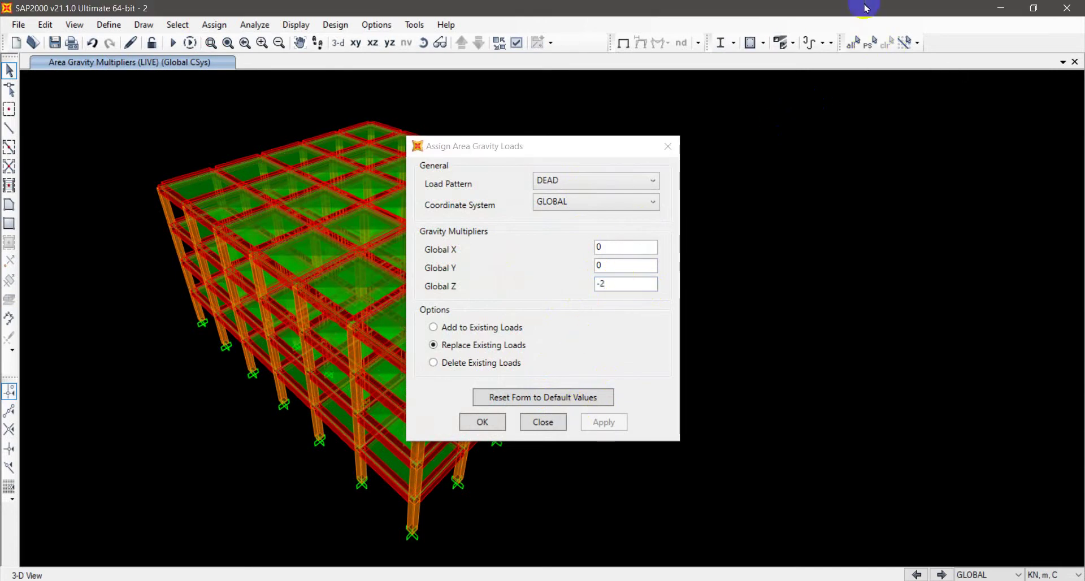
left_click(868, 46)
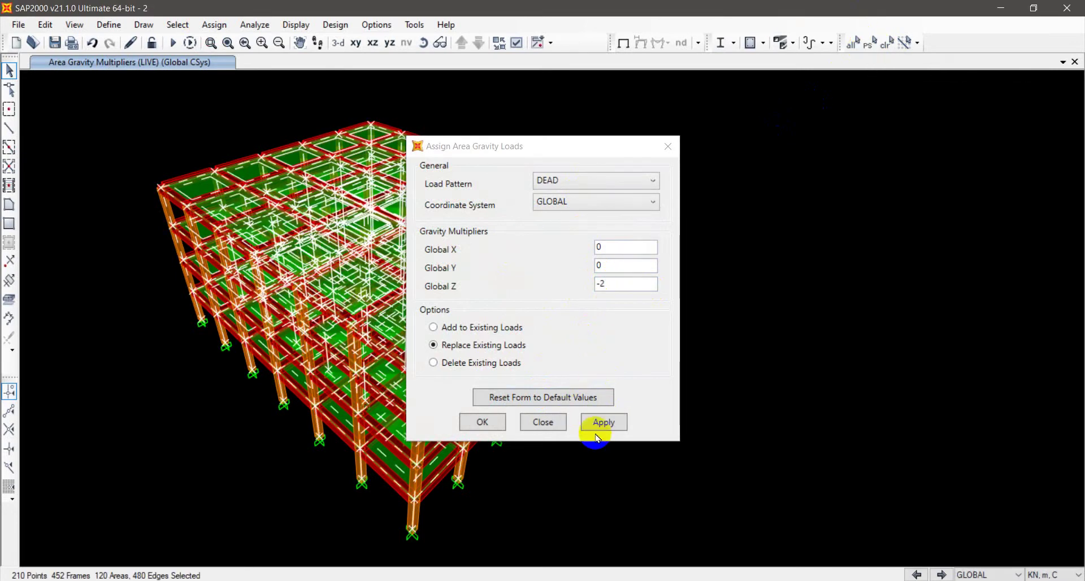
left_click(596, 422)
left_click(481, 421)
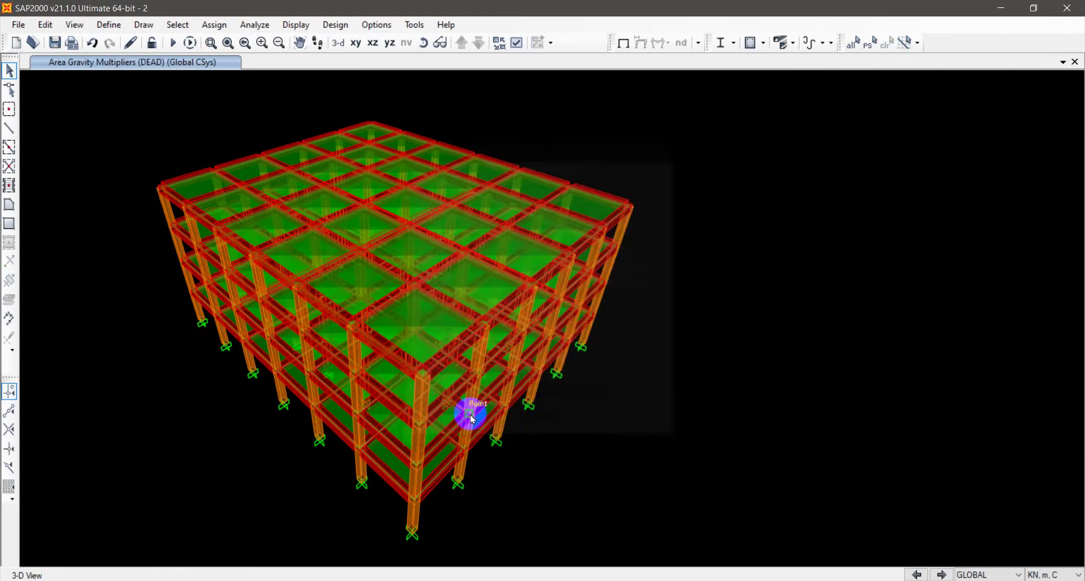
Rerun the analysis for the DEAD and LIVE load cases with the corrected slab loads.
left_click(173, 44)
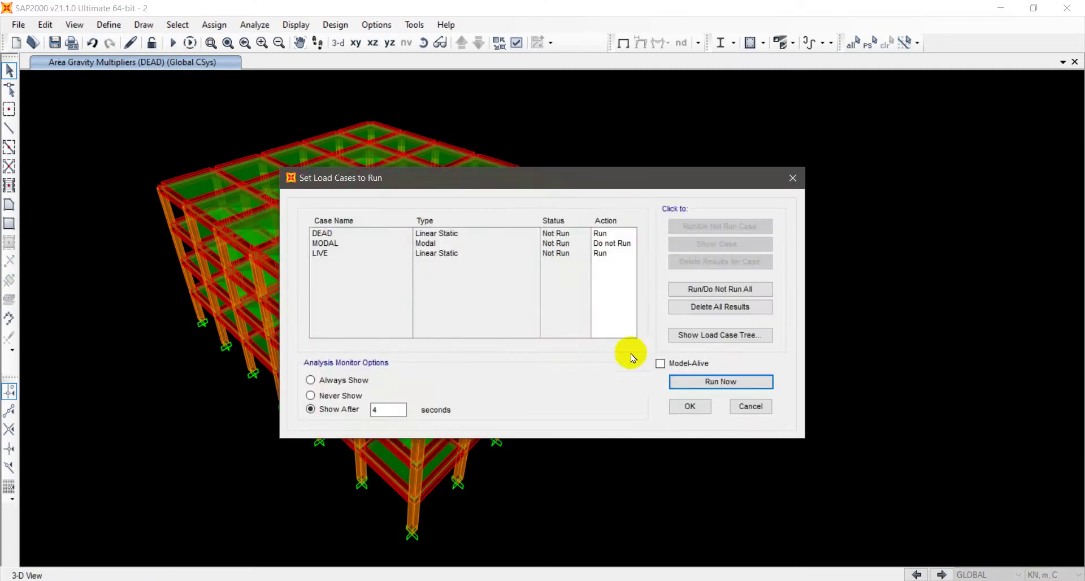
left_click(716, 380)
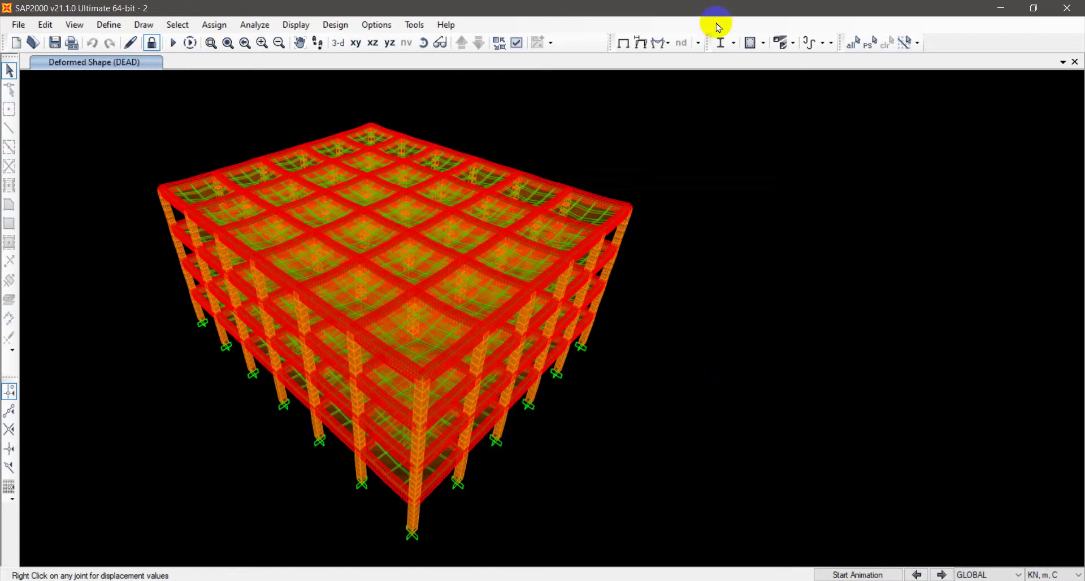
Run the concrete frame design and inspect the longitudinal reinforcing areas on the XY plan at Z=12.
left_click(750, 43)
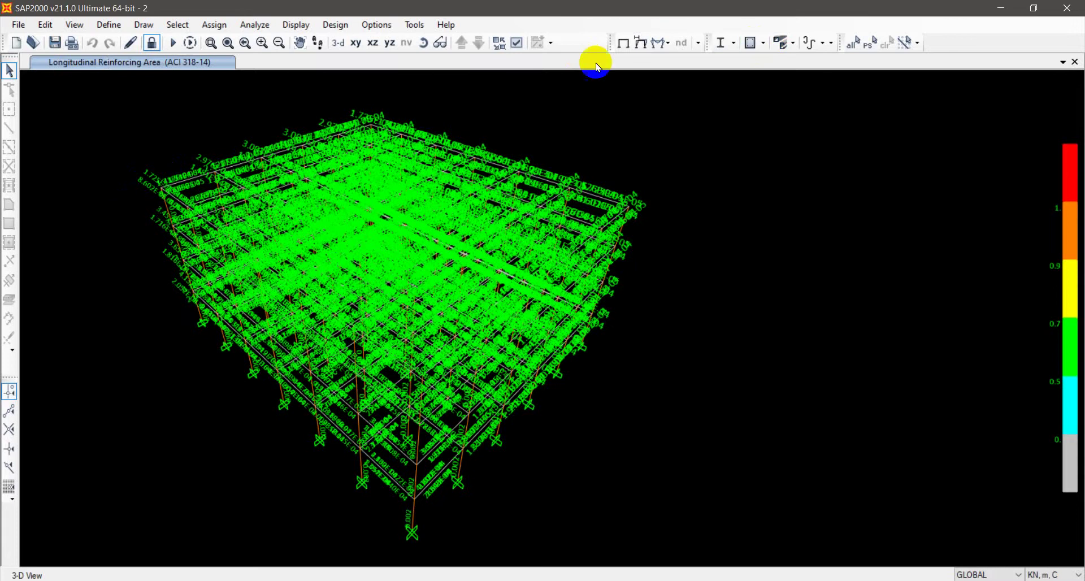
left_click(354, 44)
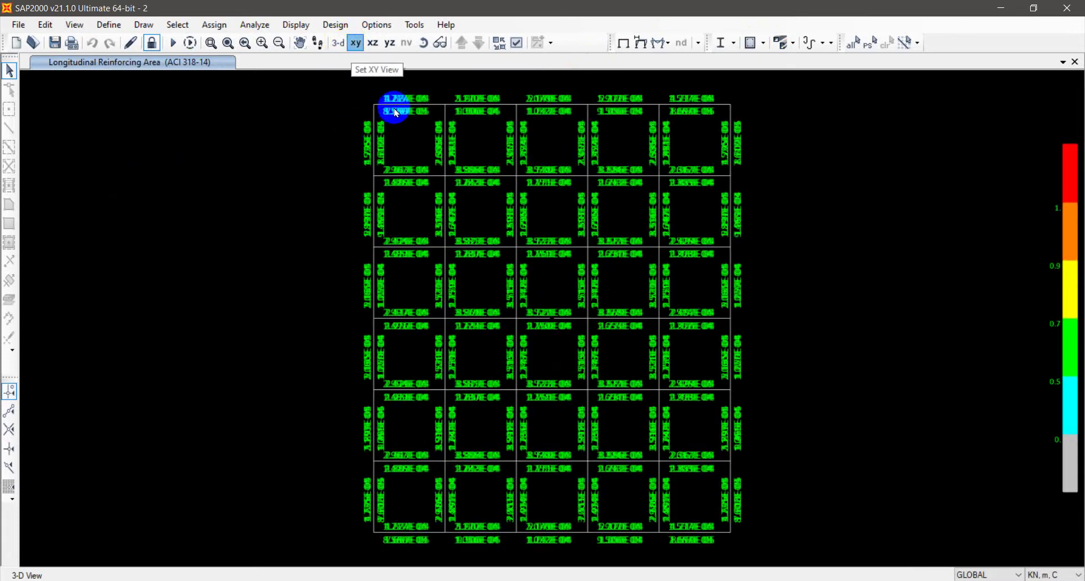
scroll(475, 136, "up", 4)
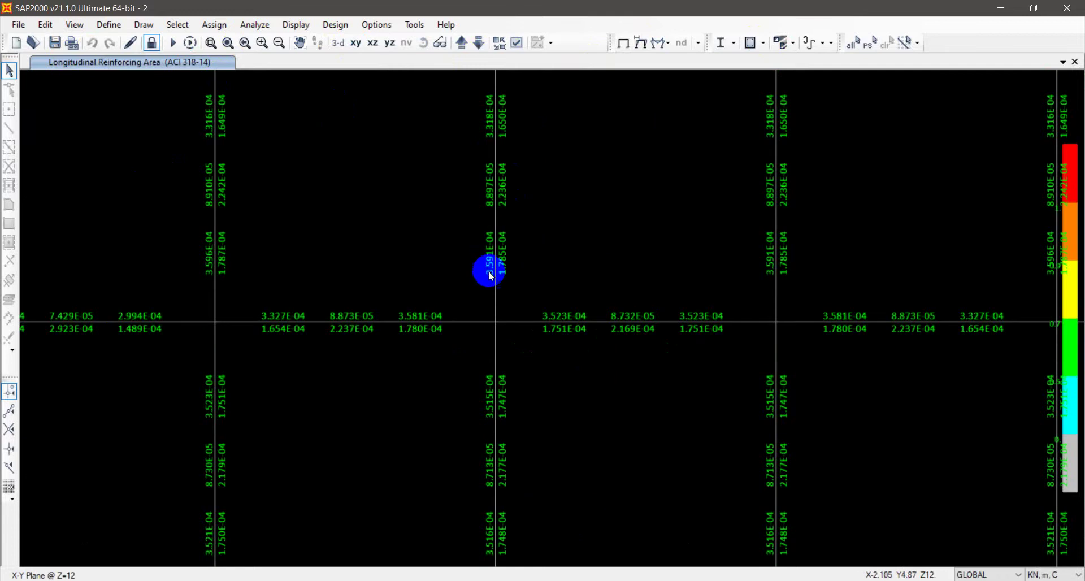
middle_click_drag(542, 195, 538, 266)
Display the concrete design output as Rebar Percentage and examine the beam values across the Z=12 plan.
left_click(717, 42)
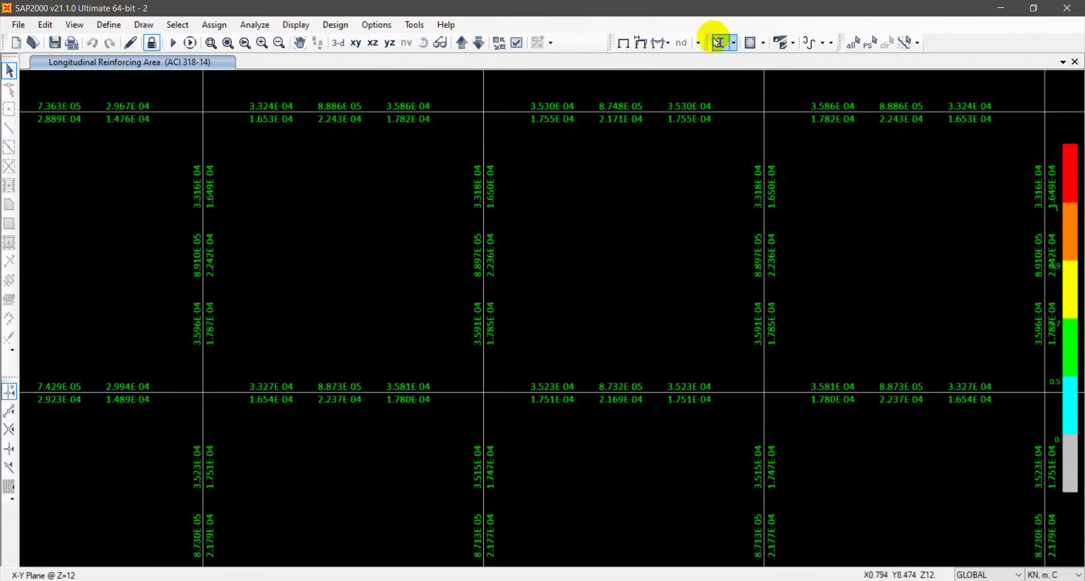
left_click(763, 42)
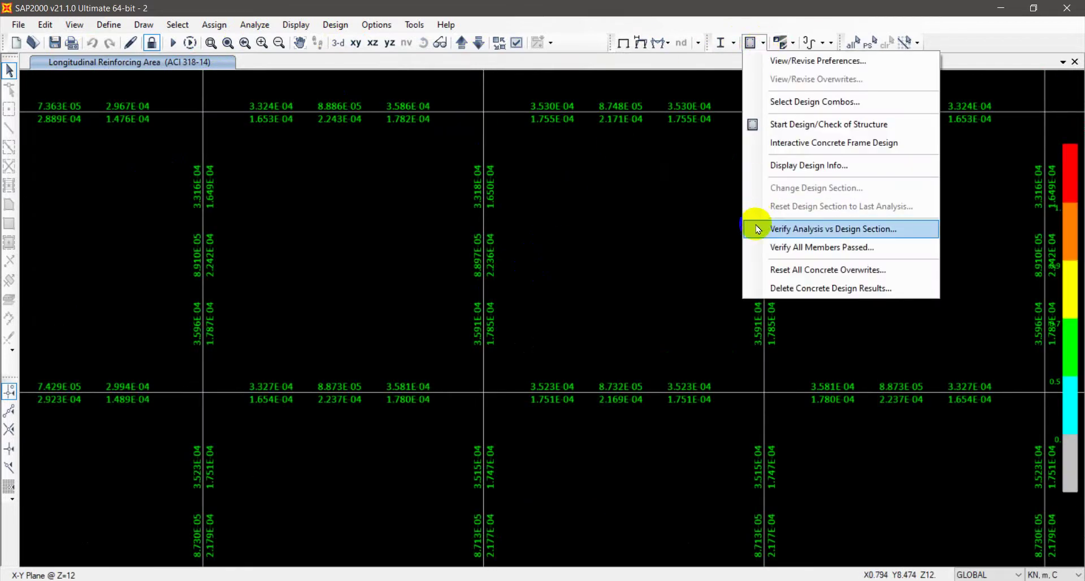
left_click(825, 165)
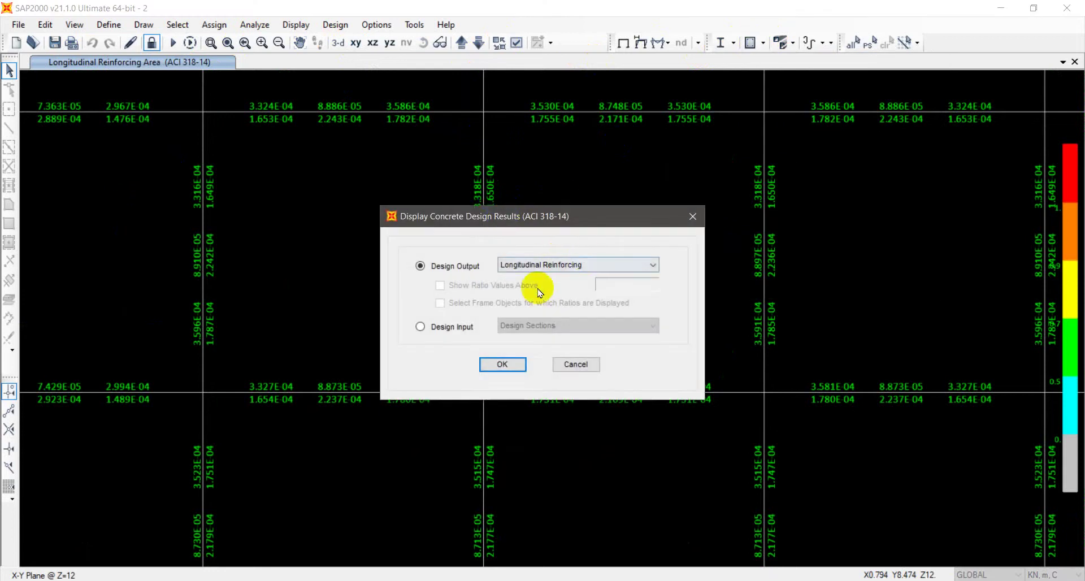
left_click(571, 265)
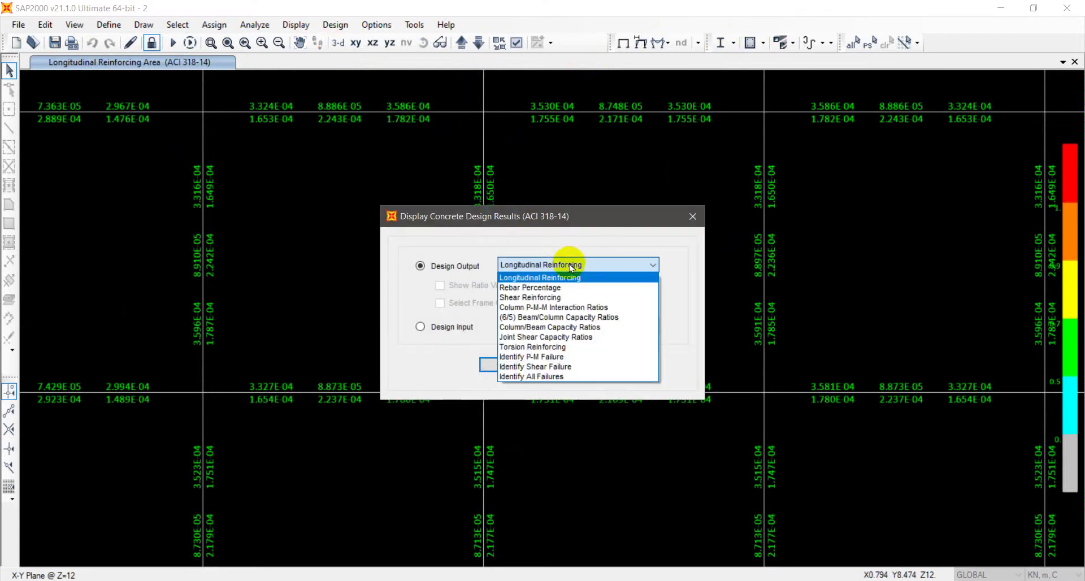
left_click(568, 287)
left_click(501, 365)
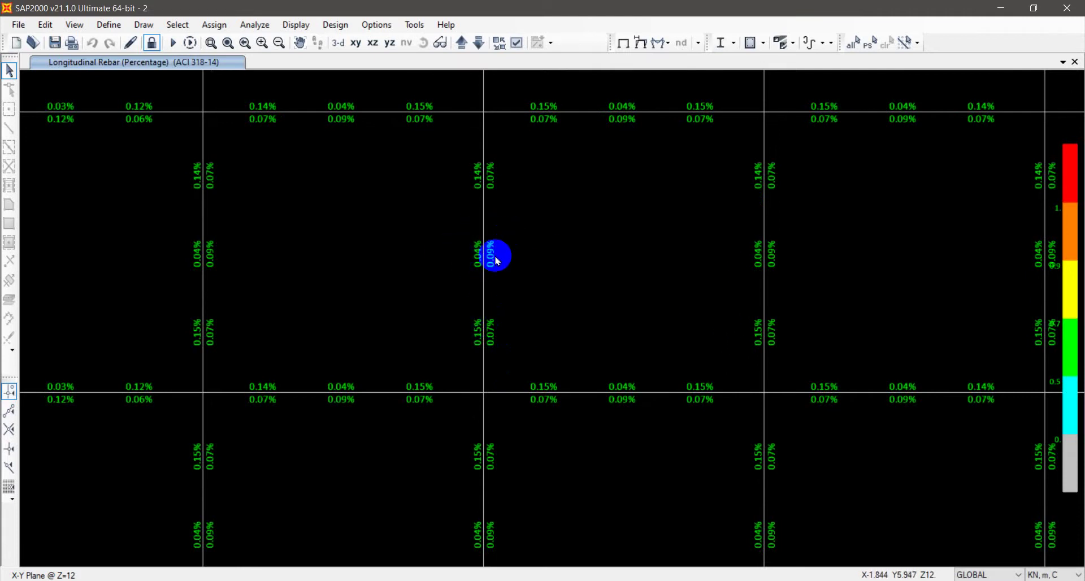
scroll(538, 220, "down", 5)
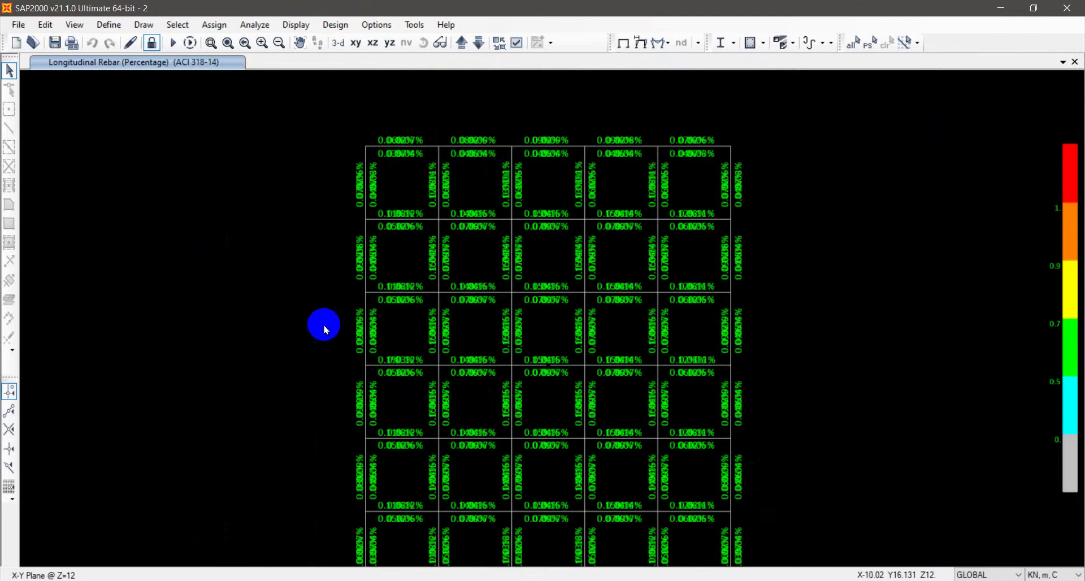
middle_click_drag(726, 228, 718, 196)
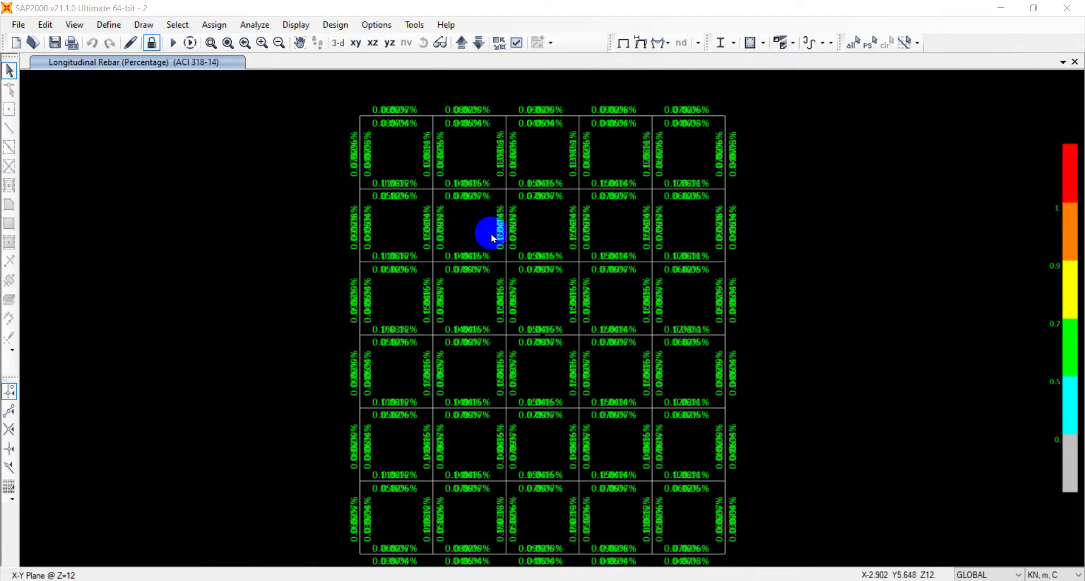
scroll(460, 197, "up", 6)
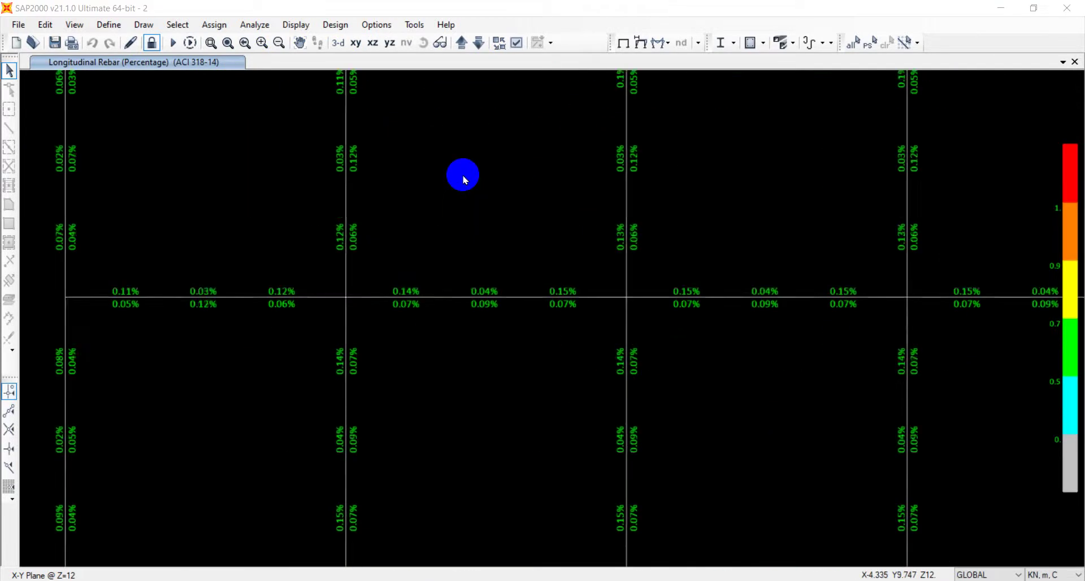
middle_click_drag(464, 179, 438, 211)
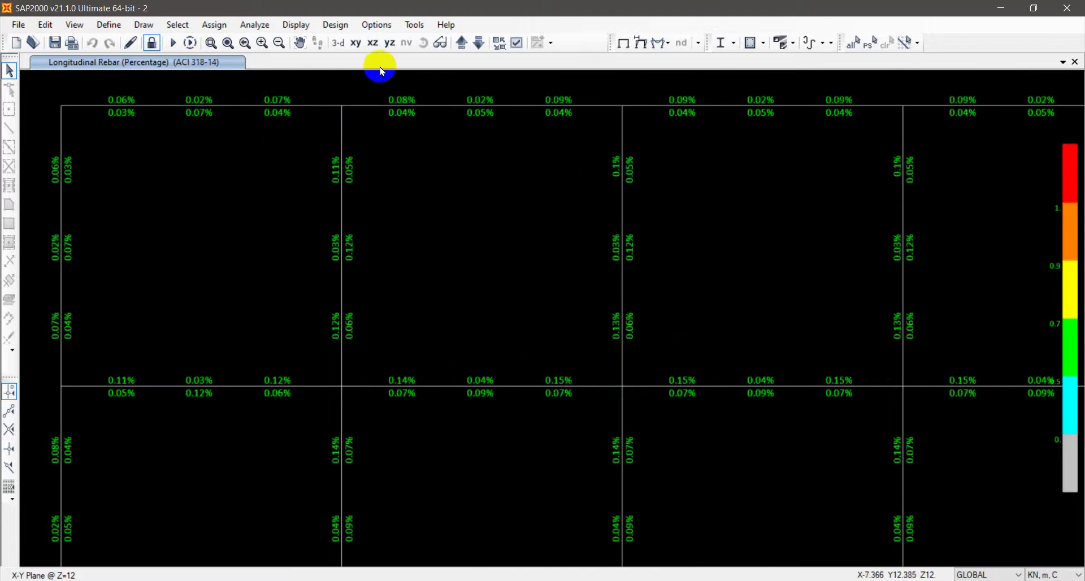
Return to the full 3-D view of the building and show its undeformed shape.
left_click(338, 43)
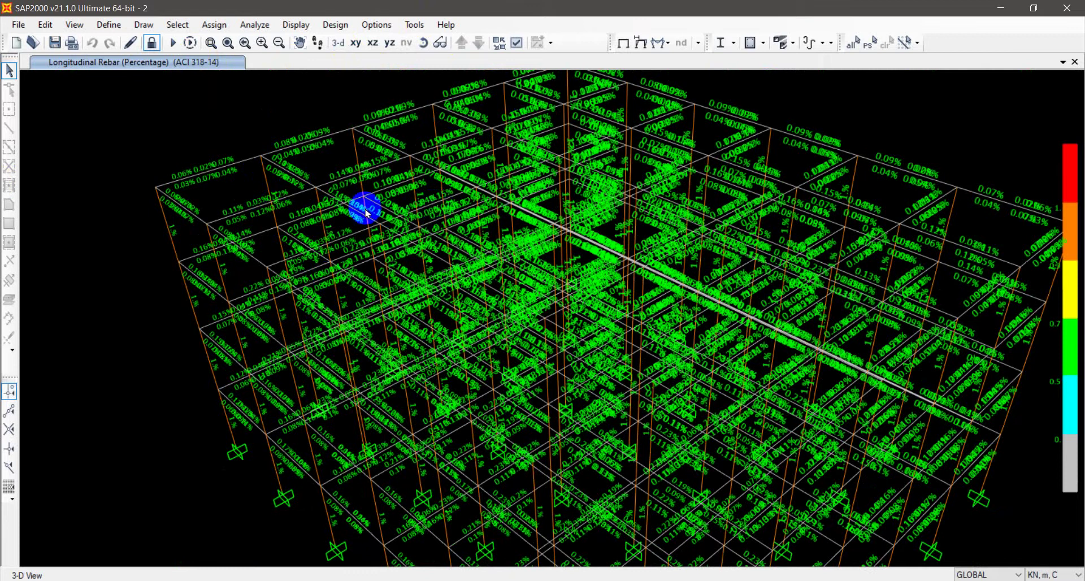
scroll(198, 179, "down", 3)
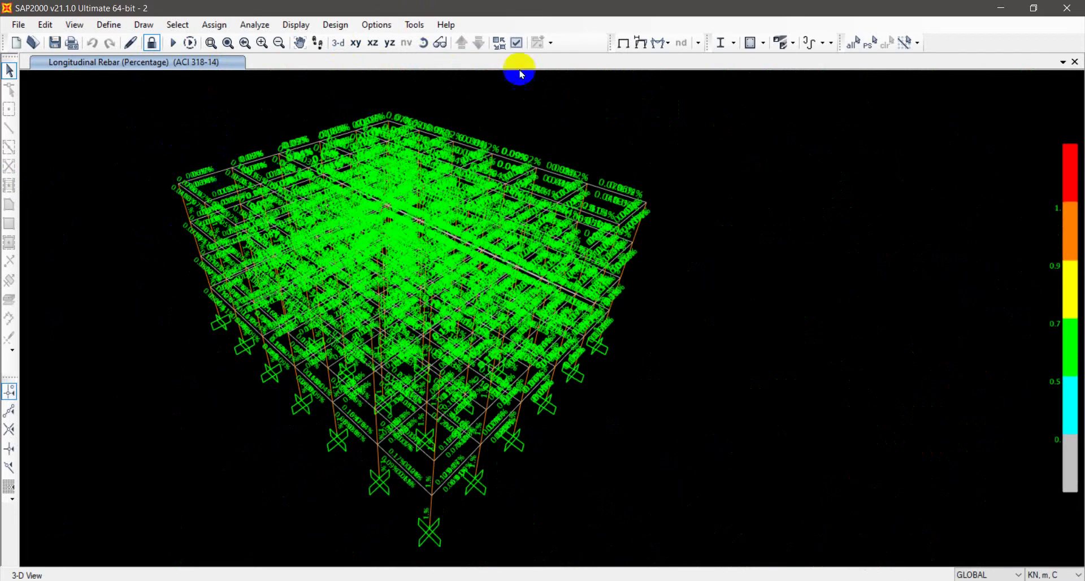
left_click(624, 43)
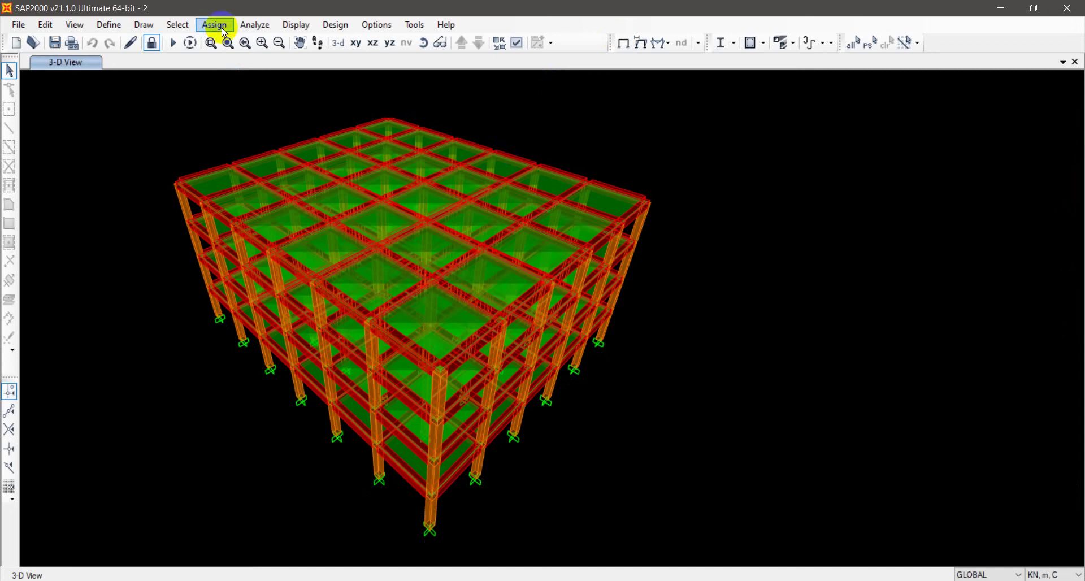
Display the Joint Reactions table from the analysis results.
left_click(308, 29)
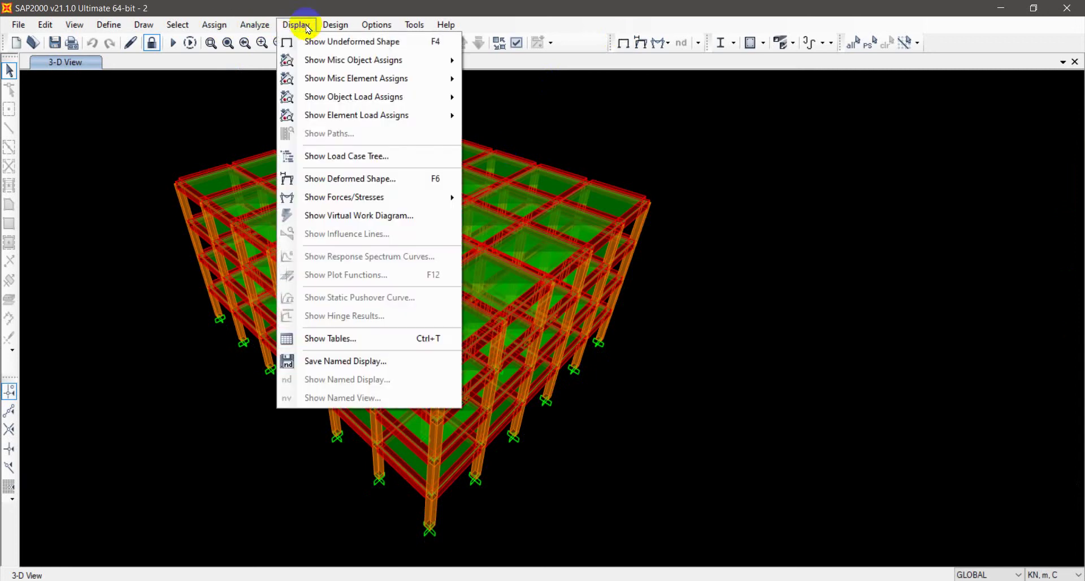
left_click(347, 338)
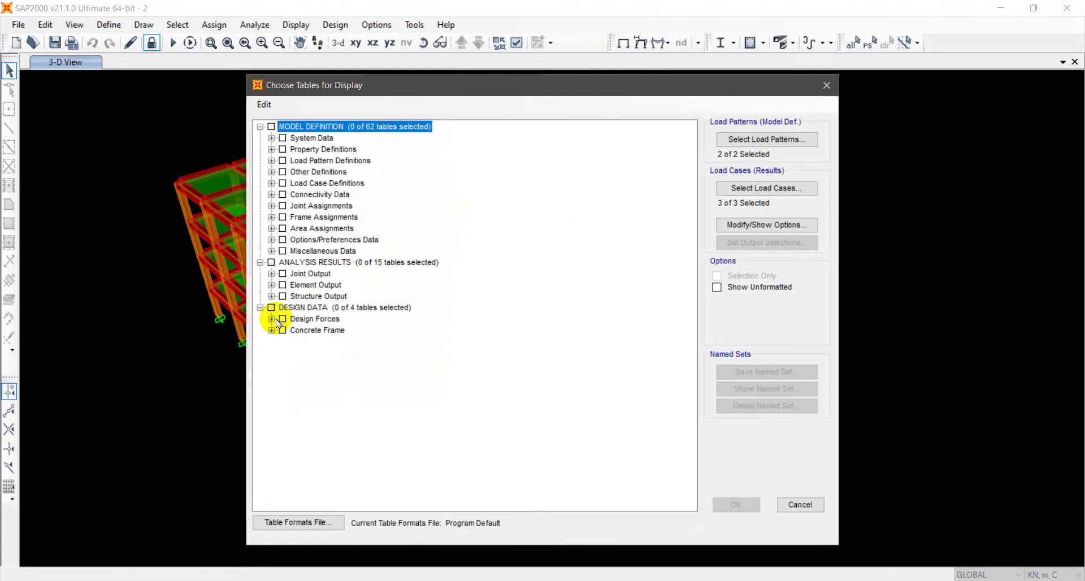
left_click(272, 273)
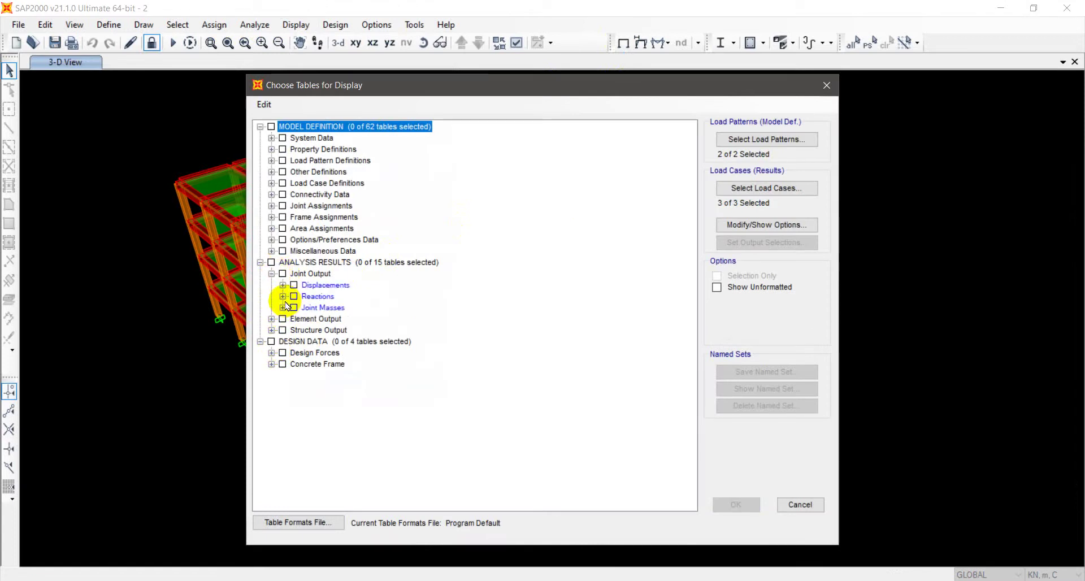
left_click(283, 296)
left_click(339, 308)
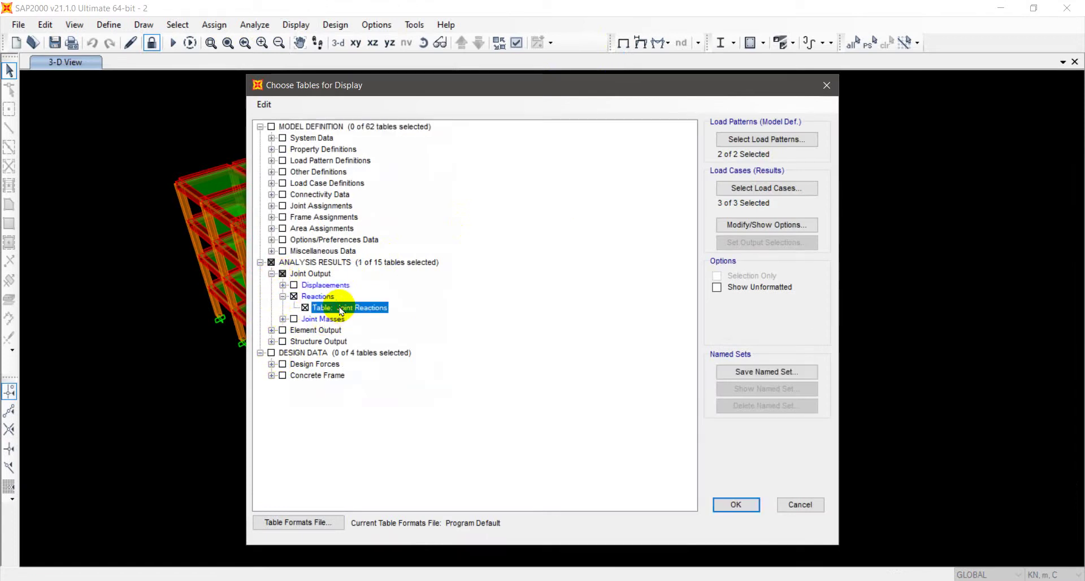
left_click(730, 504)
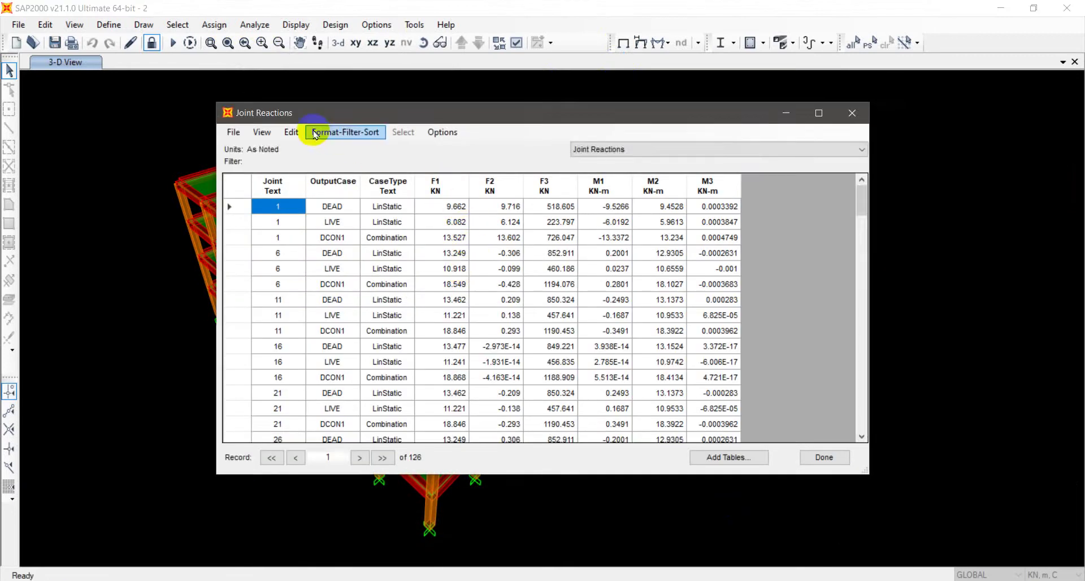
Try to filter the joint reactions table with a quick filter for CaseType equal to DCON2.
left_click(314, 133)
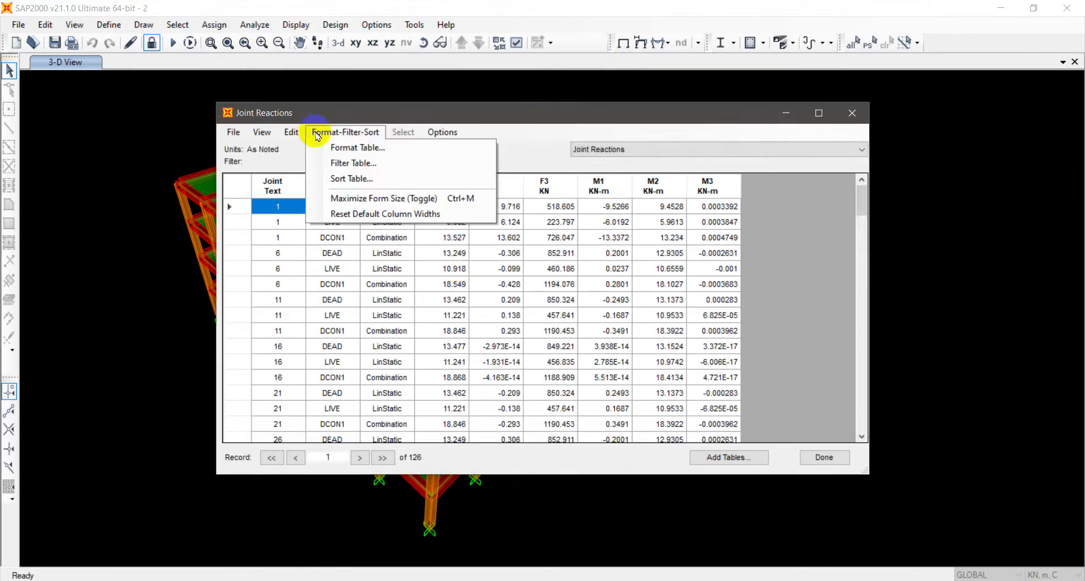
left_click(356, 148)
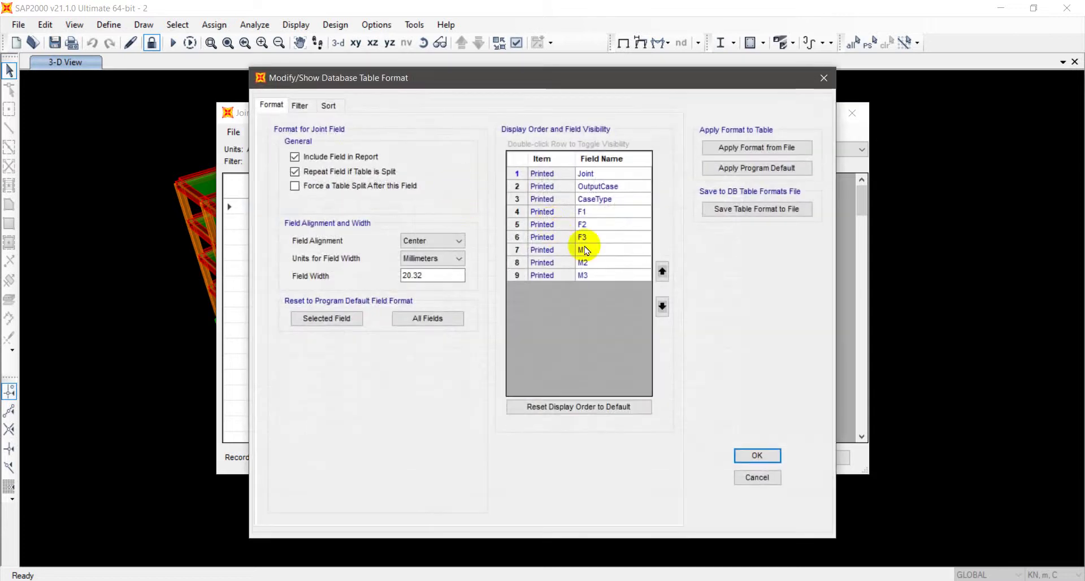
left_click(298, 105)
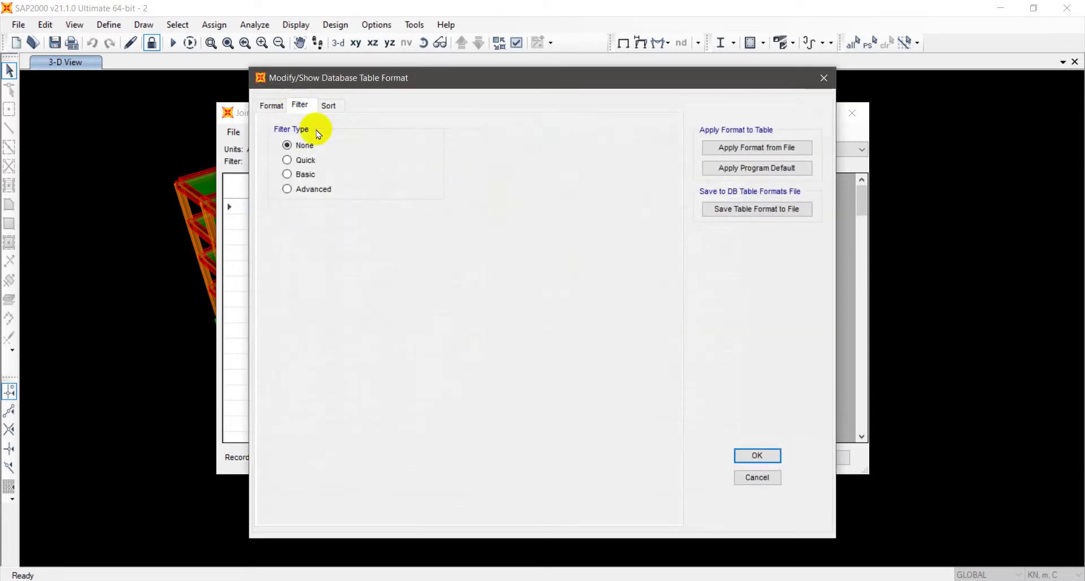
left_click(287, 160)
left_click(377, 229)
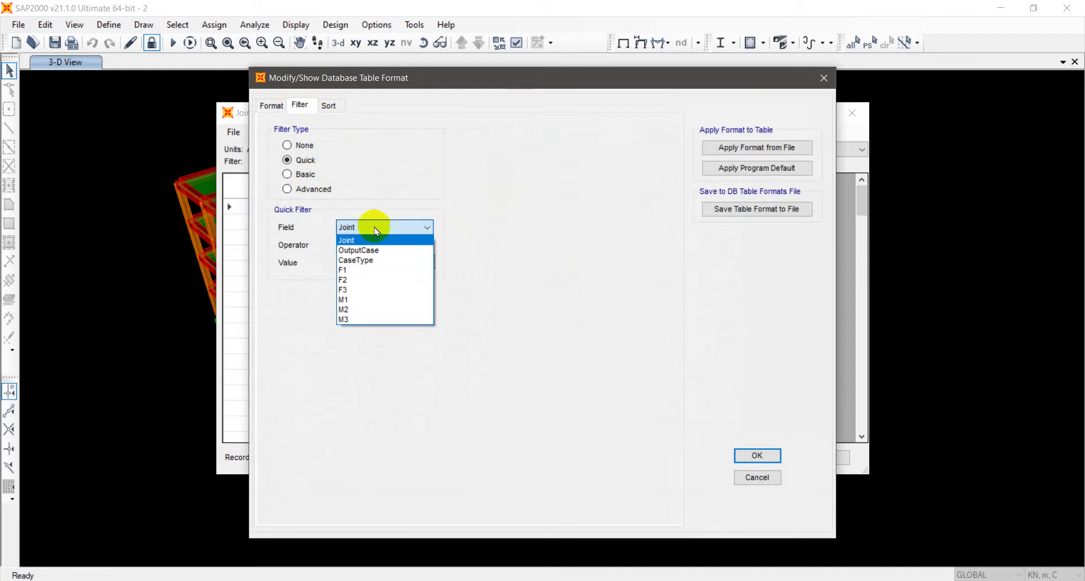
left_click(376, 250)
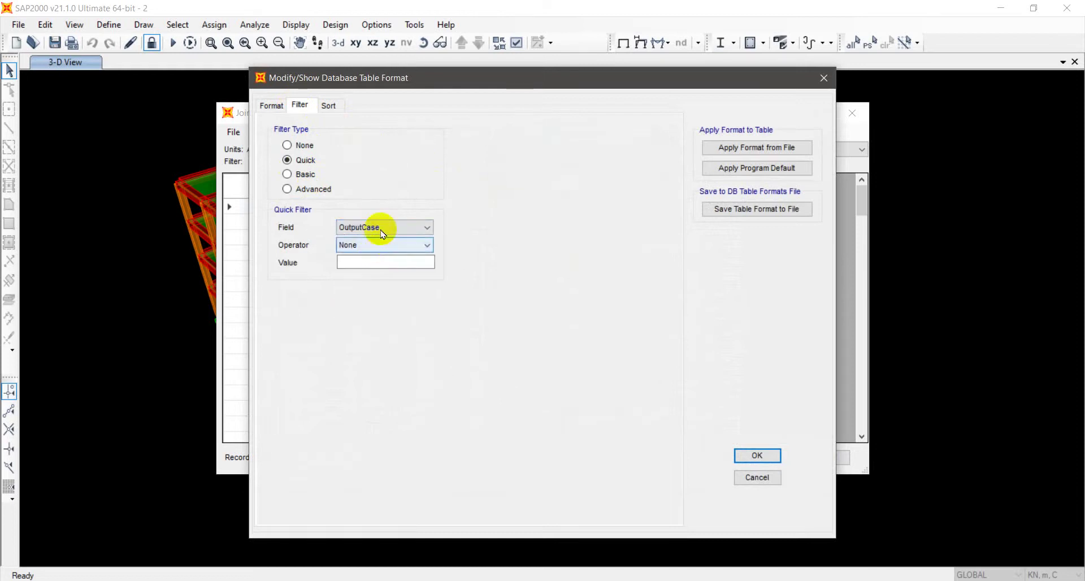
left_click(376, 226)
left_click(365, 255)
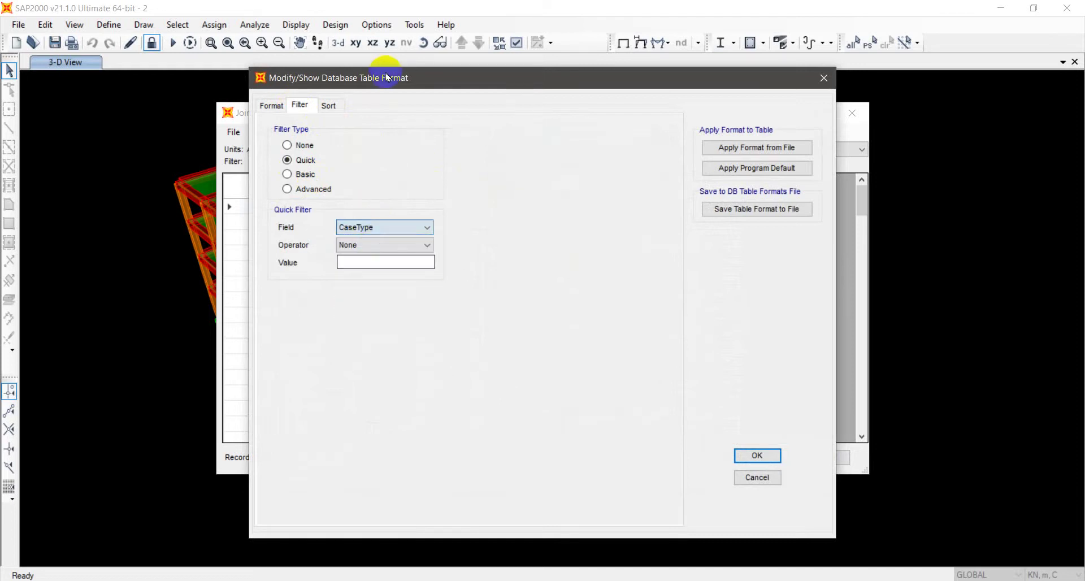
left_click_drag(386, 77, 730, 127)
left_click_drag(669, 242, 418, 74)
left_click(412, 240)
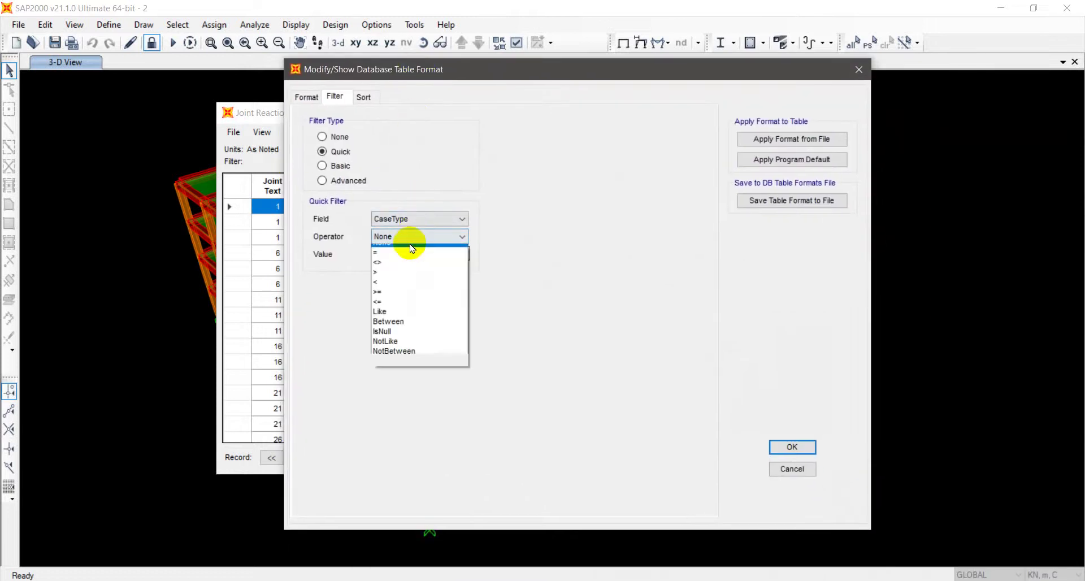
left_click(409, 259)
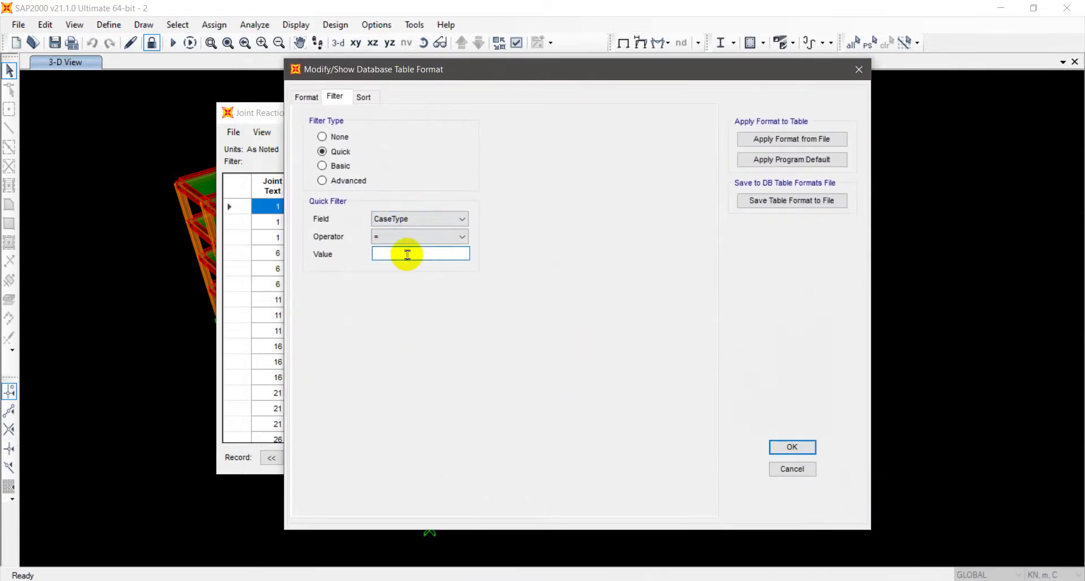
type("DCON2")
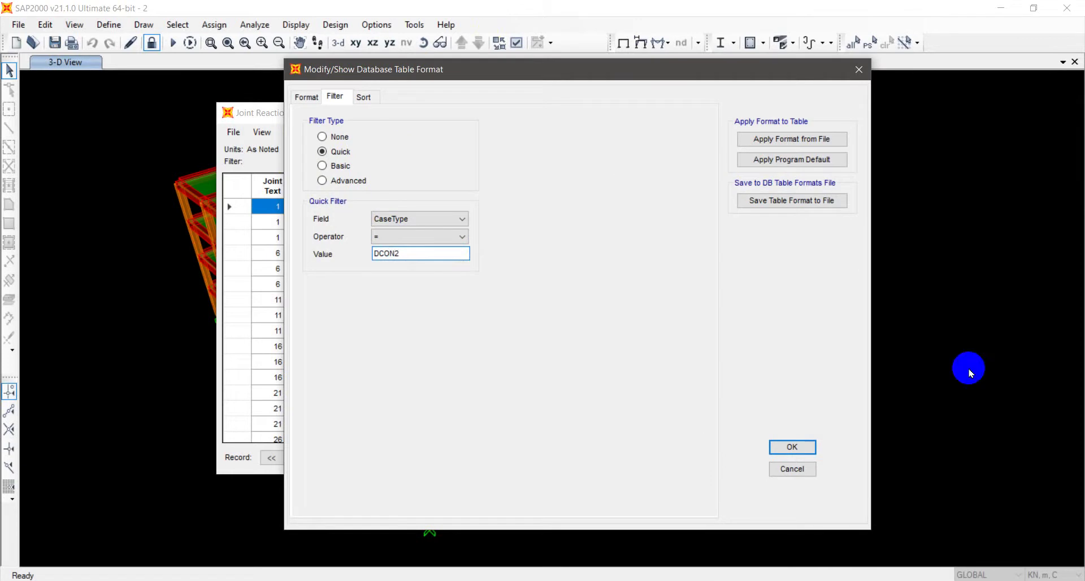
left_click(792, 446)
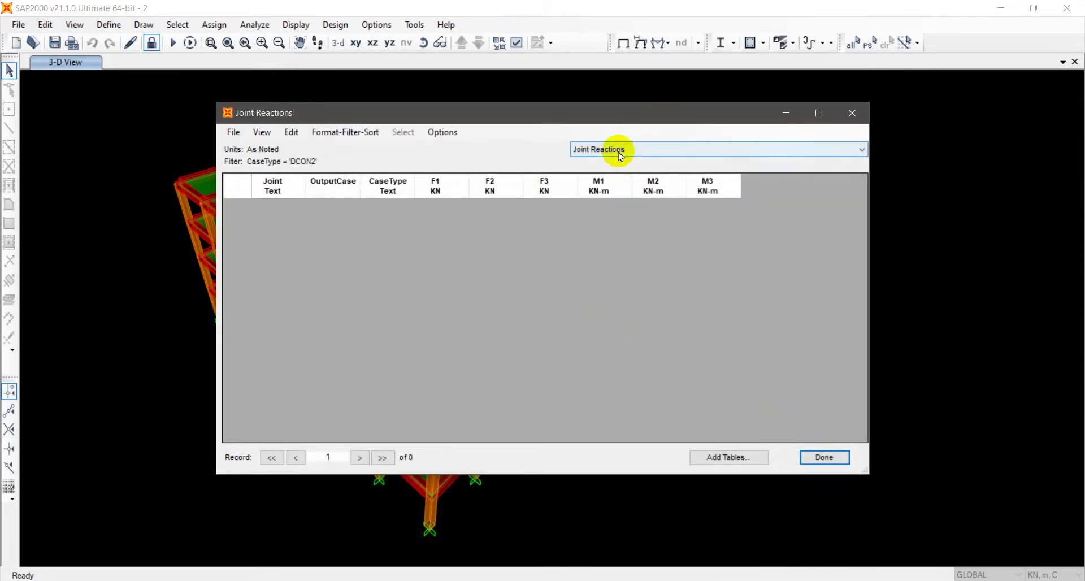
Reset the joint reactions filter type to None, look through the full table, and close it.
left_click(346, 133)
left_click(362, 163)
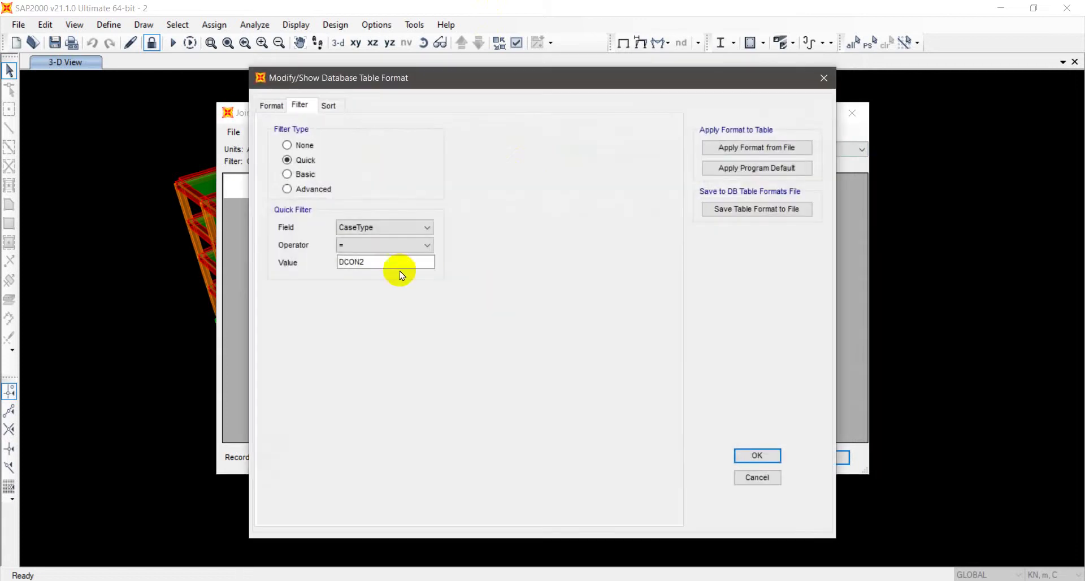
left_click(287, 145)
left_click(757, 455)
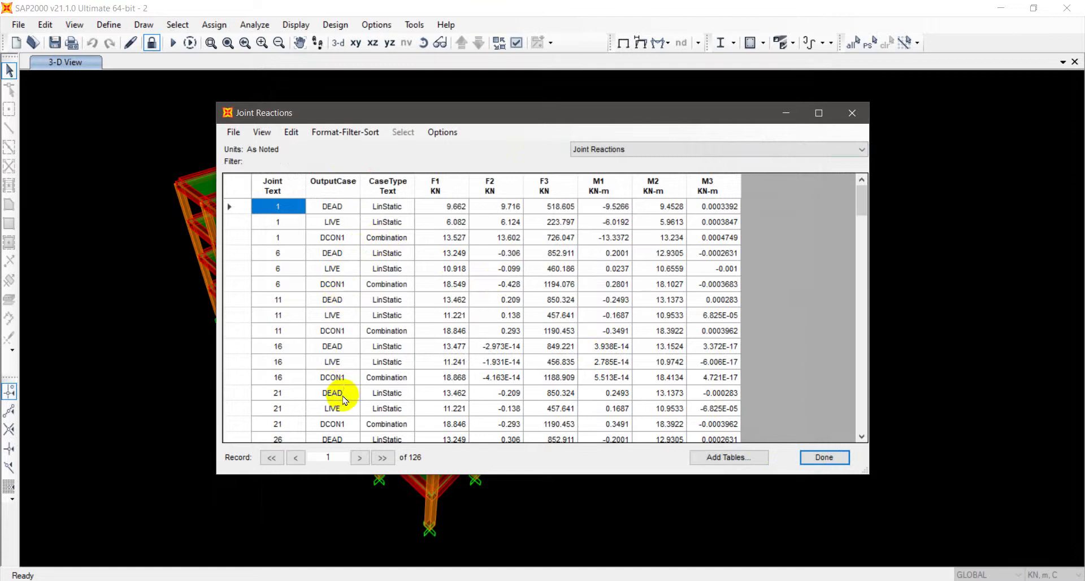
scroll(339, 396, "down", 3)
scroll(362, 426, "up", 3)
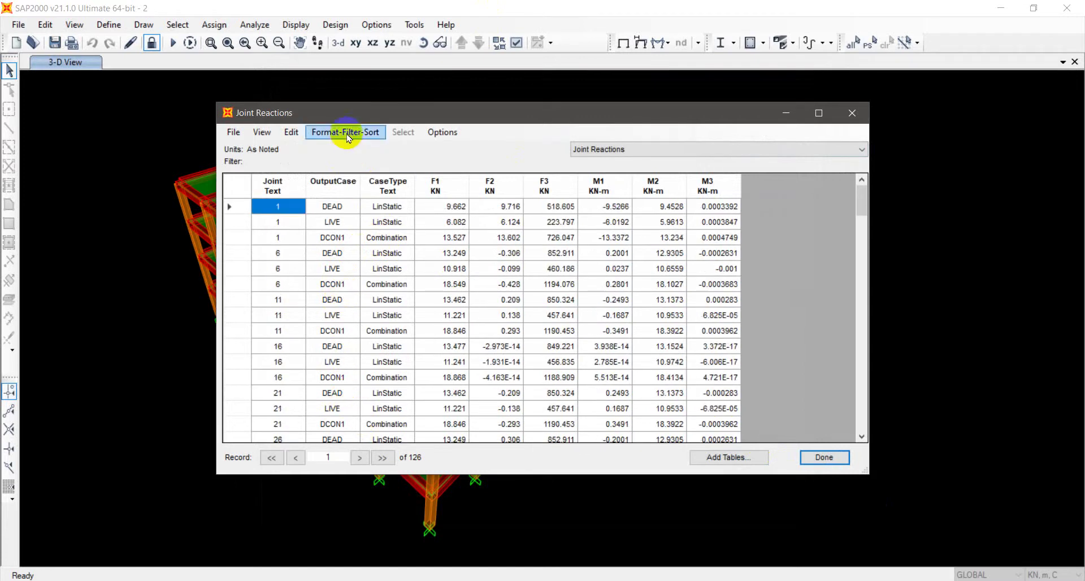
left_click(862, 116)
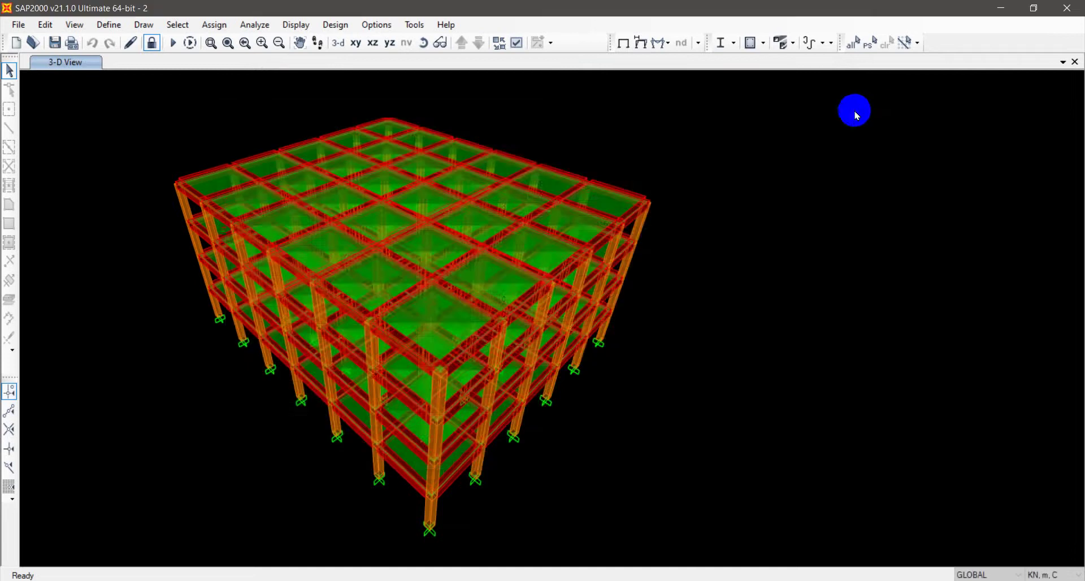
Review the definition of the existing load combination DCON1 without changing it.
left_click(110, 24)
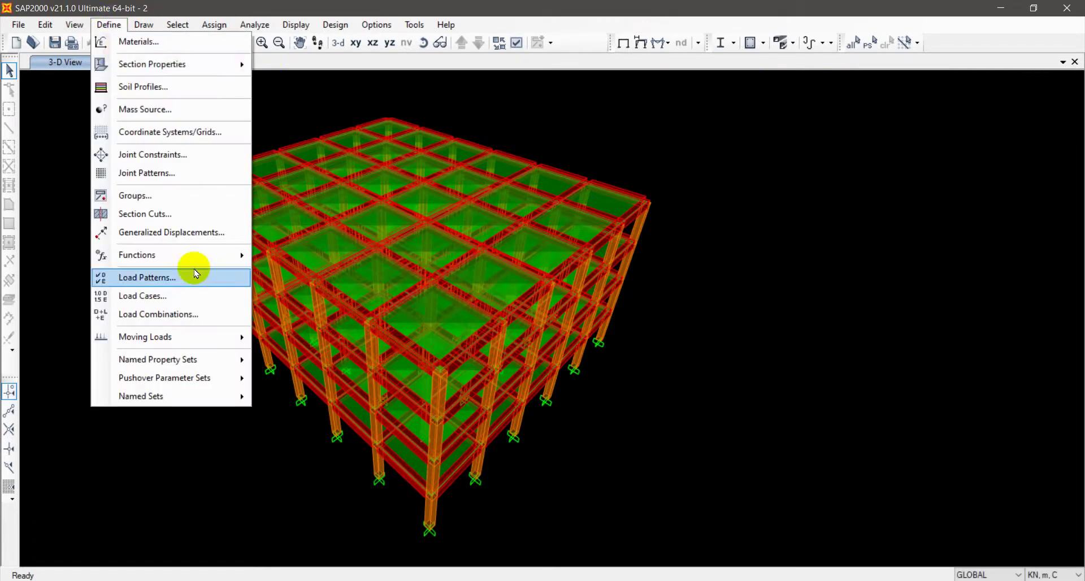
left_click(195, 315)
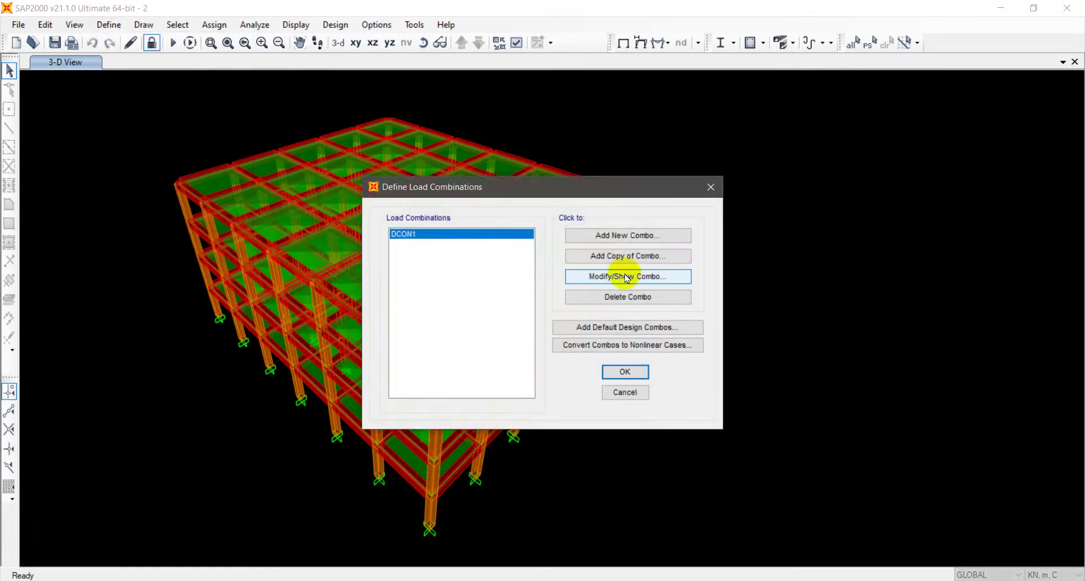
left_click(623, 276)
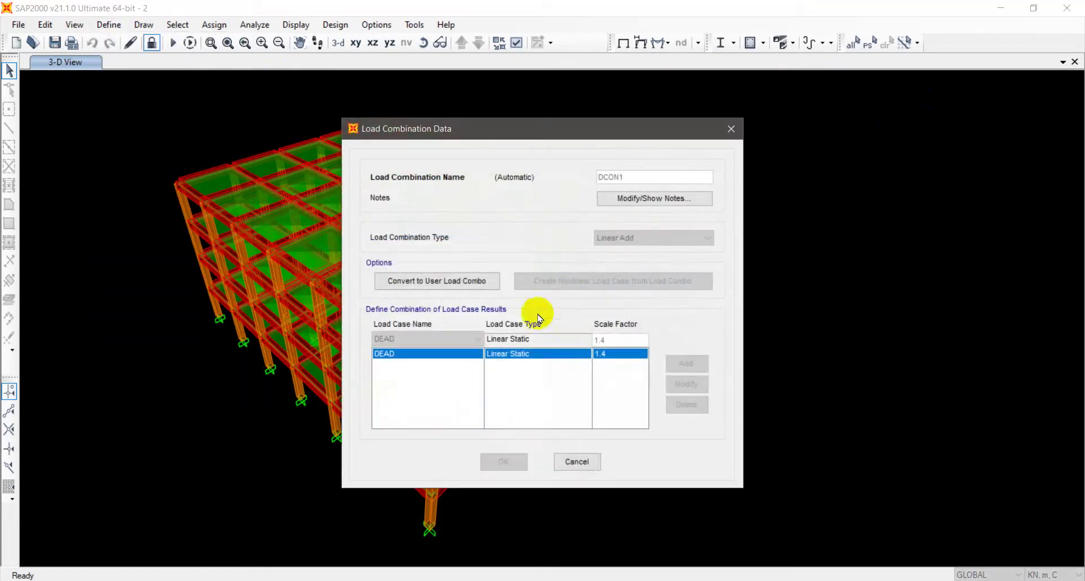
left_click(577, 459)
left_click(605, 258)
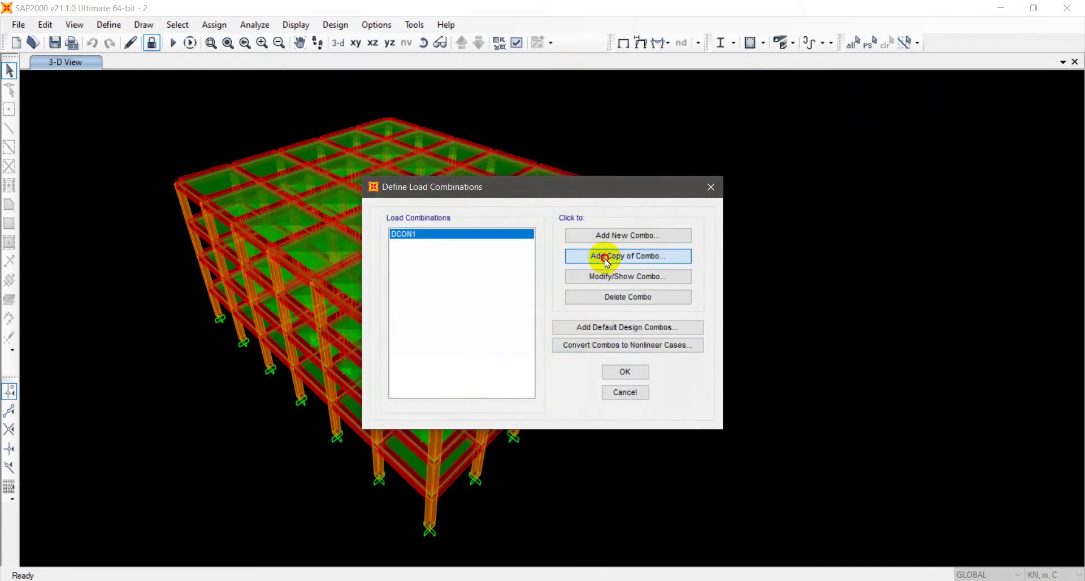
left_click(605, 235)
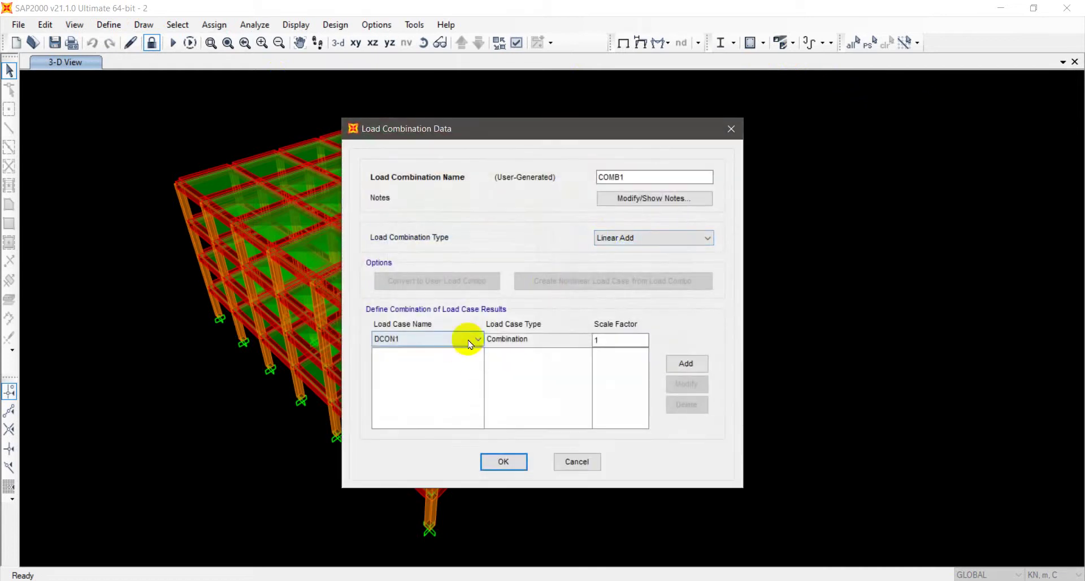
left_click(469, 343)
left_click(469, 340)
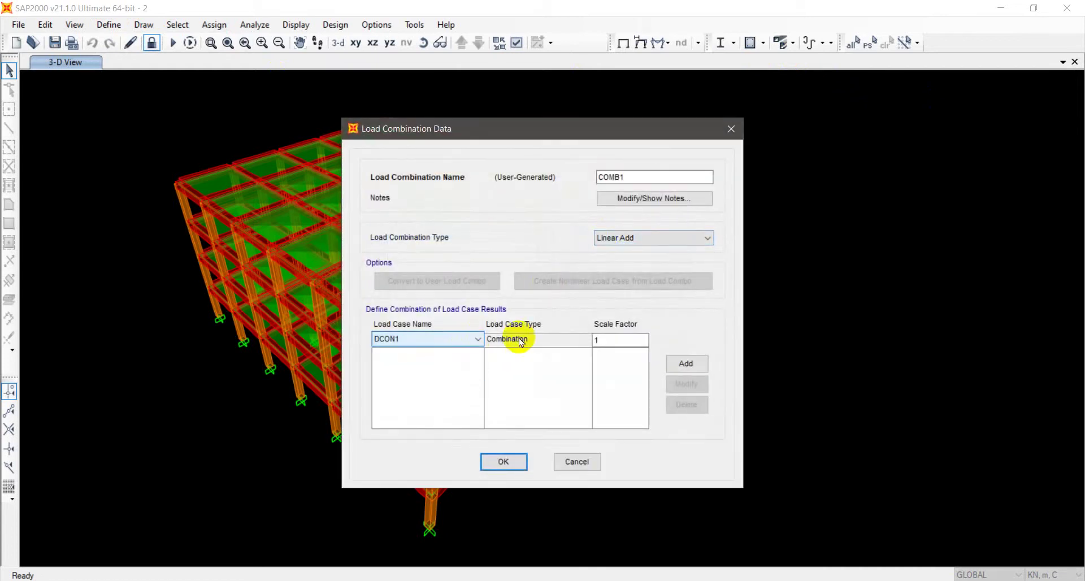
left_click(654, 237)
left_click(655, 237)
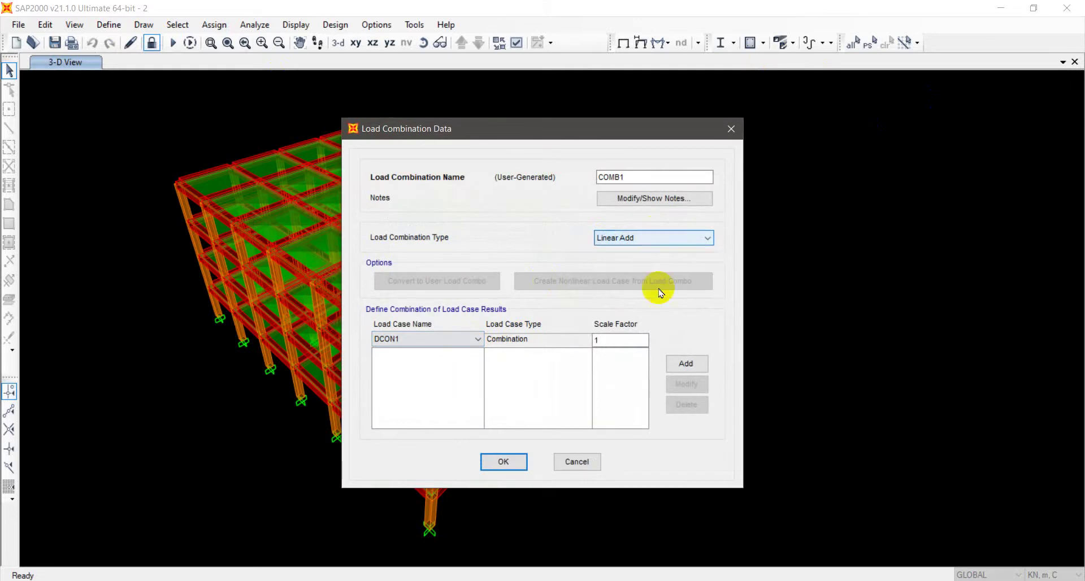
left_click(576, 462)
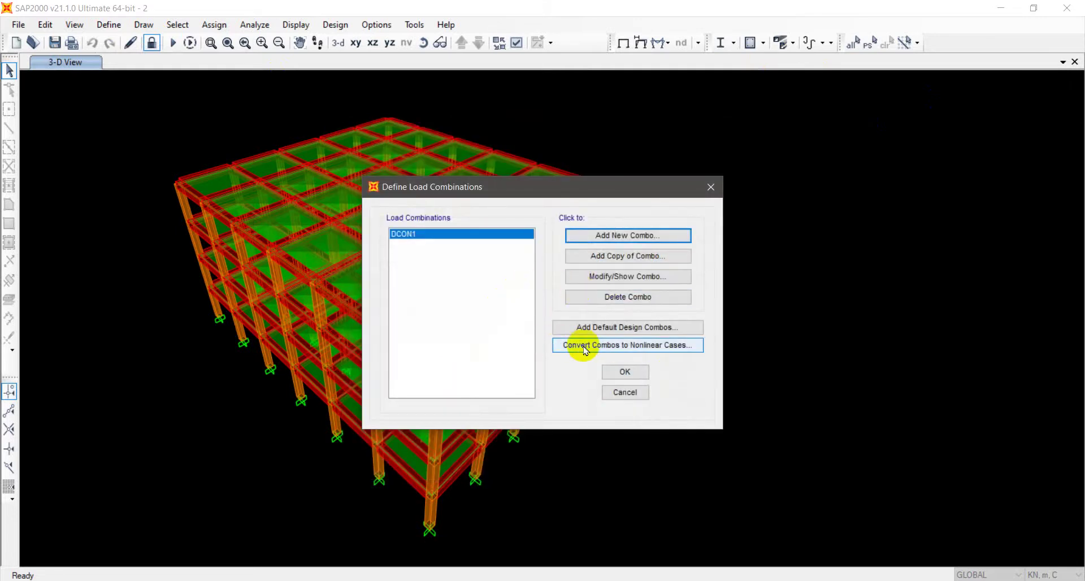
Add the default code-generated load combinations for concrete frame design and review the definition of the added combination.
left_click(639, 327)
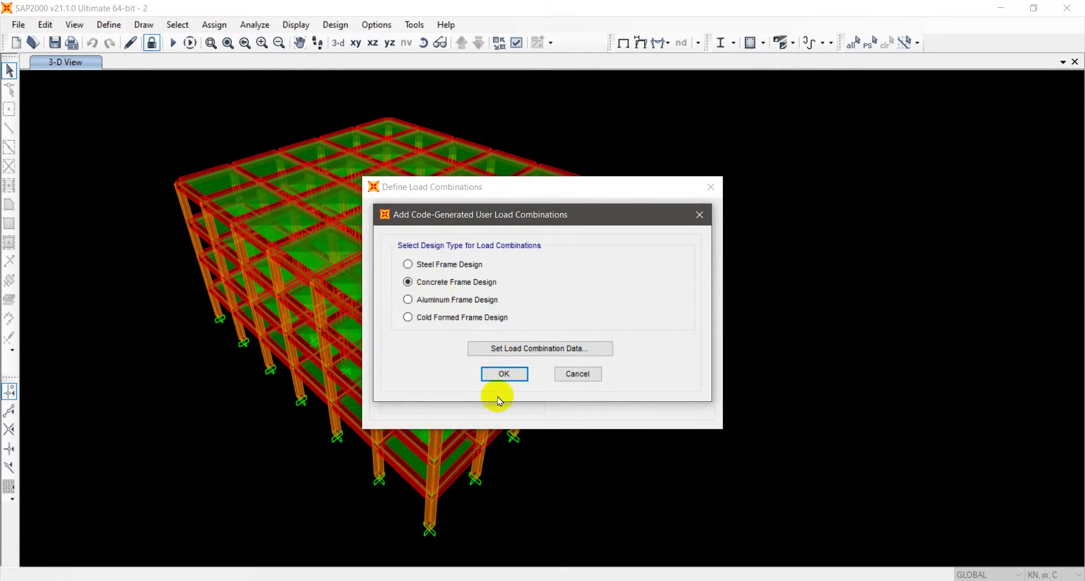
left_click(504, 375)
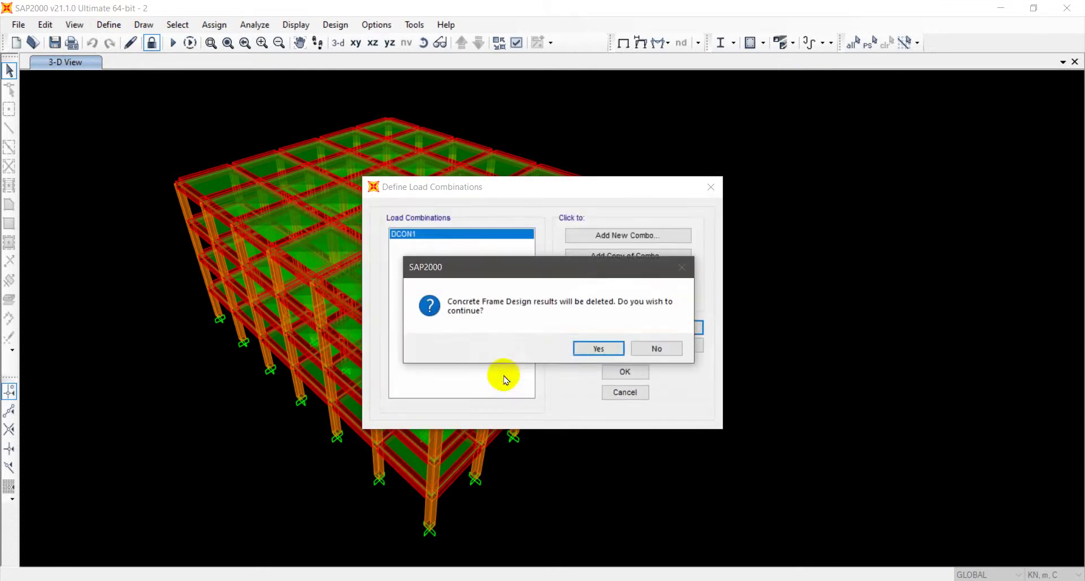
left_click(603, 348)
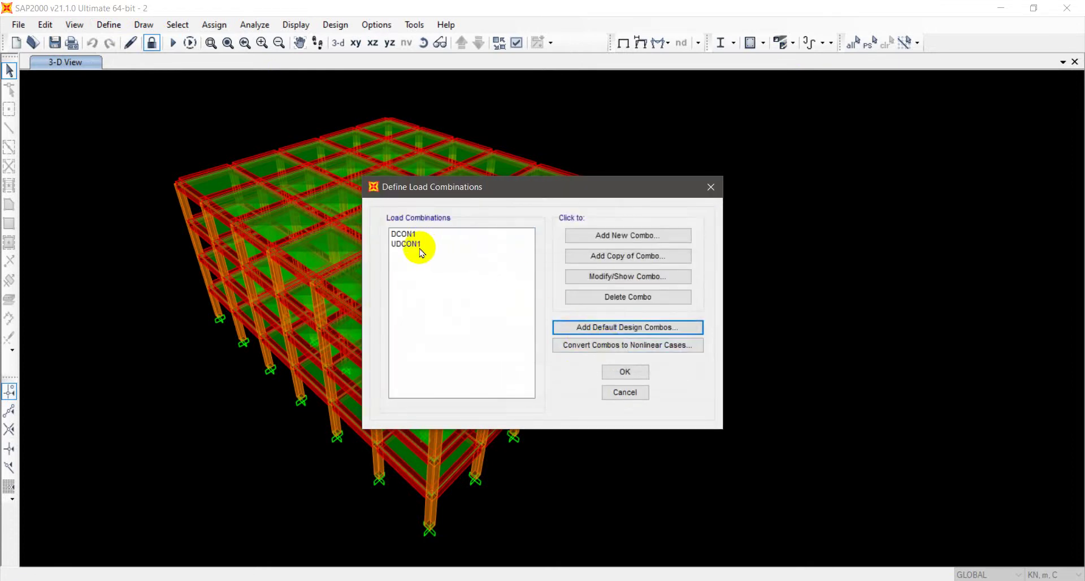
left_click(410, 248)
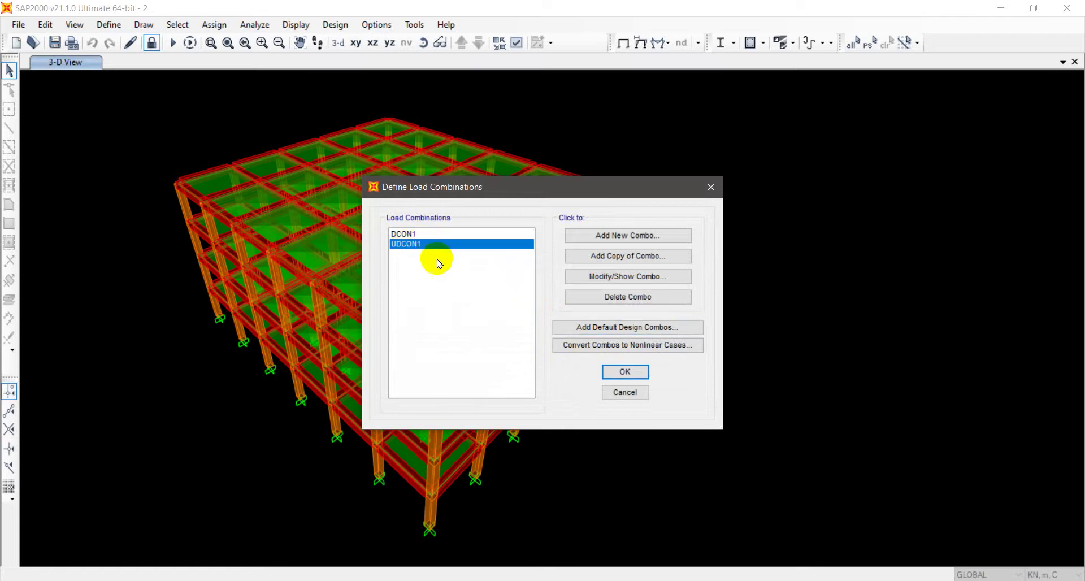
left_click(608, 277)
left_click(577, 462)
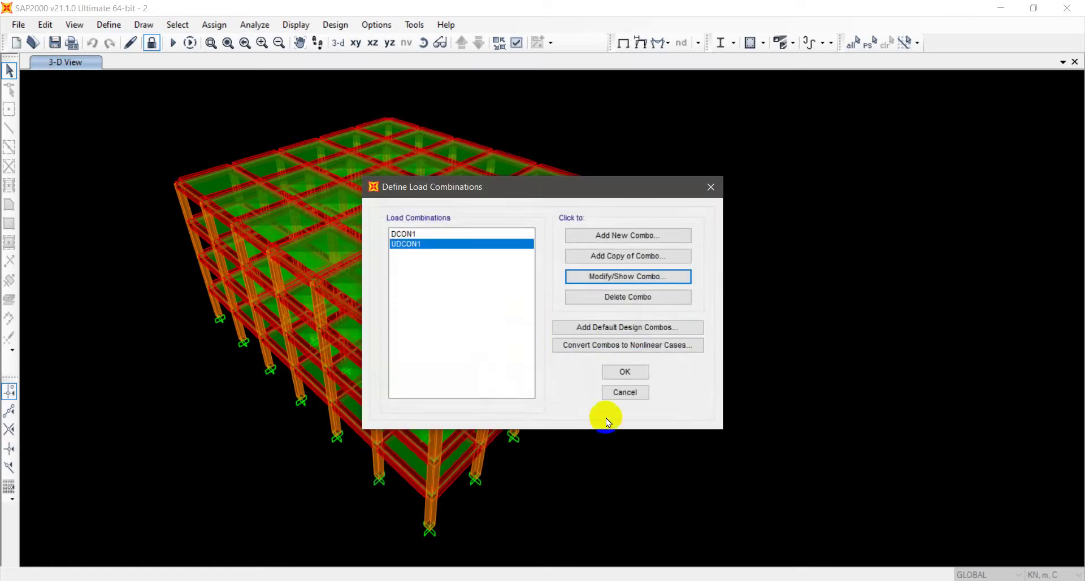
left_click(623, 374)
Unlock the analysed model for editing.
left_click(206, 26)
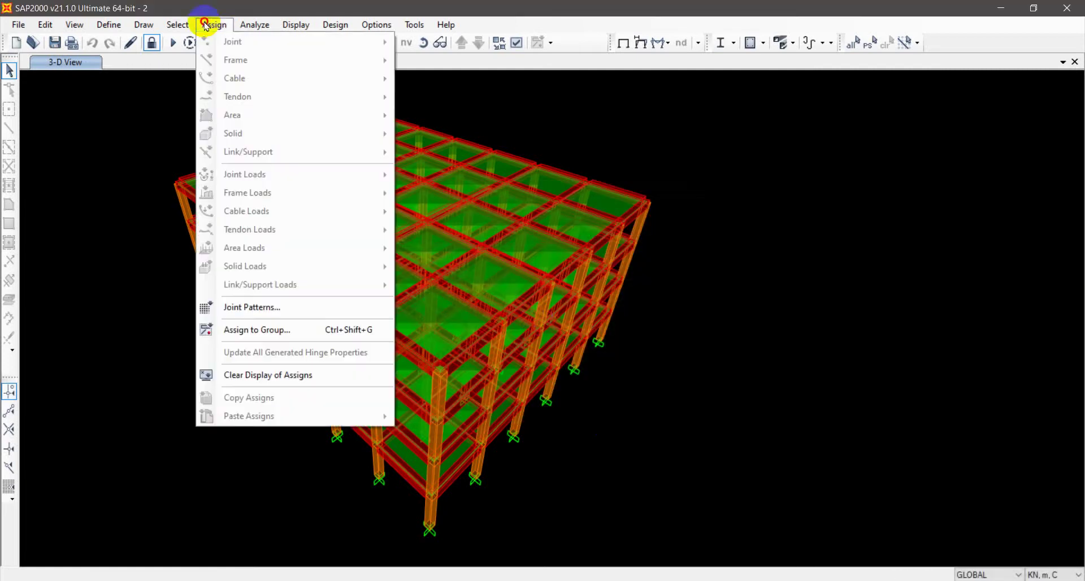
left_click(138, 133)
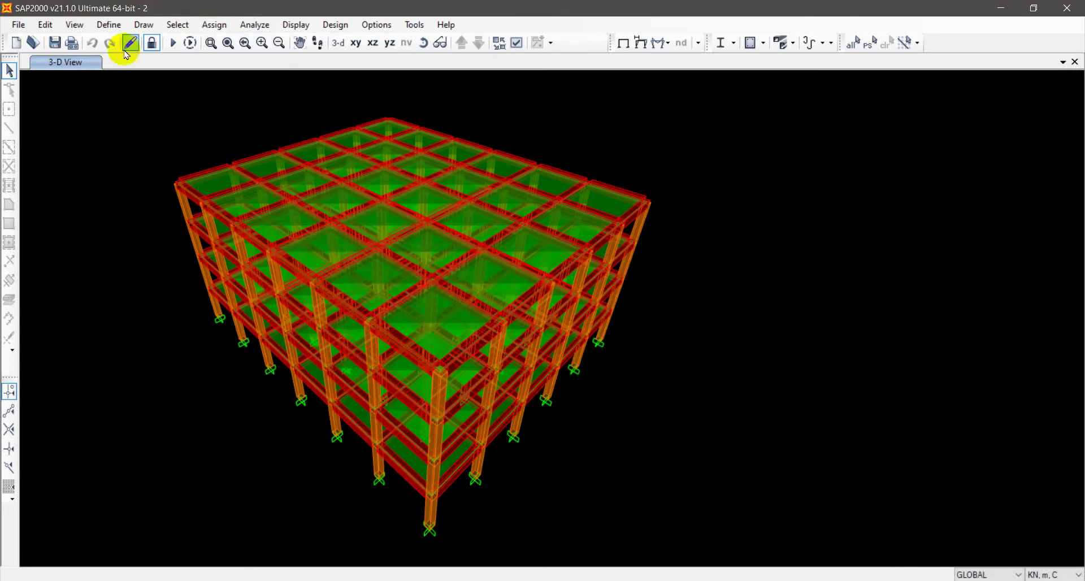
left_click(151, 45)
left_click(561, 351)
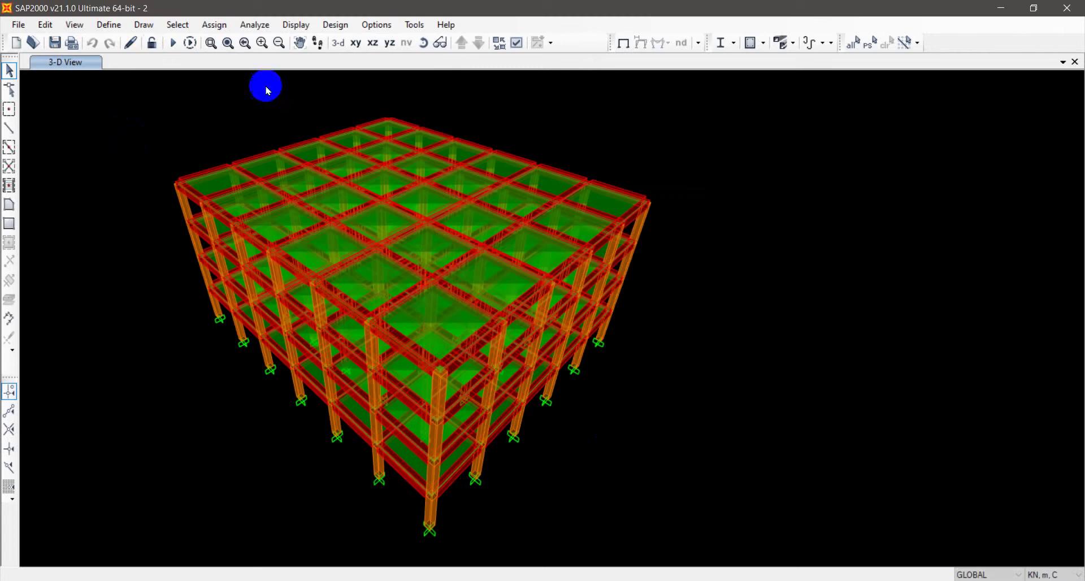
Inspect the loads assigned to the roof slab panel at the building's left corner.
left_click(216, 25)
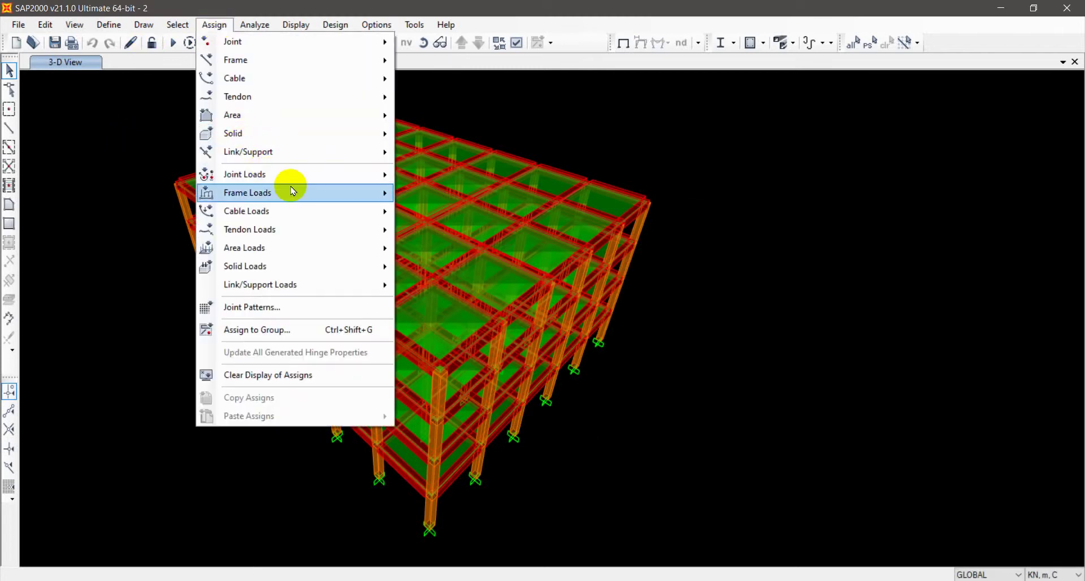
mouse_move(314, 199)
left_click(126, 218)
left_click(199, 198)
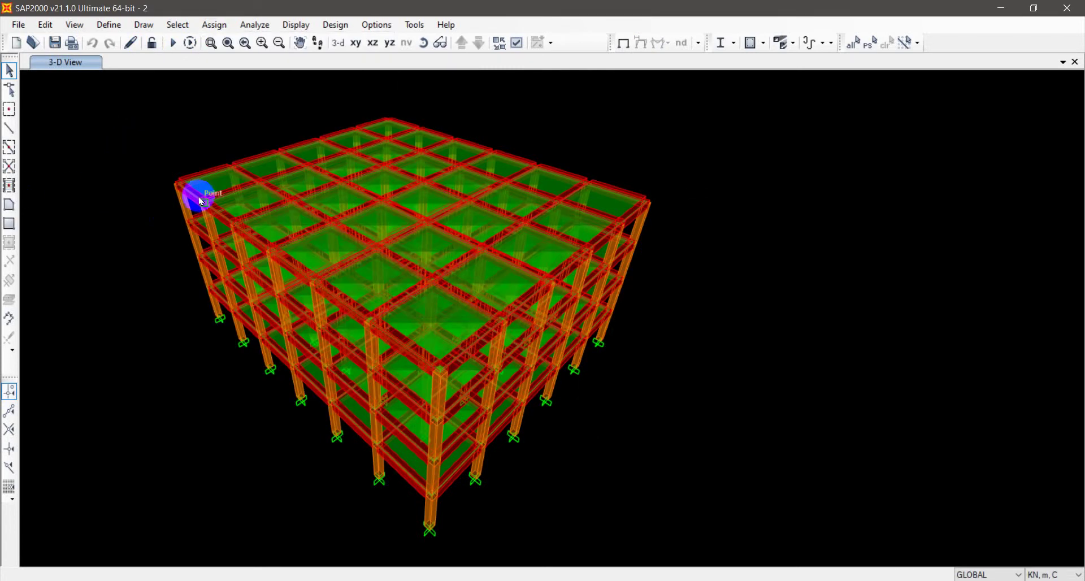
right_click(221, 185)
left_click(467, 147)
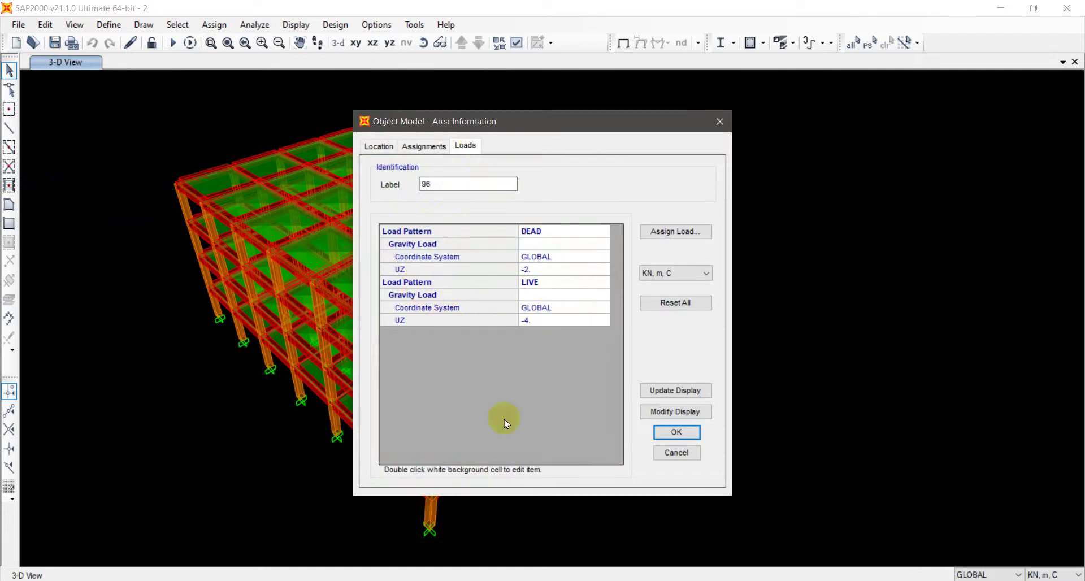
left_click(690, 453)
Start a new Linear Add load combination and include the DEAD load case with a scale factor of 1.2.
left_click(108, 24)
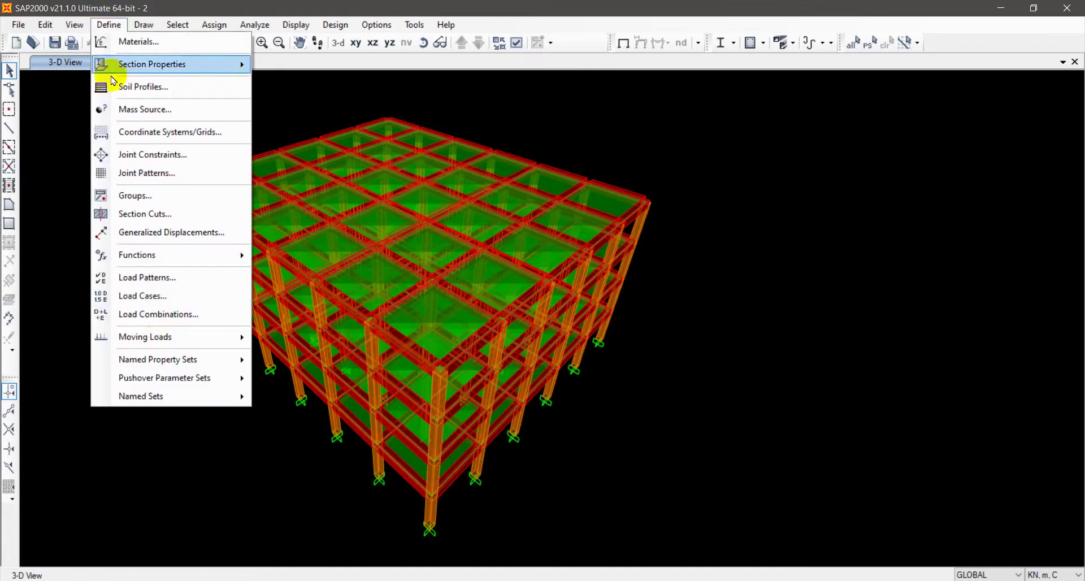
left_click(163, 315)
left_click(630, 238)
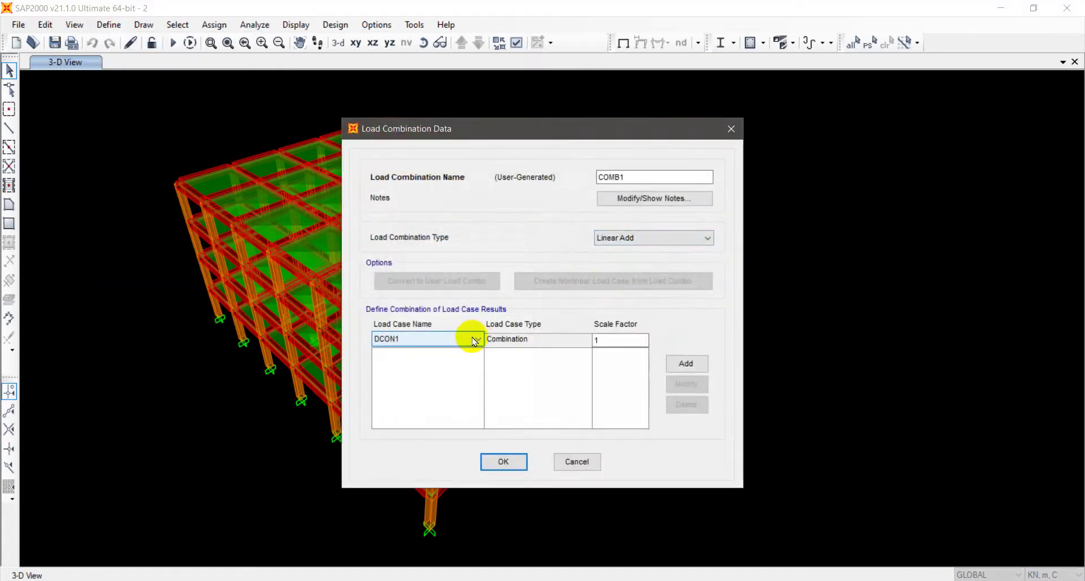
left_click(475, 340)
left_click(443, 361)
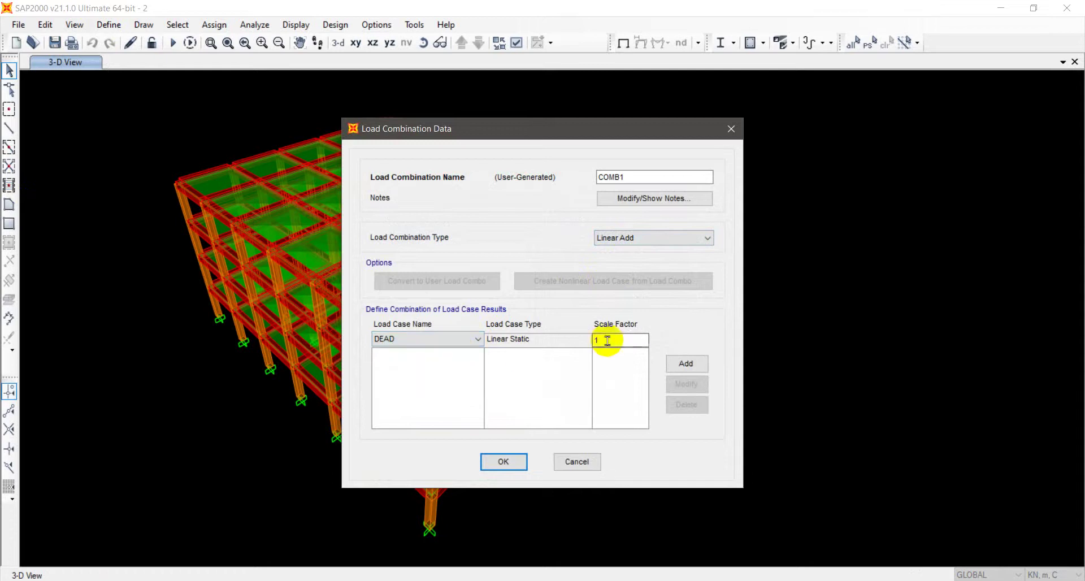
type(".2")
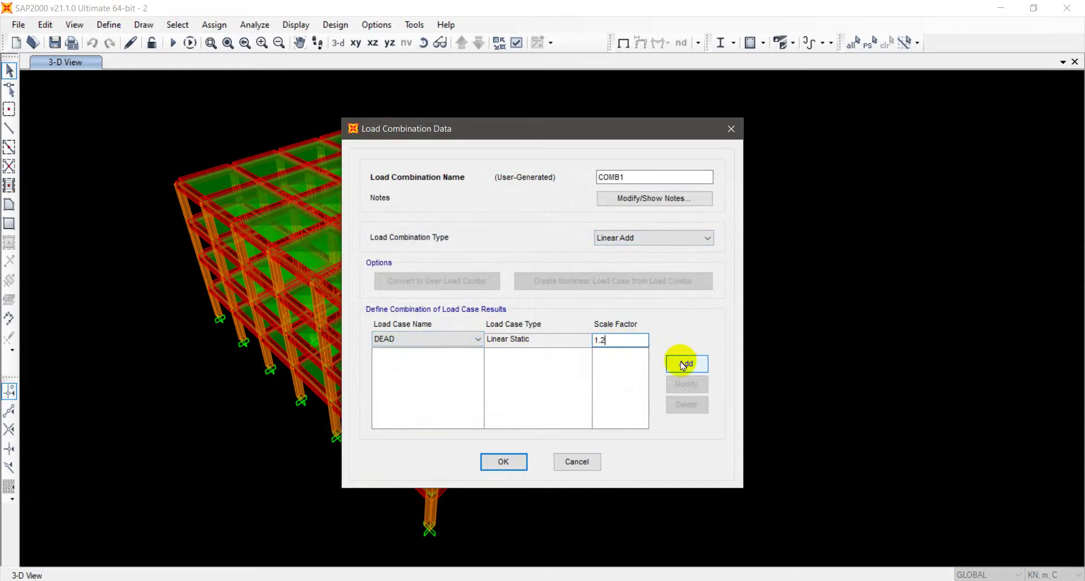
left_click(683, 364)
Add the LIVE load case with a scale factor of 1.6 to the combination and name it DCON2.
left_click(448, 339)
left_click(424, 369)
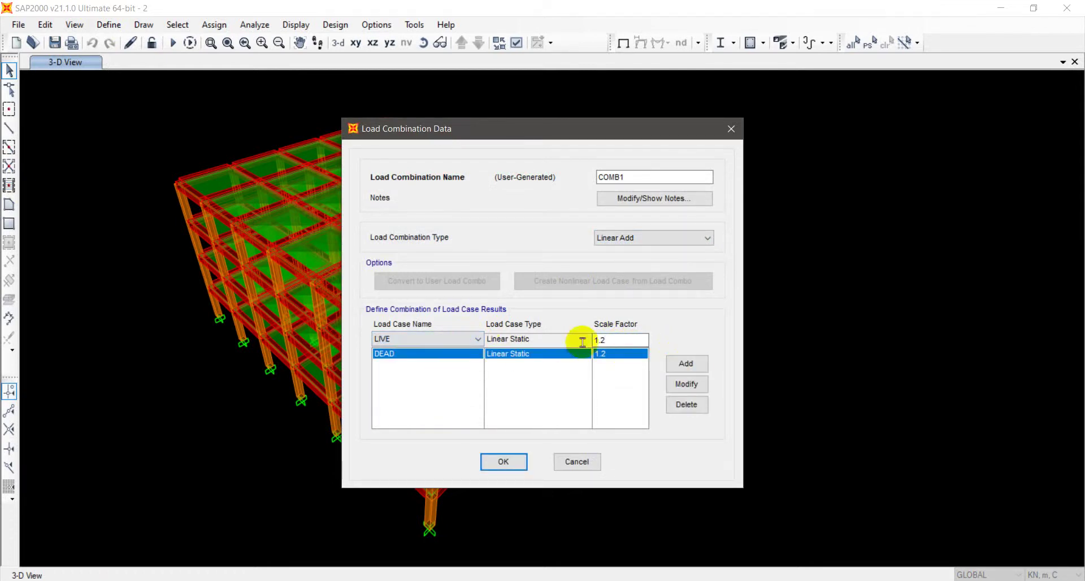
left_click(615, 339)
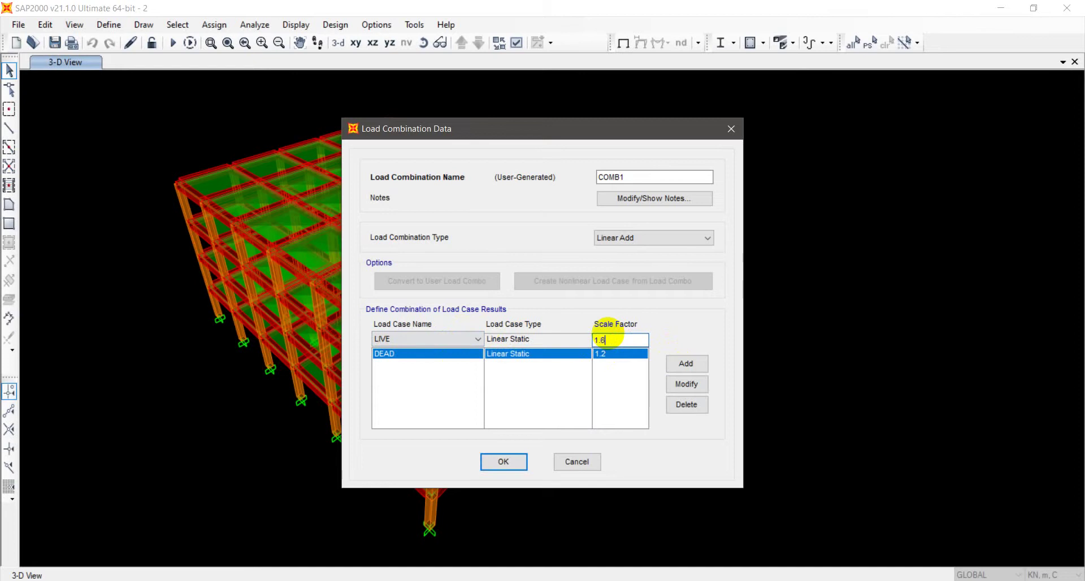
left_click(691, 363)
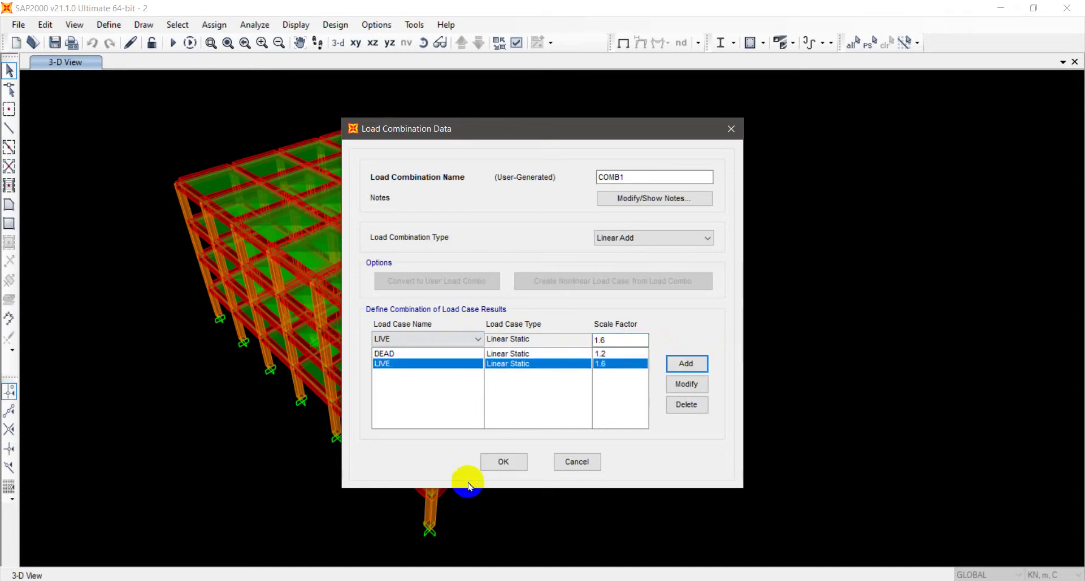
double_click(662, 179)
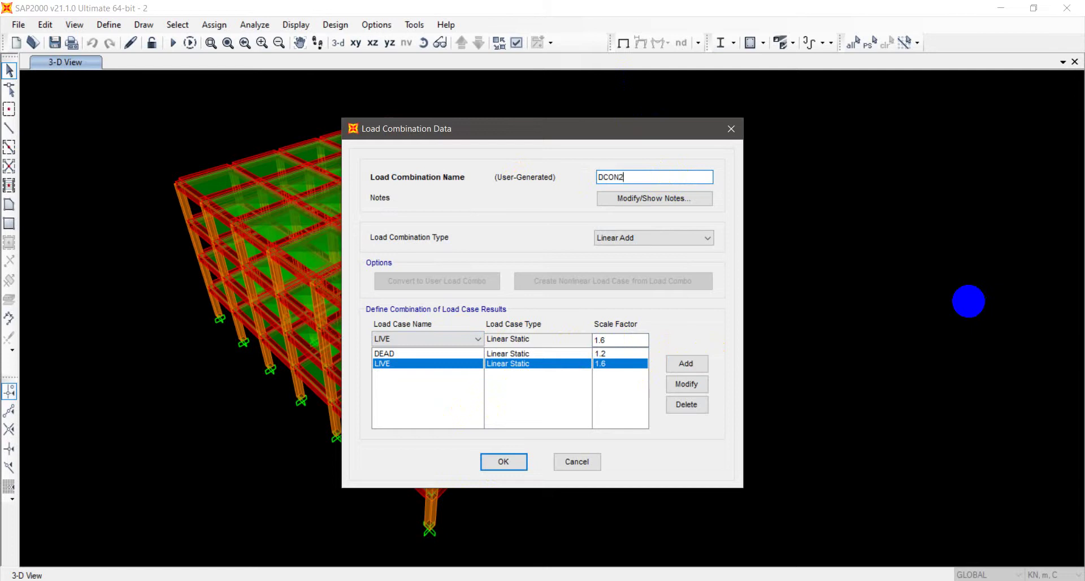
type("DCON2")
key("Return")
Delete the load combination UDCON1 and accept the load combination definitions.
left_click(435, 244)
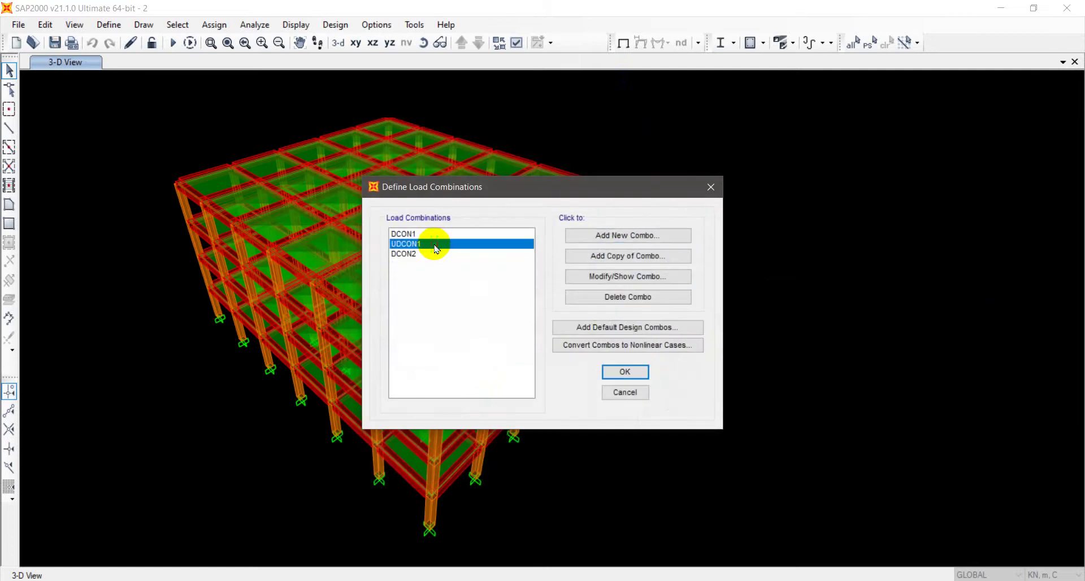
left_click(626, 296)
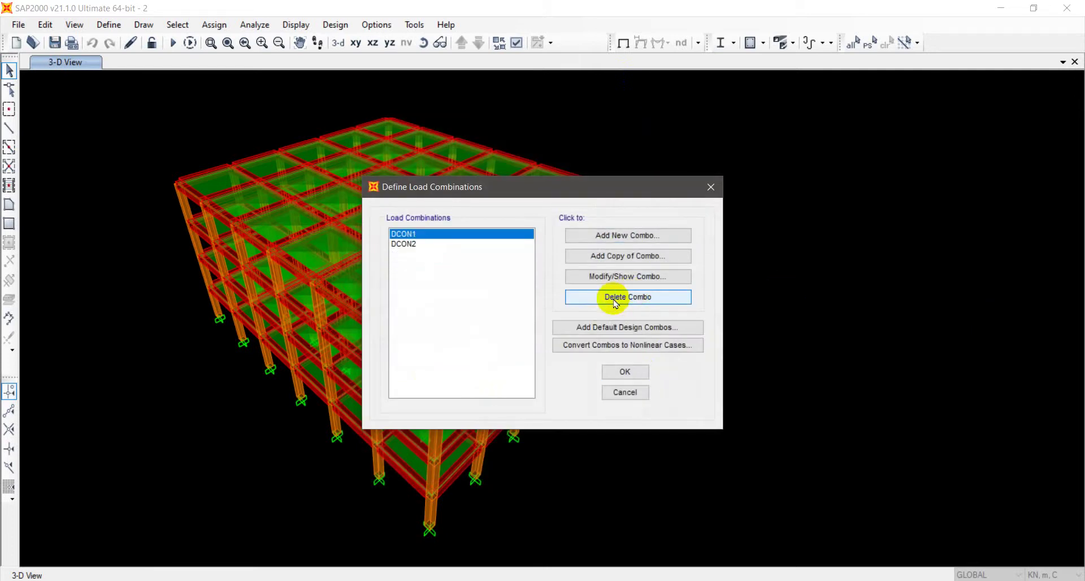
left_click(625, 373)
Run the analysis for the DEAD and LIVE load cases, leaving MODAL out.
left_click(174, 42)
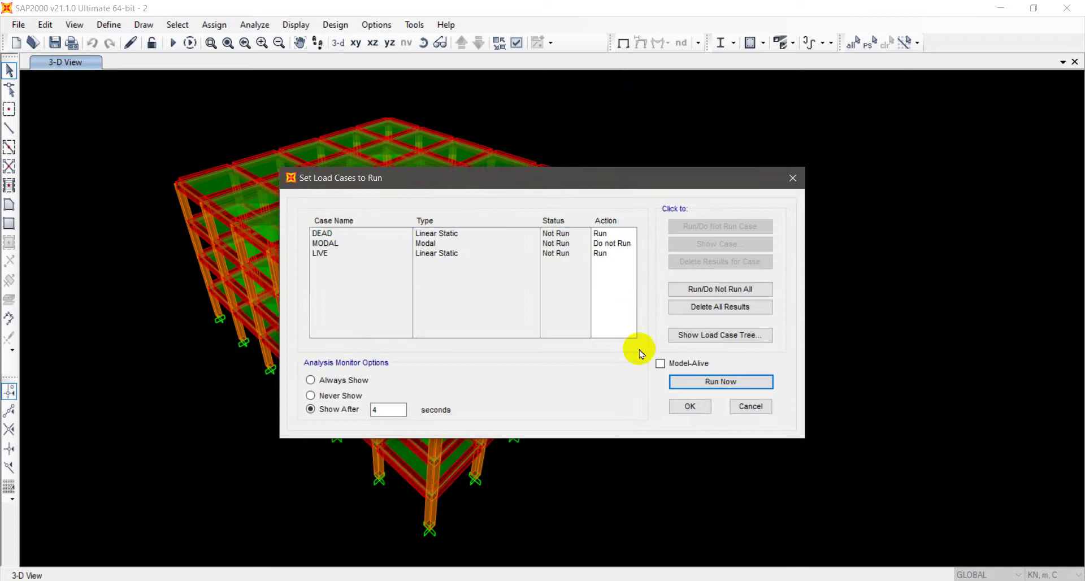
left_click(707, 386)
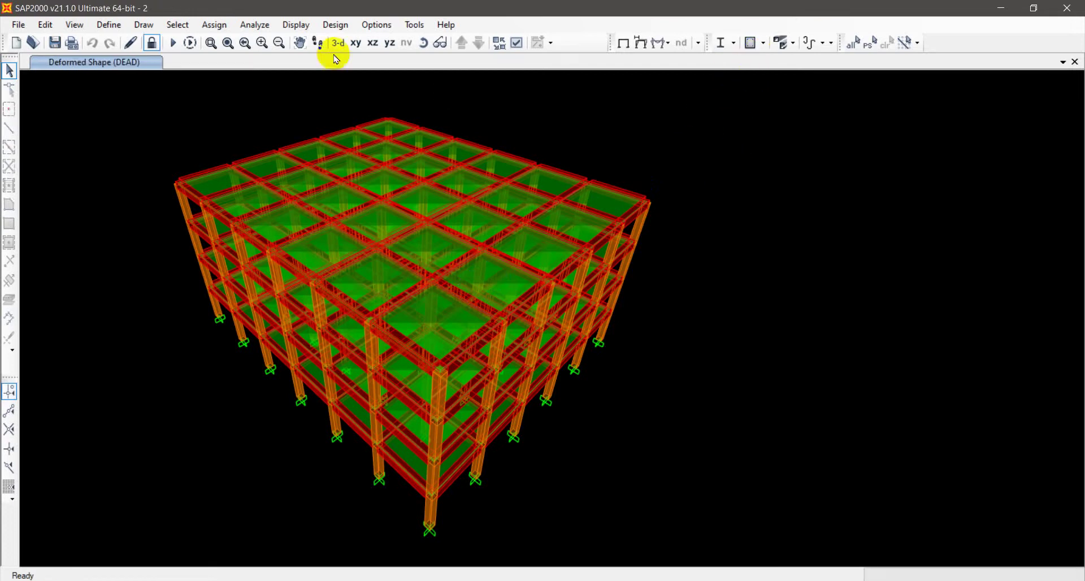
Add DCON2 to the strength design load combinations for concrete frame design.
left_click(758, 42)
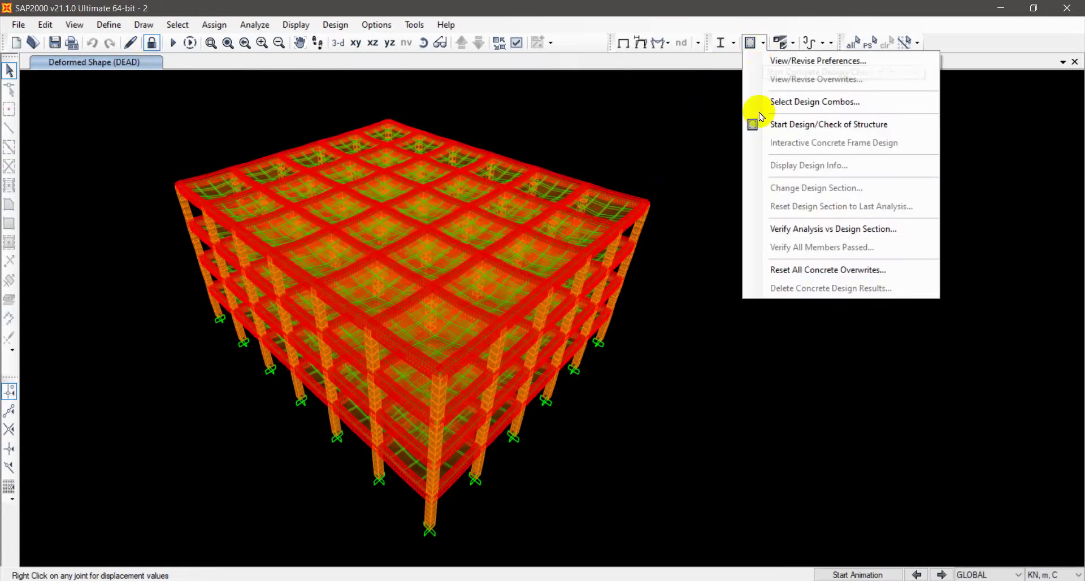
left_click(779, 101)
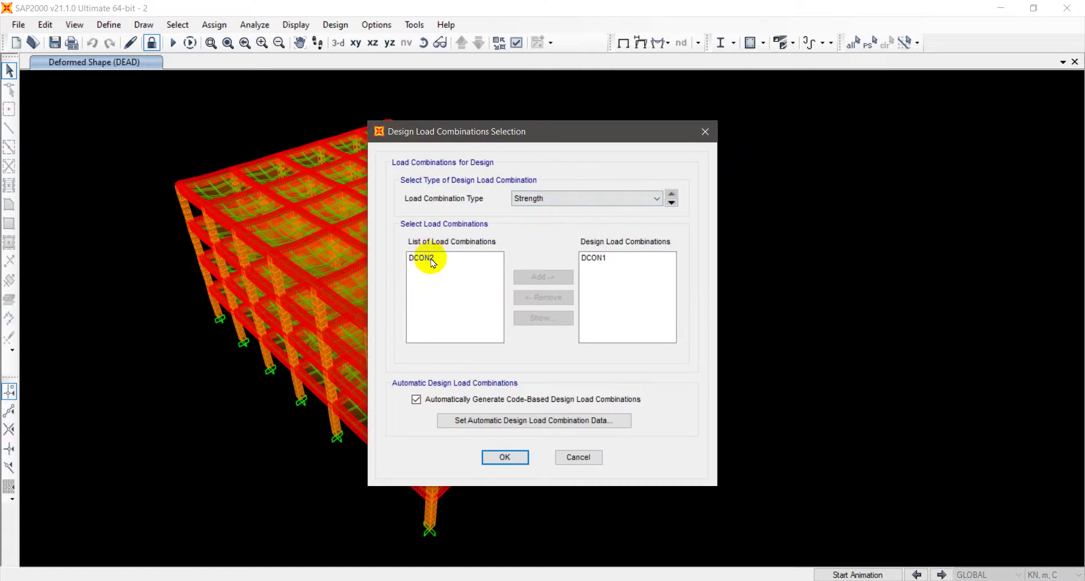
left_click(429, 259)
left_click(542, 277)
left_click(505, 457)
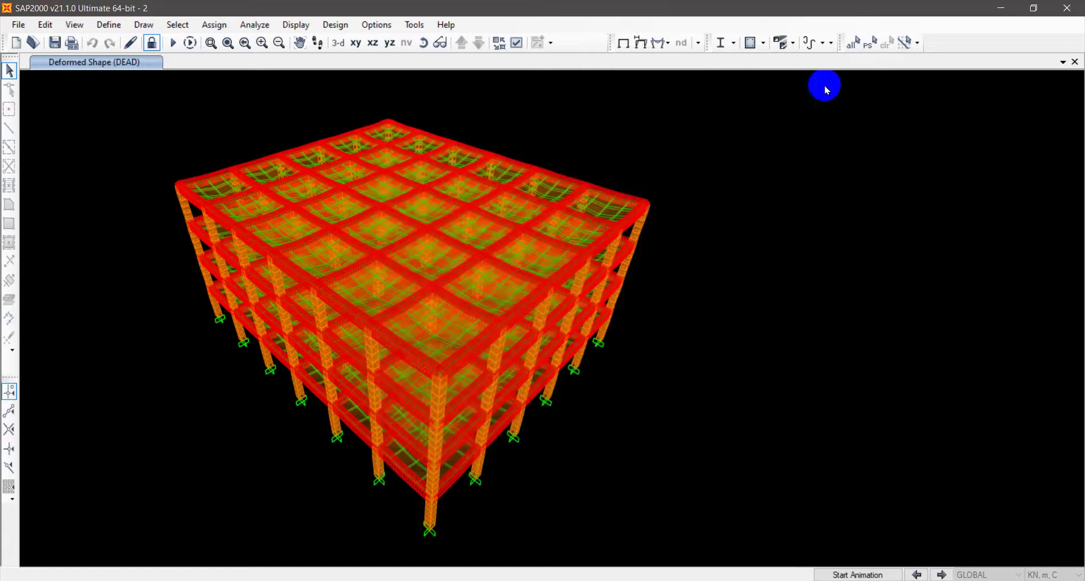
Check the design load combination selection without changing it and run the concrete frame design of the structure.
left_click(764, 46)
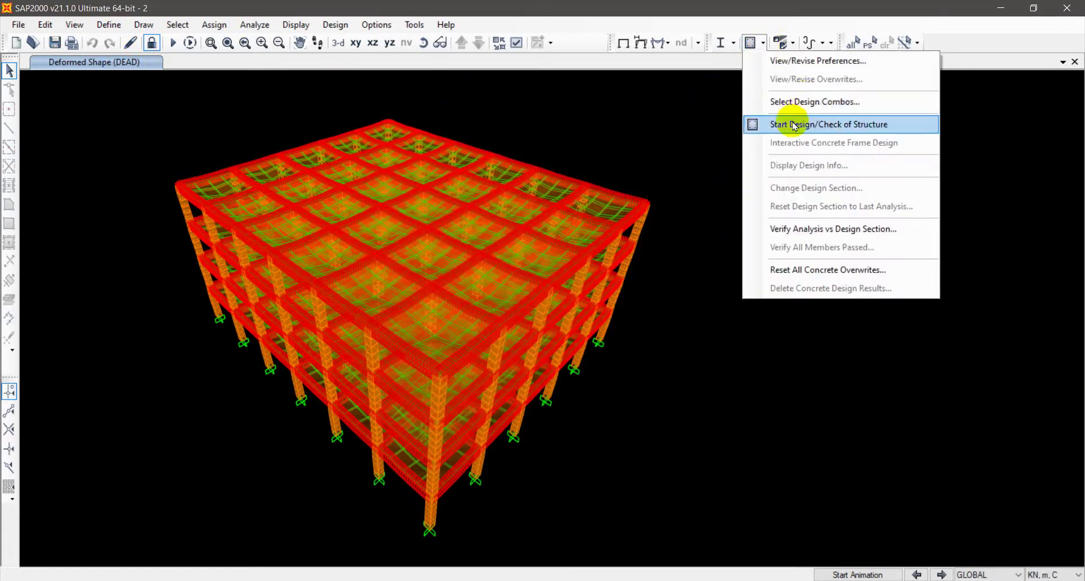
left_click(777, 100)
left_click(585, 198)
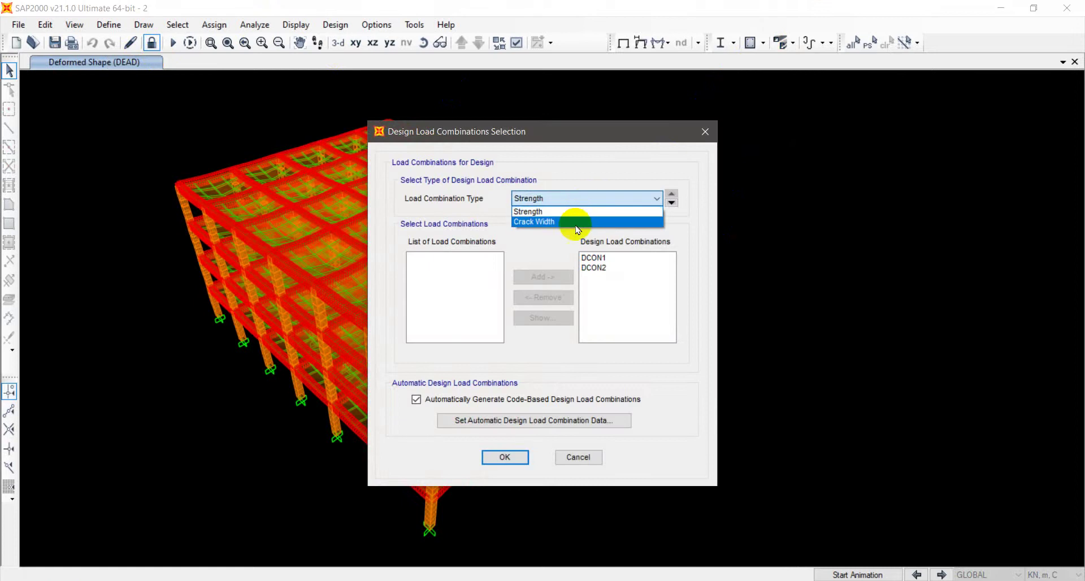
left_click(715, 134)
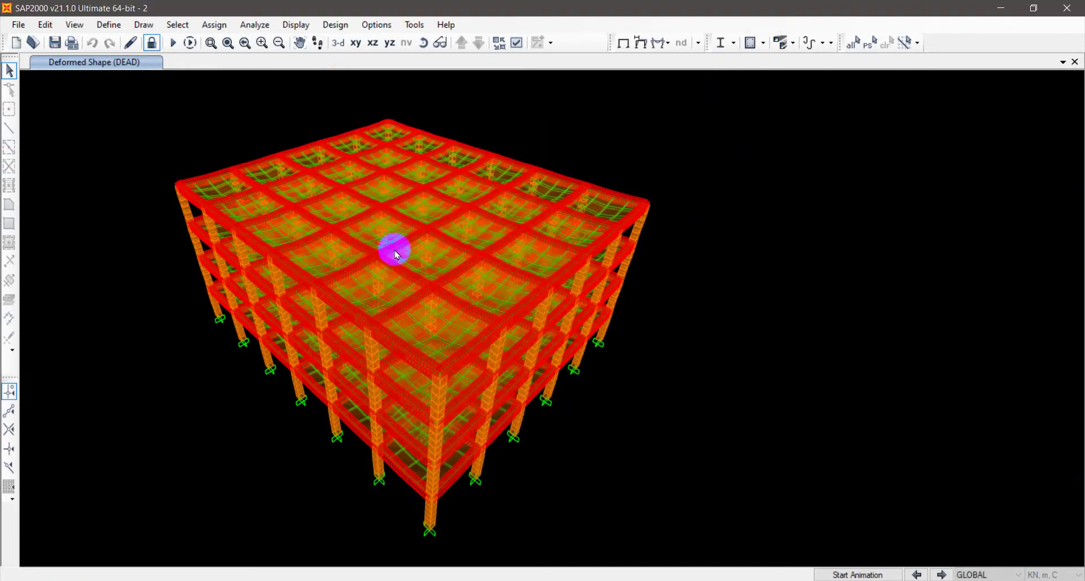
left_click(750, 43)
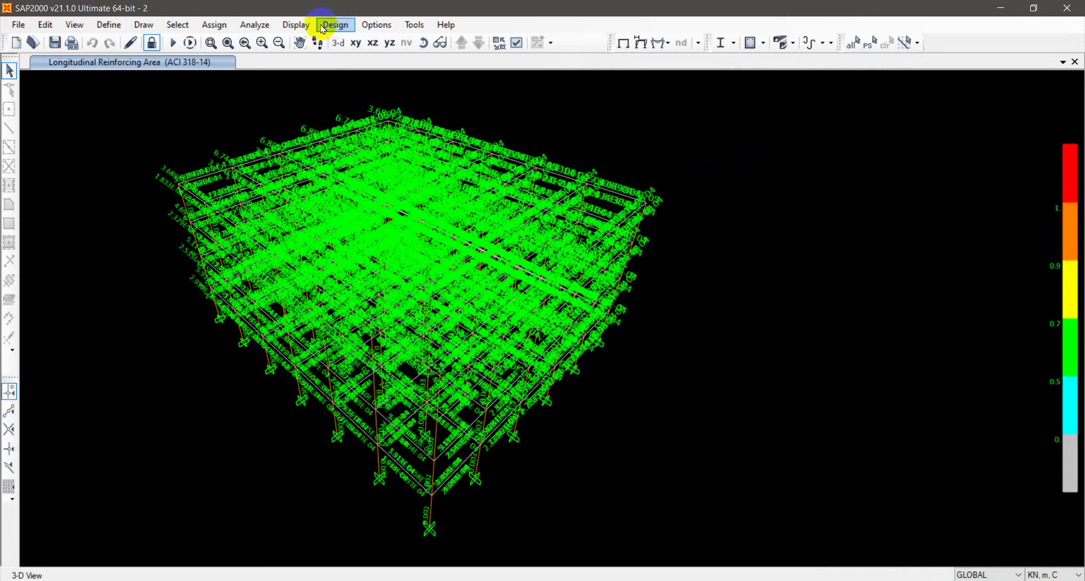
Show the joint reactions table from the Joint Output analysis results.
left_click(295, 25)
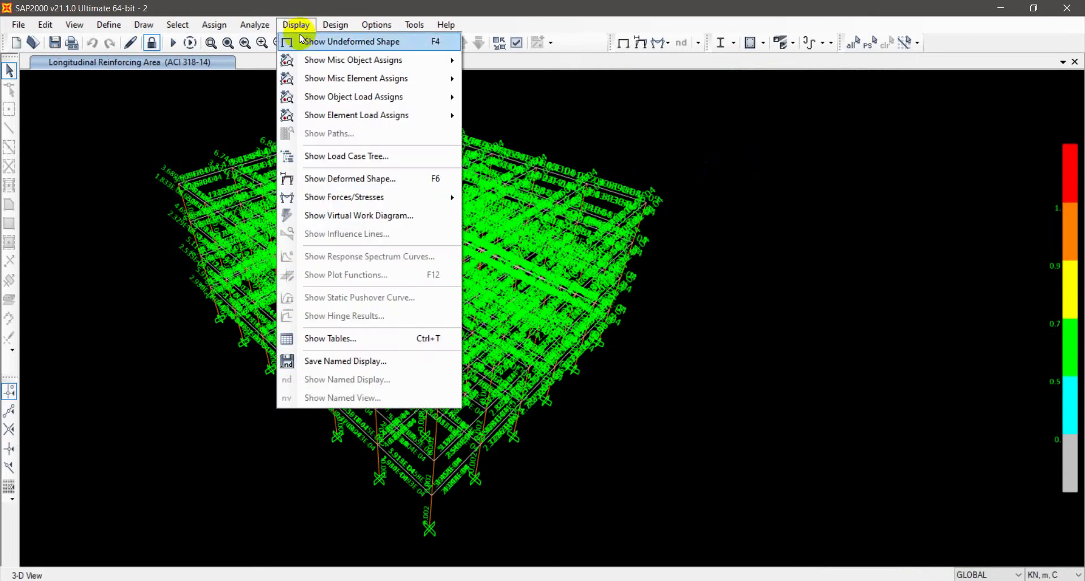
left_click(346, 340)
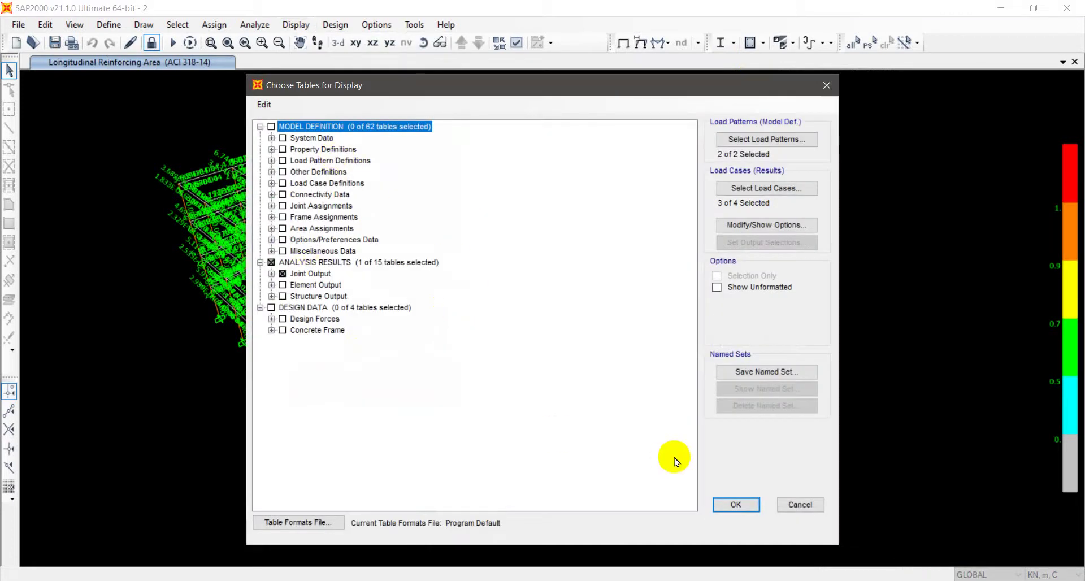
left_click(729, 503)
Try to filter the joint reactions table with a quick filter of CaseType = DCON2.
left_click(346, 132)
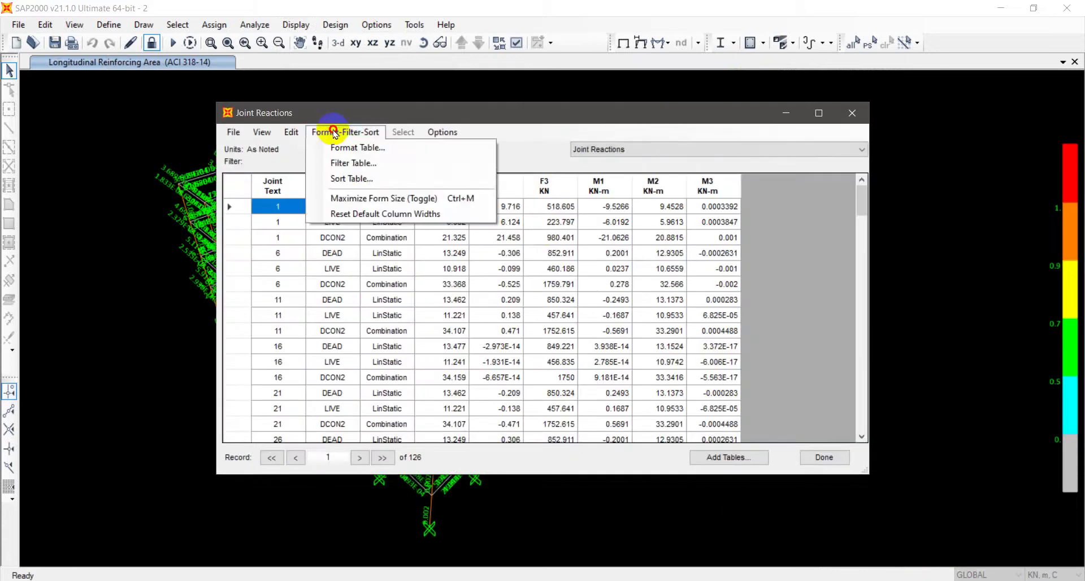
left_click(365, 166)
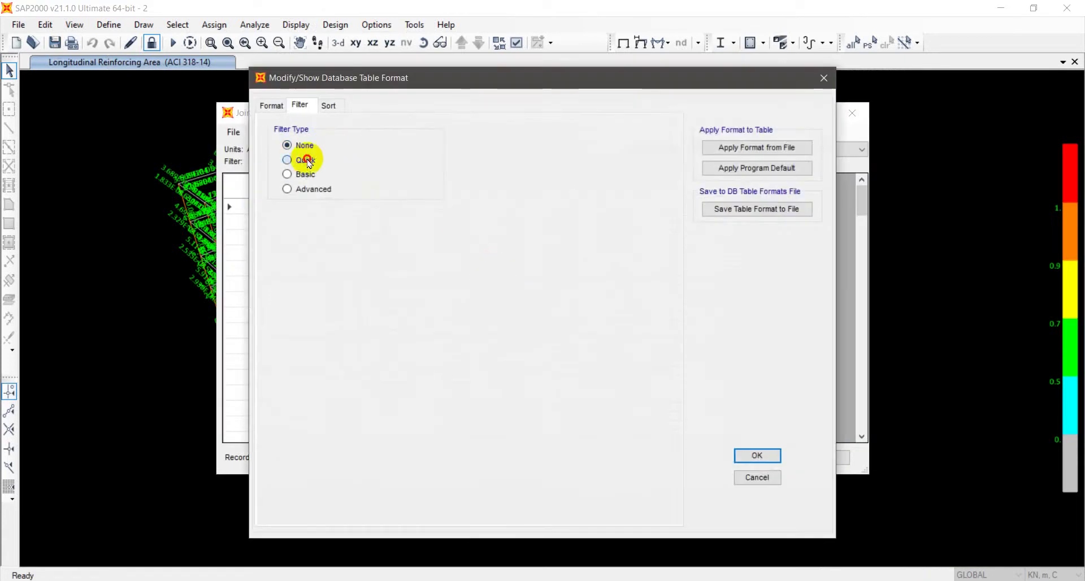
left_click(306, 161)
left_click(352, 226)
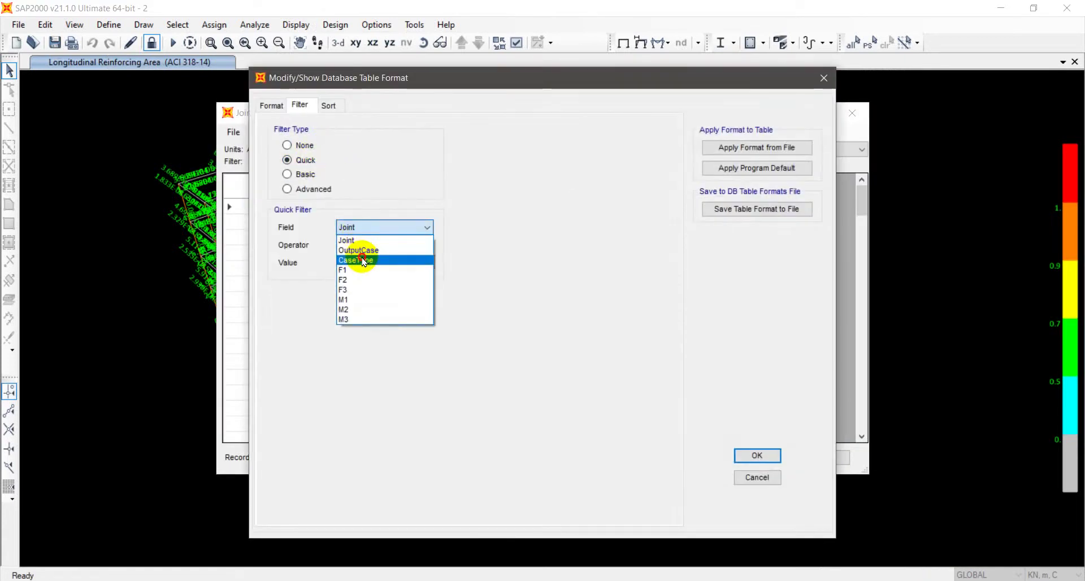
left_click(363, 261)
left_click(367, 247)
left_click(360, 270)
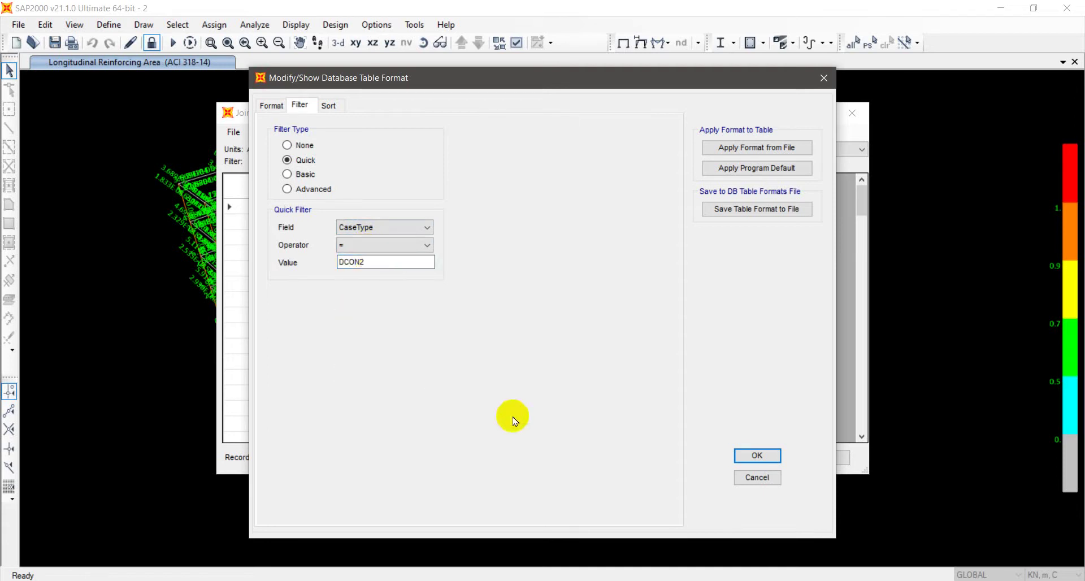
left_click(757, 455)
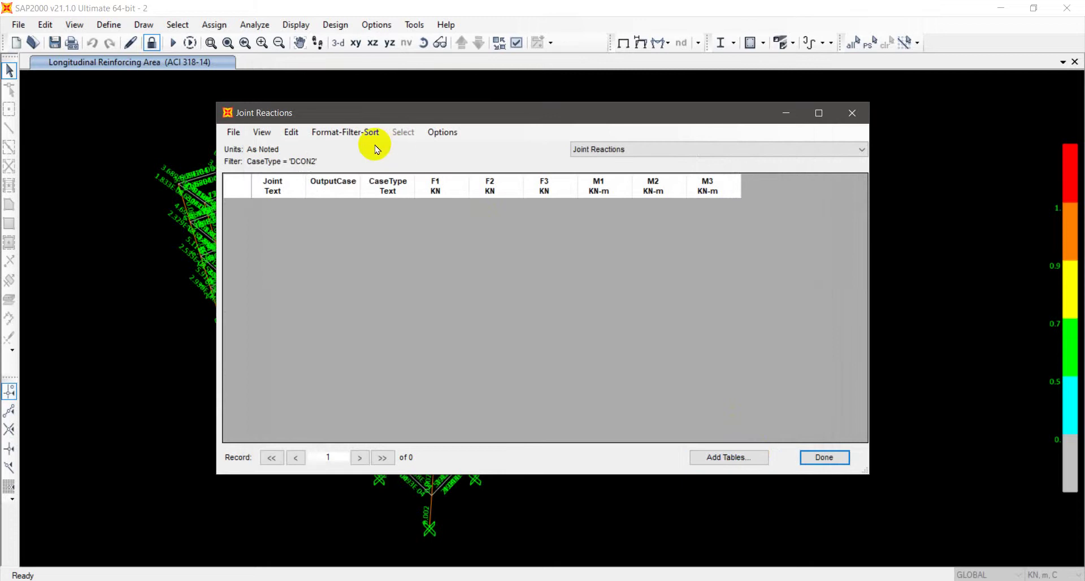
Remove the CaseType filter from the joint reactions table by setting the filter type to None.
left_click(333, 132)
left_click(389, 178)
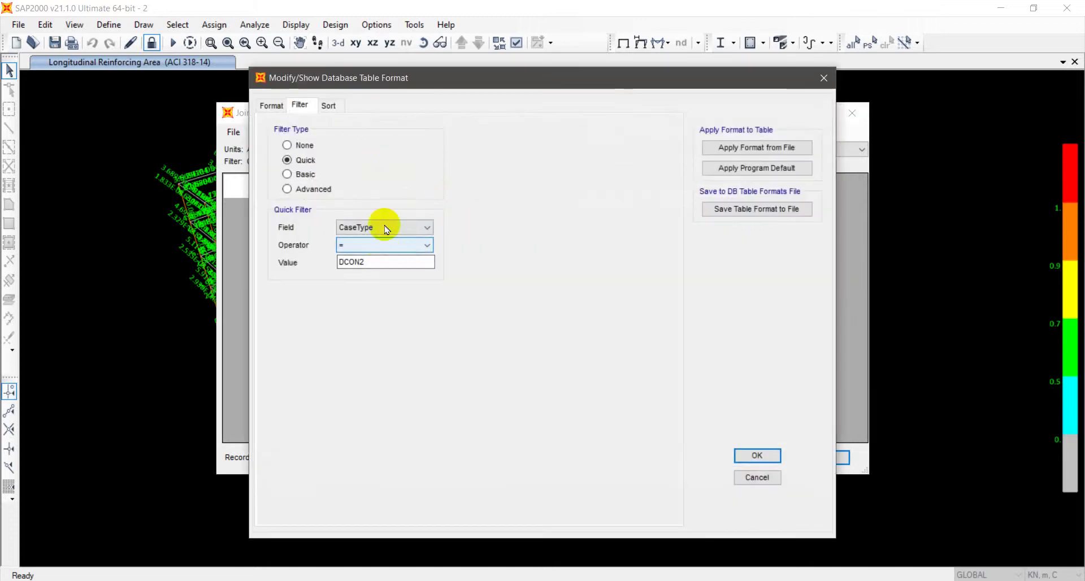
left_click(288, 145)
left_click(760, 455)
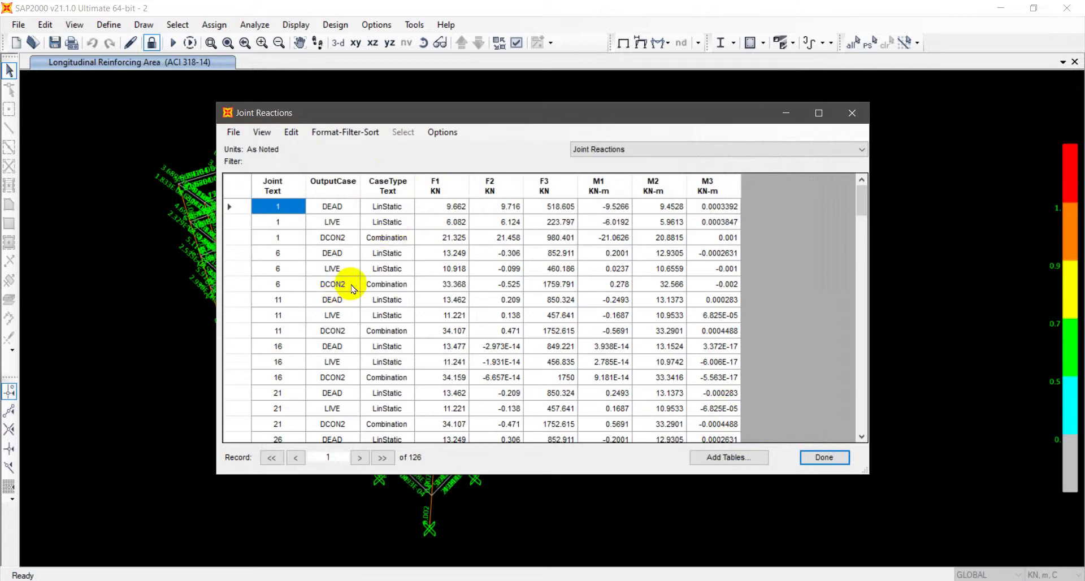
Apply a quick filter of OutputCase = DCON2 to the joint reactions table.
left_click(342, 133)
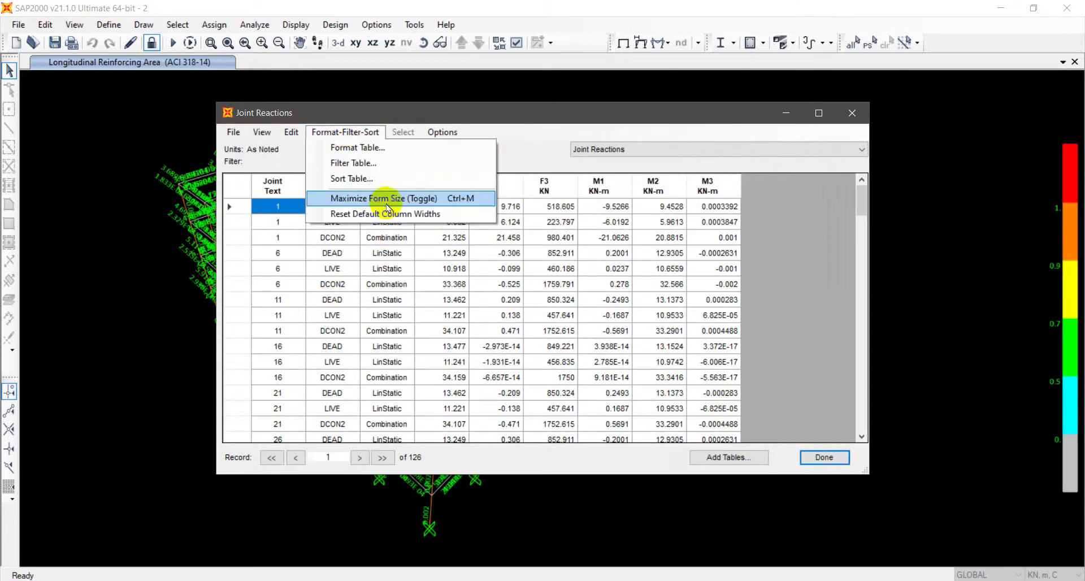
left_click(355, 164)
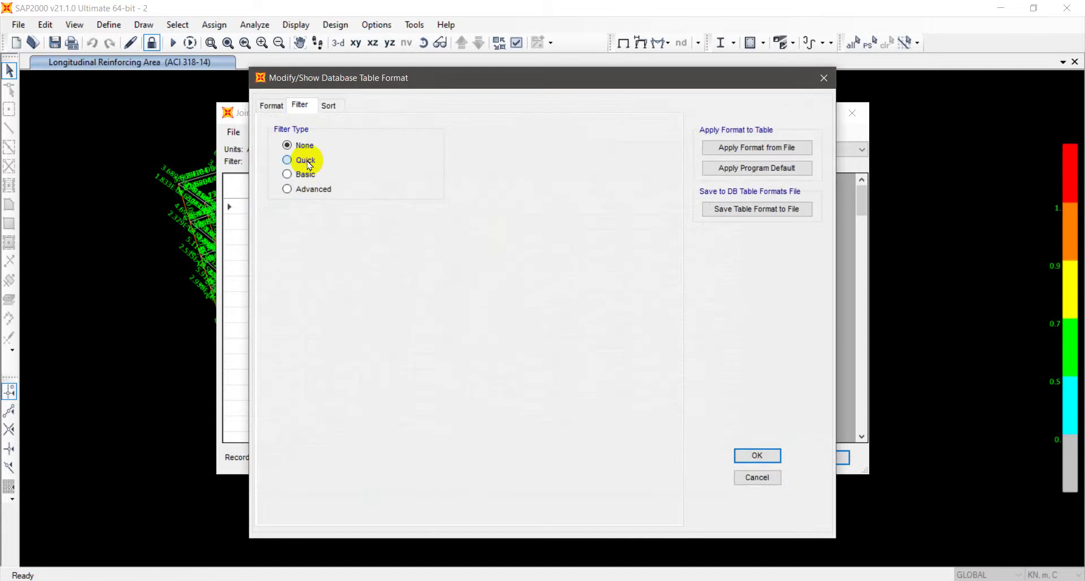
left_click(305, 160)
left_click(359, 227)
left_click(386, 258)
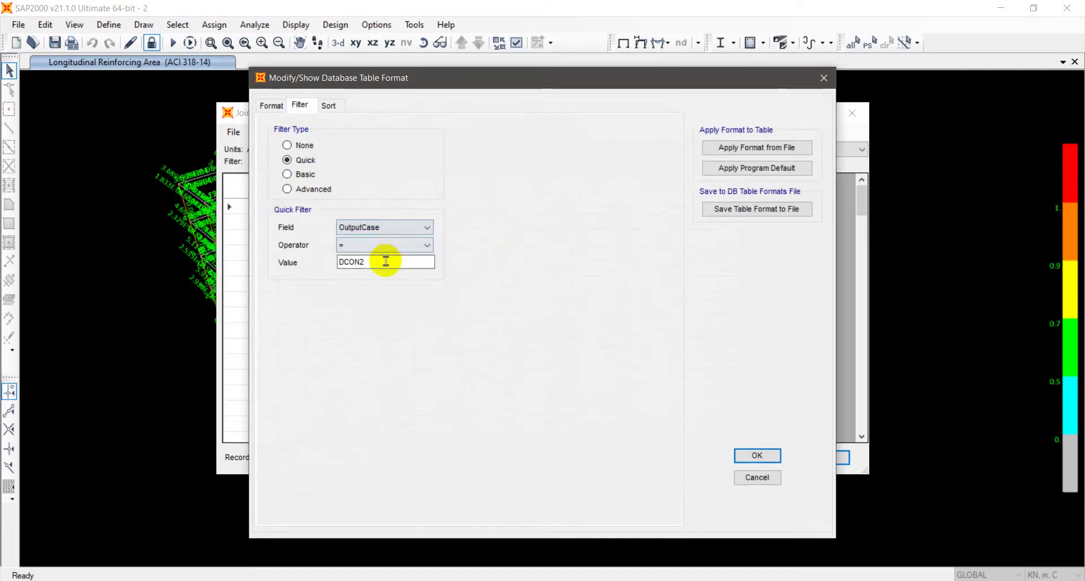
left_click(756, 455)
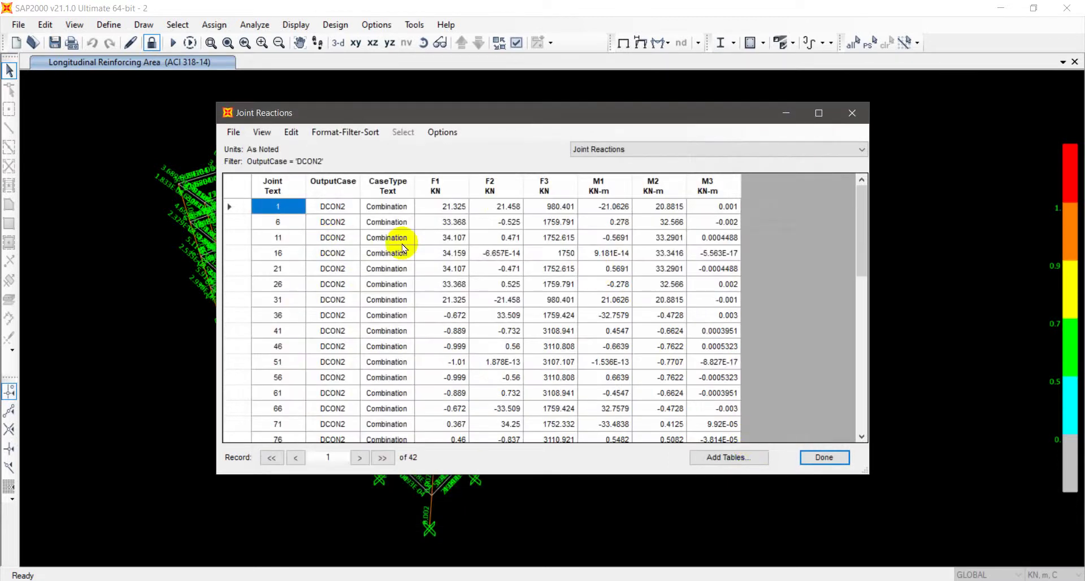
Set the CaseType field to Not Printed in the joint reactions table format and apply it.
left_click(344, 131)
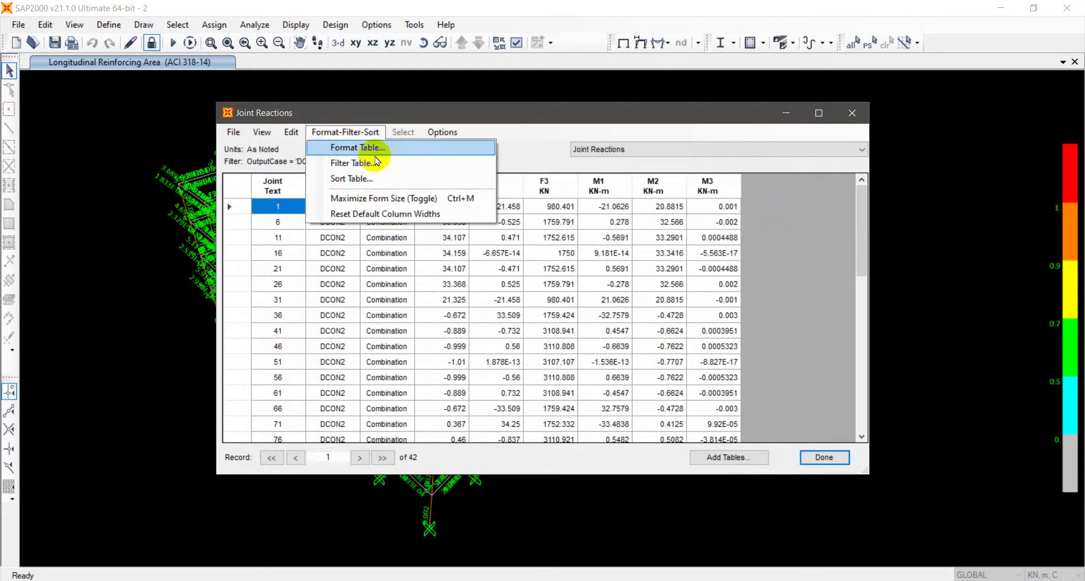
left_click(427, 196)
left_click_drag(466, 89, 685, 77)
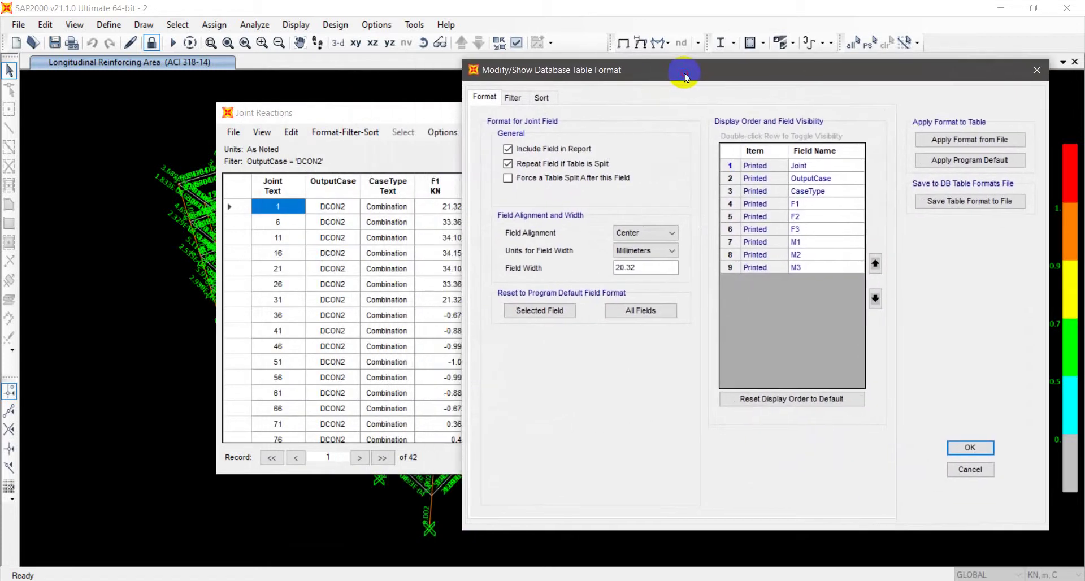
left_click(820, 179)
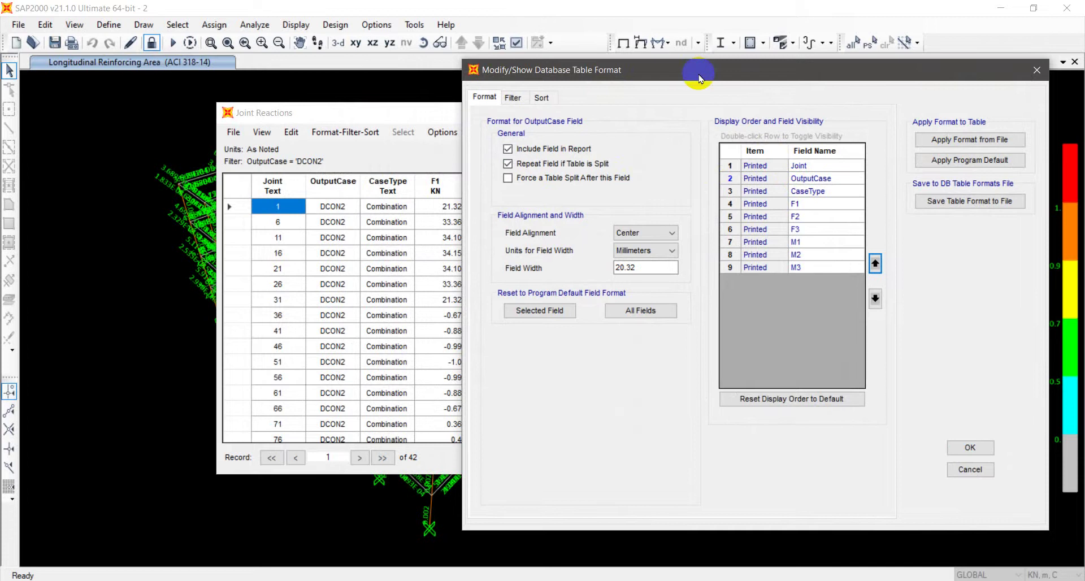
left_click_drag(699, 77, 504, 220)
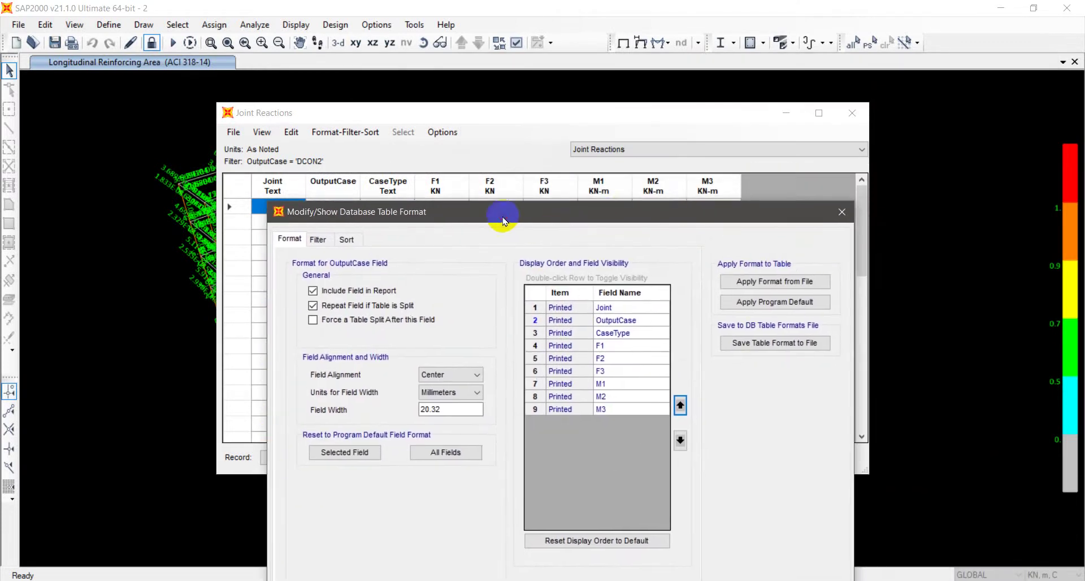
left_click(616, 333)
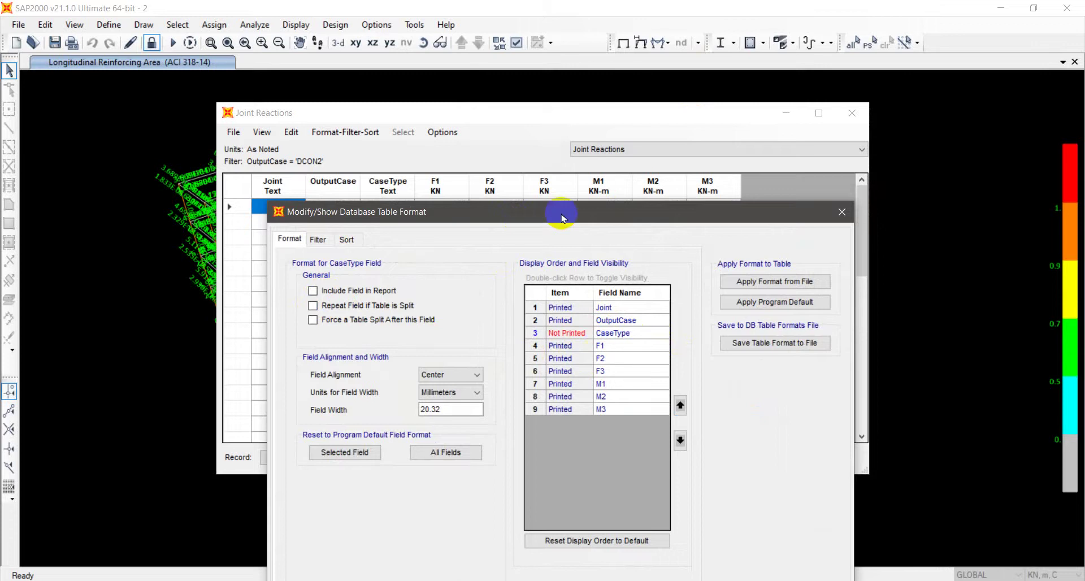
left_click_drag(562, 219, 500, 306)
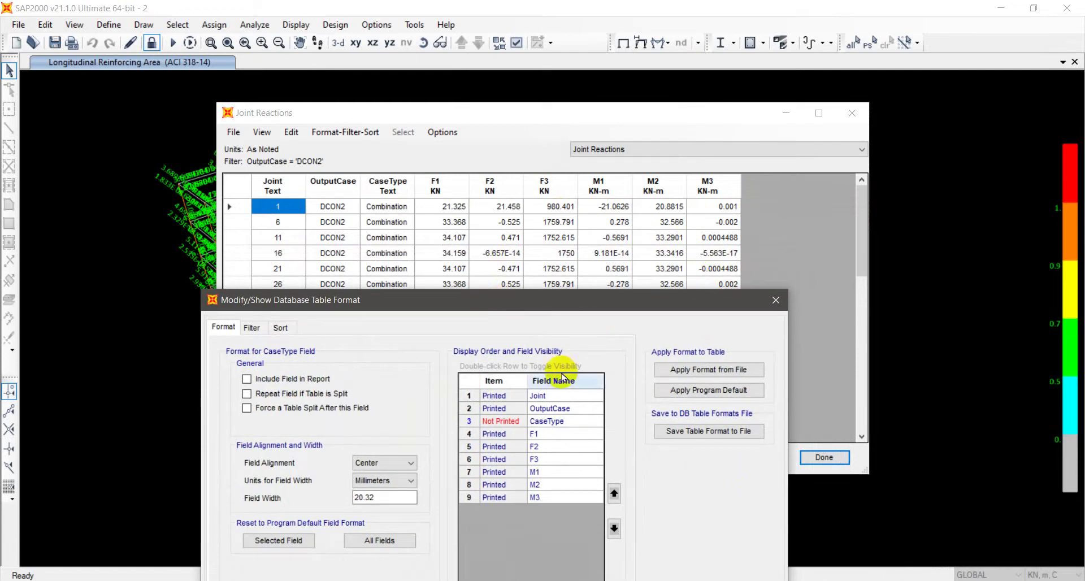
left_click_drag(532, 302, 543, 145)
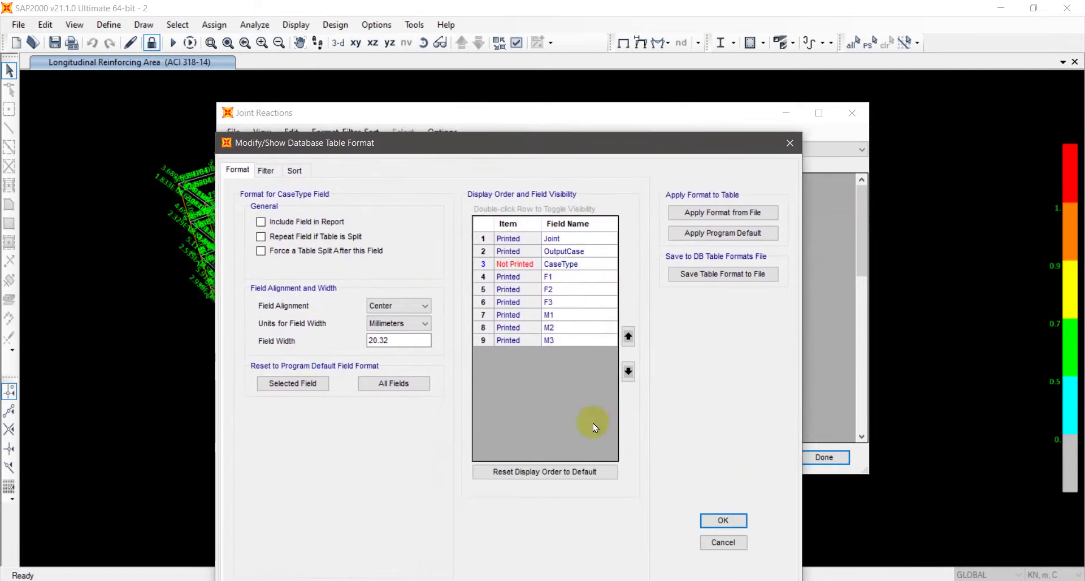
left_click(717, 520)
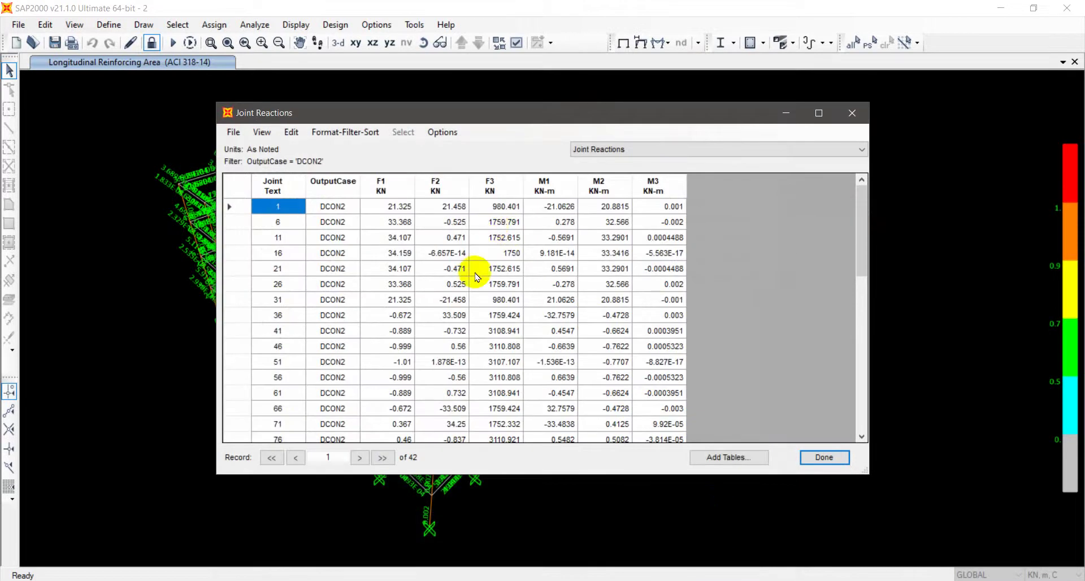
Examine the DCON2 reaction forces and moments joint by joint through the table, and close the table.
scroll(477, 277, "down", 9)
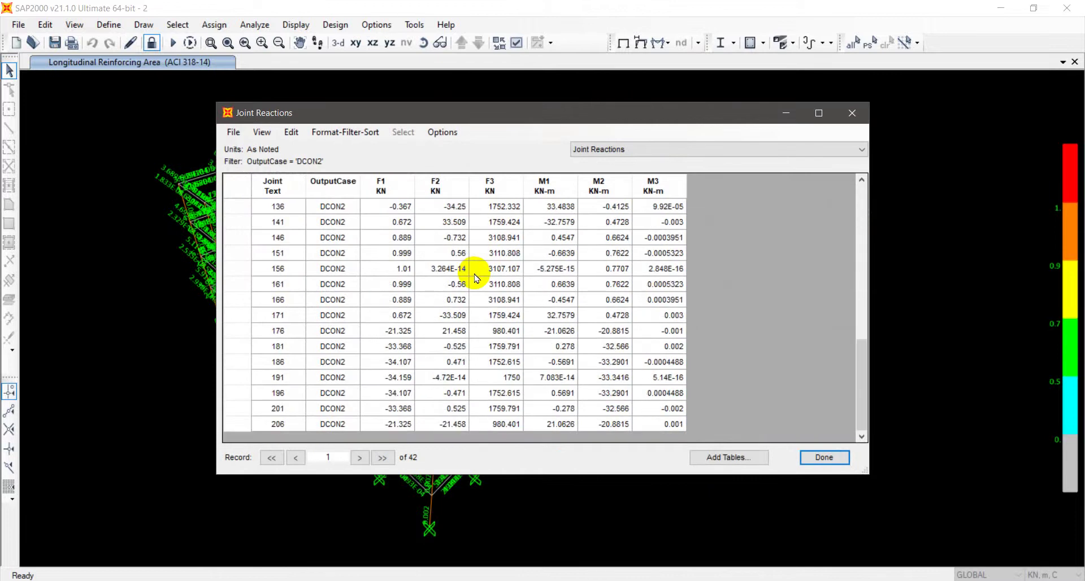
scroll(477, 277, "up", 9)
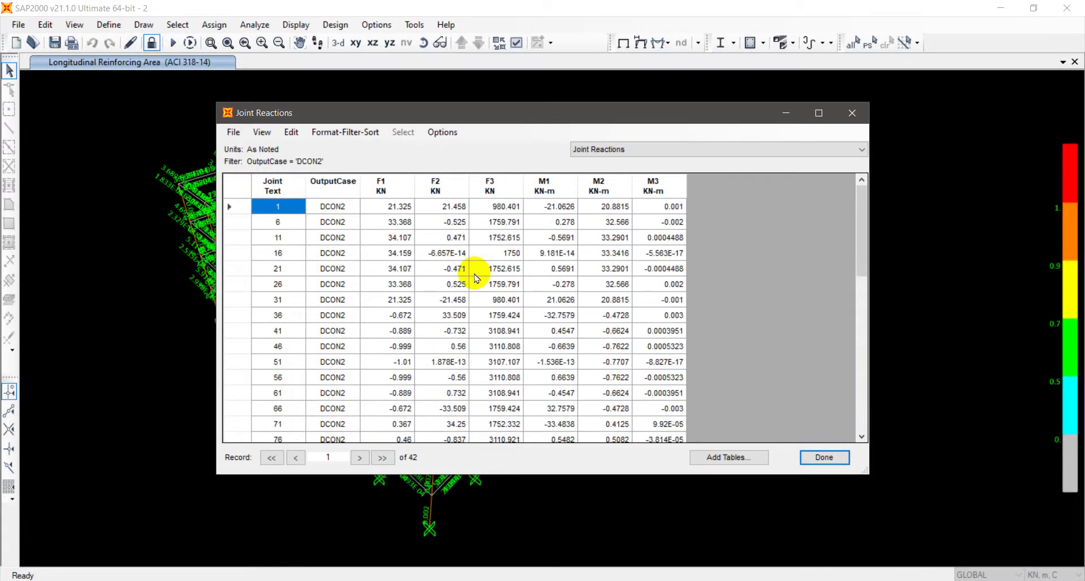
scroll(305, 226, "down", 7)
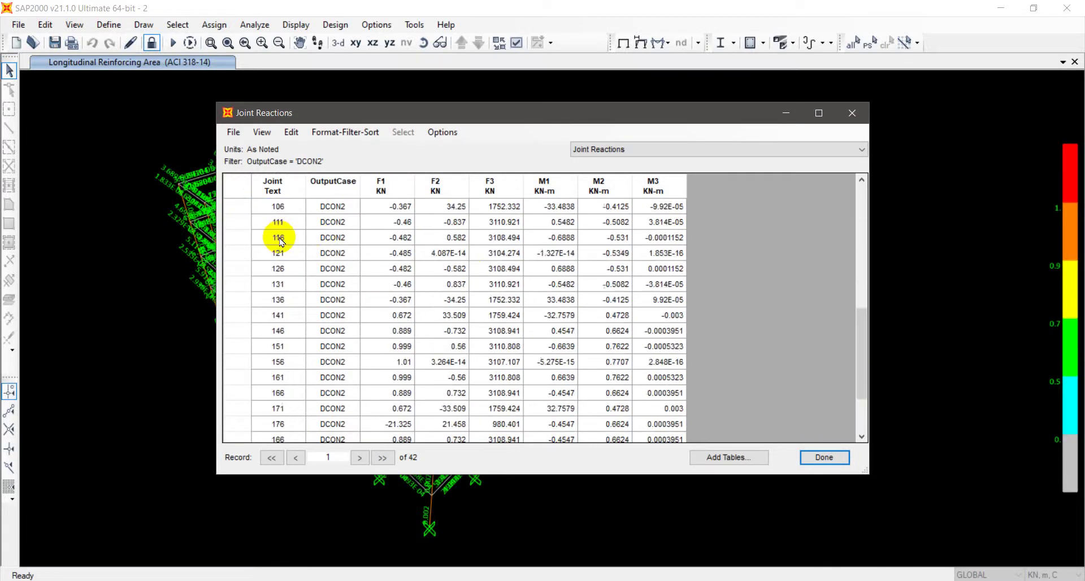
scroll(286, 252, "up", 3)
scroll(290, 305, "up", 4)
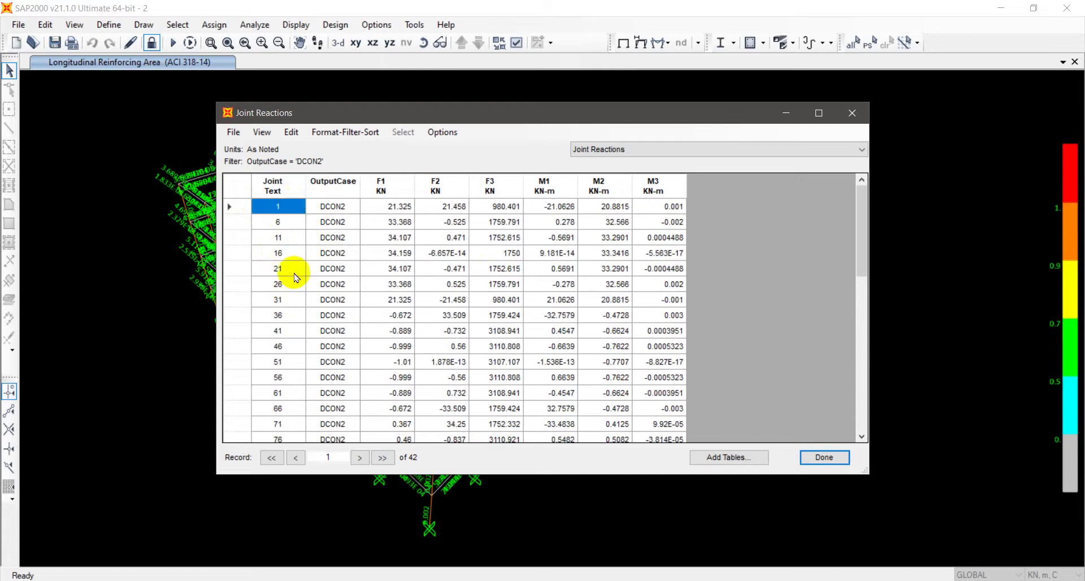
scroll(308, 390, "down", 2)
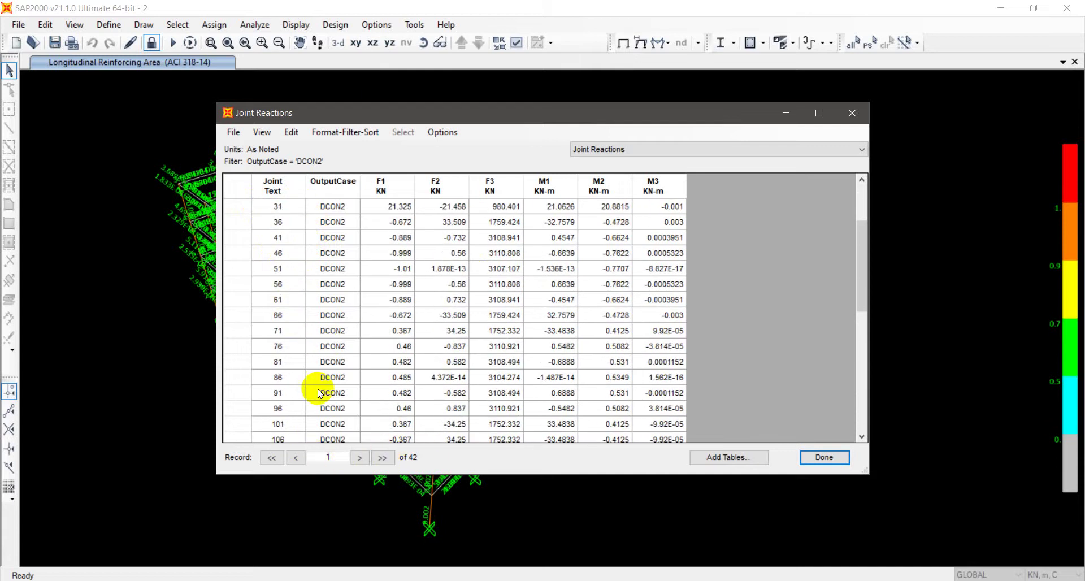
left_click(369, 458)
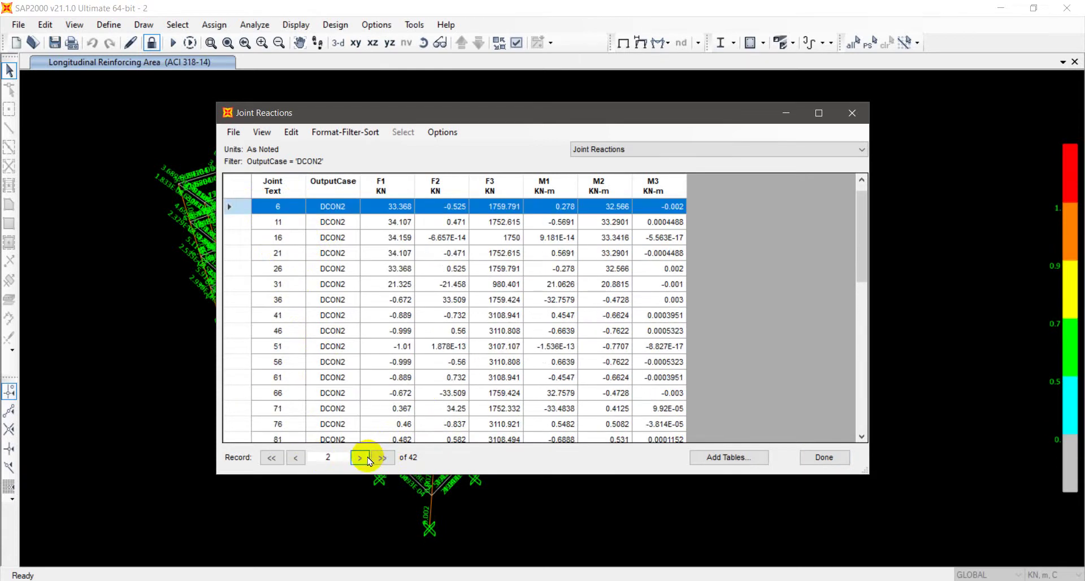
left_click(368, 458)
left_click(369, 458)
left_click(368, 458)
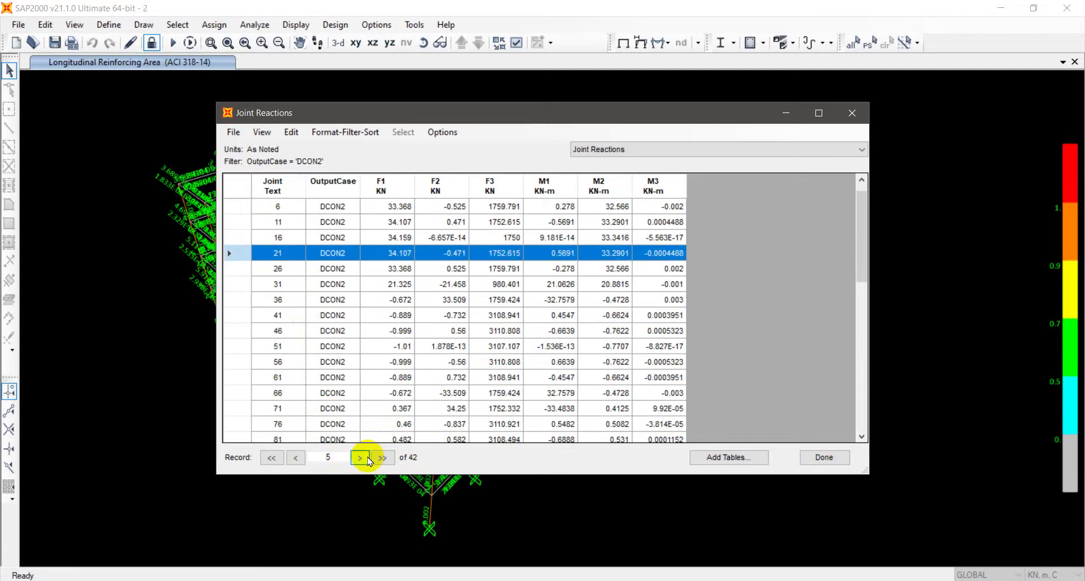
left_click(368, 459)
left_click(368, 458)
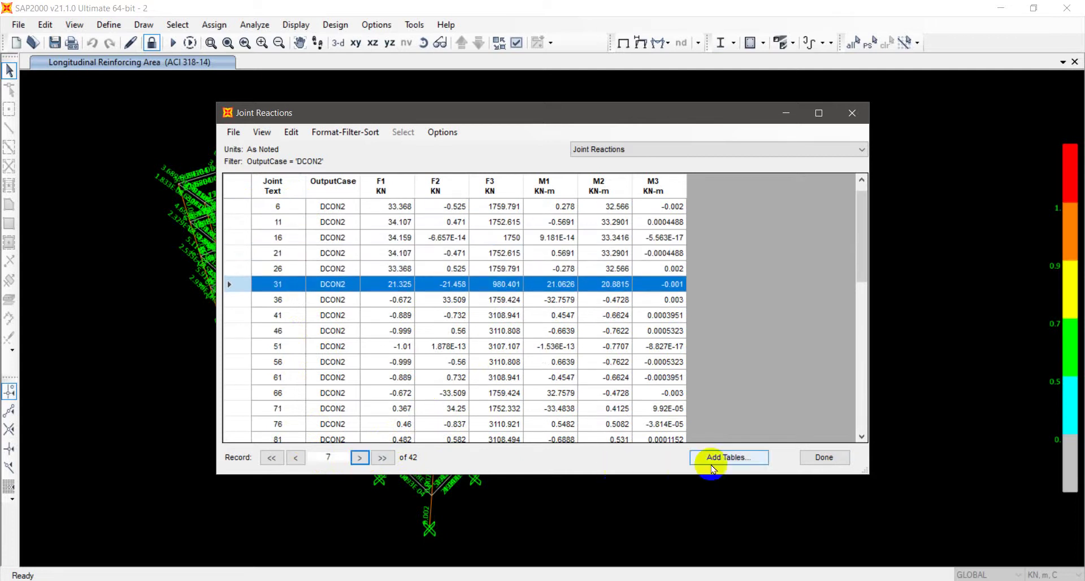
left_click(858, 112)
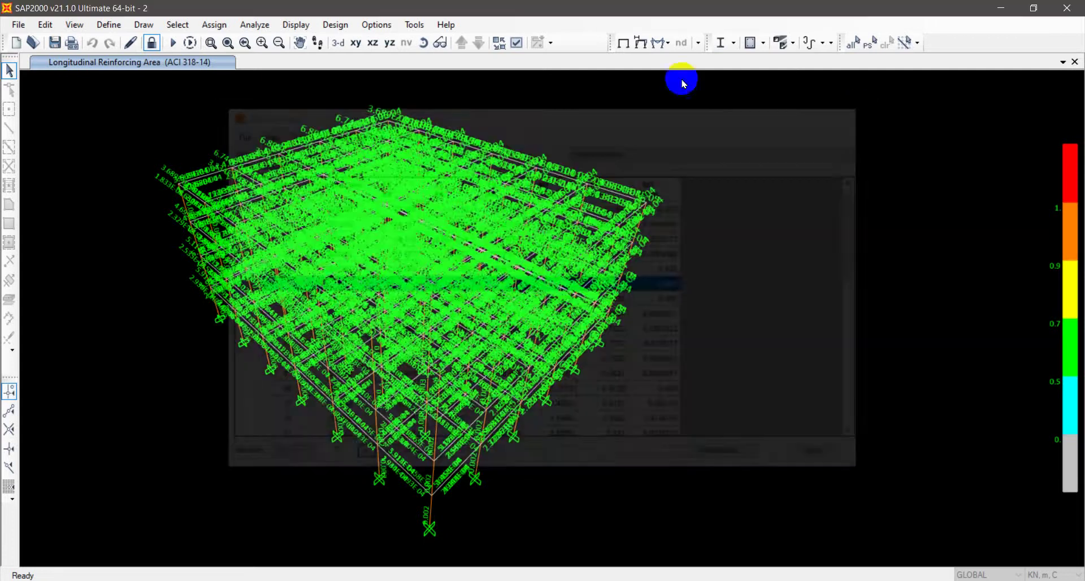
Display the Joint Reactions table from the joint output analysis results.
left_click(254, 24)
mouse_move(294, 25)
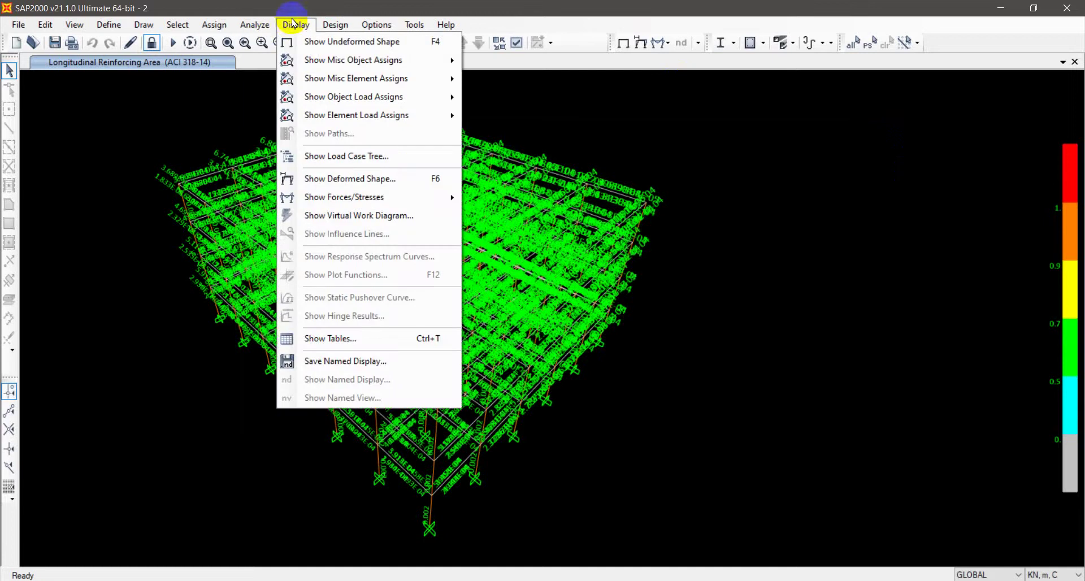
left_click(384, 338)
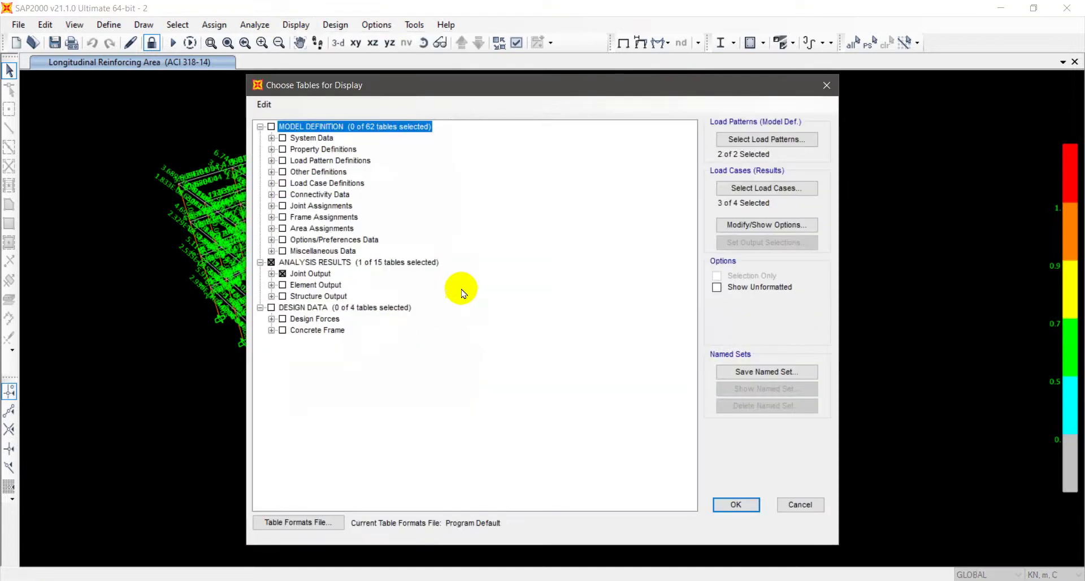
left_click(271, 273)
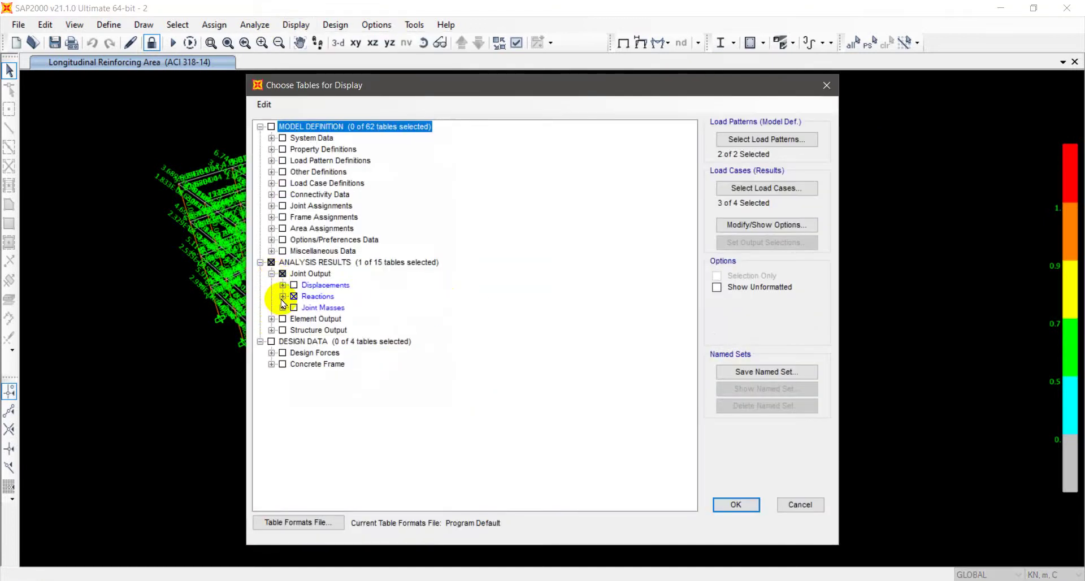
left_click(282, 296)
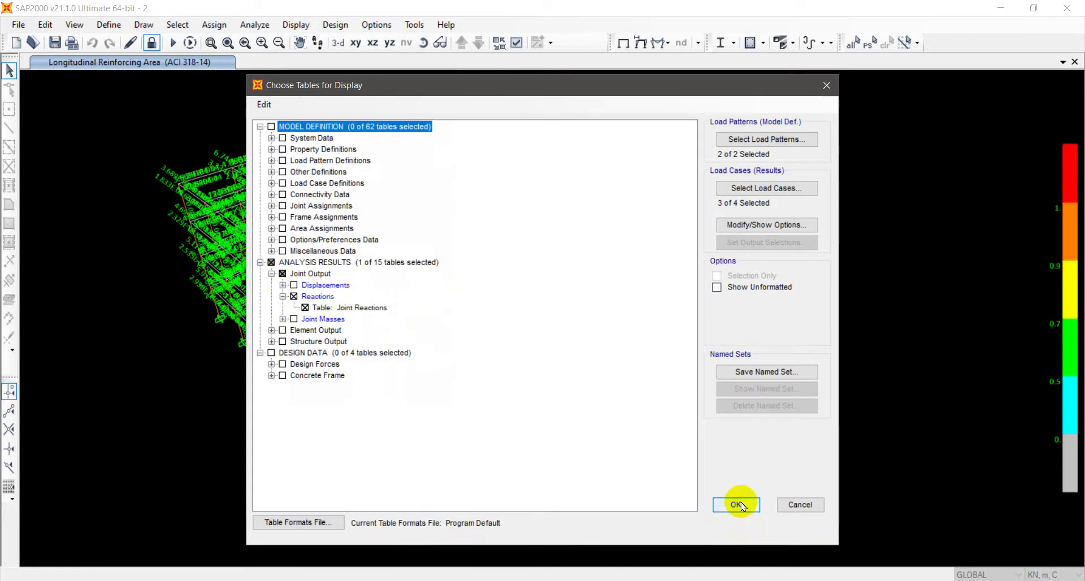
left_click(271, 342)
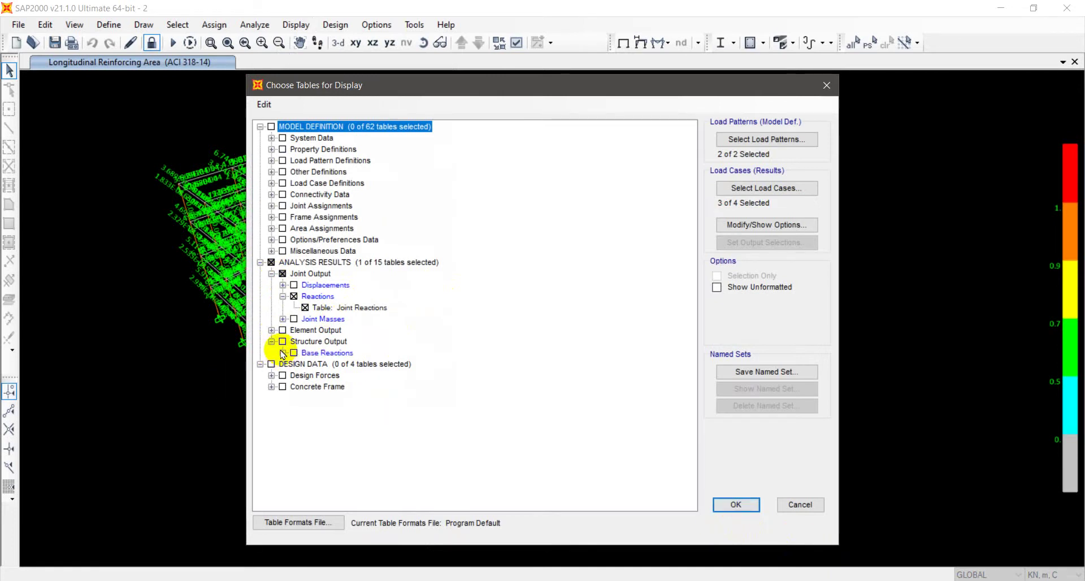
left_click(734, 504)
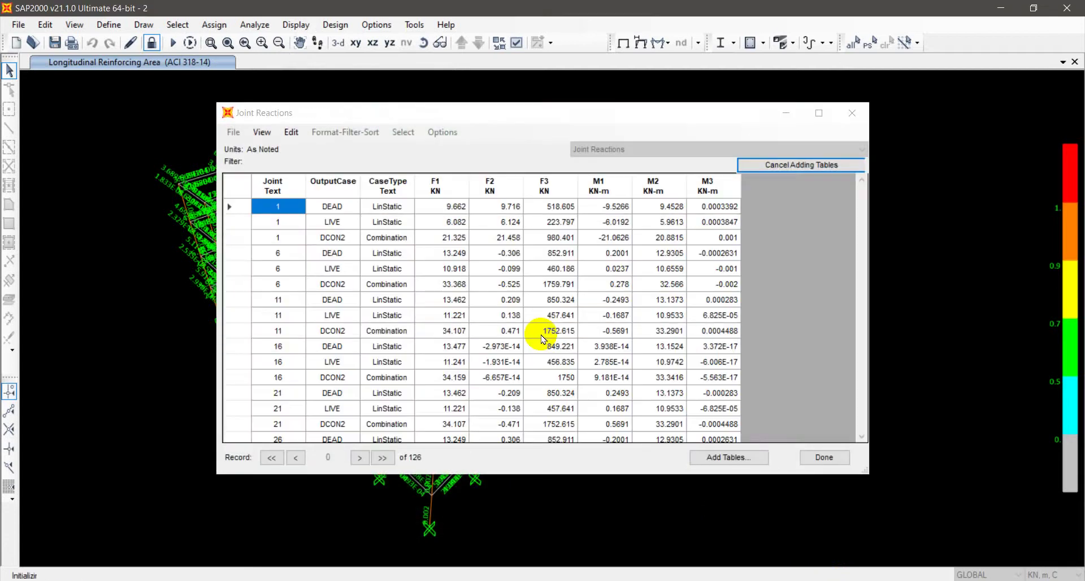
Apply a quick filter to the joint reactions table with field OutputCase, operator = and value DCON2.
left_click(341, 132)
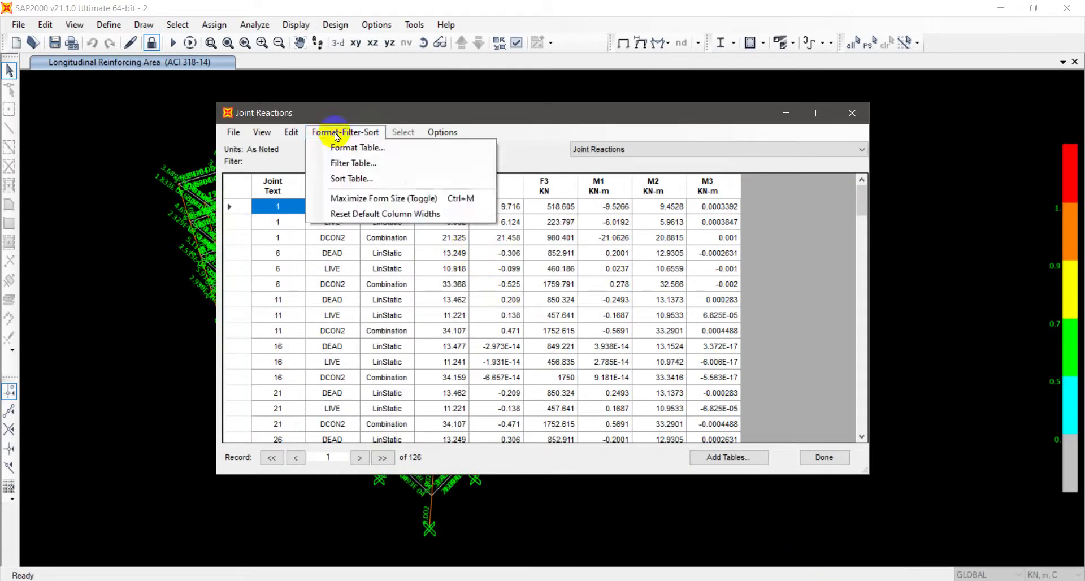
left_click(374, 163)
left_click(288, 160)
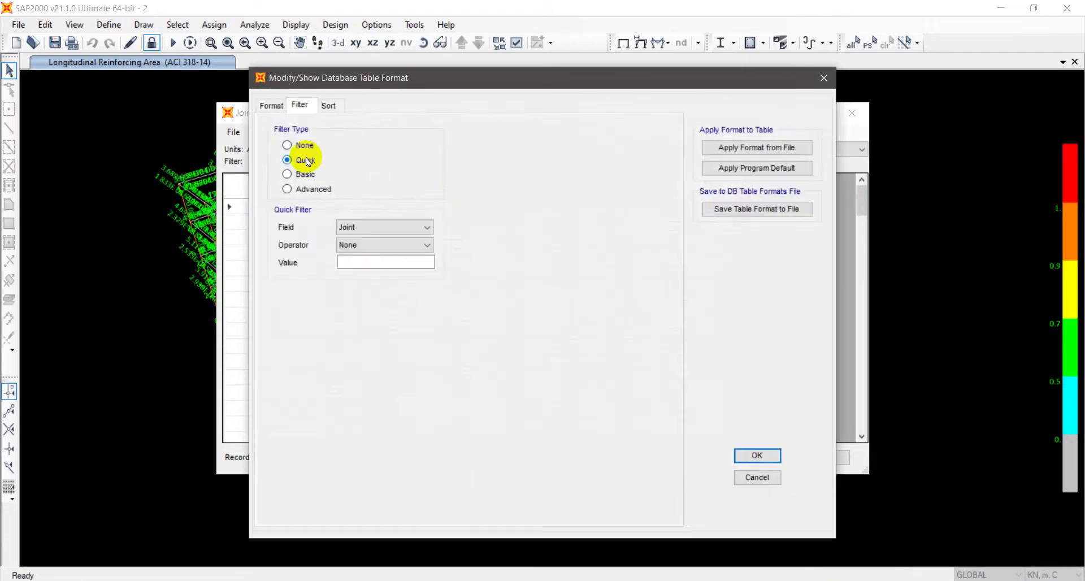
left_click(393, 233)
left_click(383, 250)
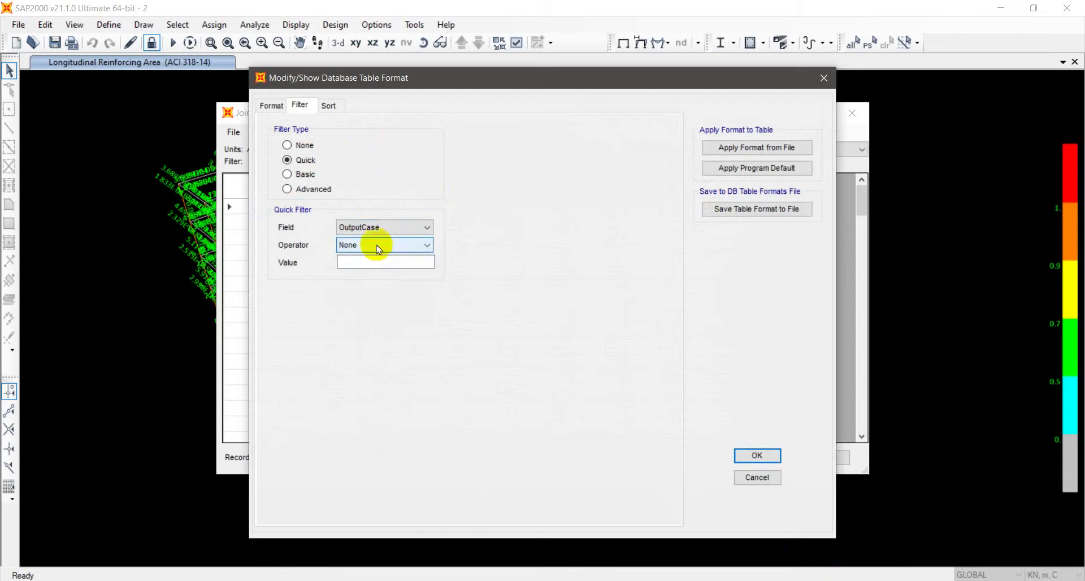
left_click(376, 244)
left_click(377, 268)
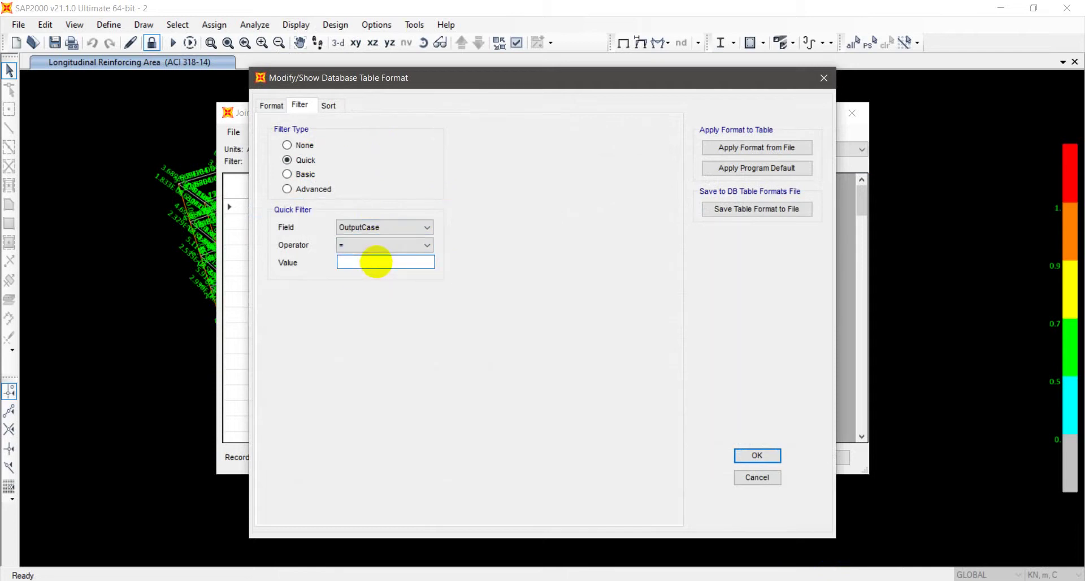
left_click(376, 262)
type("DCON2")
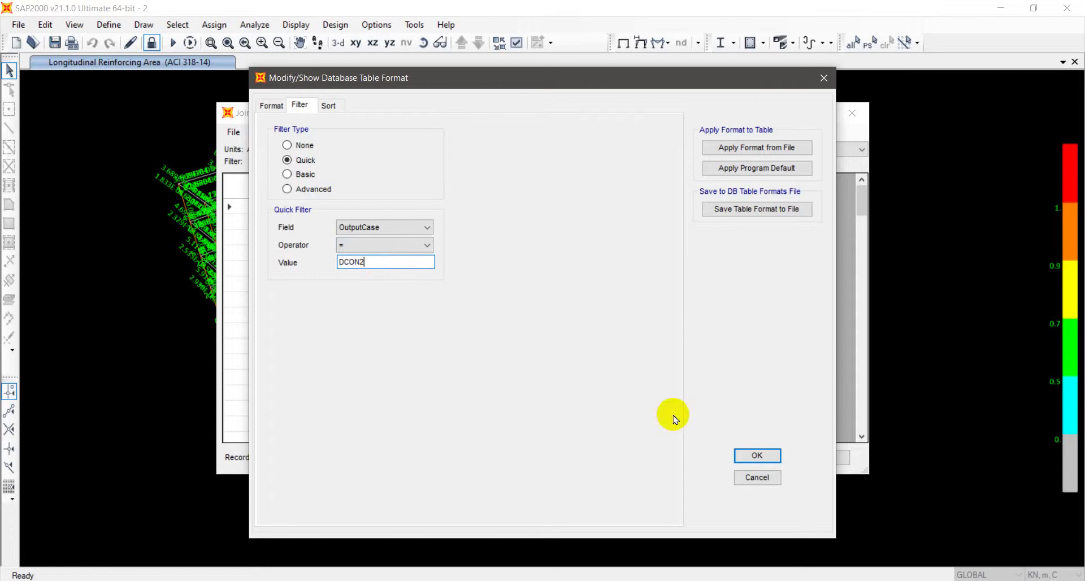
left_click(757, 455)
Examine the filtered DCON2 joint reactions over the whole table, advancing record by record through the first joints.
scroll(454, 248, "down", 9)
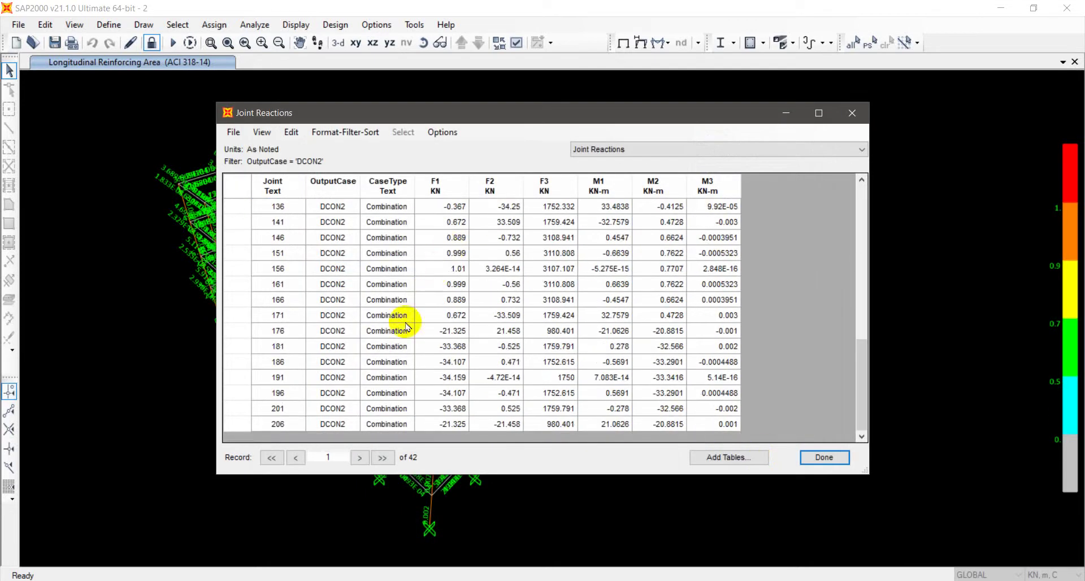
scroll(395, 339, "up", 9)
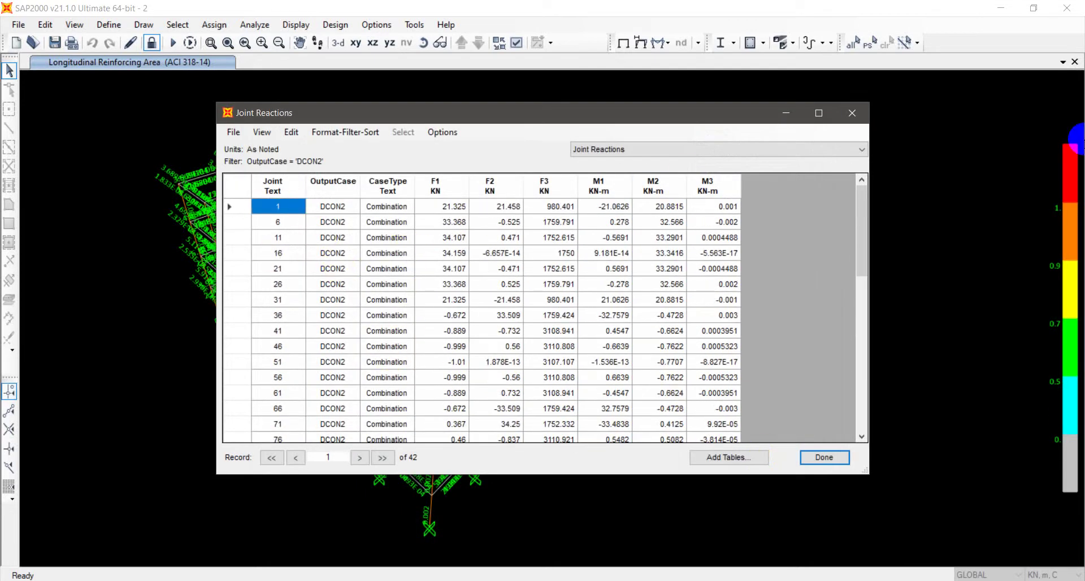
scroll(509, 266, "down", 9)
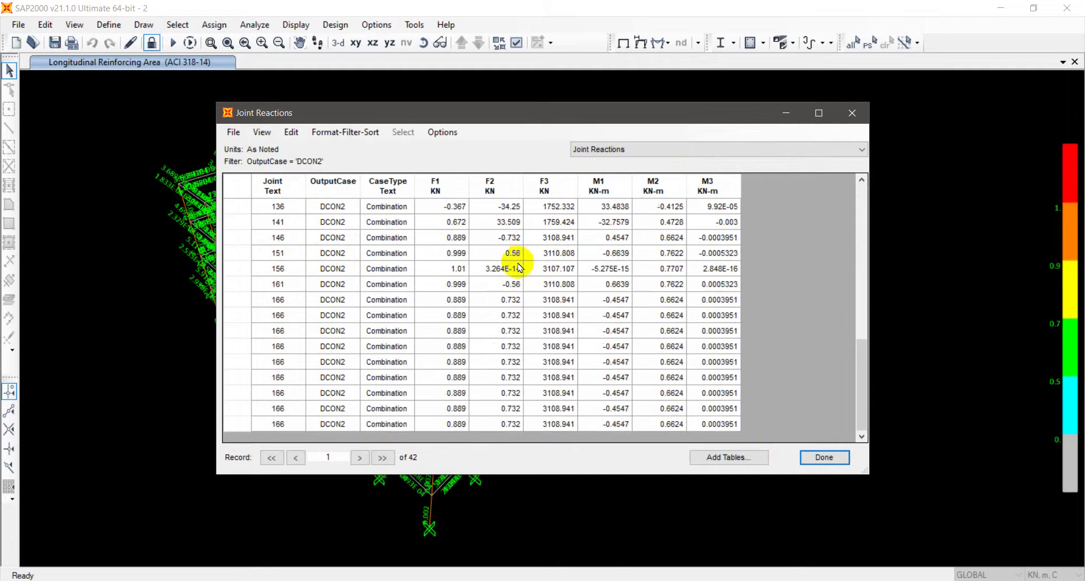
left_click(358, 458)
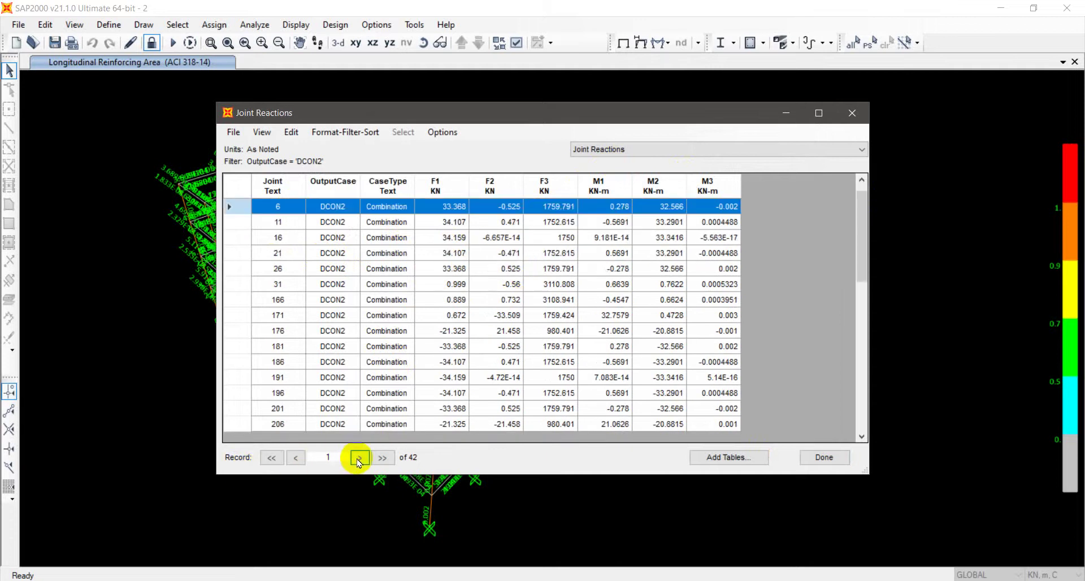
left_click(359, 457)
left_click(358, 457)
left_click(359, 458)
left_click(358, 457)
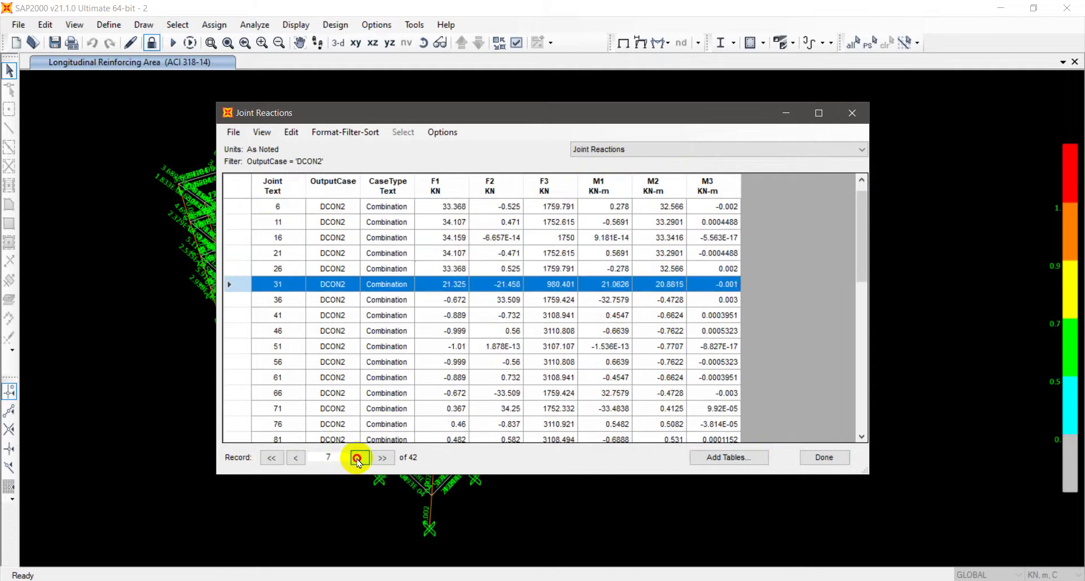
left_click(358, 457)
left_click(359, 458)
left_click(358, 457)
left_click(359, 457)
left_click(358, 458)
left_click(359, 457)
left_click(358, 458)
left_click(358, 458)
left_click(358, 458)
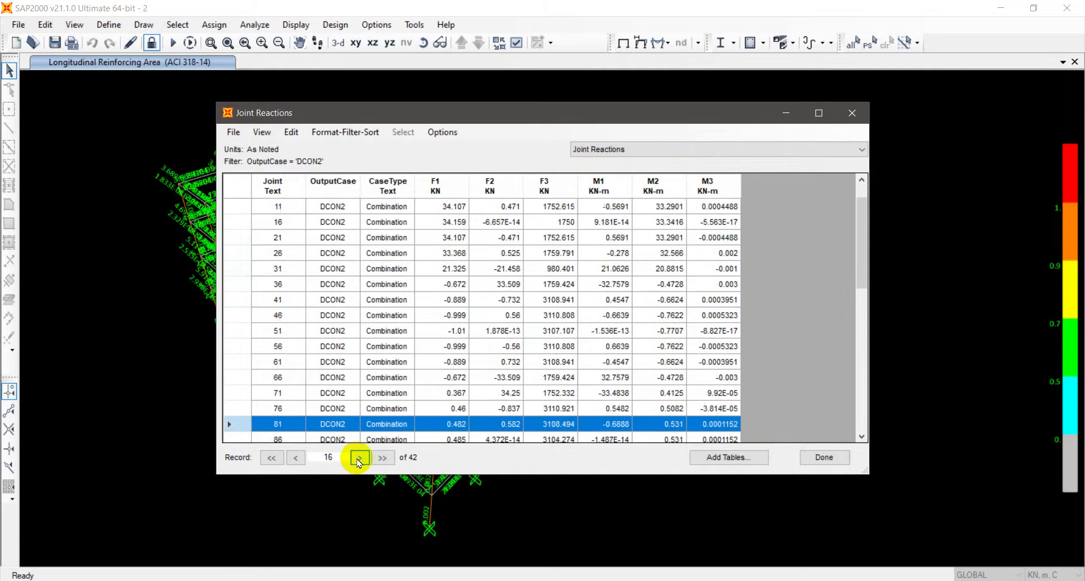
left_click(358, 458)
left_click(359, 458)
scroll(377, 335, "down", 6)
scroll(377, 335, "down", 2)
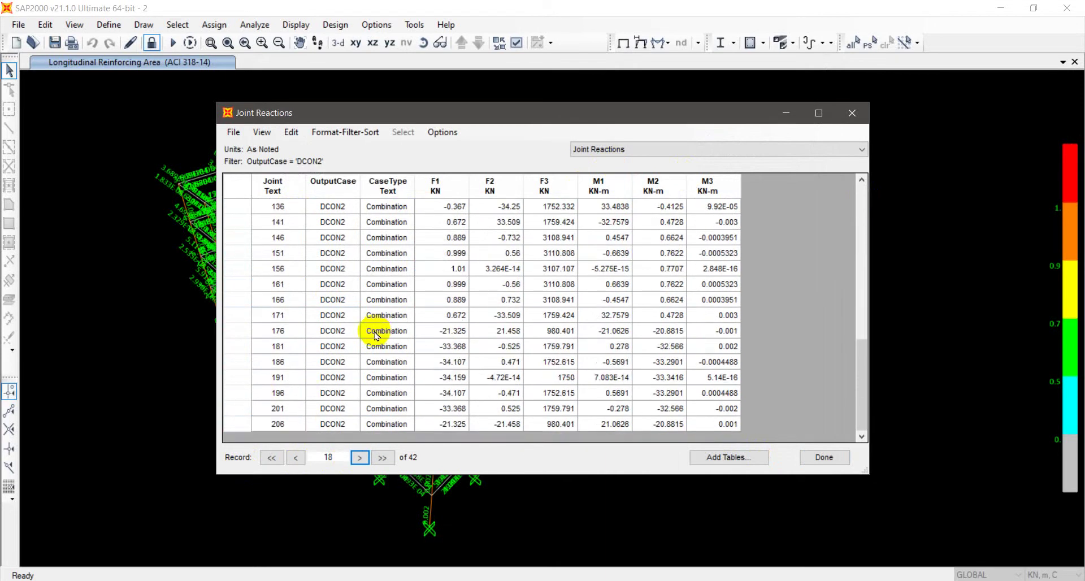
Highlight the Joint column down to the last record, check the F1 reaction of joint 1, and close the joint reactions table.
left_click(281, 376)
left_click(280, 410)
left_click(279, 430)
scroll(281, 425, "up", 9)
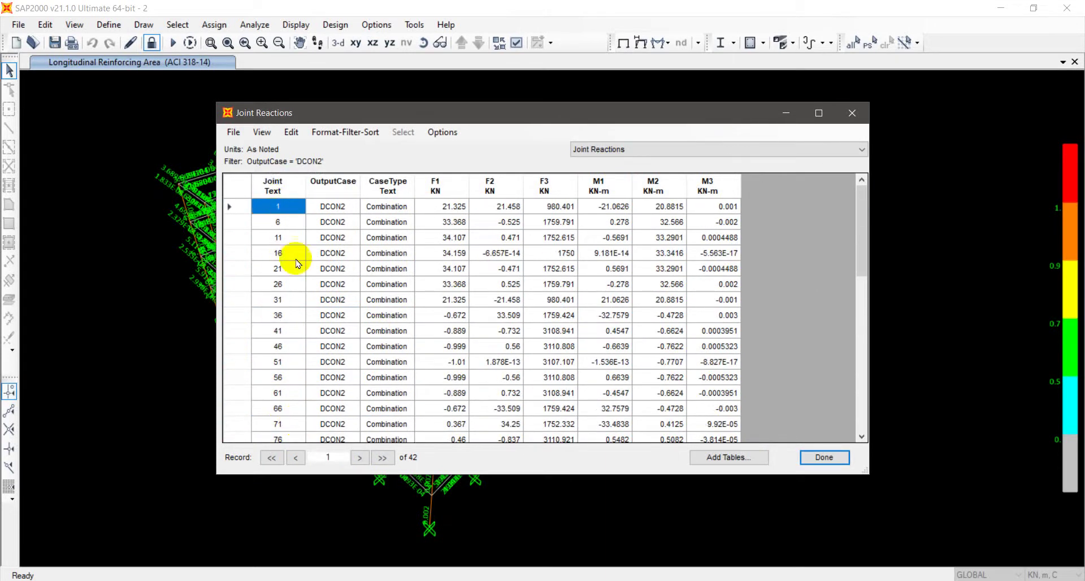
left_click_drag(272, 206, 254, 559)
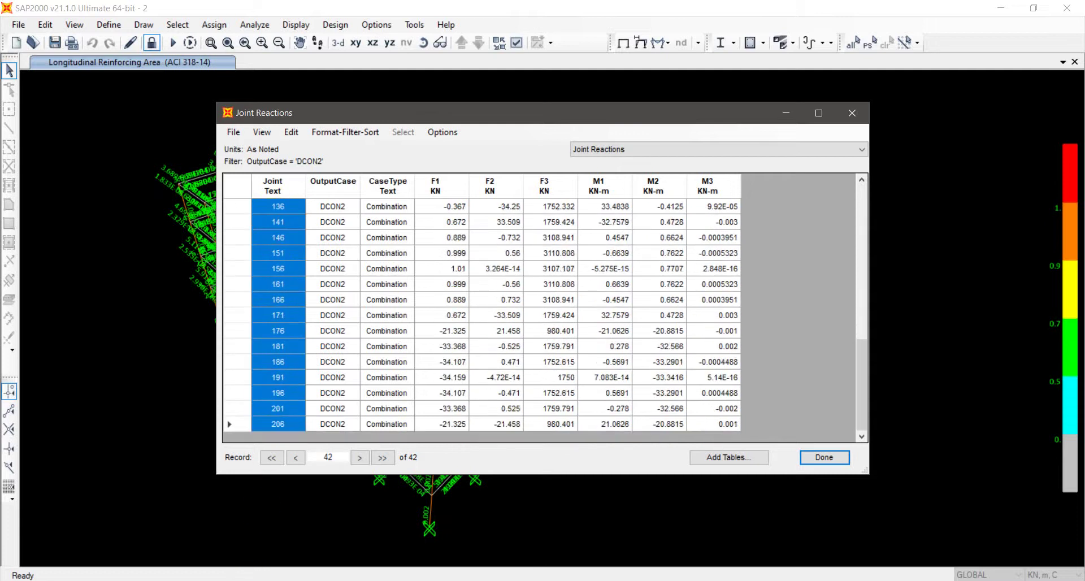
left_click_drag(272, 463, 294, 113)
left_click(370, 222)
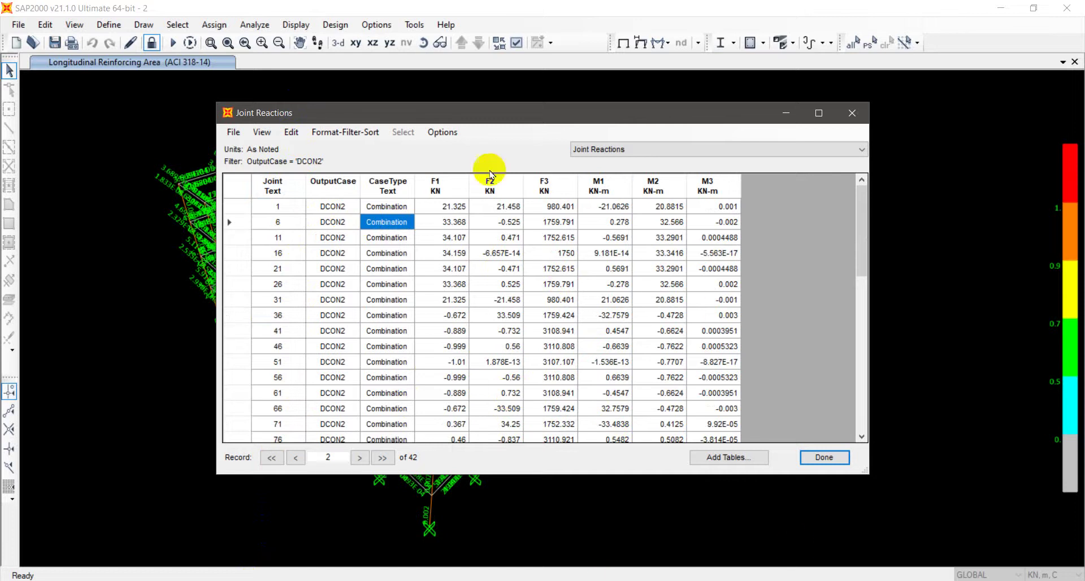
mouse_move(446, 206)
left_mouse_down()
mouse_move(580, 250)
mouse_move(621, 346)
mouse_move(625, 438)
mouse_move(683, 568)
mouse_move(725, 438)
mouse_move(710, 249)
mouse_move(717, 164)
mouse_move(717, 195)
mouse_move(618, 213)
mouse_move(436, 205)
left_mouse_up()
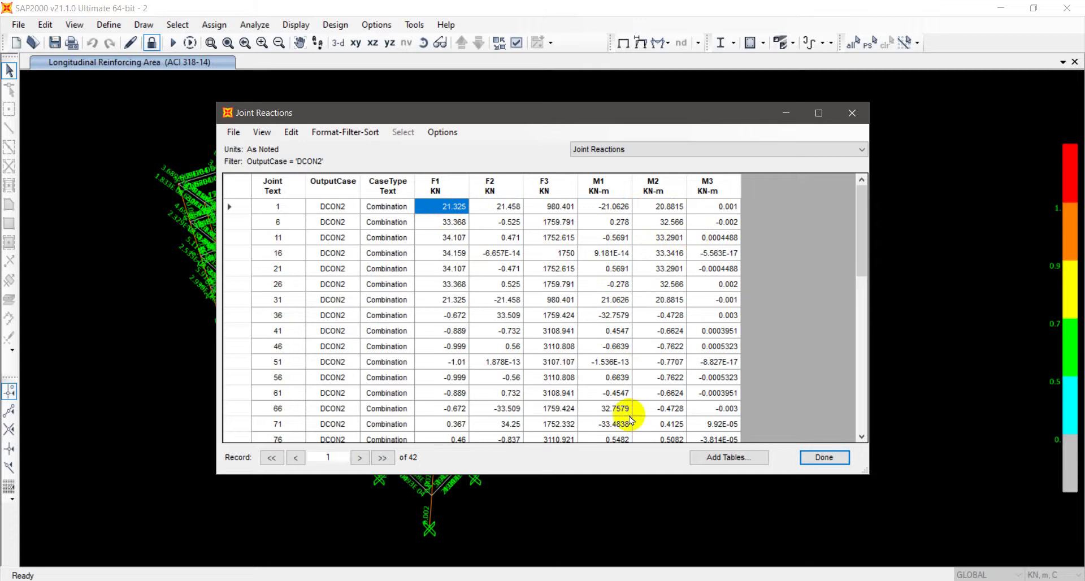
left_click(519, 486)
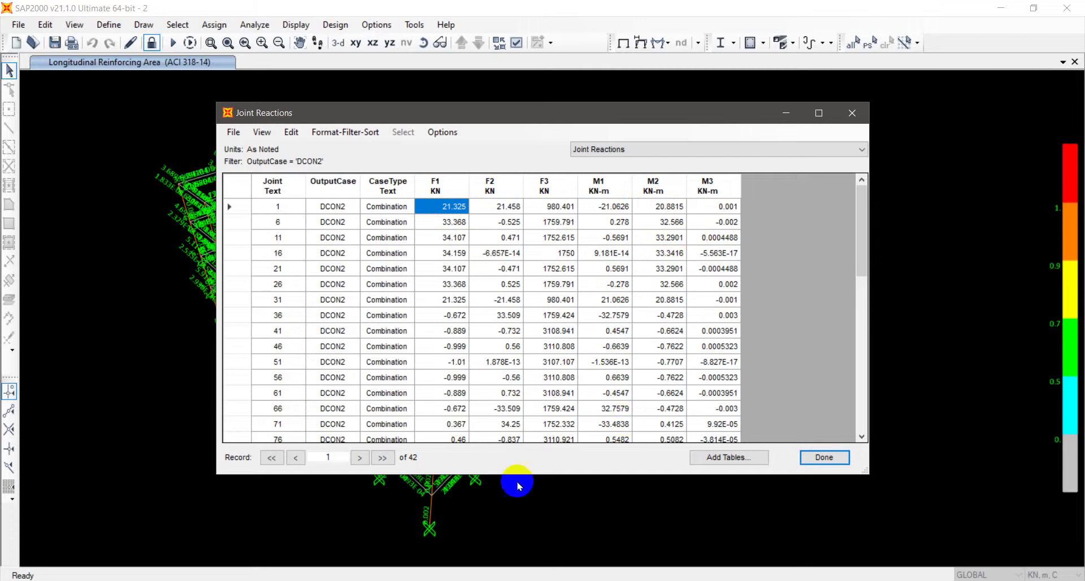
left_click(848, 459)
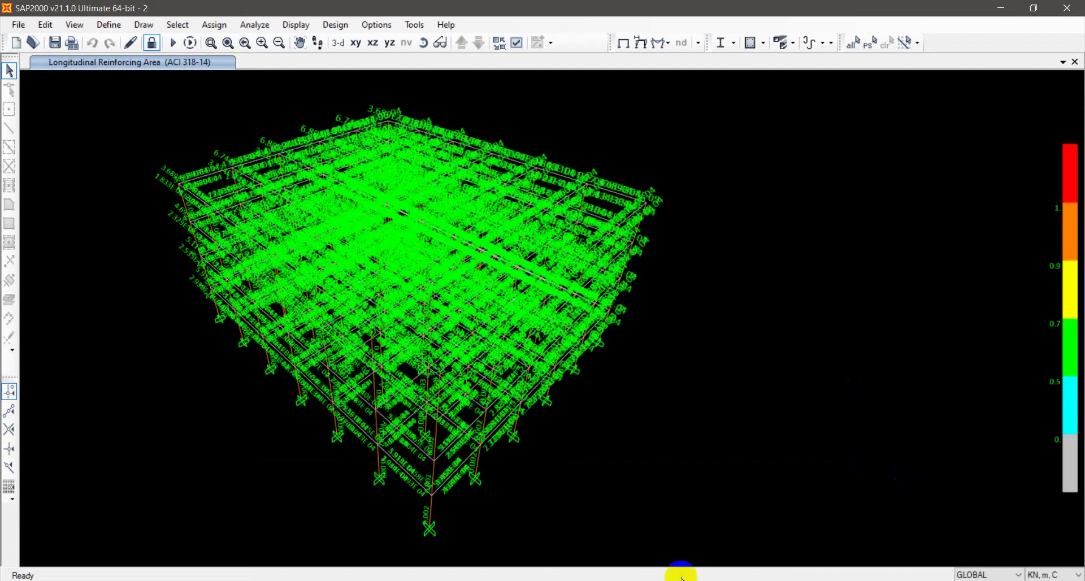
Close the building model's program session and switch to SAP2000 22 in a maximized window.
left_click(1078, 7)
left_click(503, 362)
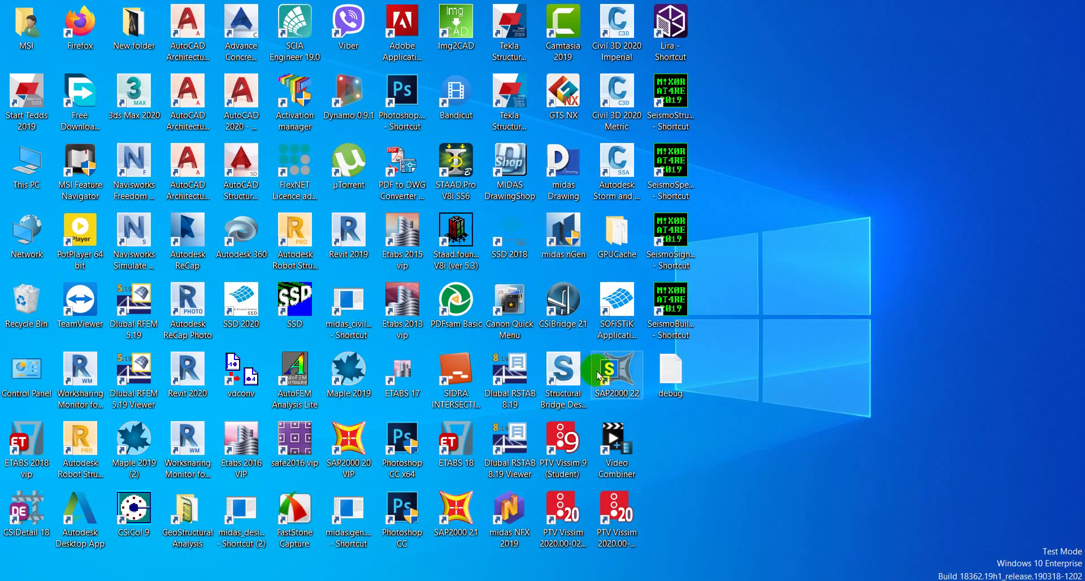
left_click(615, 370)
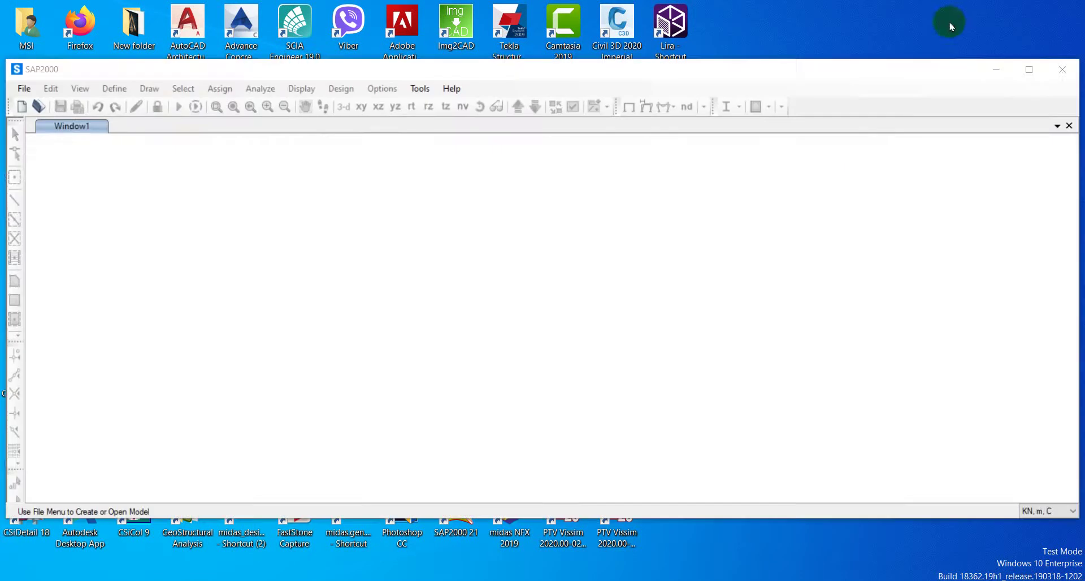
left_click(1023, 68)
Create a new model from the Blank template with default settings, KN, m, C units and United States materials.
left_click(18, 25)
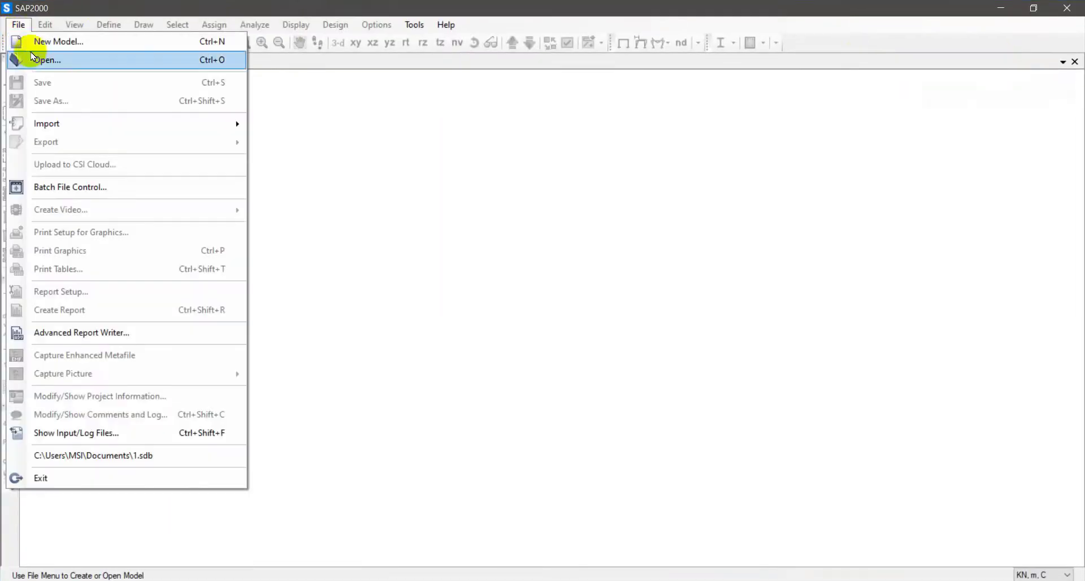
left_click(29, 41)
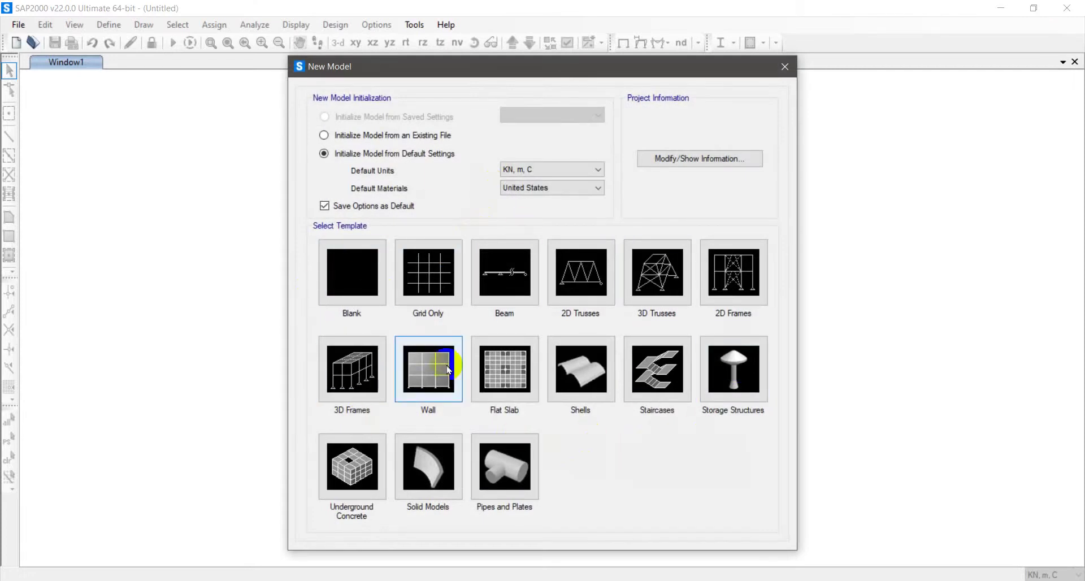
left_click(371, 276)
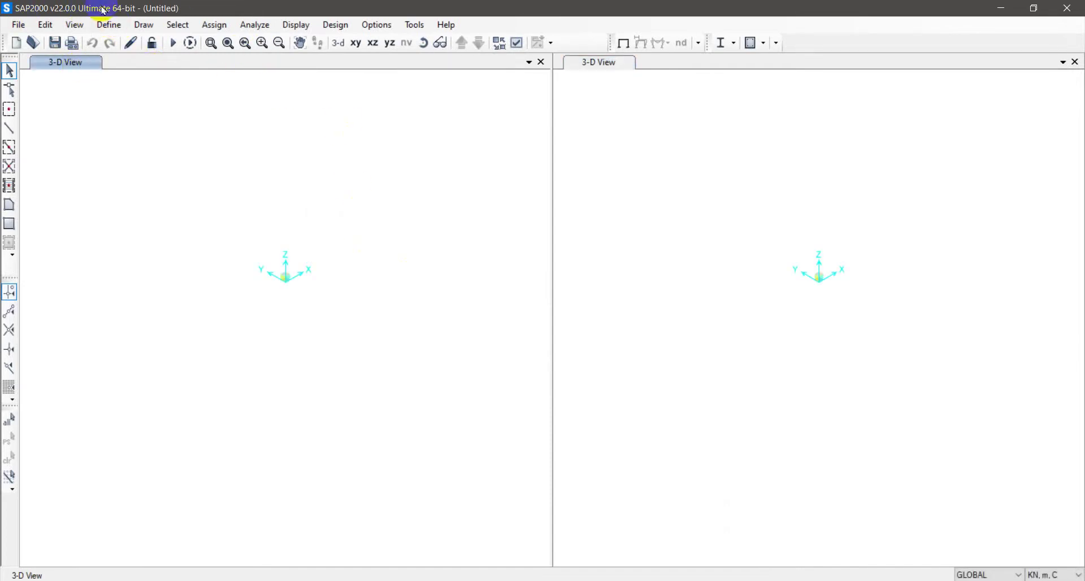
Examine the shallow and deep footing types available for a new foundation property, and close the foundation definition without adding one.
left_click(102, 25)
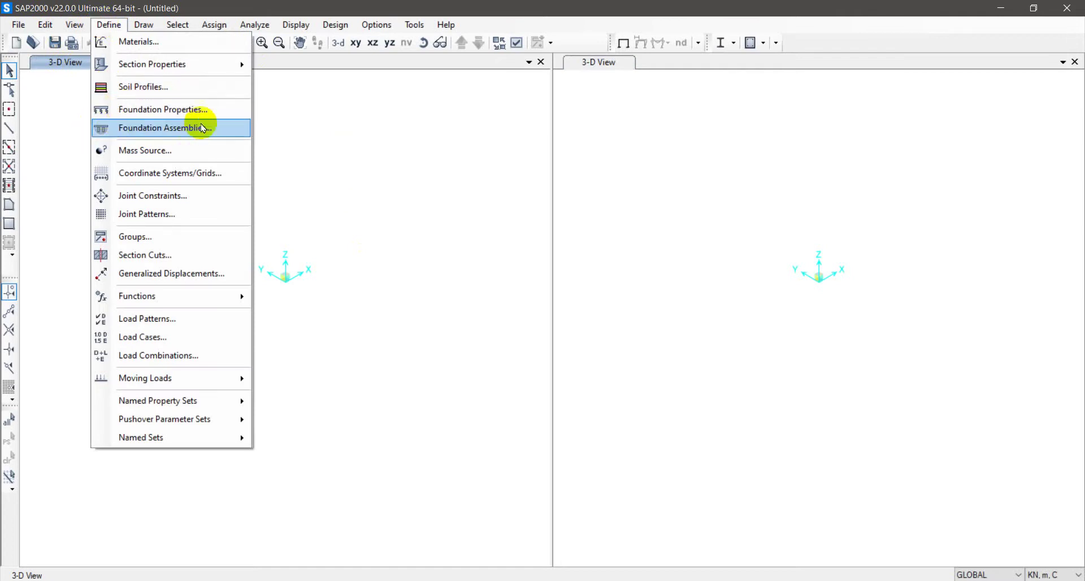
left_click(154, 113)
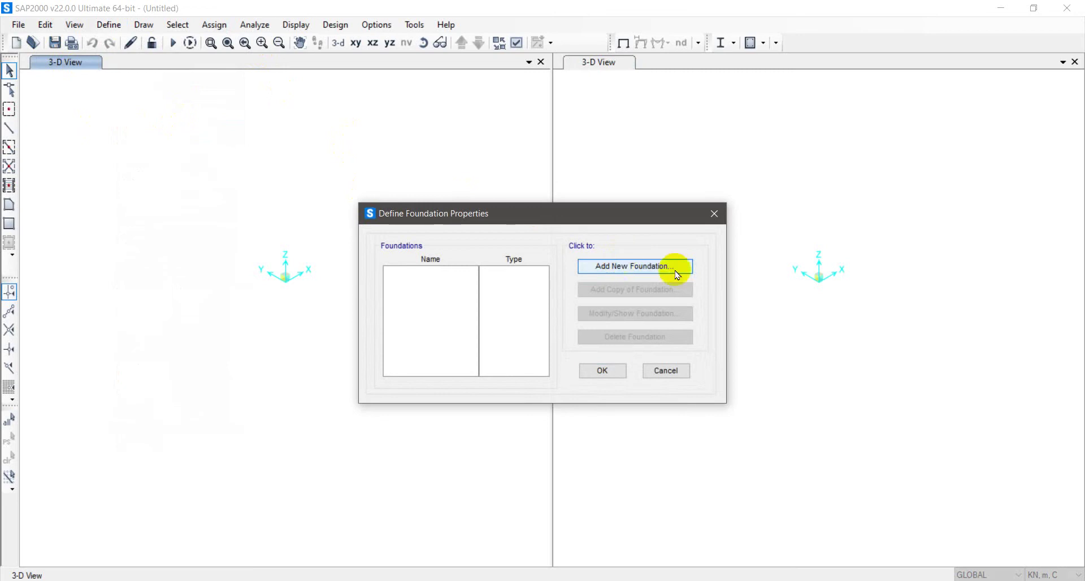
left_click(616, 266)
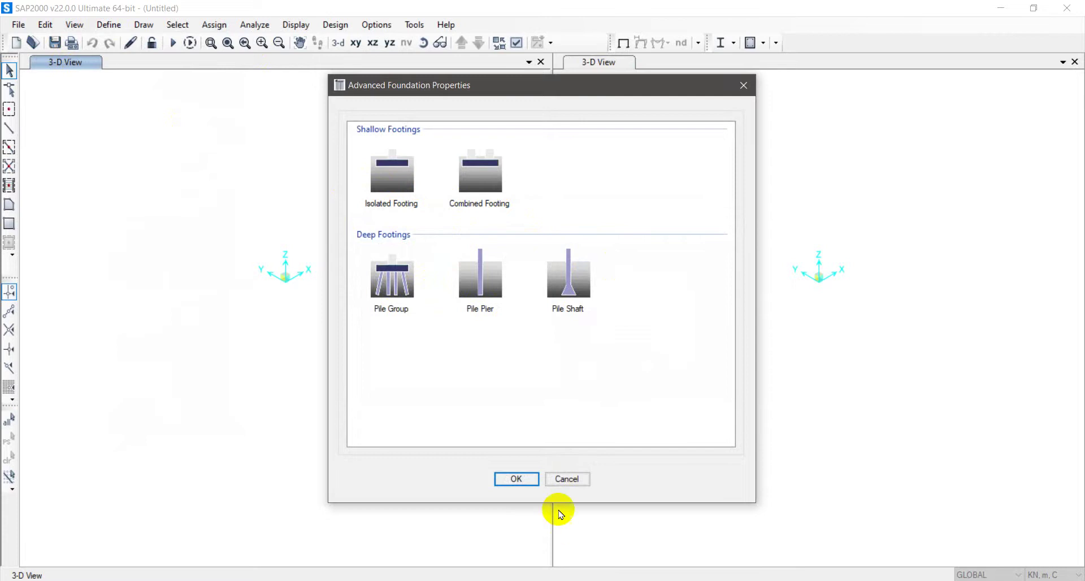
left_click(565, 480)
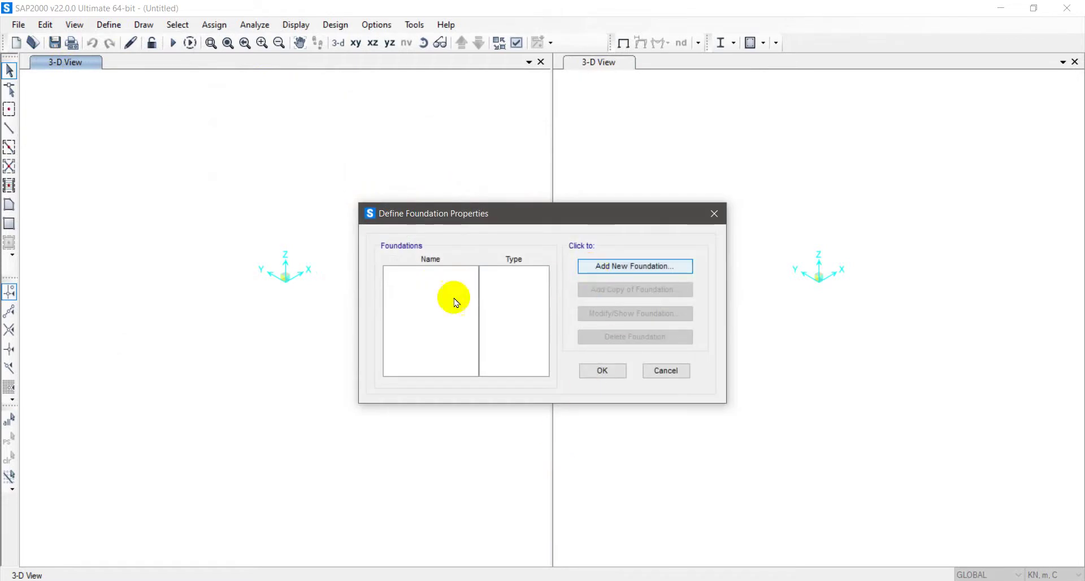
left_click(622, 264)
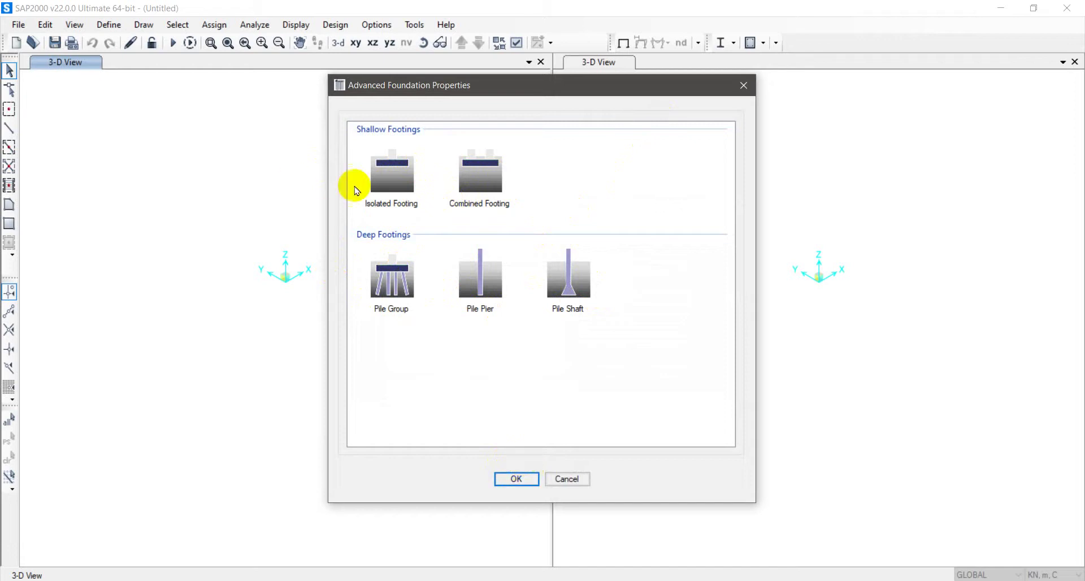
left_click(533, 480)
left_click(659, 369)
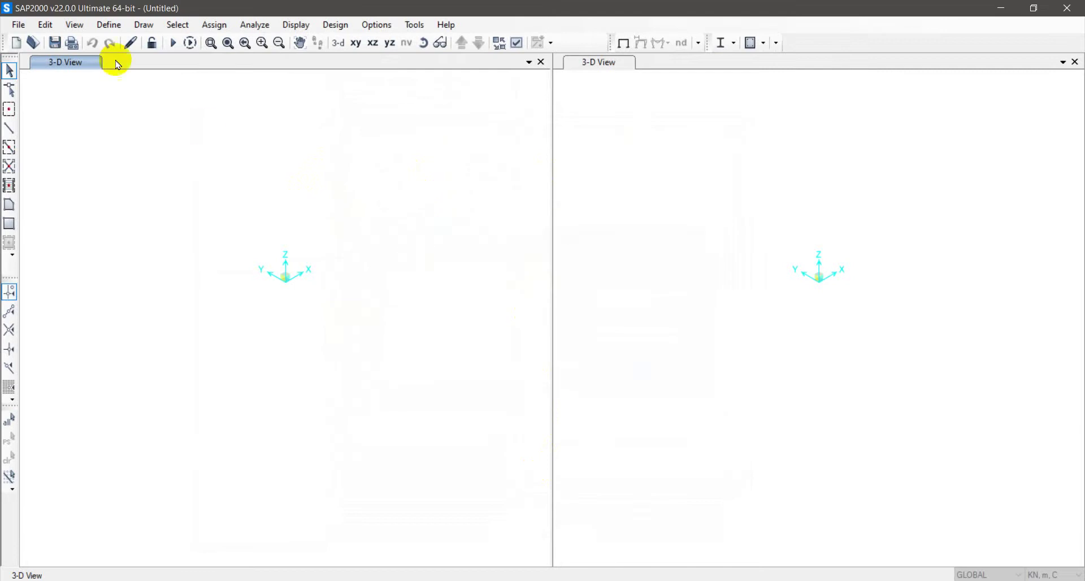
Examine the auto lateral load codes available for a Quake load pattern named EQ, leaving the code at None.
left_click(107, 24)
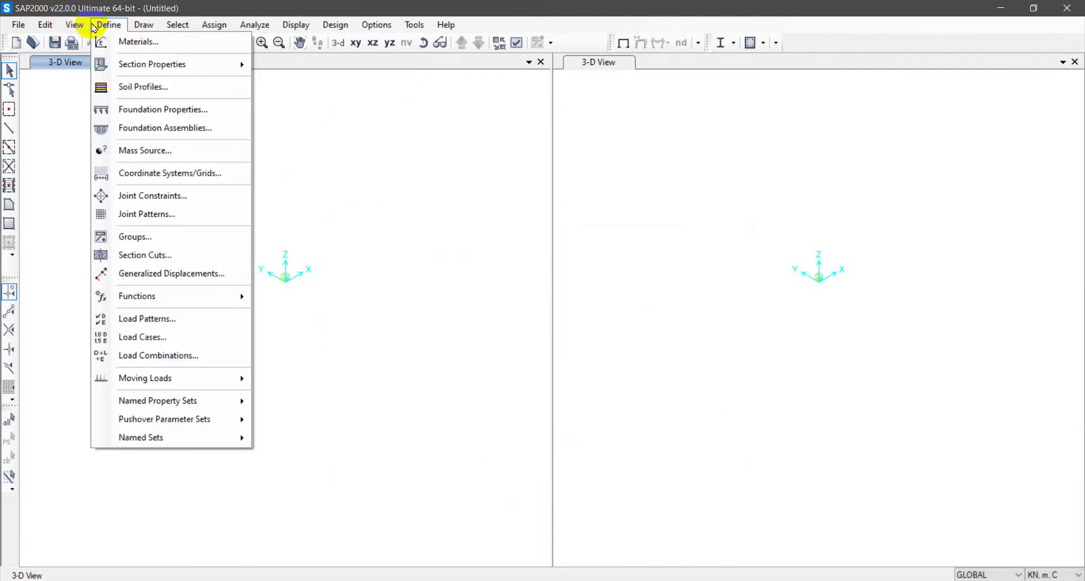
mouse_move(229, 377)
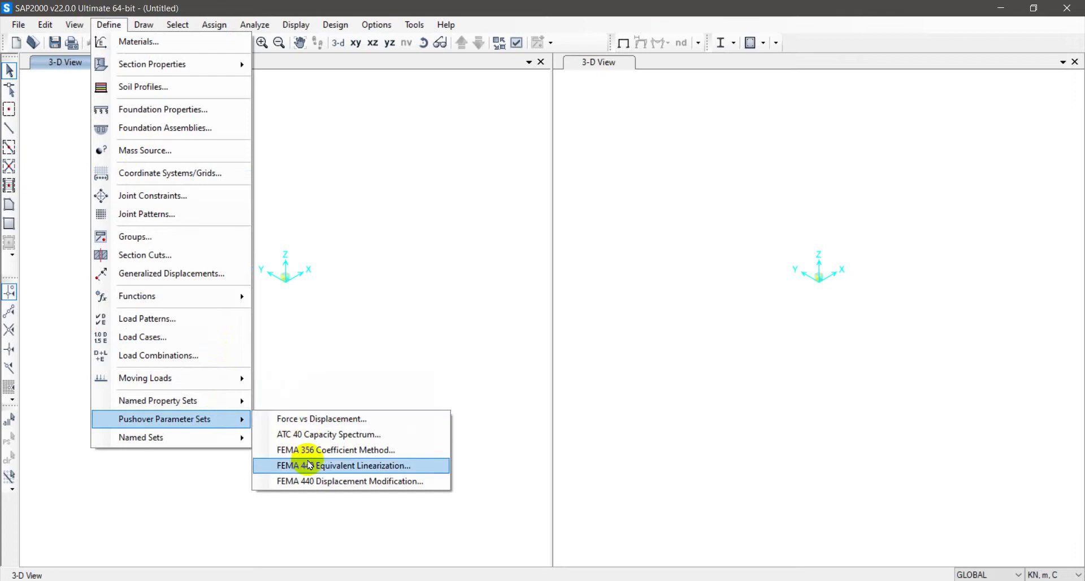
left_click(189, 318)
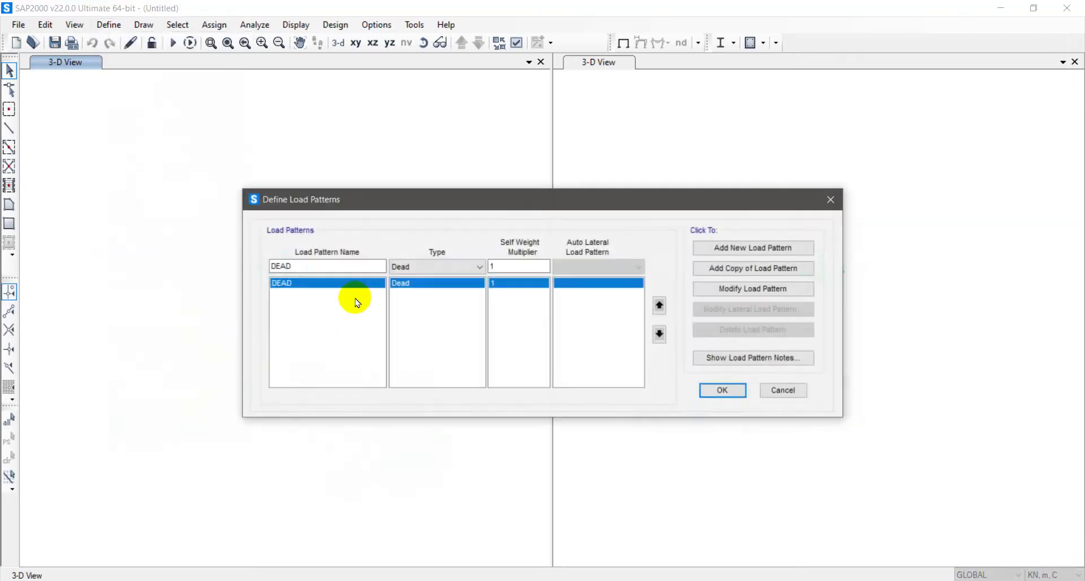
double_click(339, 266)
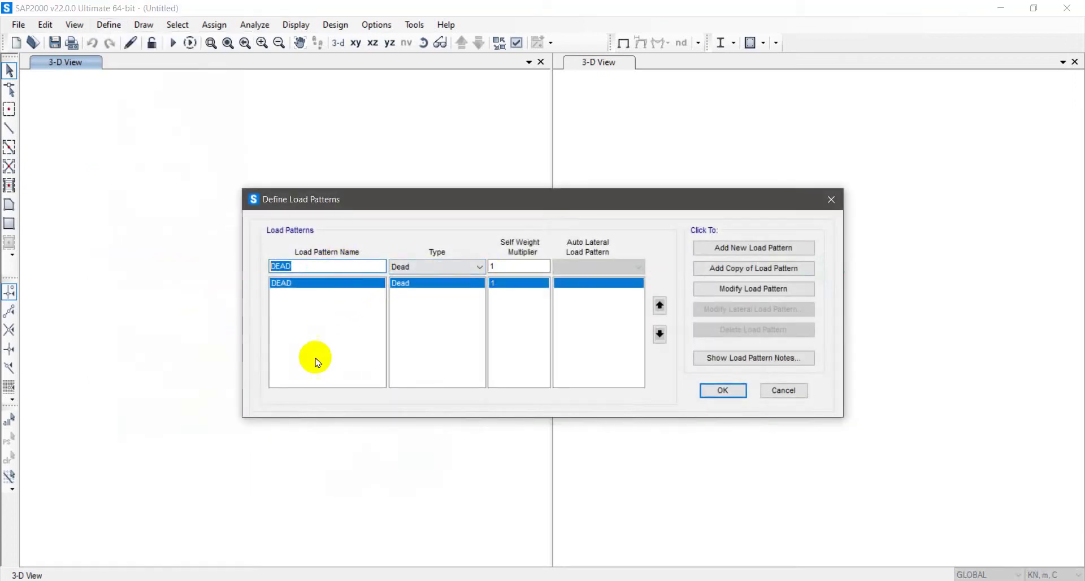
type("EQ")
left_click(406, 266)
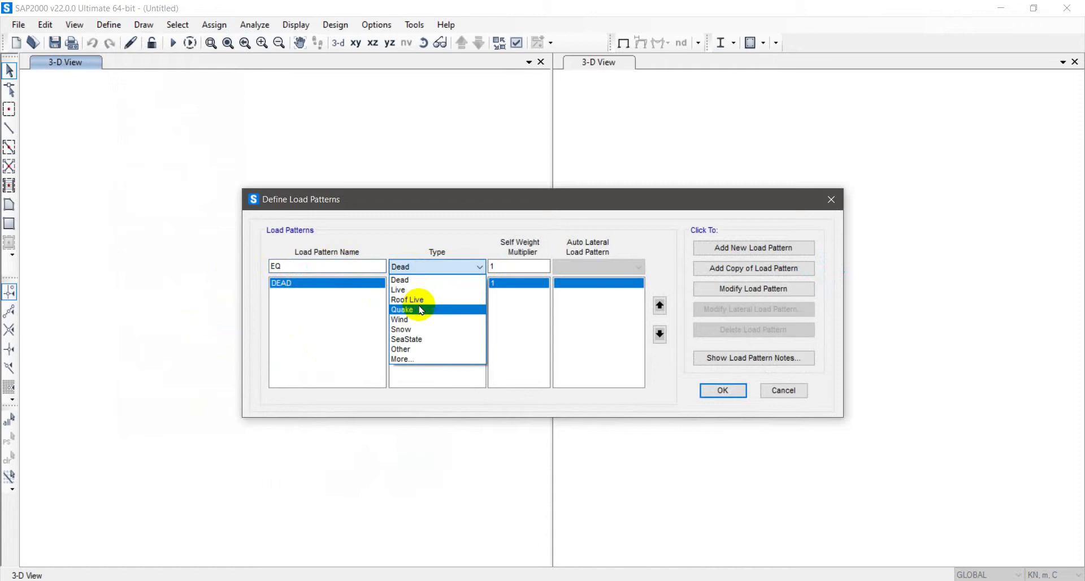
left_click(416, 309)
left_click(638, 266)
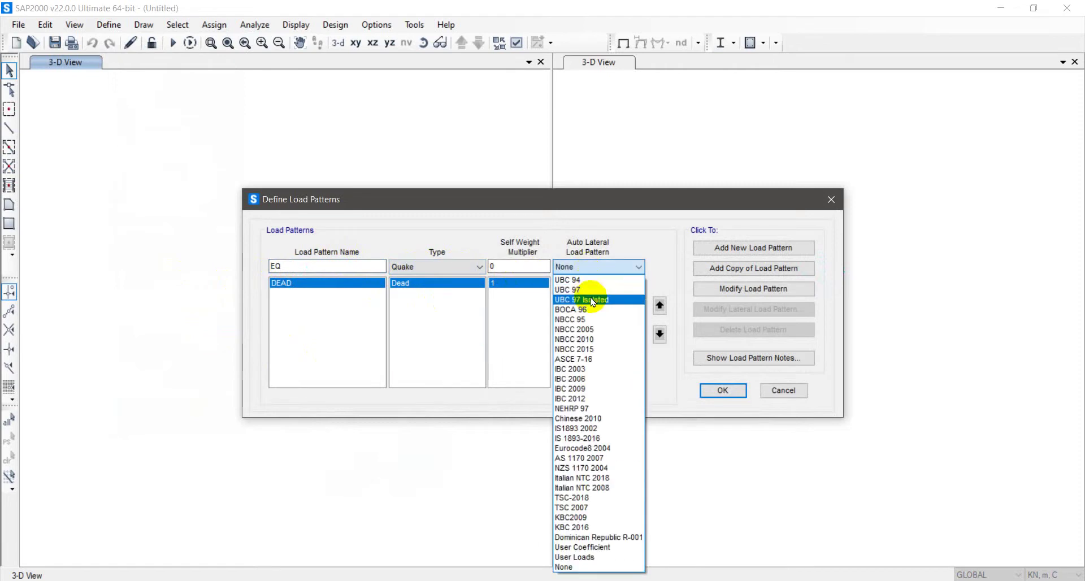
left_click(622, 567)
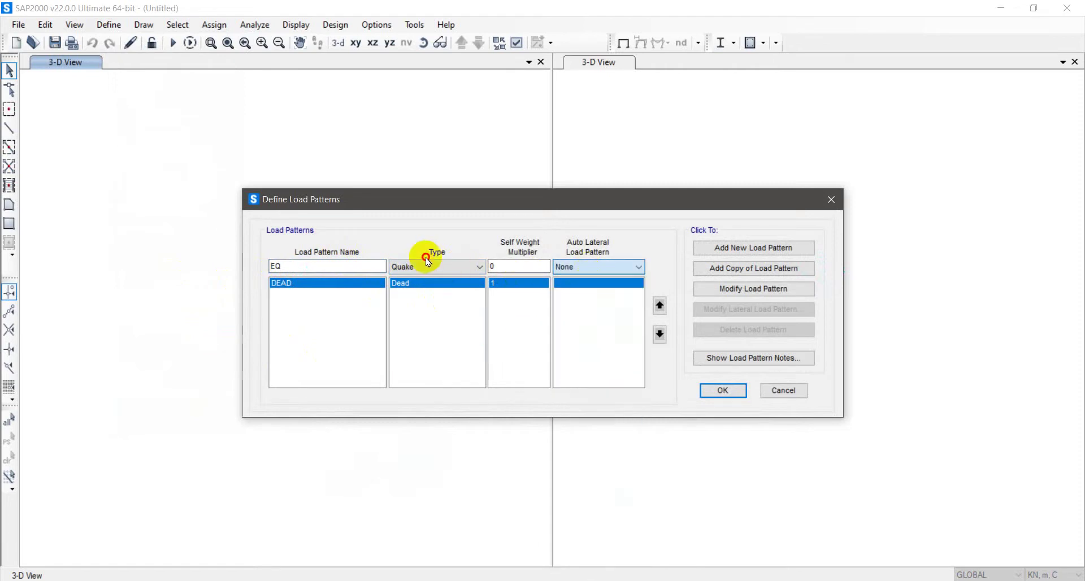
Examine the extended list of load pattern types for EQ, and cancel the load pattern definition.
left_click(428, 269)
left_click(419, 356)
left_click(428, 267)
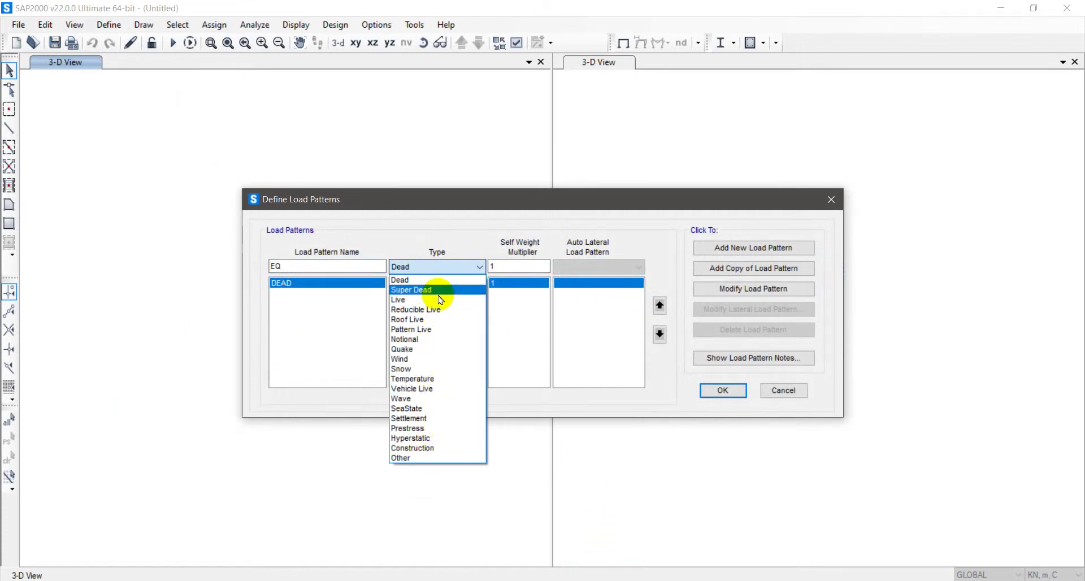
left_click(540, 334)
left_click(810, 385)
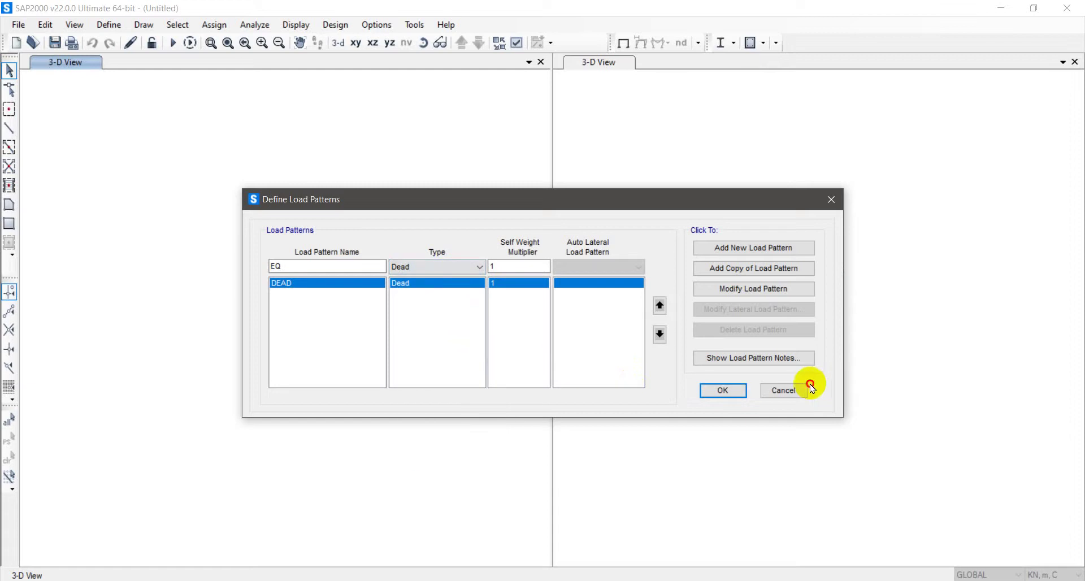
left_click(806, 389)
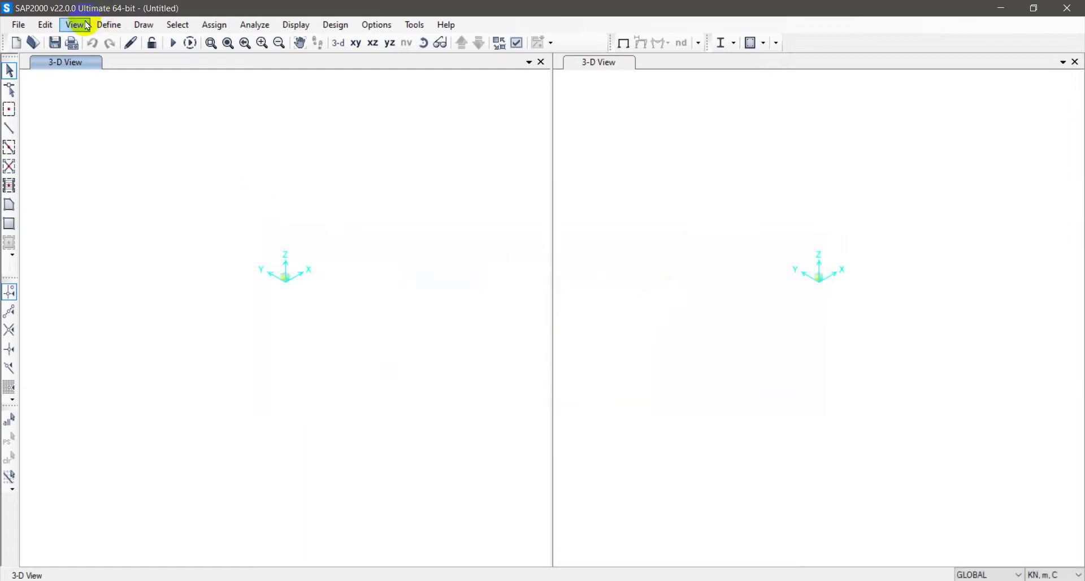
Examine the assignment options available for frame, cable, tendon and area objects.
left_click(108, 25)
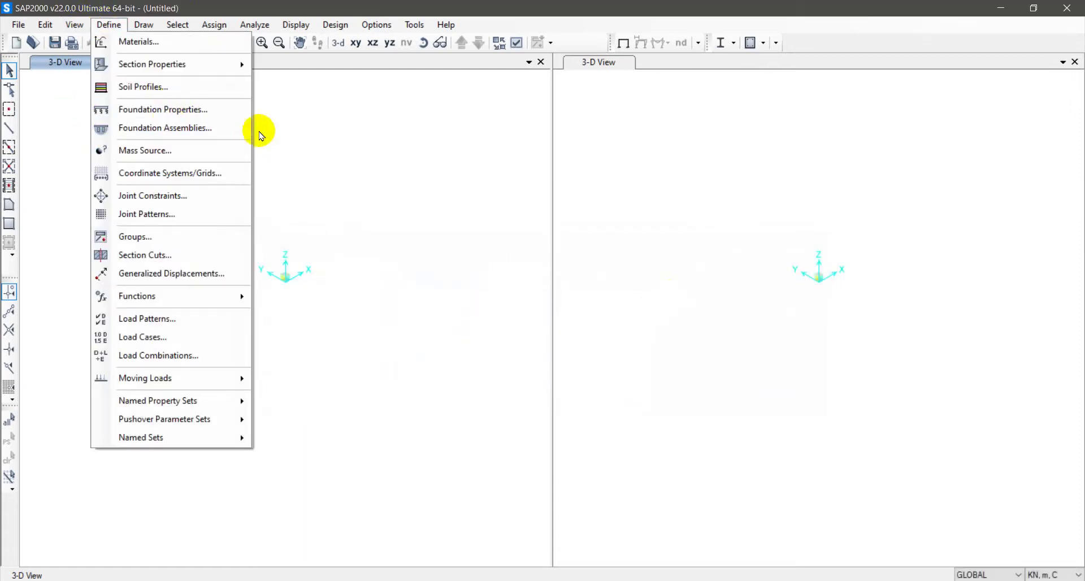
left_click(215, 26)
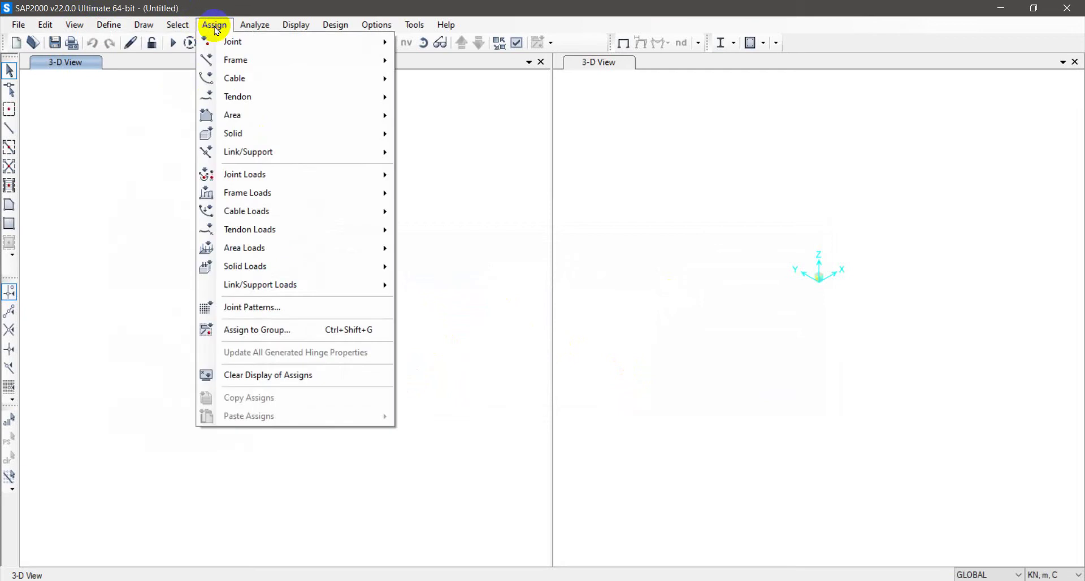
mouse_move(224, 60)
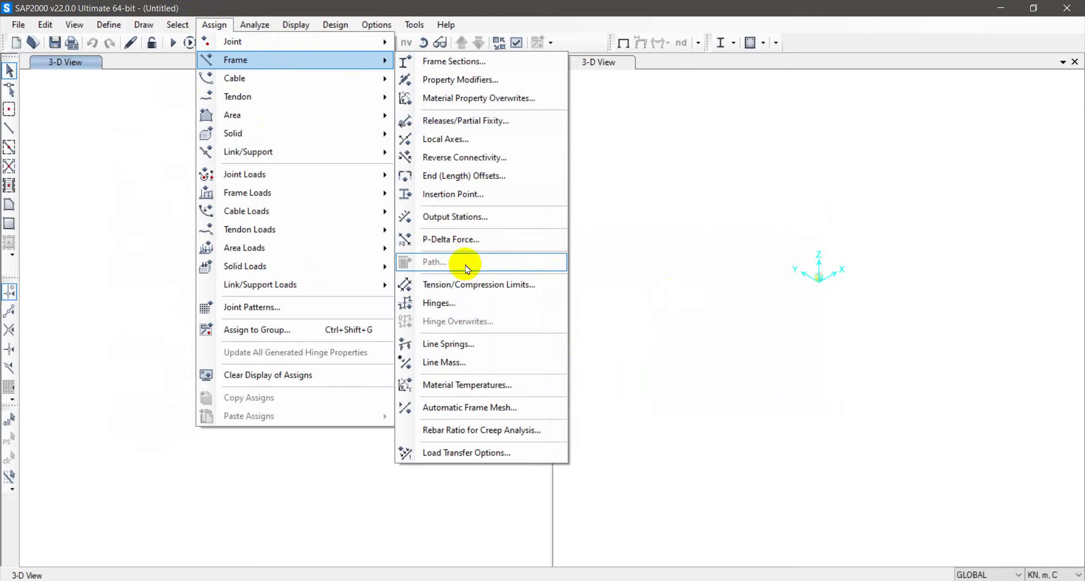
left_click(214, 25)
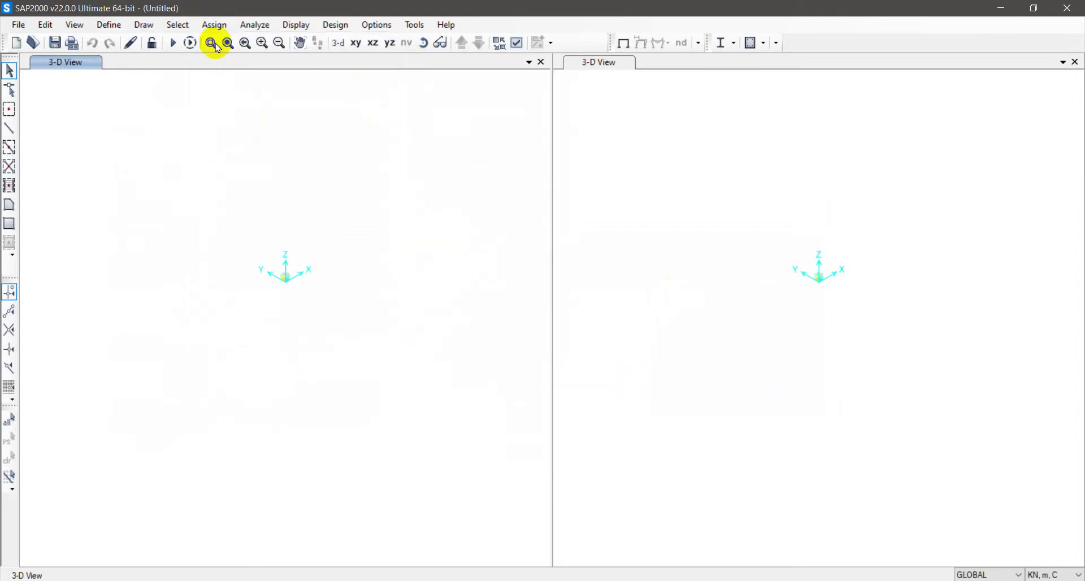
left_click(215, 25)
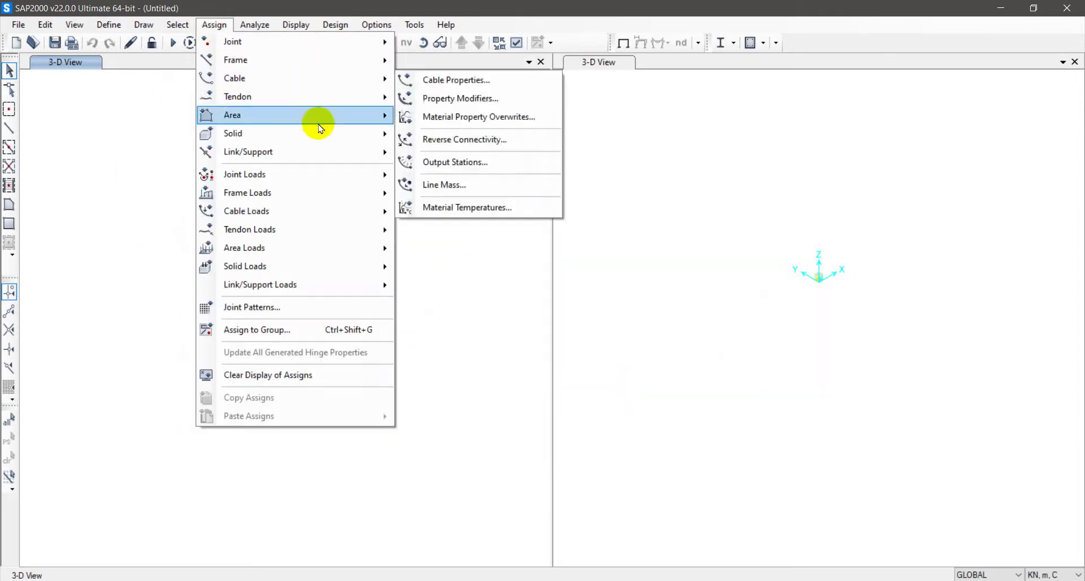
mouse_move(343, 66)
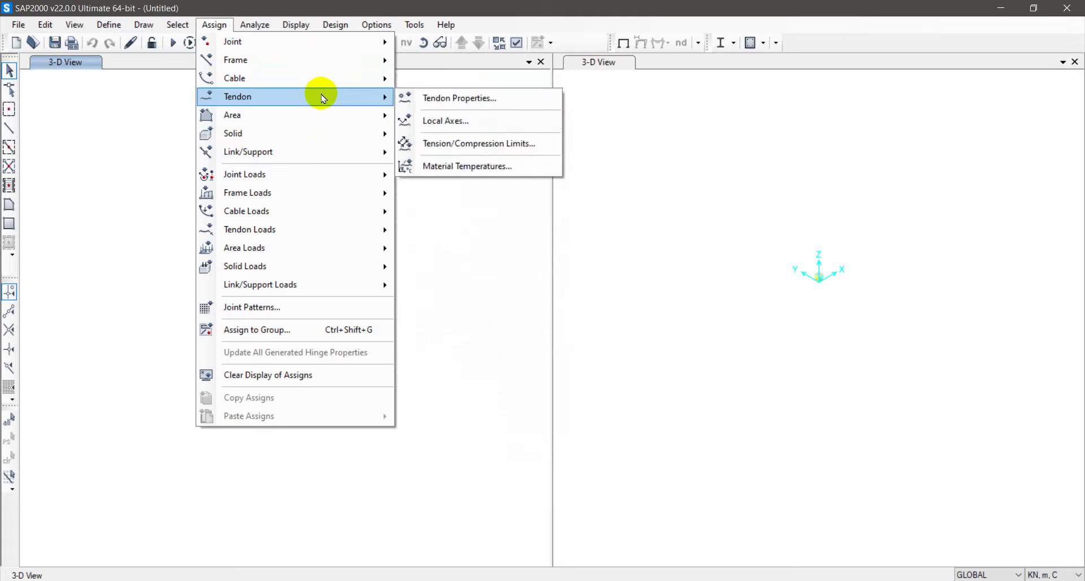
mouse_move(317, 117)
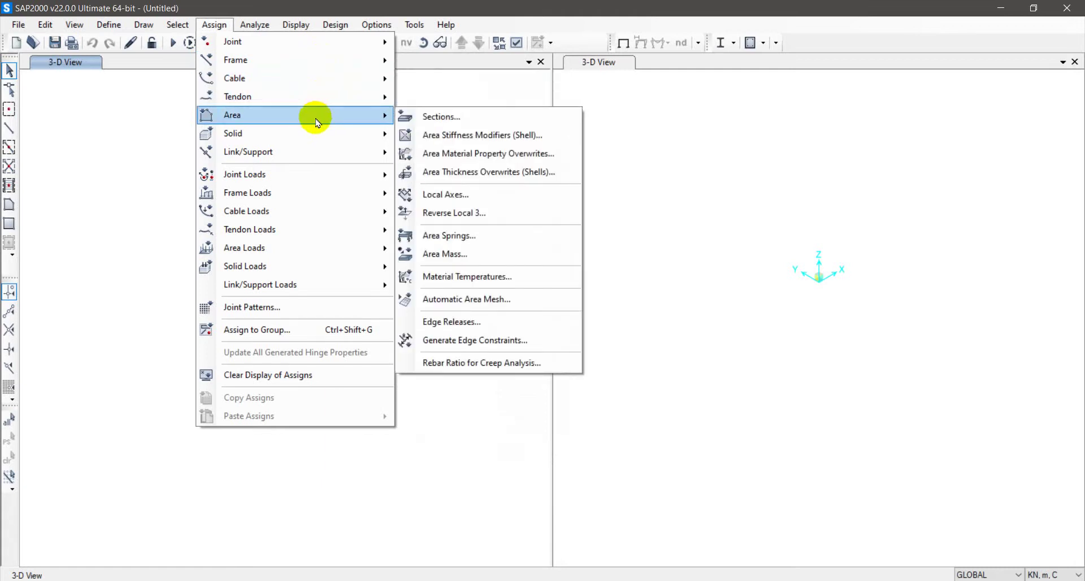
left_click(122, 337)
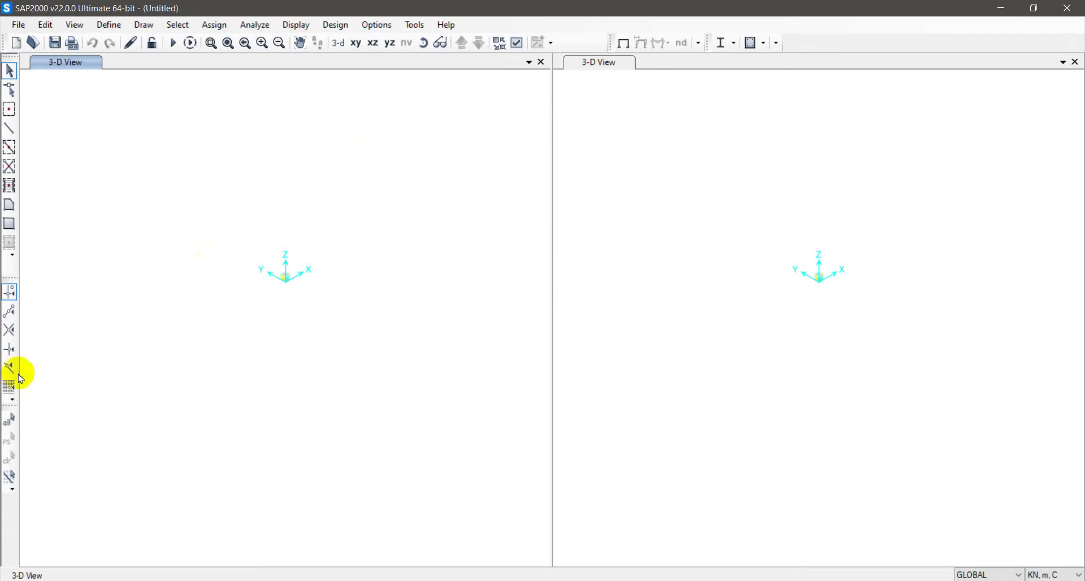
Close the SAP2000 22 session, refresh the desktop and switch to SAFE 2016.
left_click(1068, 7)
left_click(538, 351)
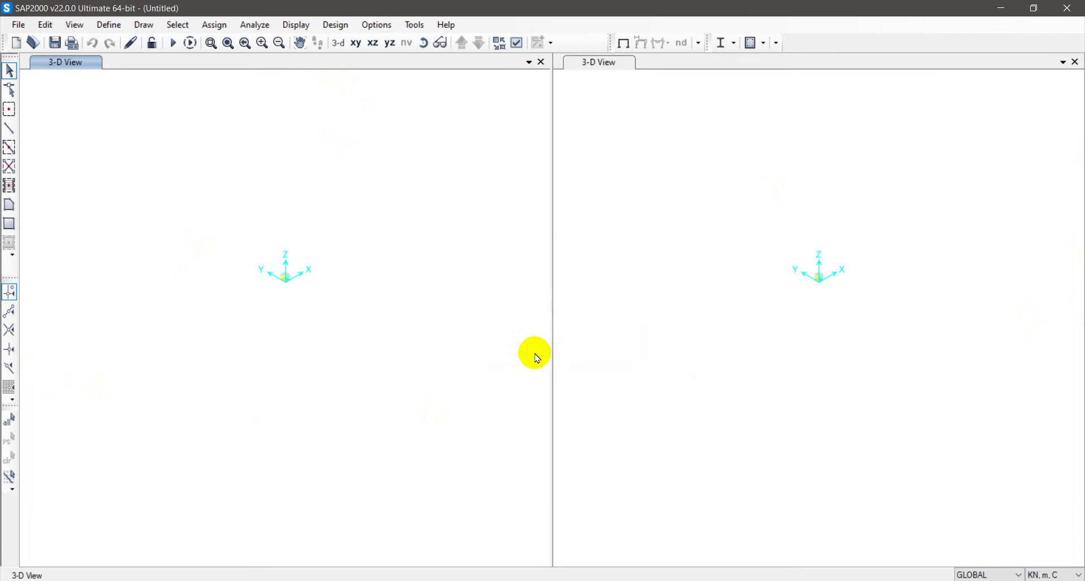
right_click(907, 111)
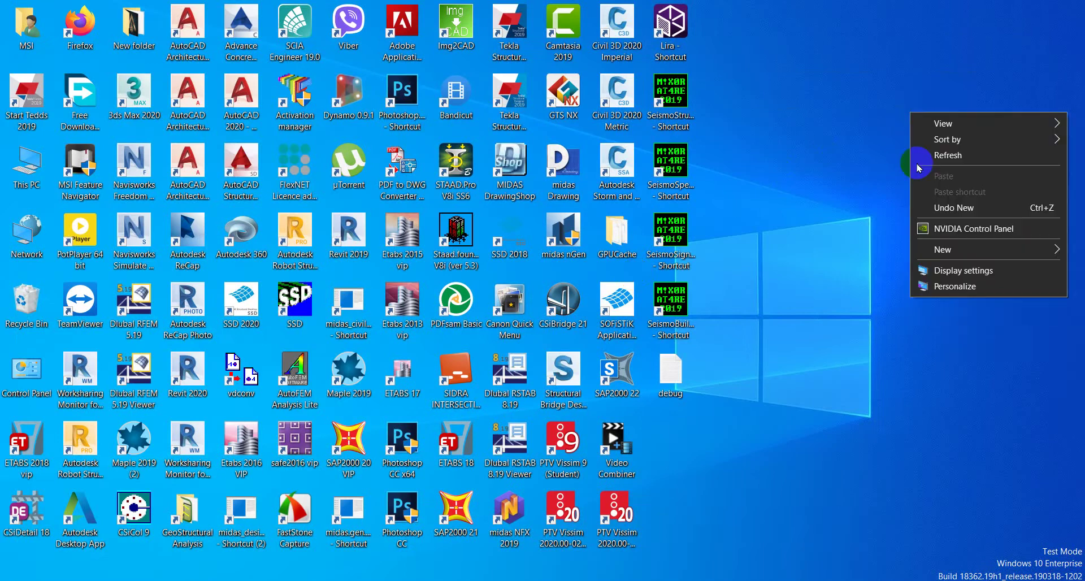
left_click(947, 152)
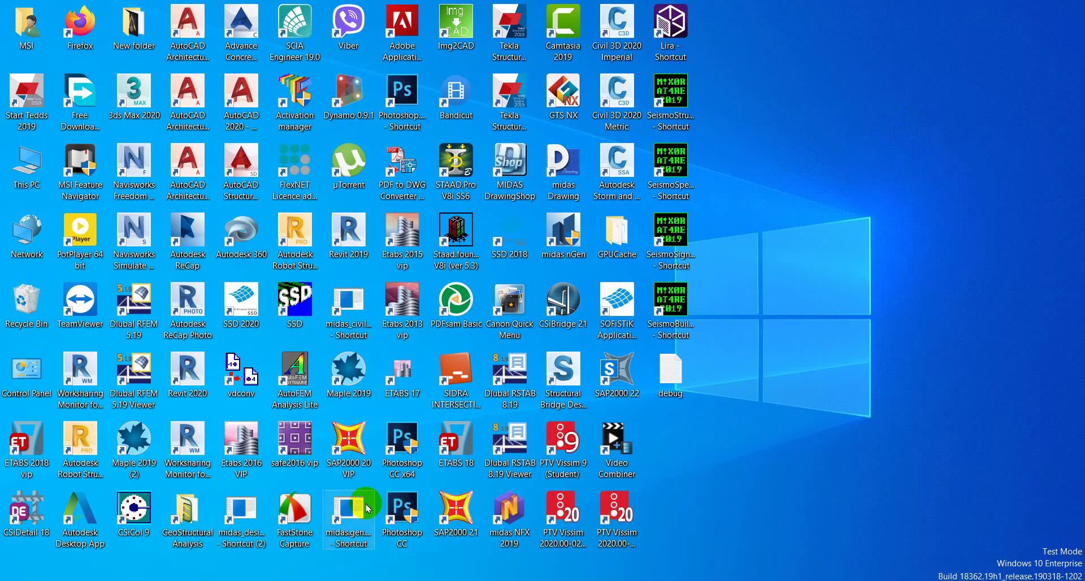
double_click(289, 441)
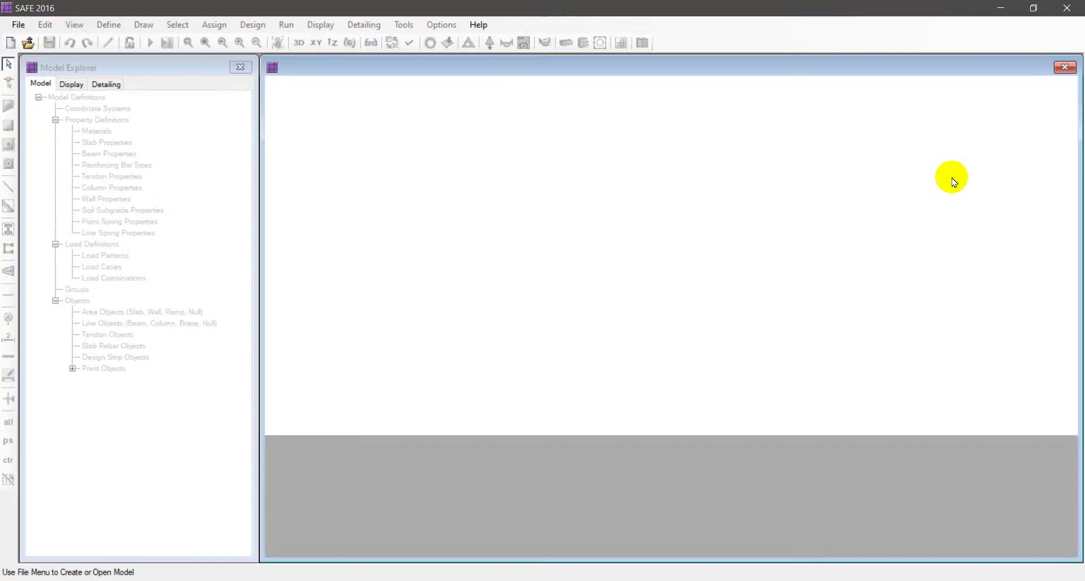
Create a new model from the Blank template with design code ACI 318-14 and US units.
left_click(11, 24)
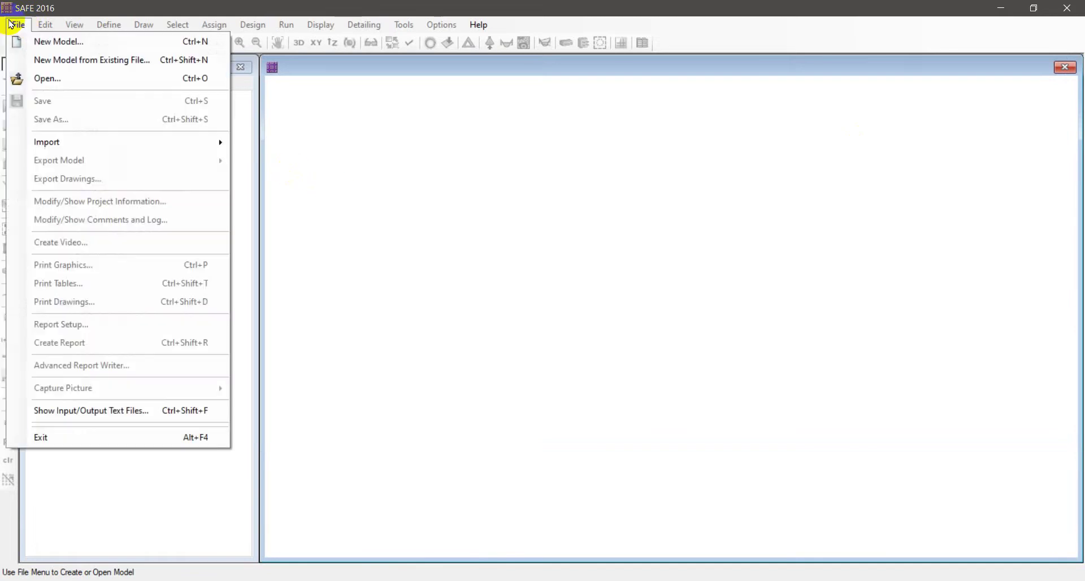
left_click(37, 39)
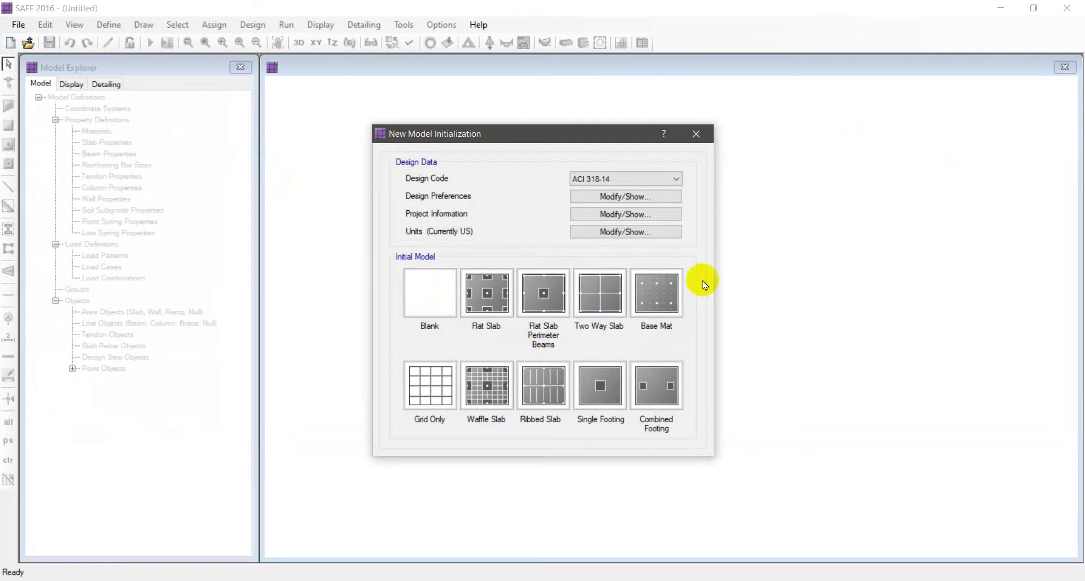
left_click(431, 305)
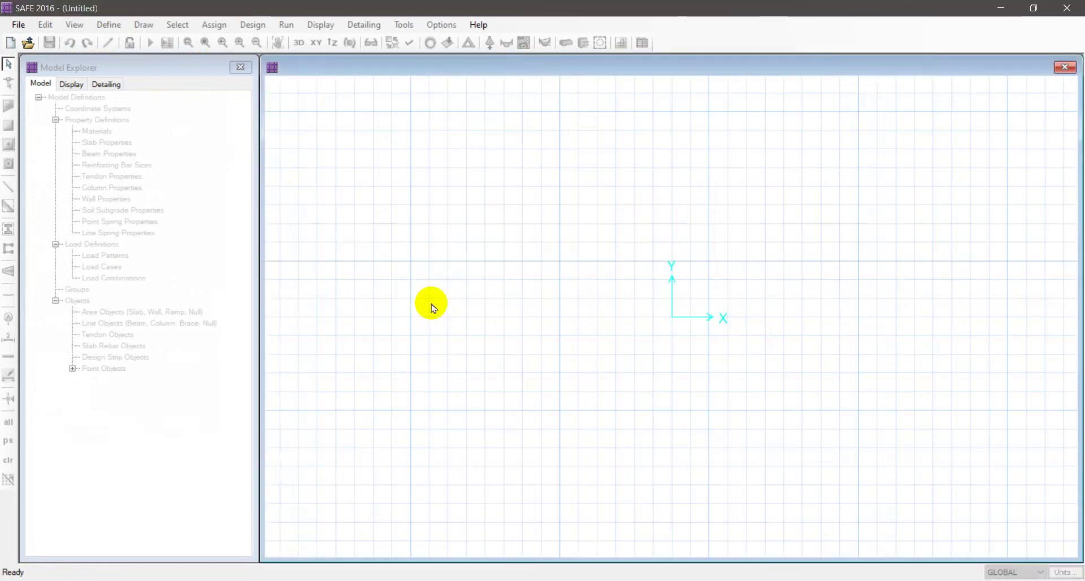
Examine the slab types available for a new slab property, including Mat and Footing, and cancel without adding one.
left_click(108, 25)
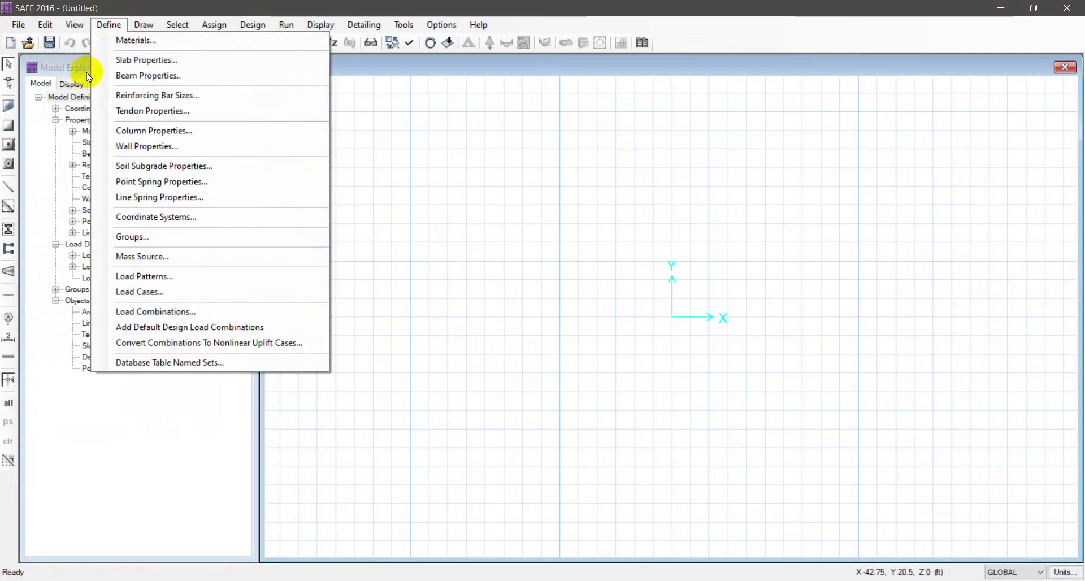
left_click(160, 65)
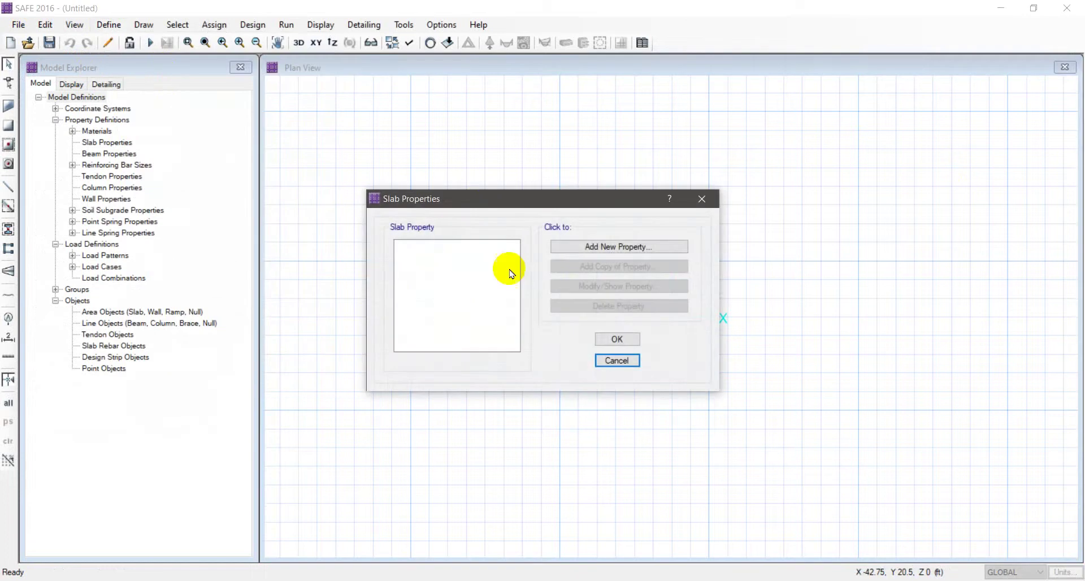
left_click(624, 247)
left_click(630, 269)
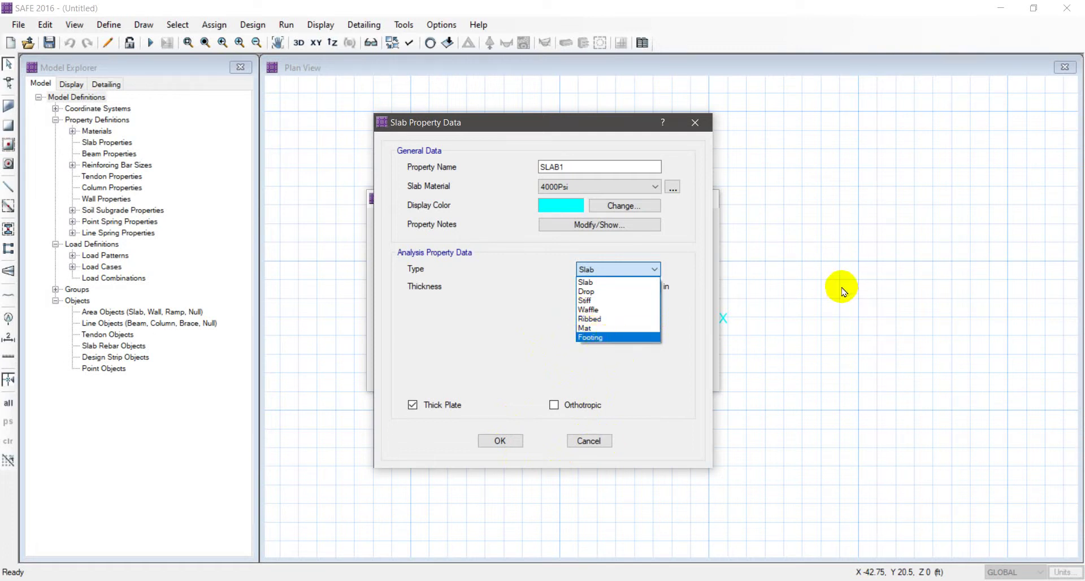
left_click(595, 444)
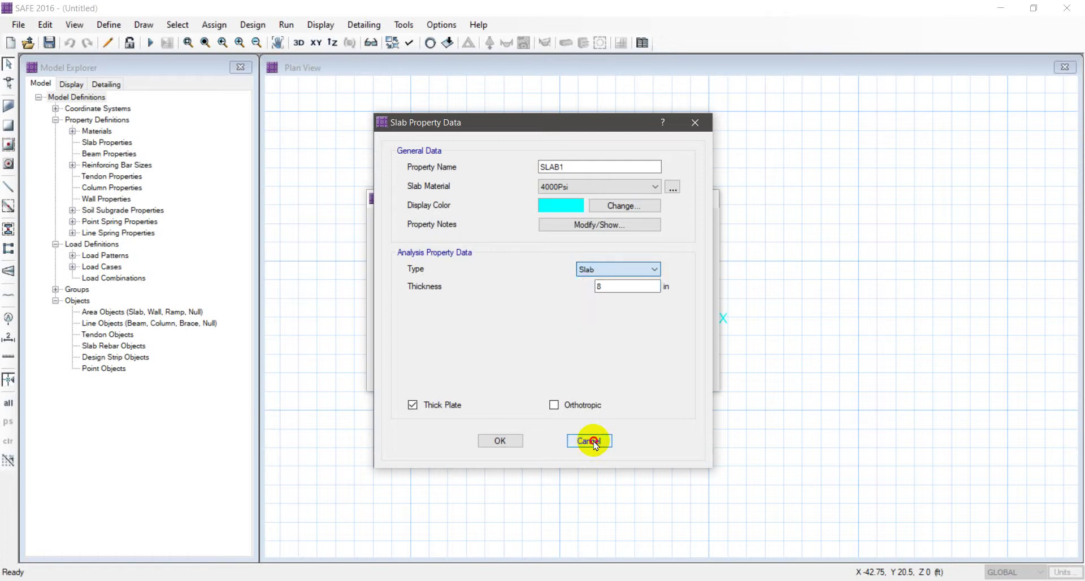
left_click(588, 438)
left_click(618, 360)
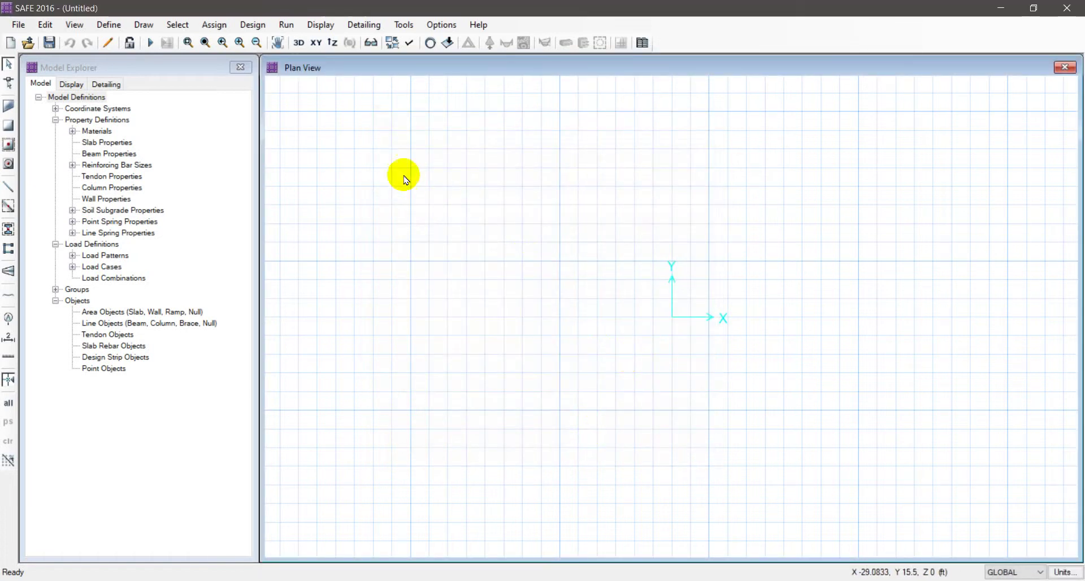
Check the soil subgrade property definitions and close them without making changes.
left_click(45, 24)
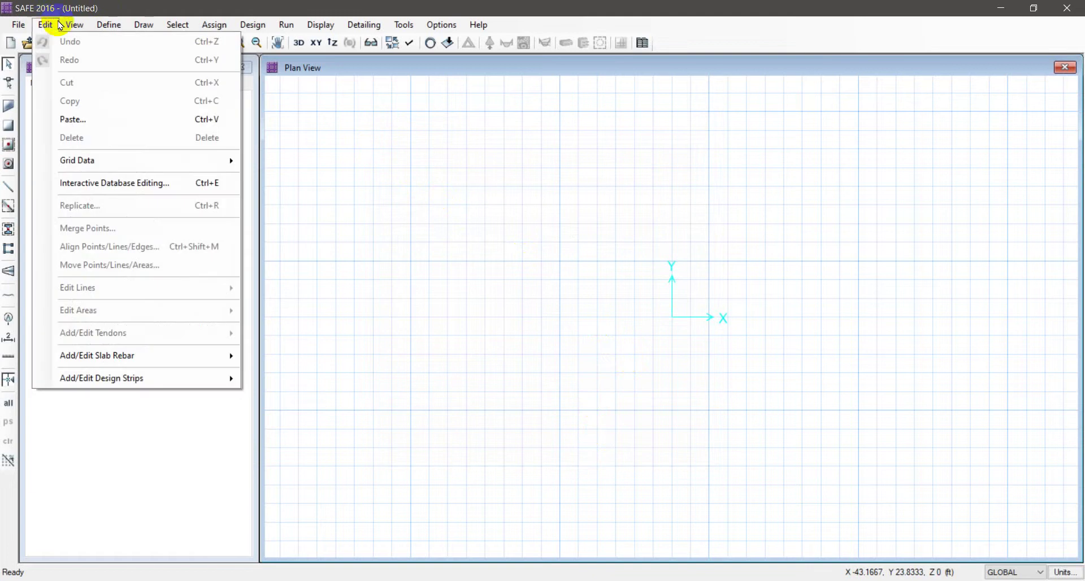
mouse_move(68, 25)
mouse_move(108, 24)
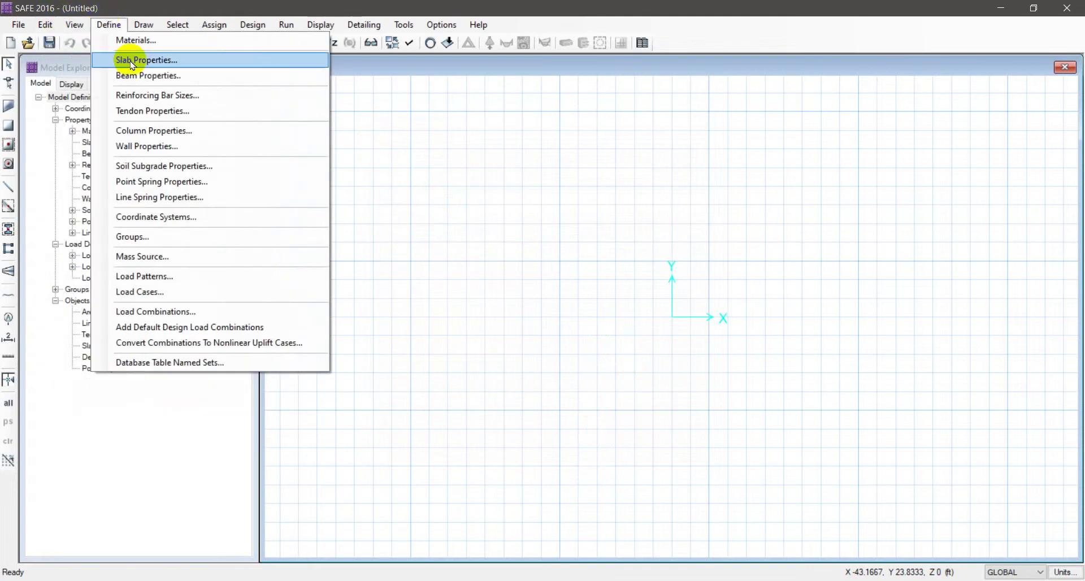
left_click(202, 166)
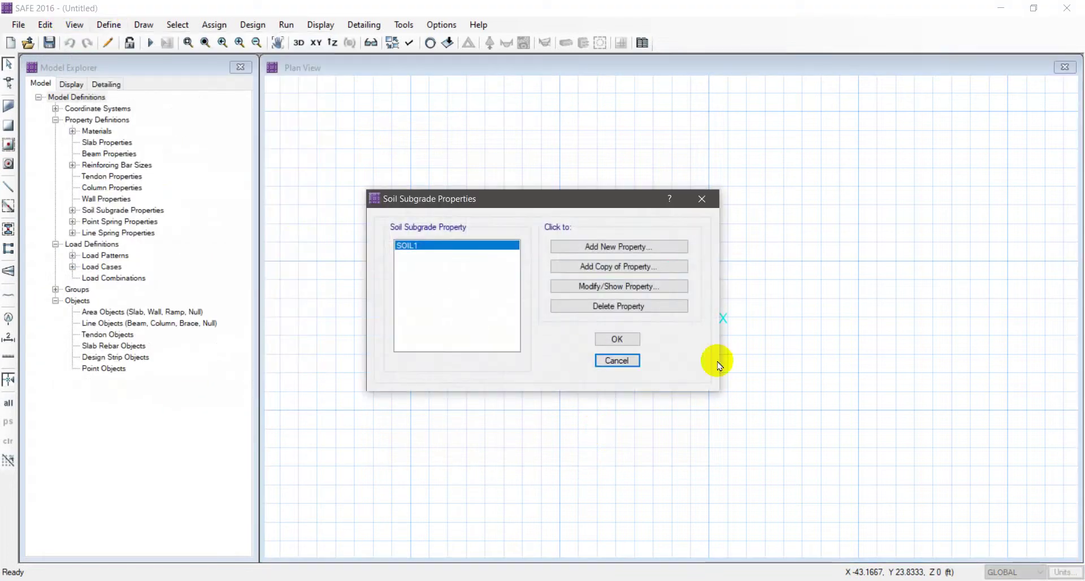
left_click(623, 359)
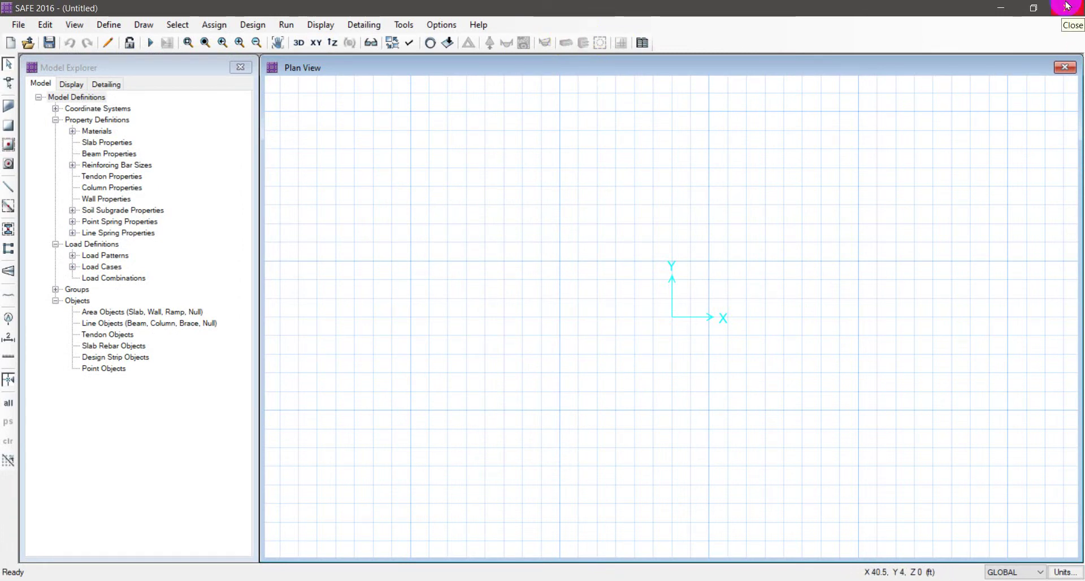
Look over the result display options, close the SAFE 2016 session and start SAP2000 22.
left_click(254, 25)
mouse_move(320, 26)
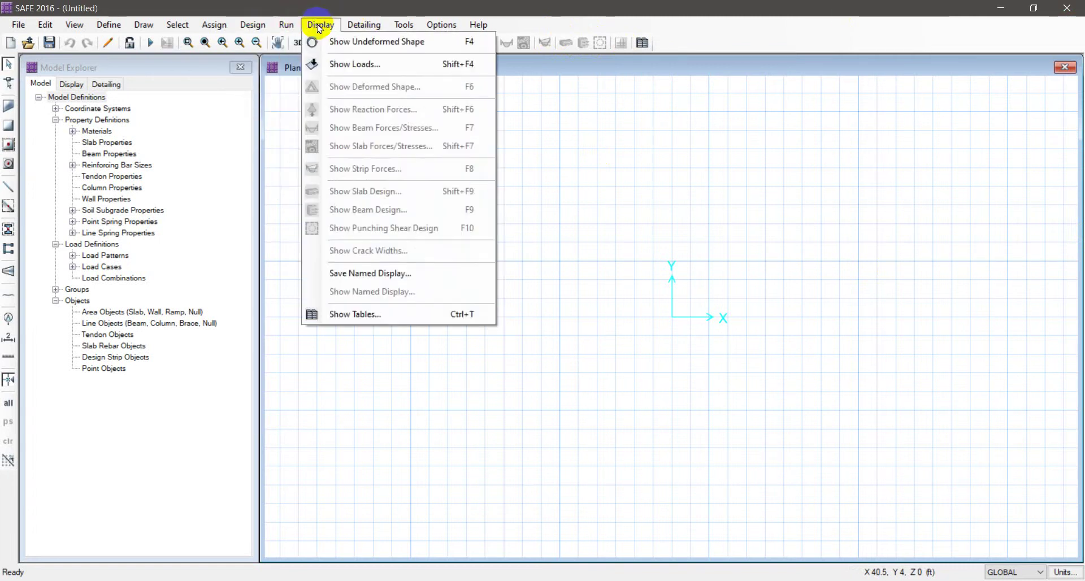
left_click(1071, 208)
left_click(1063, 7)
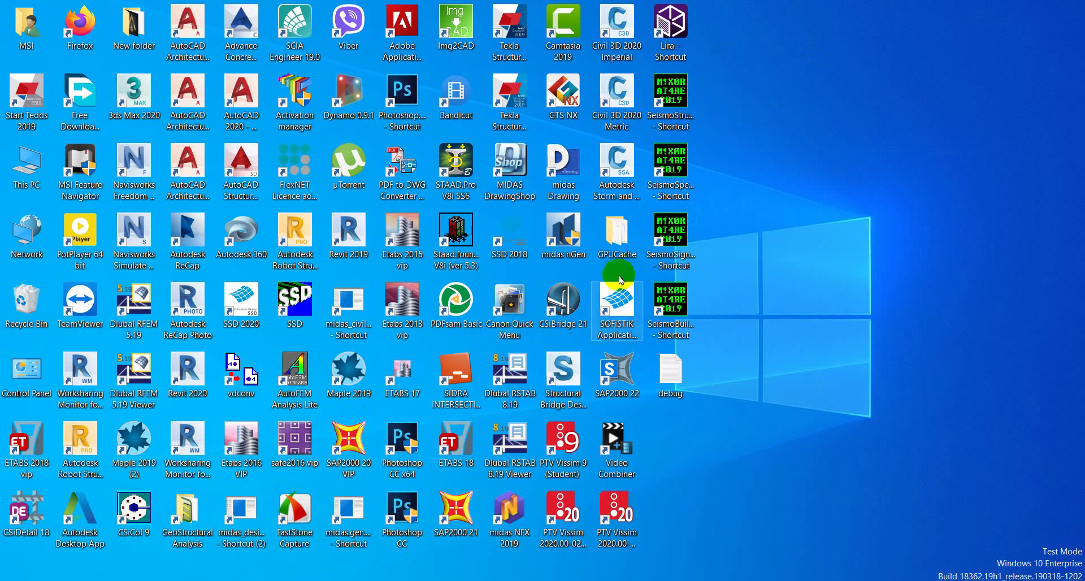
double_click(600, 380)
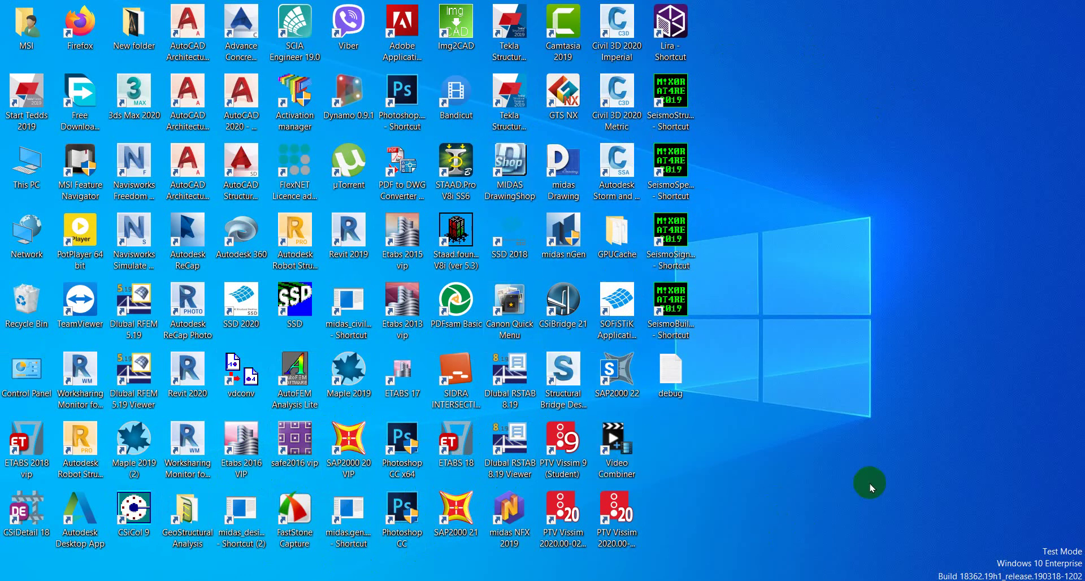